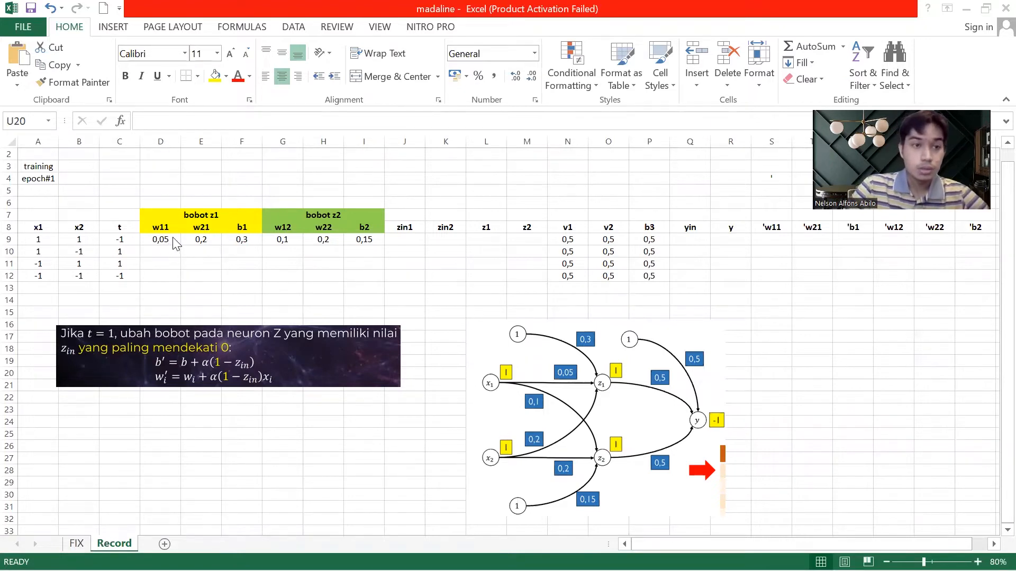
Review the initial z1 and z2 weights in row 9, the x1 inputs, and the v1, v2 and b3 values in rows 9 to 12.
left_click(210, 242)
left_click(243, 242)
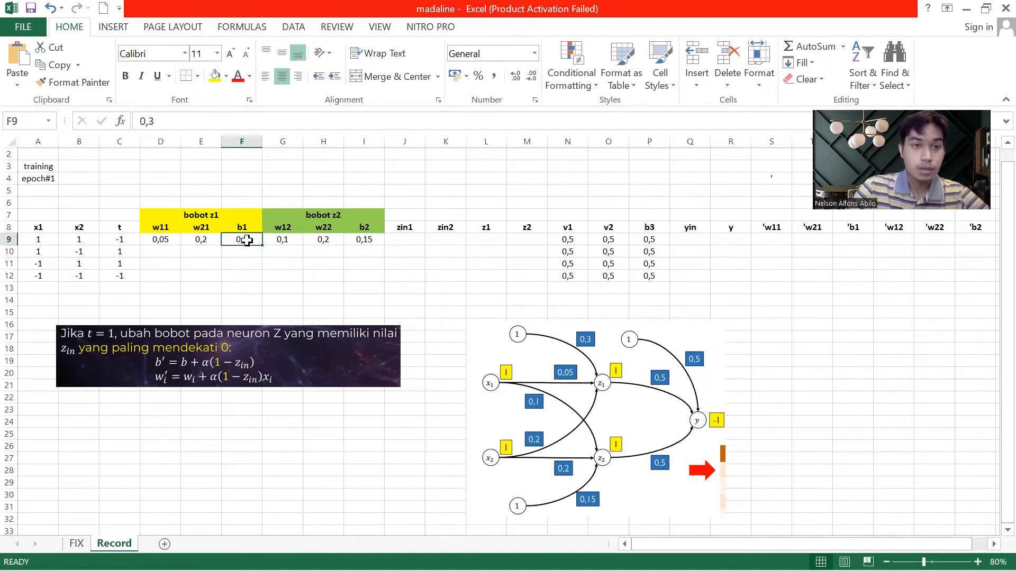
left_click(286, 241)
left_click(337, 241)
left_click(370, 242)
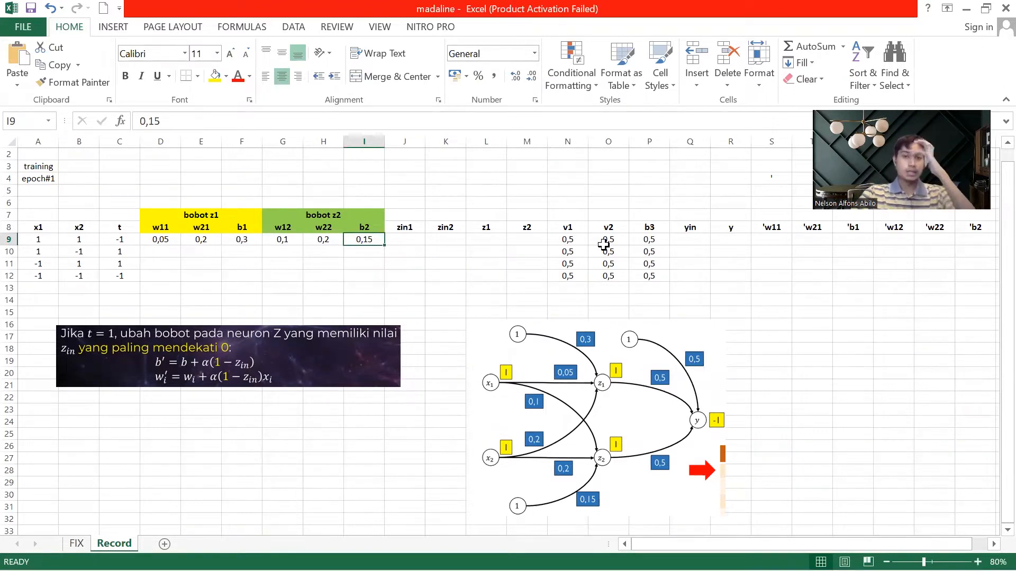
left_click(571, 239)
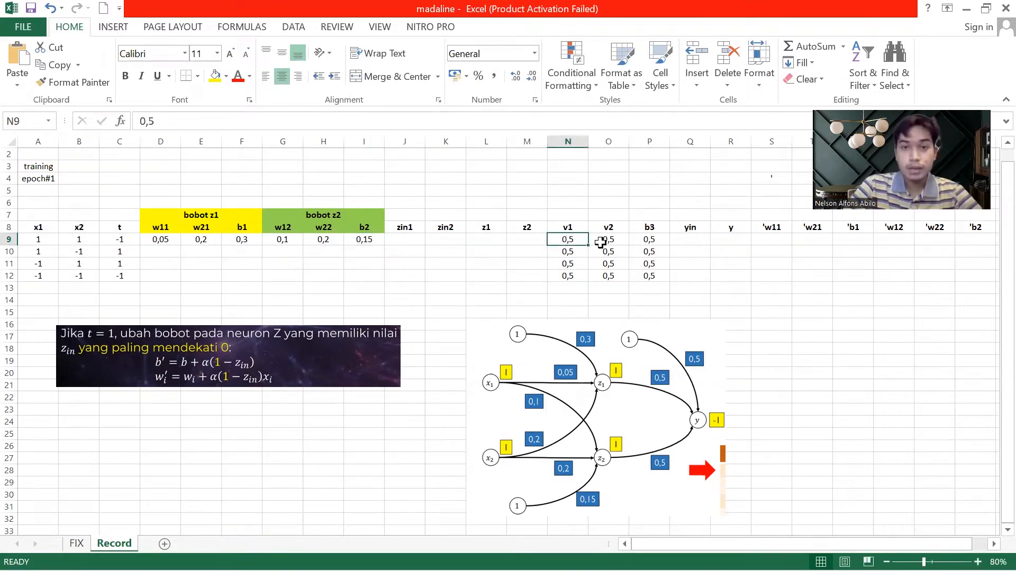
left_click(618, 241)
left_click(657, 242)
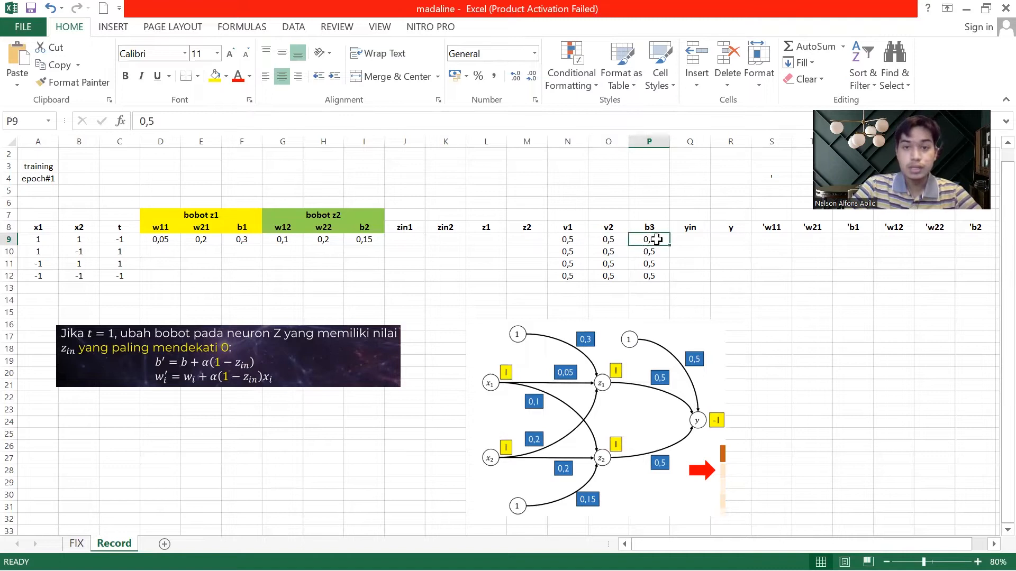
left_click(576, 241)
left_click_drag(589, 241, 649, 272)
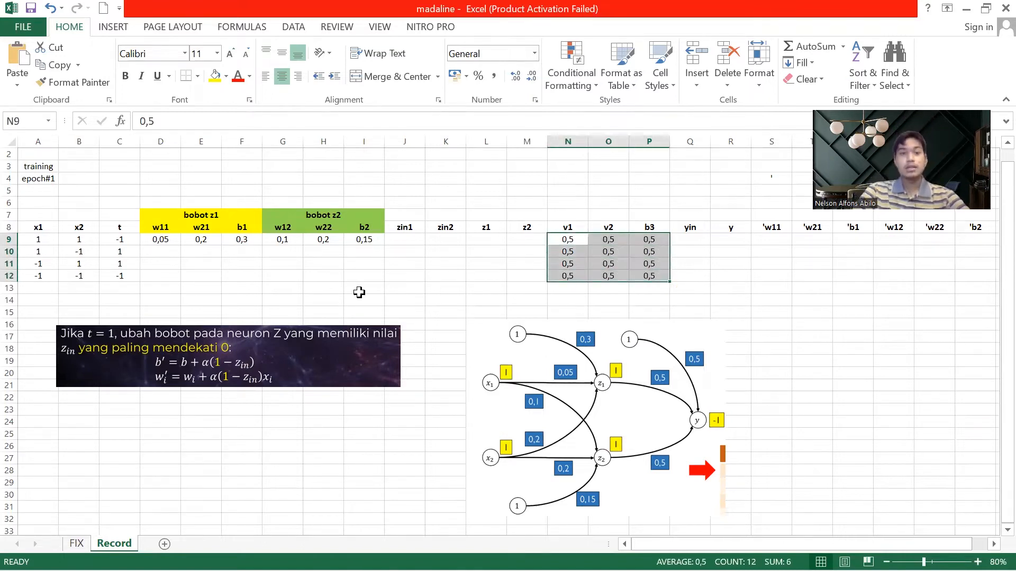
left_click(32, 249)
left_click(39, 264)
left_click(53, 276)
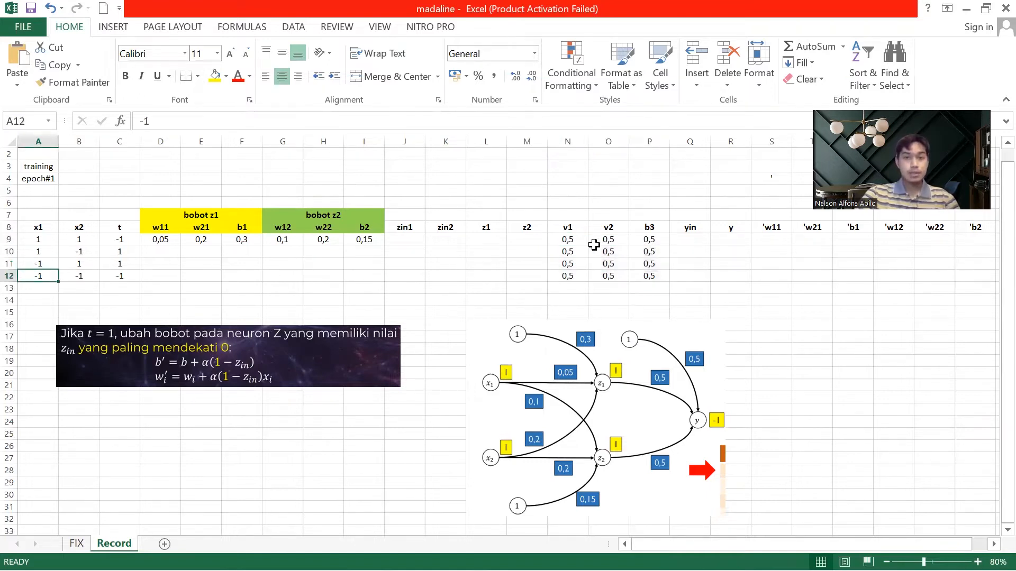
left_click(573, 252)
left_click(577, 238)
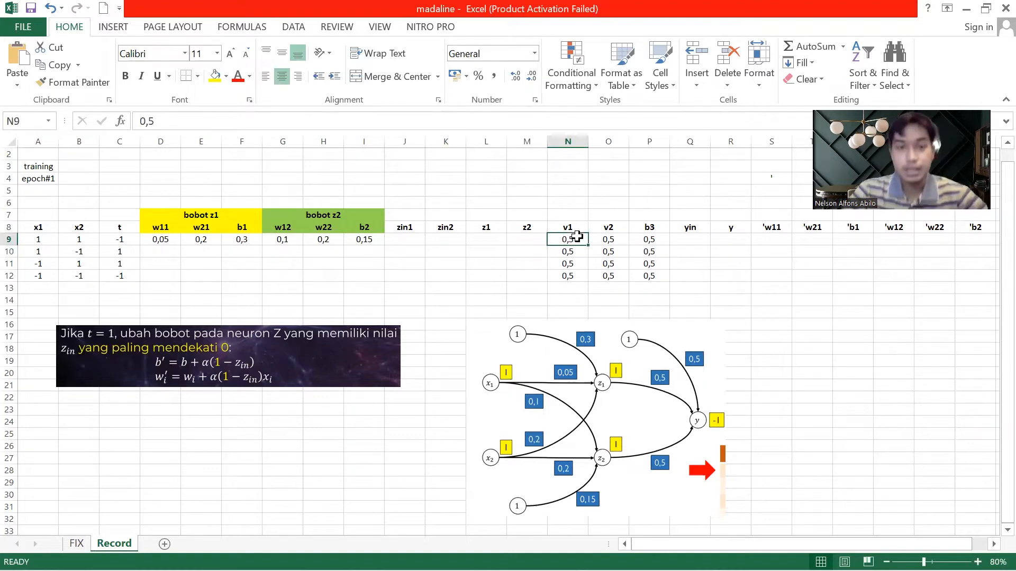
Enter the formula =(D9*A9)+(E9*B9)+F9 in cell J9 to calculate zin1 for the first training row.
left_click(416, 238)
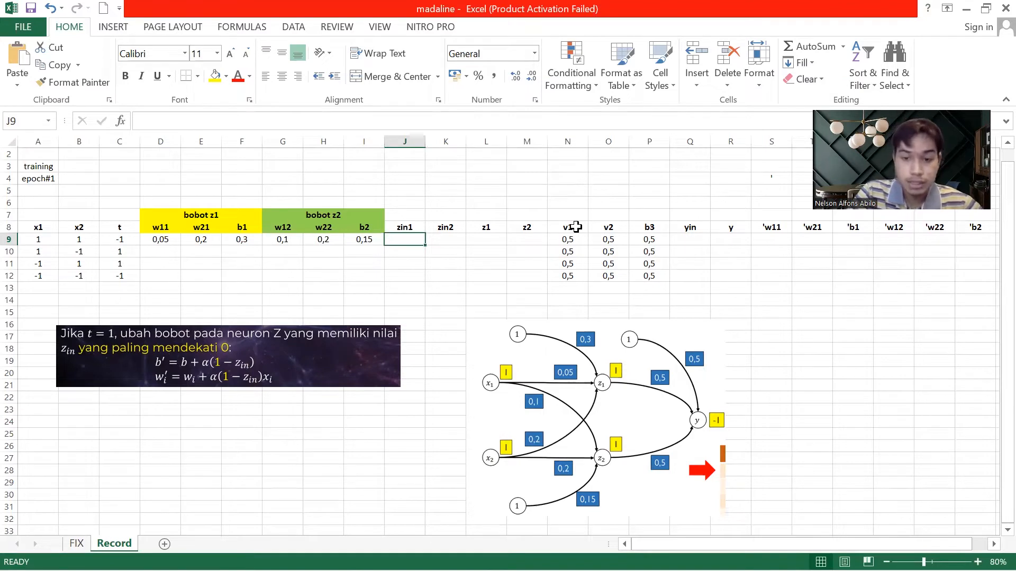
type("=")
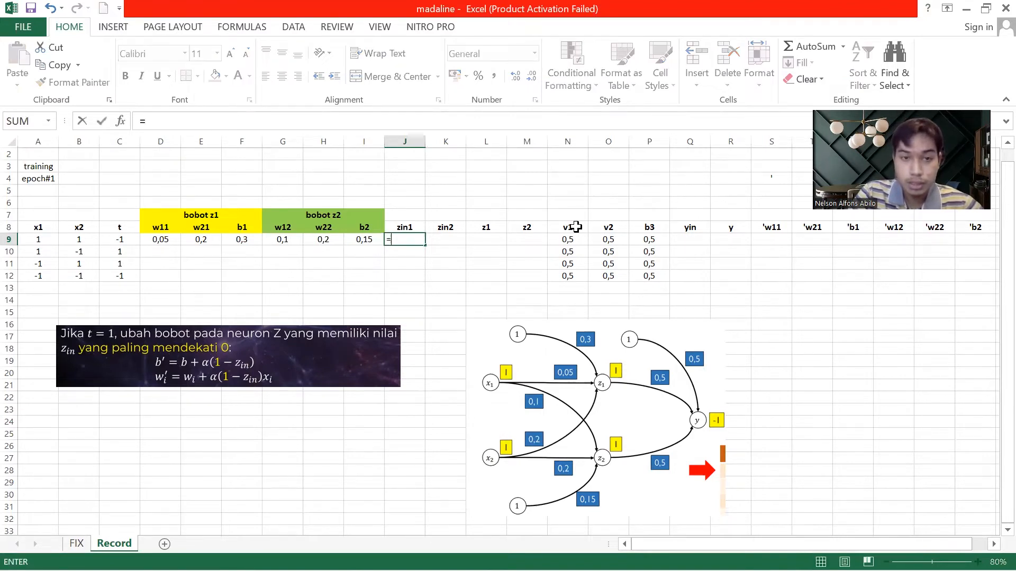
type("(")
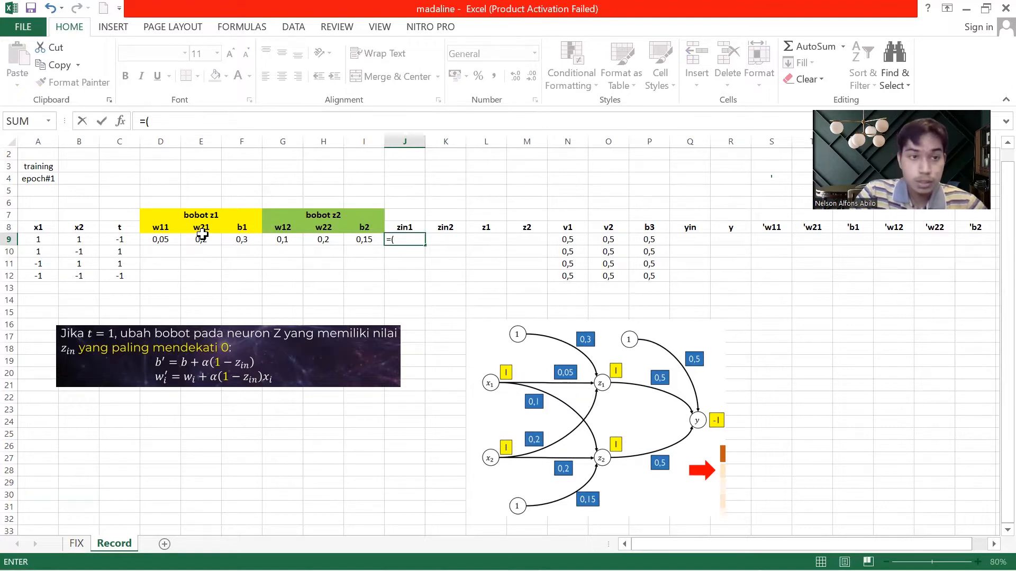
left_click(168, 239)
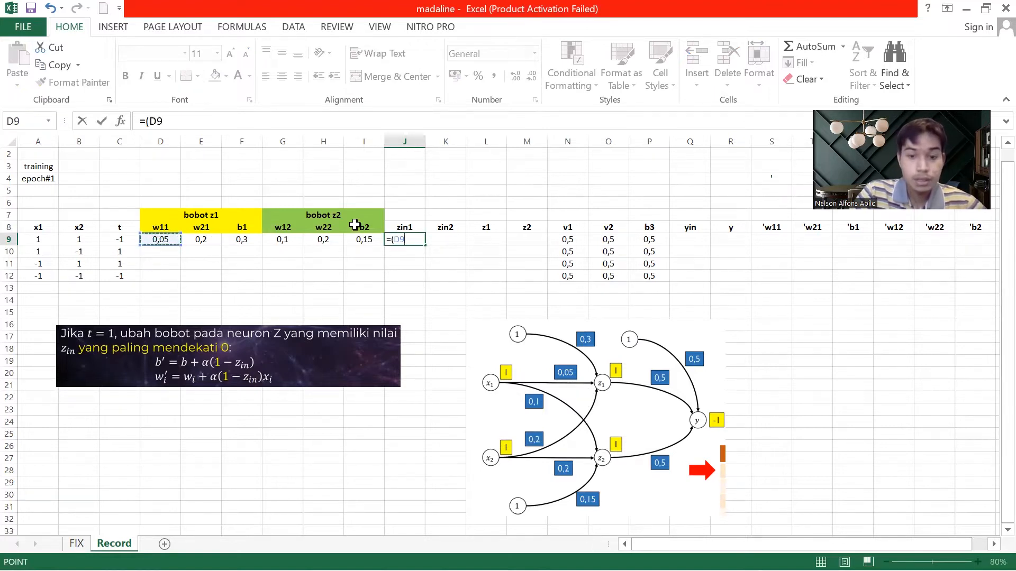
type("*")
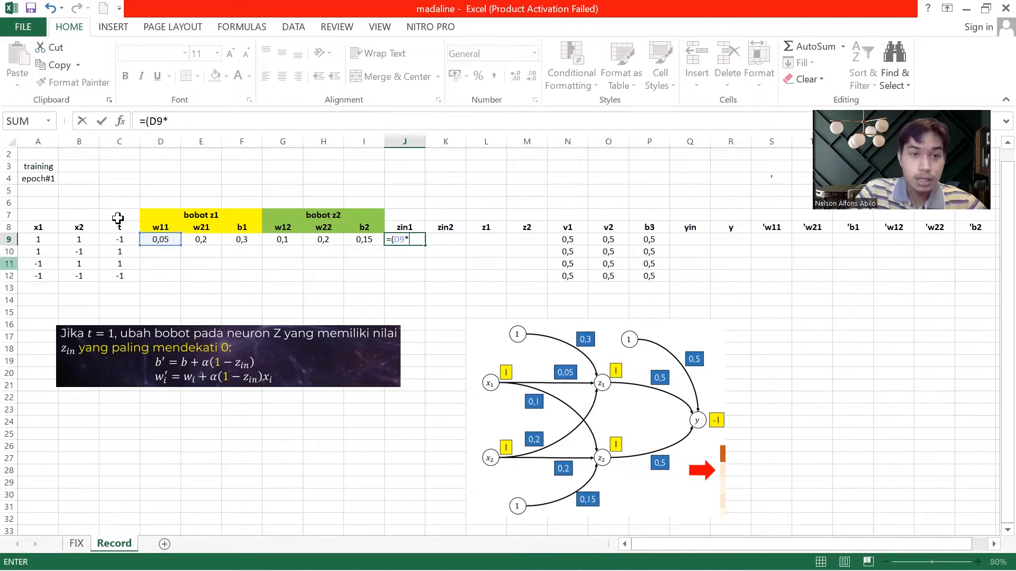
left_click(34, 255)
left_click(39, 238)
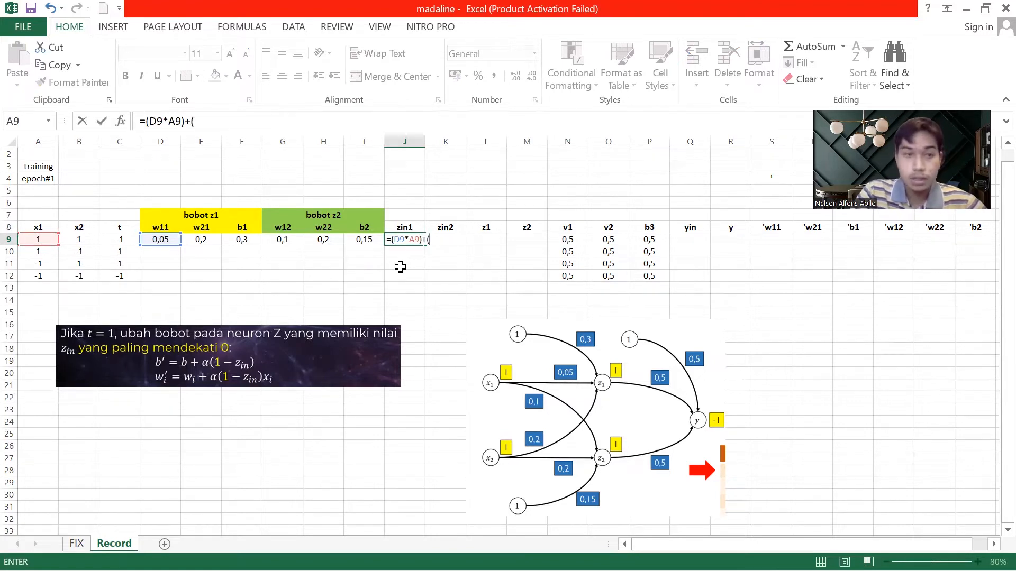
left_click(214, 238)
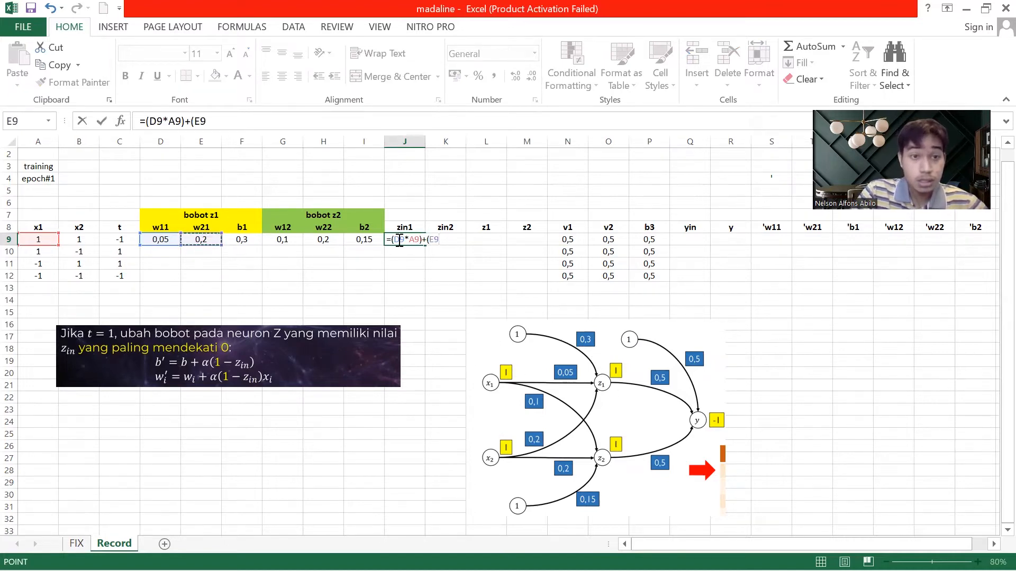
type("*")
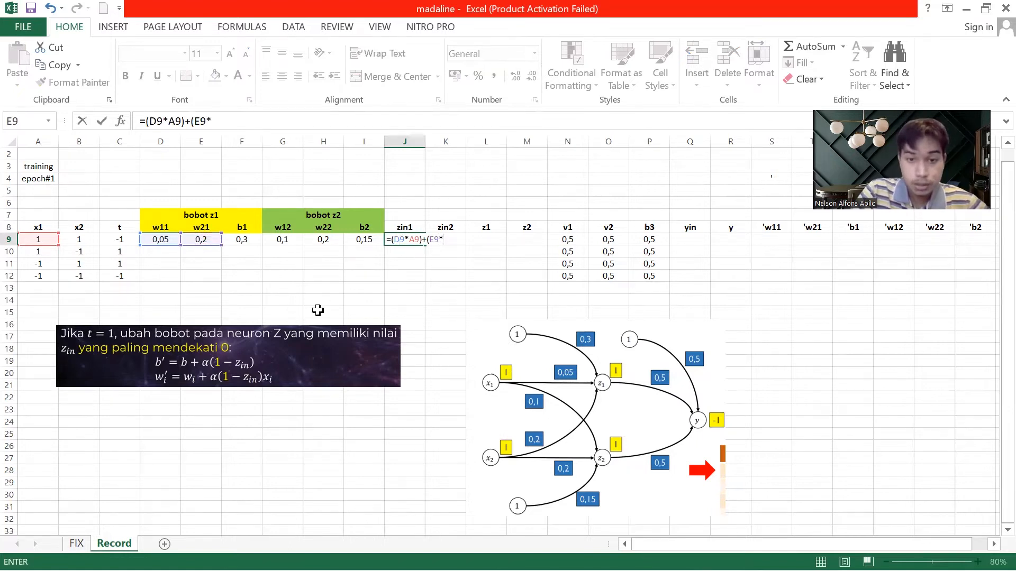
left_click(82, 240)
type(")+")
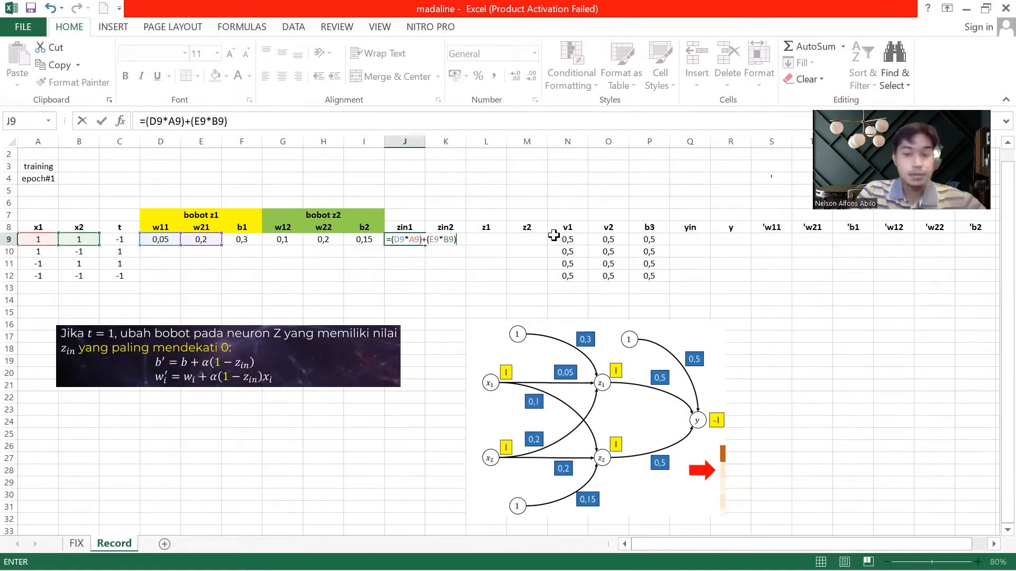
left_click(255, 240)
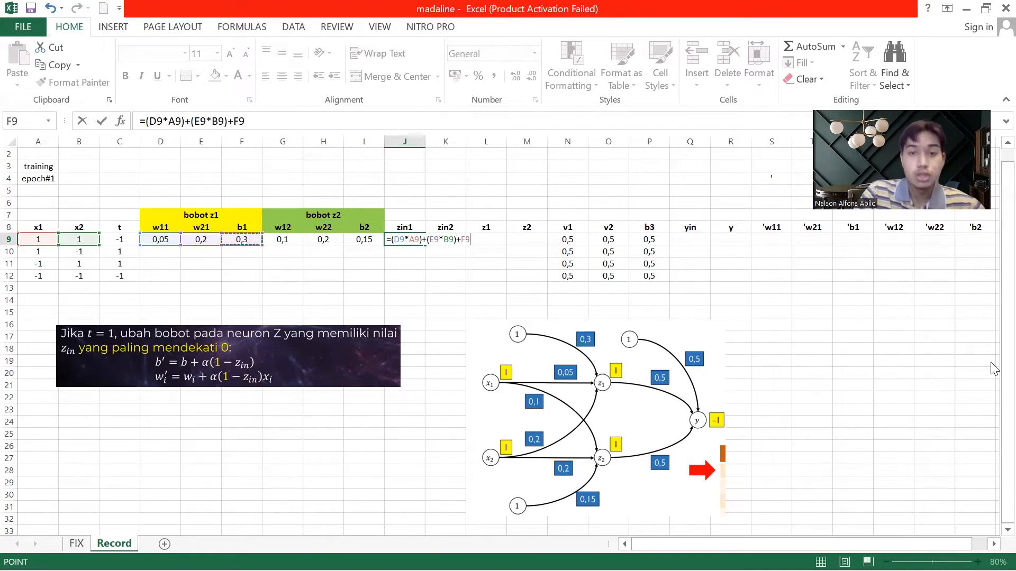
key("Return")
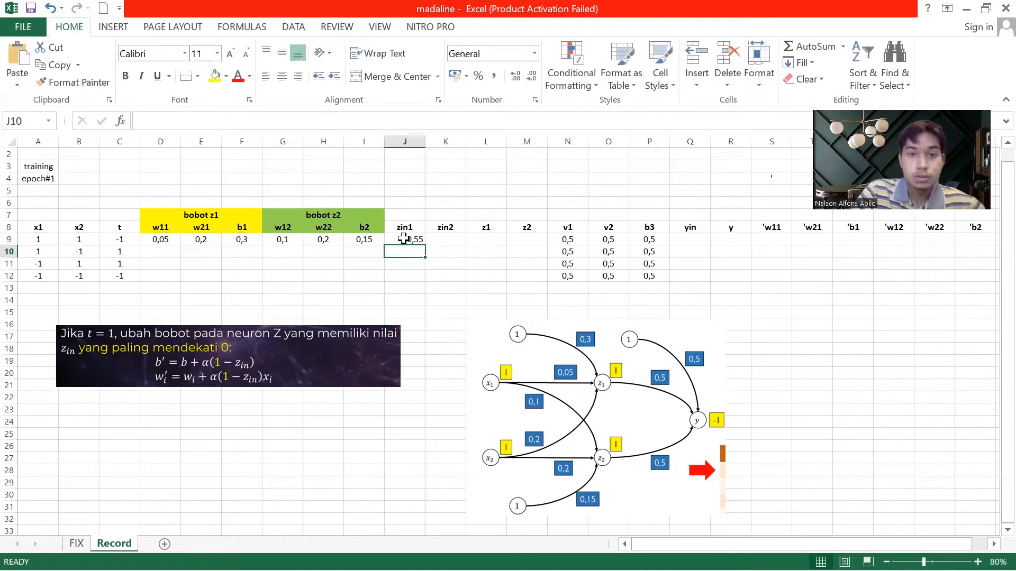
Center the contents of cells J9:M12 horizontally.
left_click_drag(404, 239, 528, 276)
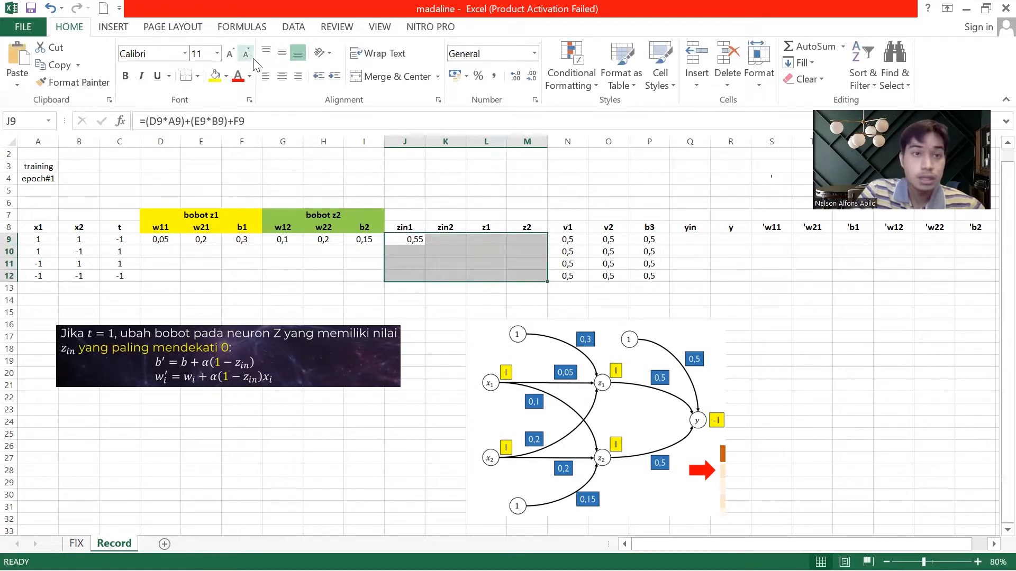
left_click(281, 78)
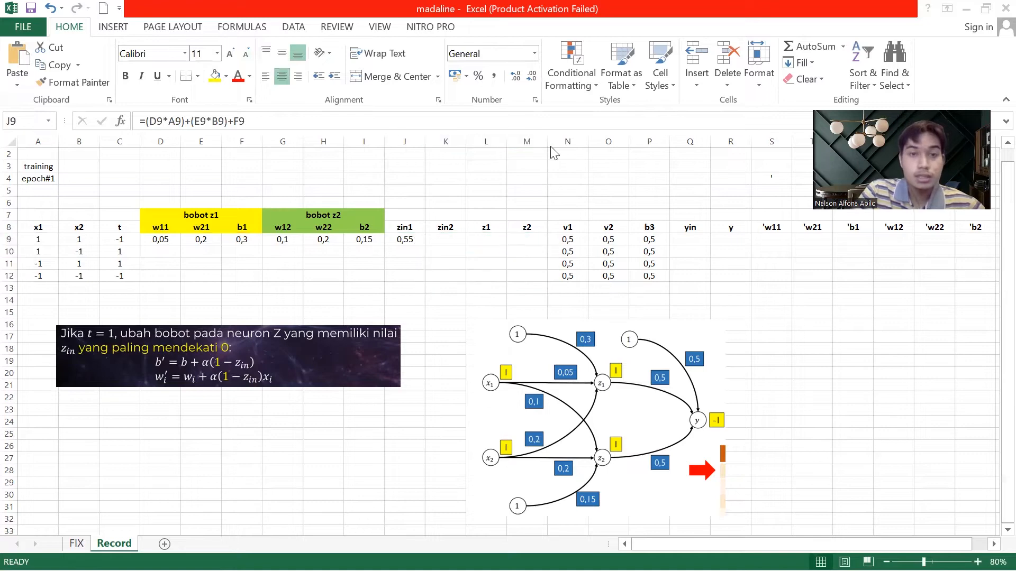
Switch to the Madaline PDF in Chrome, check the worked z_in1 calculation on page 17, and return to the zin1 cell in Excel.
key("alt+Tab")
key("alt+Tab")
key("alt+Tab")
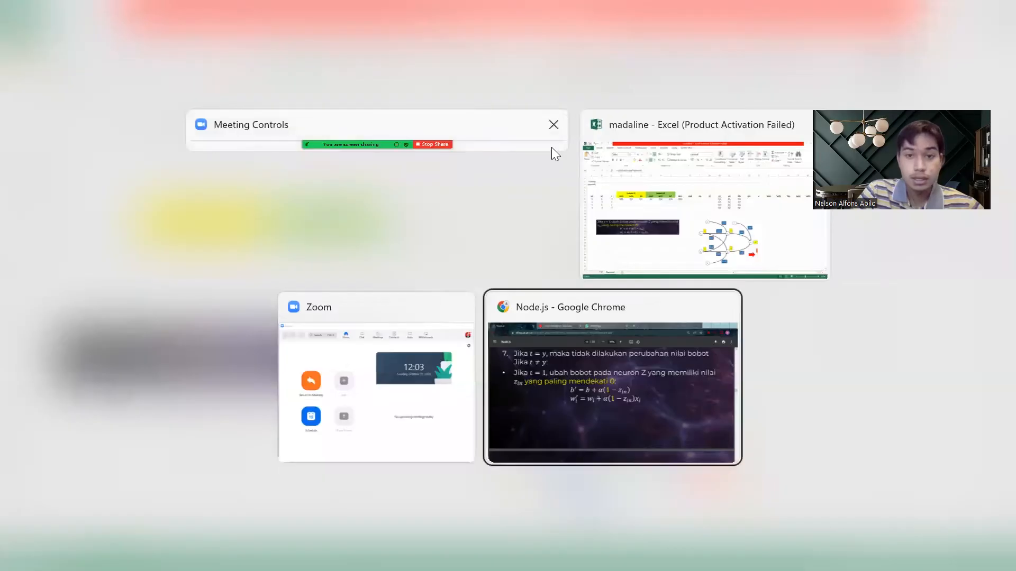
scroll(716, 364, "down", 15)
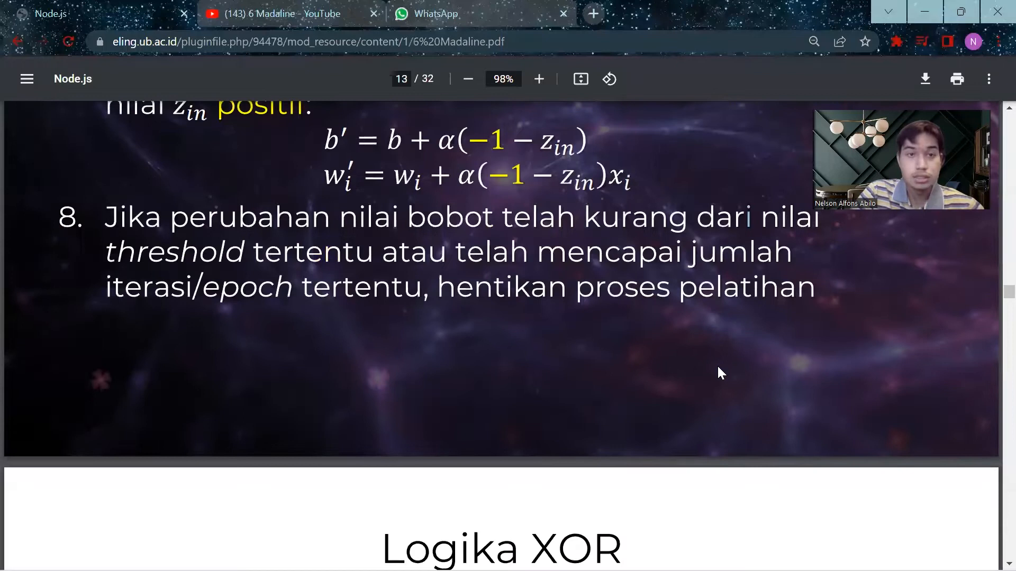
scroll(476, 204, "down", 10)
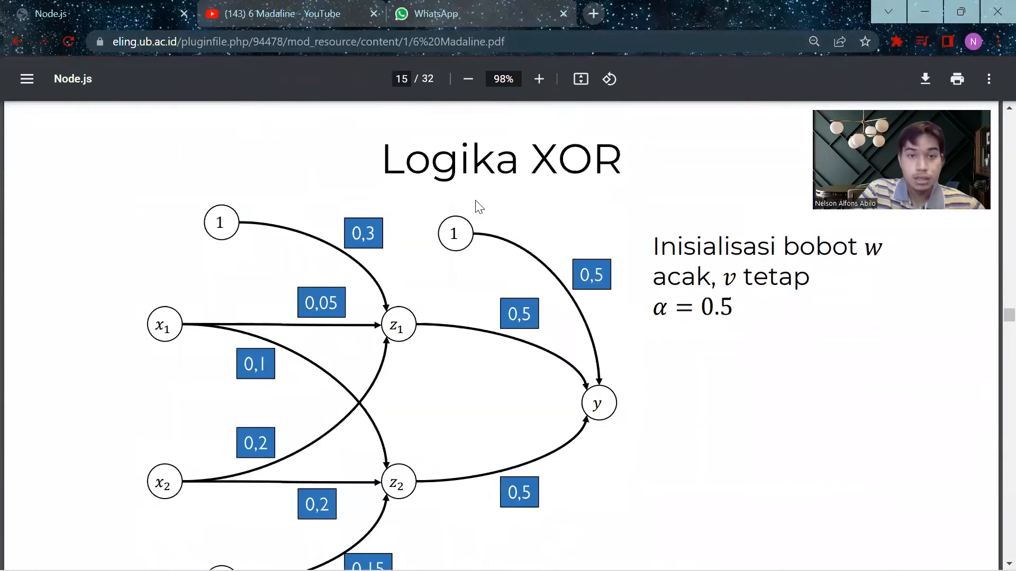
scroll(477, 204, "down", 12)
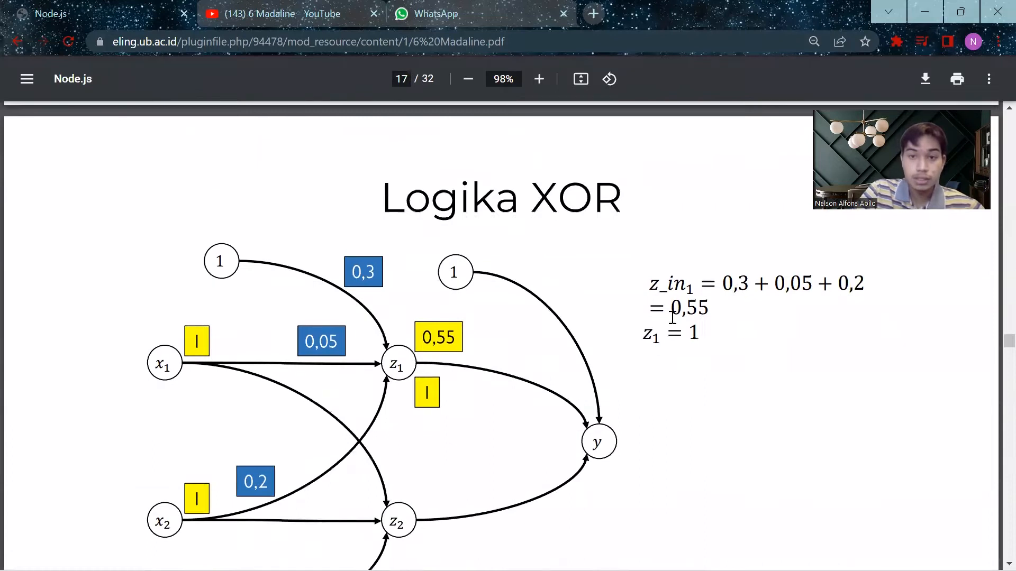
double_click(709, 306)
left_click(720, 307)
key("alt+Tab")
key("alt+Tab")
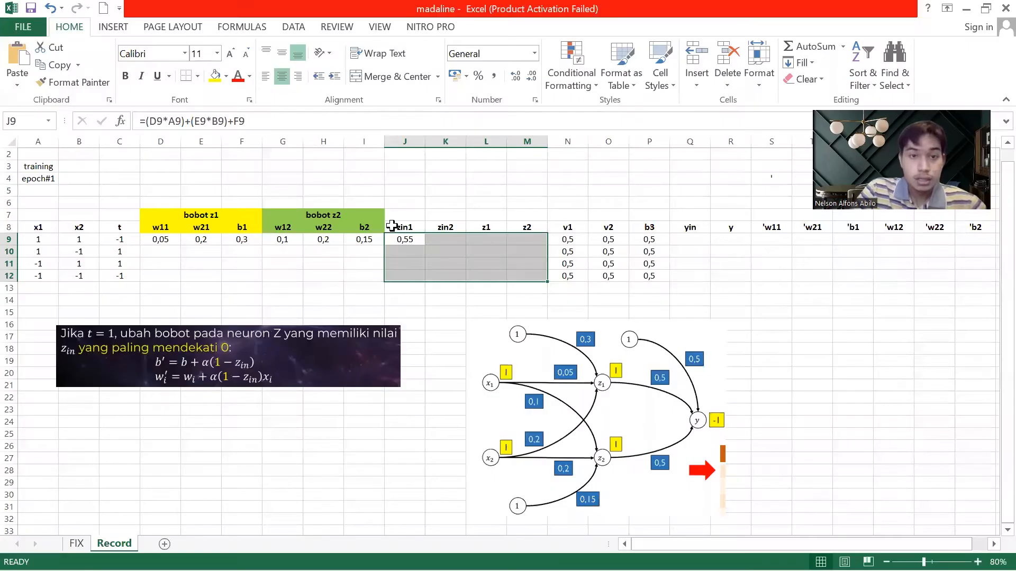
left_click(404, 242)
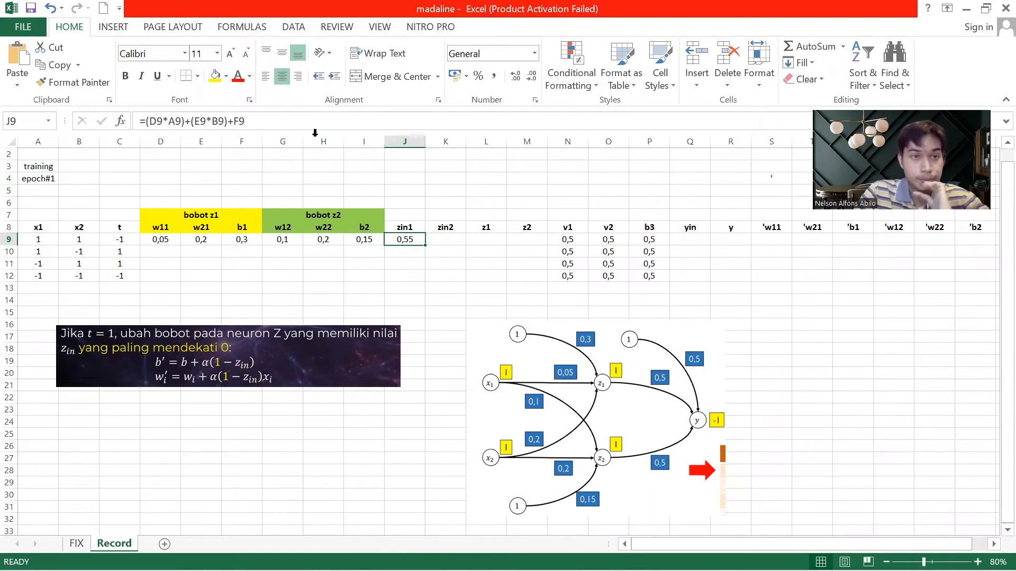
Copy the zin1 formula from J9 into the zin2 cell K9.
scroll(554, 222, "up", 1)
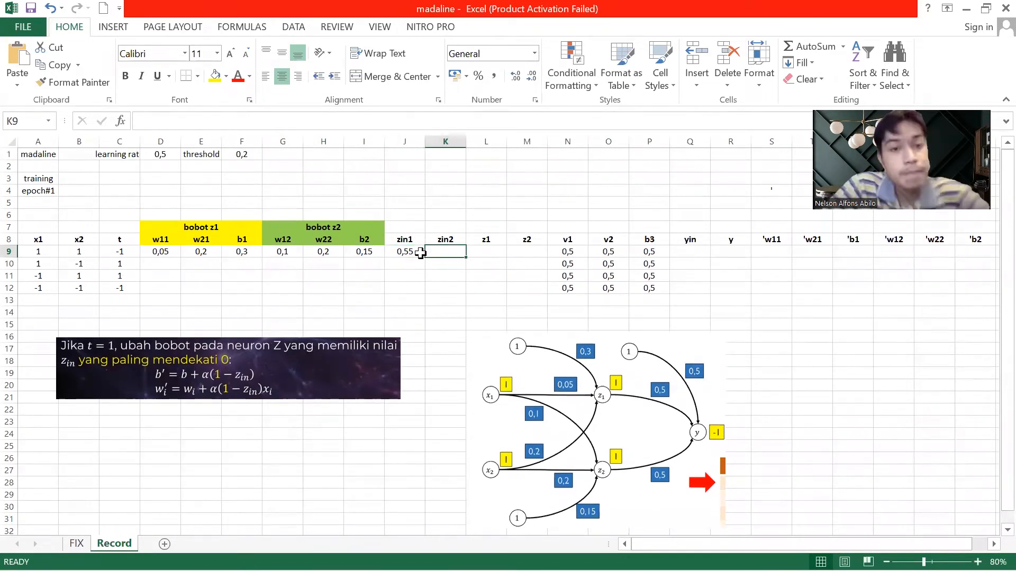
key("ctrl+c")
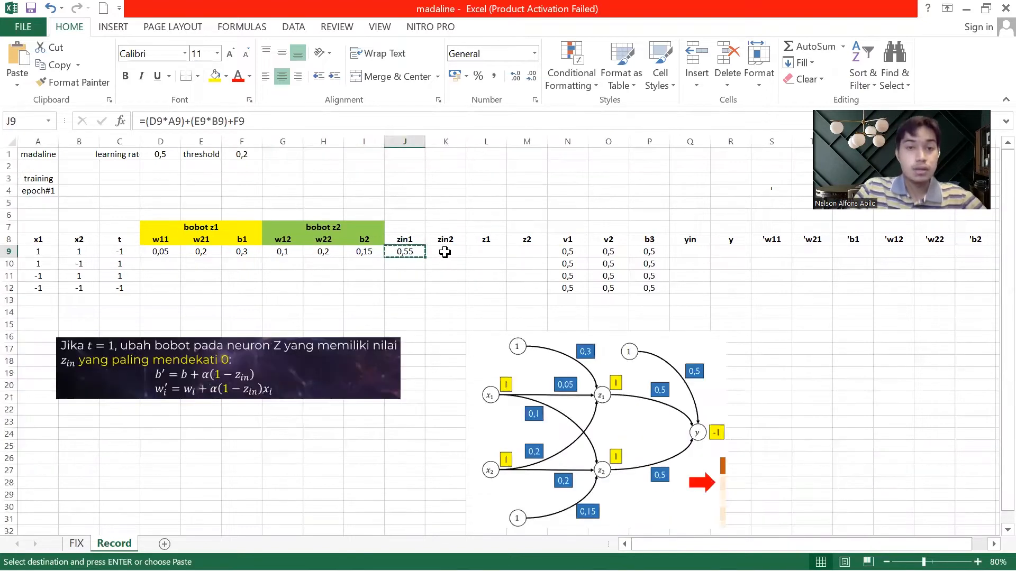
left_click(454, 252)
key("ctrl+v")
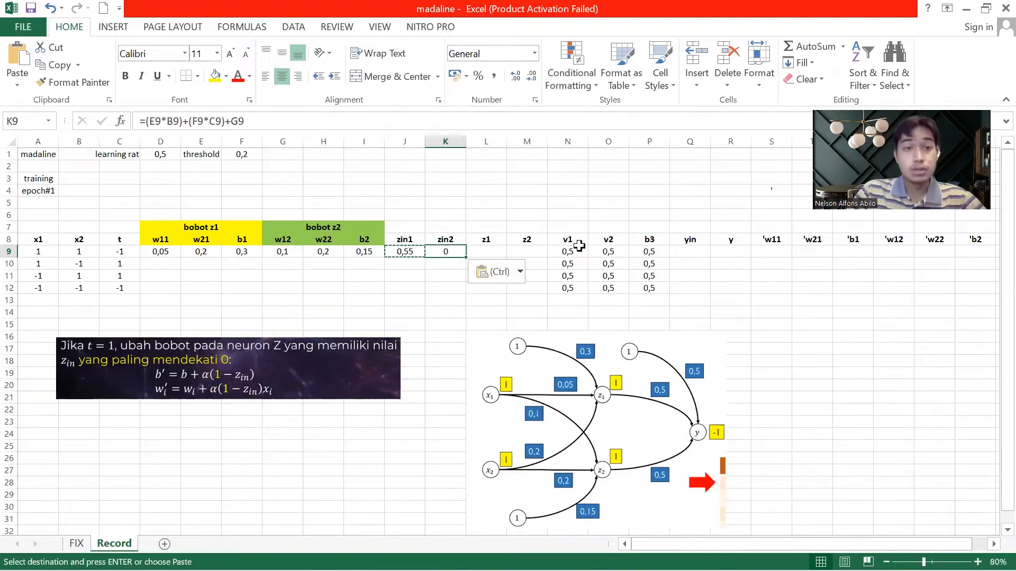
key("Escape")
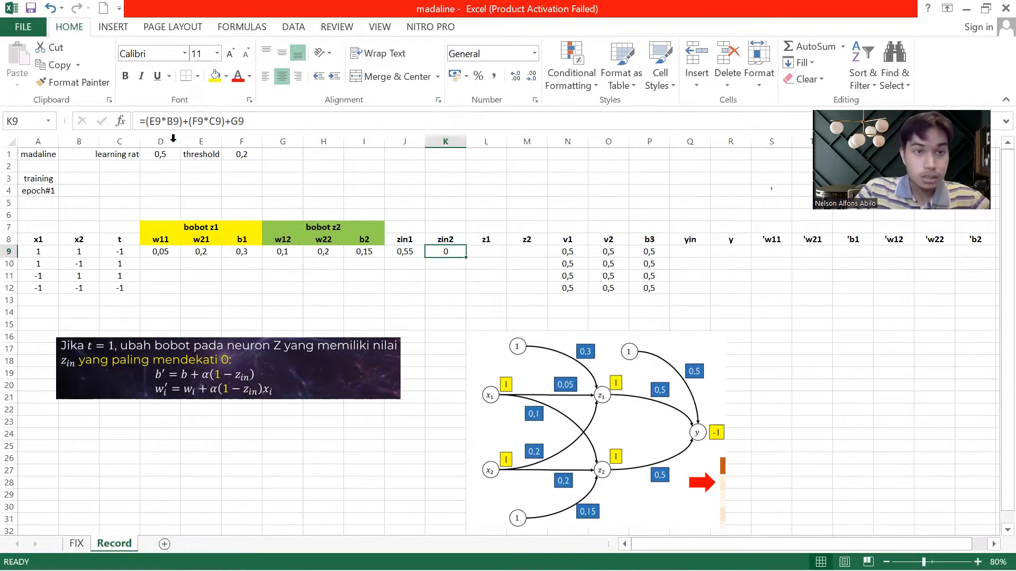
Change the first product of the zin2 formula in K9 to G9*A9, multiplying weight w12 by x1.
left_click(161, 123)
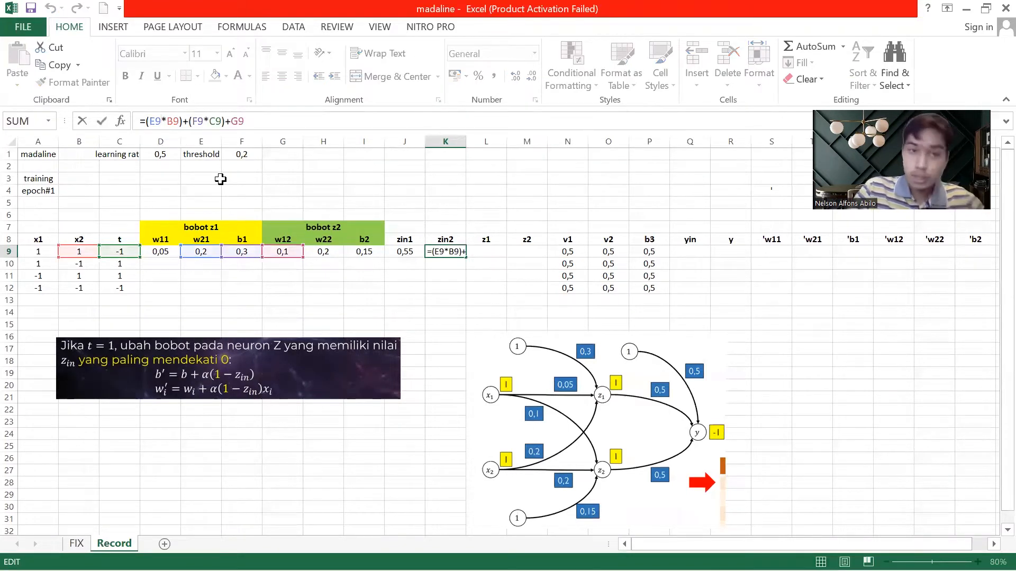
key("BackSpace")
key("BackSpace")
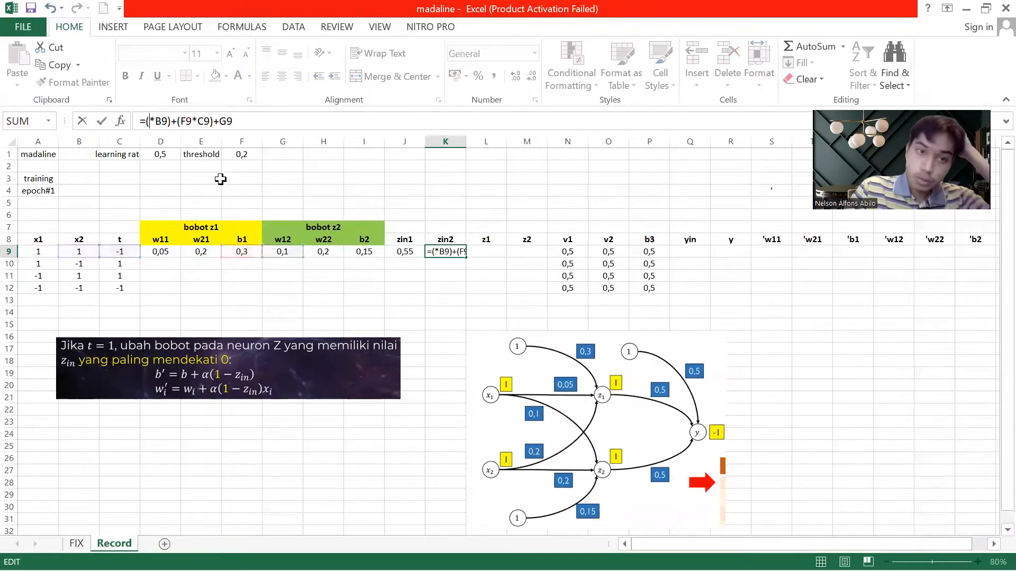
left_click(290, 252)
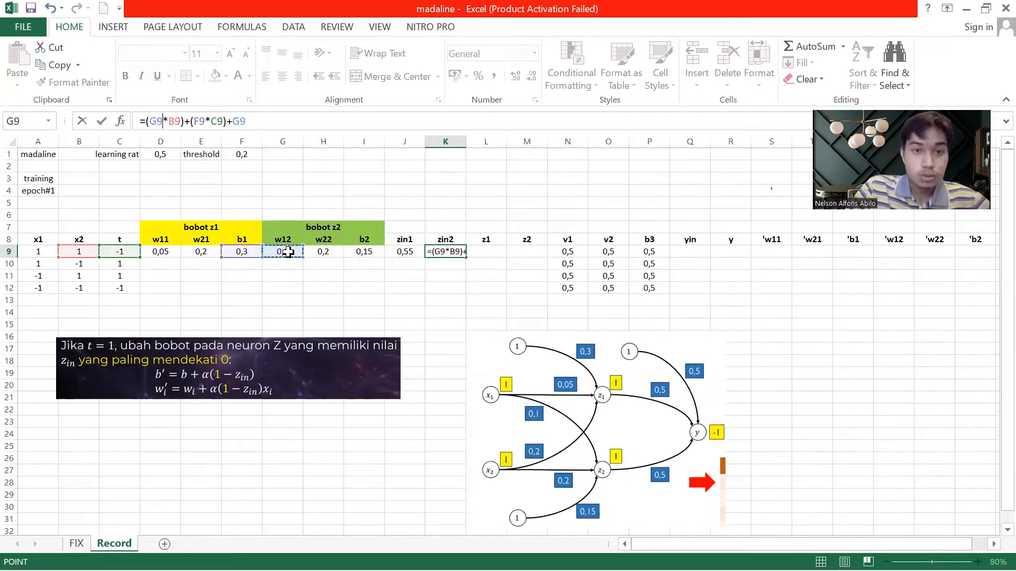
double_click(178, 120)
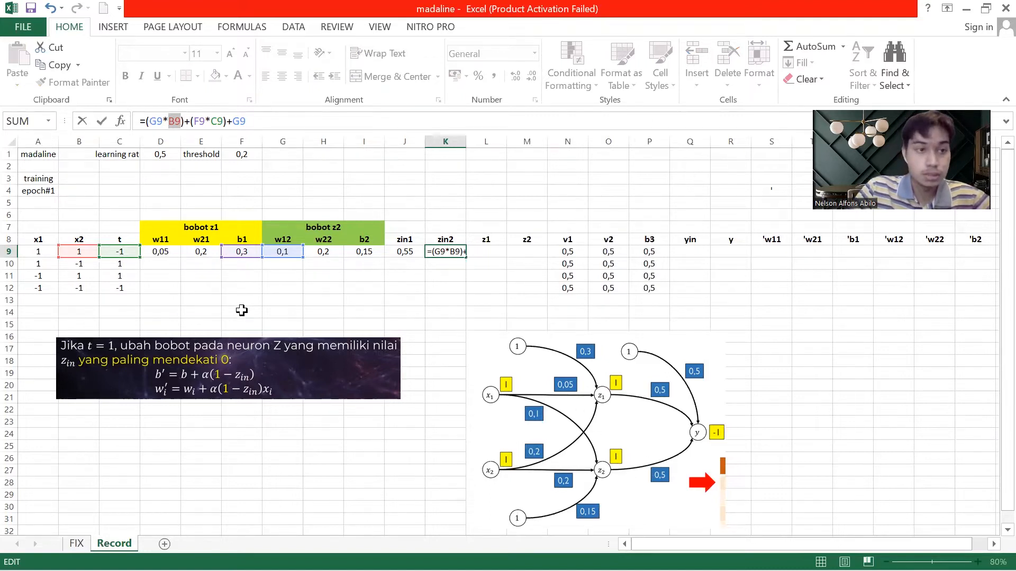
left_click(41, 252)
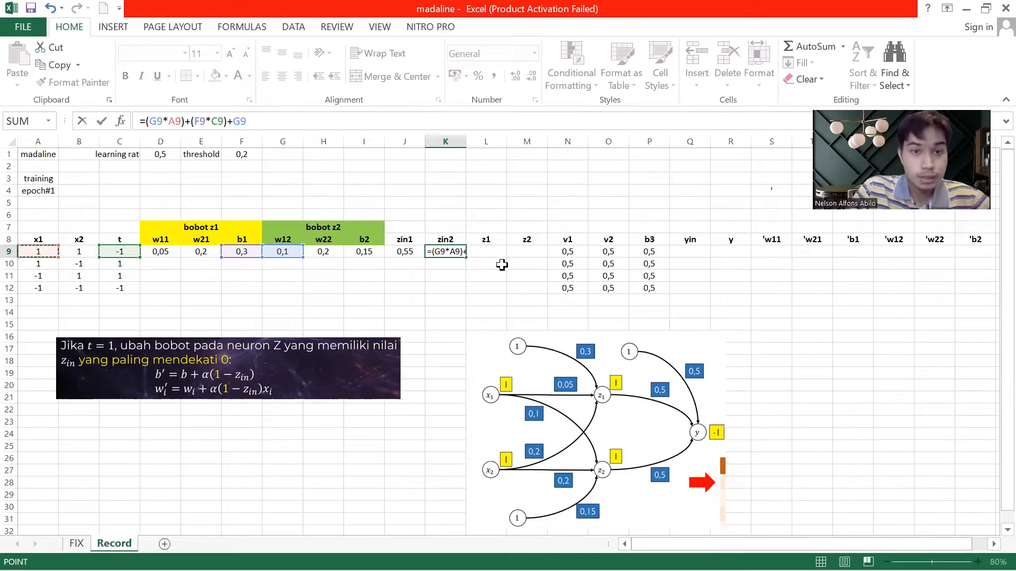
Complete the zin2 formula in K9 as =(G9*A9)+(H9*B9)+I9 by replacing its second product and bias reference.
double_click(199, 121)
left_click(324, 252)
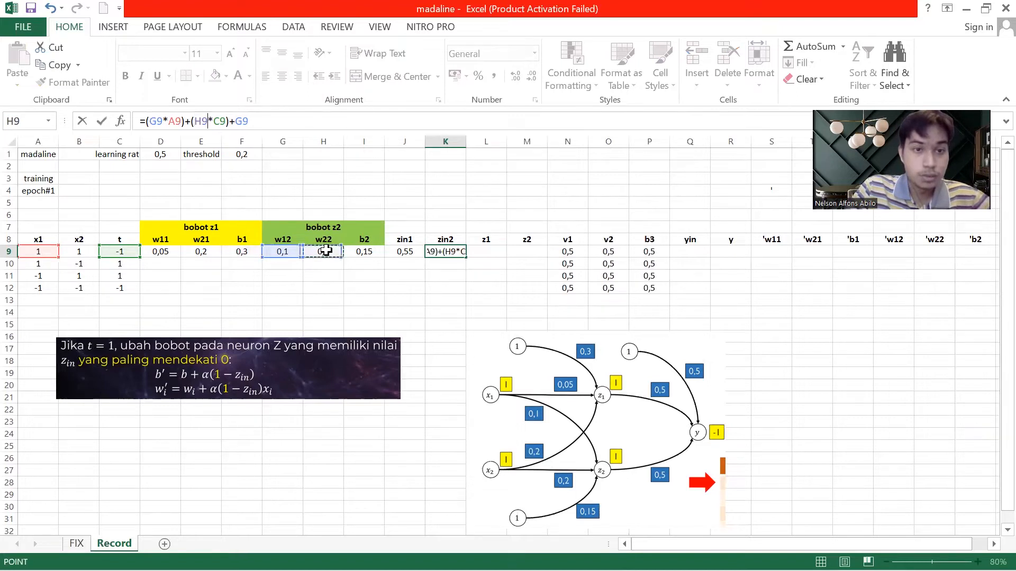
double_click(220, 121)
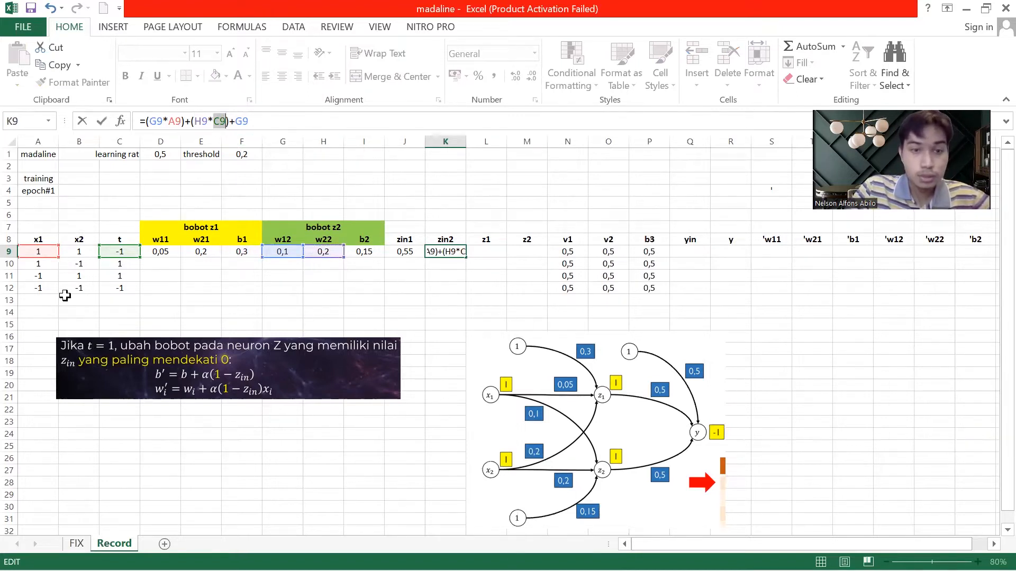
left_click(86, 252)
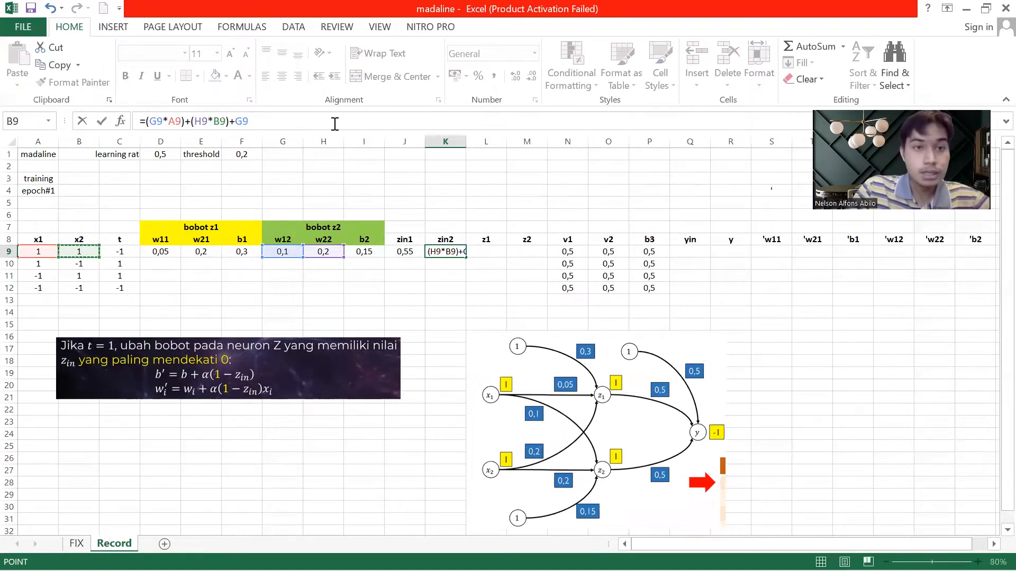
double_click(240, 121)
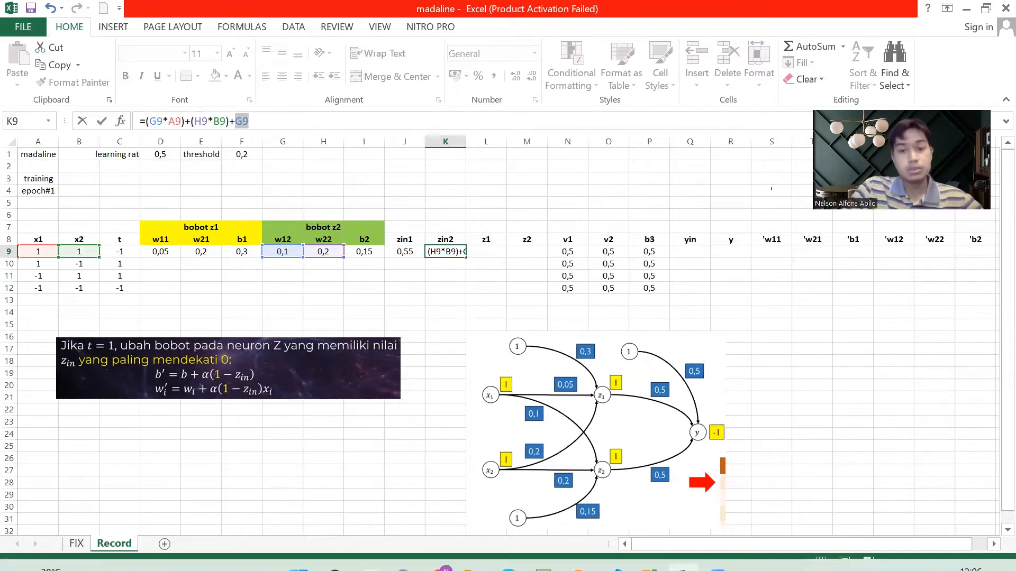
left_click(368, 253)
key("Return")
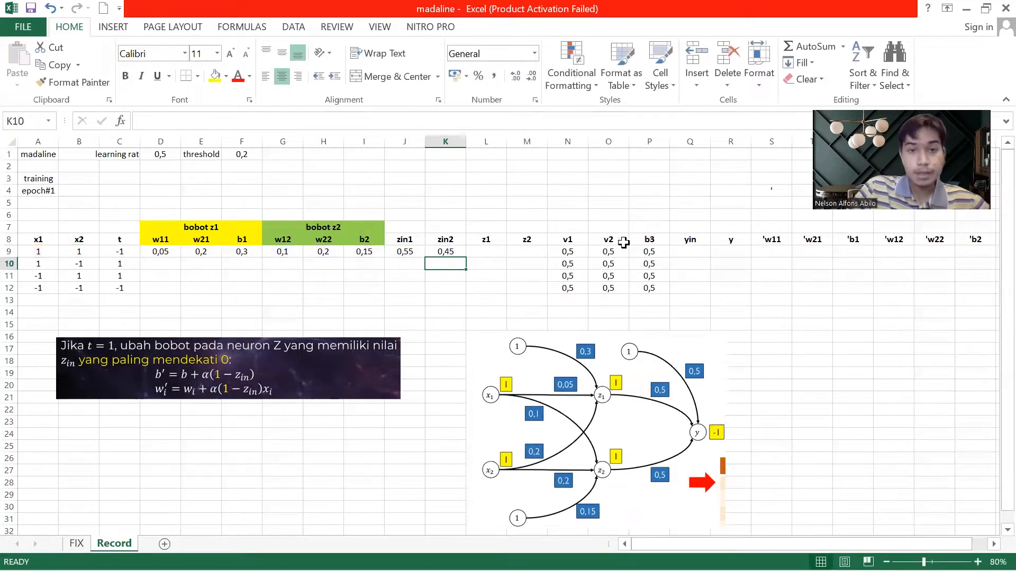
Switch to the Madaline PDF in Chrome, check the worked z_in2 calculation on page 18, and return to the z1 cell L9 in Excel.
key("alt+Tab")
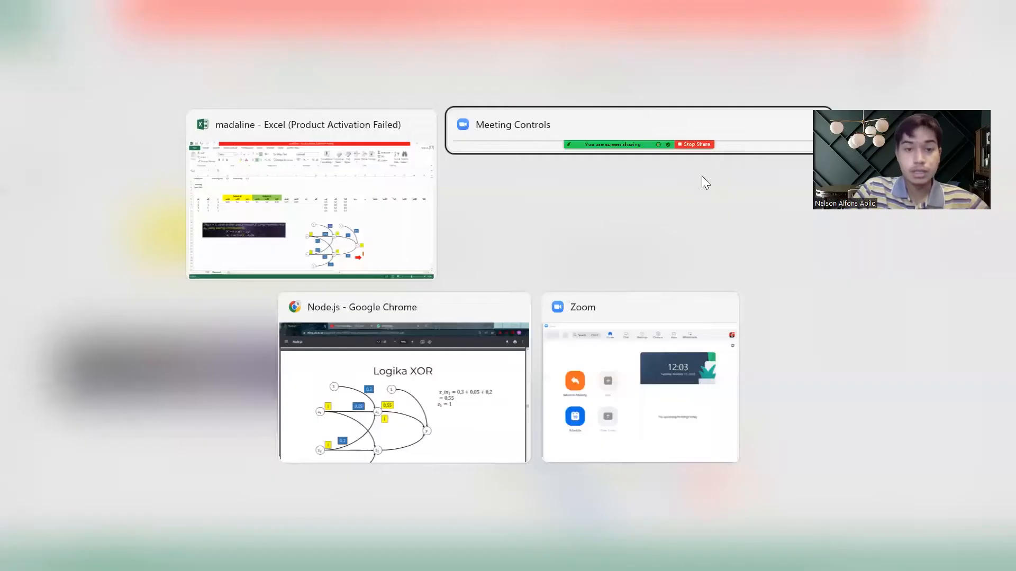
scroll(580, 436, "down", 10)
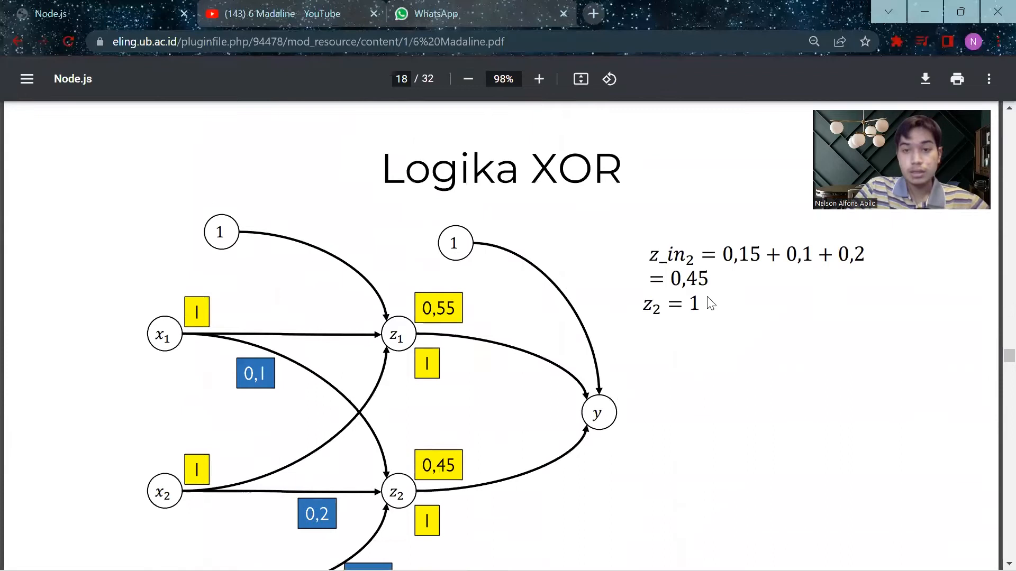
scroll(601, 356, "down", 8)
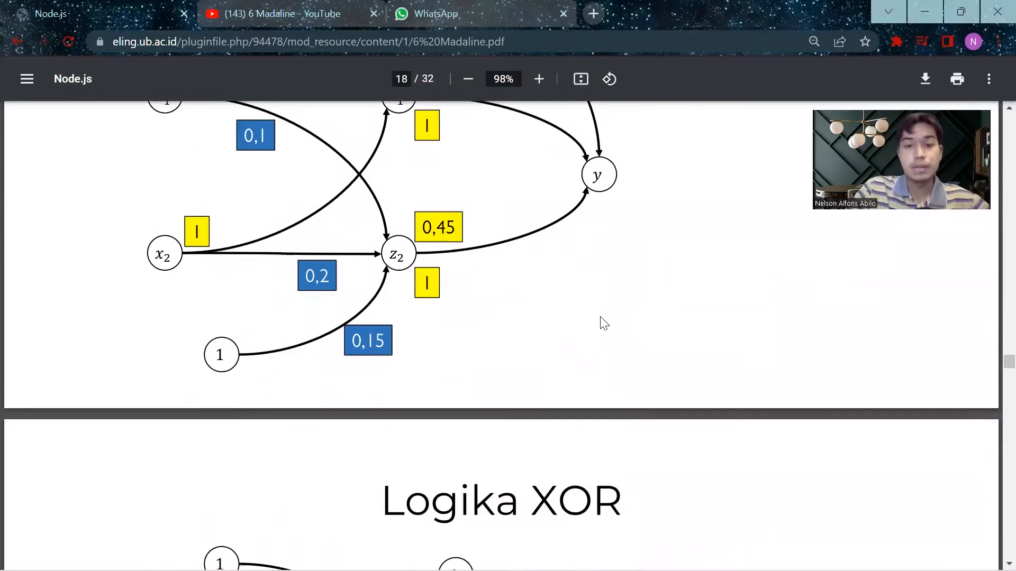
scroll(662, 397, "down", 1)
key("alt+Tab")
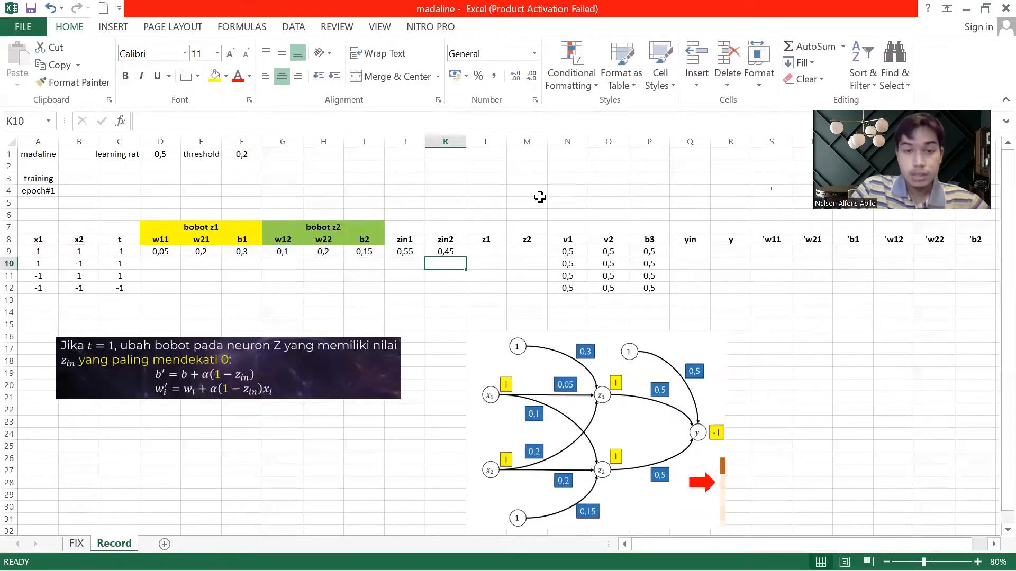
left_click(492, 252)
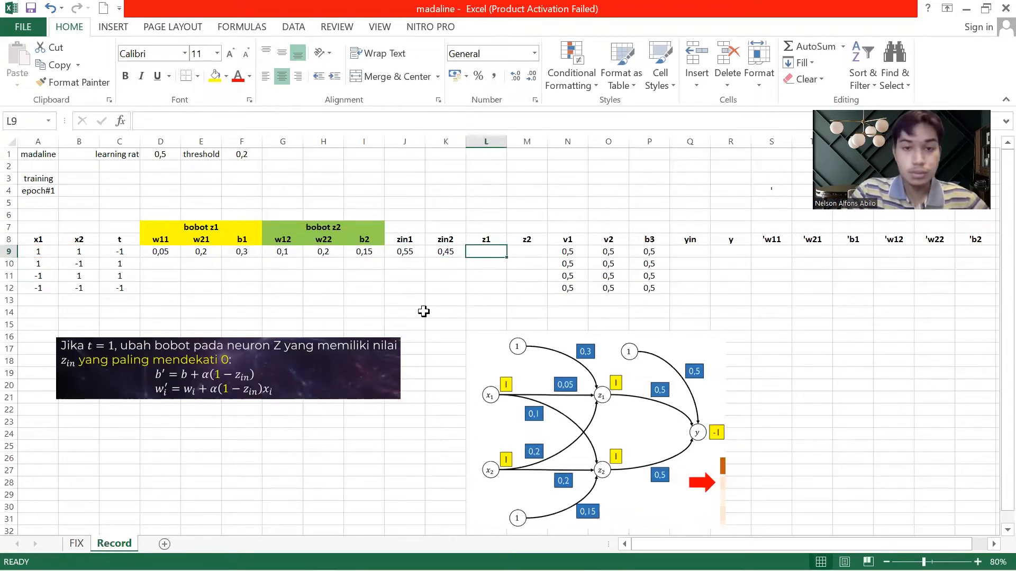
type("=if")
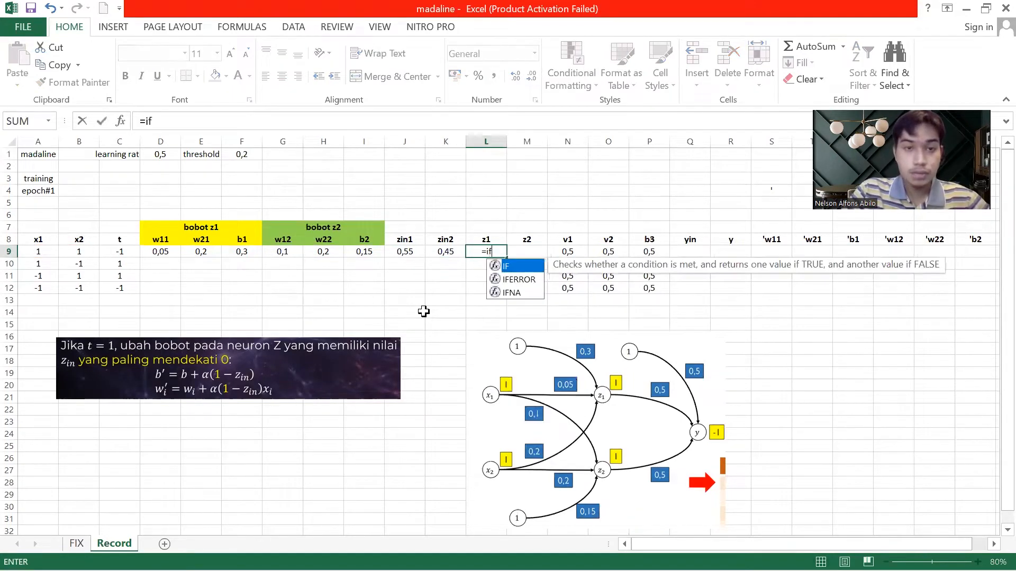
key("Return")
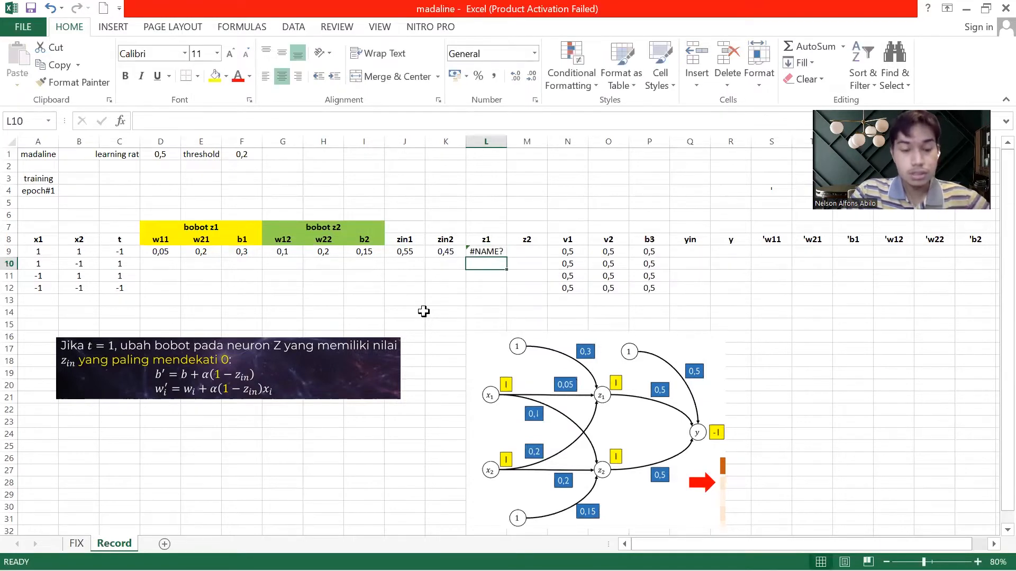
key("Up")
type("if")
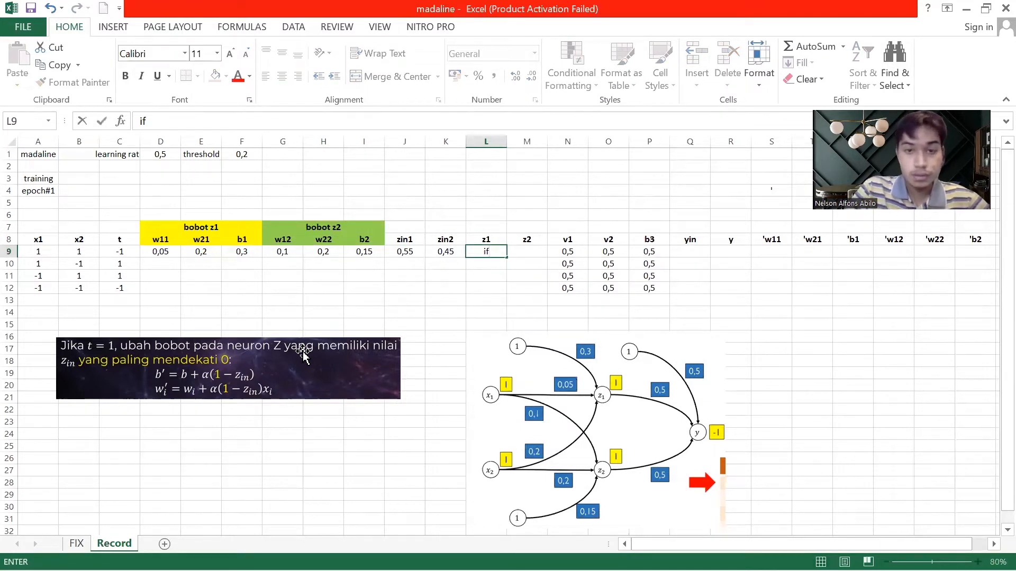
Enter the activation formula =if(J9>0;1;-1) in cell L9 to calculate z1 for the first training row.
type("if")
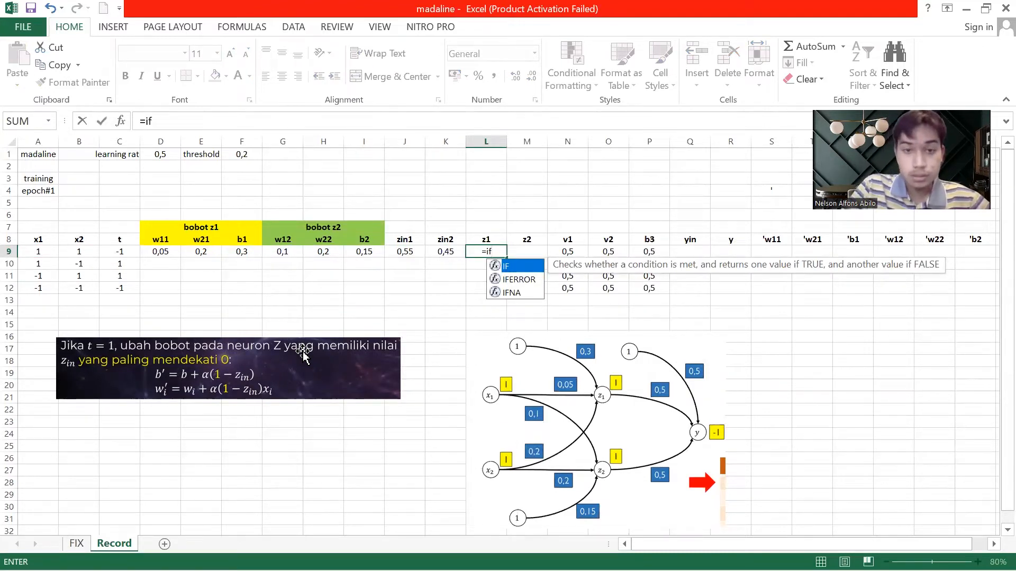
type("(")
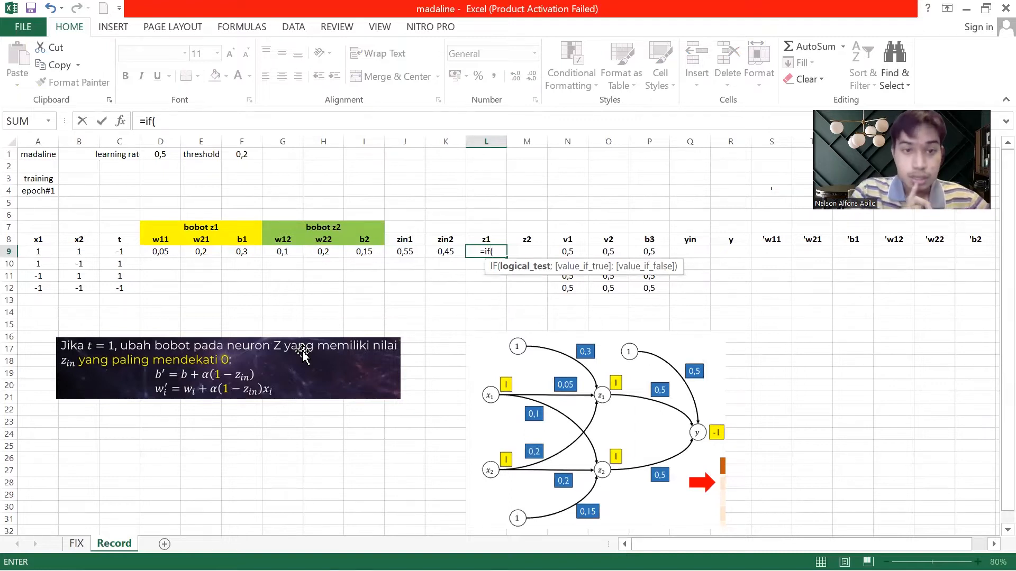
left_click(416, 251)
type(">")
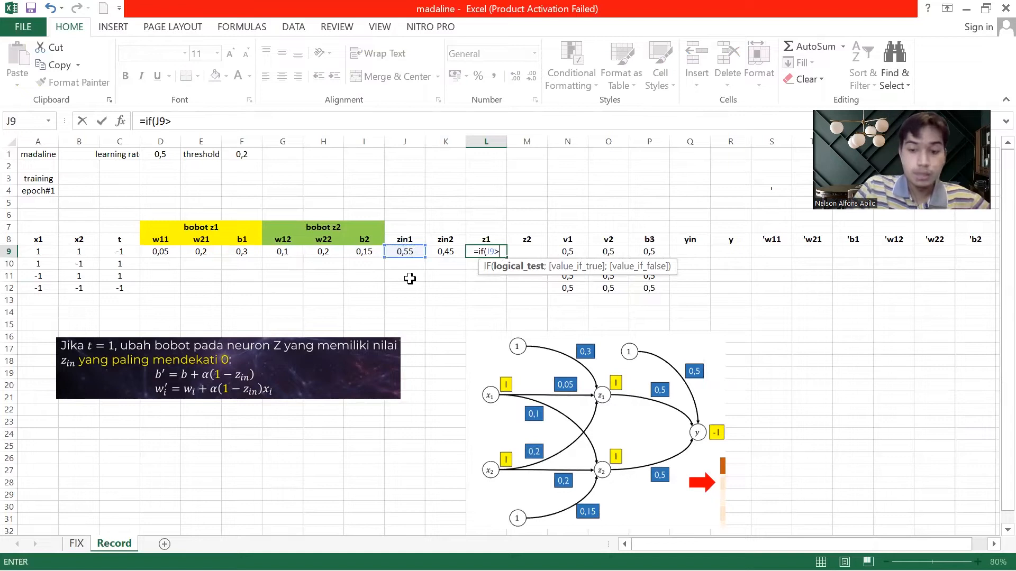
type("0")
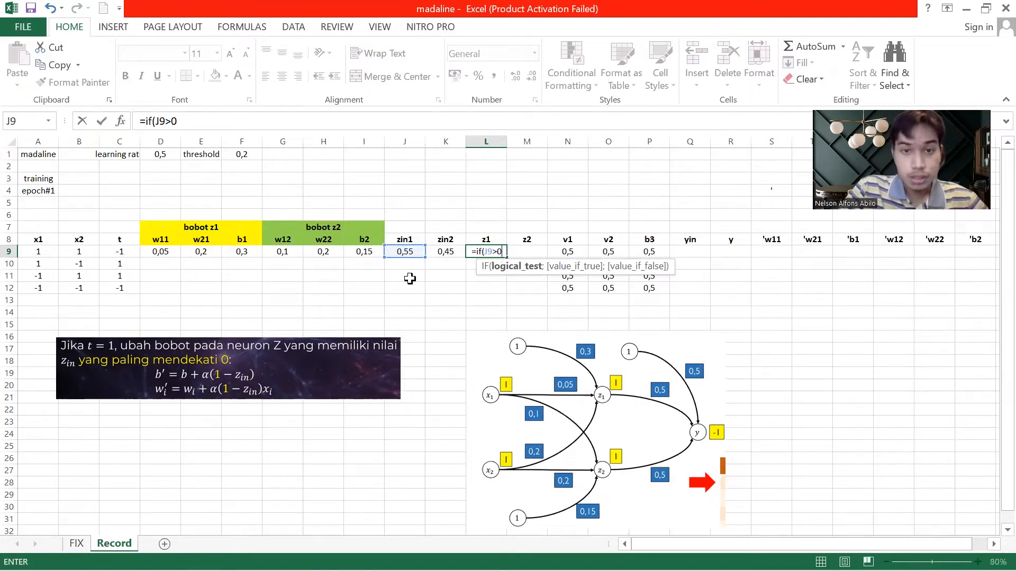
type(";1")
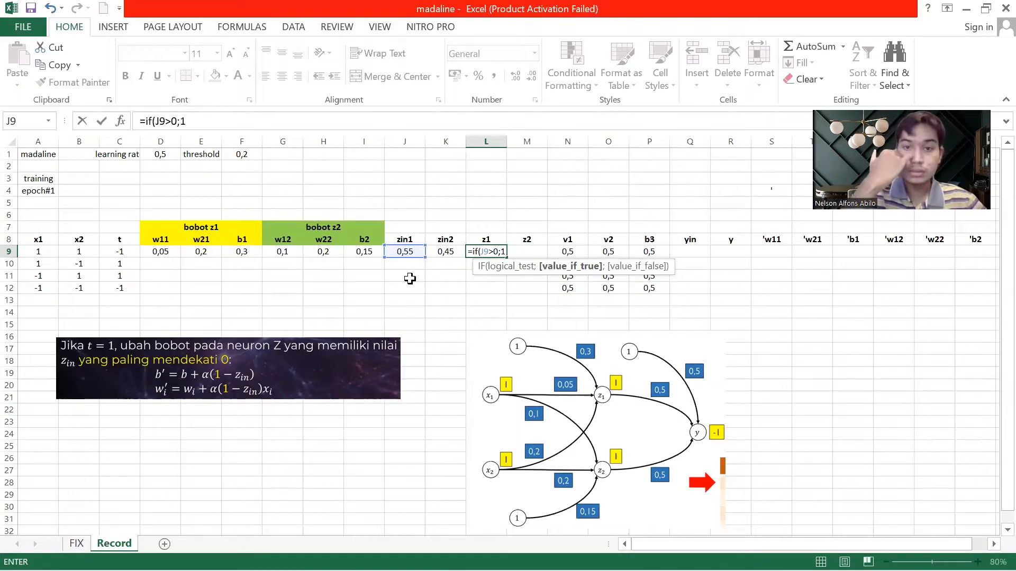
type(";-1)")
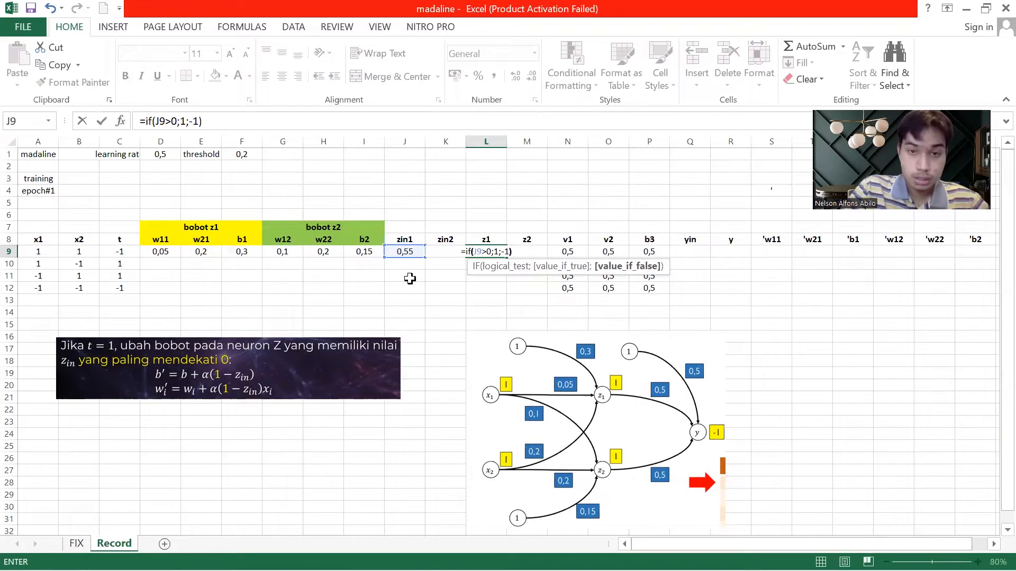
key("Return")
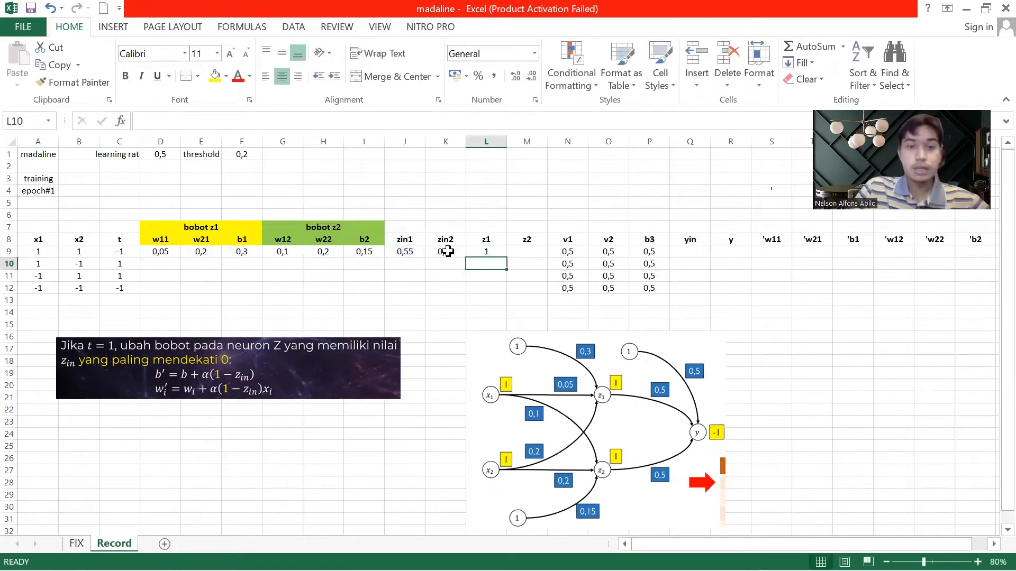
Copy the z1 activation formula from L9 into the z2 cell M9.
left_click(501, 252)
key("ctrl+c")
left_click(521, 252)
key("ctrl+v")
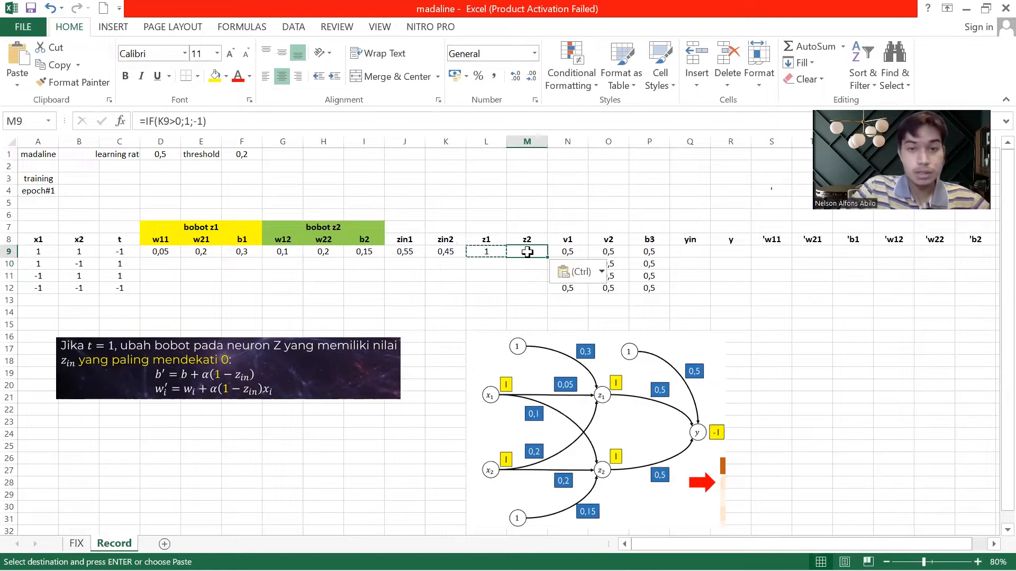
key("Escape")
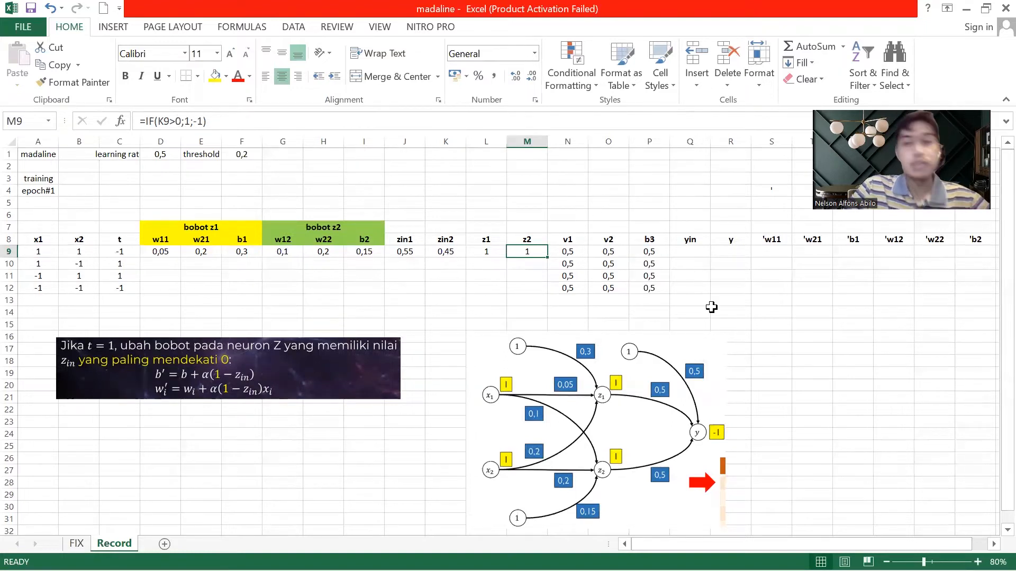
Enter the formula =(L9*N9)+(M9*O9)+P9 in cell Q9 to calculate yin for the first training row.
left_click(693, 252)
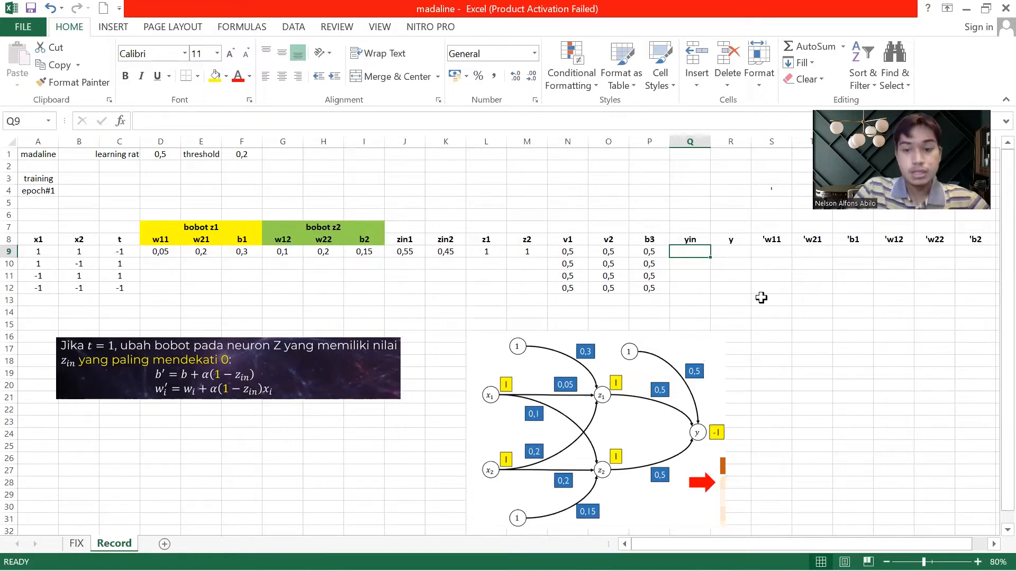
type("=(")
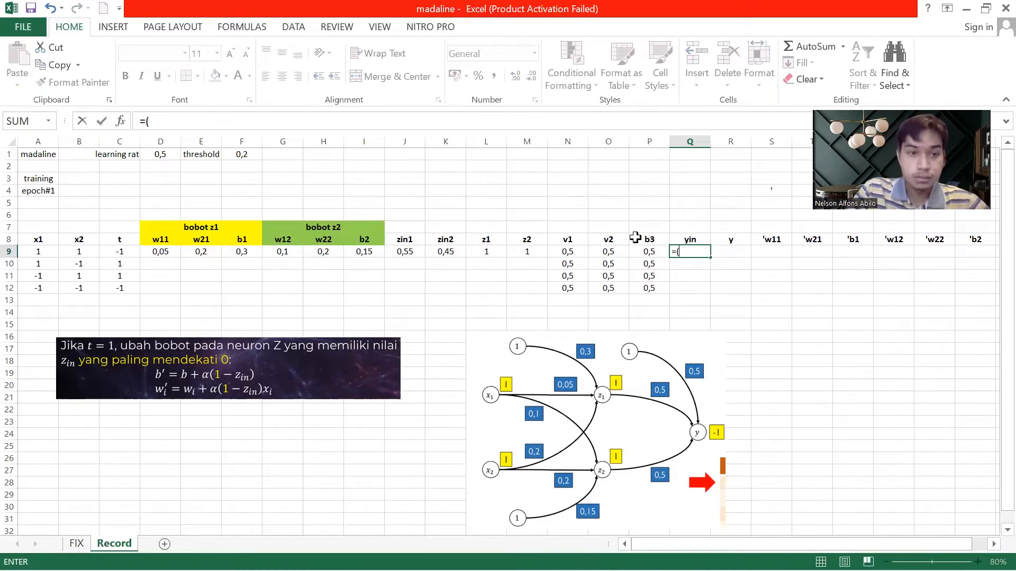
left_click(487, 252)
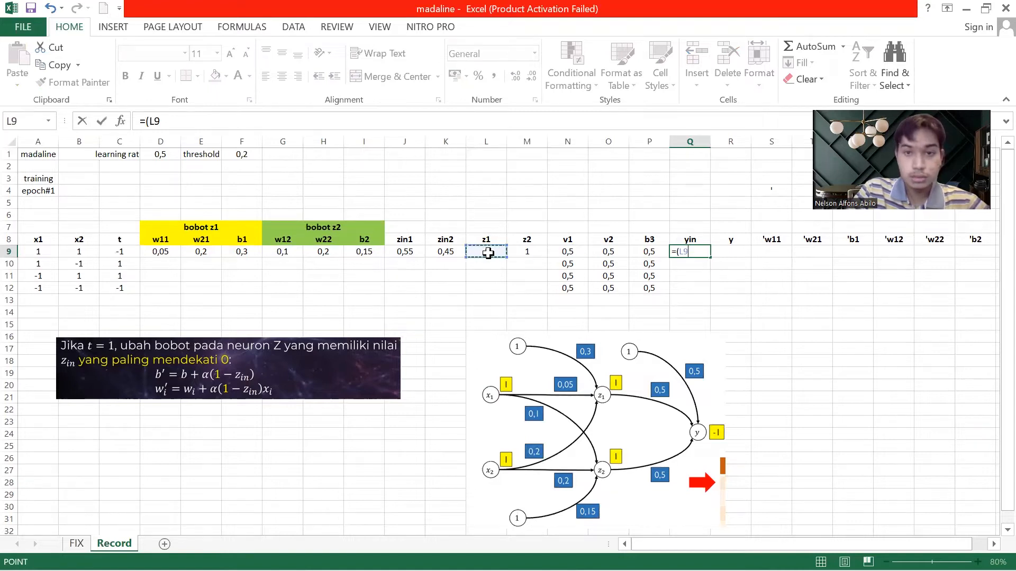
type("*")
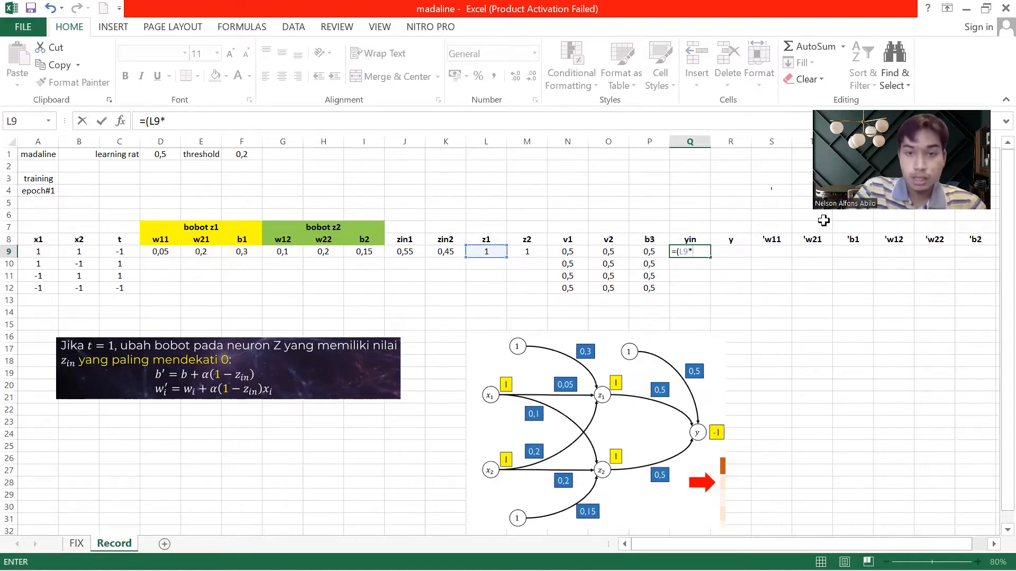
left_click(574, 251)
type(")+(")
left_click(535, 255)
type("*")
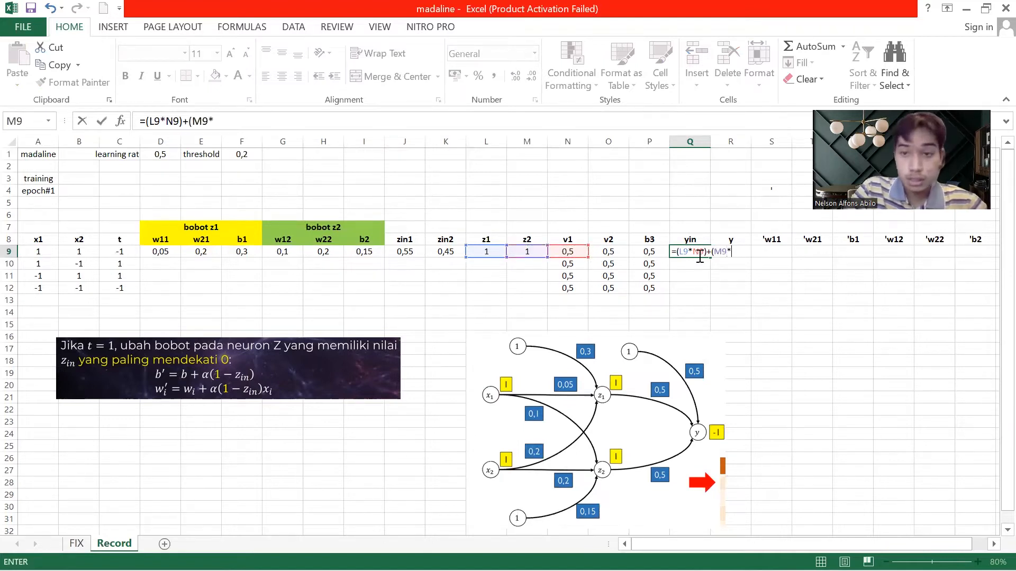
left_click(612, 254)
type(")+")
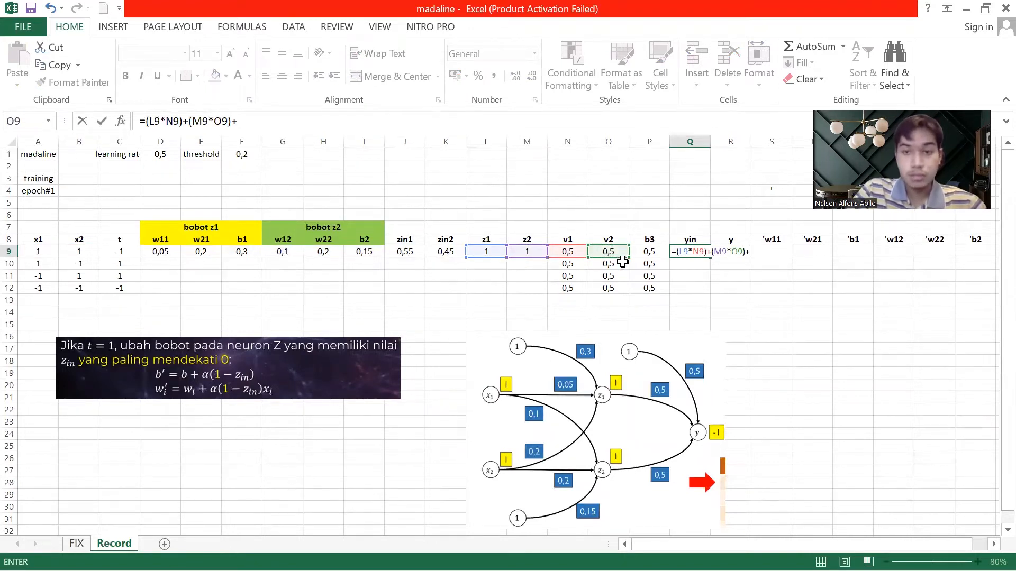
left_click(655, 253)
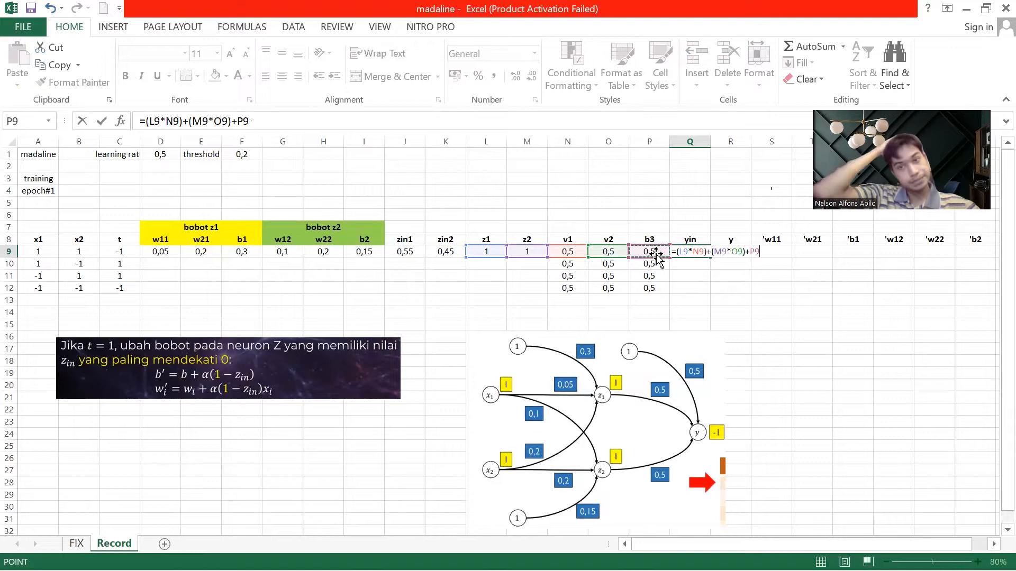
key("Return")
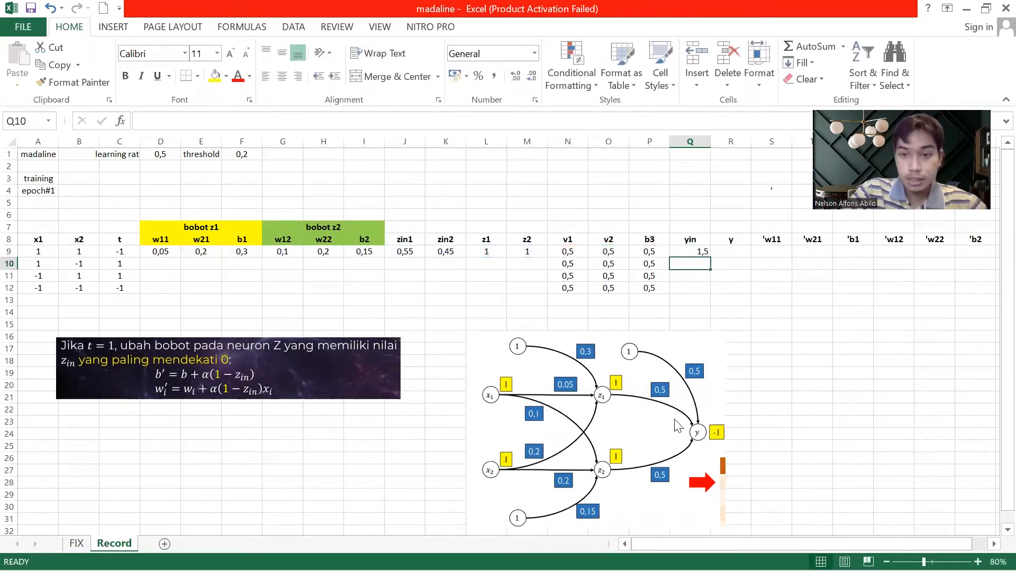
Switch to the Madaline PDF in Chrome, check the worked yin and y calculation on page 19, and return to the Excel sheet.
key("alt+Tab")
scroll(778, 422, "down", 3)
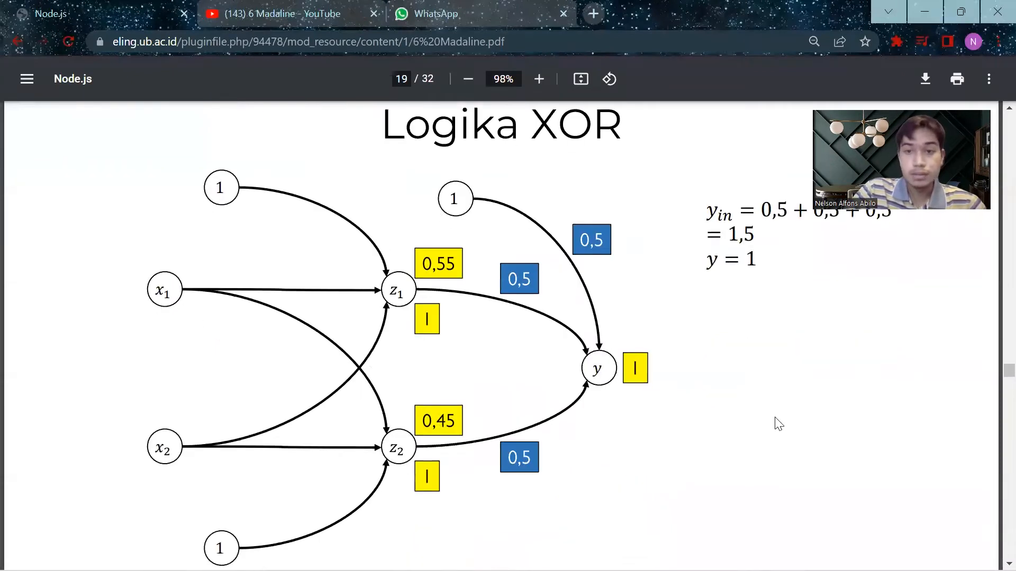
scroll(778, 422, "down", 2)
key("alt+Tab")
key("alt+Tab")
key("alt+Tab")
Center the yin cells Q9:Q12 and enter the formula =if(Q9>0;1;-1) in cell R9 to calculate y for the first training row.
left_click_drag(693, 253, 698, 288)
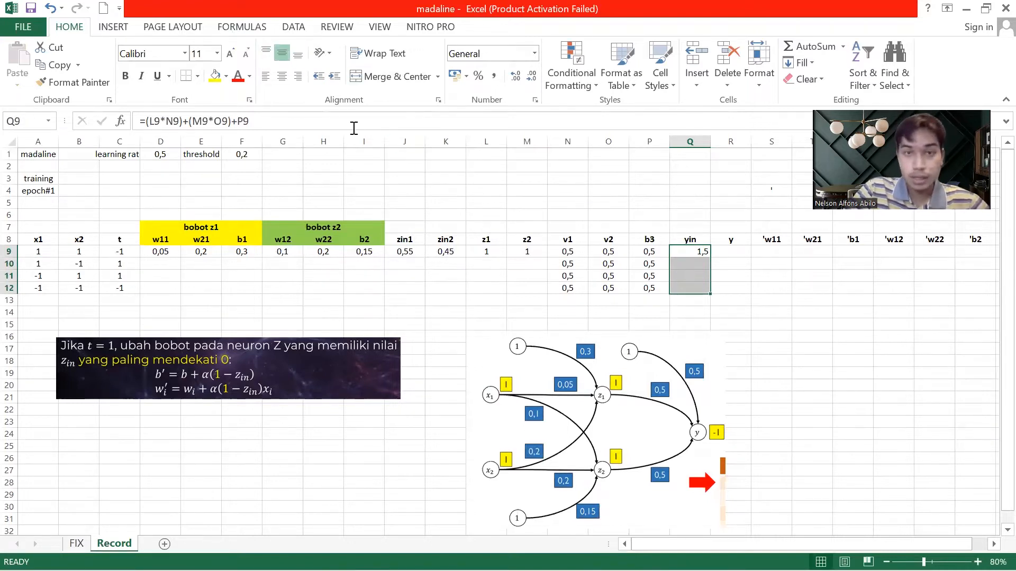
left_click(282, 76)
left_click(725, 253)
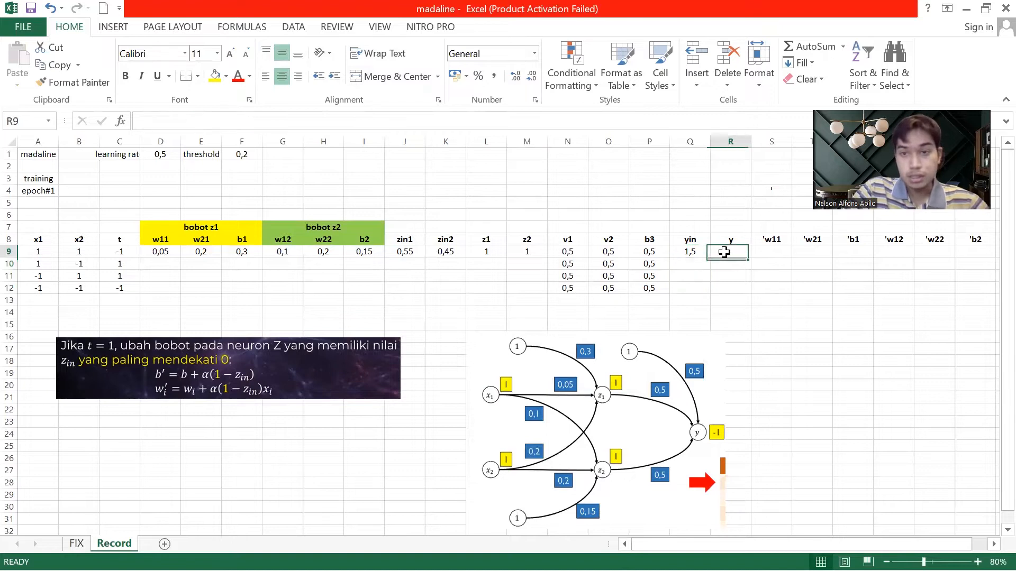
type("=if(")
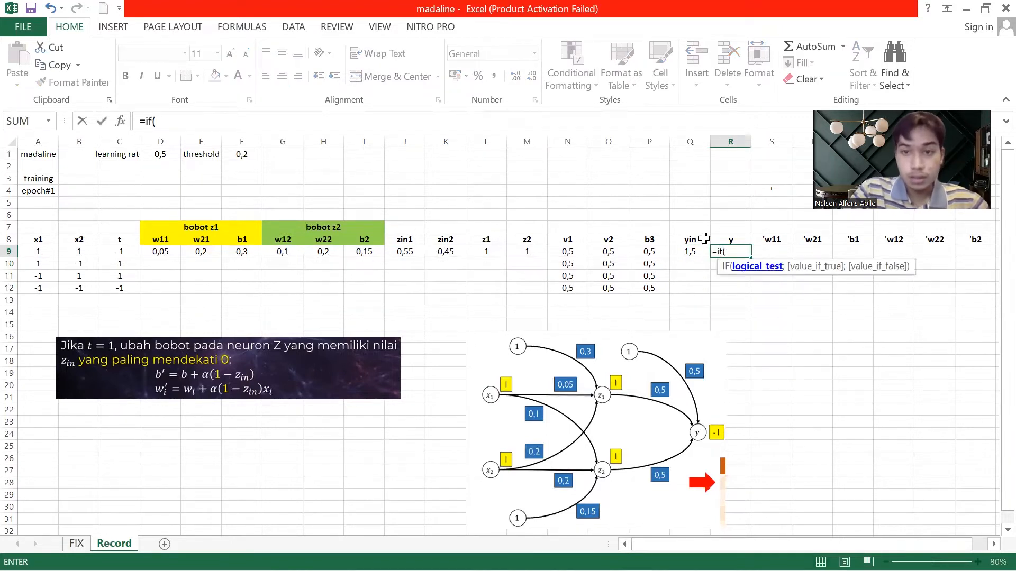
left_click(688, 253)
type(">")
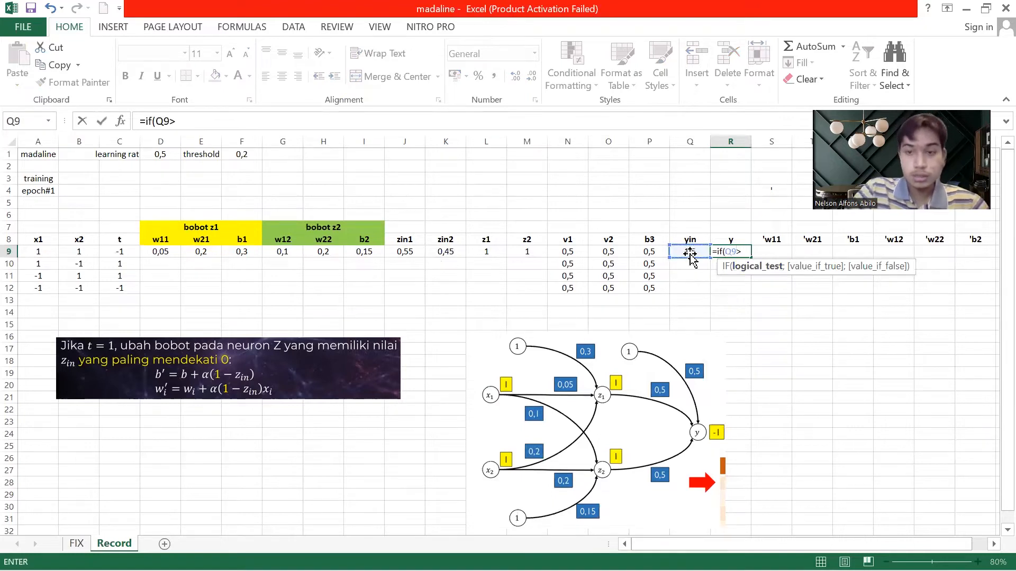
type("0;1;-1")
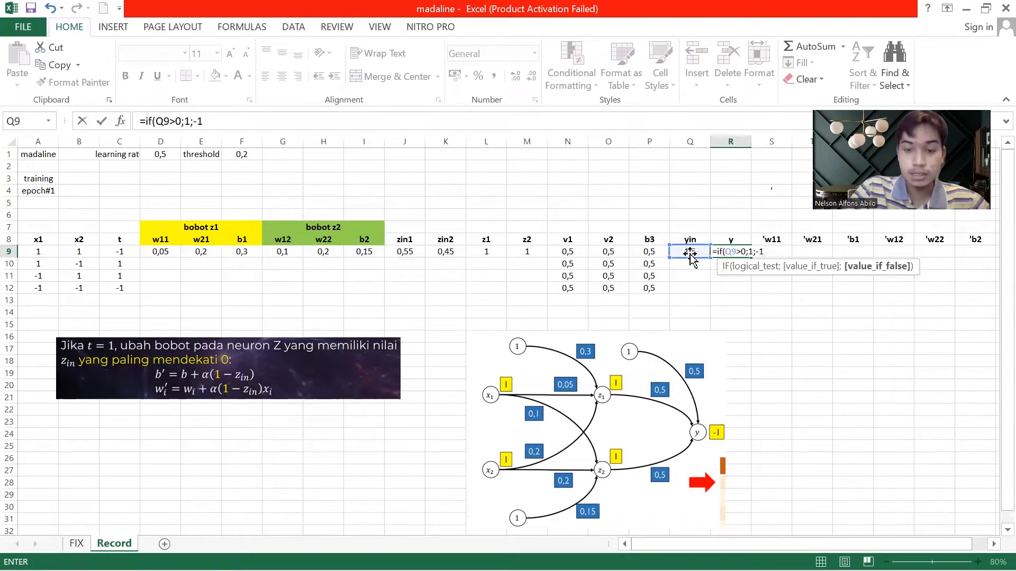
key("Return")
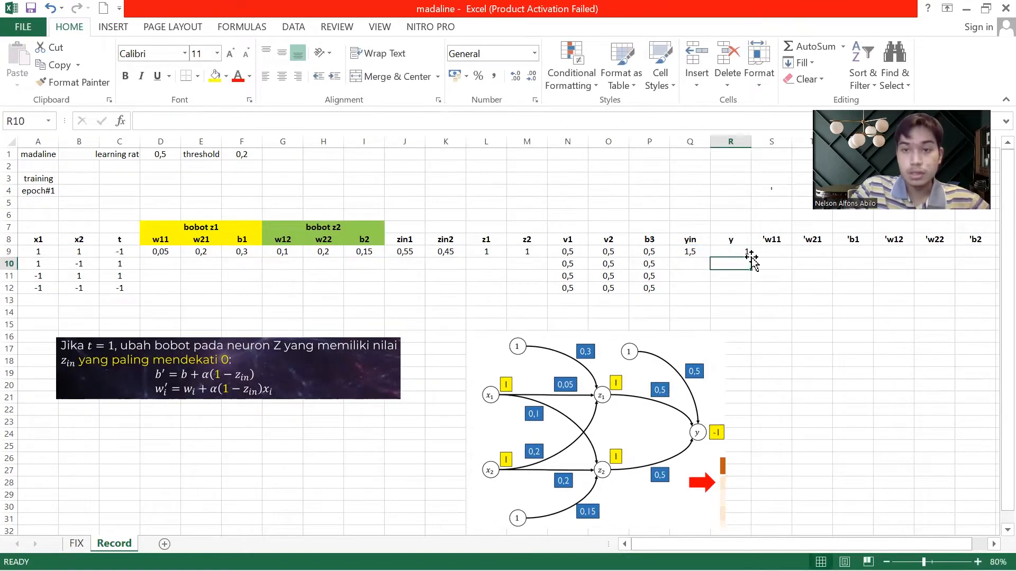
Center the y cells R9:R12 horizontally, and apply the same centering to the entire sheet.
left_click_drag(736, 252, 732, 287)
left_click(282, 77)
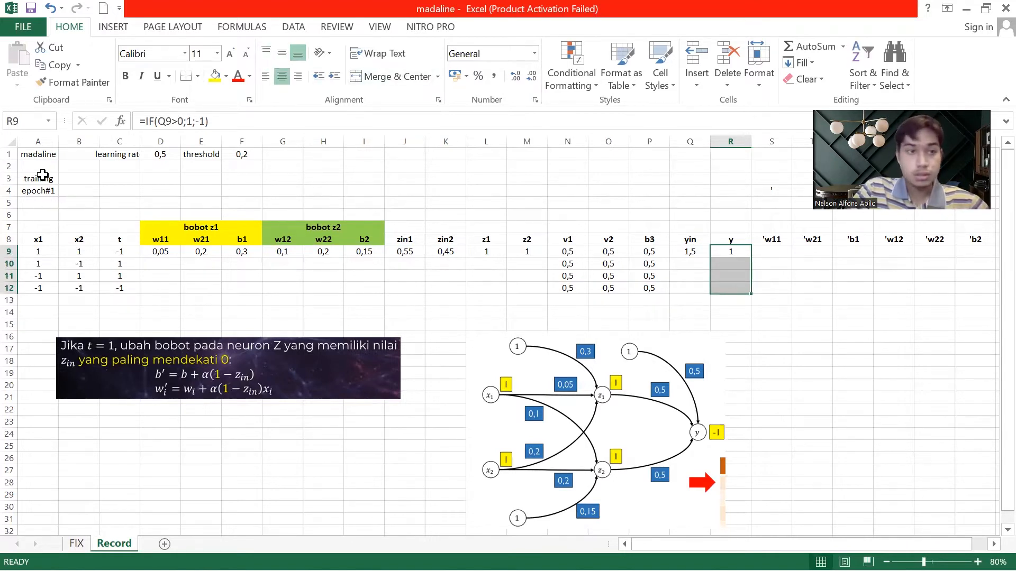
left_click(53, 158)
key("ctrl+a")
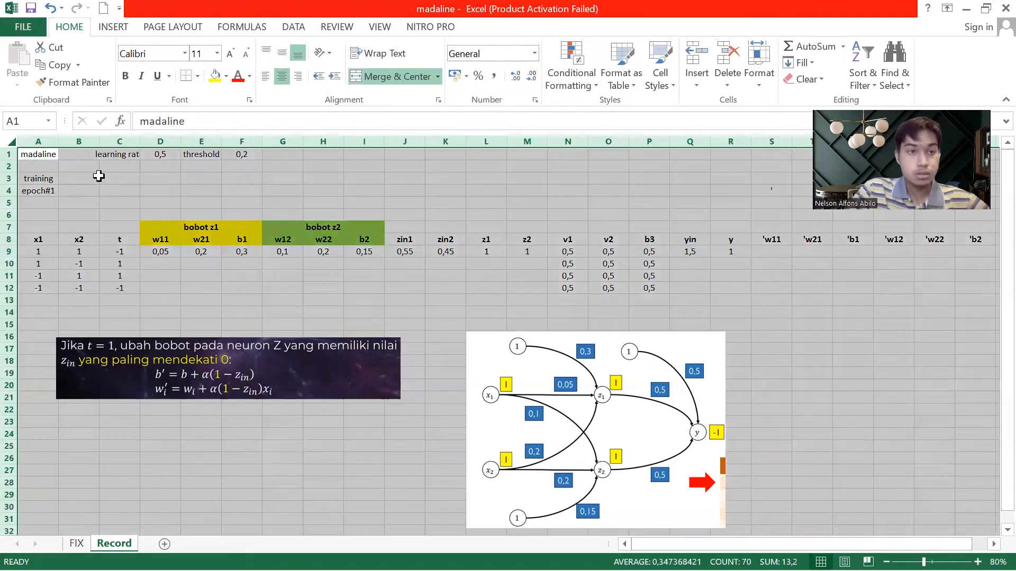
left_click(283, 77)
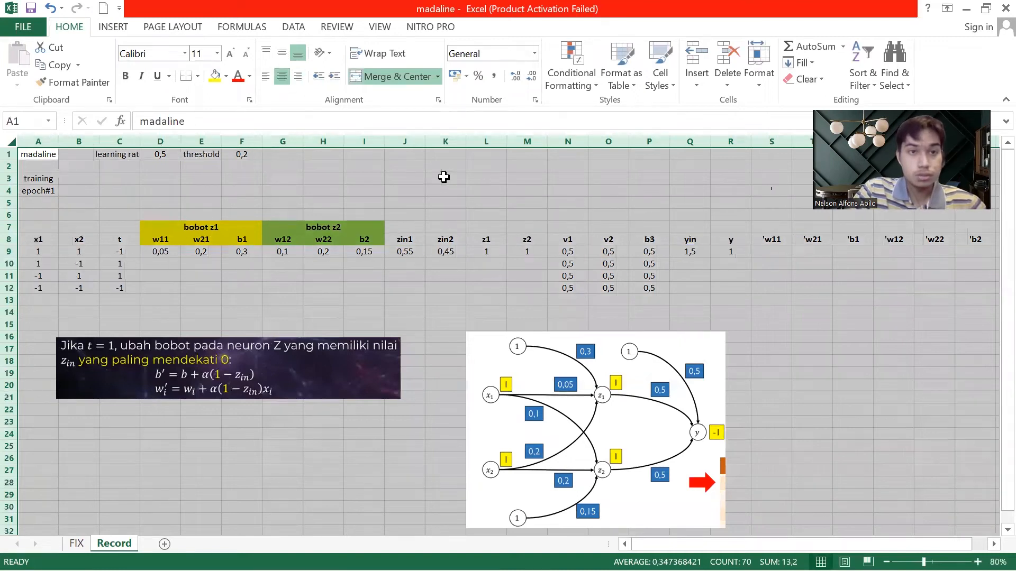
left_click(732, 252)
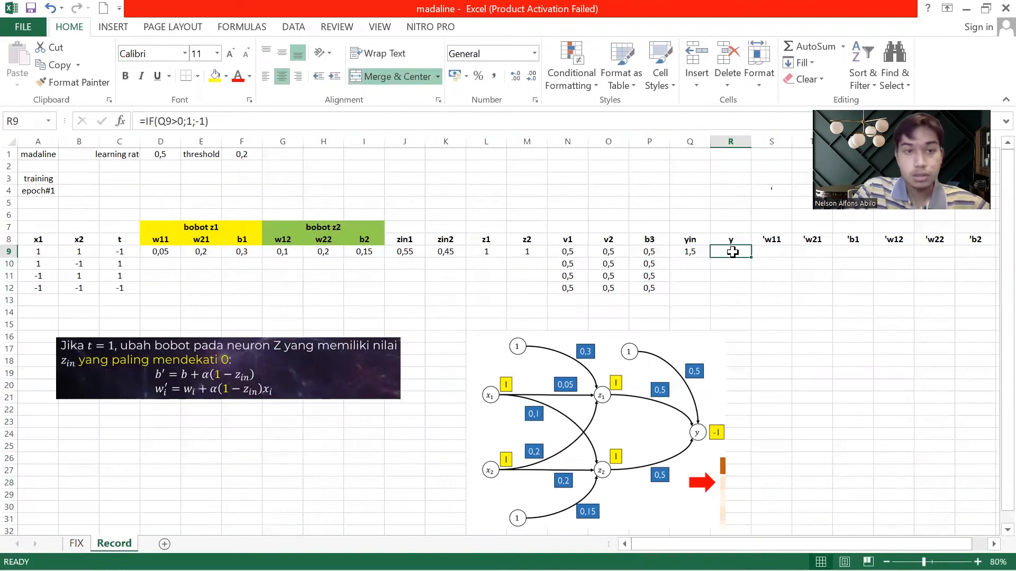
left_click(861, 276)
Begin the updated w11 formula in cell S9 as =D9+$D$1, with the learning rate as an absolute reference.
left_click(770, 251)
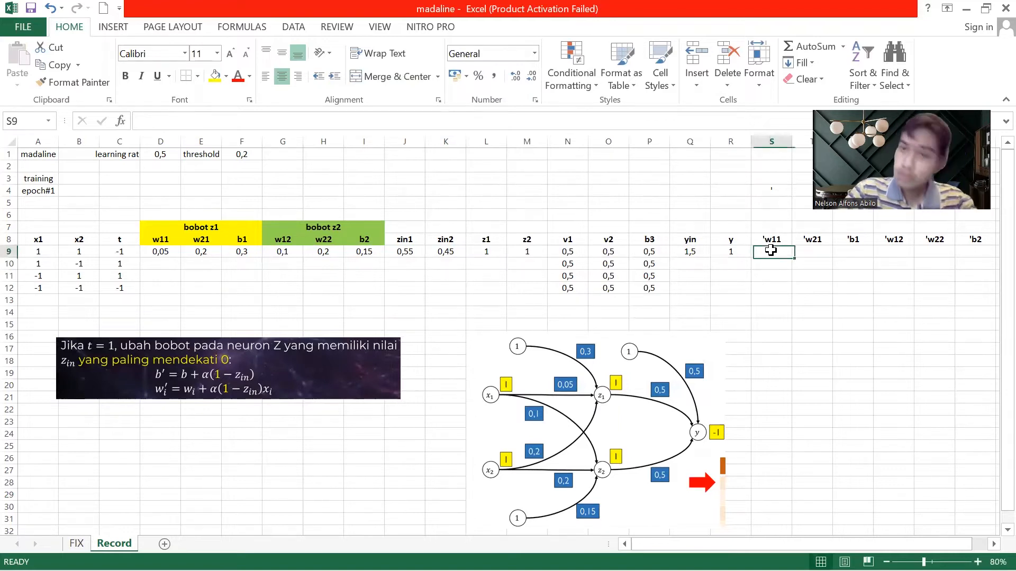
left_click(738, 255)
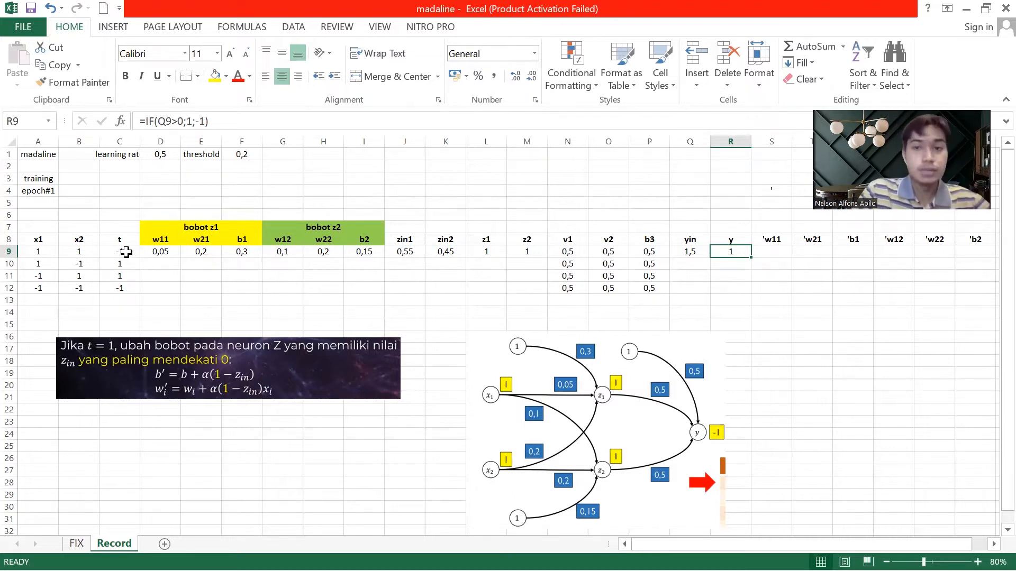
left_click(776, 255)
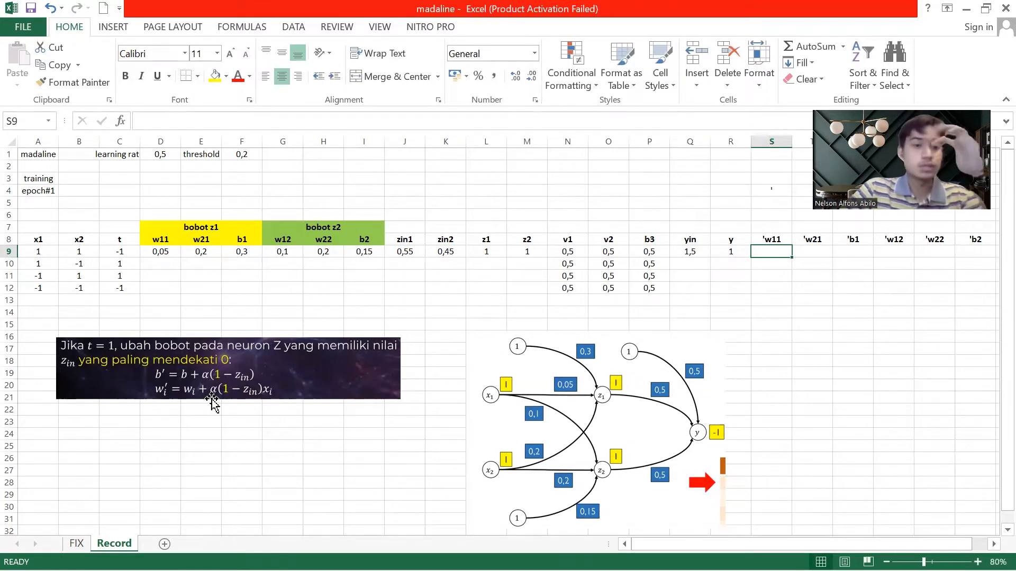
type("=")
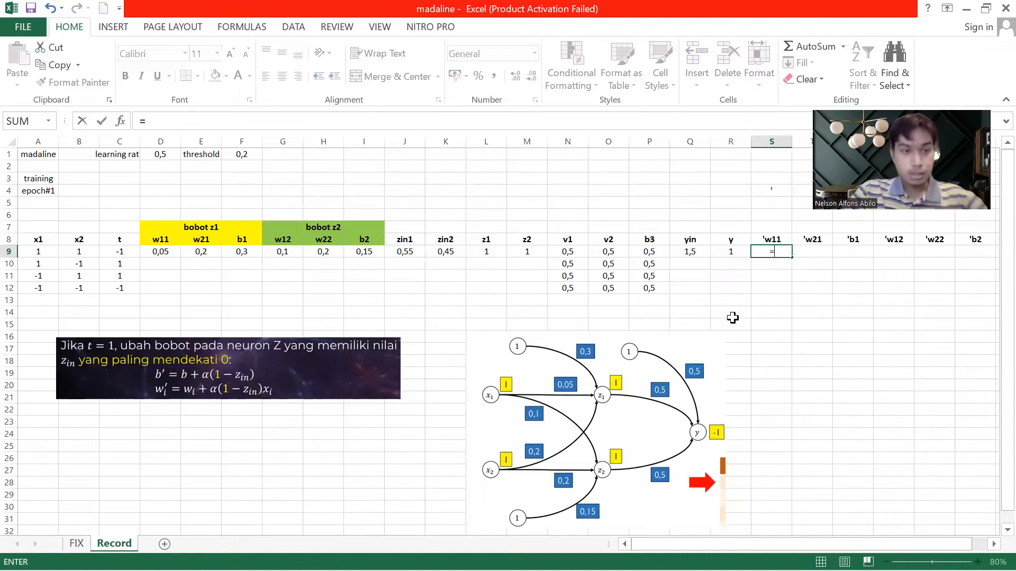
left_click(162, 251)
type("+")
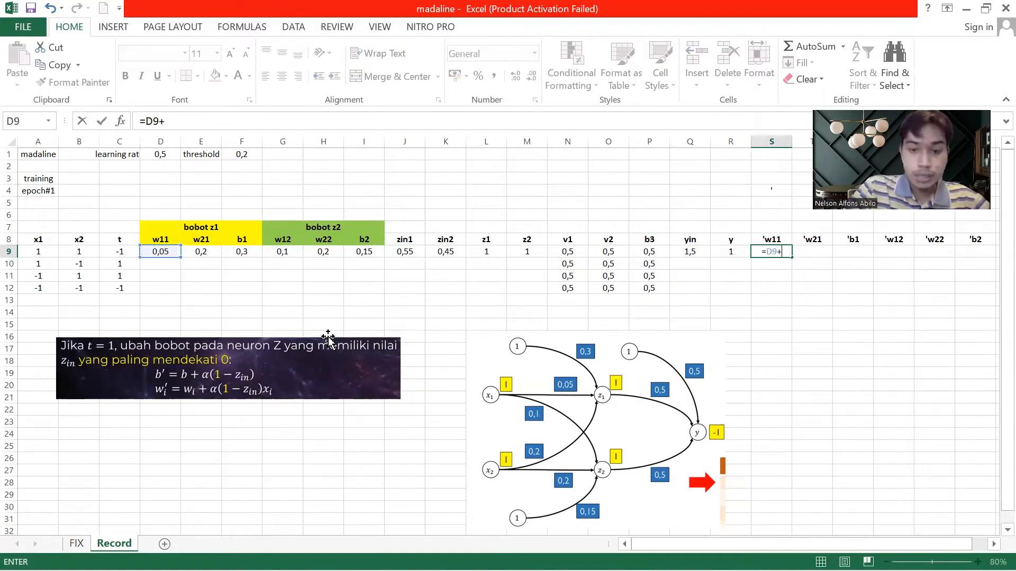
left_click(167, 153)
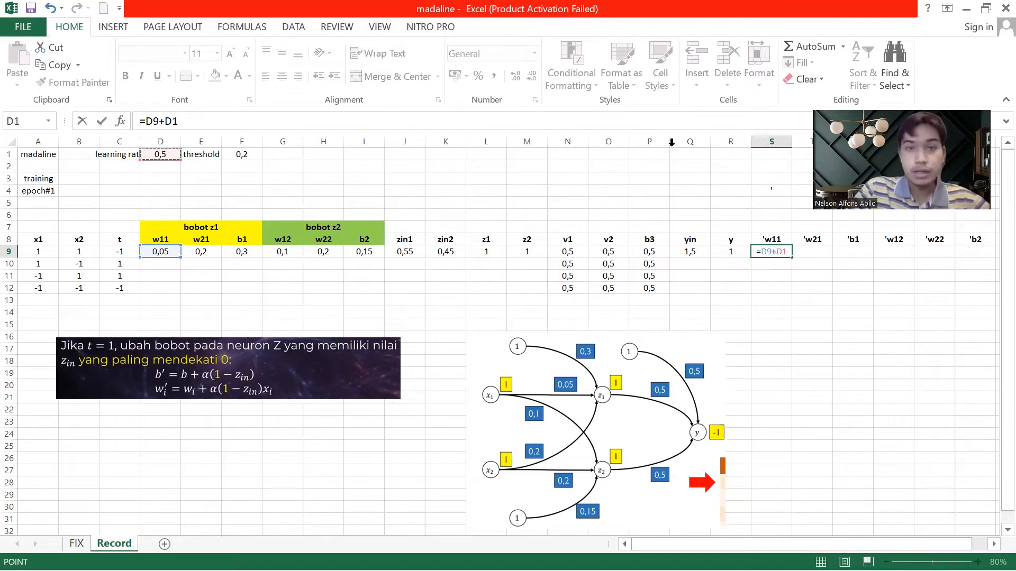
key("Left")
key("Left")
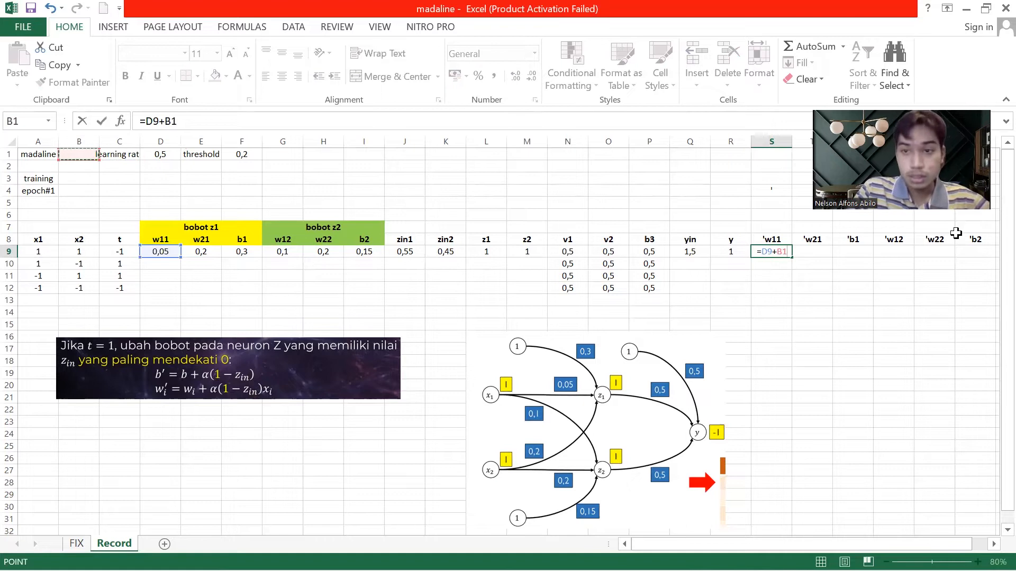
key("Right")
key("Right")
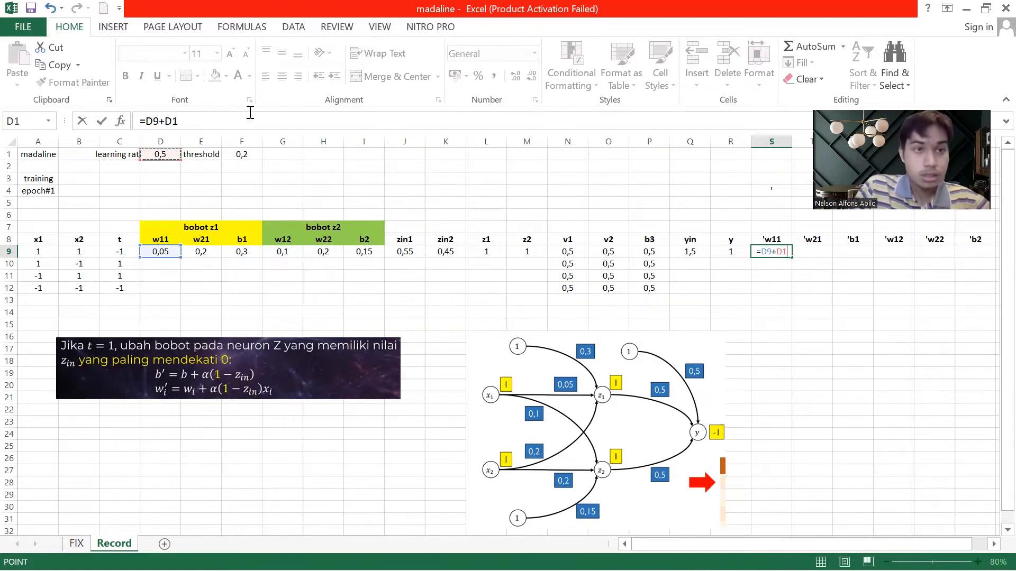
left_click(165, 121)
type("$D")
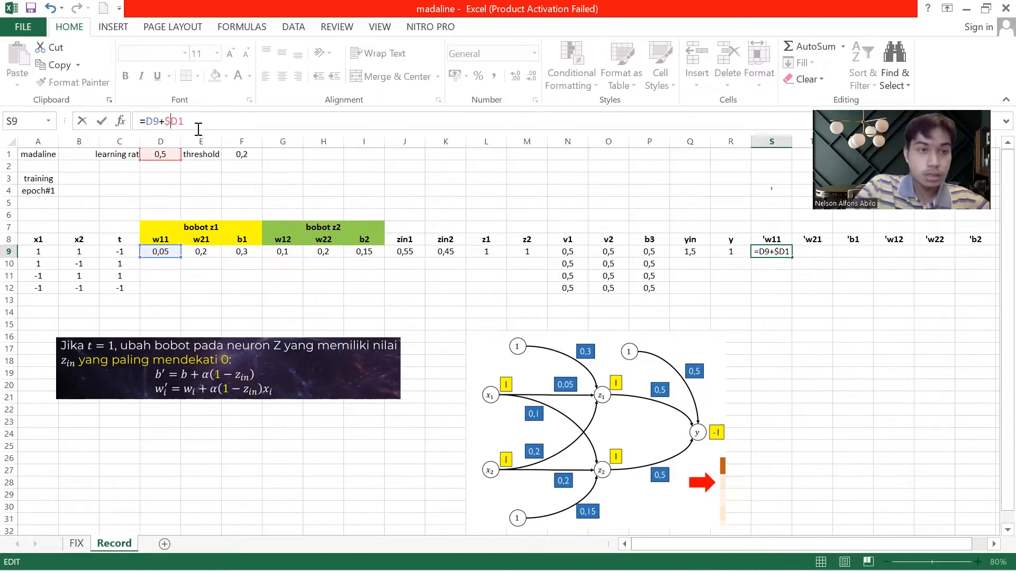
type("$1")
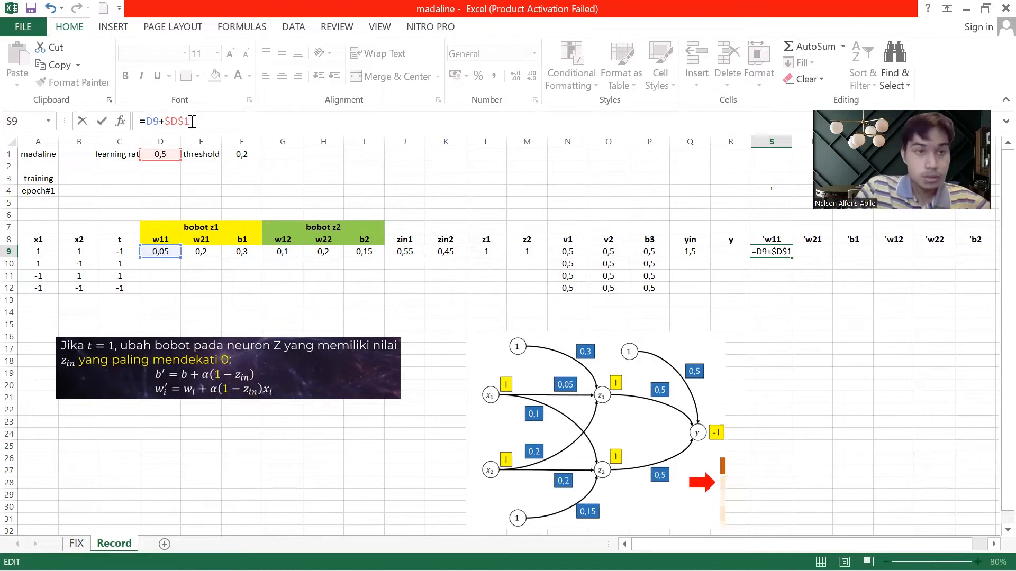
Complete the updated w11 formula in S9 as =D9+$D$1*(-1-J9)*A9.
type("*")
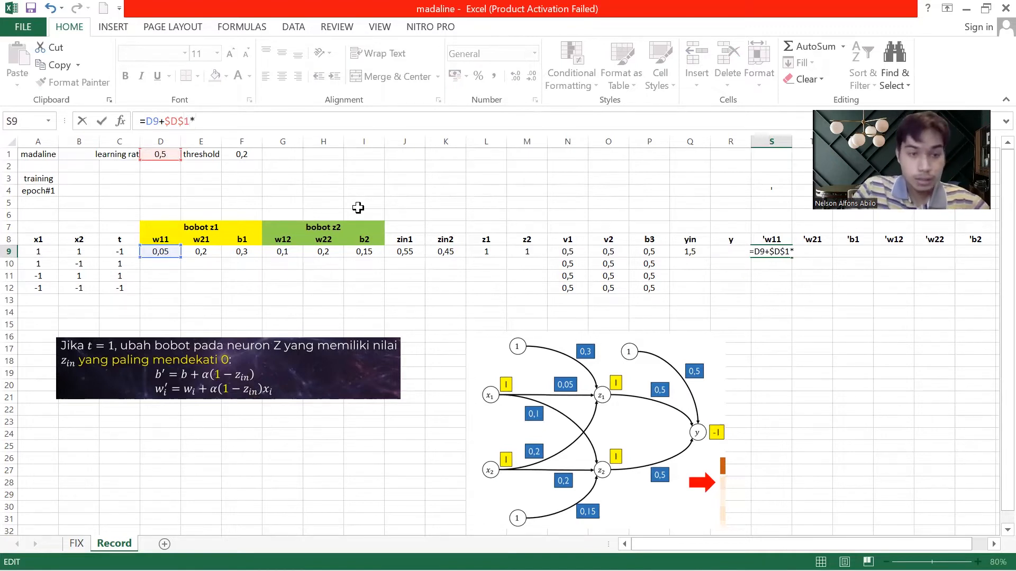
type("(")
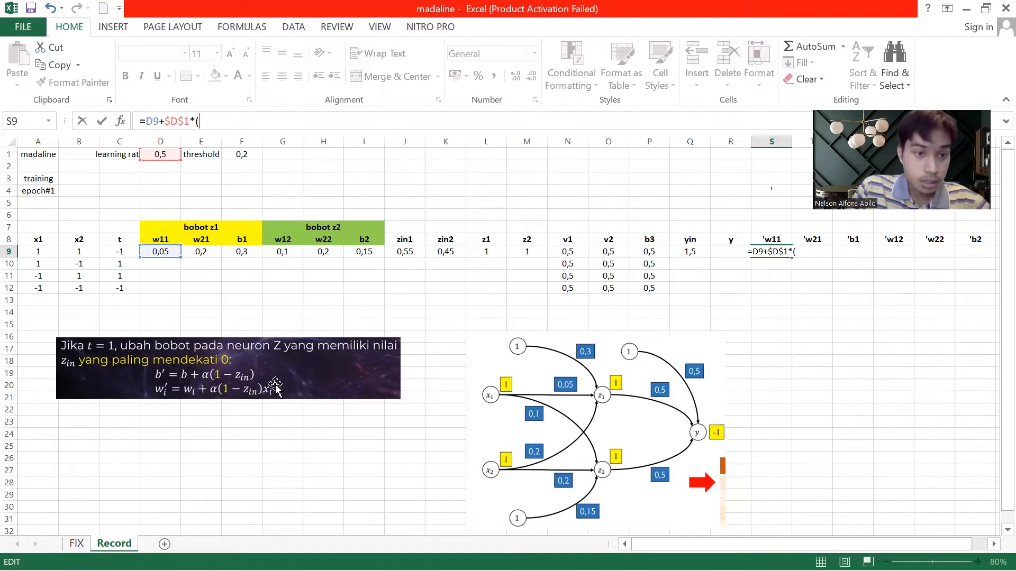
type("-1")
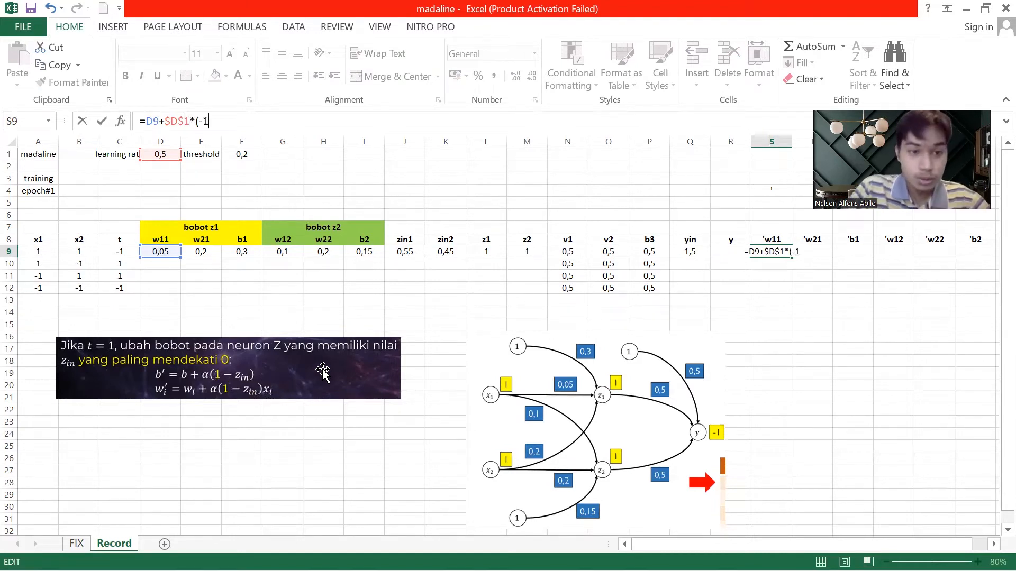
type("-")
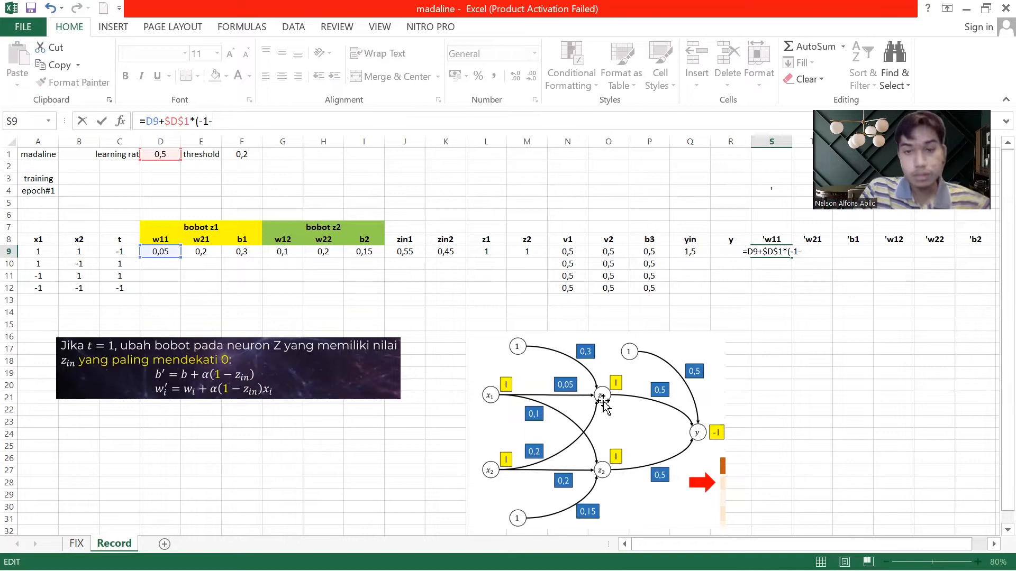
left_click(416, 252)
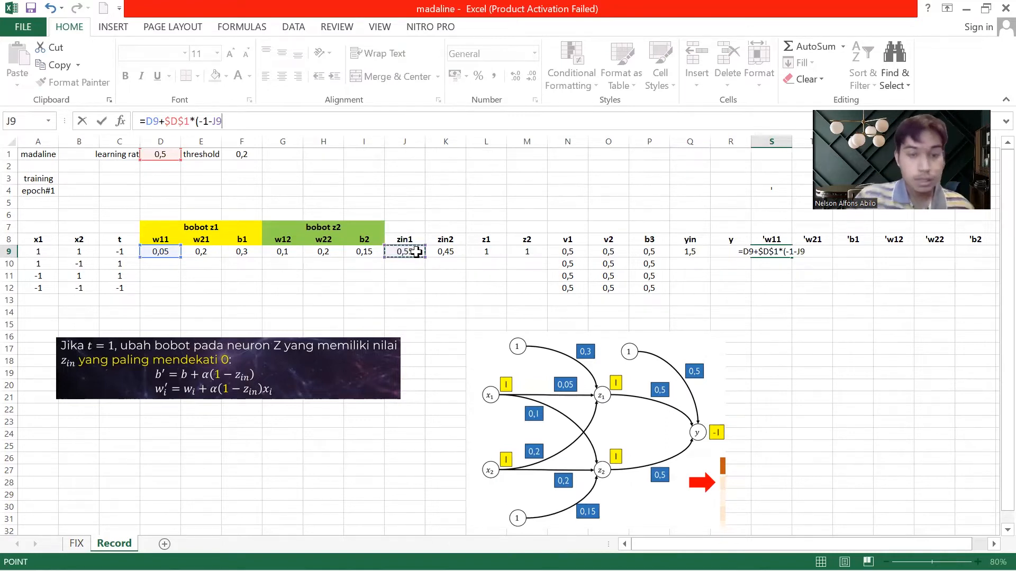
type(")*")
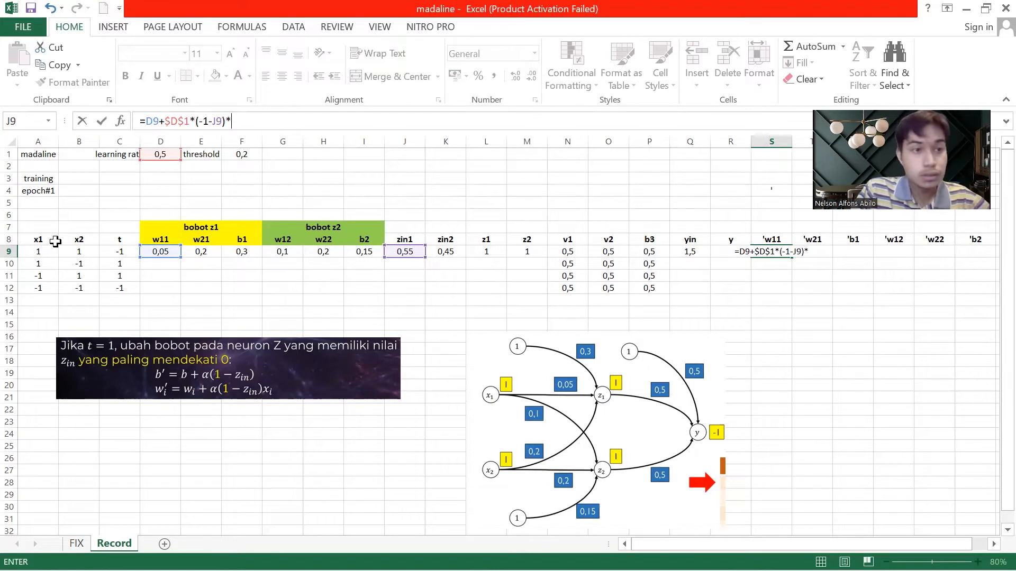
left_click(40, 252)
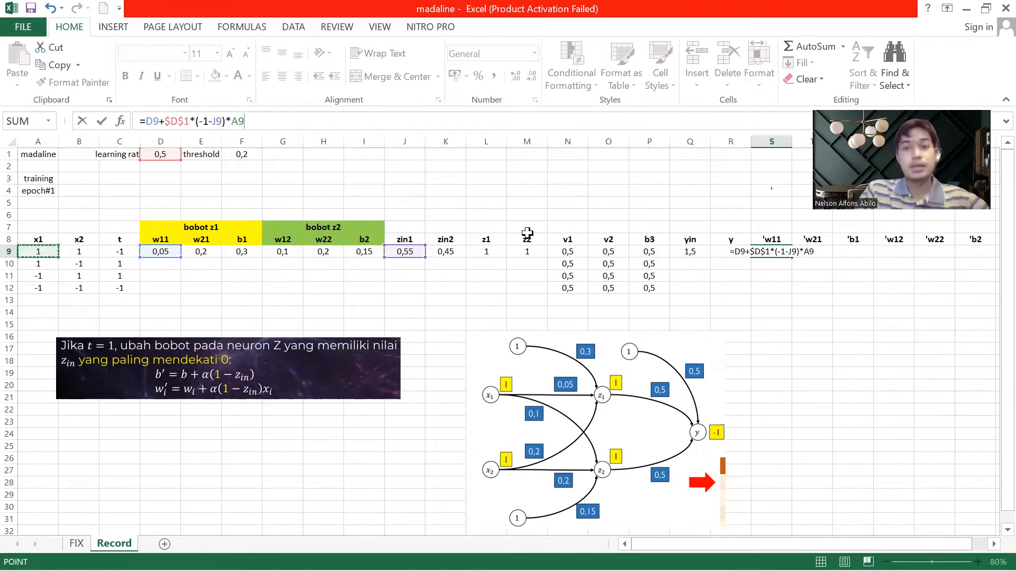
key("Return")
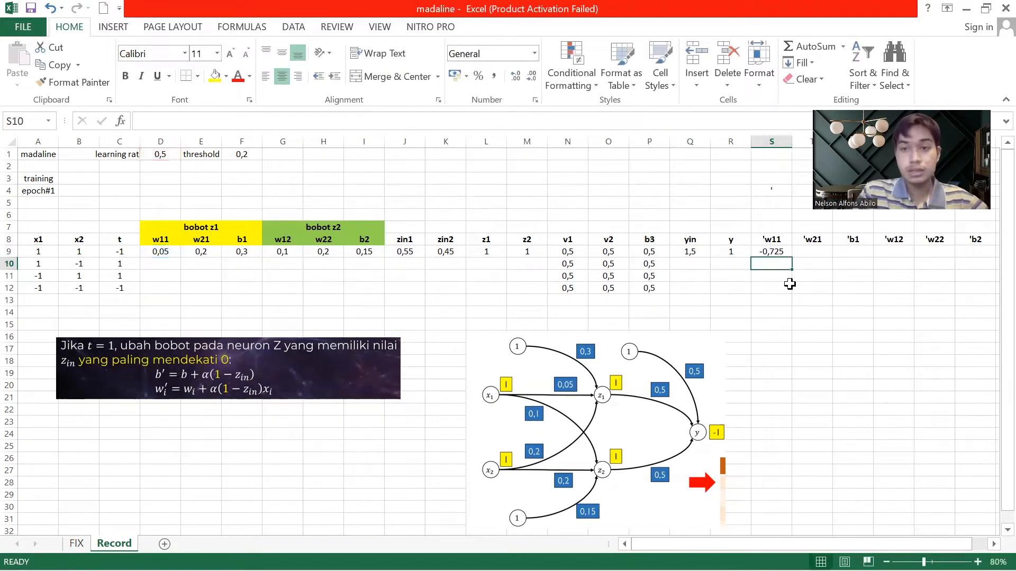
Switch to the Madaline PDF in Chrome, compare the new w11 with the updated weights on page 23, and return to the Excel sheet.
key("alt+Tab")
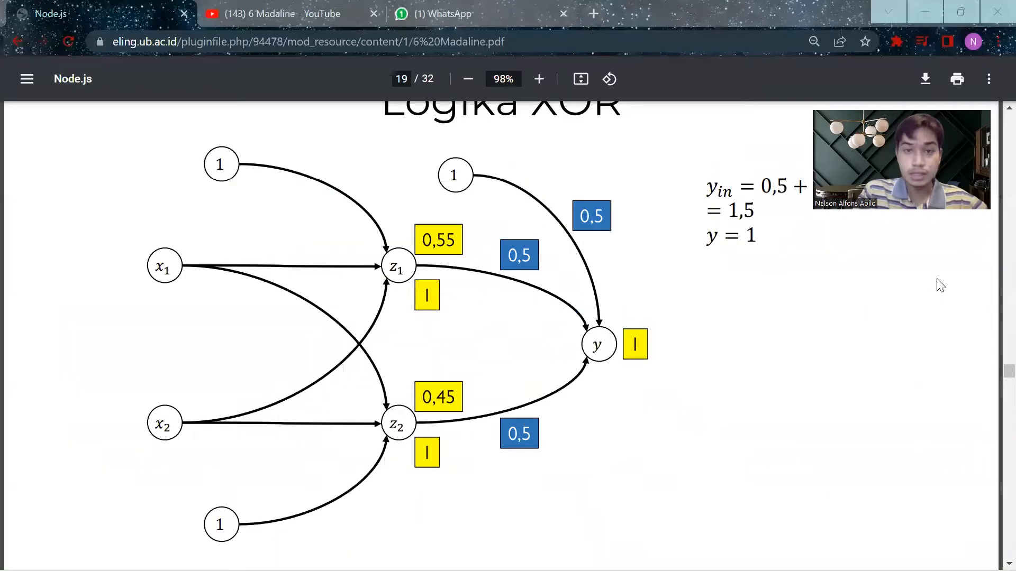
scroll(794, 392, "down", 10)
scroll(794, 392, "down", 5)
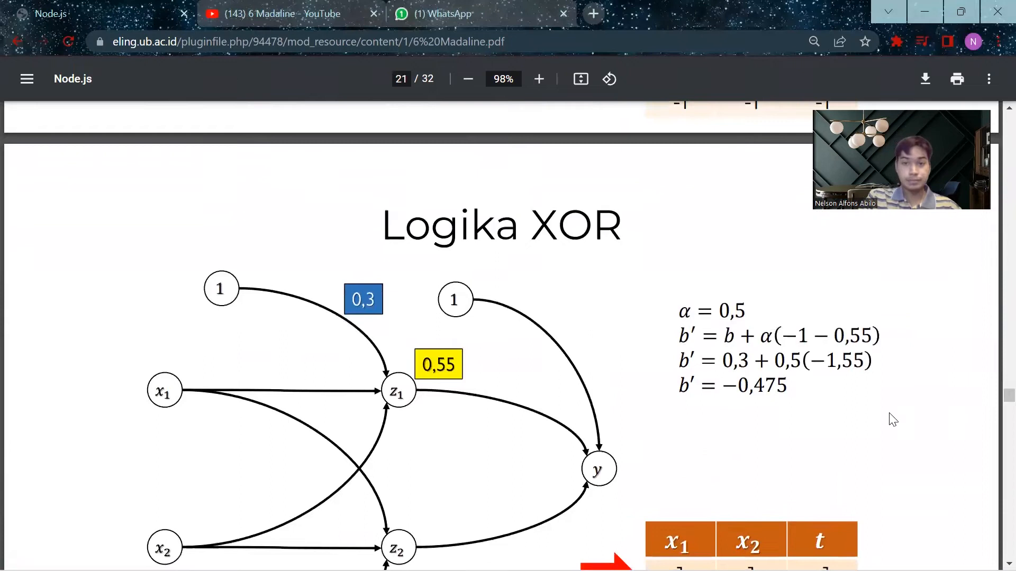
scroll(732, 345, "down", 3)
scroll(839, 352, "down", 1)
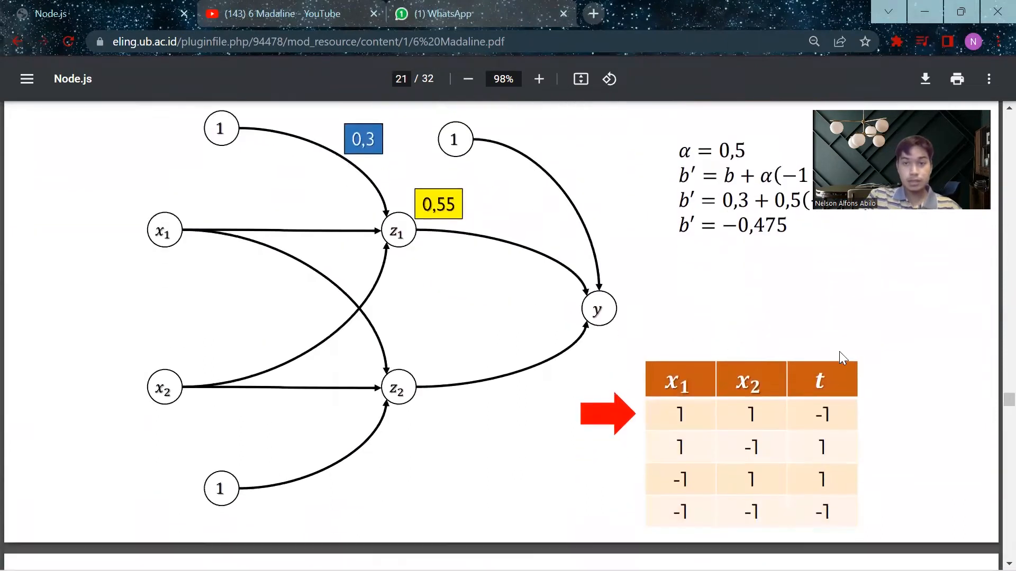
scroll(840, 352, "down", 15)
scroll(841, 357, "down", 8)
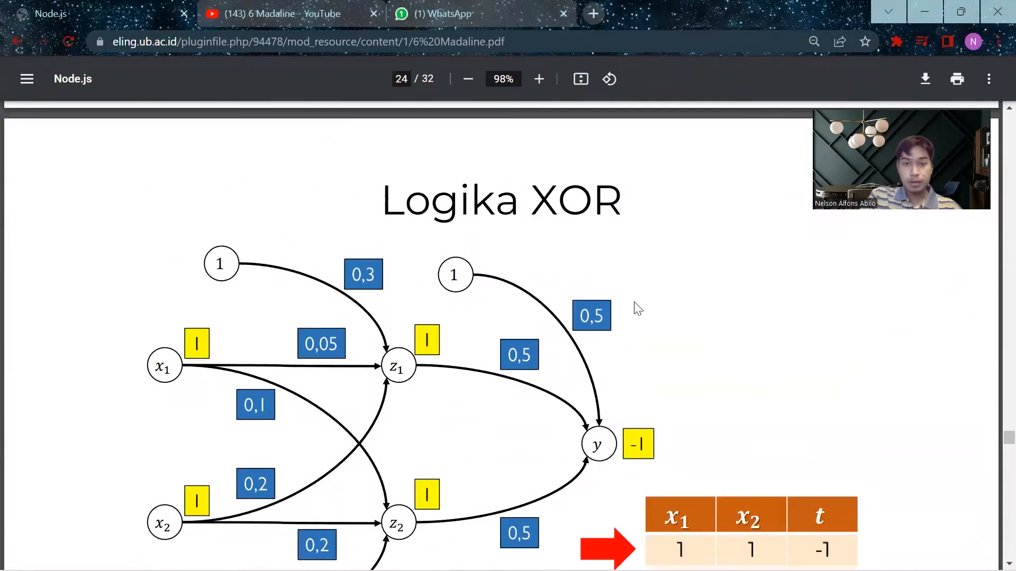
scroll(638, 309, "up", 10)
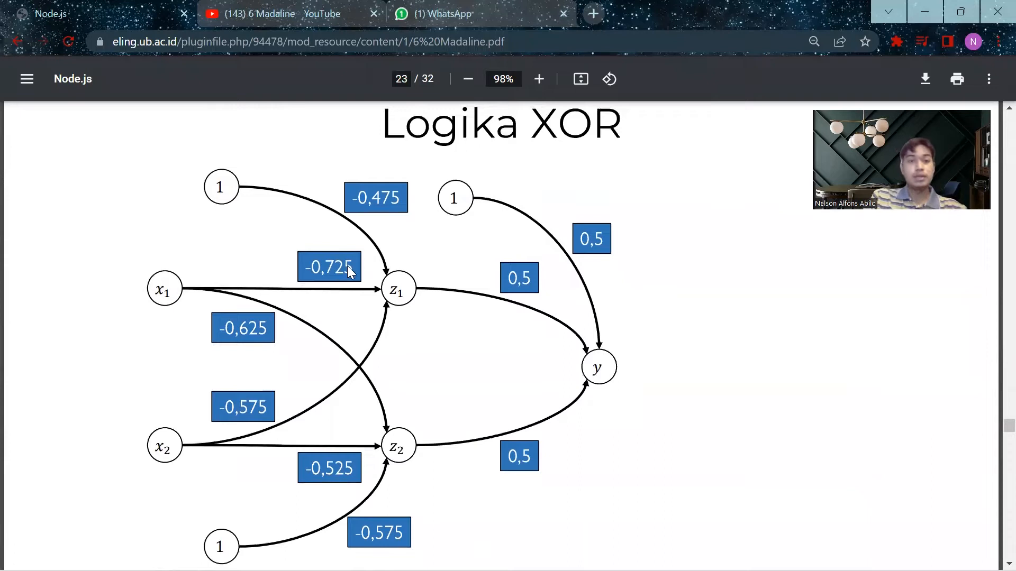
scroll(565, 241, "up", 5)
scroll(566, 240, "down", 3)
key("alt+Tab")
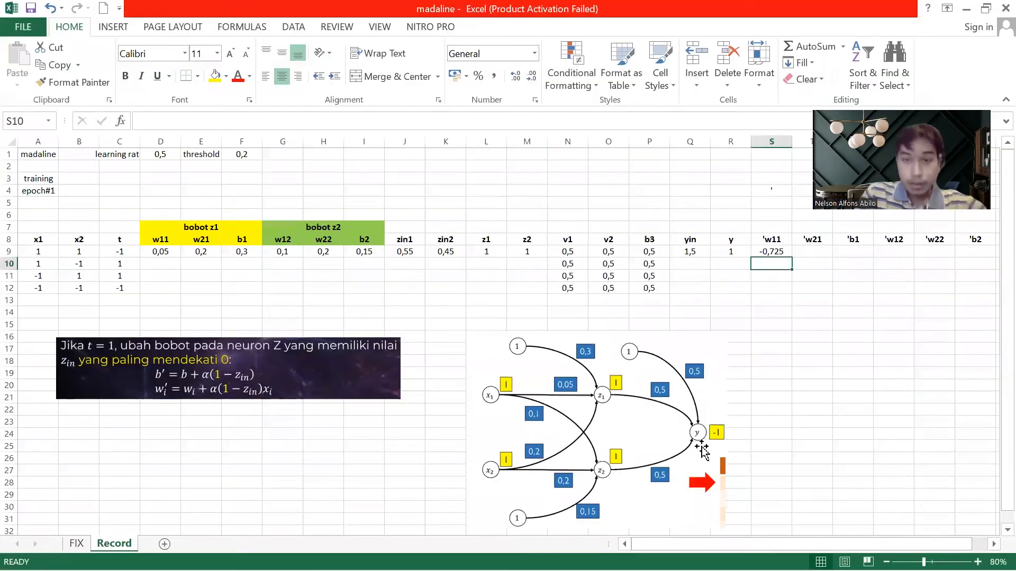
Copy the updated w11 formula from S9 into the updated w21 cell T9.
left_click(774, 252)
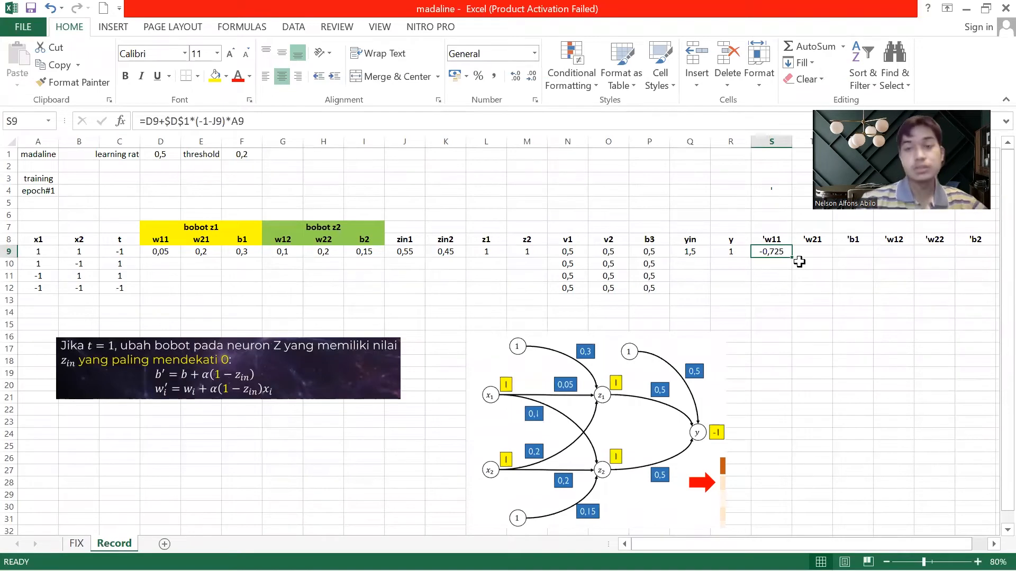
left_click(812, 251)
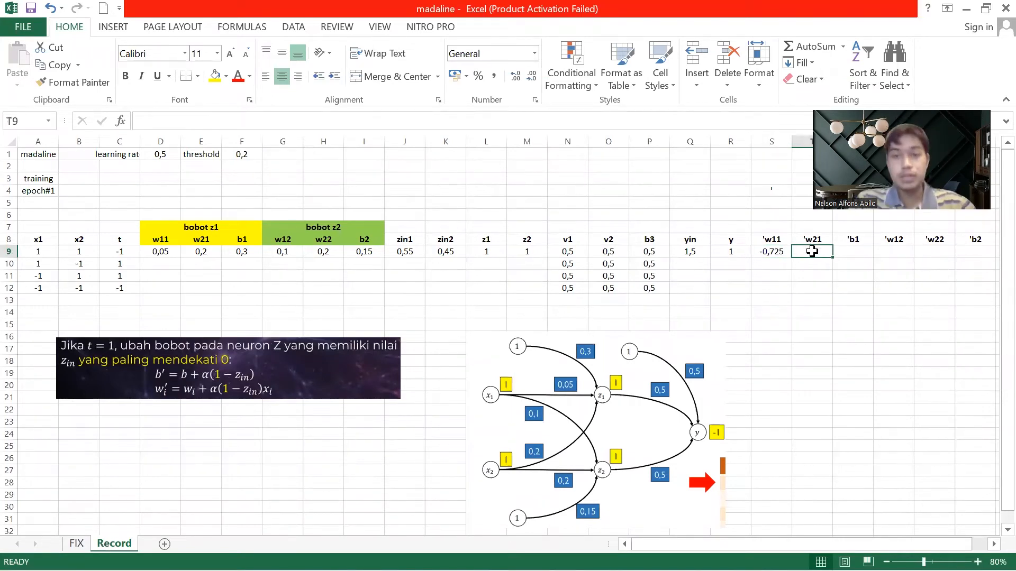
left_click(784, 252)
key("ctrl+c")
left_click(805, 251)
key("ctrl+v")
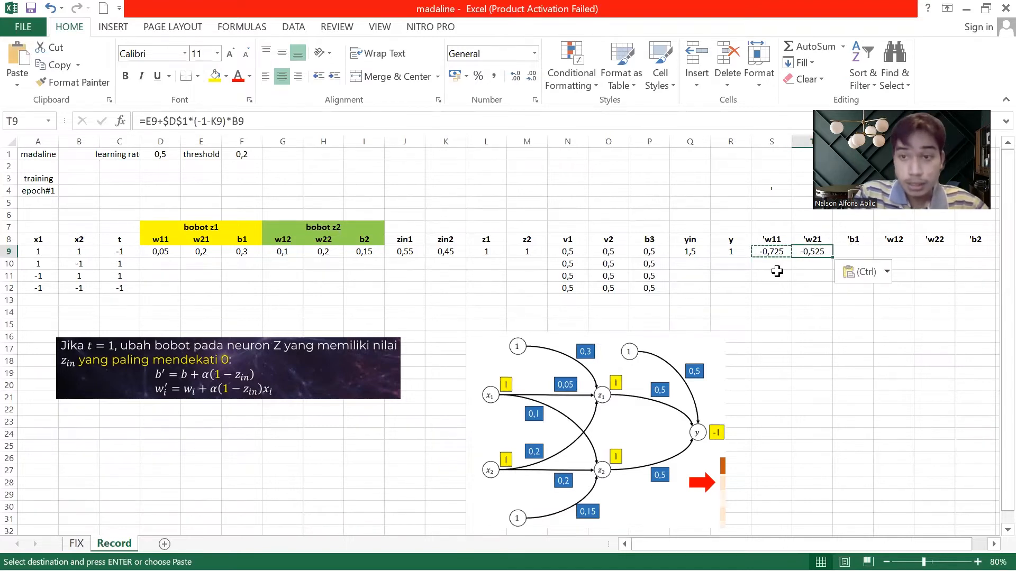
key("Escape")
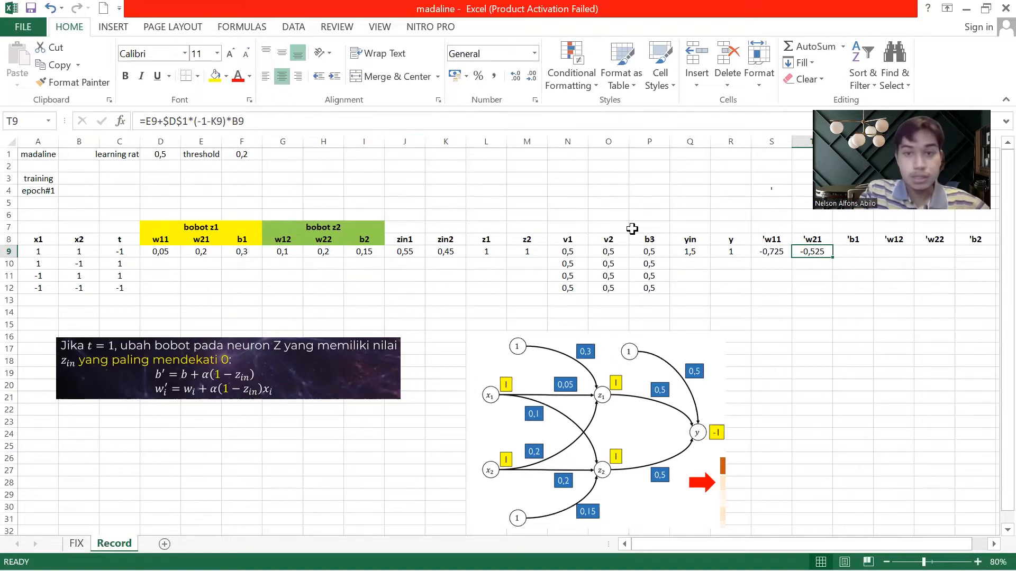
Change the zin reference in T9 to J9, making the updated w21 formula =E9+$D$1*(-1-J9)*B9.
left_click(215, 123)
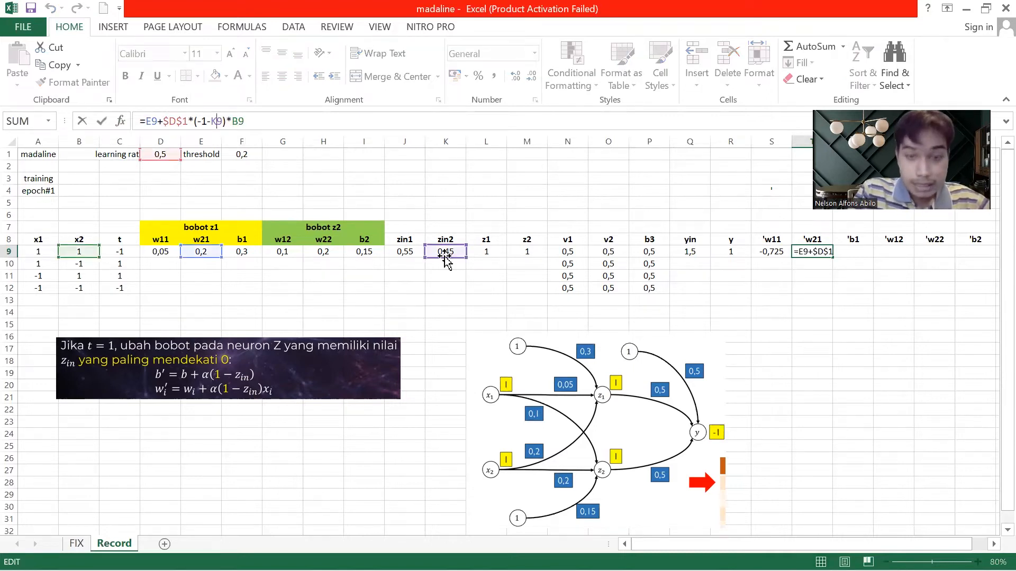
key("BackSpace")
type("J")
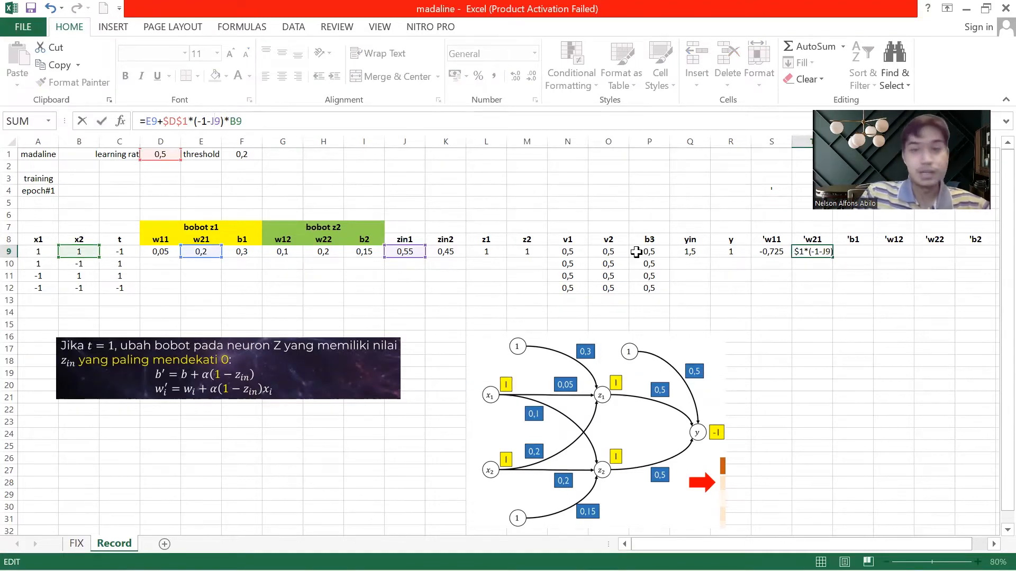
key("Return")
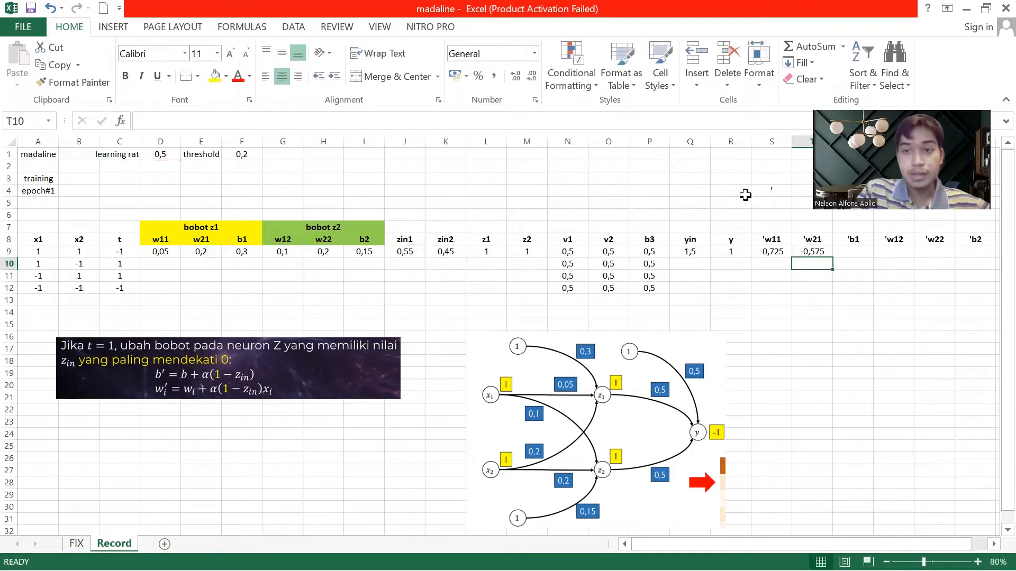
Switch to the Madaline PDF in Chrome, compare the new w21 with the weights on page 23, and return to the Excel sheet.
key("alt+Tab")
left_click(594, 191)
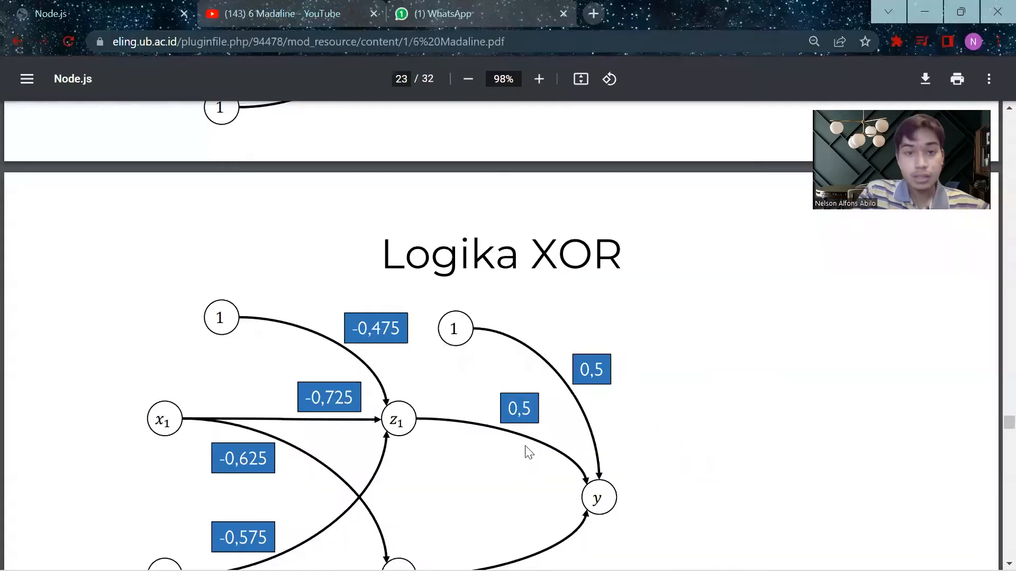
scroll(377, 435, "down", 1)
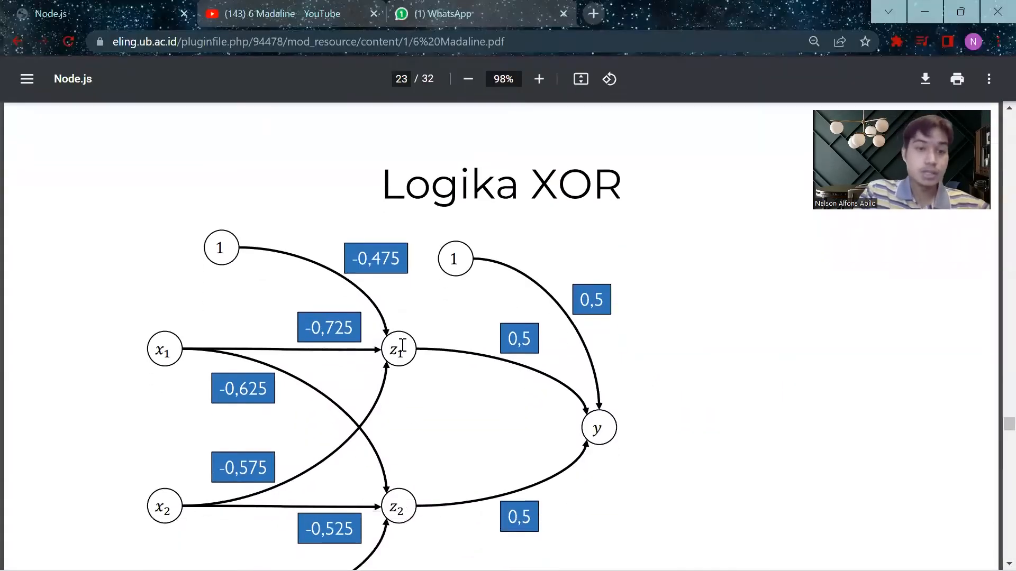
key("alt+Tab")
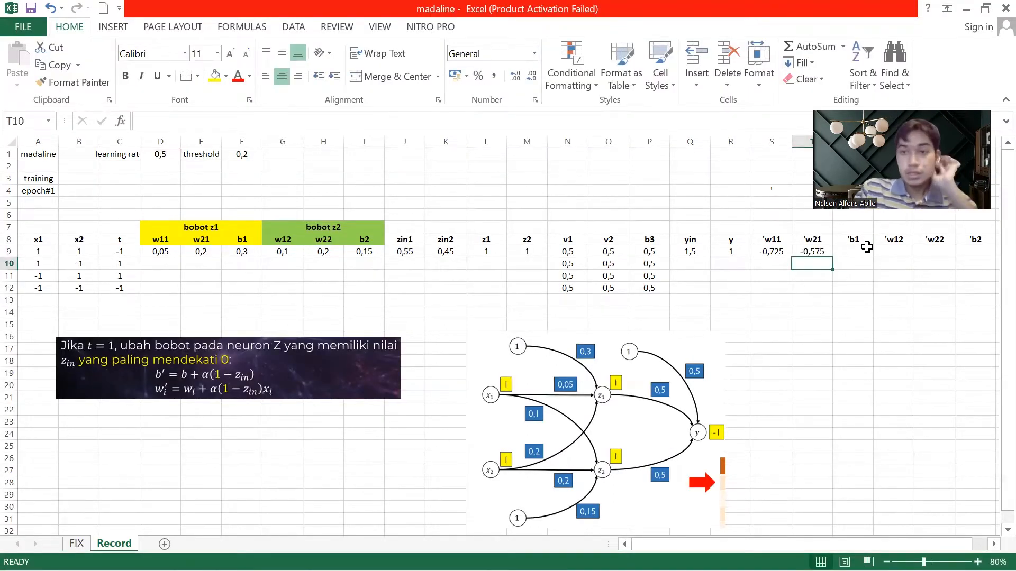
Begin the updated b1 formula in U9 as =F9+$D$1, with the learning rate as an absolute reference.
left_click(867, 247)
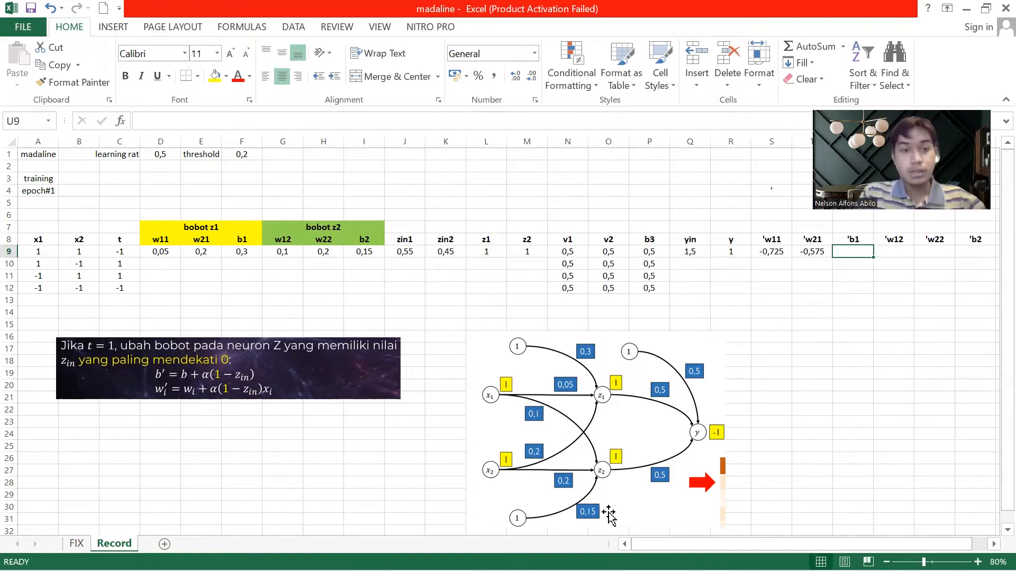
type("=")
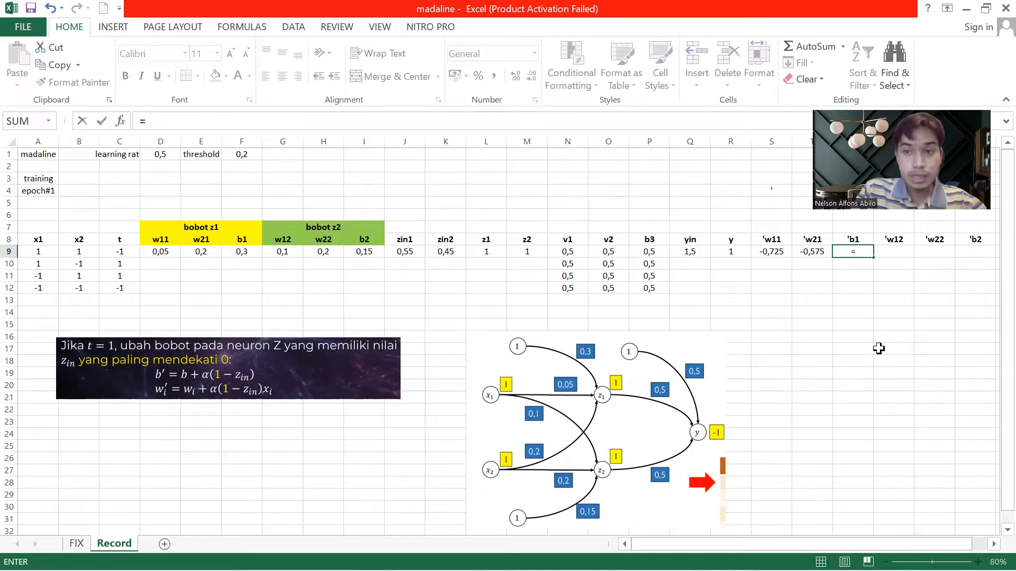
left_click(249, 249)
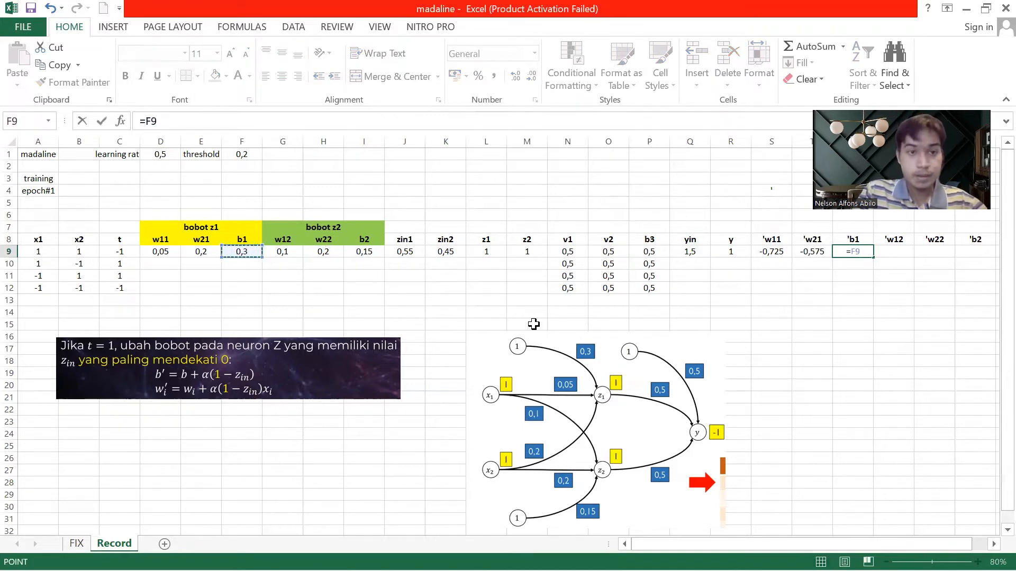
type("+")
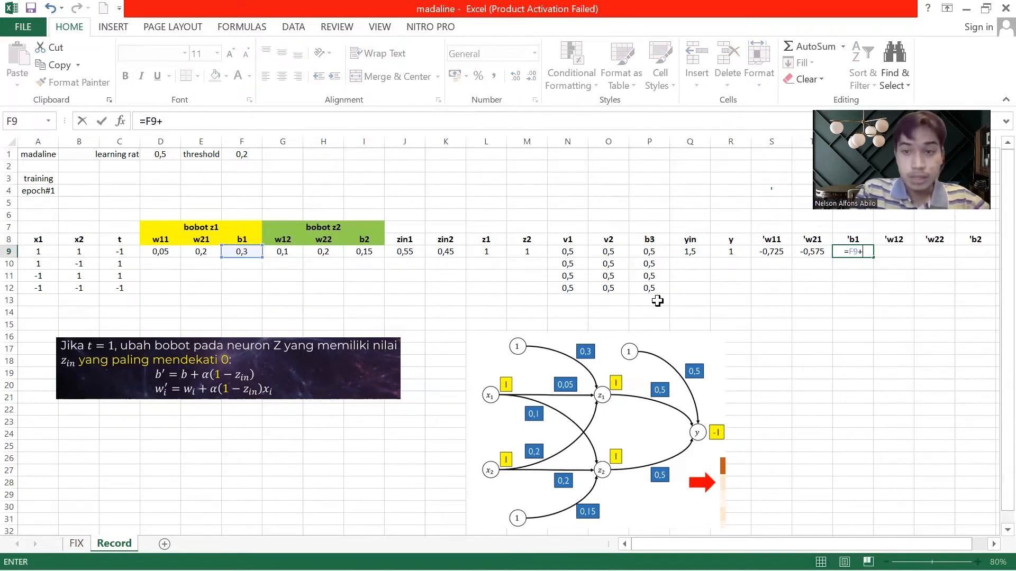
left_click(162, 156)
key("Left")
key("Right")
left_click(162, 121)
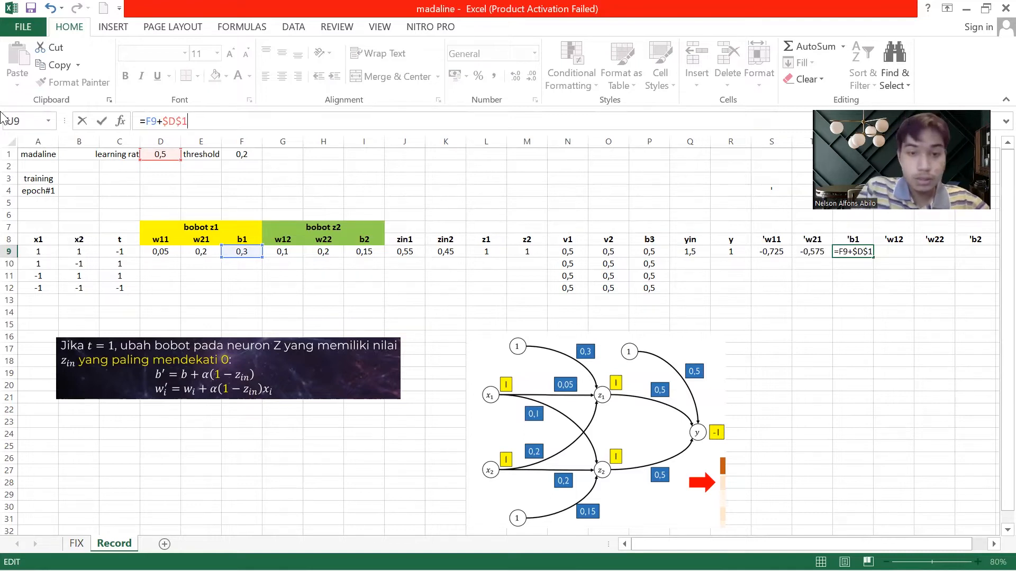
Complete the U9 formula as =F9+$D$1*(-1-J9), compare the new b1 with page 23 of the Madaline PDF in Chrome, and return to Excel.
type("*(")
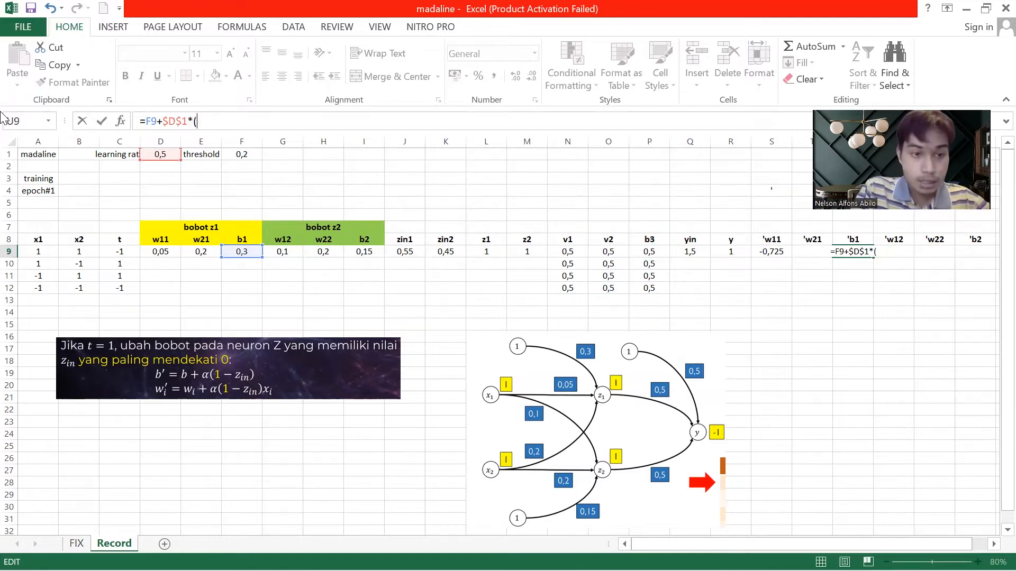
type("-1-")
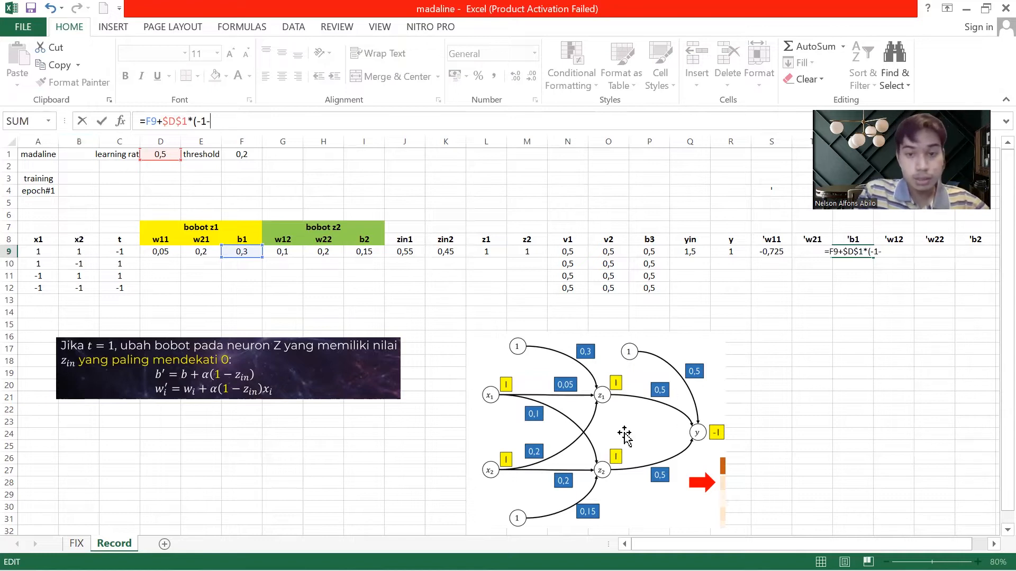
left_click(413, 251)
type(")")
key("Return")
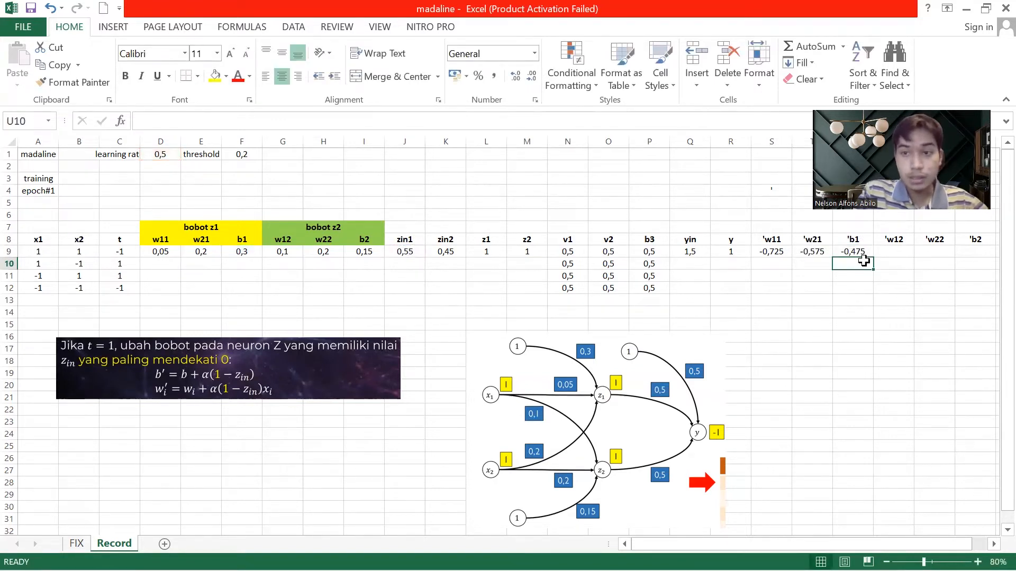
key("alt+Tab")
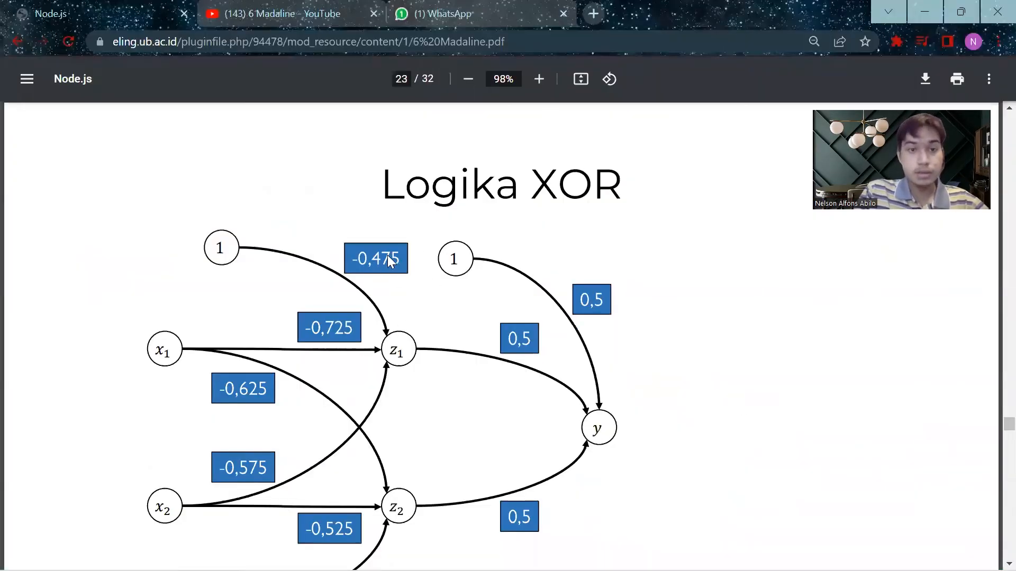
key("alt+Tab")
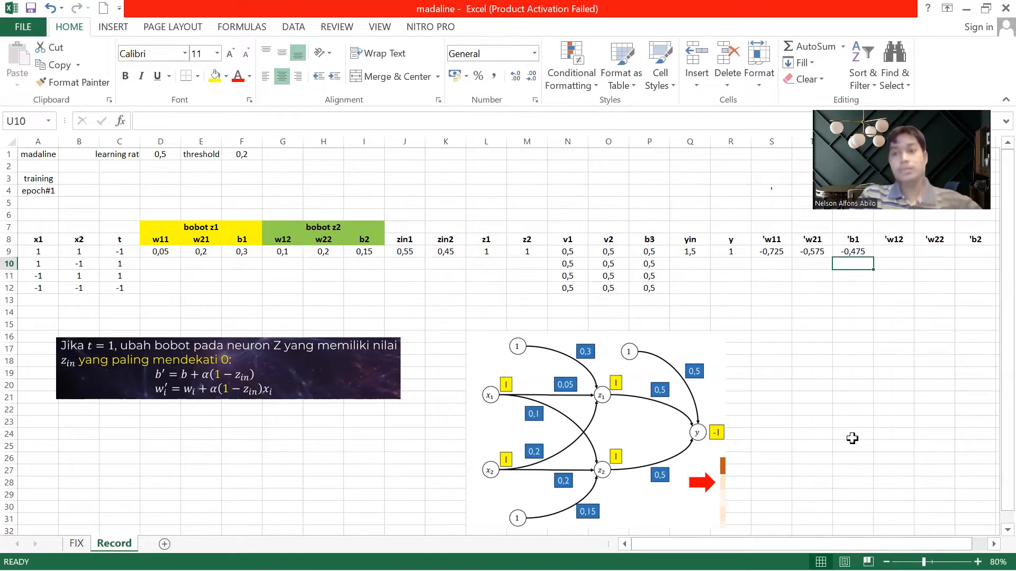
Copy the updated w11 formula from S9 into the updated w12 cell V9.
left_click(769, 252)
key("ctrl+c")
left_click(896, 253)
key("ctrl+v")
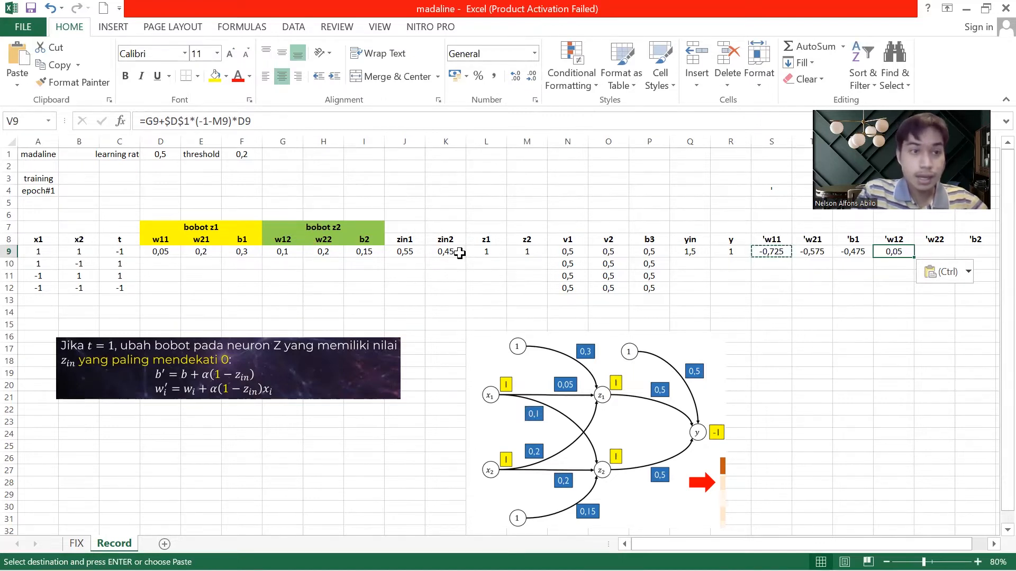
Correct the updated w12 formula in V9 to =G9+$D$1*(-1-K9)*A9, then check it against the Madaline PDF in Chrome and return to Excel.
left_click(221, 122)
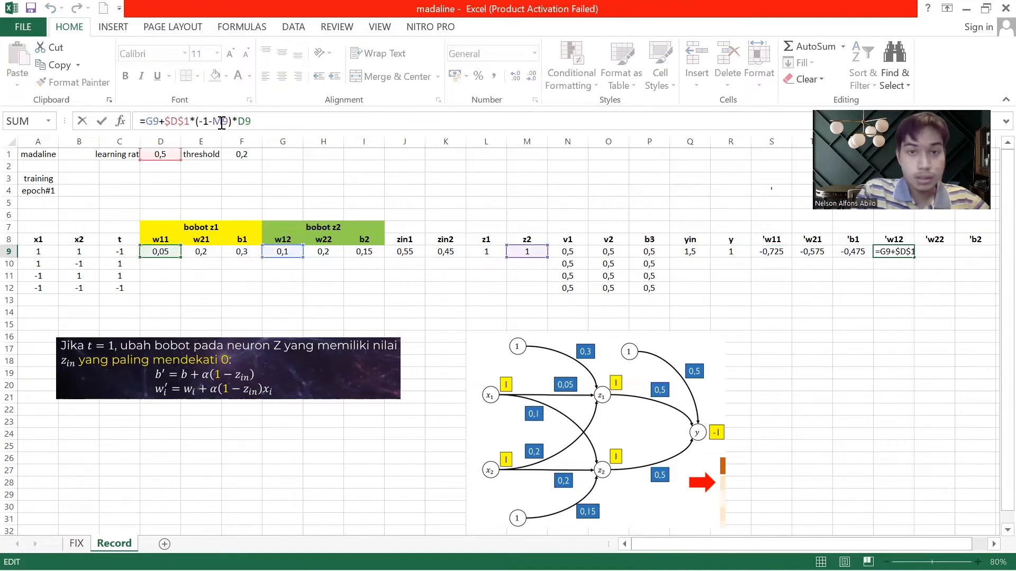
key("BackSpace")
type("K")
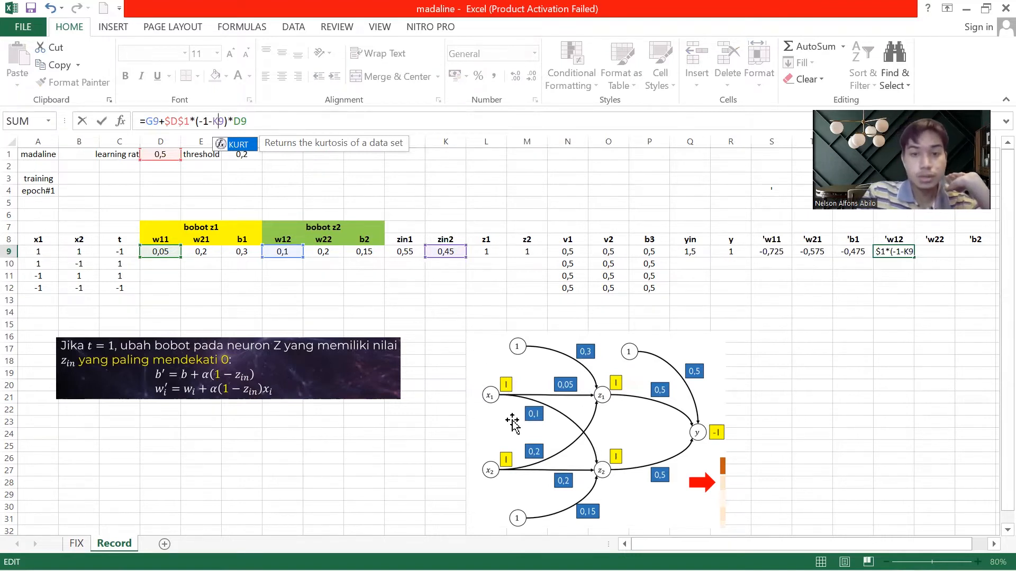
left_click(240, 120)
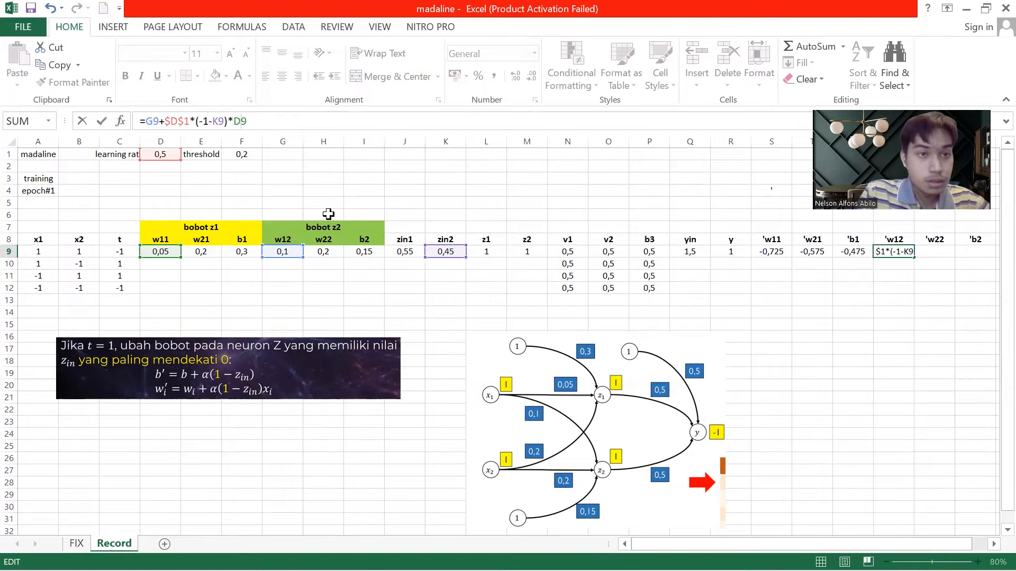
key("BackSpace")
type("A")
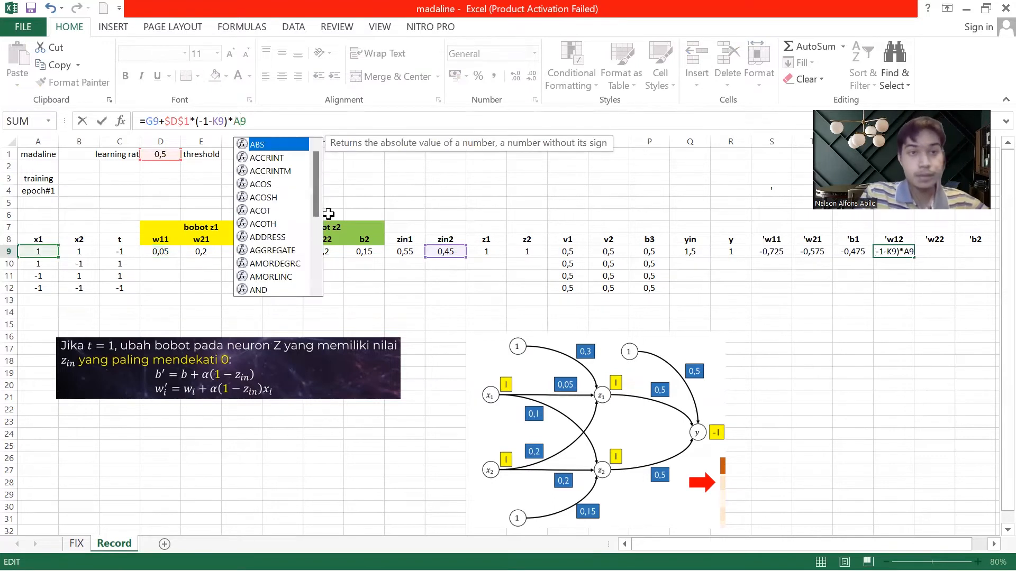
left_click(311, 117)
key("Return")
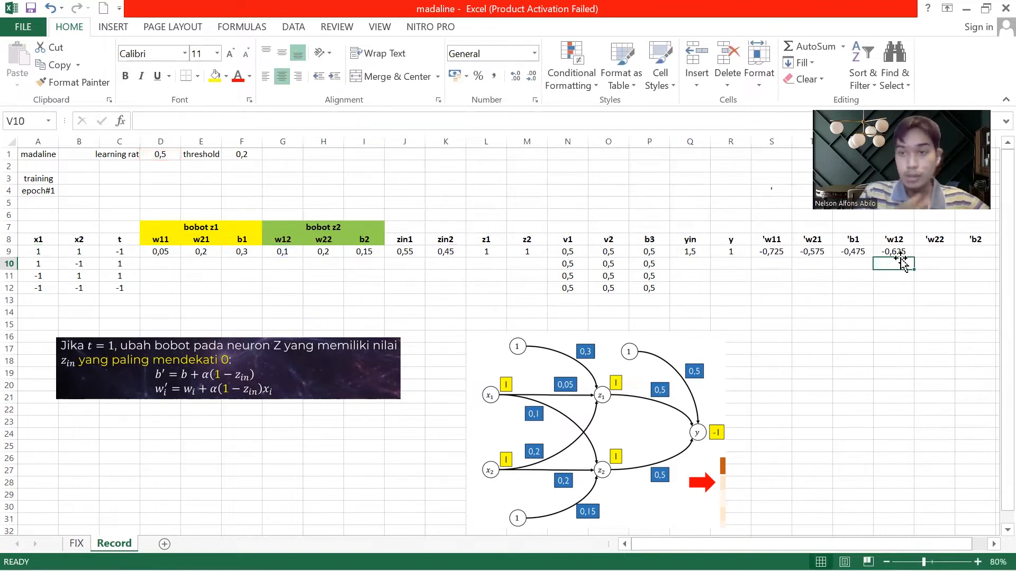
key("alt+Tab")
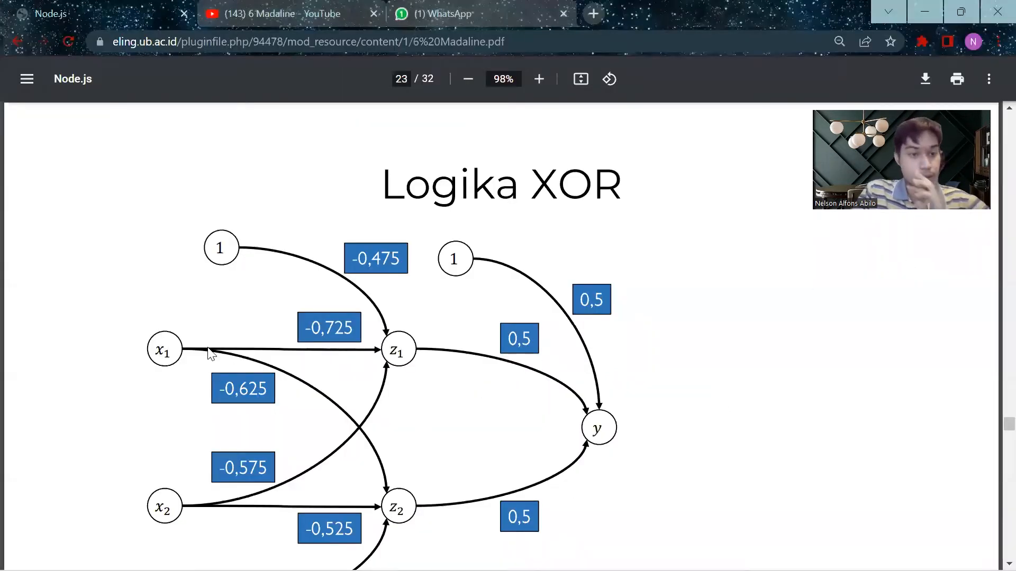
key("alt+Tab")
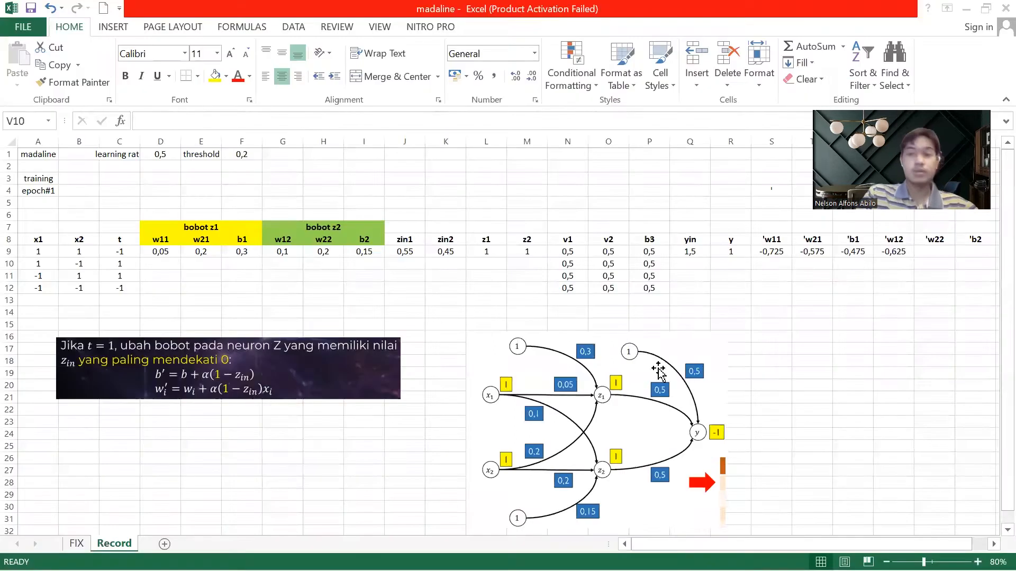
Copy the updated w12 formula from V9 into the updated w22 cell W9, and select W9.
left_click(926, 248)
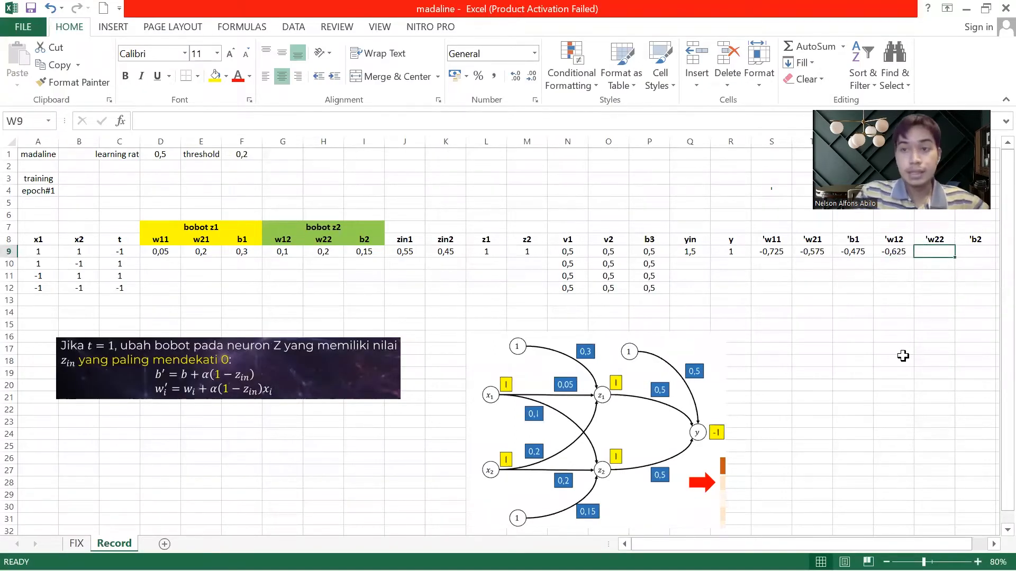
left_click(909, 252)
left_click(946, 255)
key("ctrl+v")
left_click(943, 326)
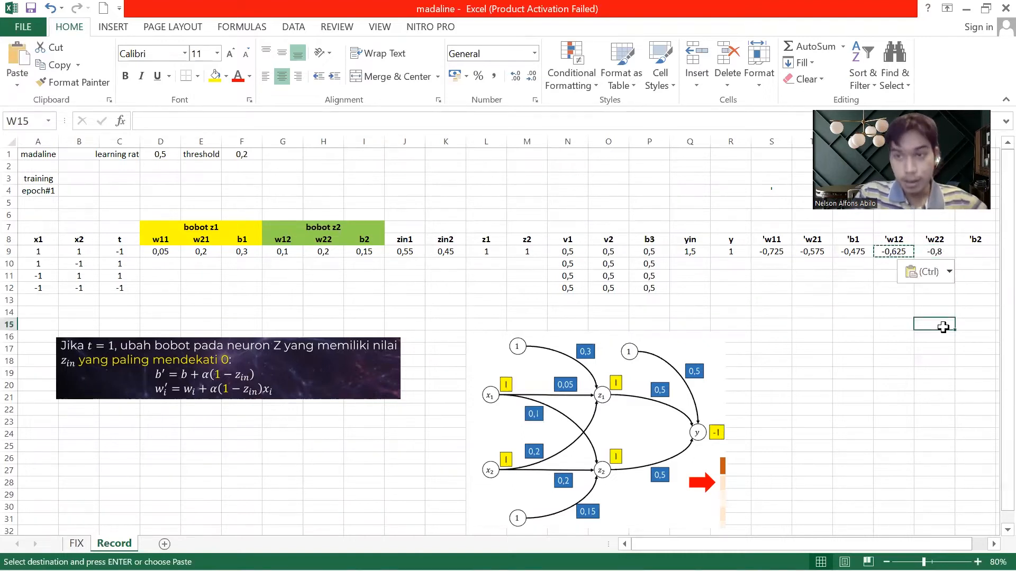
left_click(946, 253)
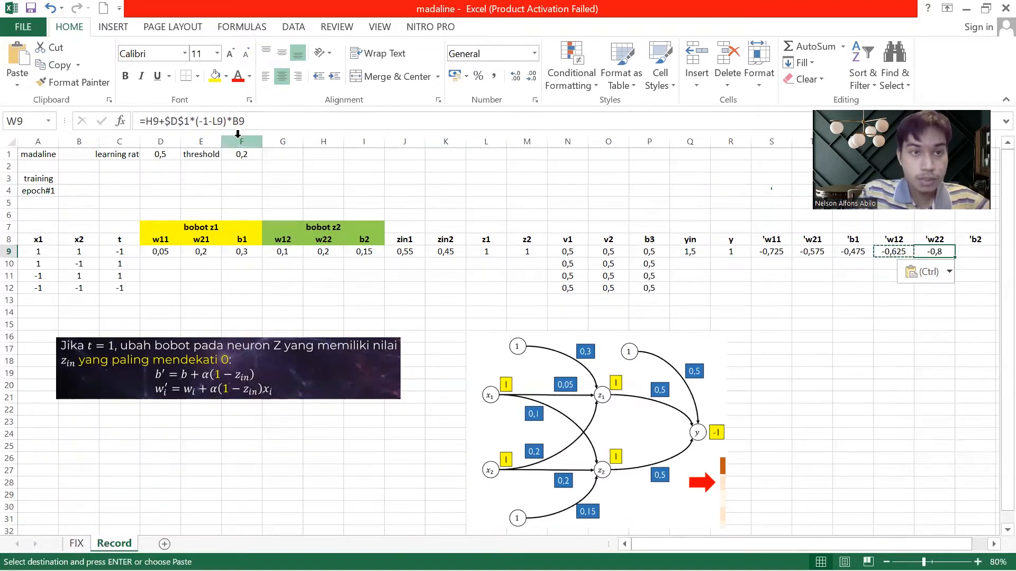
Correct the updated w22 formula in W9 to =H9+$D$1*(-1-K9)*B9, and switch to the Madaline PDF in Chrome to compare the new weight.
key("F2")
key("BackSpace")
type("K")
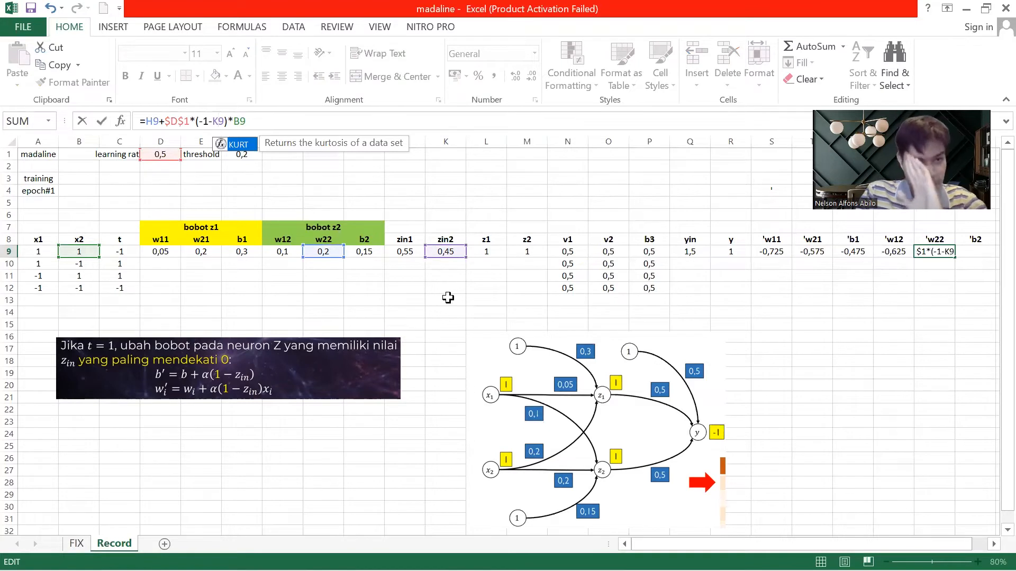
left_click(272, 118)
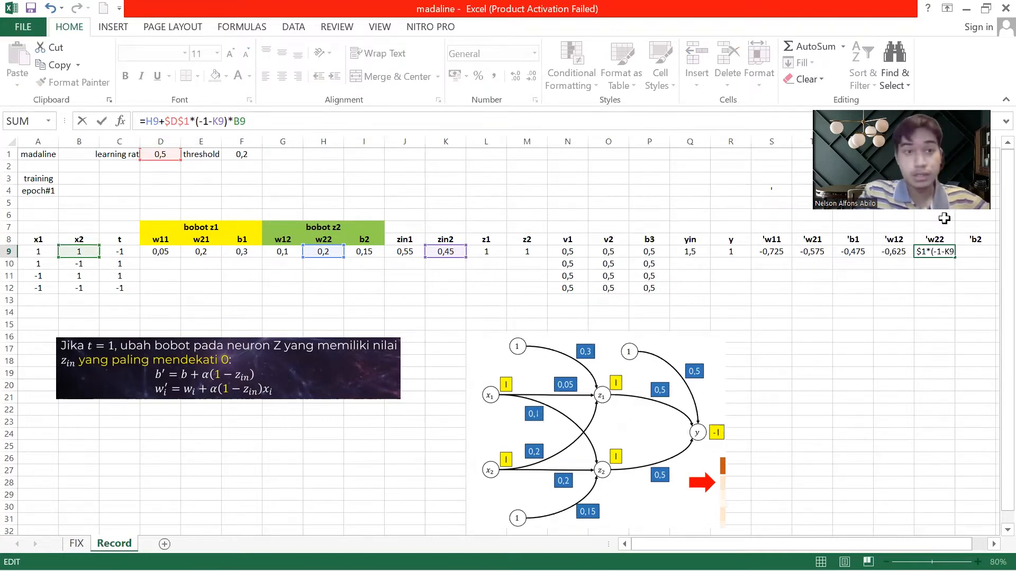
key("Return")
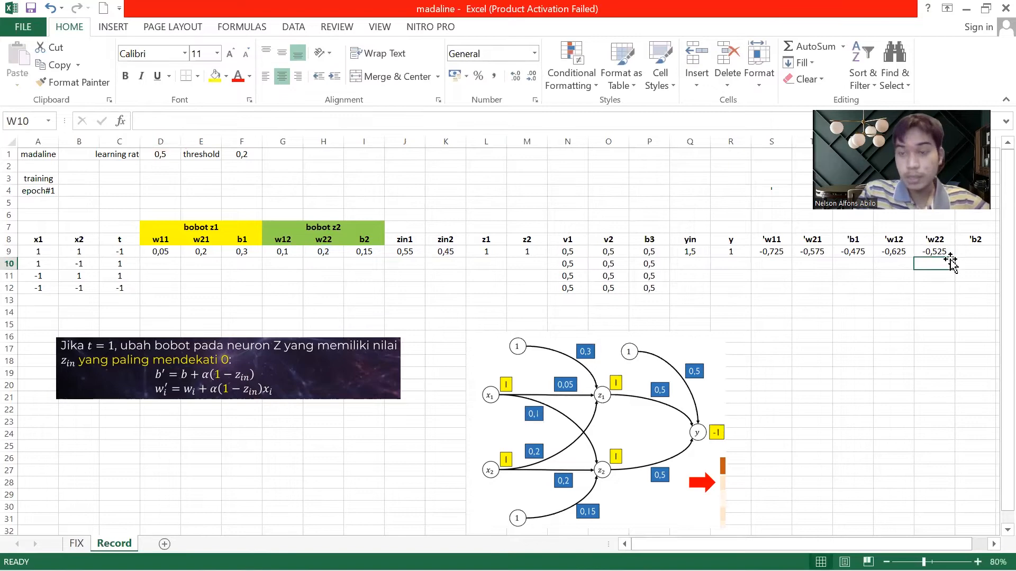
key("alt+Tab")
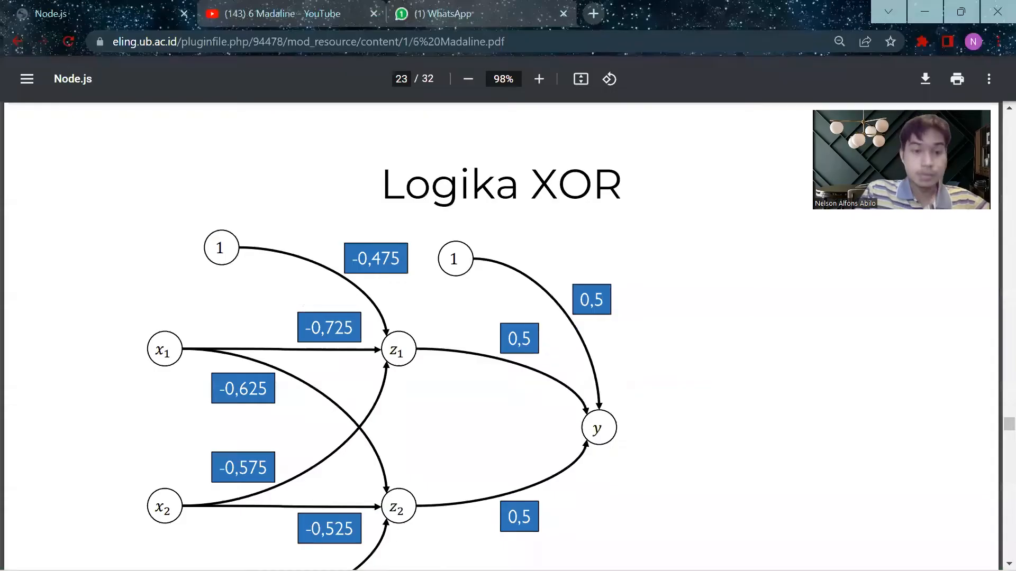
Compare the updated w22 weight with the Logika XOR diagram in the Madaline PDF, and return to Excel.
scroll(562, 455, "down", 2)
scroll(562, 455, "down", 1)
key("alt+Tab")
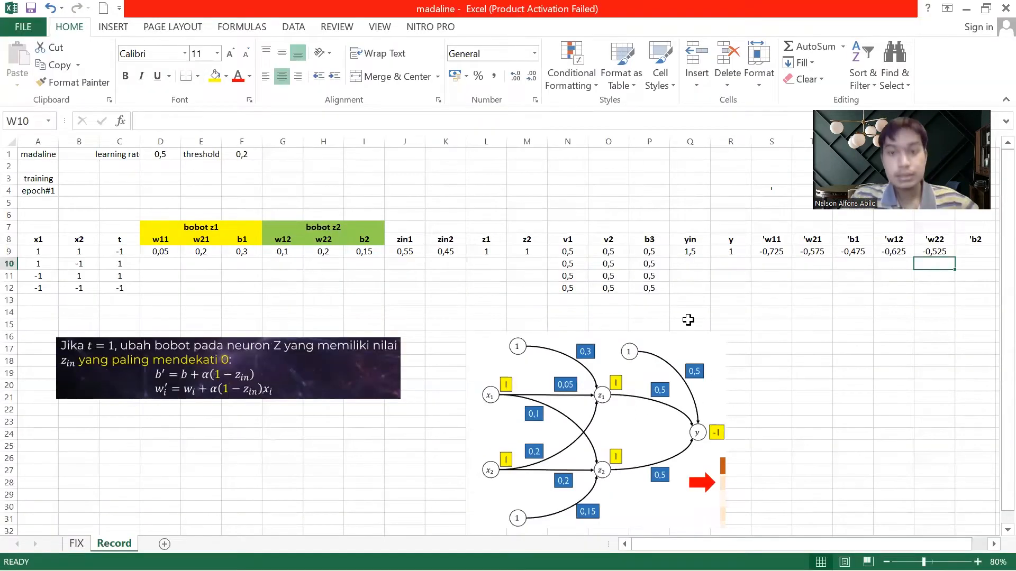
Copy the updated b1 formula from U9 into the updated b2 cell X9.
left_click(976, 252)
left_click(847, 253)
key("ctrl+c")
left_click(975, 262)
left_click(975, 252)
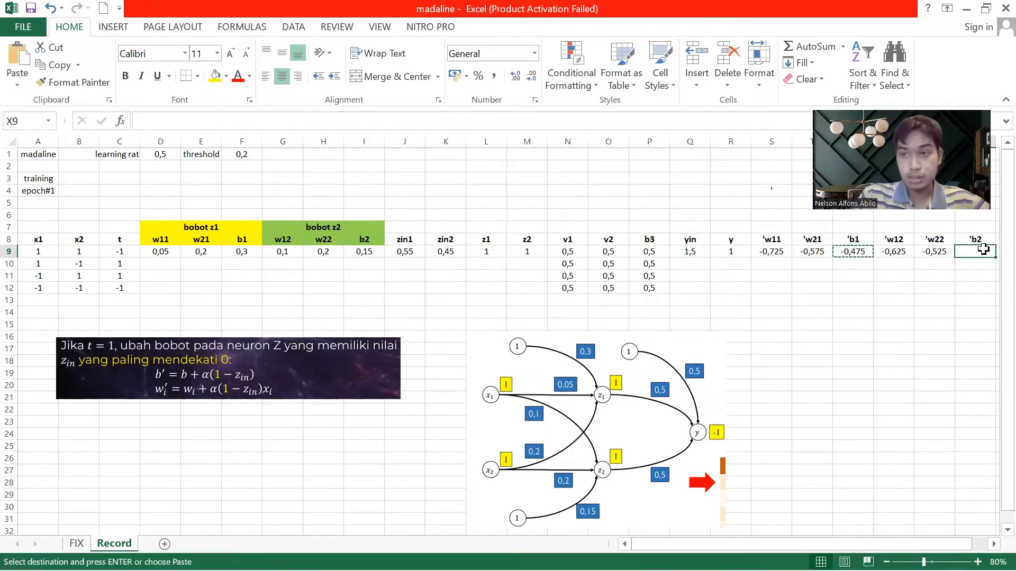
key("ctrl+v")
scroll(975, 253, "right", 1)
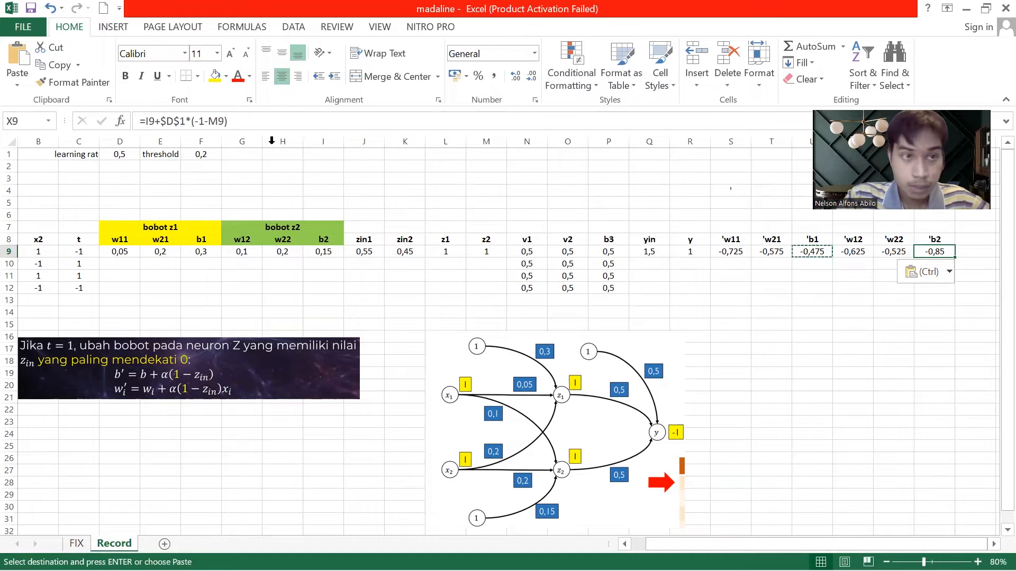
Correct the updated b2 formula in X9 to =I9+$D$1*(-1-K9).
left_click(156, 121)
double_click(153, 120)
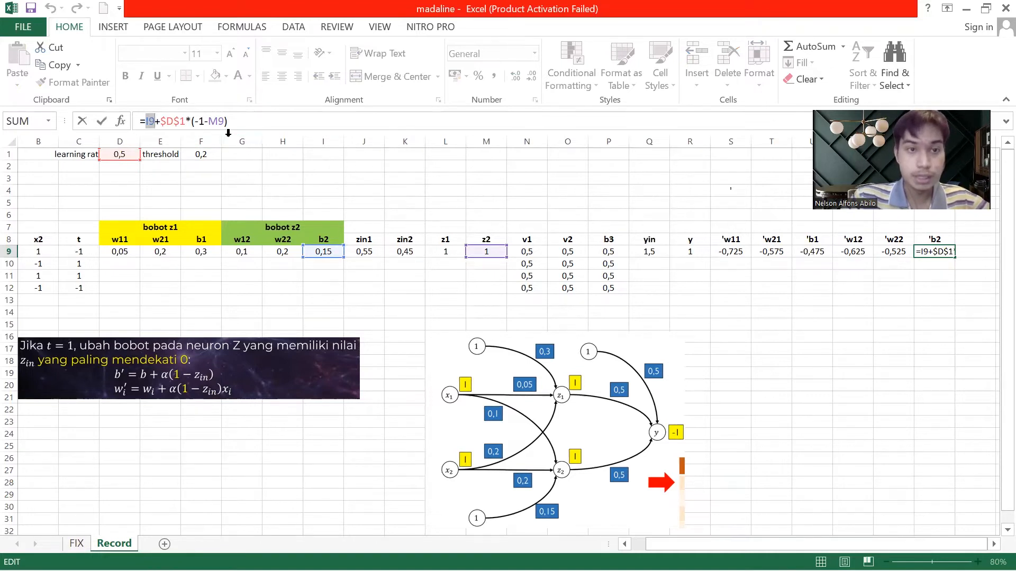
left_click(217, 121)
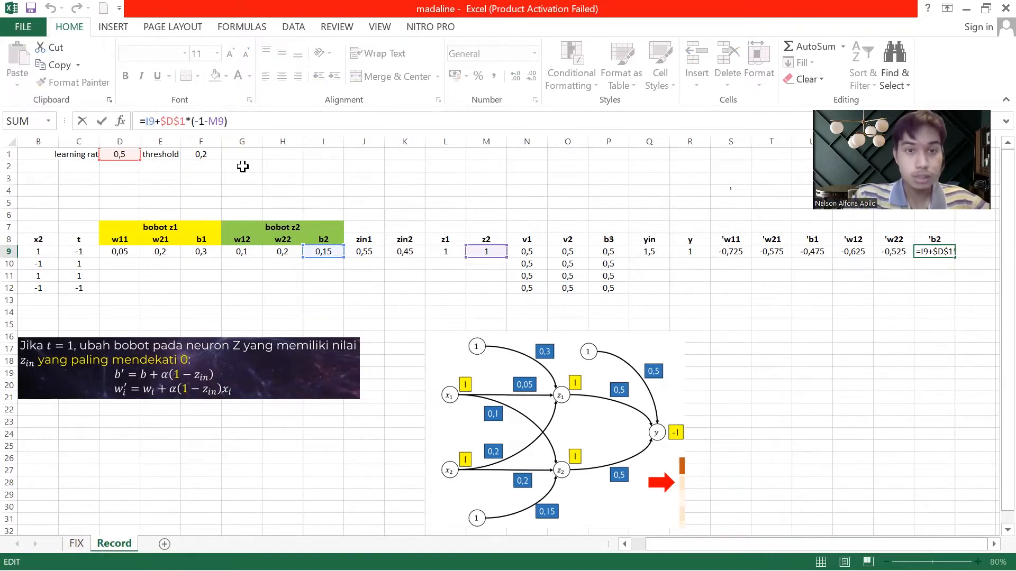
key("BackSpace")
key("BackSpace")
type("K9")
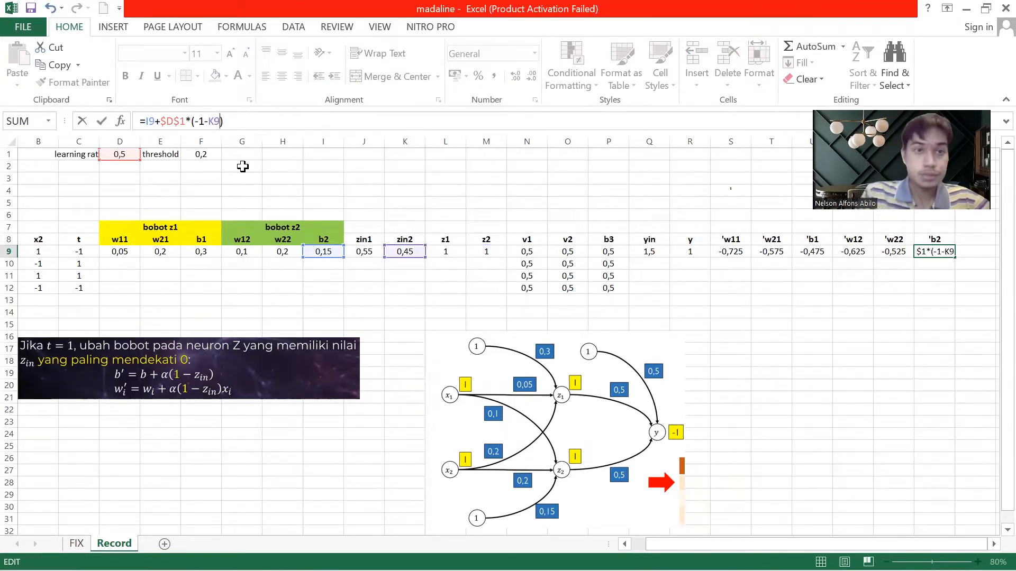
key("Return")
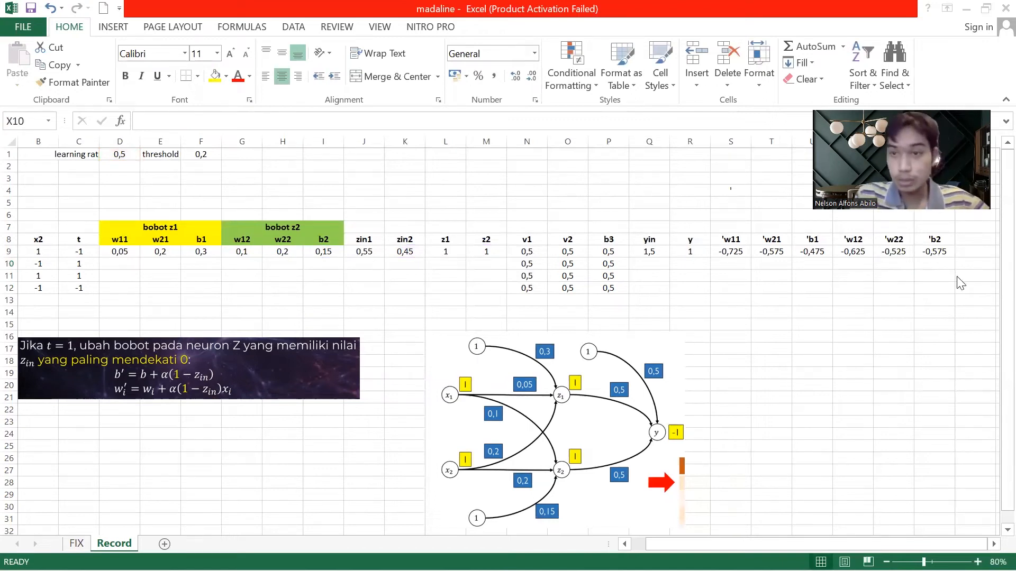
Check the updated b2 bias against the Logika XOR diagram in the Madaline PDF in Chrome, and return to Excel.
key("alt+Tab")
key("alt+Tab")
key("alt+Tab")
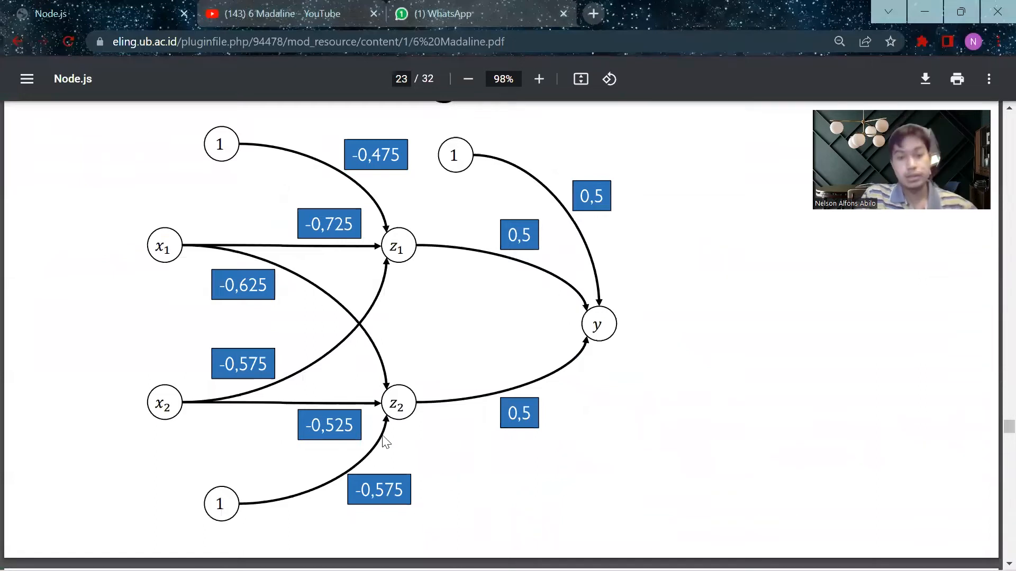
key("alt+Tab")
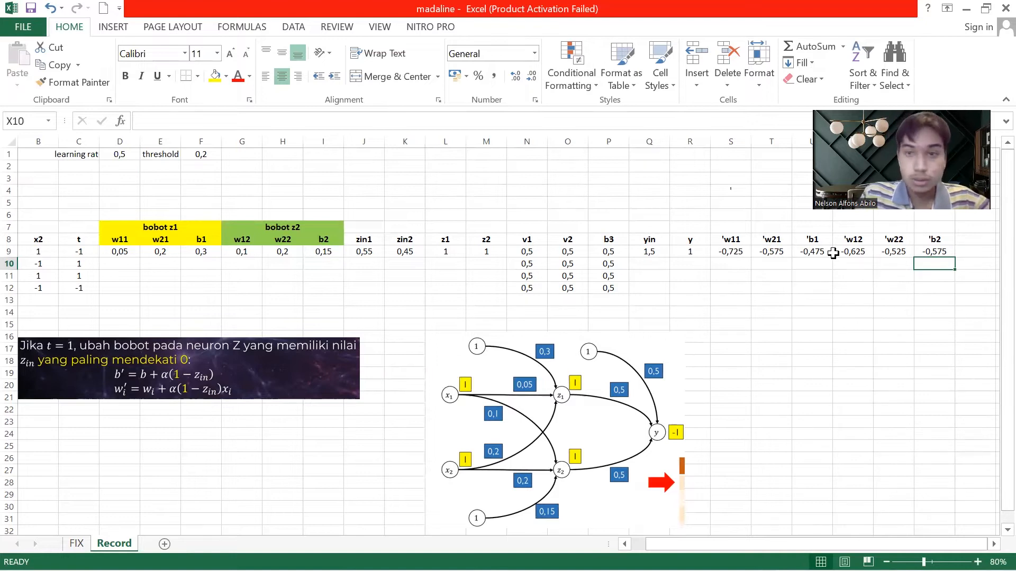
Carry the updated w11 weight into the second training row by entering =S9 in D10.
left_click(115, 264)
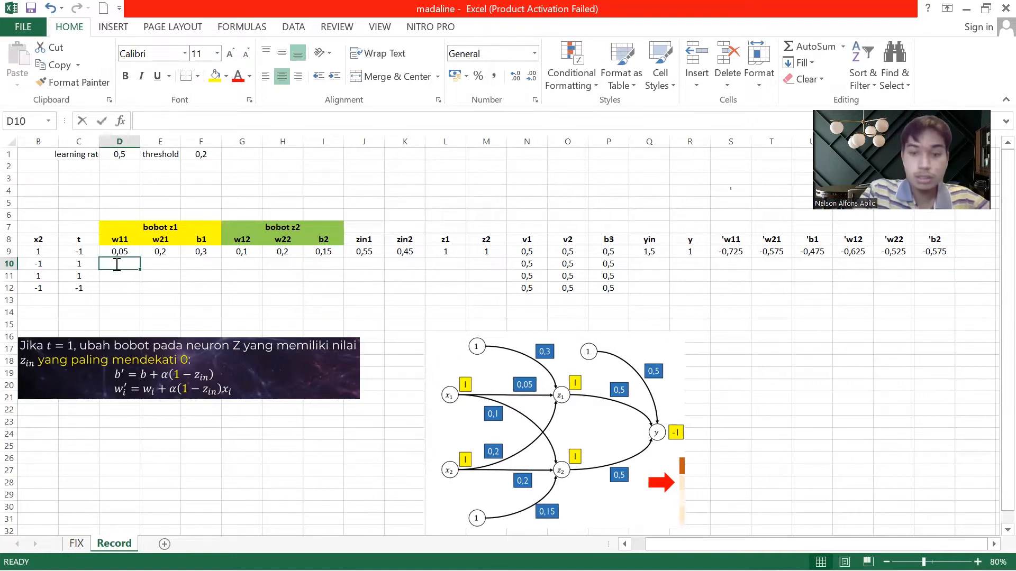
type("=")
left_click(741, 256)
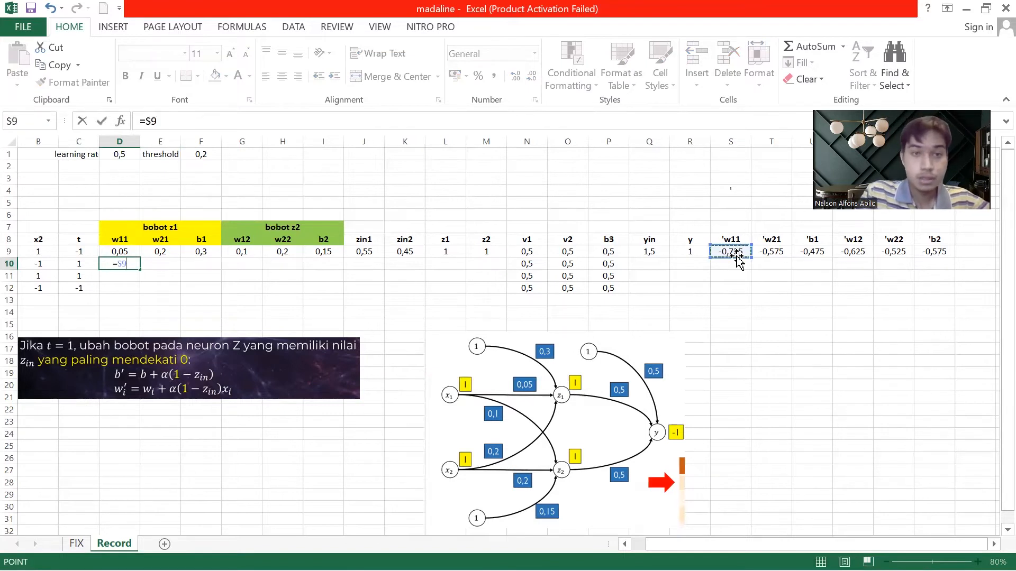
key("Return")
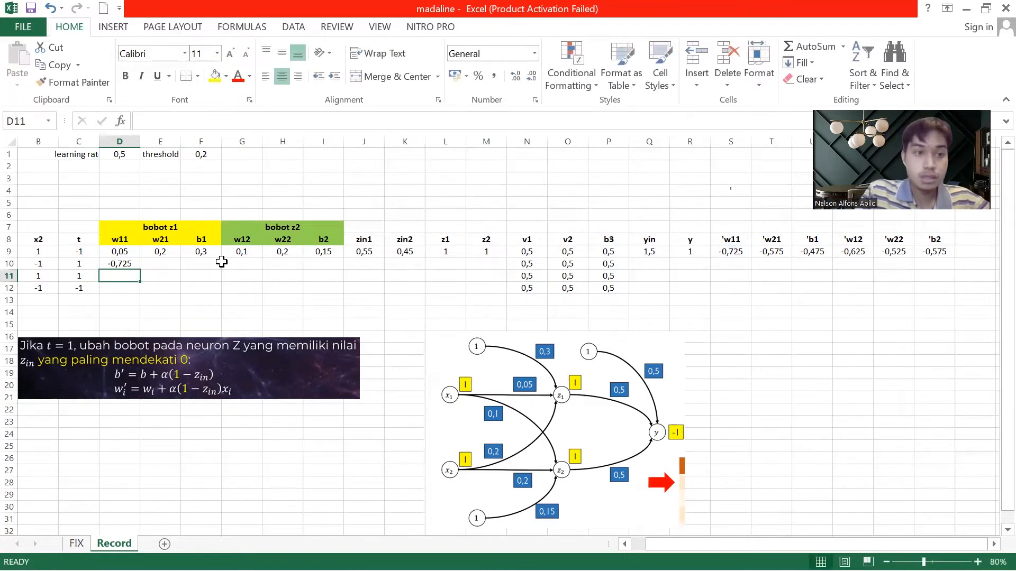
Copy the w11 reference formula from D10 across E10:I10 to carry over the remaining updated weights and biases.
left_click(118, 264)
key("ctrl+c")
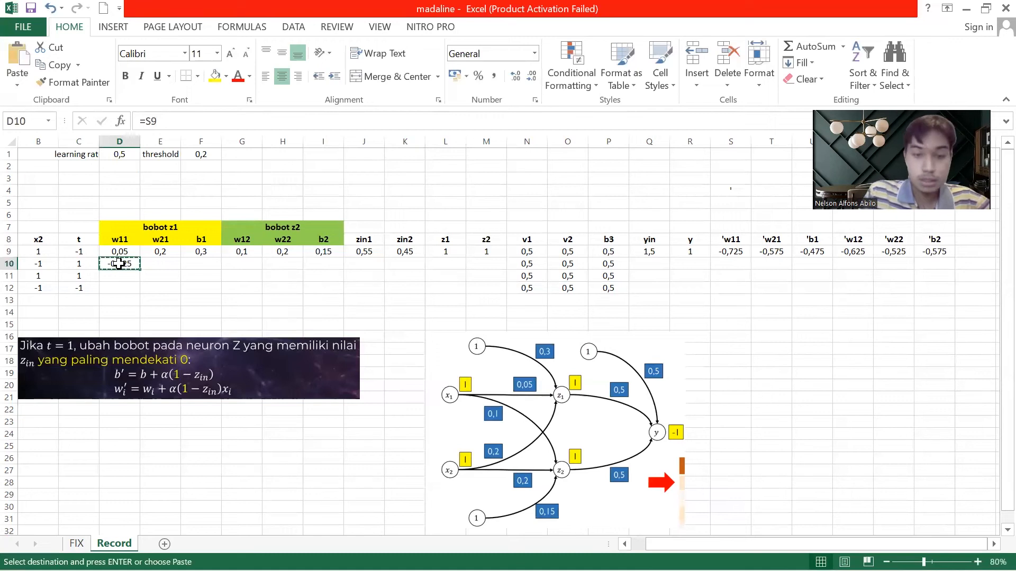
key("shift+Right")
key("shift+Right")
left_click(174, 262)
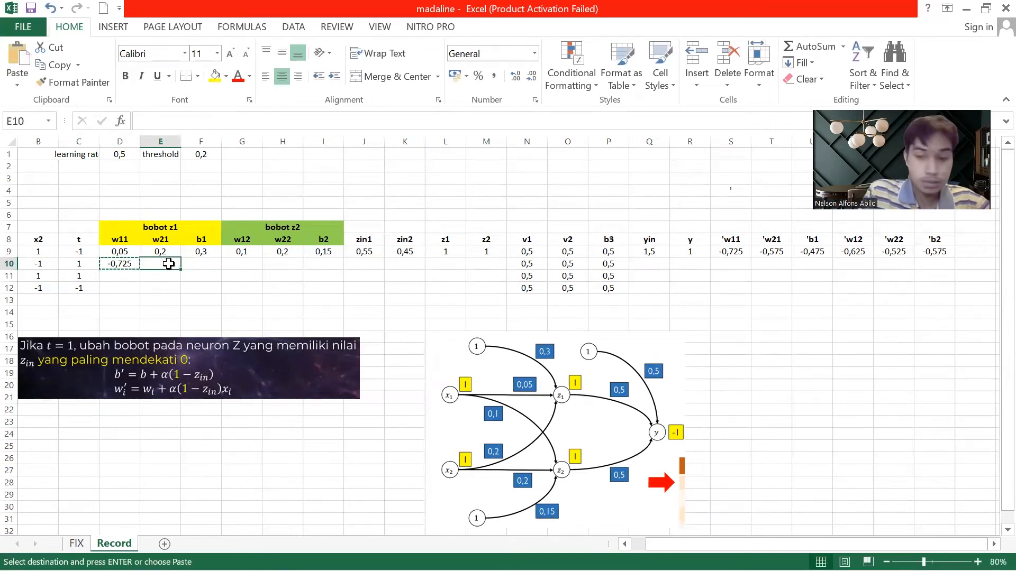
key("shift+Right")
key("shift+Right")
key("shift+Right")
key("shift+Right")
key("ctrl+v")
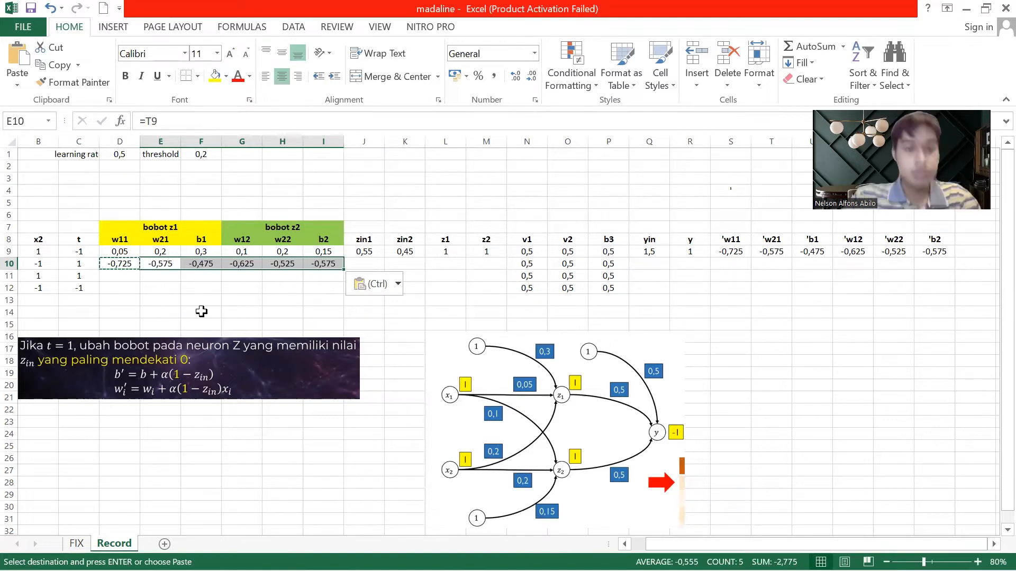
Copy the zin1 formula from J9 into J10, and review the formulas in both cells.
left_click(364, 260)
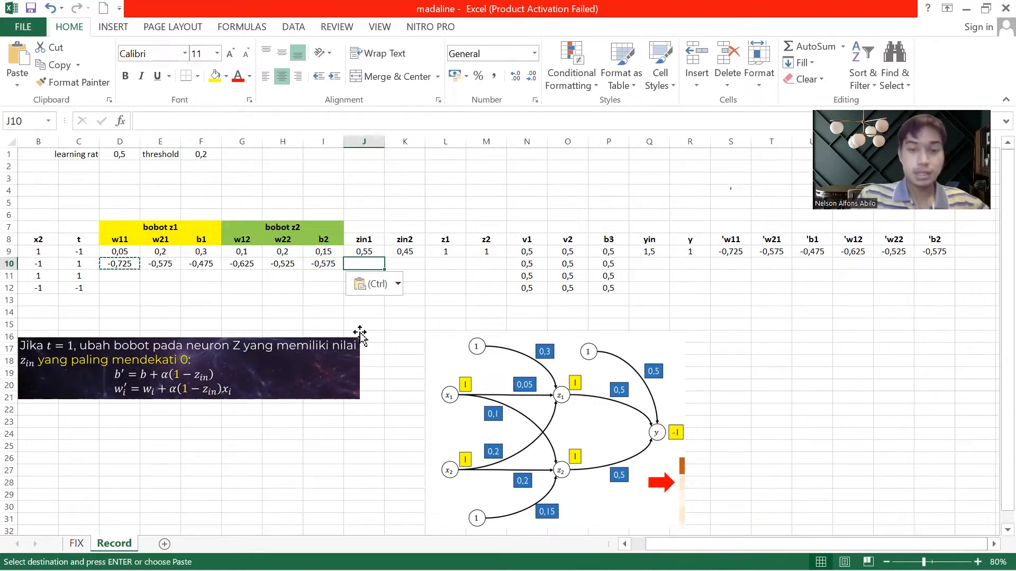
left_click(375, 249)
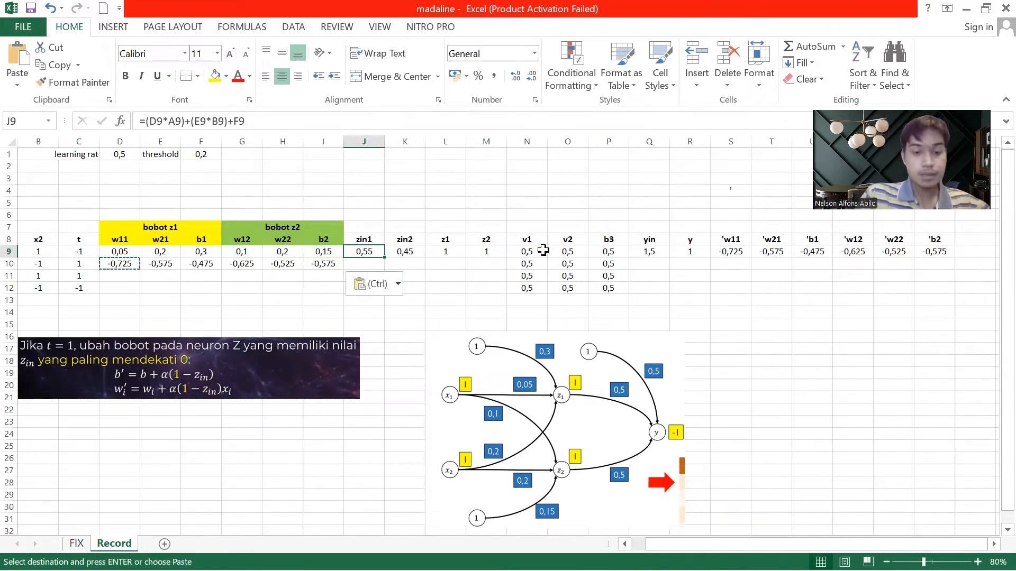
key("ctrl+c")
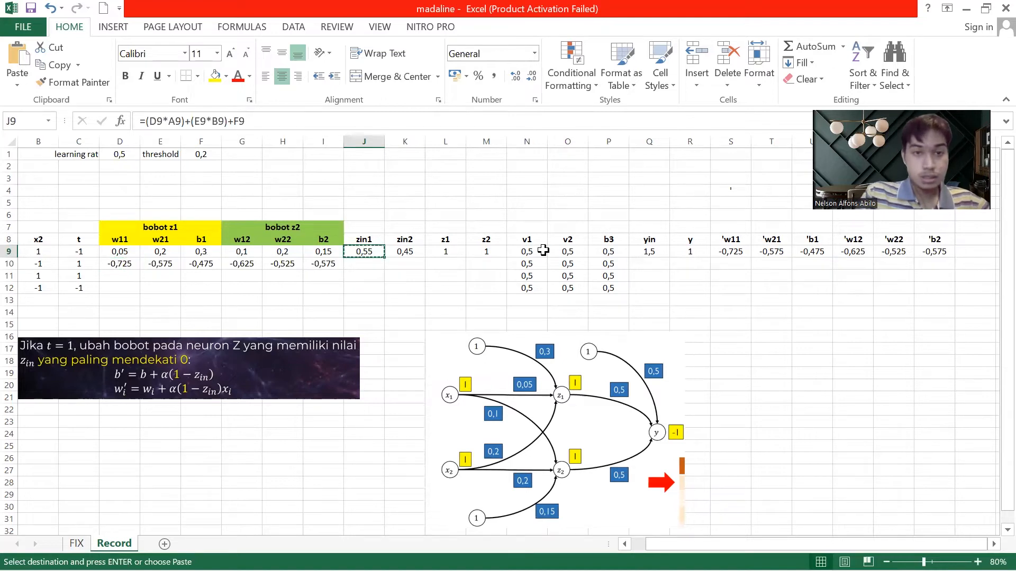
left_click(368, 263)
key("ctrl+v")
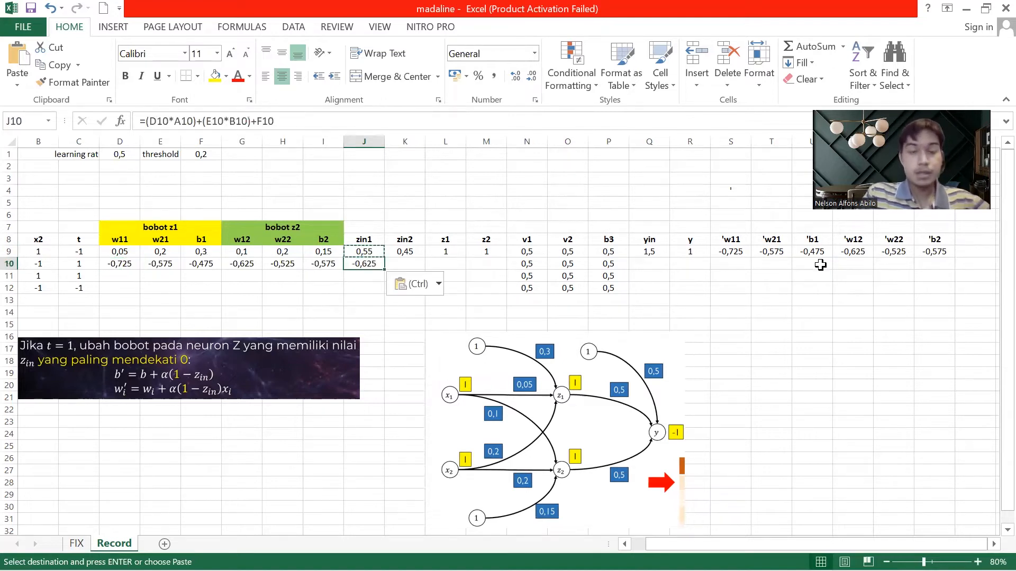
left_click(456, 253)
key("Escape")
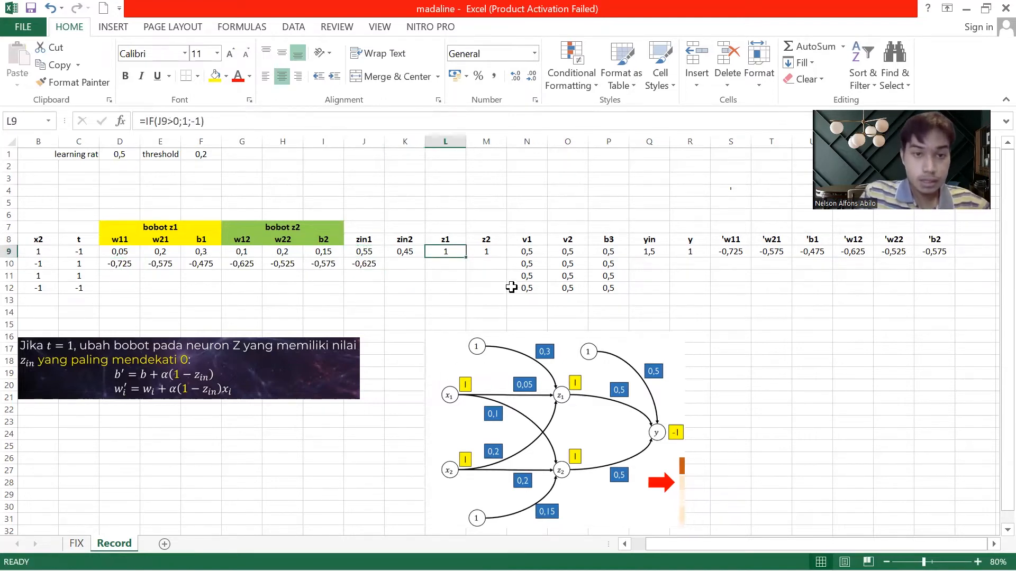
left_click(373, 256)
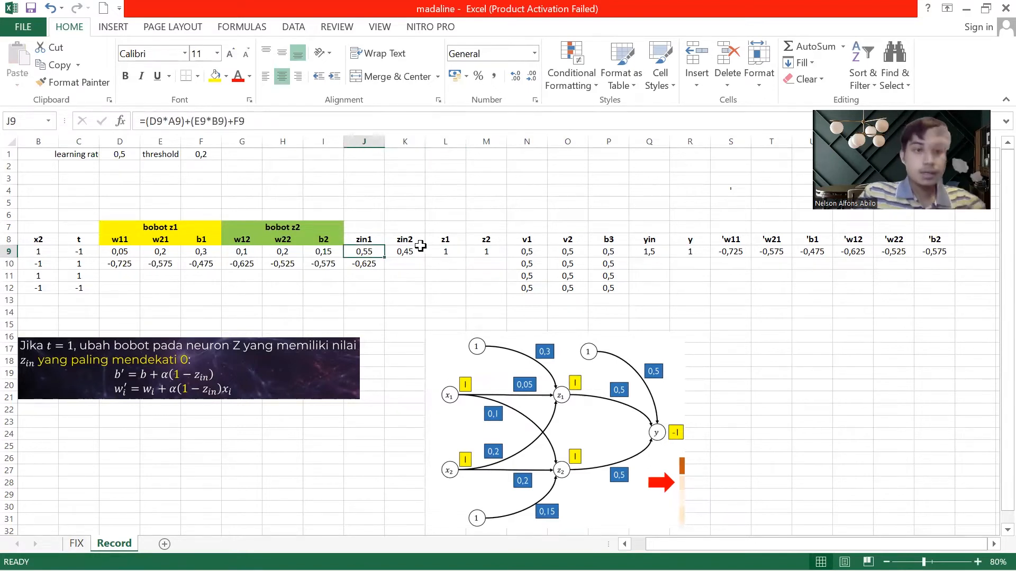
left_click(374, 272)
left_click(362, 262)
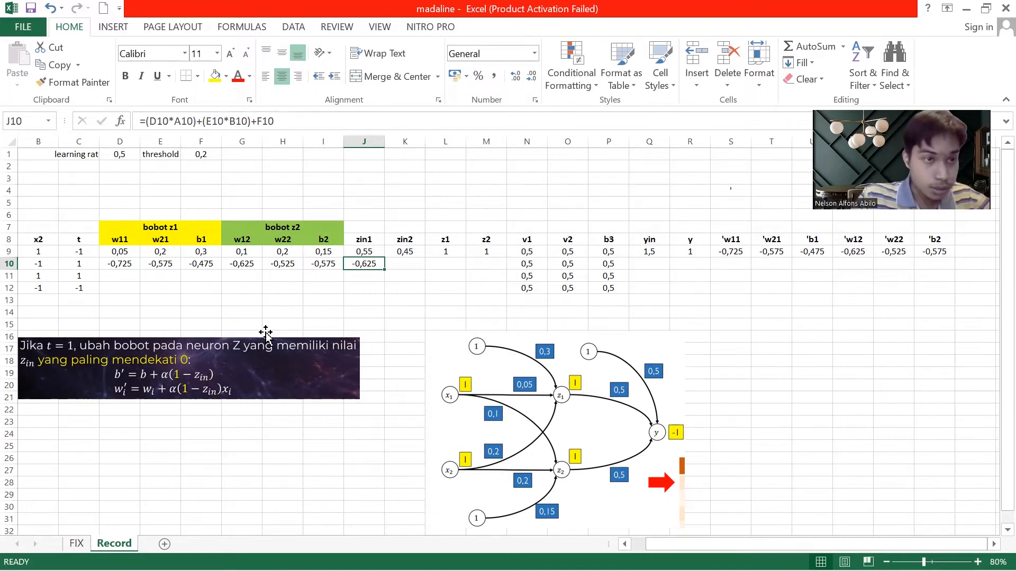
left_click_drag(686, 545, 652, 542)
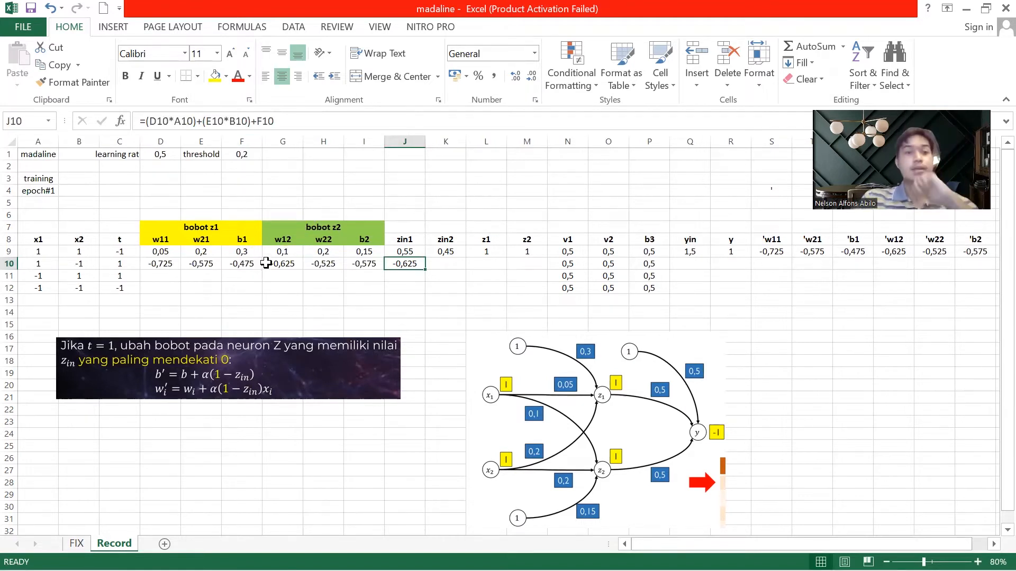
Copy the zin2 formula from K9 into K10 for the second training row.
left_click(446, 251)
key("ctrl+c")
left_click(446, 264)
key("ctrl+v")
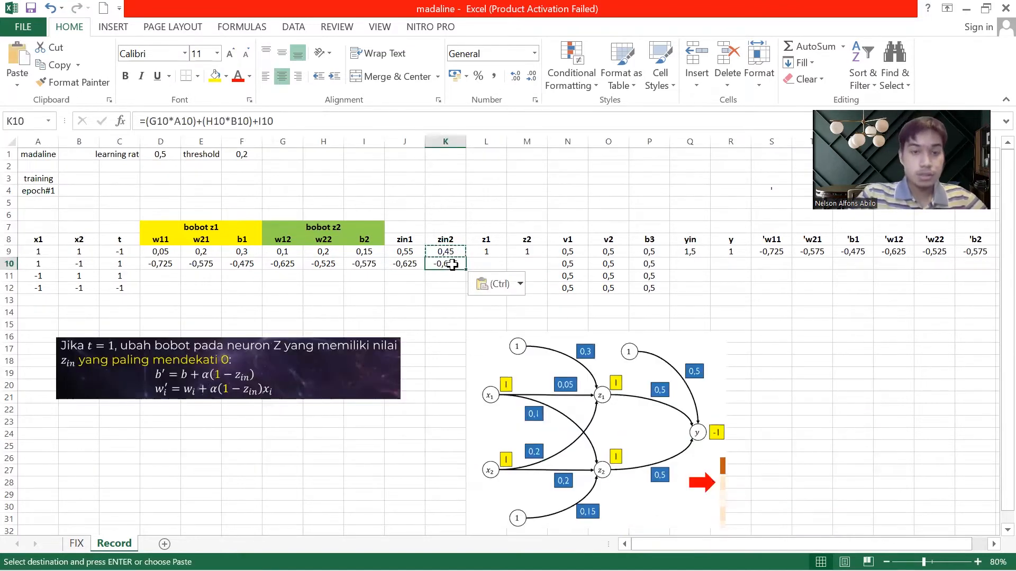
key("Escape")
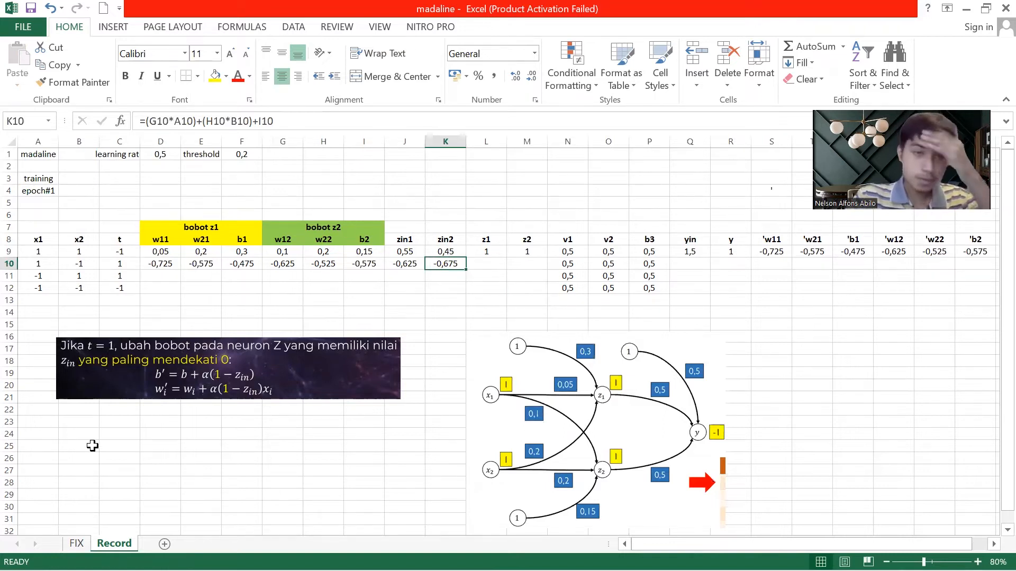
Check the second row's zin1 and zin2 values against the FIX sheet, and return to the Record sheet.
left_click(77, 544)
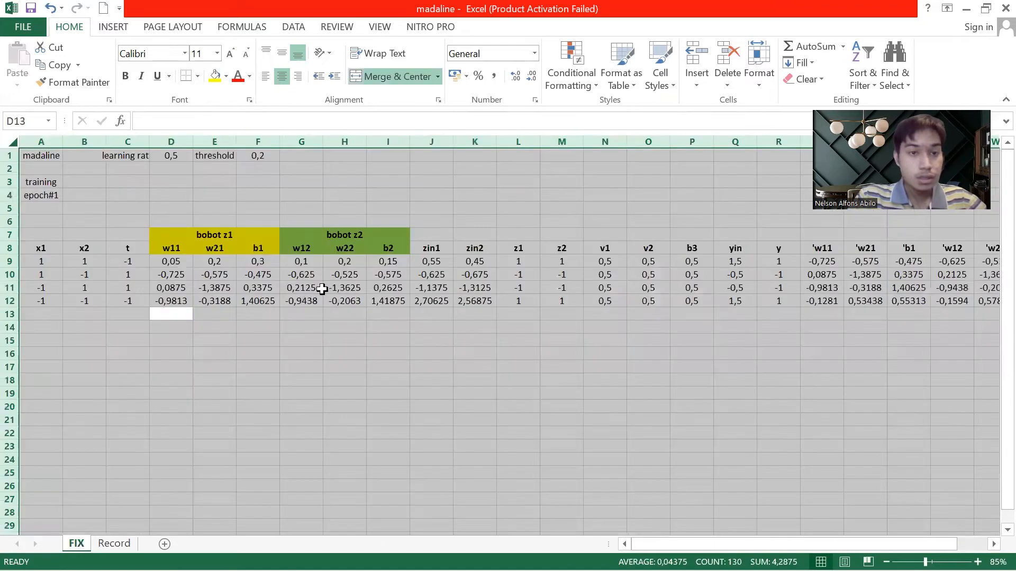
left_click(326, 288)
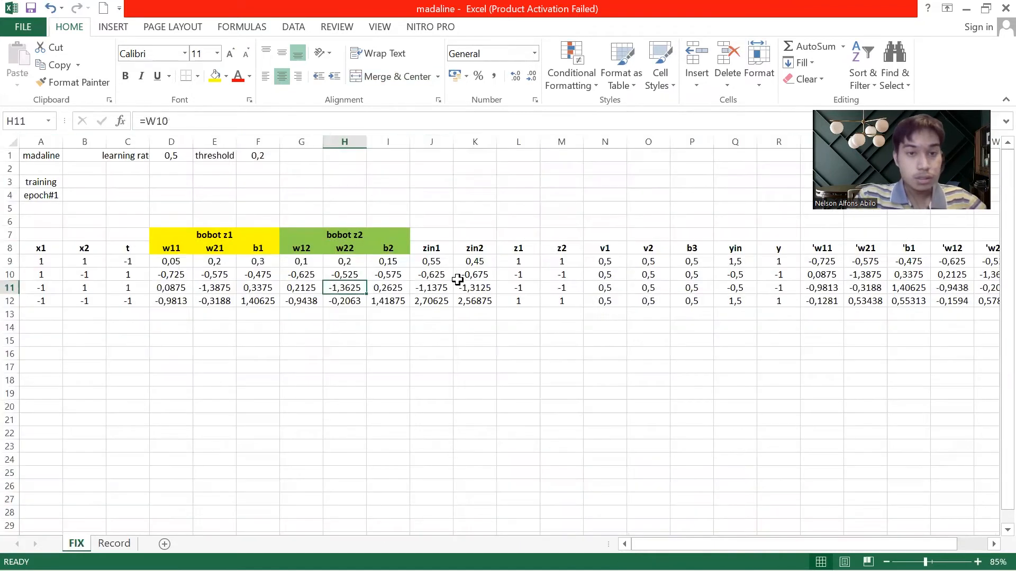
left_click(135, 542)
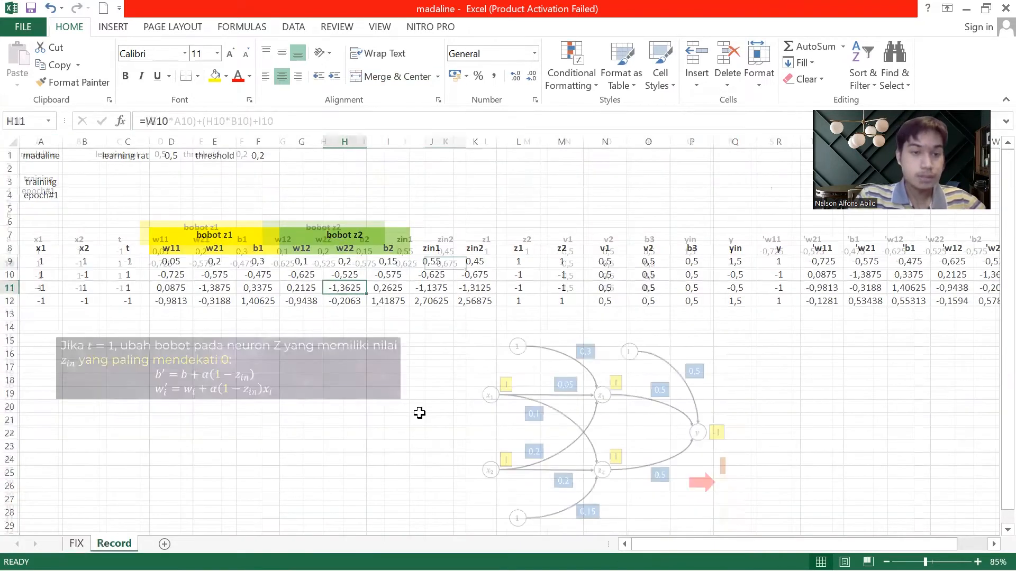
Copy the z1 and z2 activation formulas from L9:M9 into L10:M10.
left_click(490, 275)
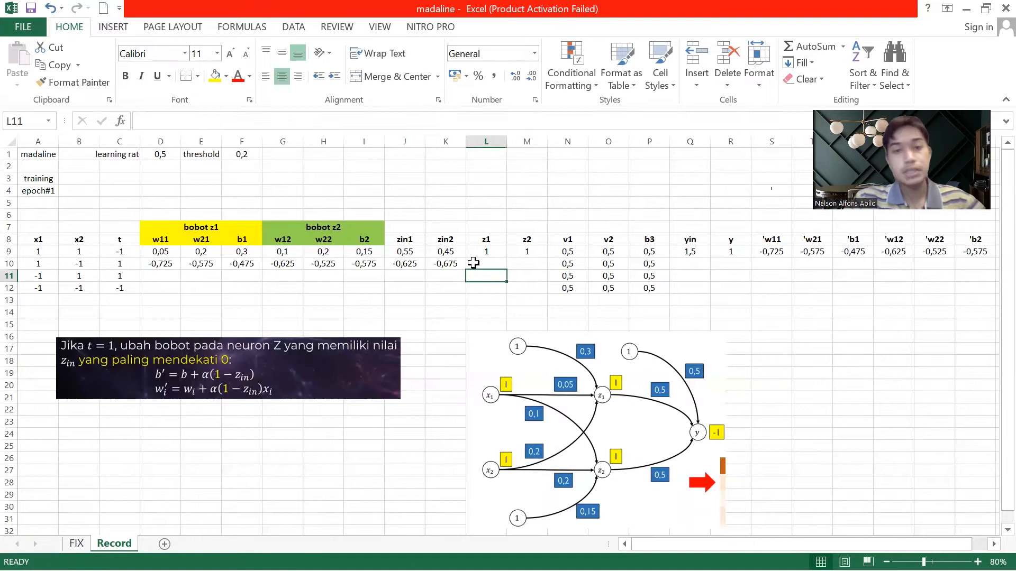
left_click(482, 263)
left_click(493, 252)
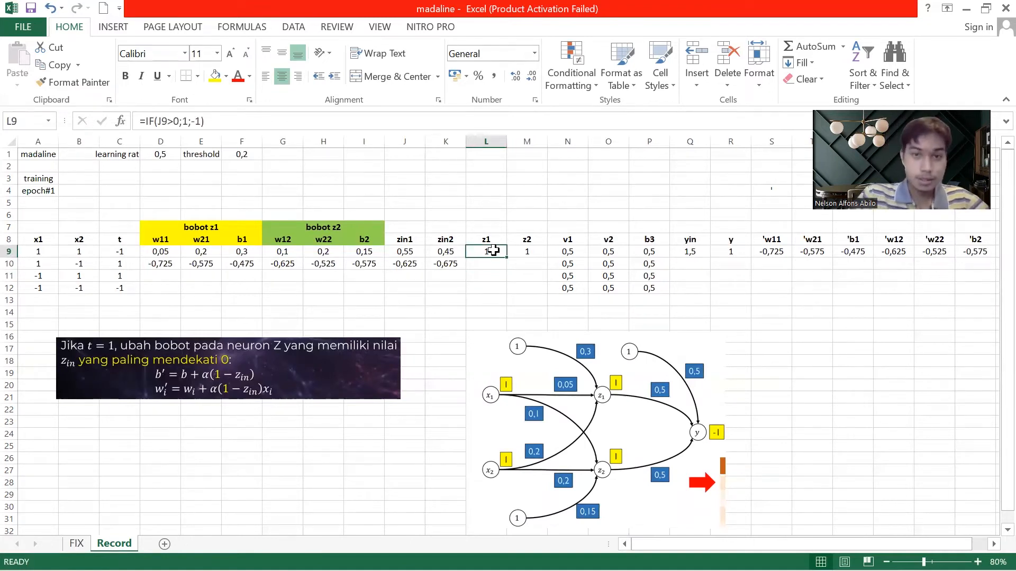
key("shift+Right")
key("ctrl+c")
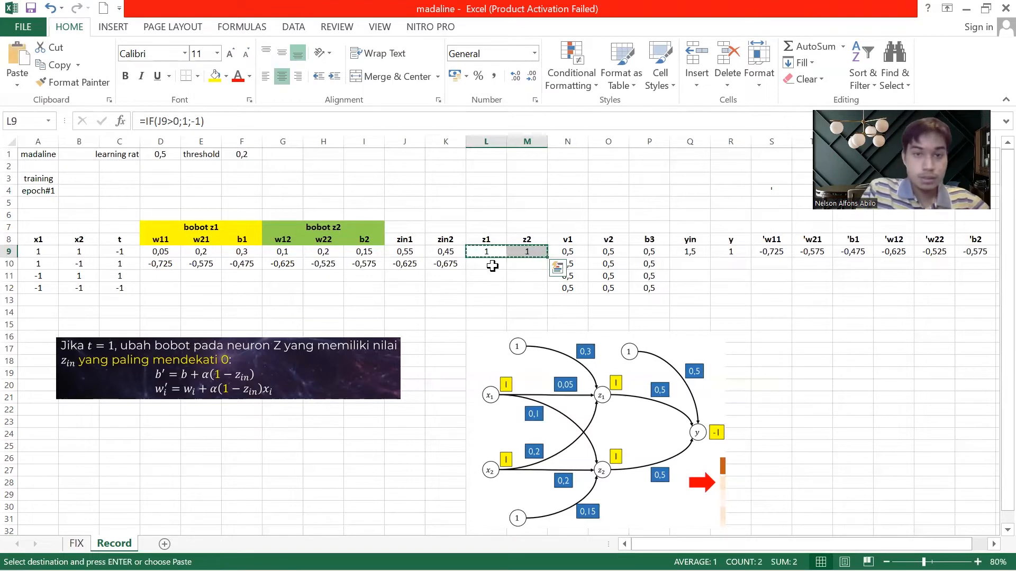
left_click(490, 264)
key("ctrl+v")
key("Escape")
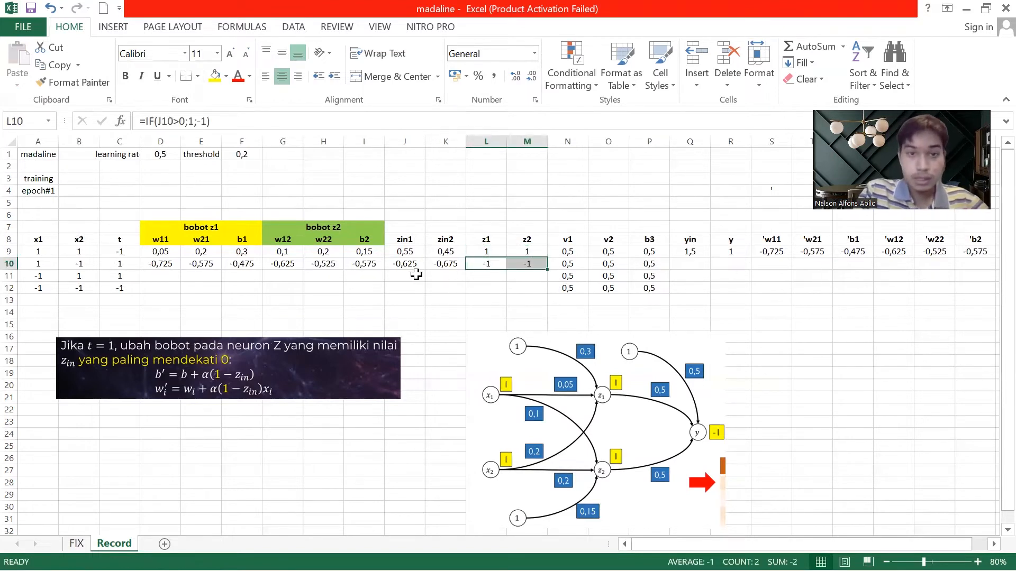
Copy the yin formula from Q9 into Q10 and check the second row's yin against the FIX sheet.
left_click(521, 275)
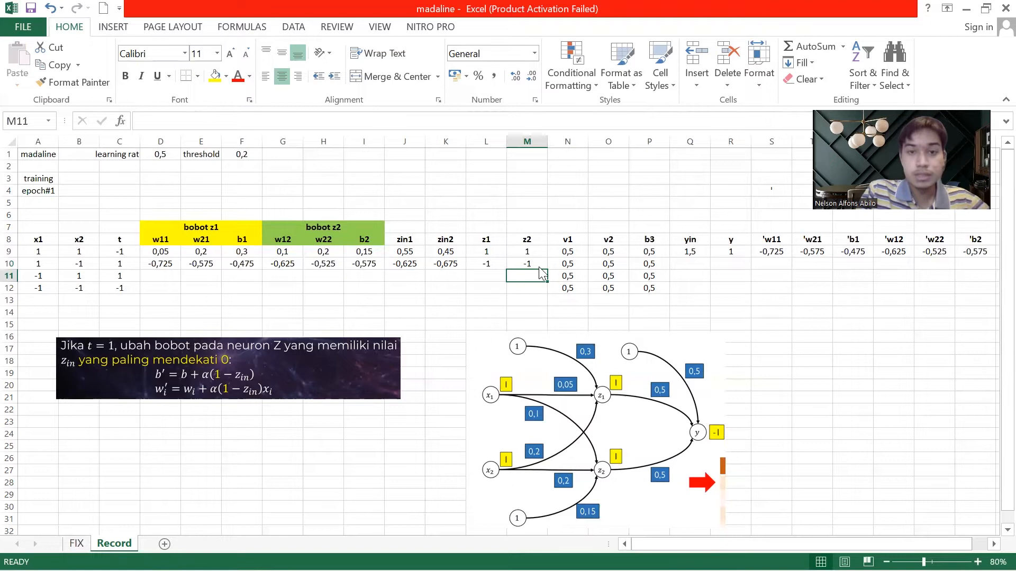
left_click(559, 268)
left_click_drag(559, 268, 645, 265)
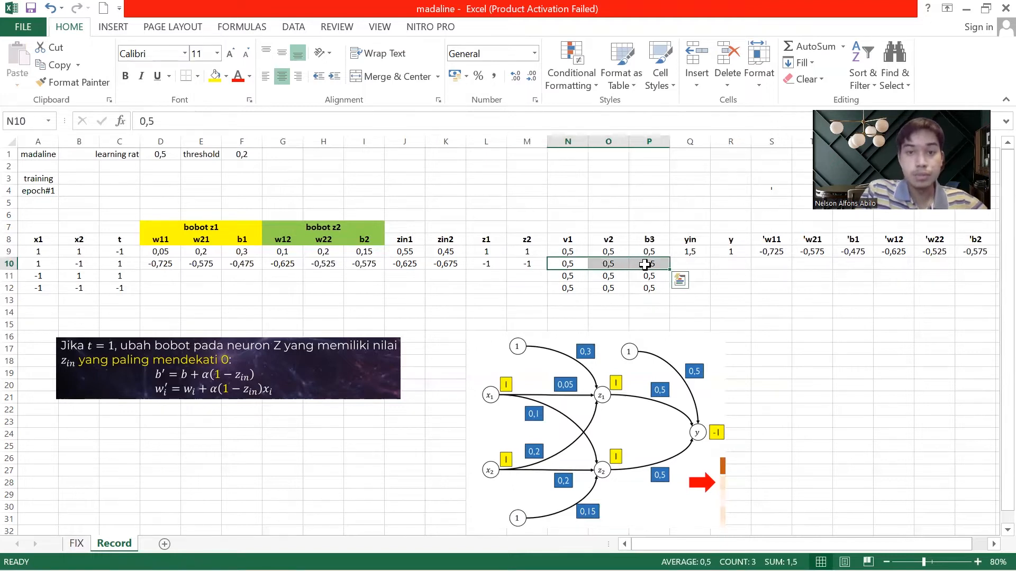
left_click(690, 264)
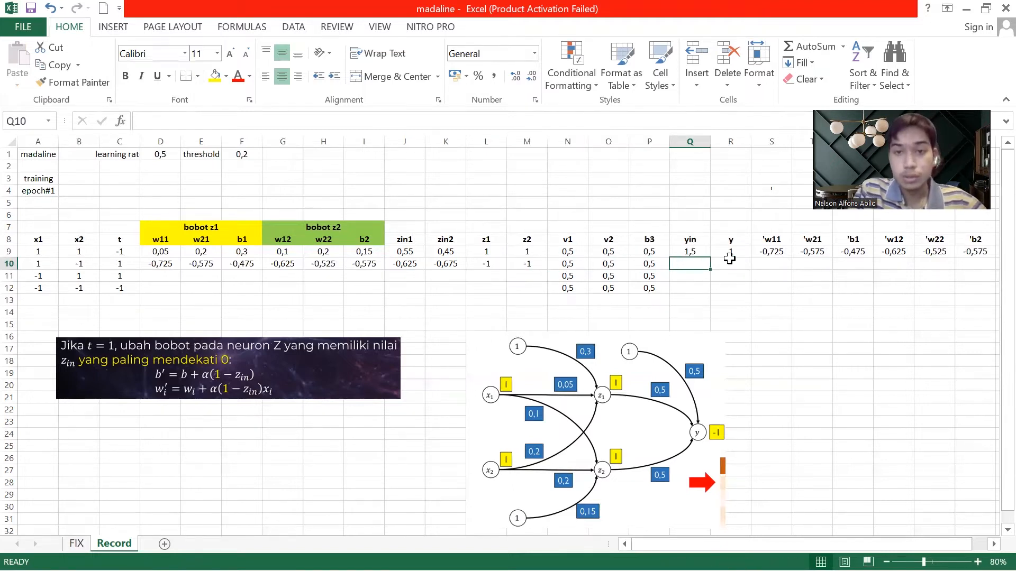
left_click(706, 252)
key("ctrl+c")
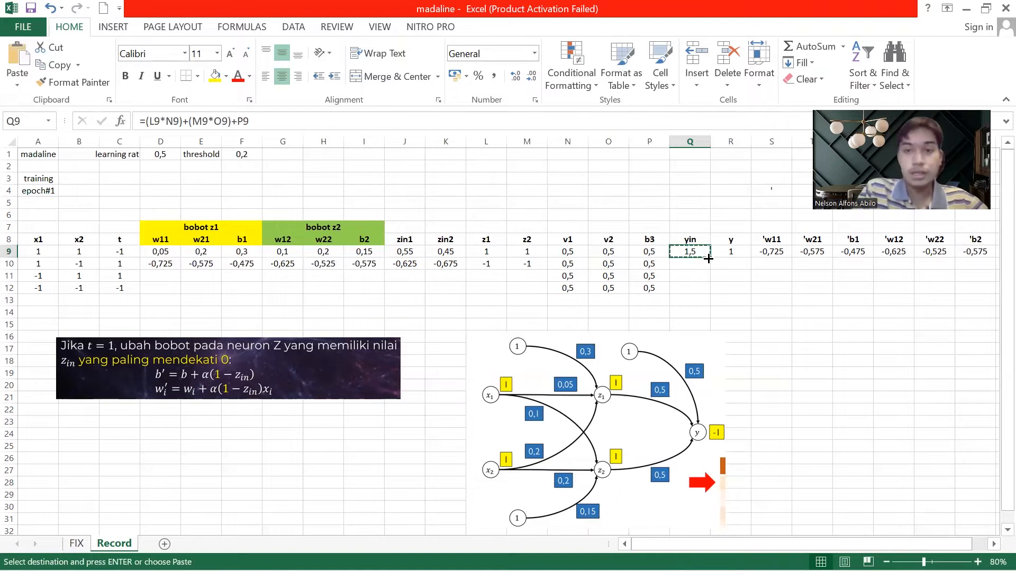
left_click(706, 264)
key("ctrl+v")
key("Right")
key("Right")
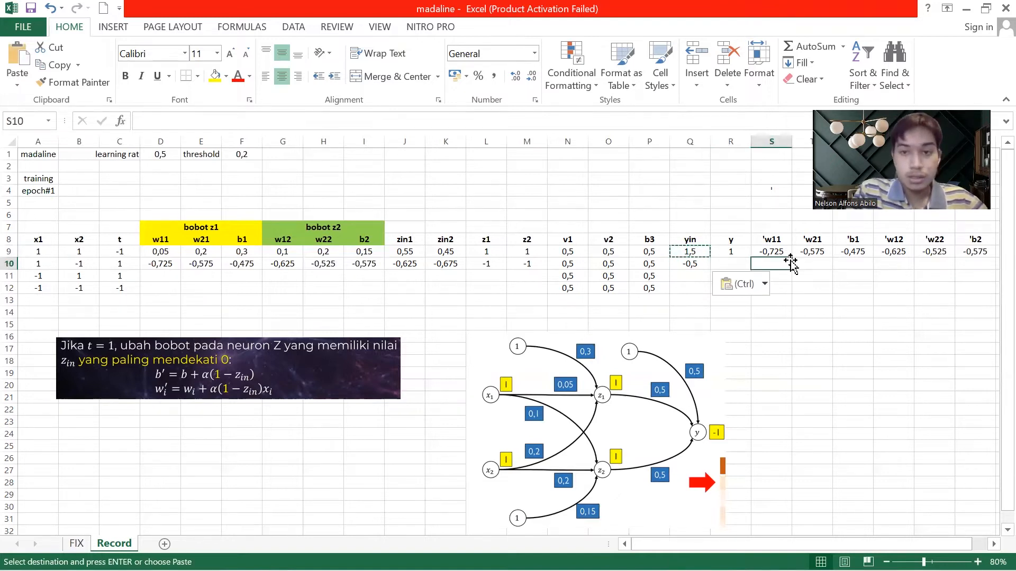
key("Escape")
left_click(687, 264)
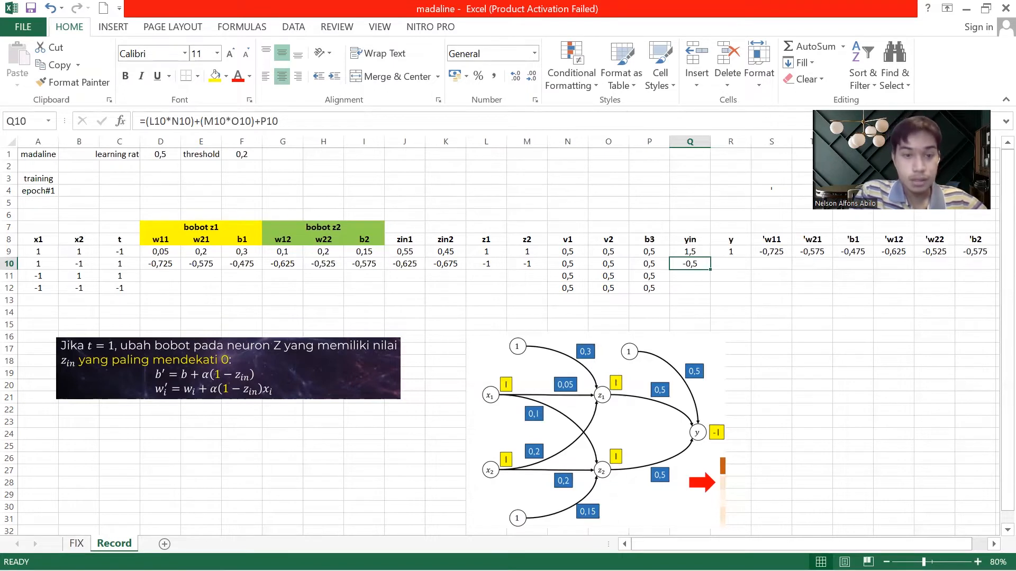
left_click(78, 544)
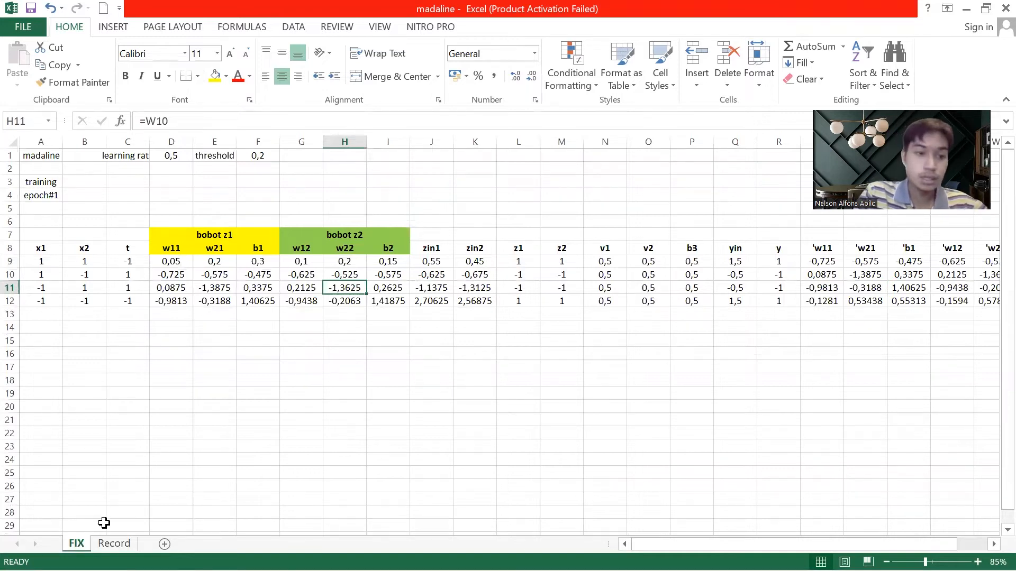
left_click(109, 544)
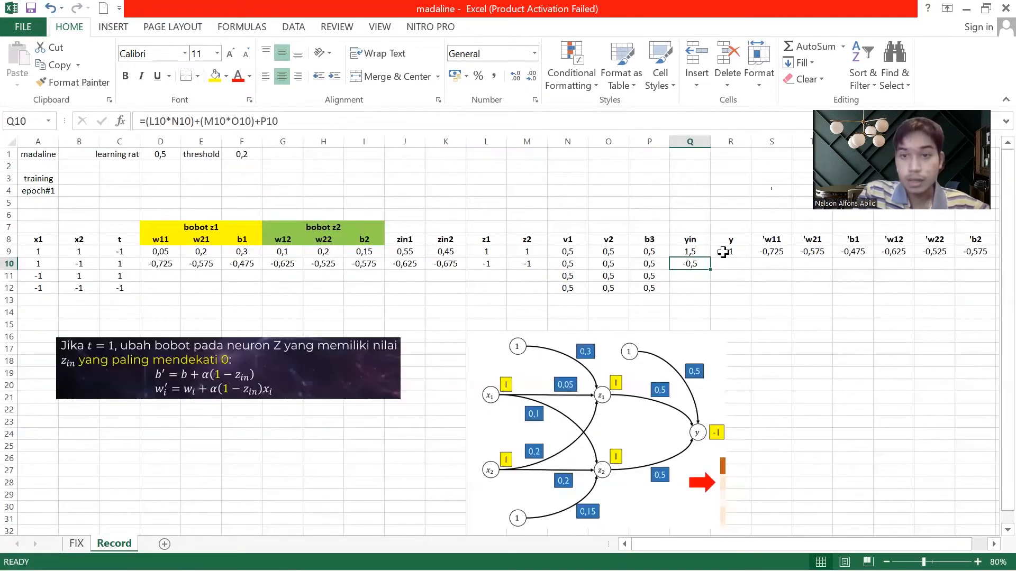
Copy the output activation formula for y from R9 into R10.
left_click(730, 251)
key("ctrl+c")
left_click(729, 265)
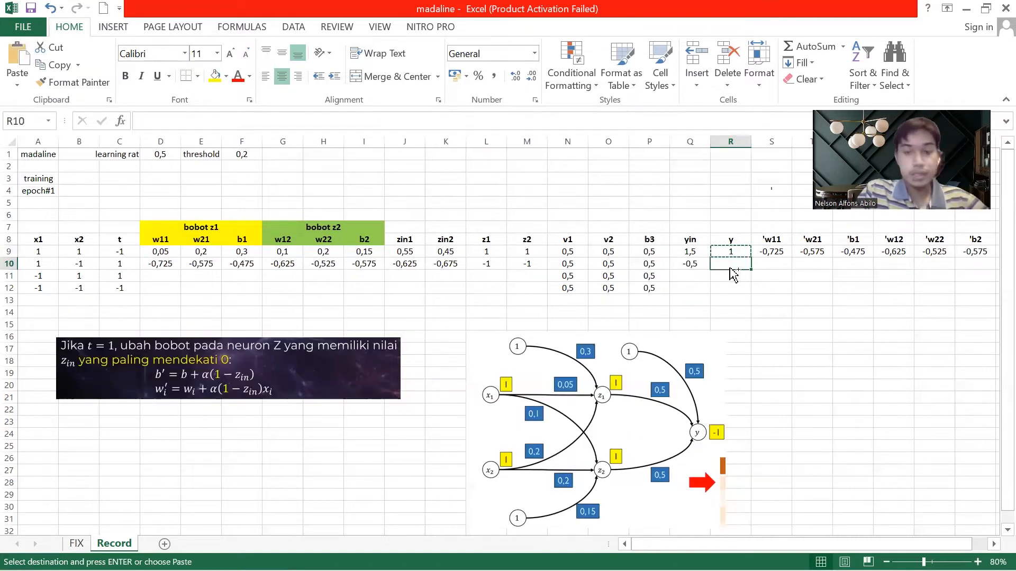
key("ctrl+v")
key("Escape")
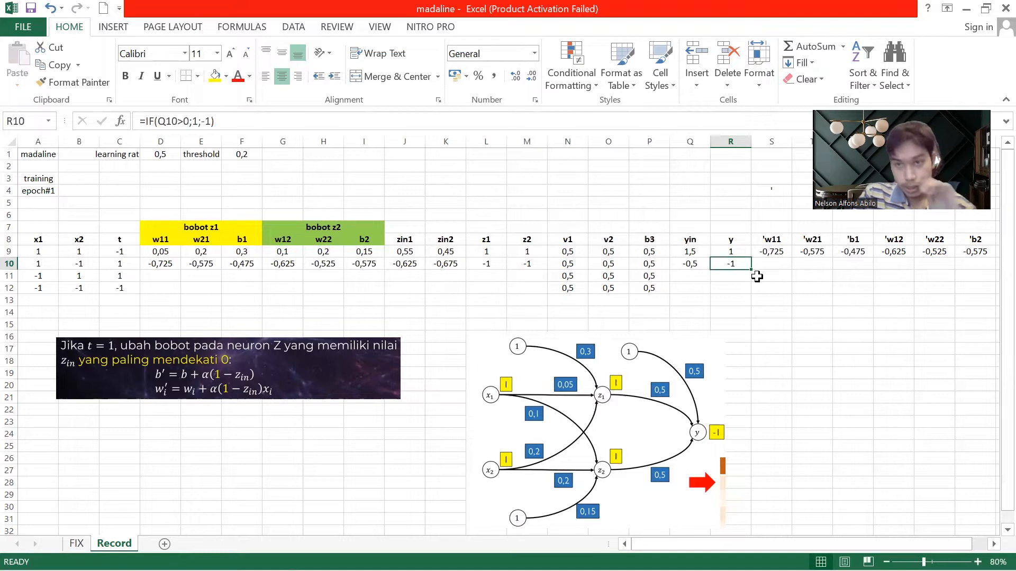
Copy the updated z1 weight and bias formulas from S9, T9 and U9 into the same columns of row 10.
left_click(784, 261)
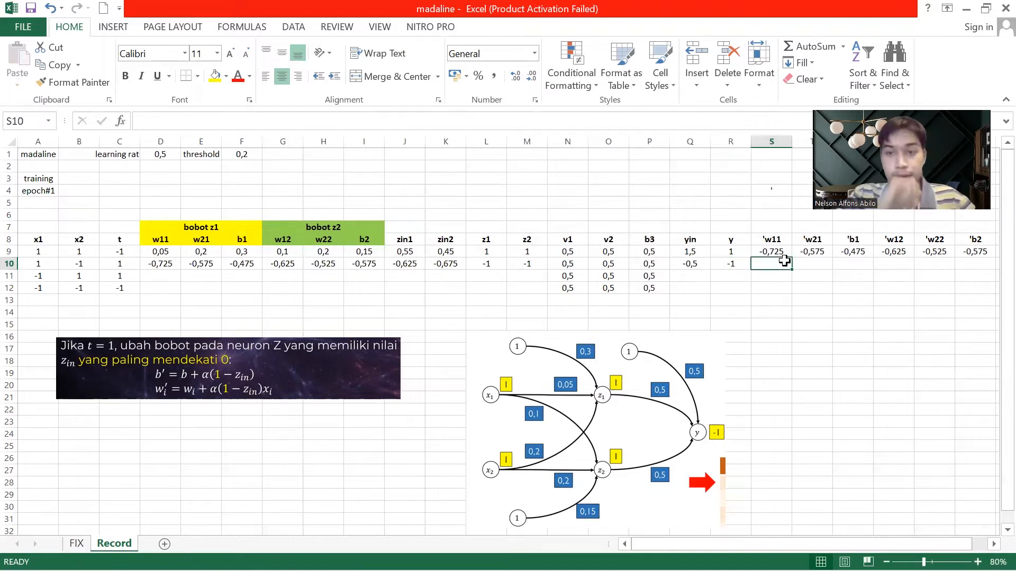
left_click(783, 253)
key("ctrl+c")
left_click(785, 264)
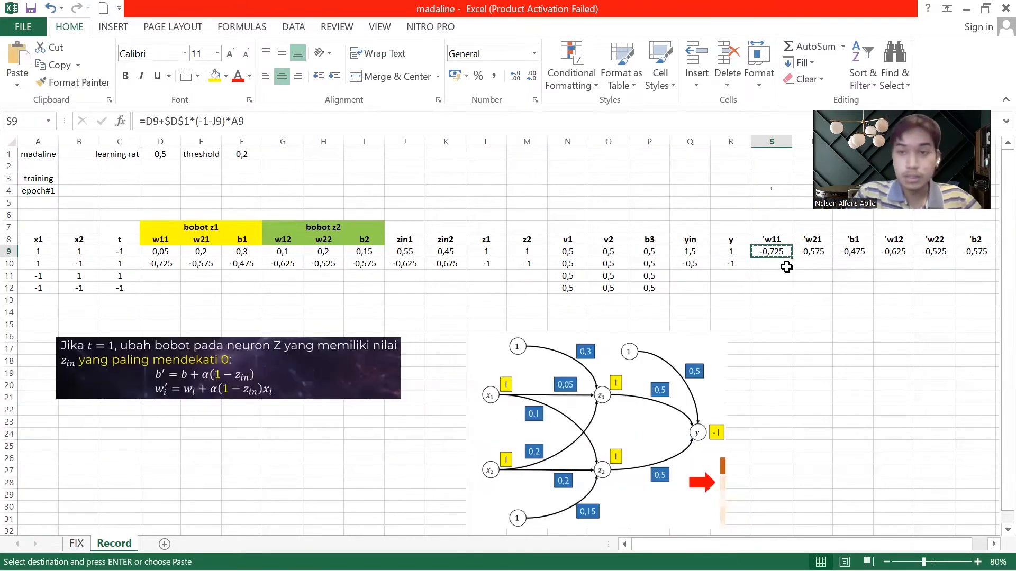
key("ctrl+v")
left_click(802, 250)
key("ctrl+c")
left_click(810, 264)
key("ctrl+v")
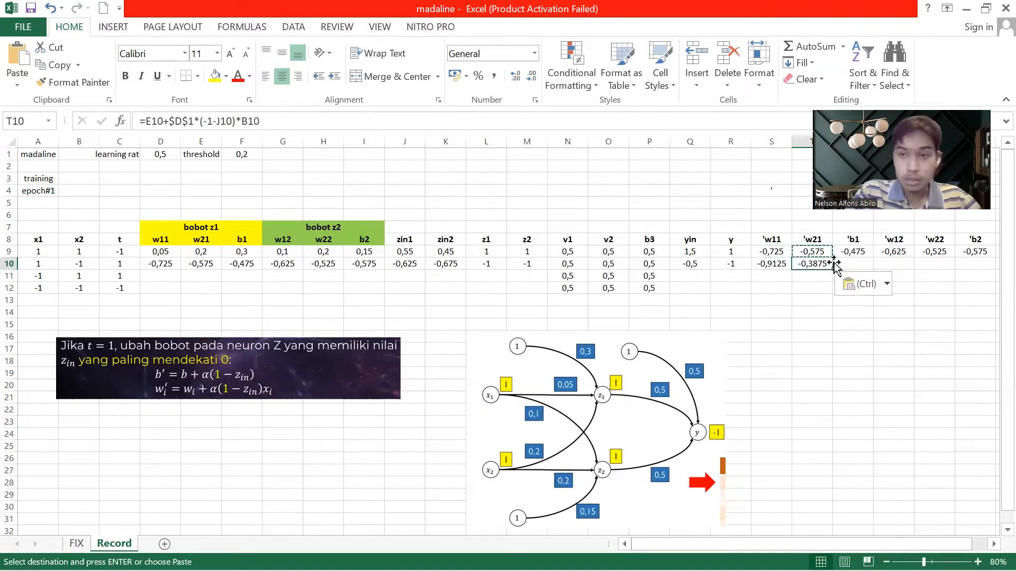
left_click(847, 250)
key("ctrl+c")
left_click(866, 264)
key("ctrl+v")
Copy the updated z2 weight and bias formulas from V9:X9 into V10:X10.
left_click_drag(894, 252, 985, 252)
key("ctrl+c")
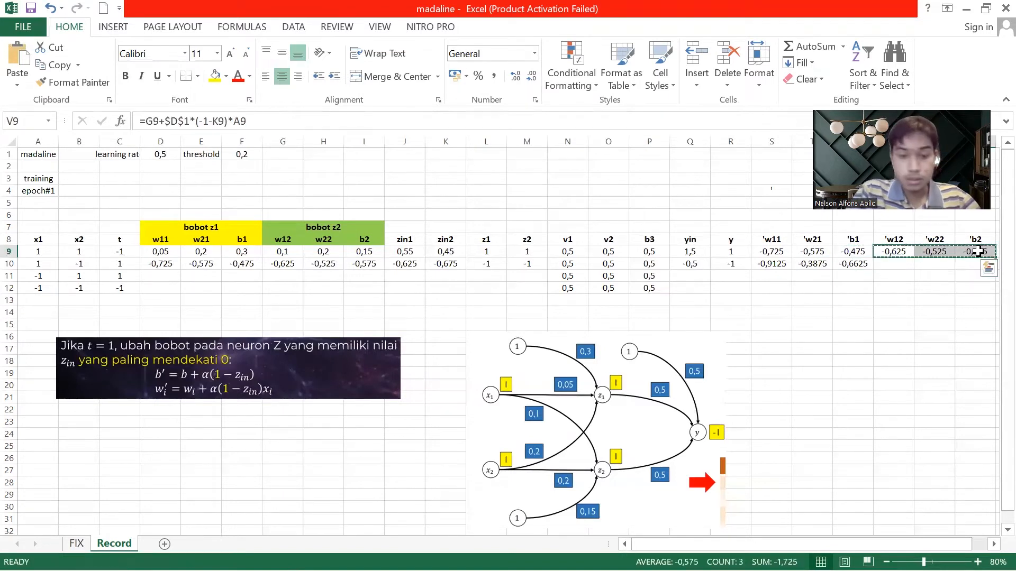
left_click_drag(894, 264, 976, 264)
key("ctrl+v")
key("Escape")
Edit the w11 update formula in S10 to =D10+$D$1*(1-J10)*A10, following the t = 1 rule.
left_click(762, 264)
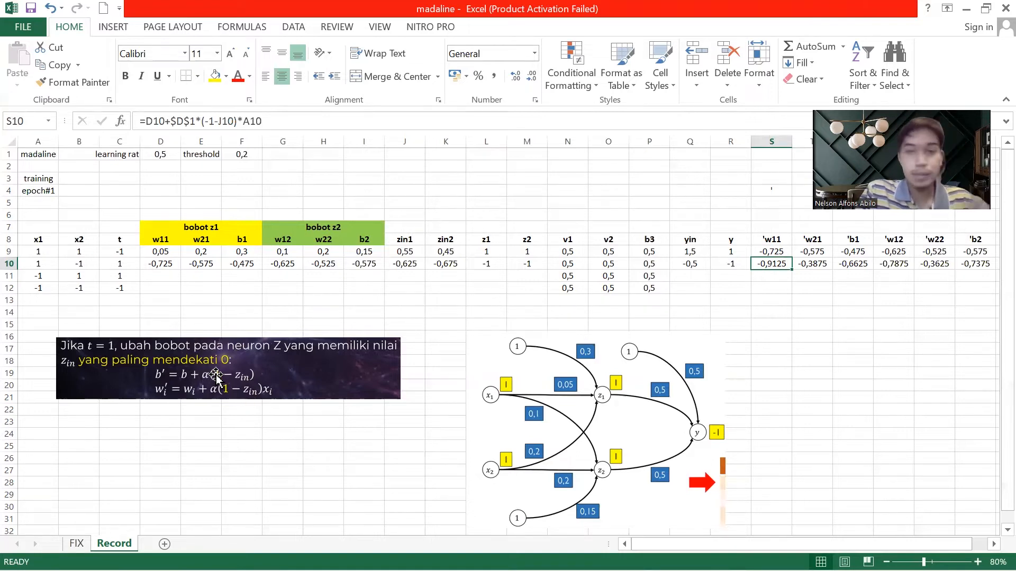
left_click(211, 122)
key("BackSpace")
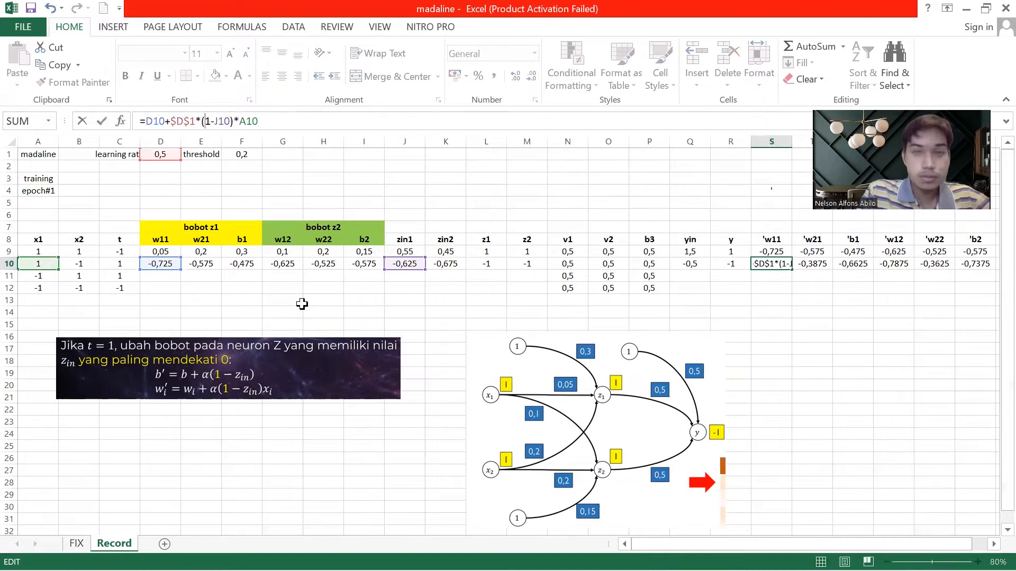
key("Return")
left_click(774, 263)
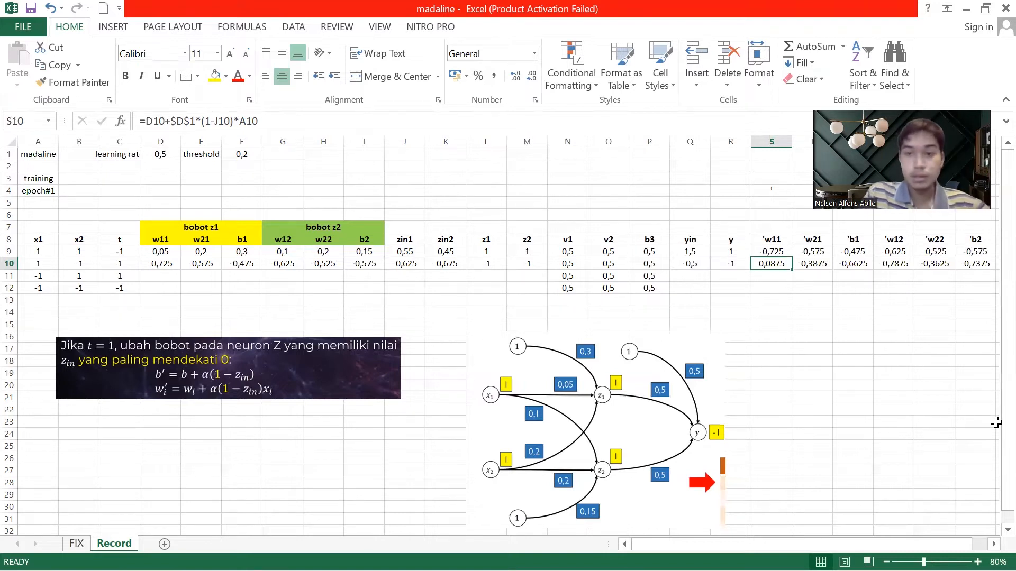
Check the second row's updated w11 against the FIX sheet, and return to the Record sheet.
key("Down")
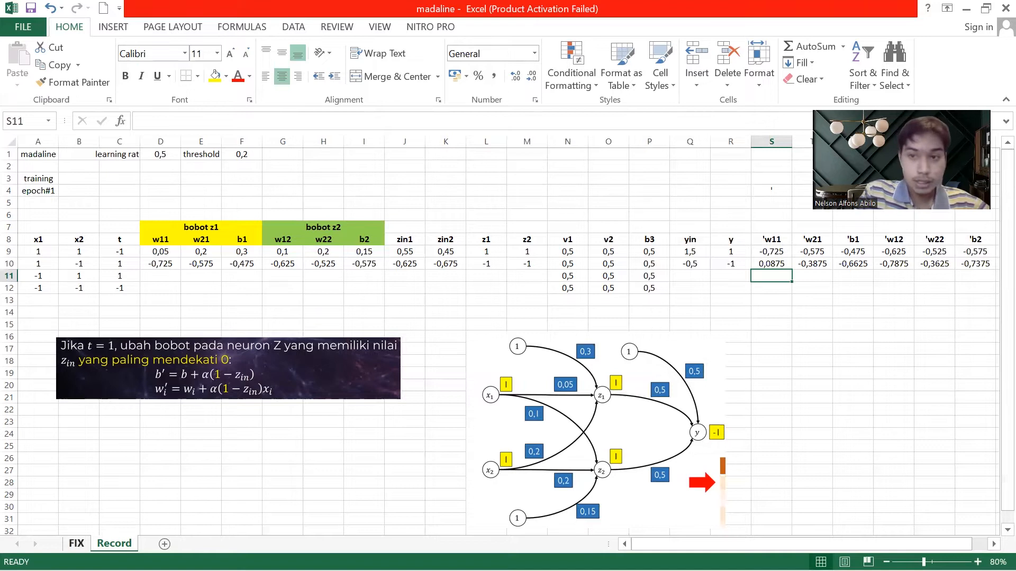
left_click(76, 545)
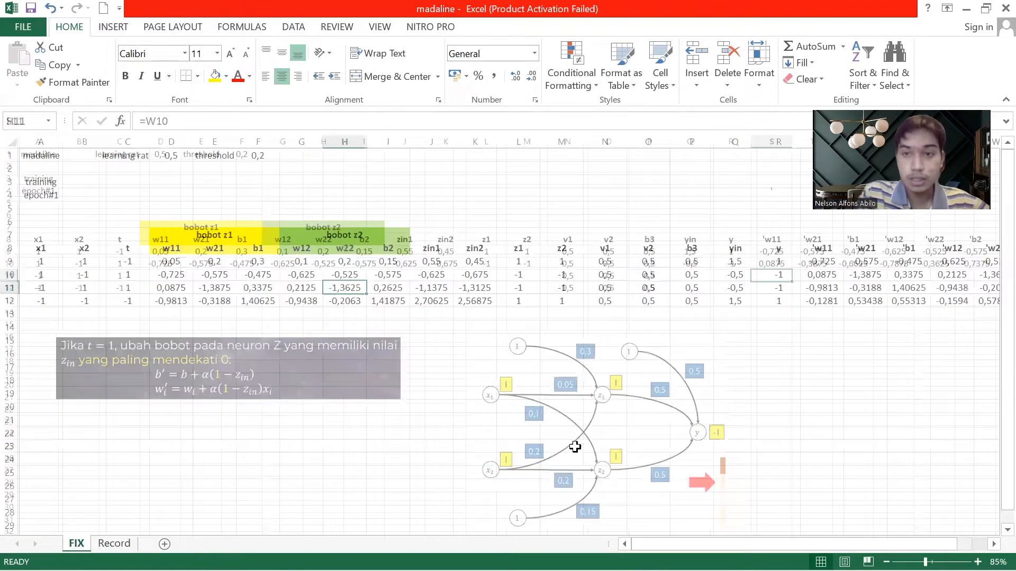
left_click_drag(804, 543, 838, 542)
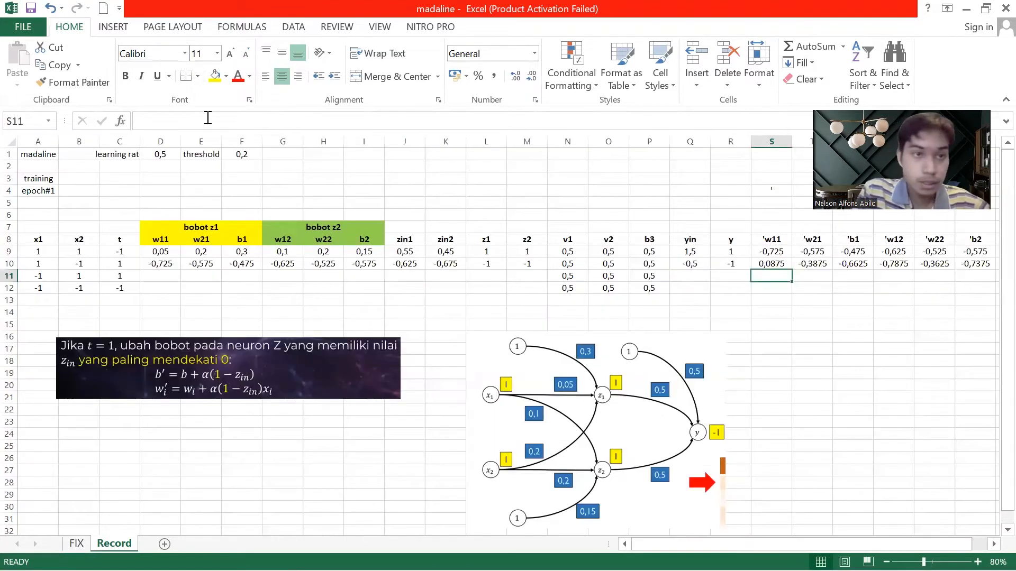
Edit the w21 and b1 update formulas in T10 and U10 to use (1-J10) as the error term.
key("Up")
key("Right")
left_click(208, 120)
key("BackSpace")
key("Return")
left_click(858, 267)
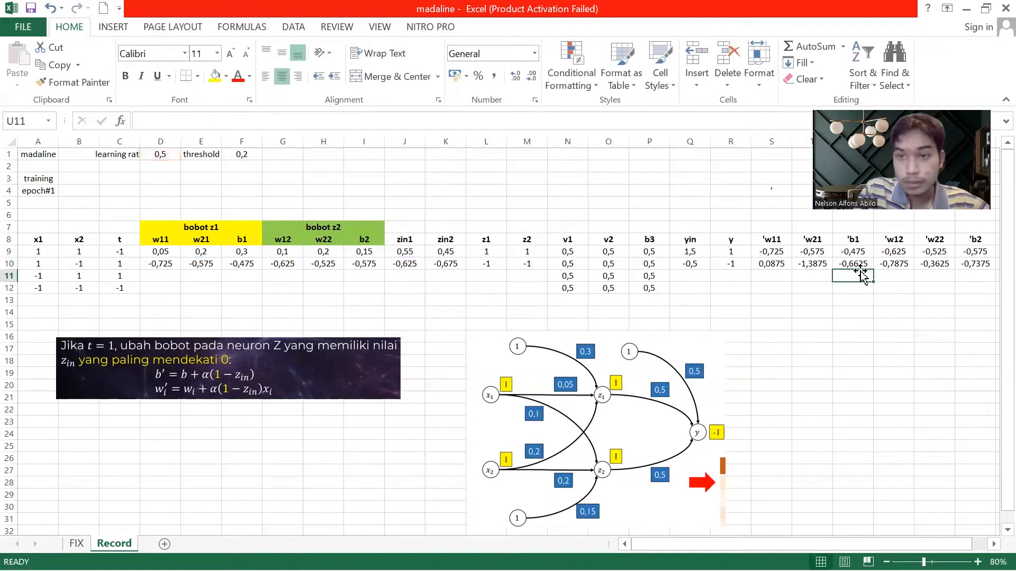
left_click(201, 121)
key("BackSpace")
key("Return")
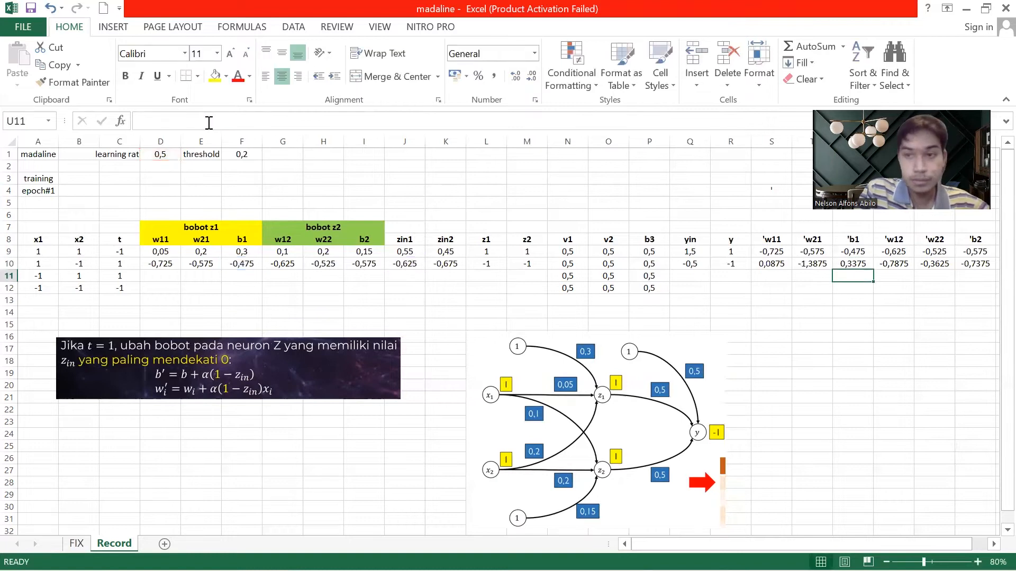
Edit the w12 and w22 update formulas in V10 and W10 to use (1-K10) as the error term.
left_click(904, 266)
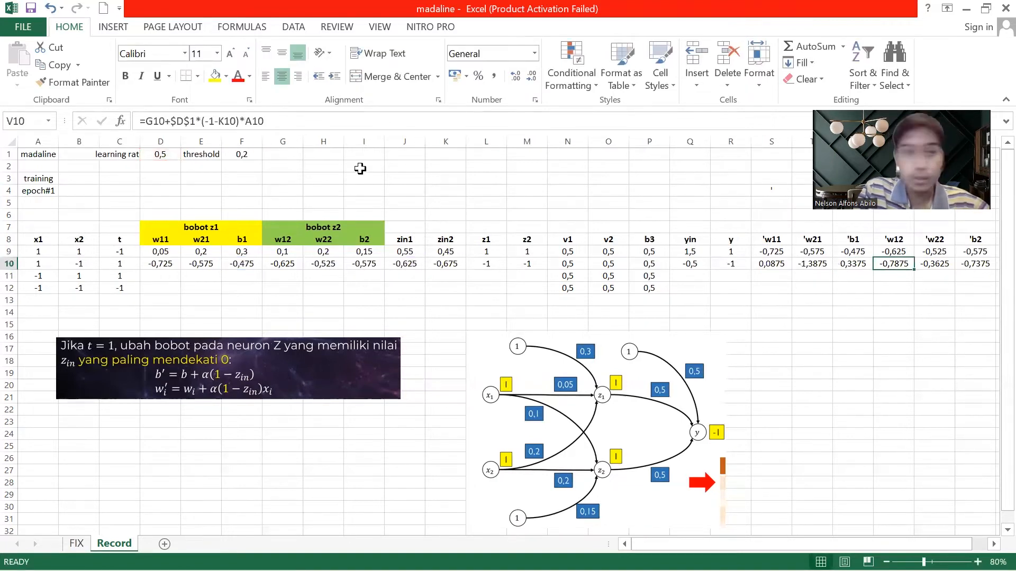
left_click(205, 122)
key("BackSpace")
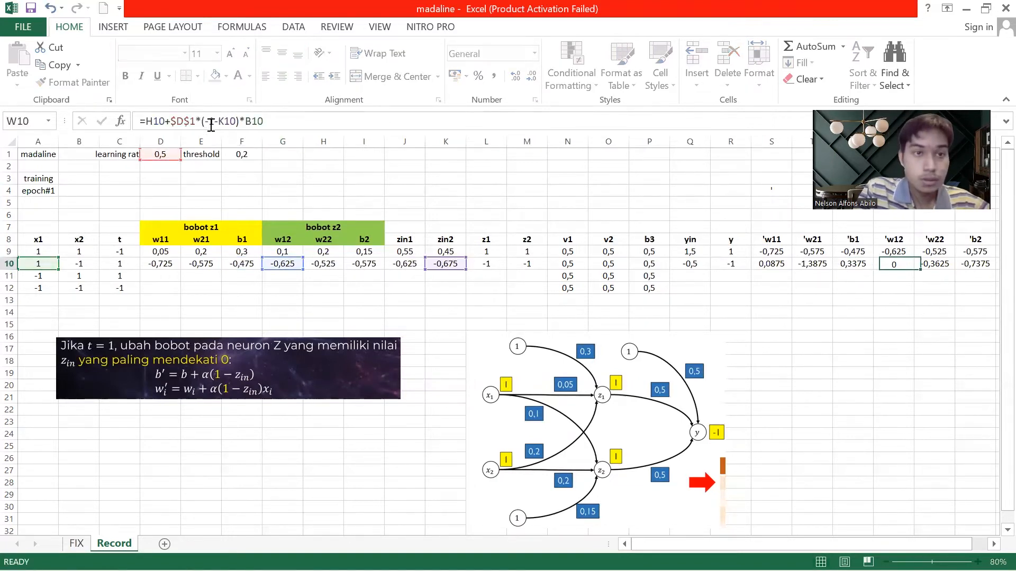
key("Tab")
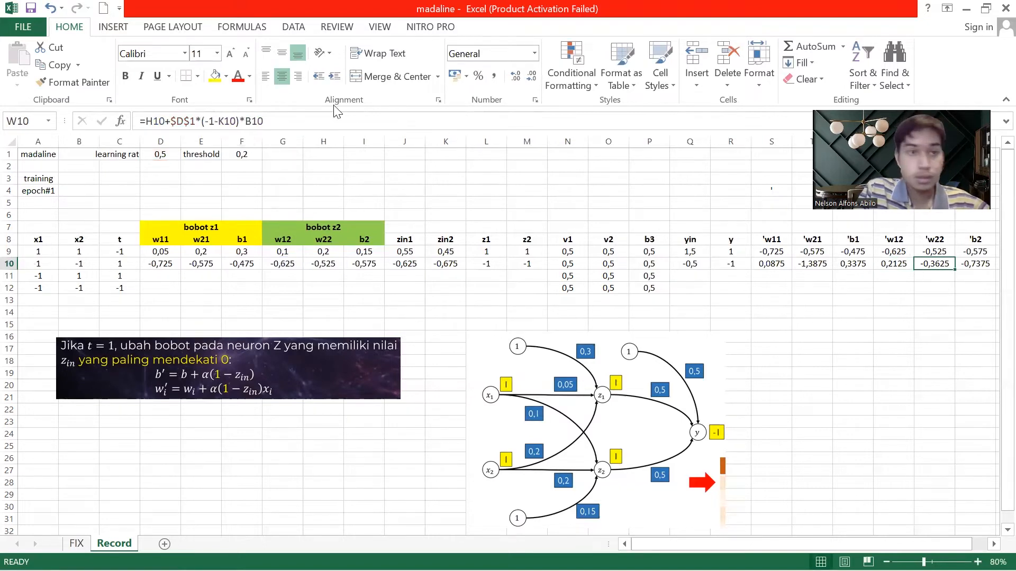
left_click(208, 122)
key("BackSpace")
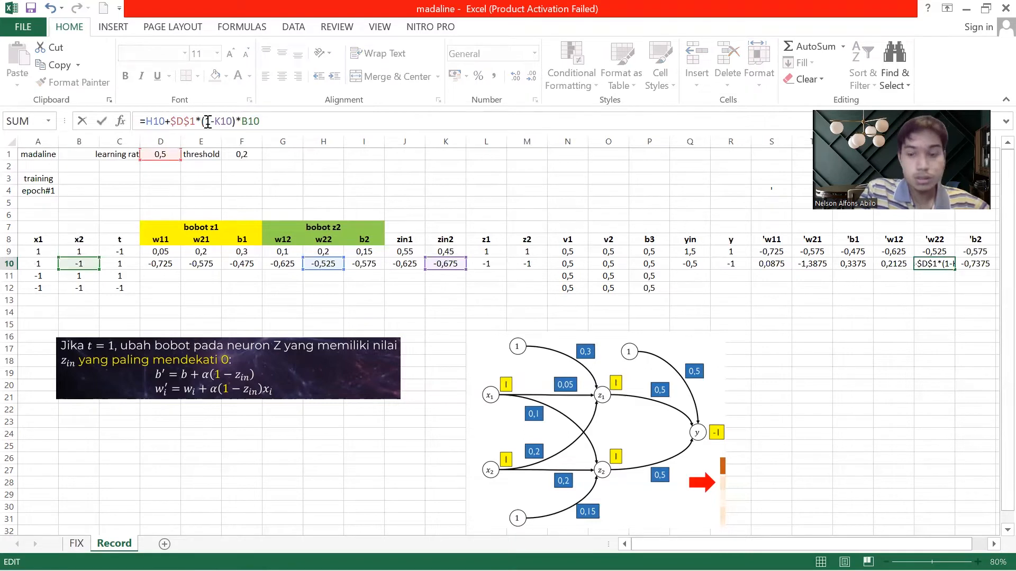
key("Return")
Edit the b2 update formula in X10 to =I10+$D$1*(1-K10).
left_click(968, 262)
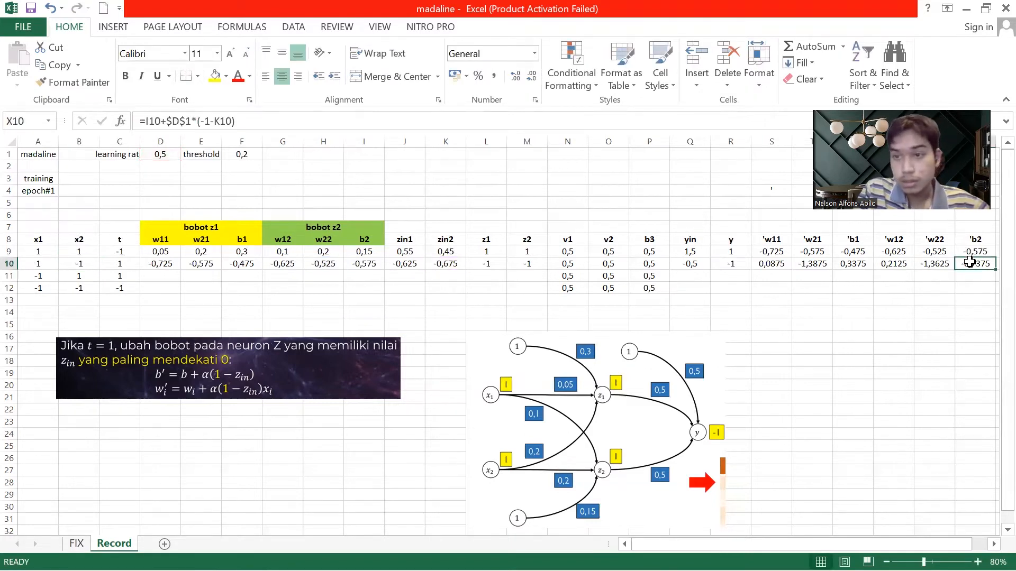
left_click(206, 122)
key("BackSpace")
key("Return")
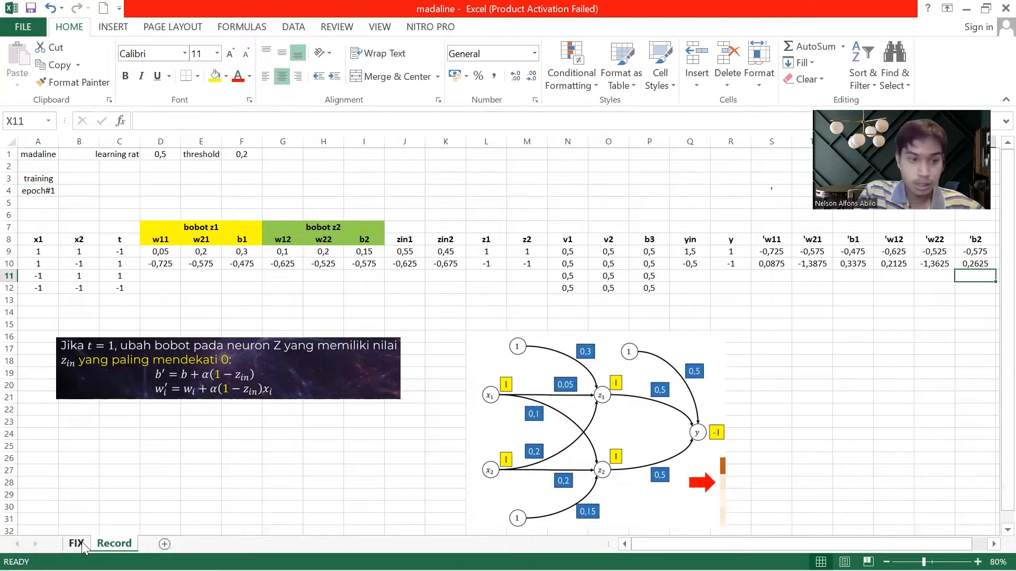
Compare the second row's updated weights and biases with the FIX sheet, and return to the Record sheet.
left_click(76, 543)
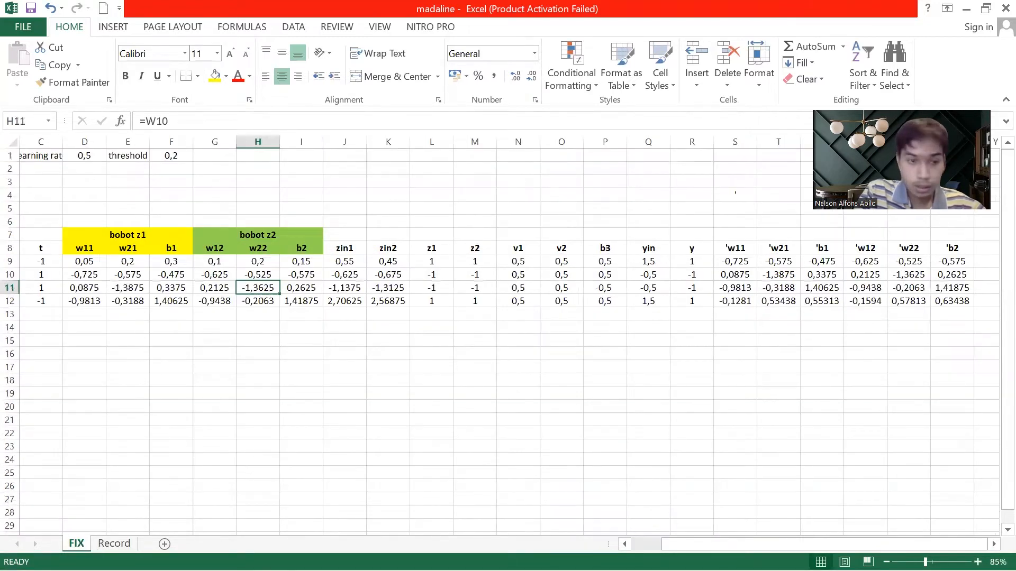
left_click(111, 544)
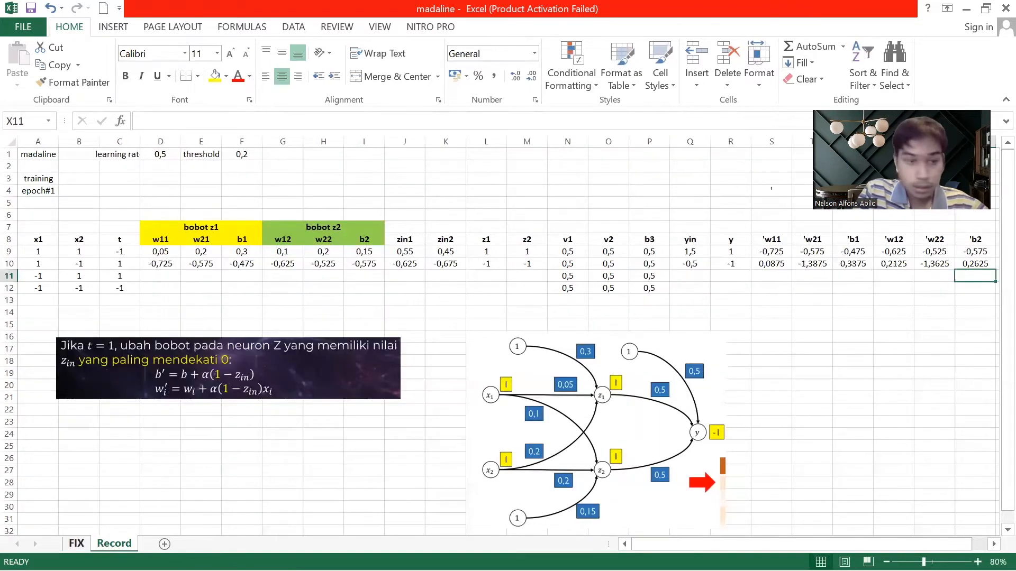
left_click(76, 544)
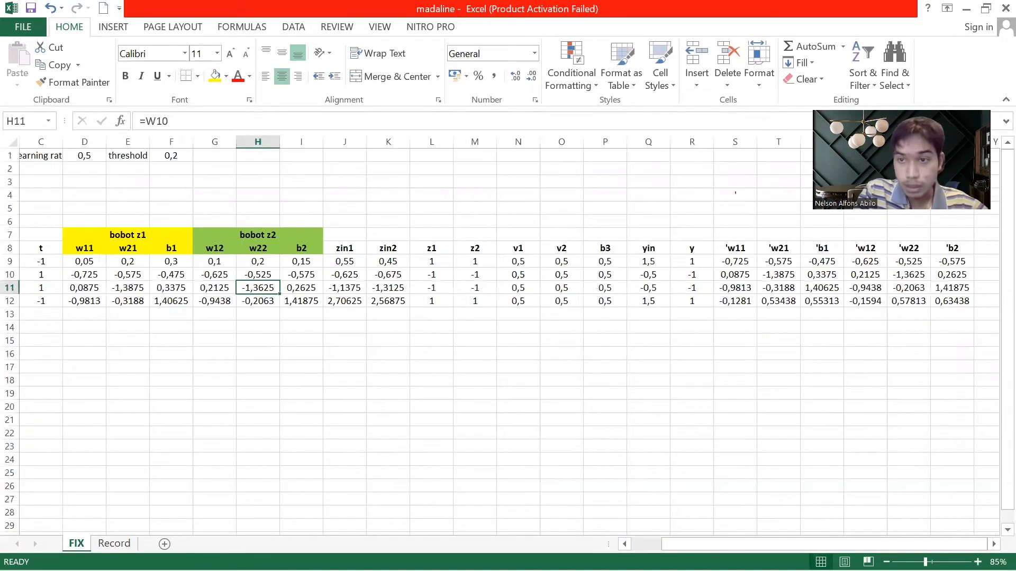
left_click(102, 544)
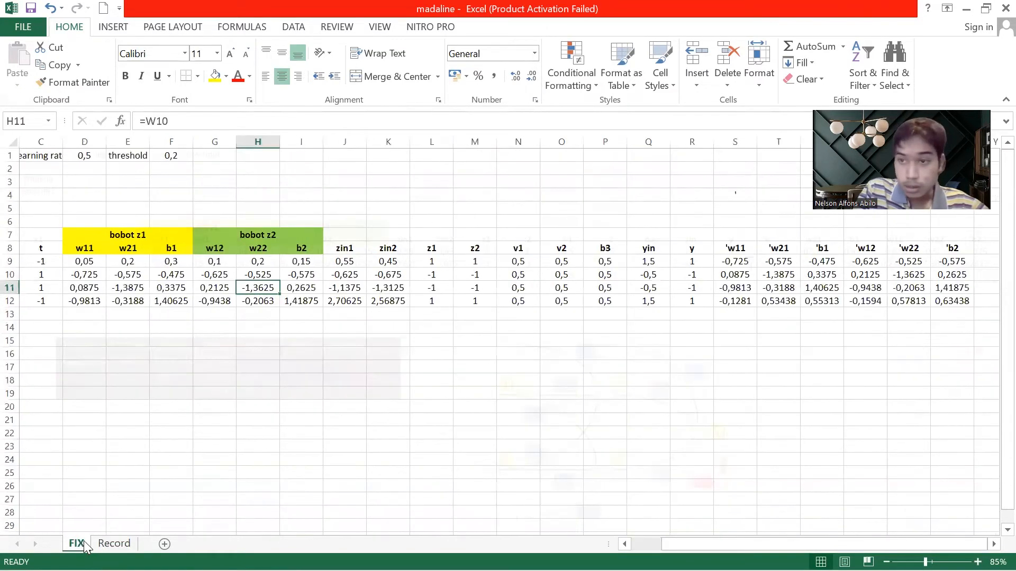
left_click(112, 544)
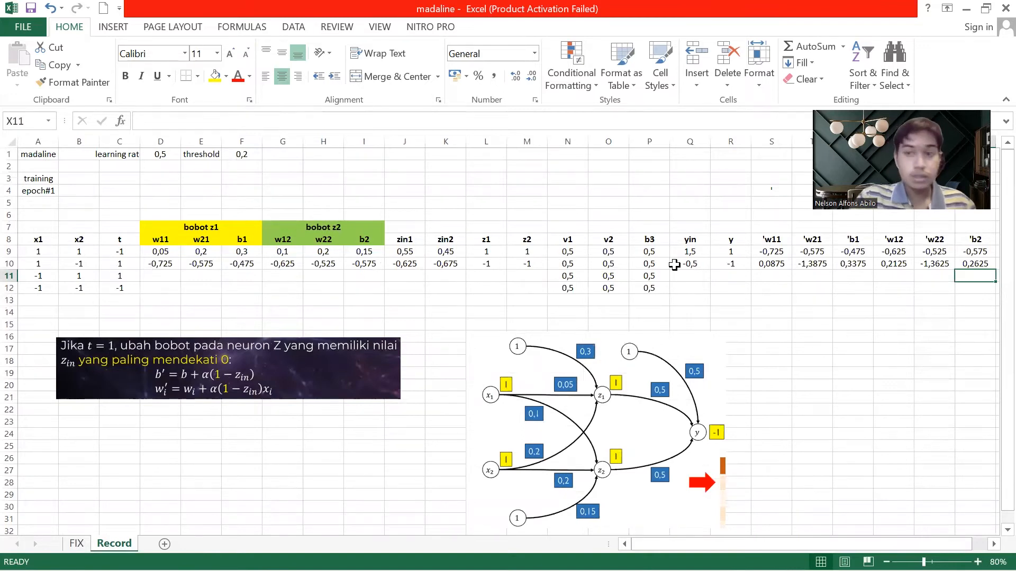
Copy the weight and bias references from D10:I10 into the third row, D11:I11.
left_click_drag(153, 263, 368, 261)
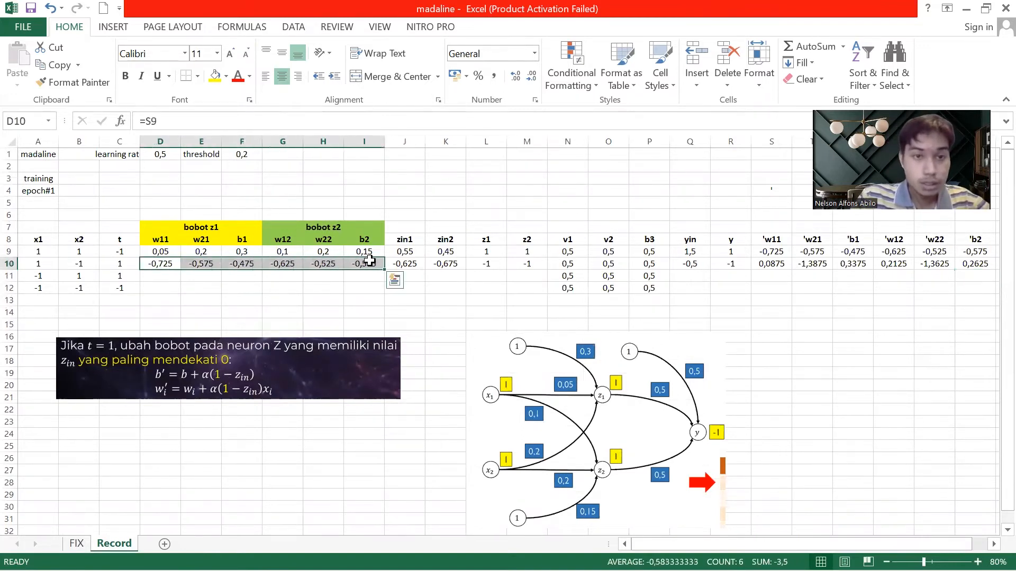
key("ctrl+c")
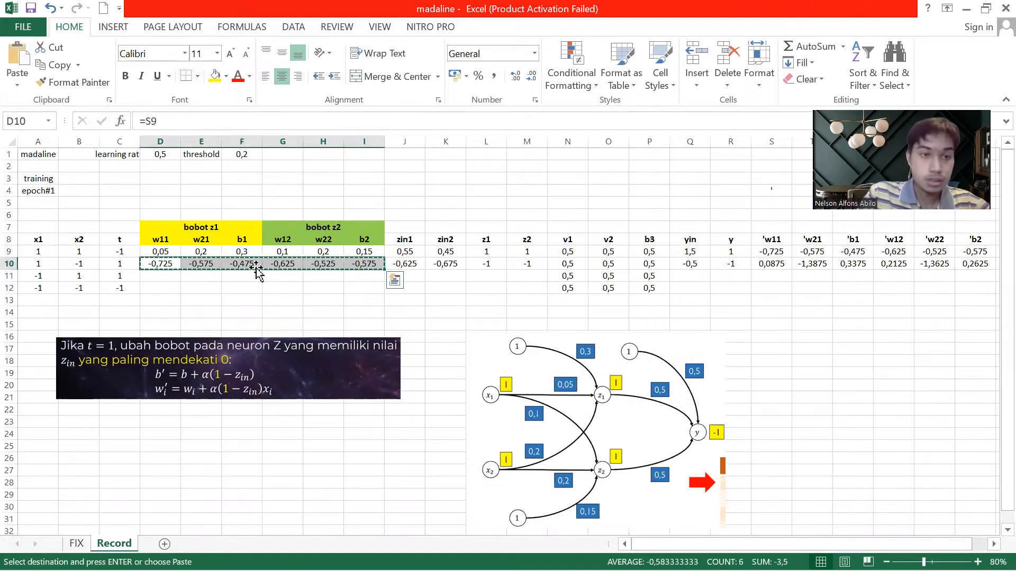
left_click(159, 276)
key("ctrl+v")
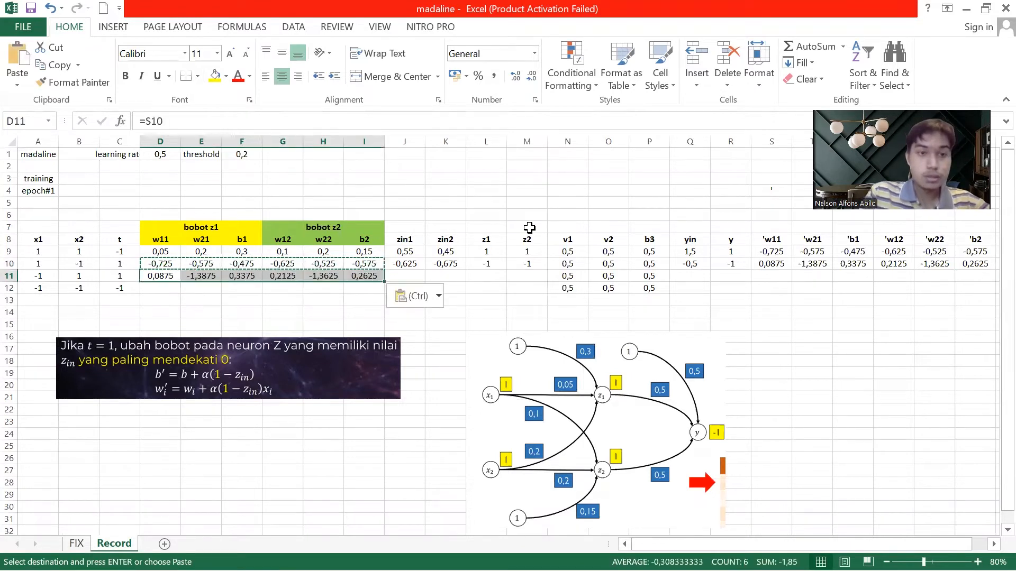
key("Escape")
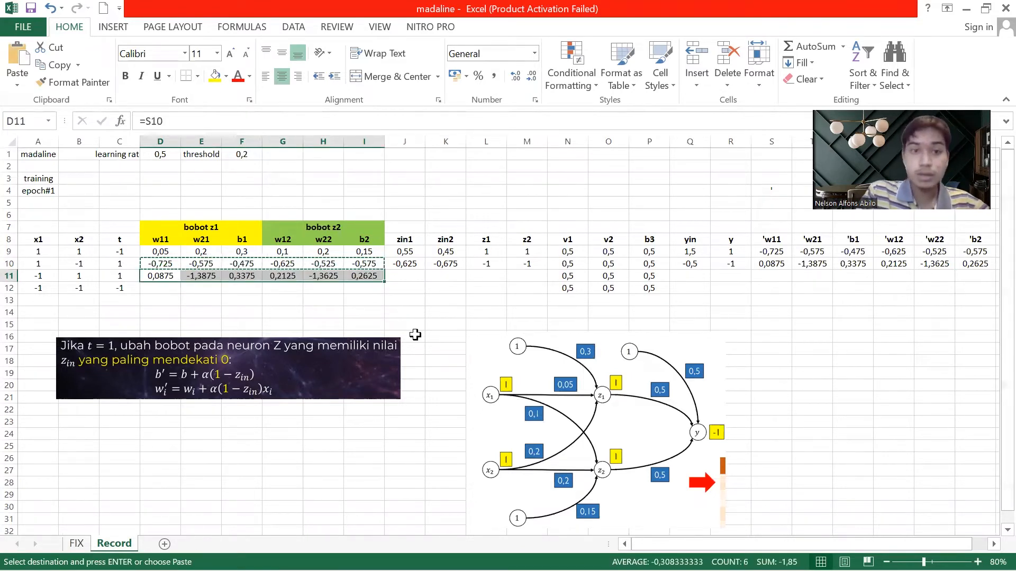
Copy the zin1 and zin2 formulas from J10 and K10 into J11 and K11, and compare the results with the FIX sheet.
left_click(416, 275)
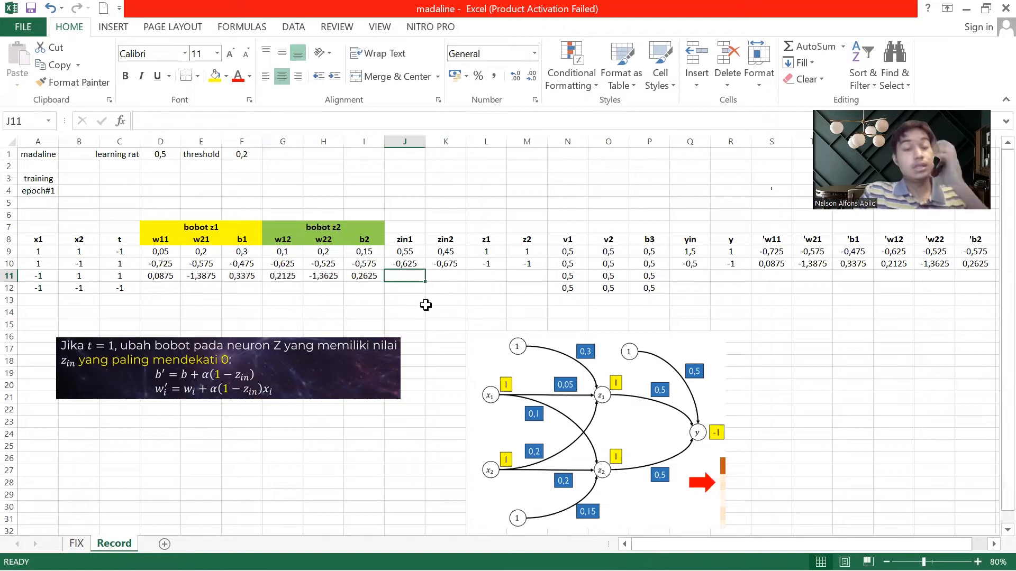
left_click(409, 262)
key("ctrl+c")
left_click(414, 279)
key("ctrl+v")
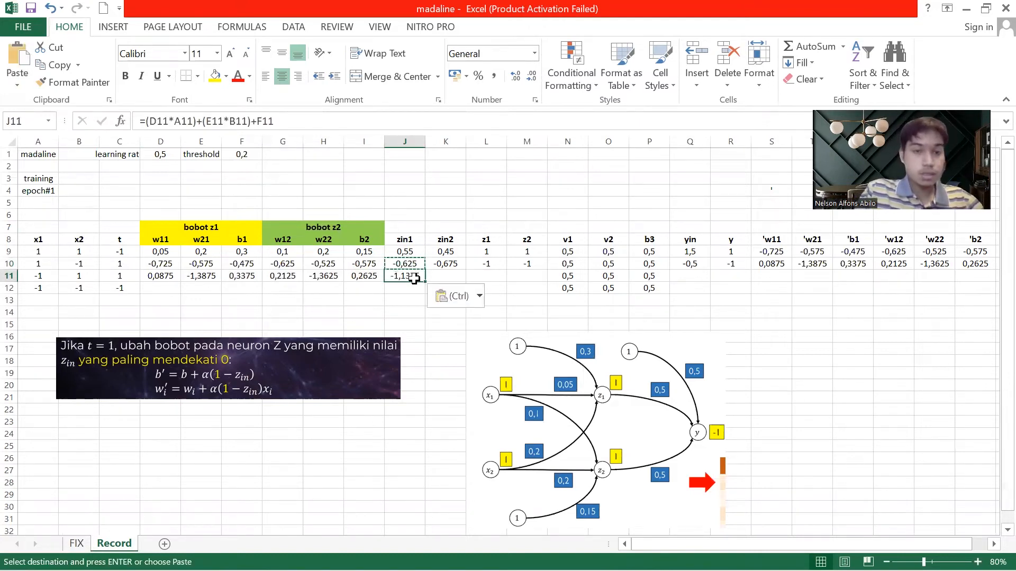
left_click(450, 264)
key("ctrl+c")
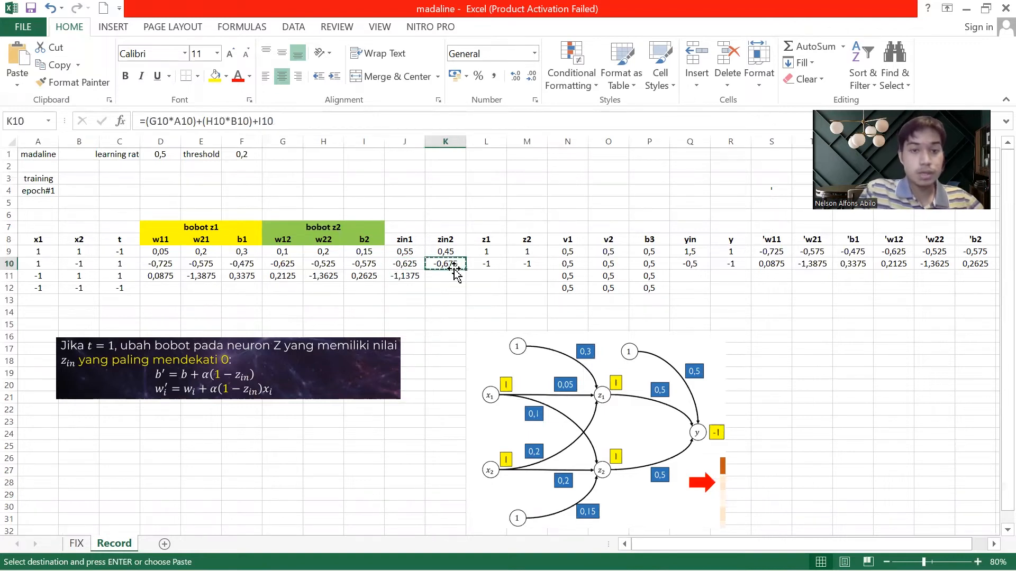
left_click(454, 276)
key("ctrl+v")
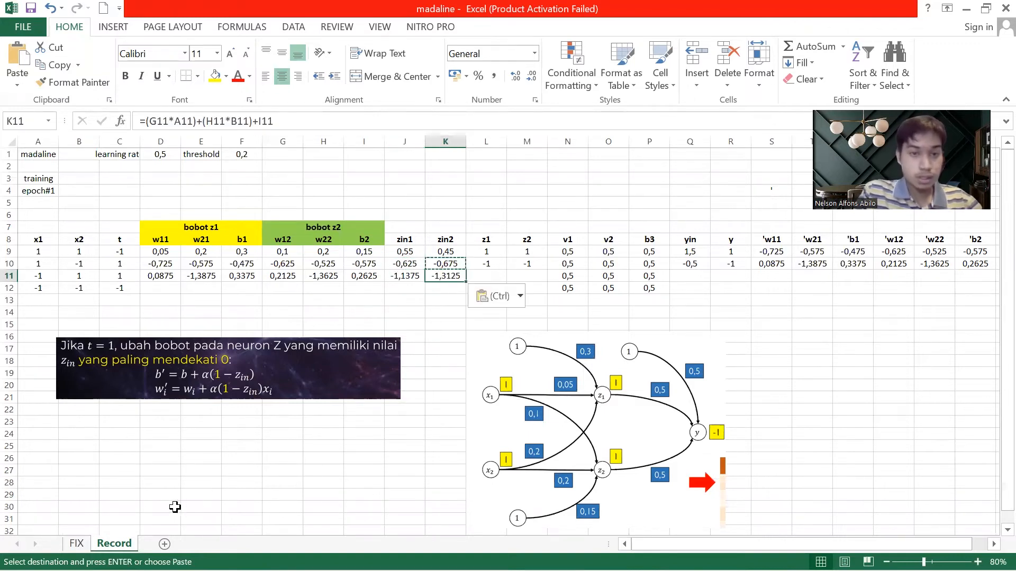
left_click(77, 543)
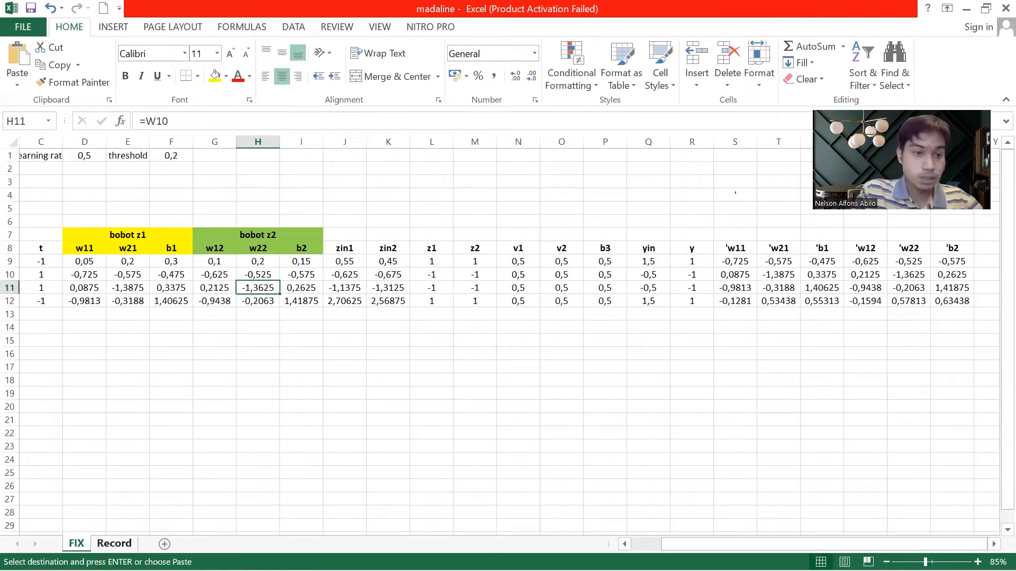
left_click(114, 544)
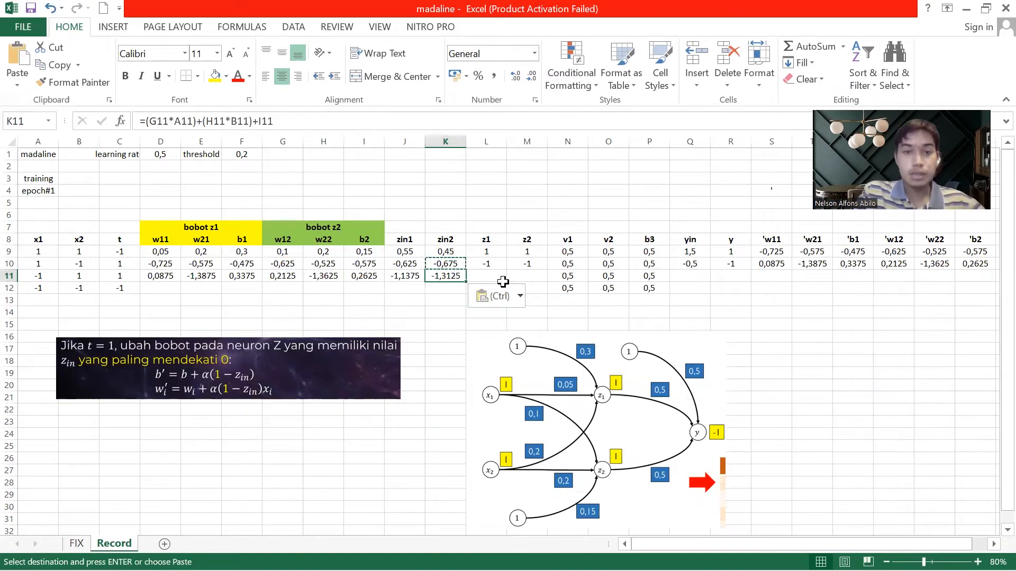
key("Escape")
Copy the z1 and z2 activation formulas from L10:M10 into L11:M11.
left_click_drag(491, 265, 526, 275)
key("ctrl+c")
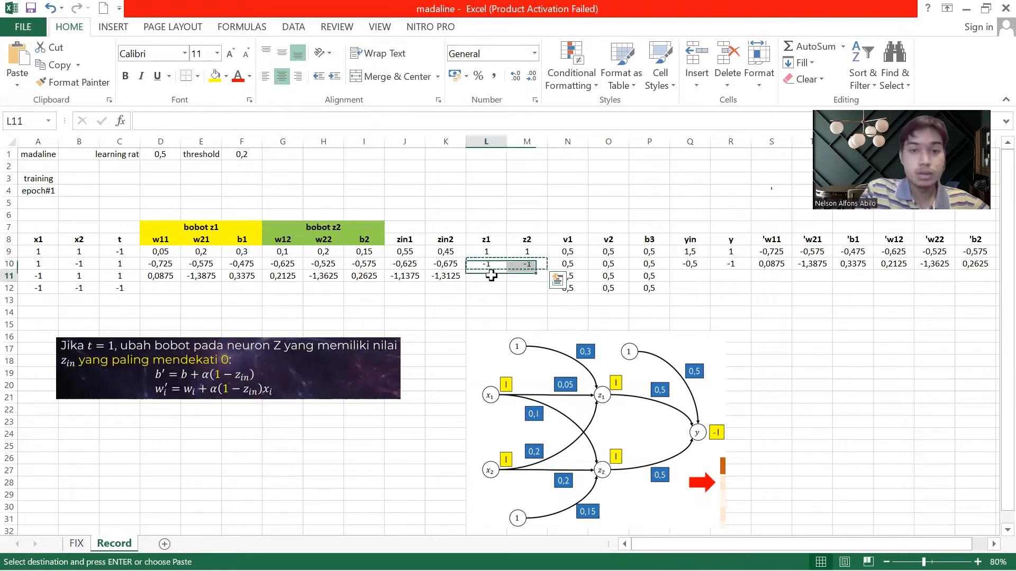
key("ctrl+v")
key("Escape")
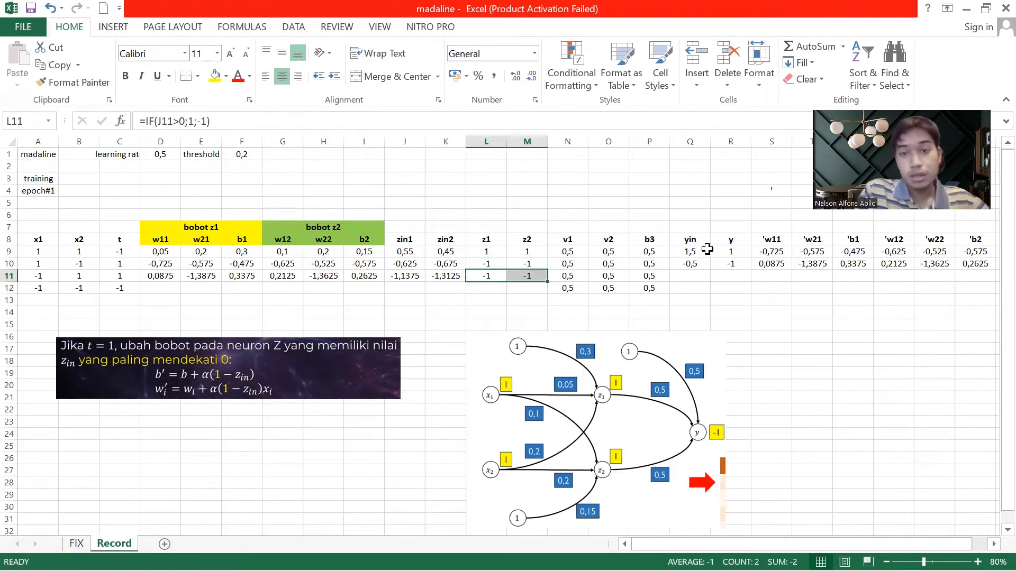
Copy the yin formula from Q10 into Q11 and check the result against the FIX sheet.
left_click(686, 276)
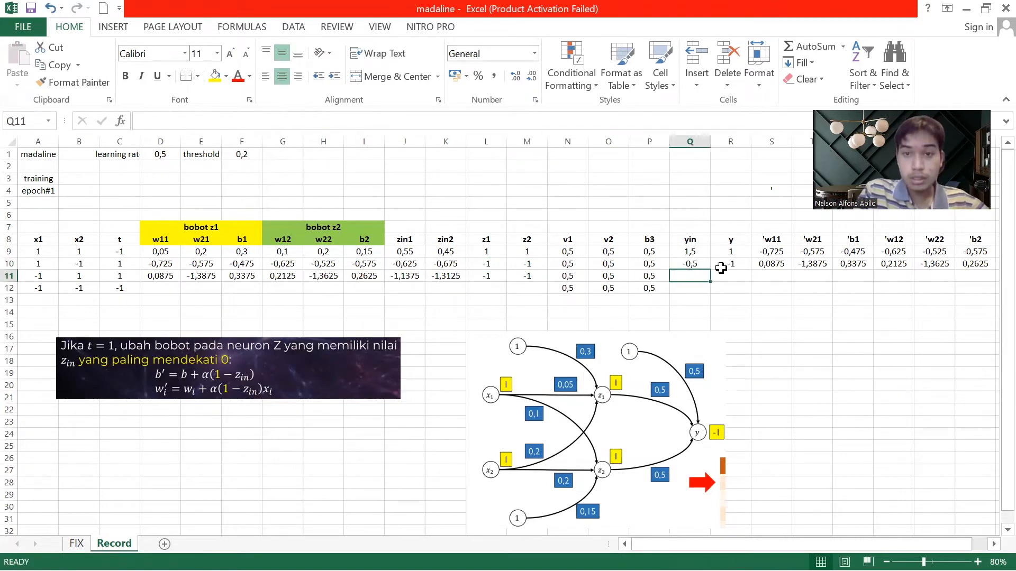
left_click(694, 264)
key("ctrl+c")
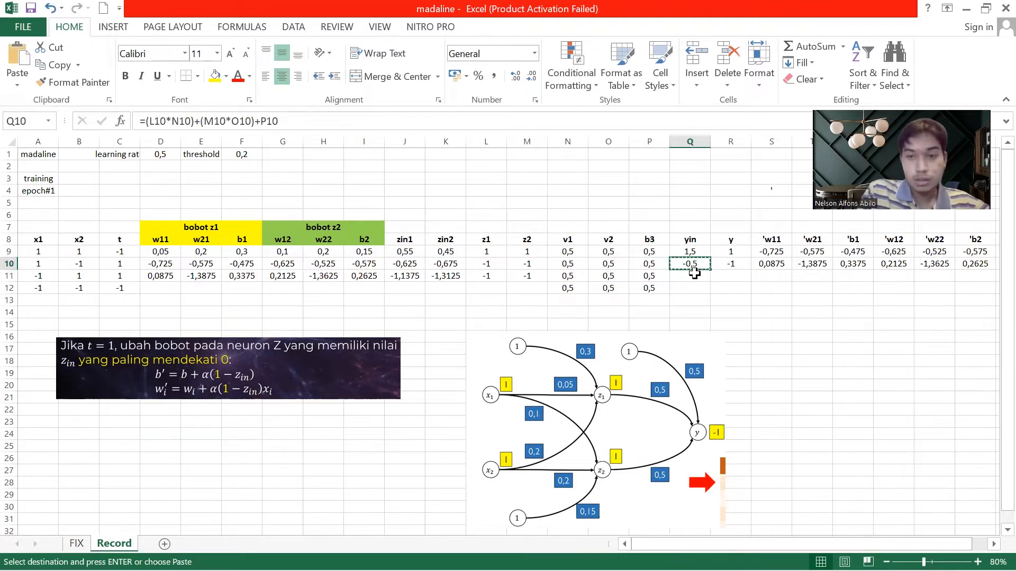
left_click(694, 273)
key("ctrl+v")
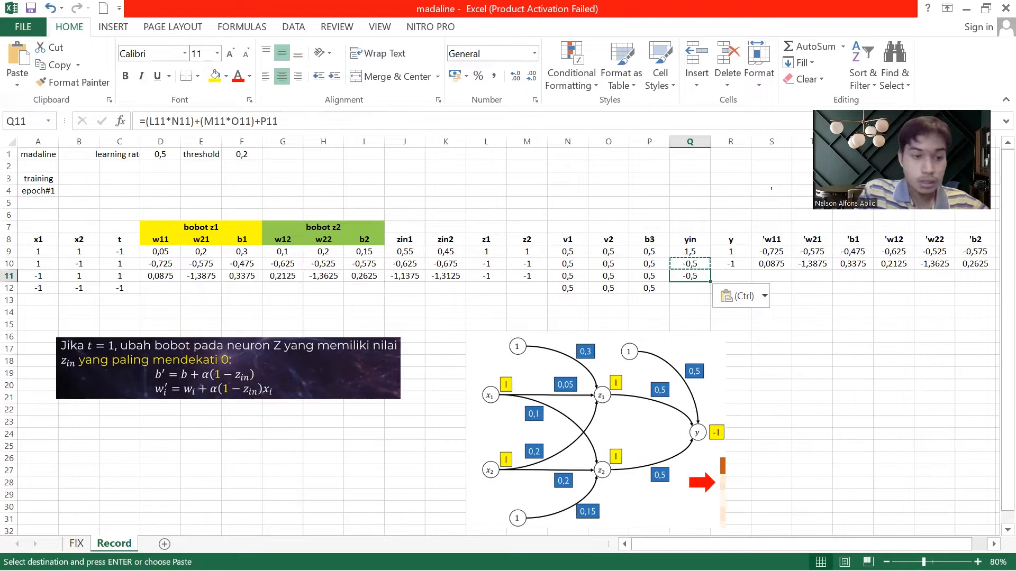
key("ctrl+Page_Up")
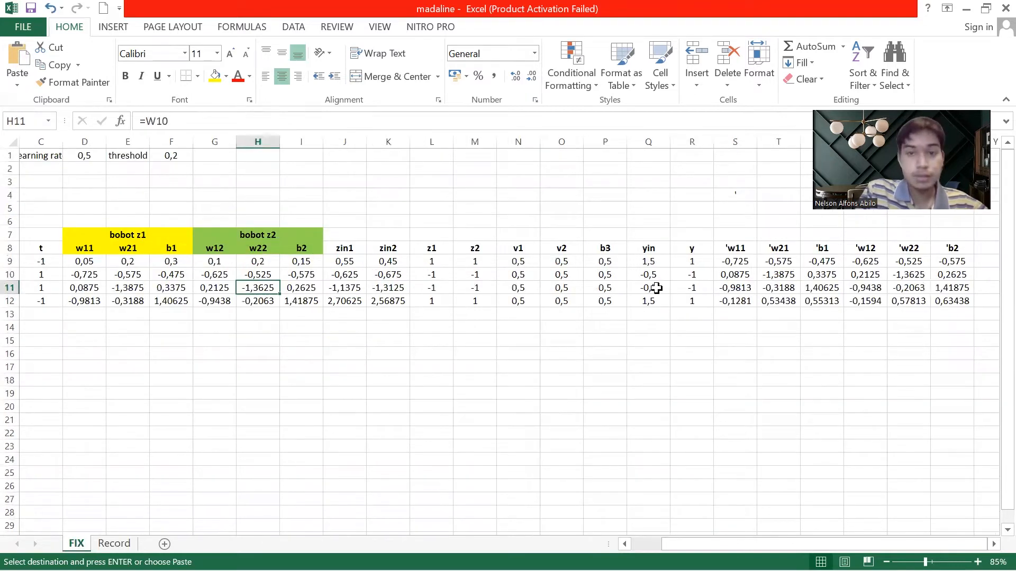
left_click(113, 540)
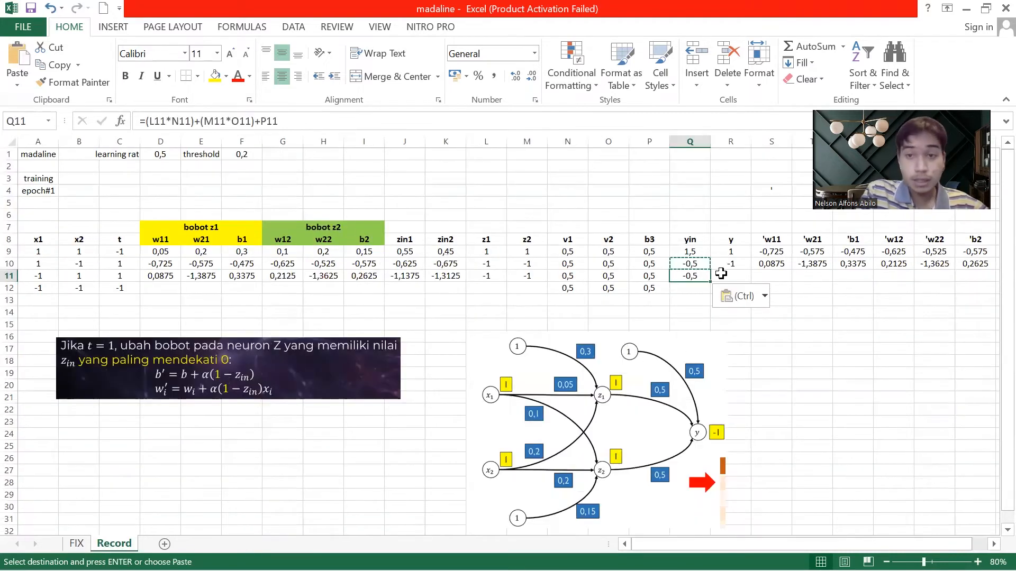
Copy the y output formula from R10 into R11.
key("Right")
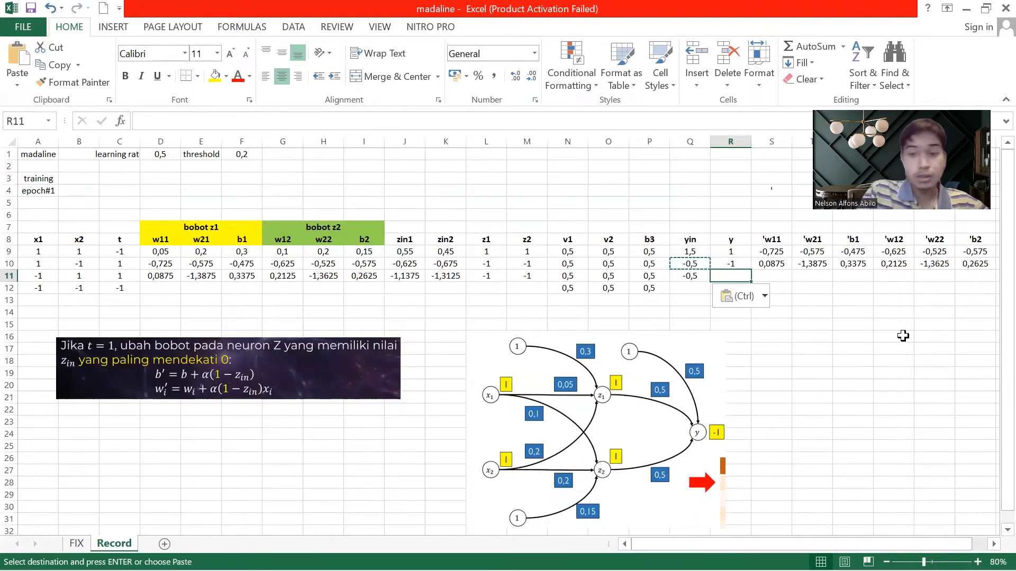
left_click(730, 264)
key("ctrl+c")
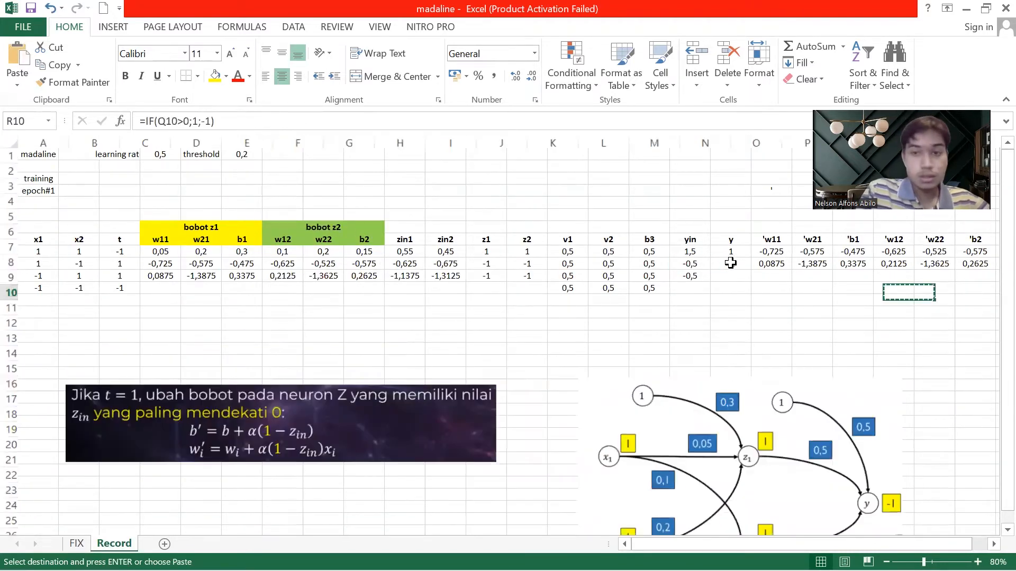
left_click(733, 276)
key("ctrl+v")
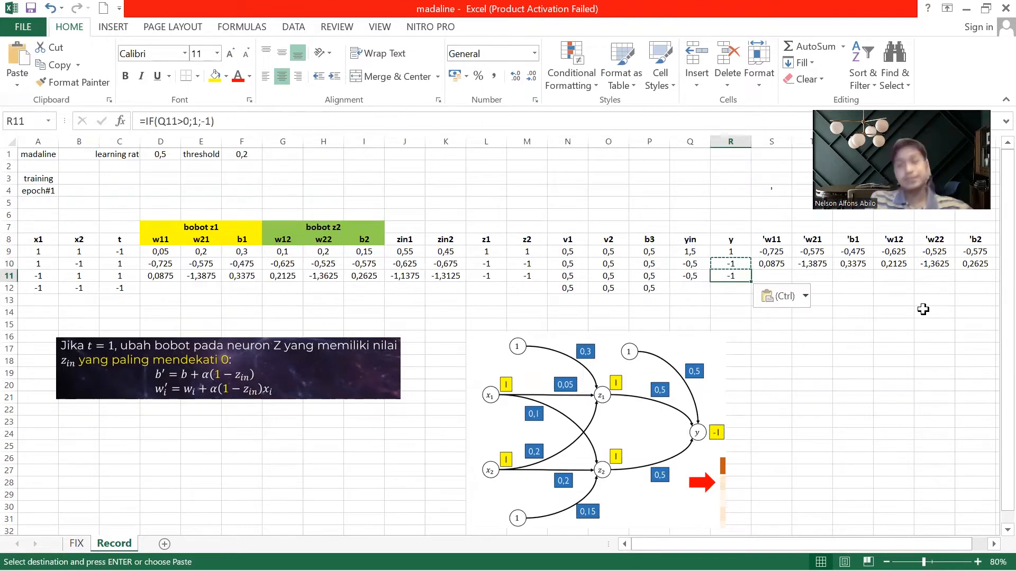
key("Escape")
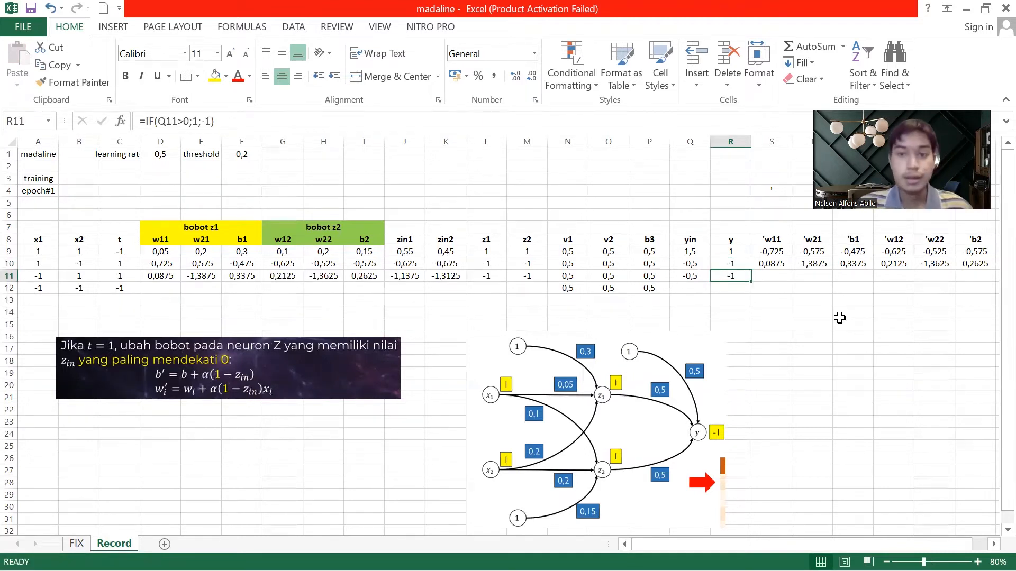
Copy the weight and bias update formulas from S10:X10 into S11:X11.
left_click_drag(773, 263, 978, 259)
key("ctrl+c")
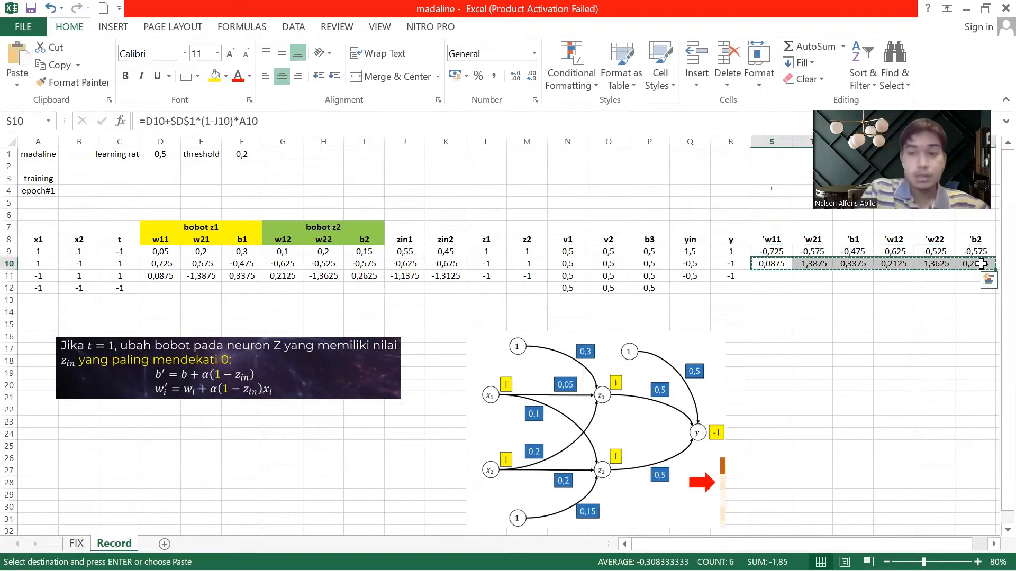
left_click(772, 275)
key("ctrl+v")
key("Escape")
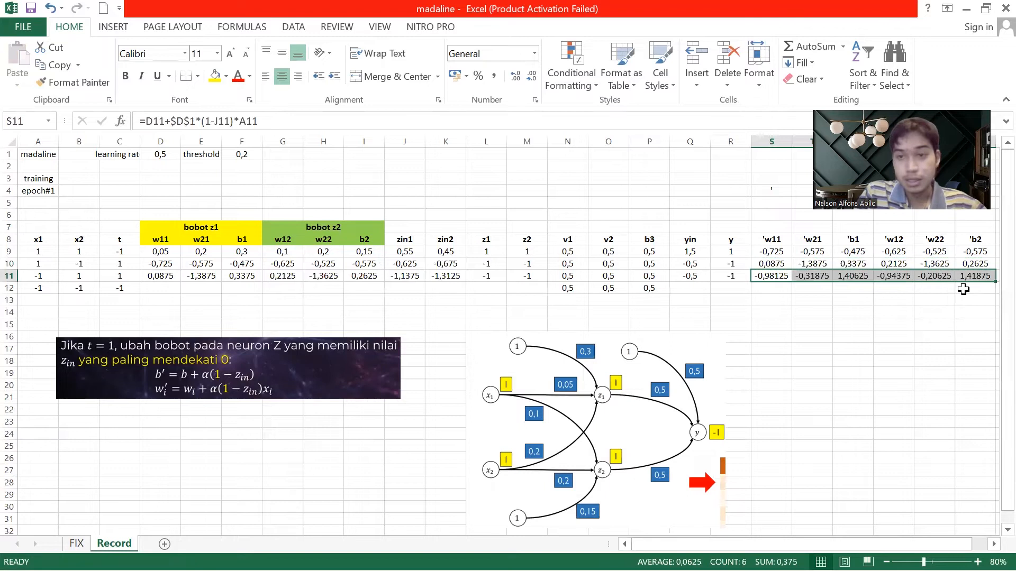
Compare the third row's updated weights and the w11 and w21 update formulas between the Record and FIX sheets.
left_click(77, 543)
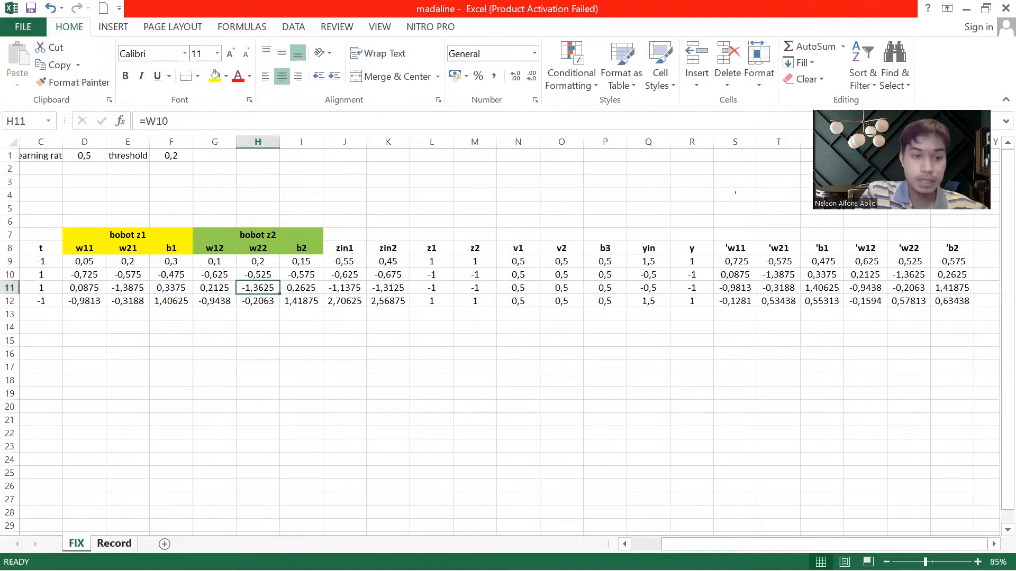
left_click(776, 265)
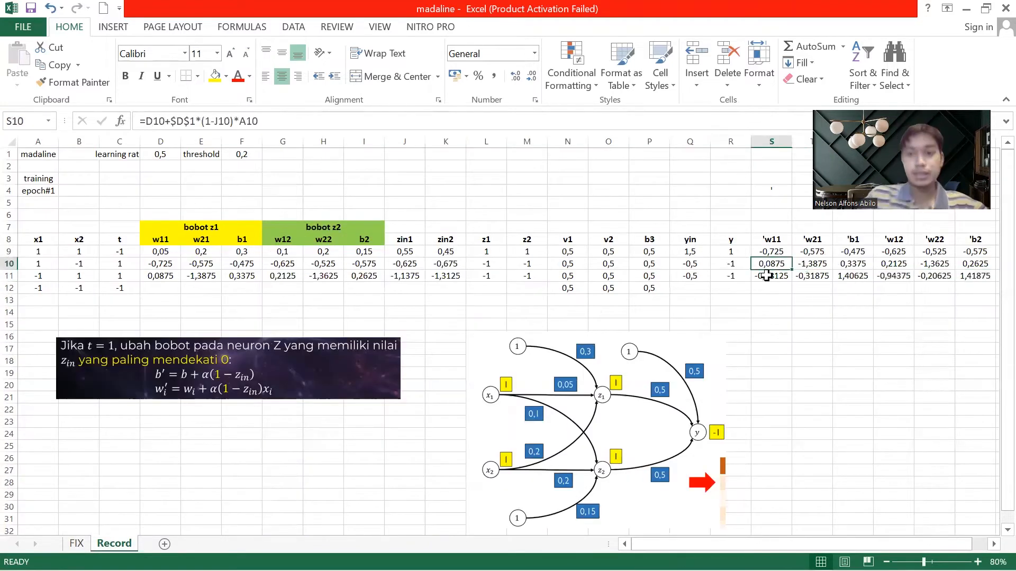
left_click(767, 276)
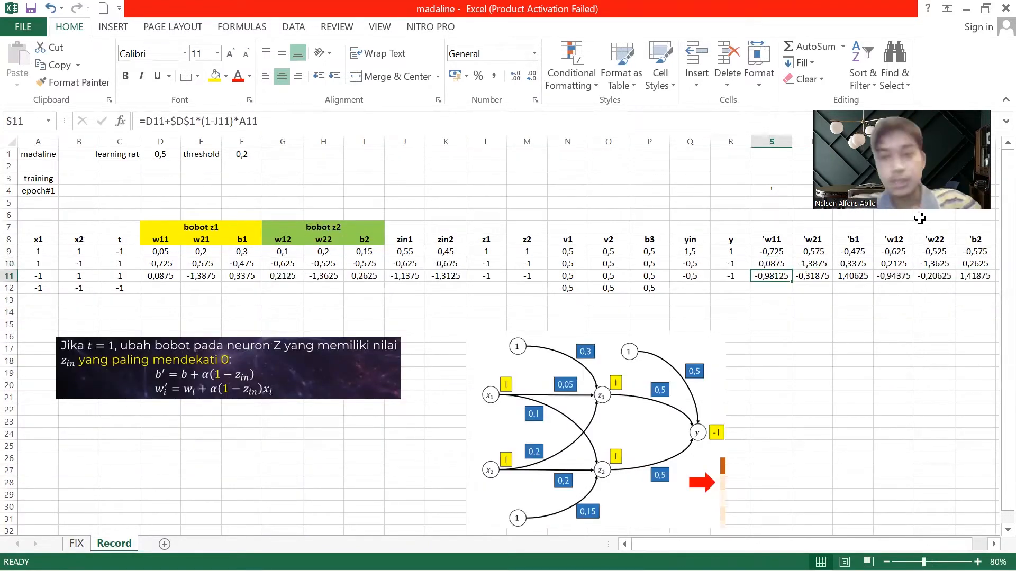
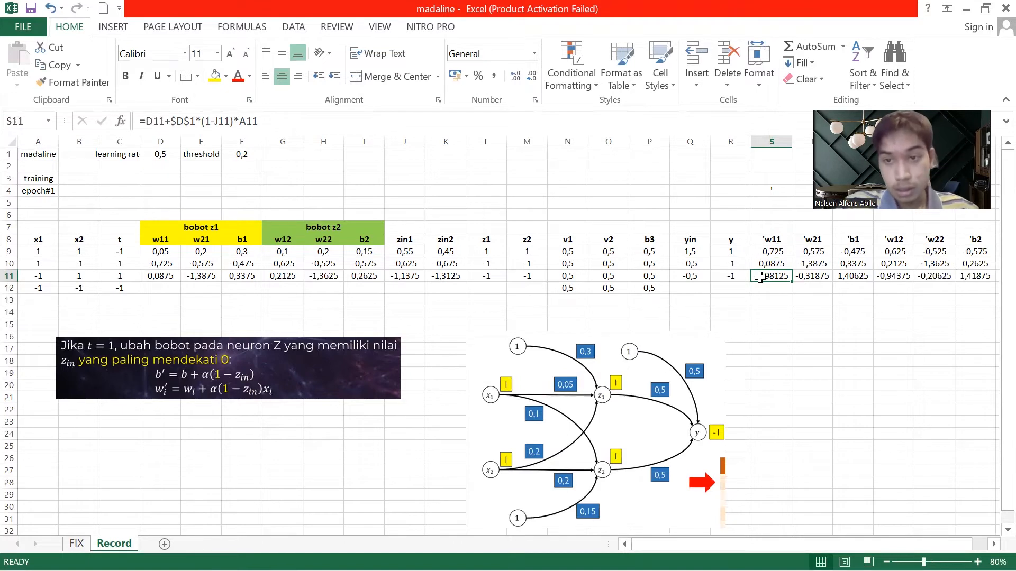
left_click(76, 544)
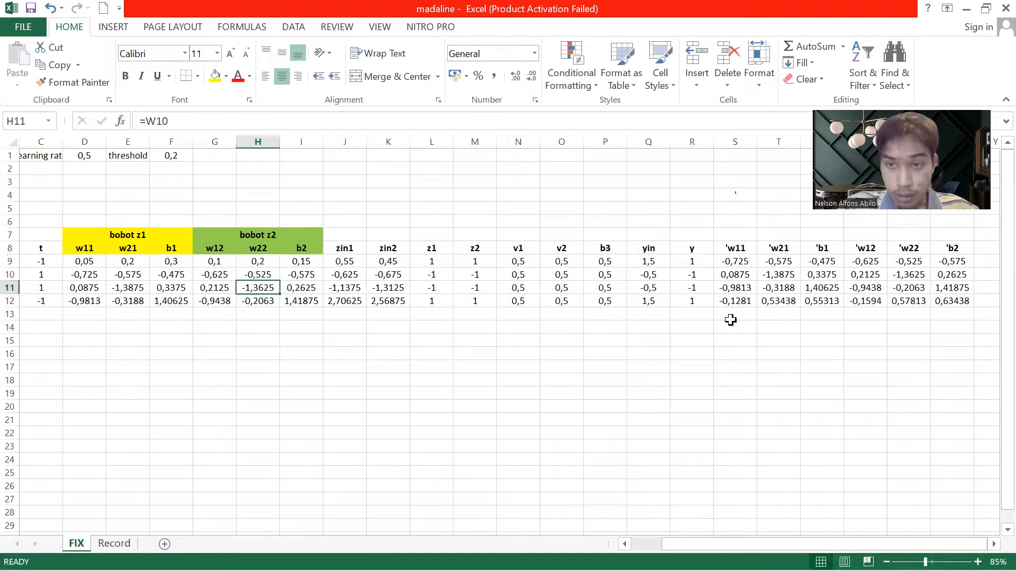
left_click(741, 288)
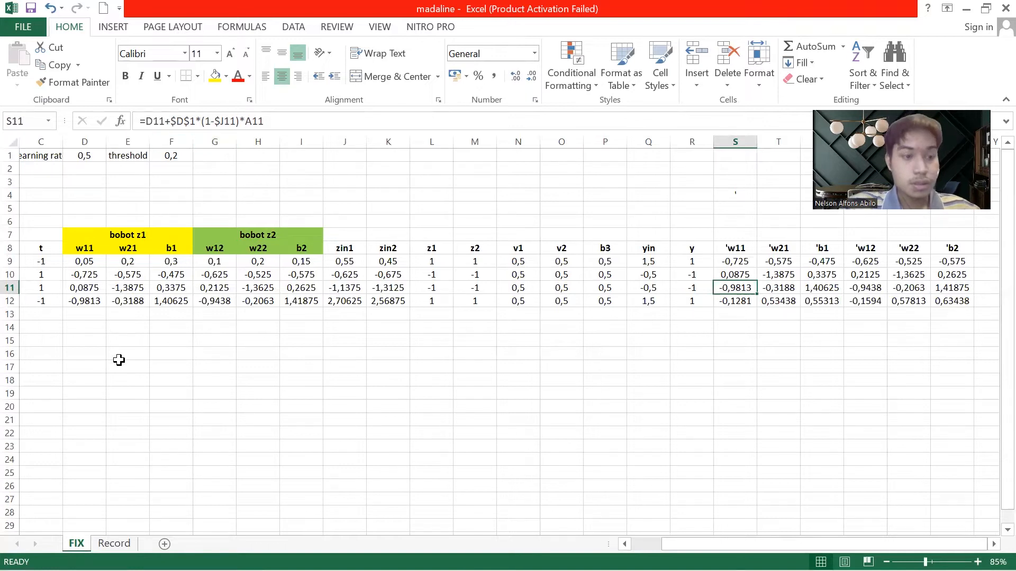
left_click(116, 544)
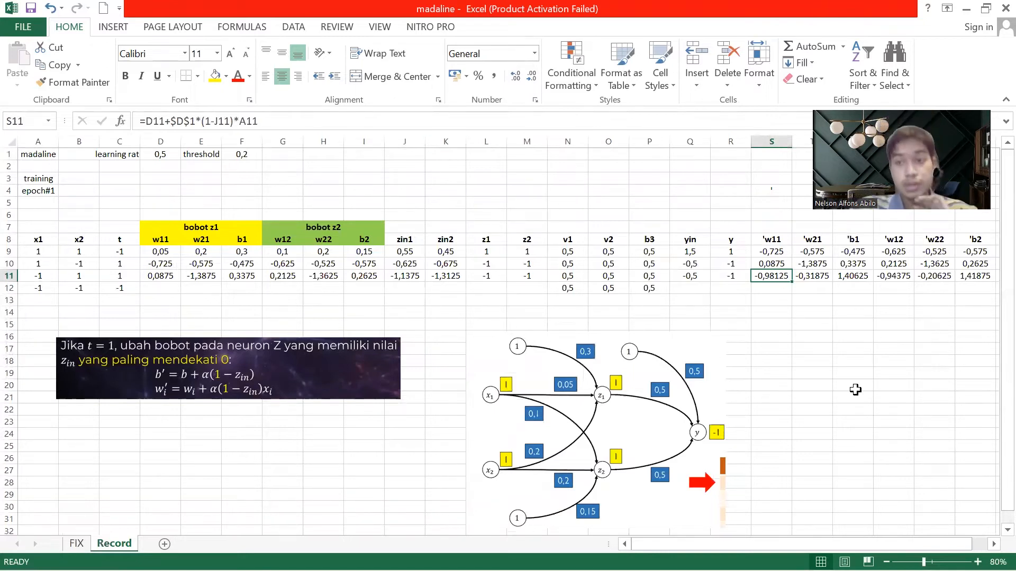
key("Down")
left_click(788, 276)
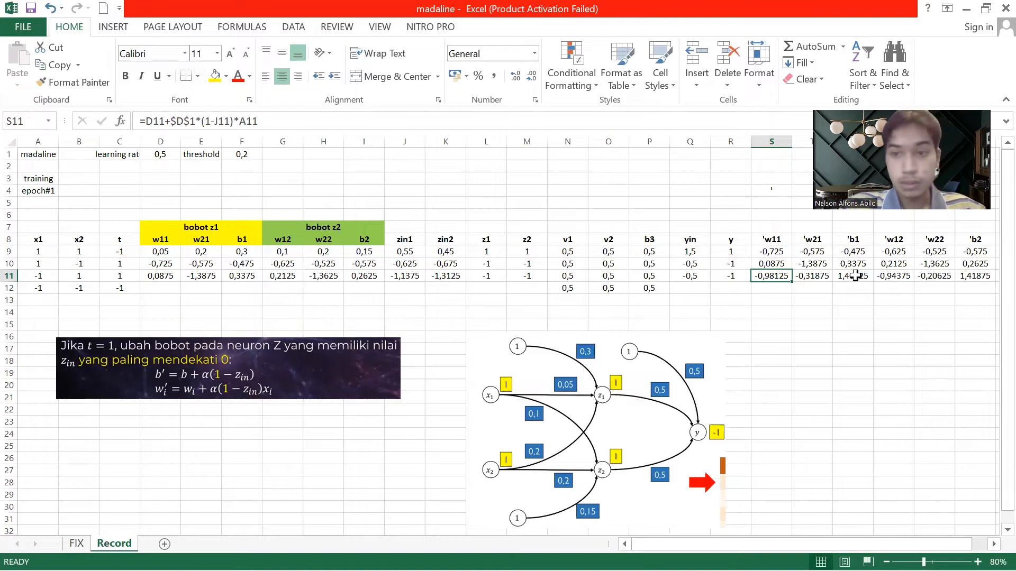
left_click(823, 278)
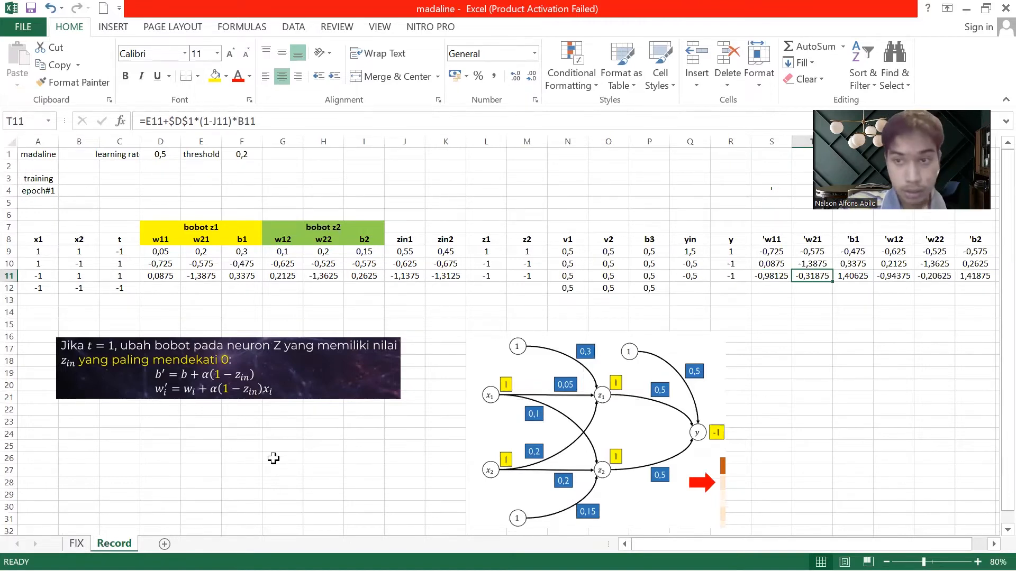
left_click(77, 544)
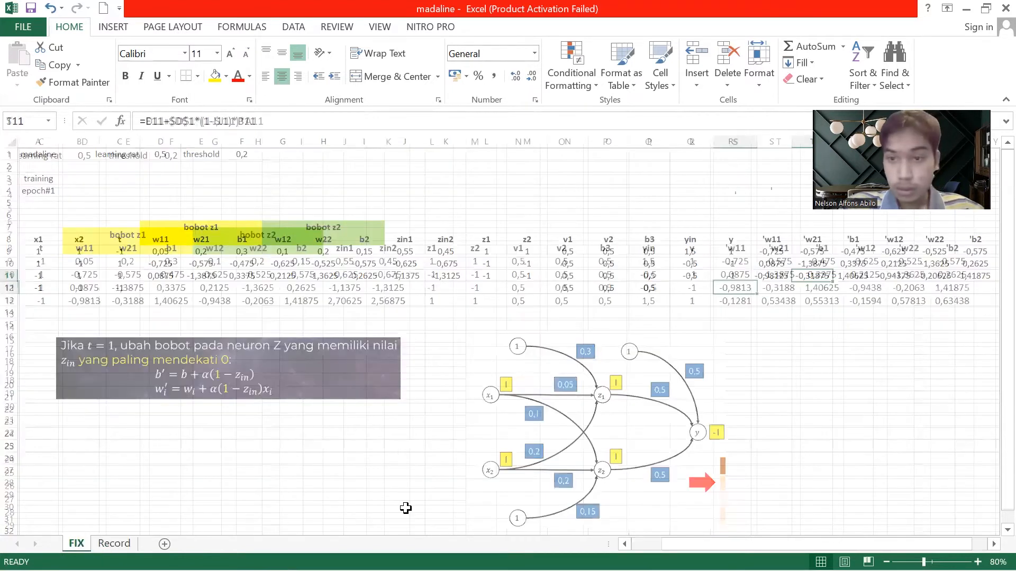
left_click(788, 286)
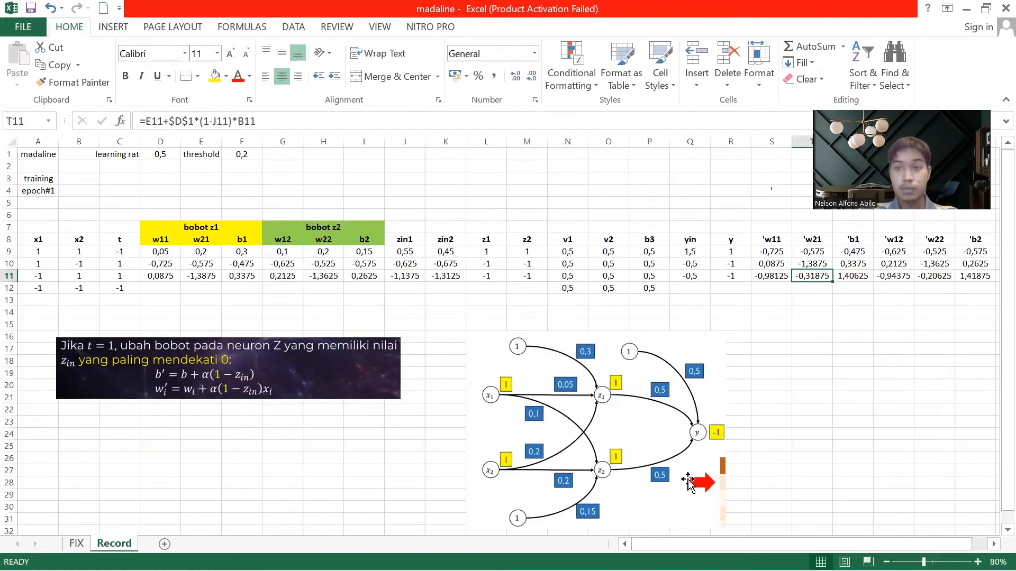
left_click(76, 545)
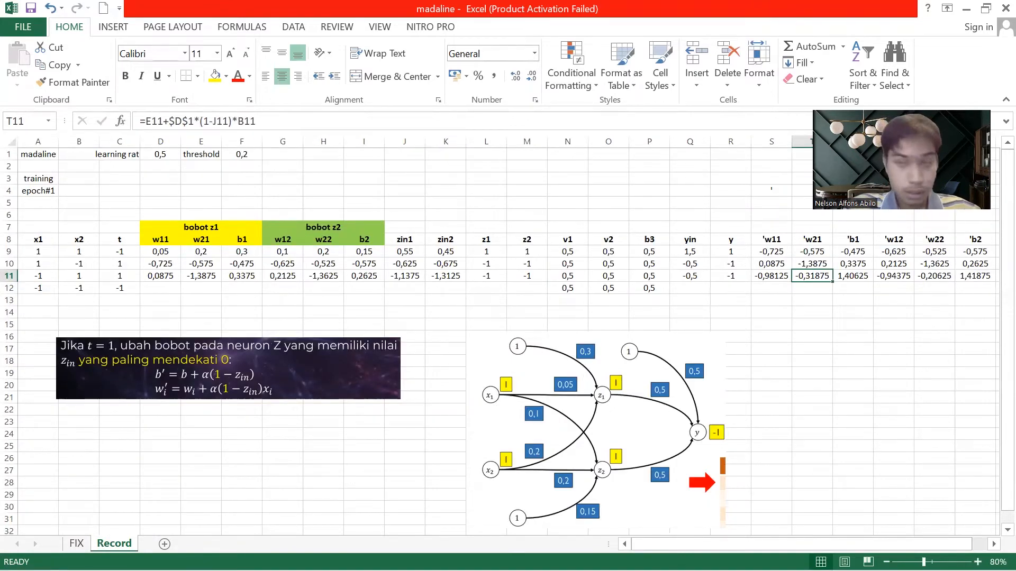
Check the third row on the FIX sheet and copy the starting weight formulas from D11:I11 into D12:I12 on the Record sheet.
left_click(77, 544)
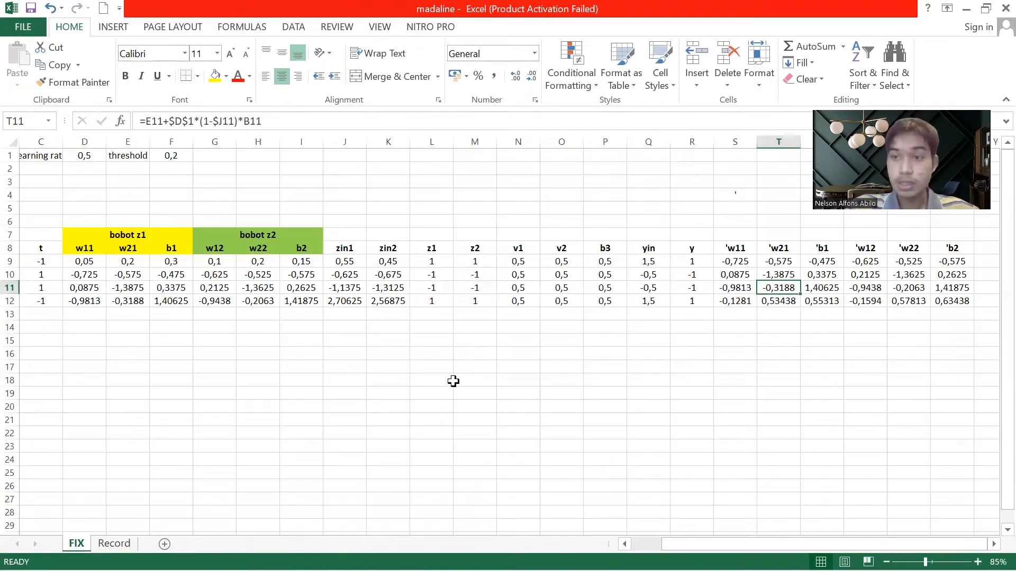
left_click(114, 543)
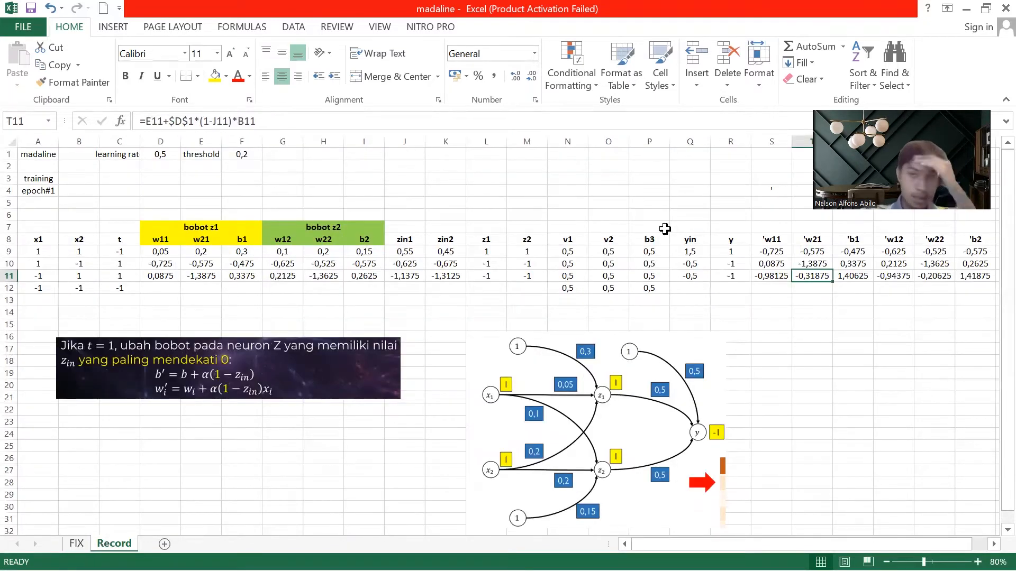
left_click_drag(156, 275, 369, 275)
key("ctrl+c")
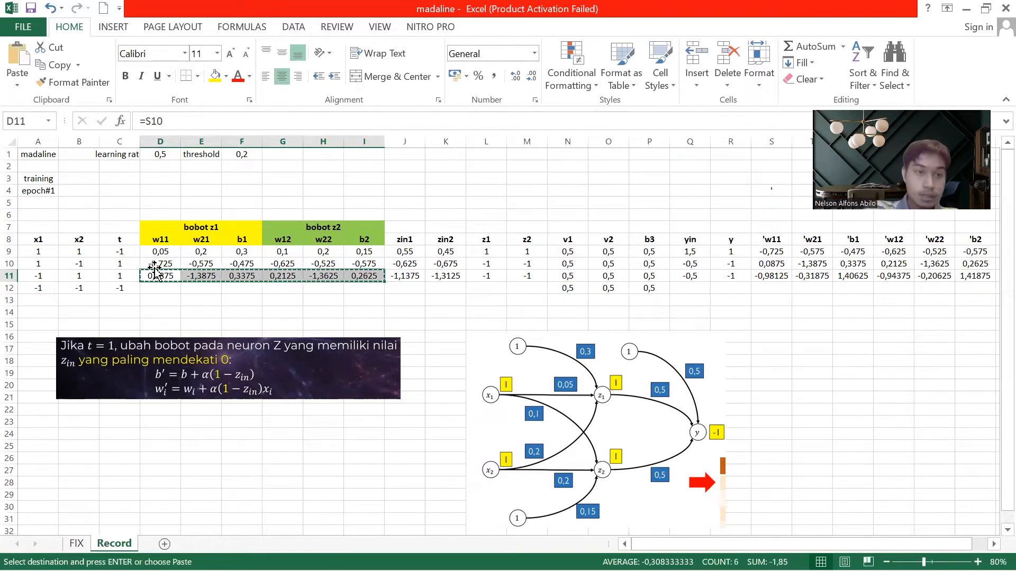
left_click(154, 289)
key("ctrl+v")
Copy the zin1 and zin2 formulas from J11:K11 into J12:K12 and check the results against the FIX sheet.
left_click_drag(404, 276, 445, 283)
key("ctrl+c")
left_click(405, 288)
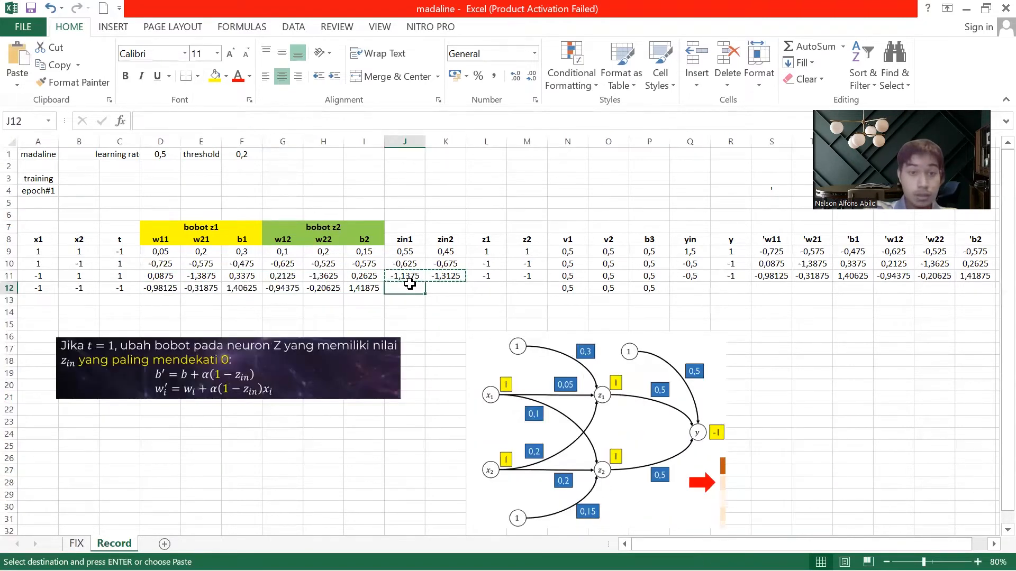
key("ctrl+v")
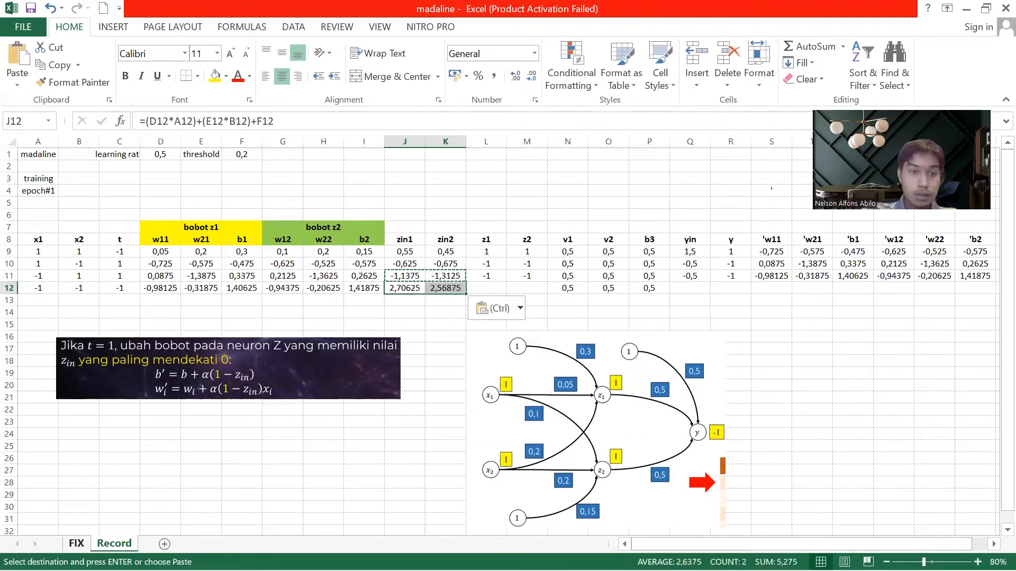
left_click(77, 543)
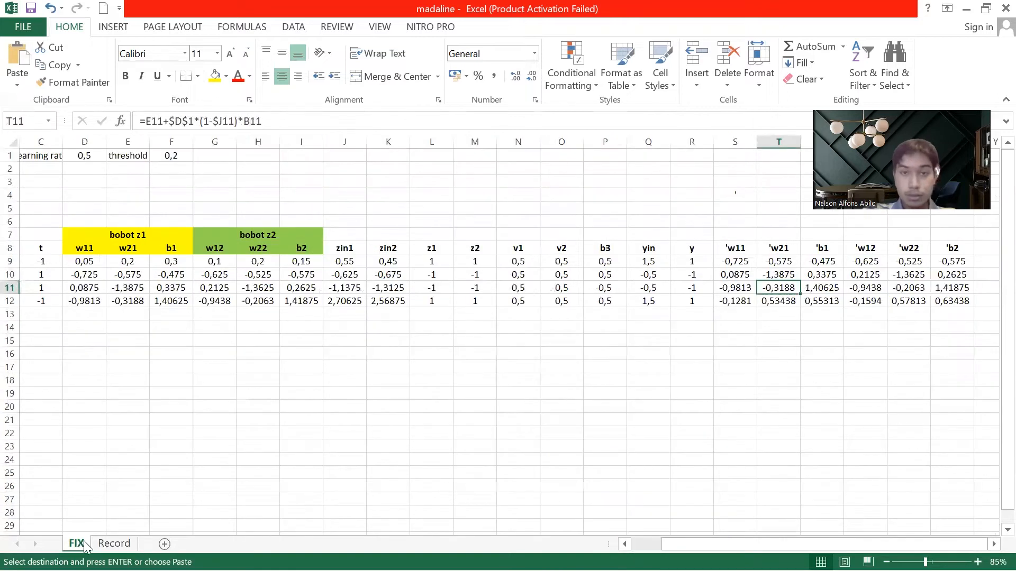
left_click(114, 543)
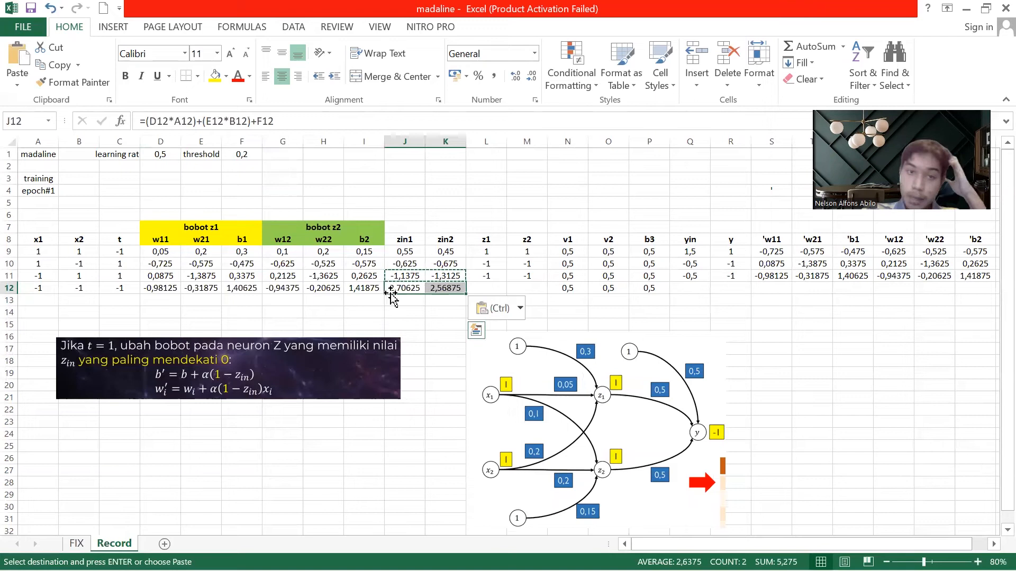
Copy the z1 and z2 activation formulas from L11:M11 into L12:M12 and compare the results with the FIX sheet.
left_click(566, 263)
key("Escape")
left_click_drag(499, 275, 526, 275)
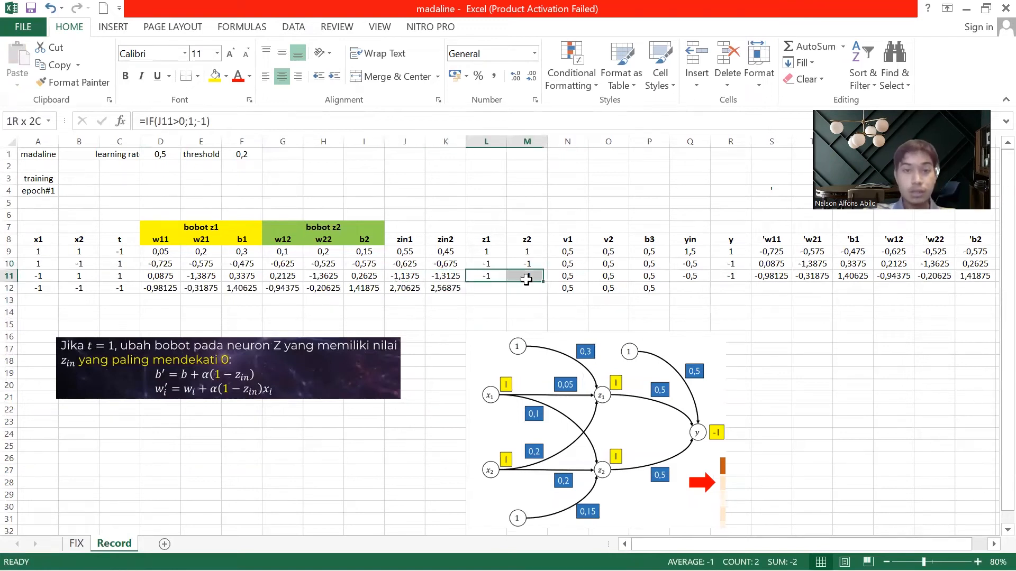
key("ctrl+c")
left_click(475, 291)
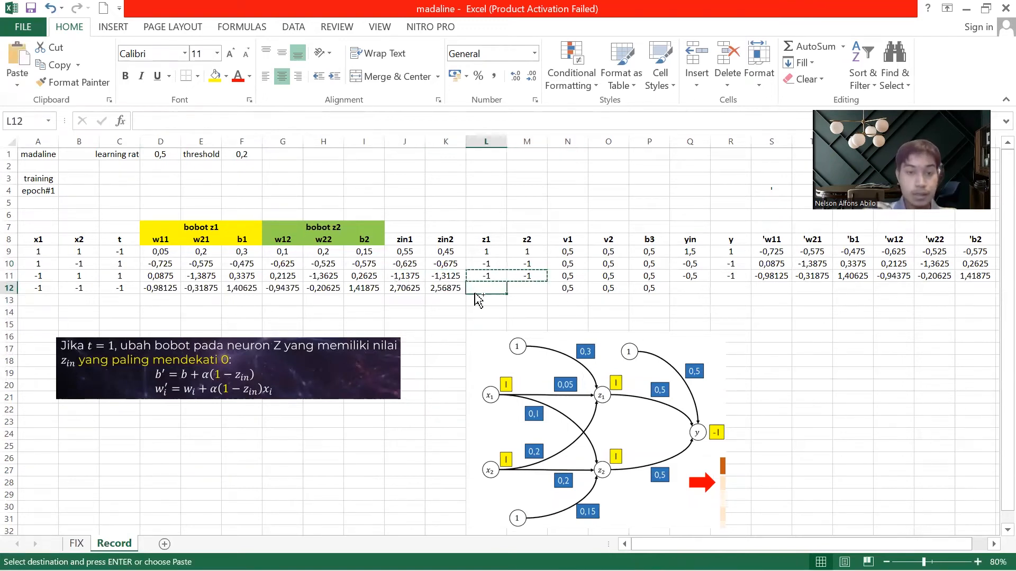
key("ctrl+v")
key("Escape")
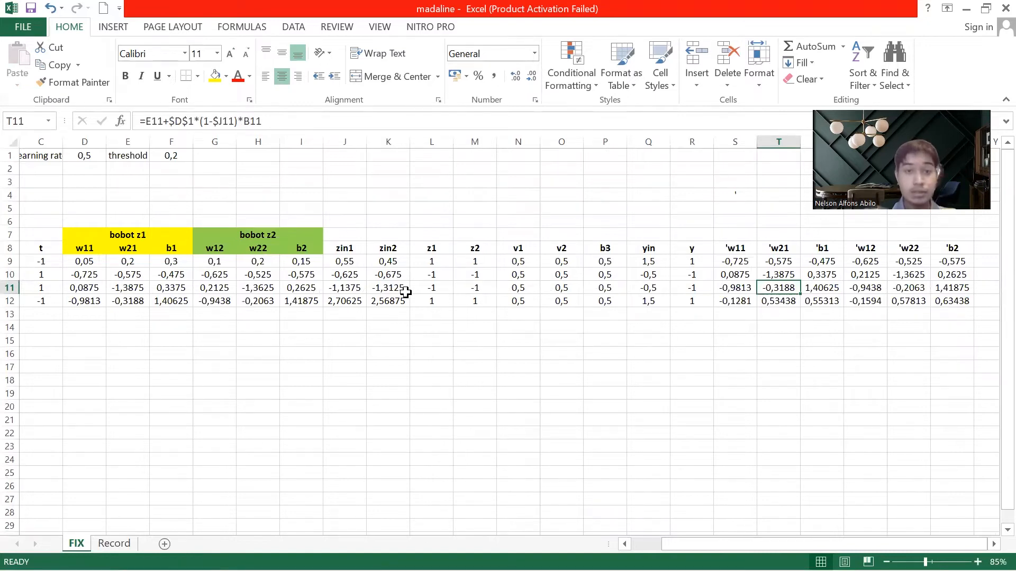
left_click(113, 544)
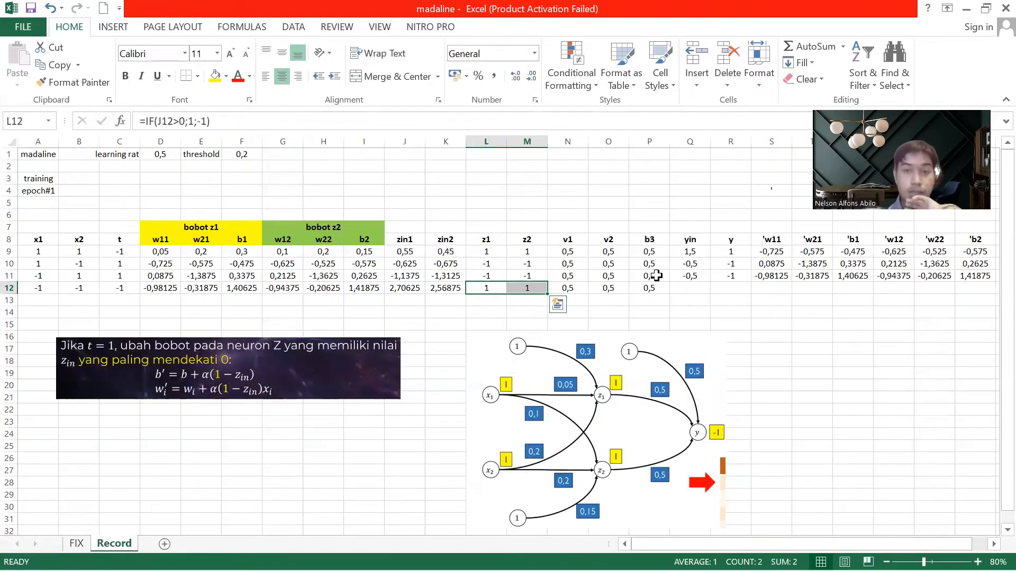
Copy the yin and y formulas from Q11:R11 into Q12:R12 and review the fourth row's output.
left_click(687, 273)
key("ctrl+c")
left_click(696, 288)
key("ctrl+v")
left_click(733, 276)
key("ctrl+c")
left_click(736, 287)
key("ctrl+v")
left_click(77, 544)
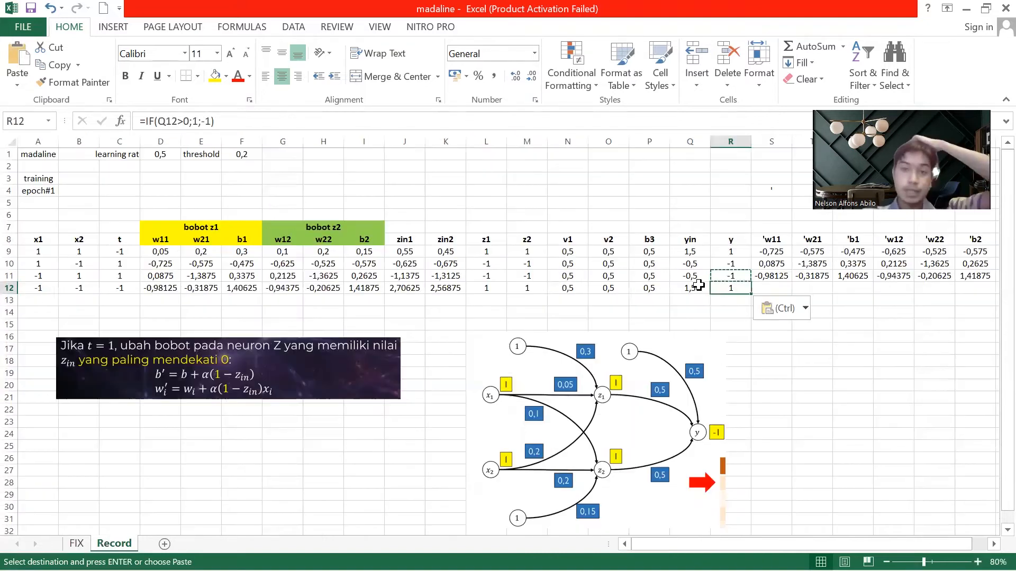
key("Left")
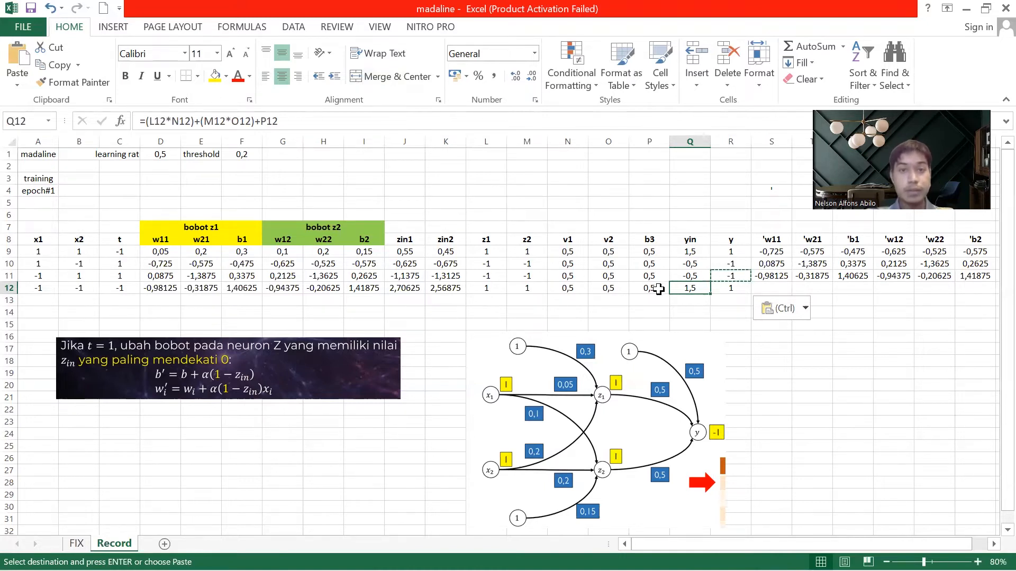
Examine the fourth row's w11 update formula in S12 of the FIX sheet and return to the Record sheet.
left_click(772, 295)
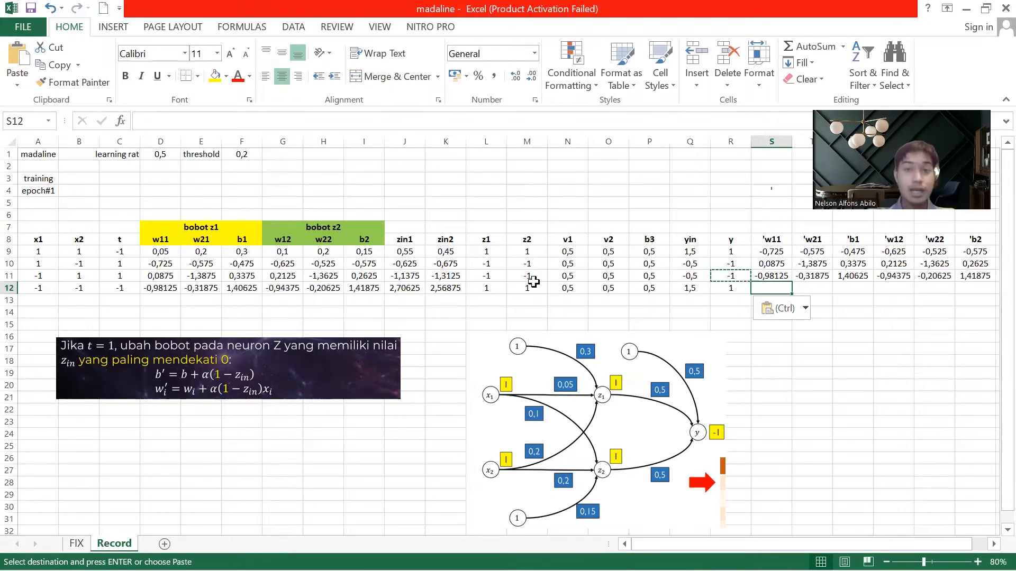
left_click(77, 544)
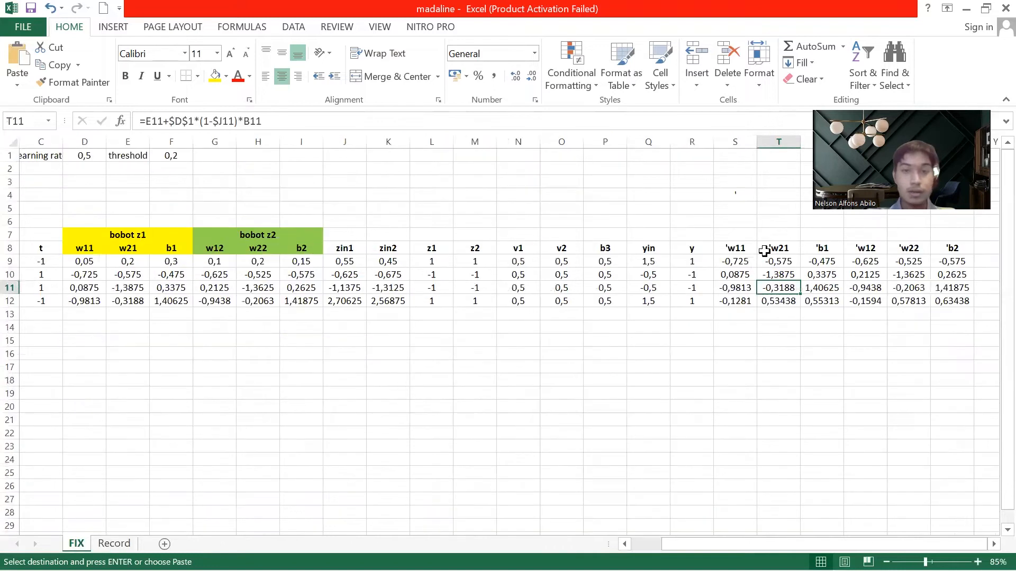
left_click(743, 303)
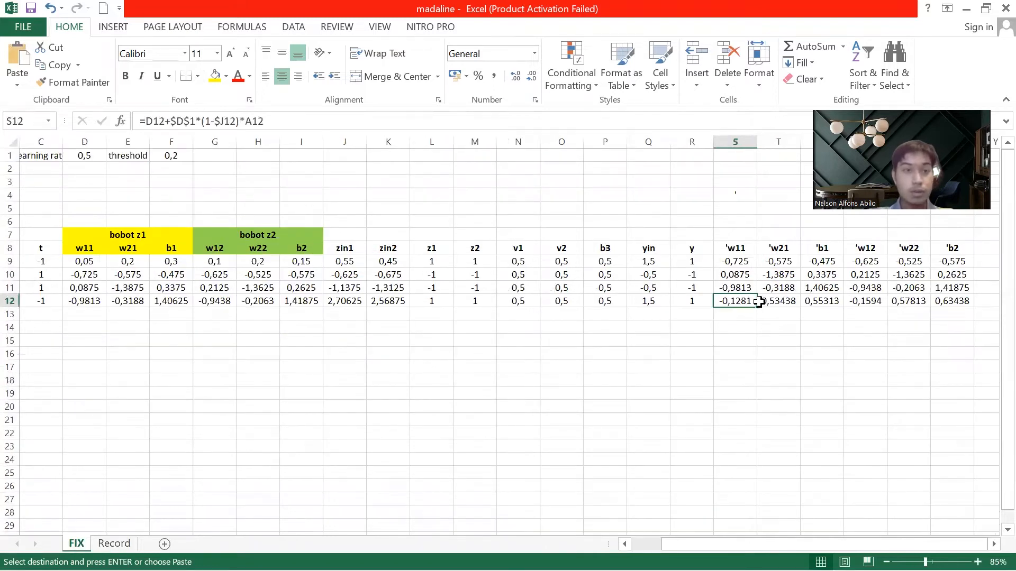
left_click(791, 309)
left_click(737, 303)
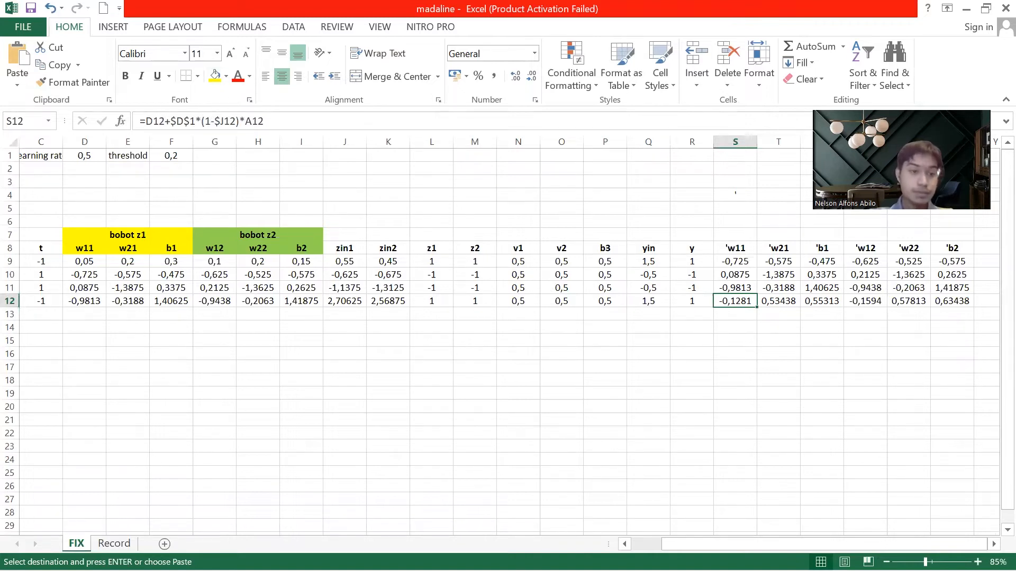
key("ctrl+Page_Down")
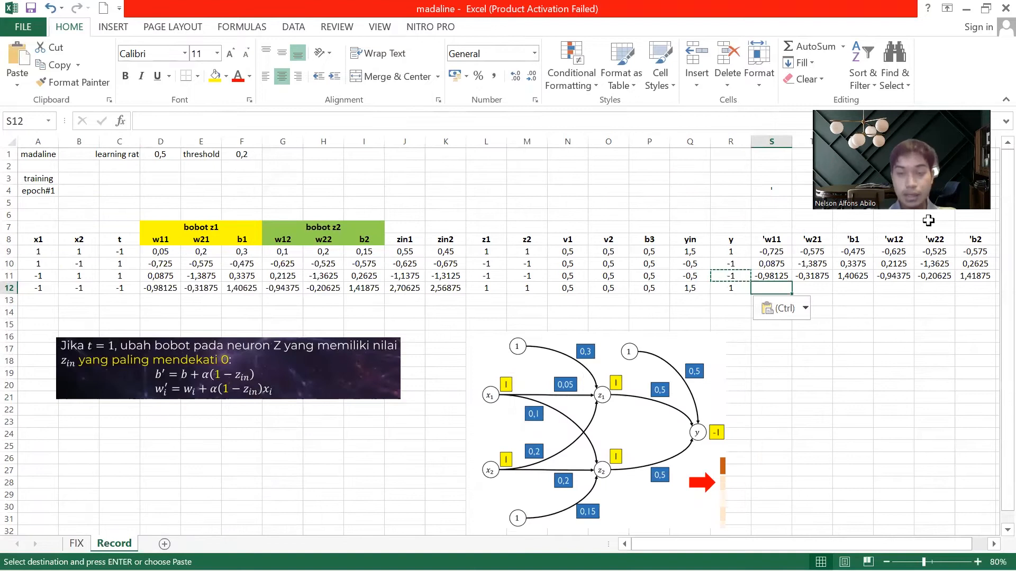
Copy the weight and bias update formulas from S11:X11 into S12:X12.
left_click(786, 275)
left_click_drag(798, 275, 939, 275)
key("Escape")
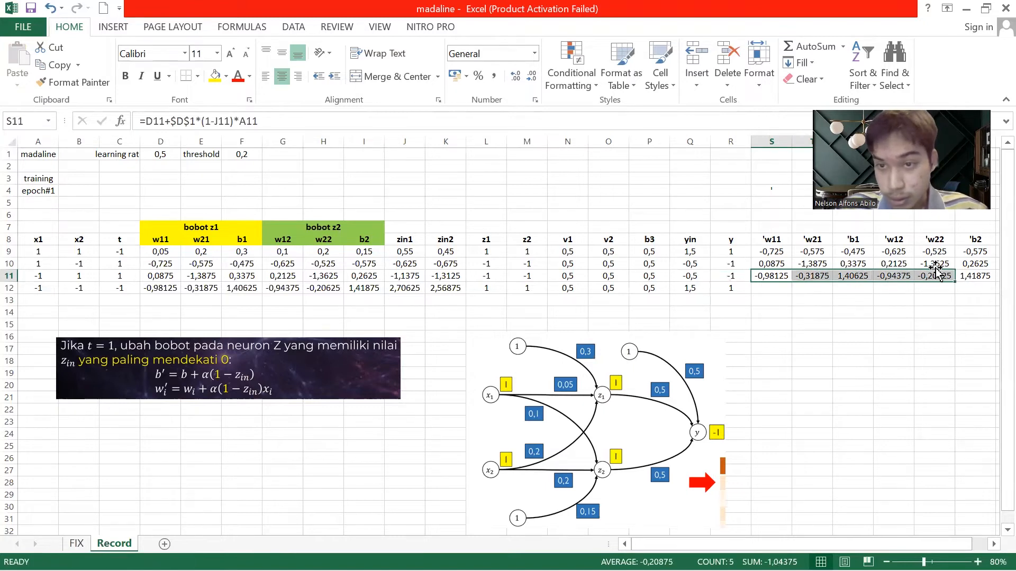
left_click(972, 276, "shift")
key("ctrl+c")
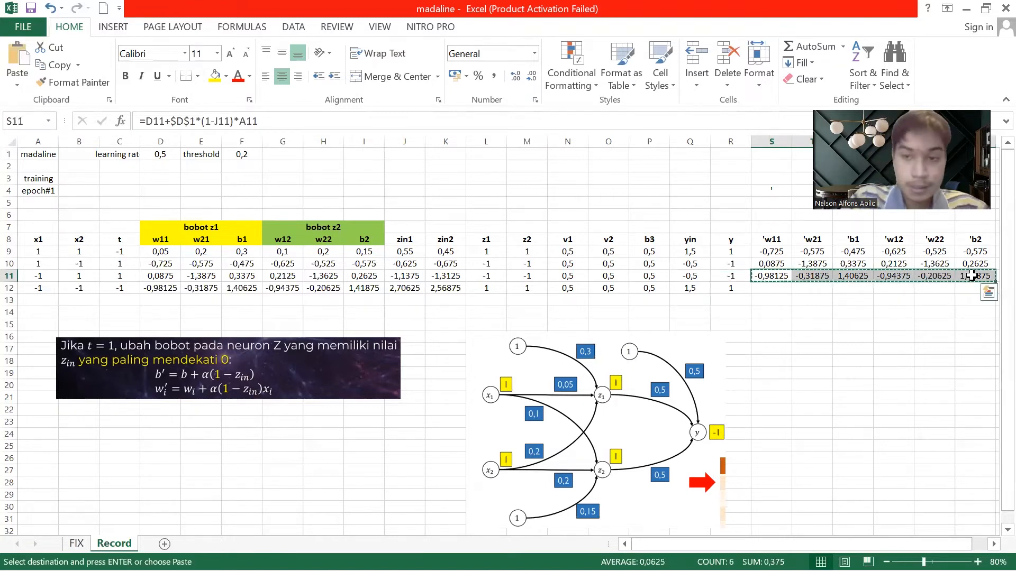
left_click(757, 290)
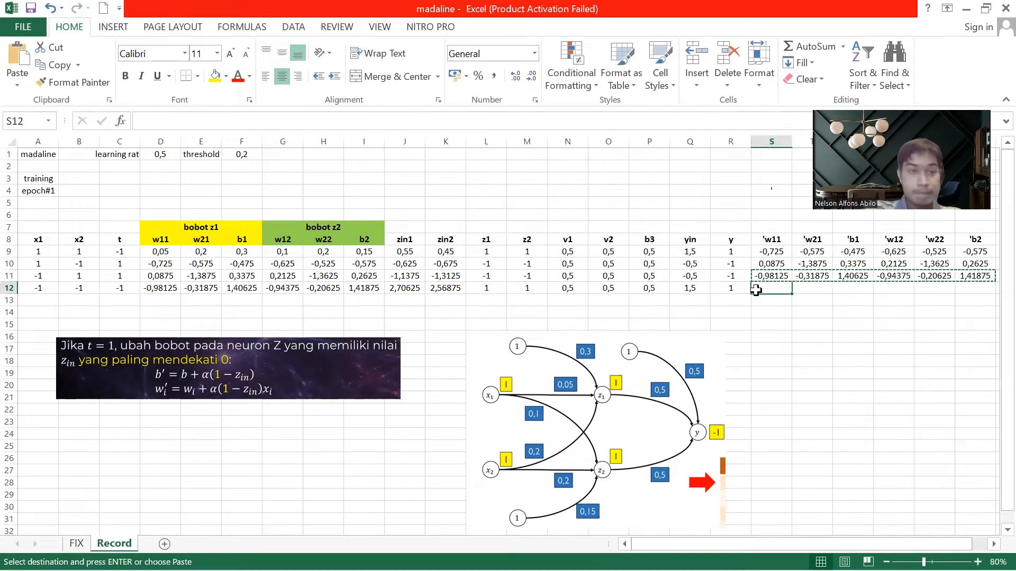
key("ctrl+v")
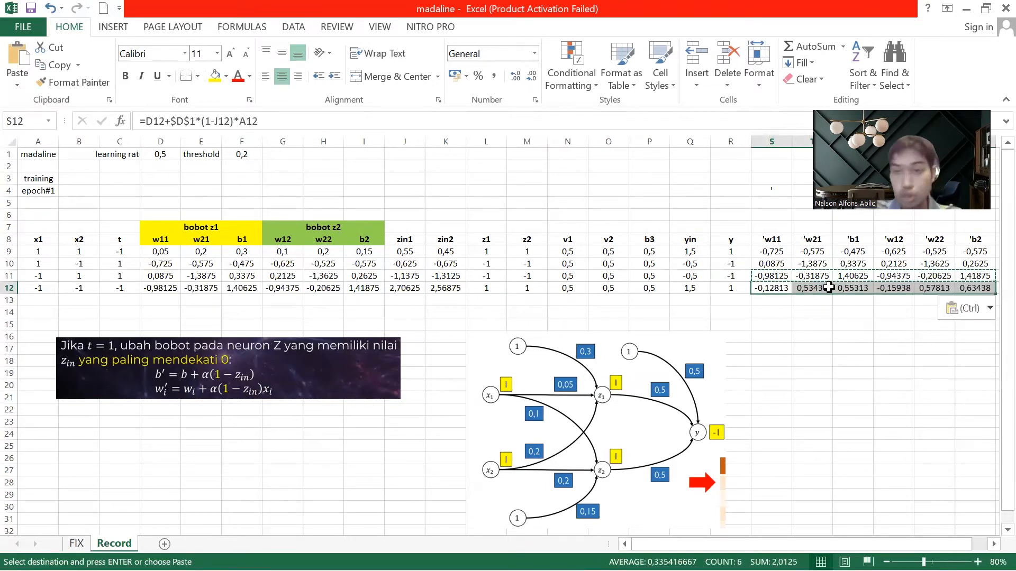
Change the z1 update formulas in S12, T12 and U12 to use (-1-J12) as the error term.
left_click(780, 287)
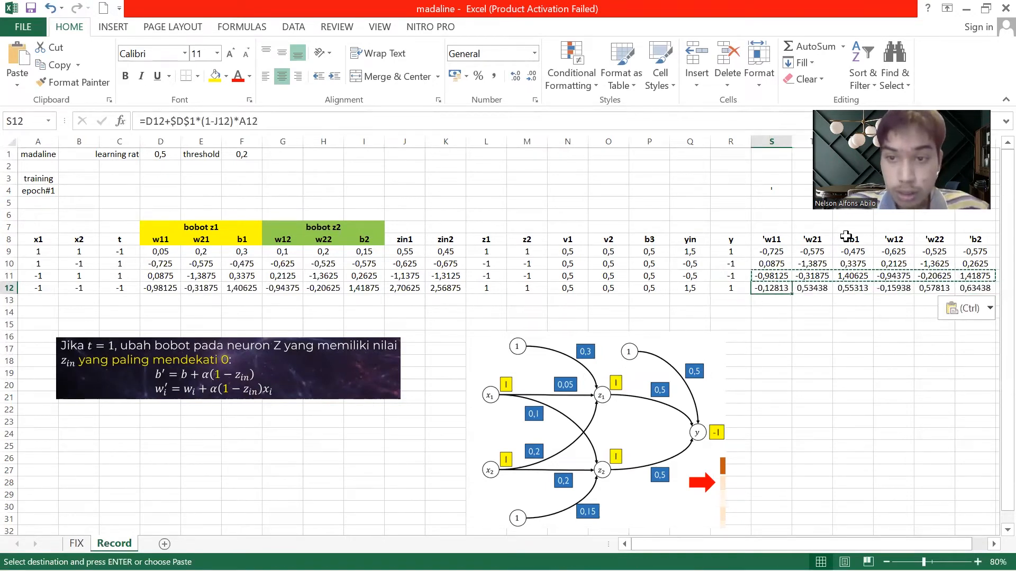
left_click(205, 121)
type("-")
key("Tab")
left_click(207, 121)
type("-")
key("Tab")
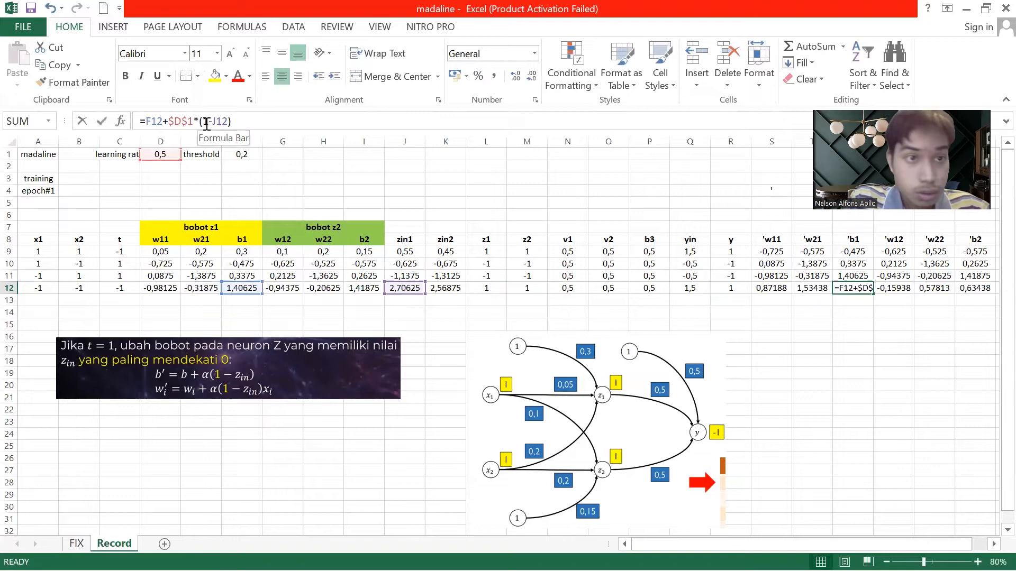
left_click(206, 121)
type("-")
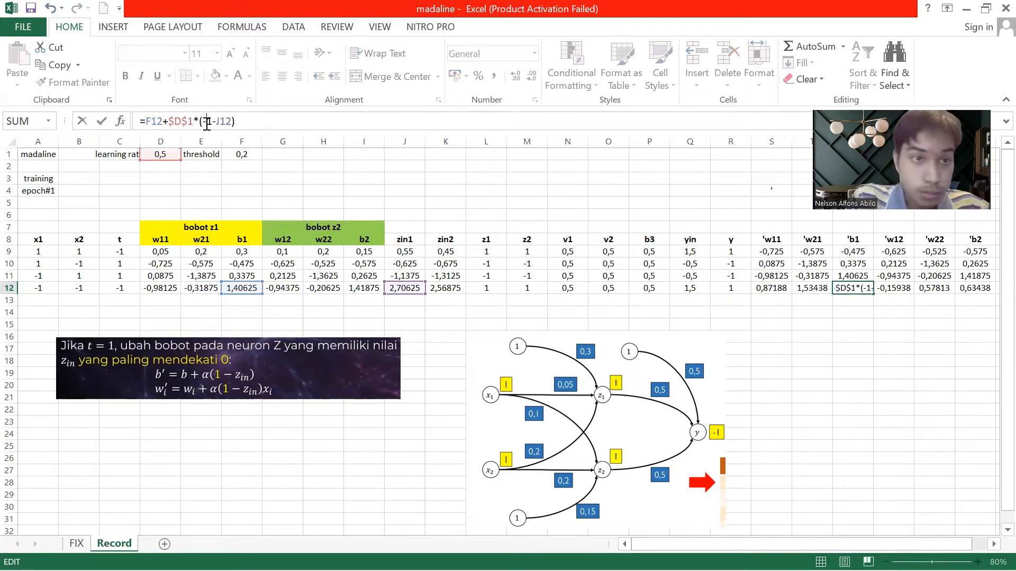
key("Tab")
Change the z2 update formulas in V12, W12 and X12 to use (-1-K12) as the error term.
left_click(204, 121)
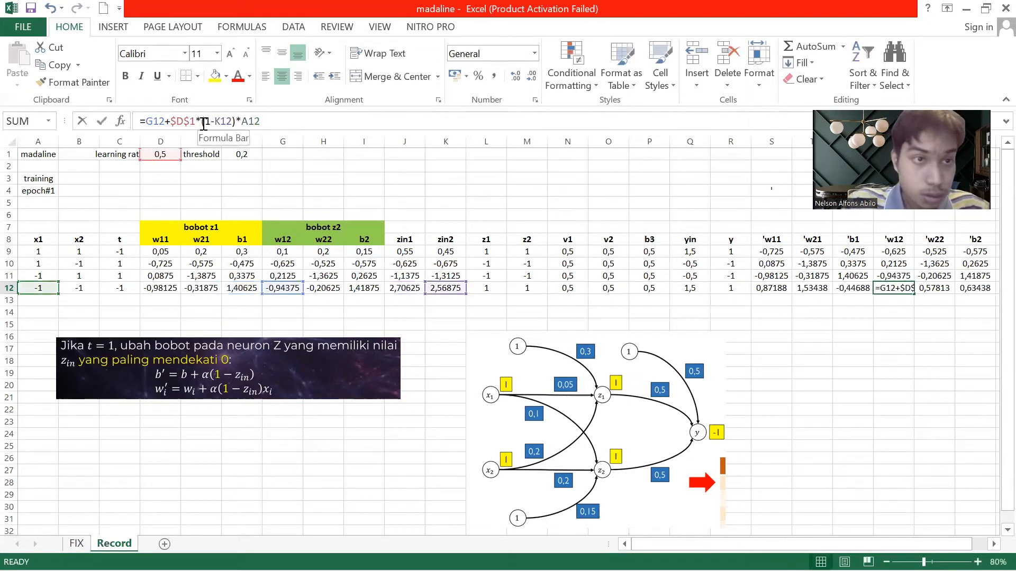
type("-")
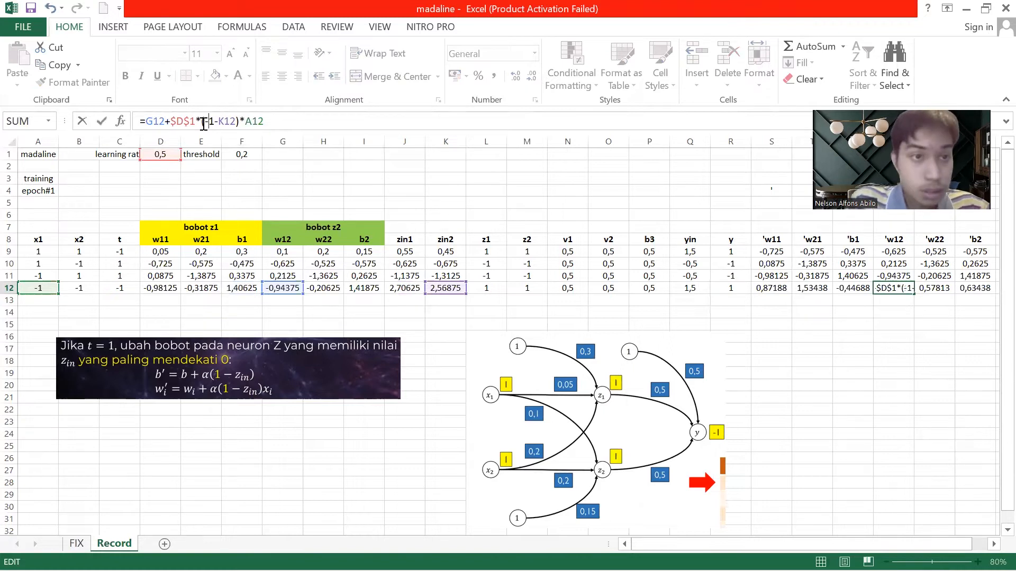
key("Tab")
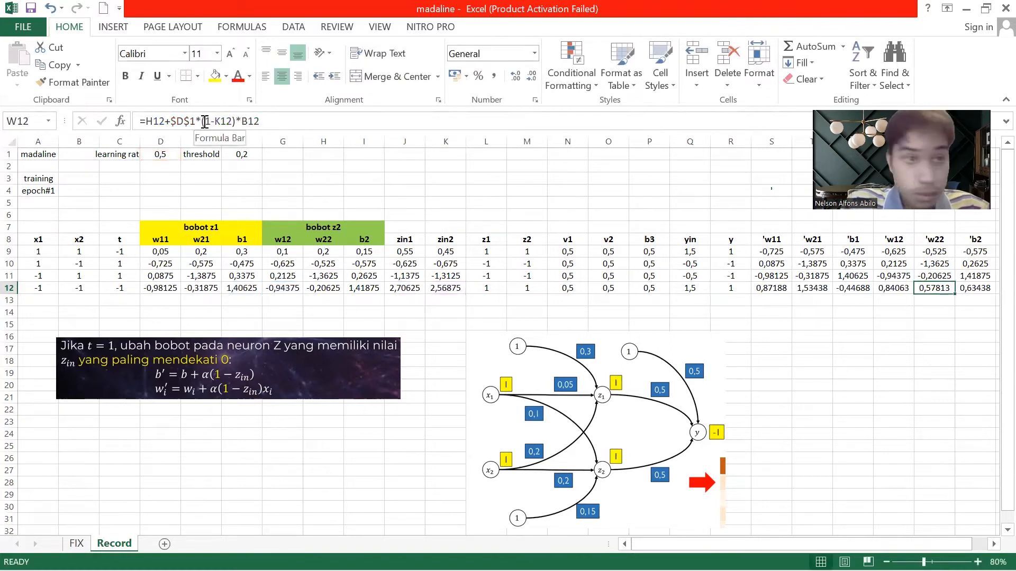
left_click(204, 121)
type("-")
key("Tab")
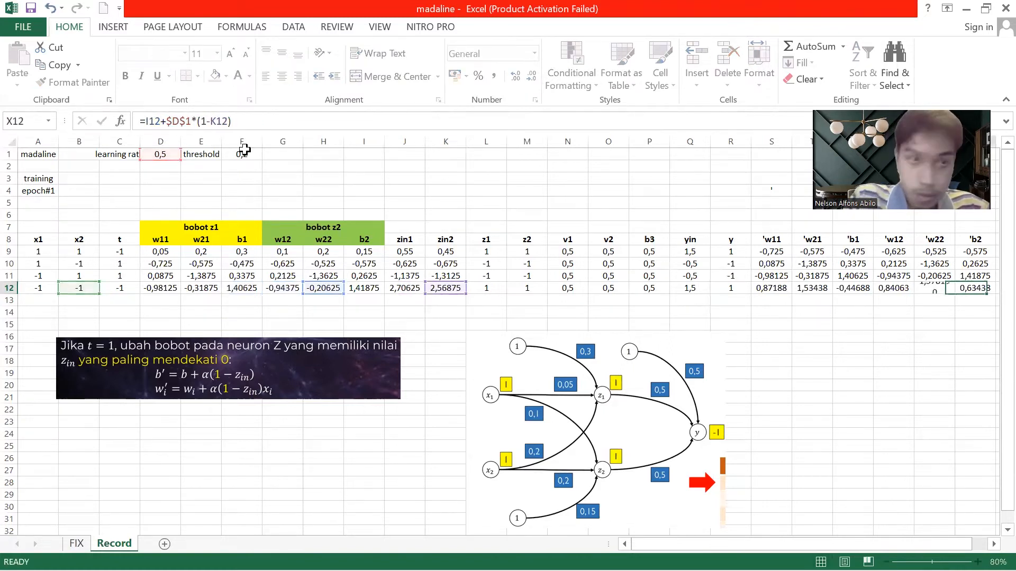
left_click(203, 122)
type("-")
key("Return")
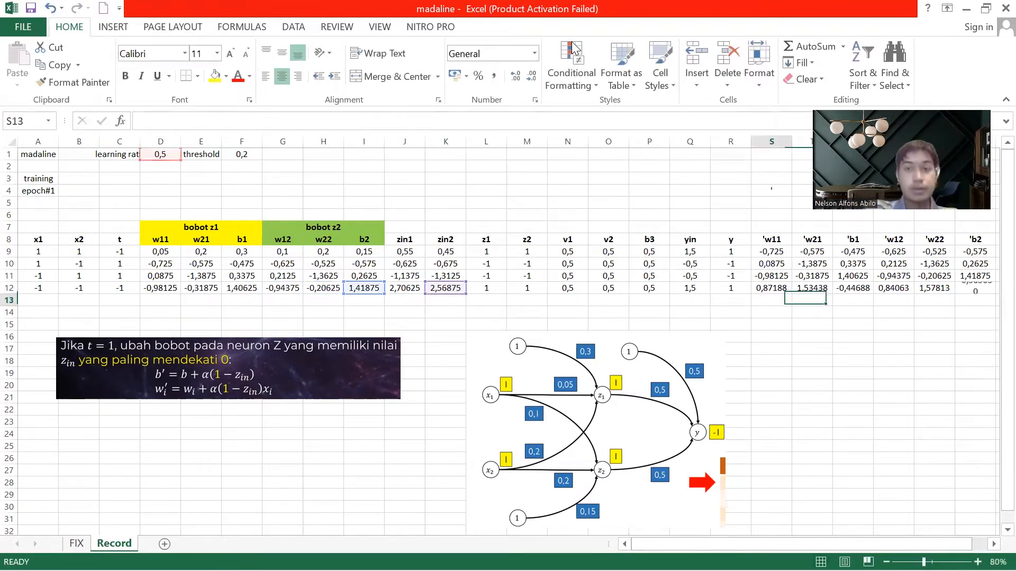
Review the fourth row's weight and bias update formulas cell by cell from S12 to X12.
left_click(780, 290)
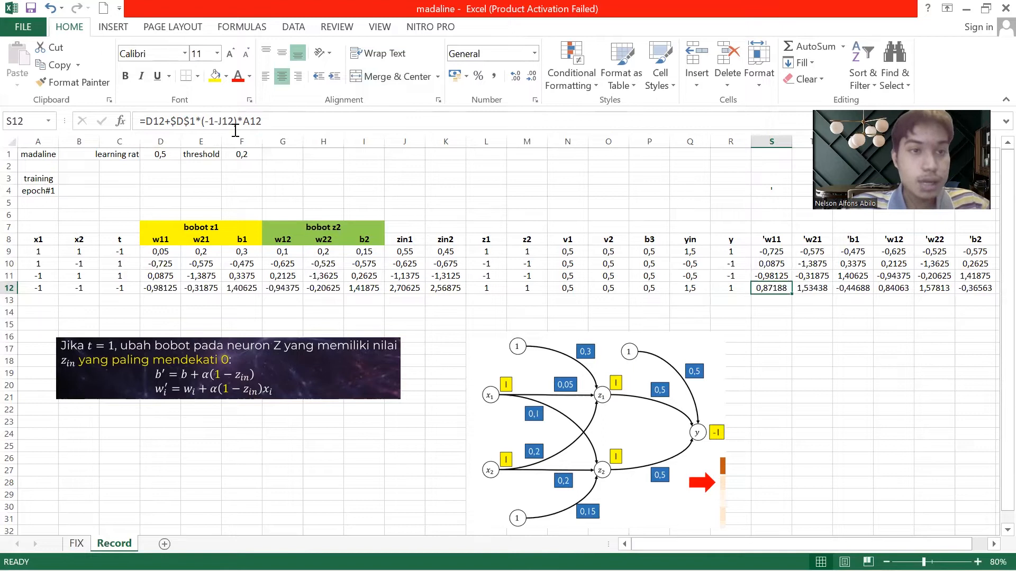
left_click(807, 286)
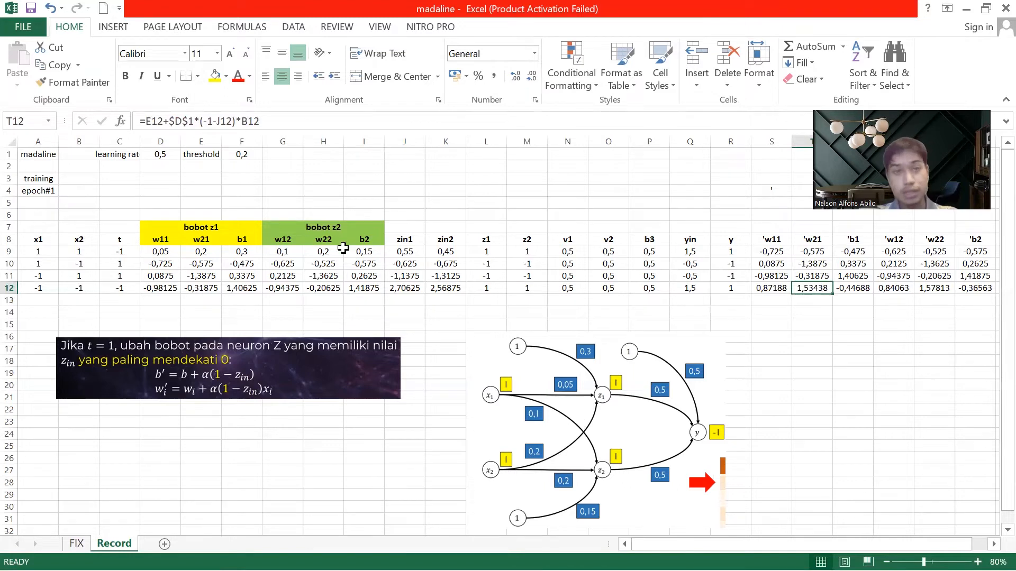
left_click(854, 286)
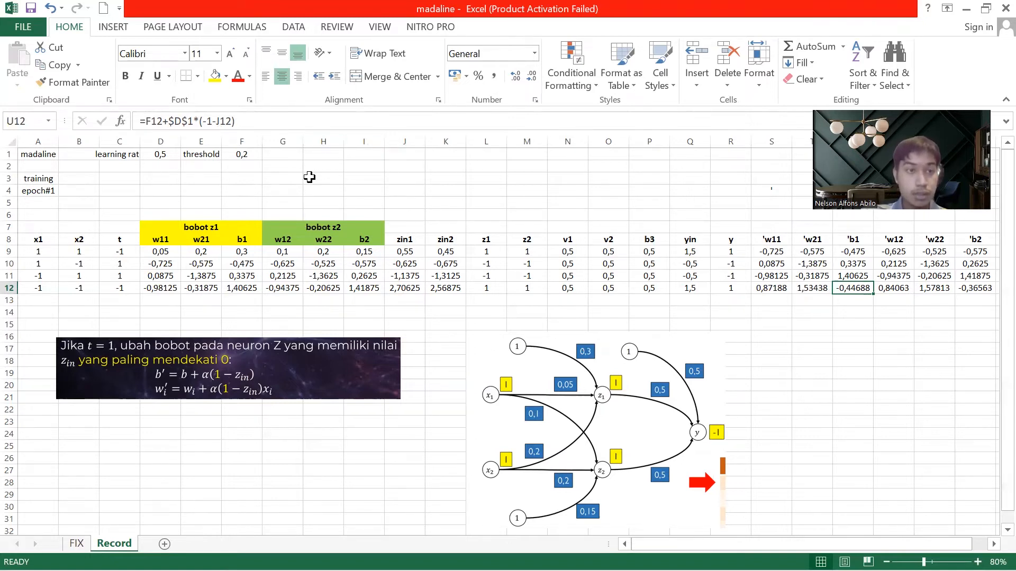
left_click(896, 289)
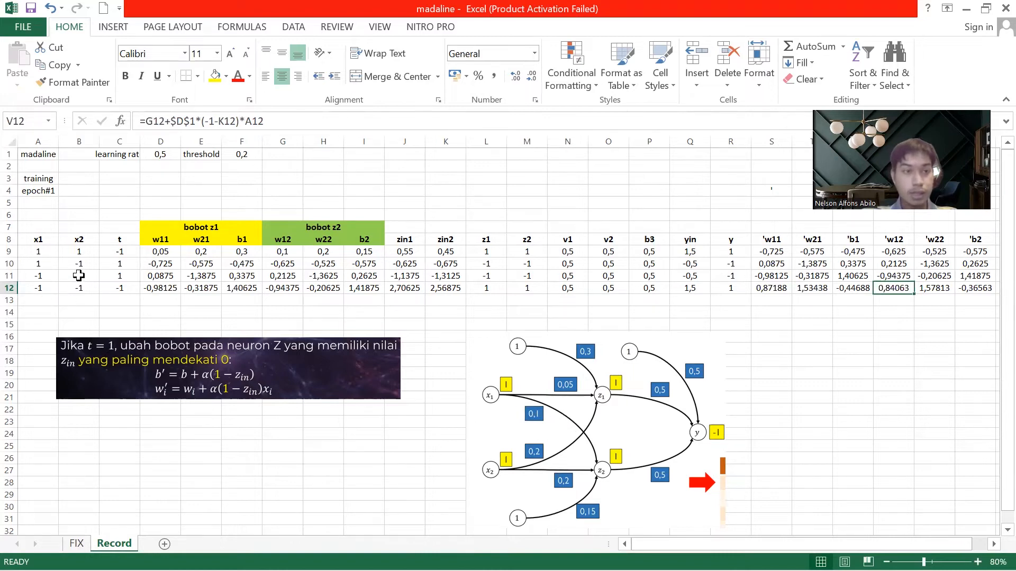
key("Right")
key("Right")
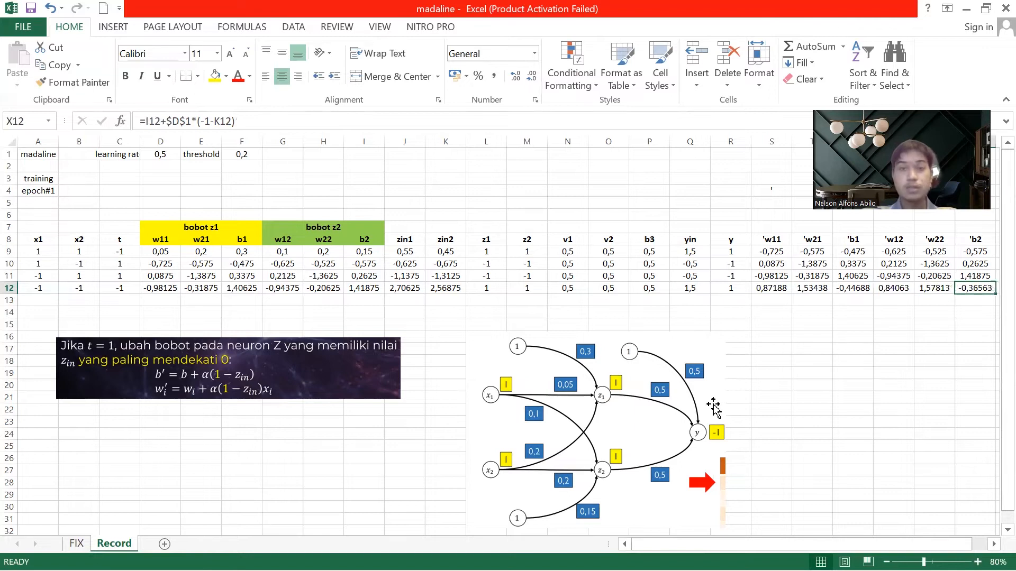
left_click_drag(845, 544, 860, 541)
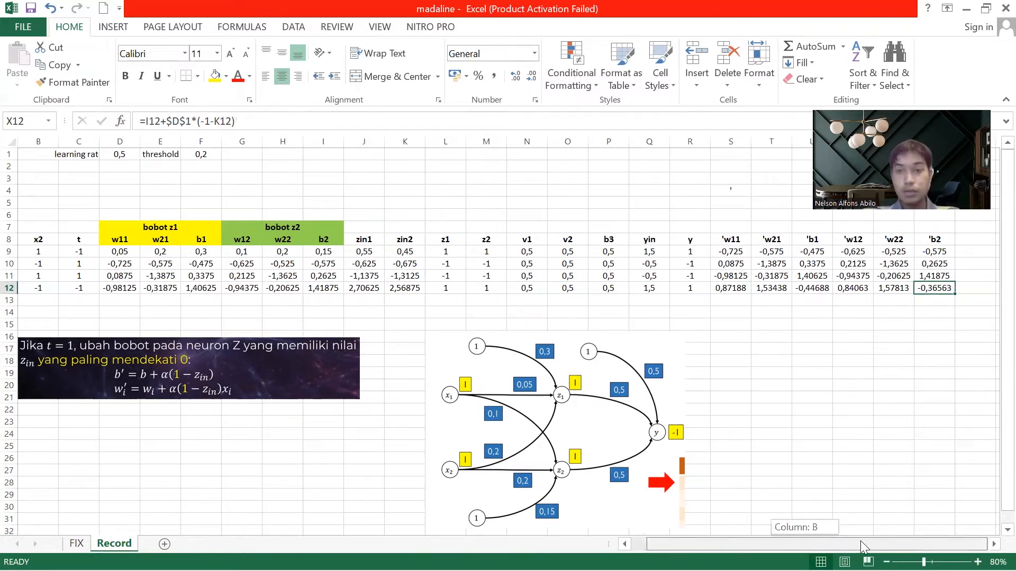
left_click_drag(739, 507, 619, 507)
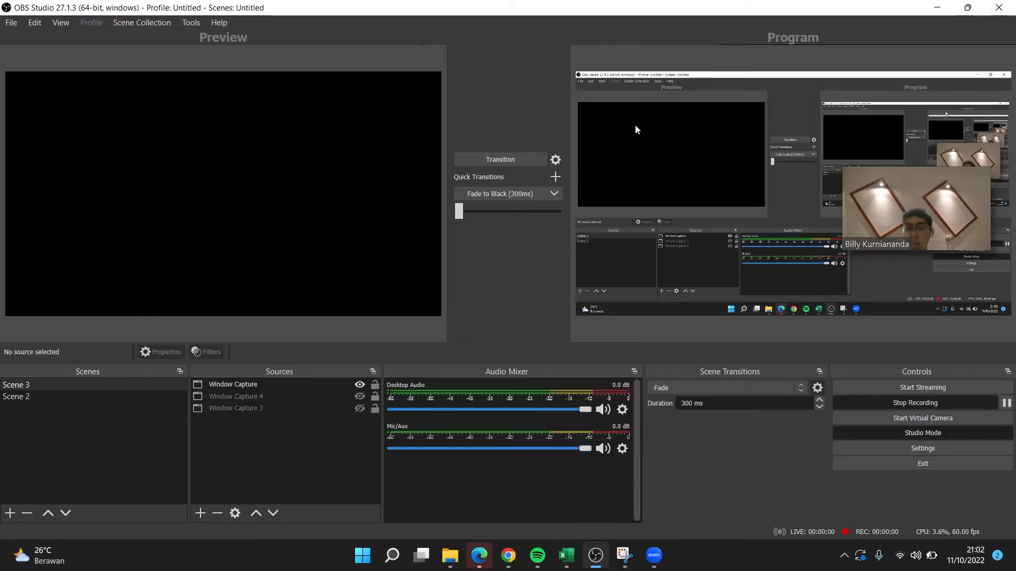
Return to the madaline workbook and copy the table headers A7:X8 to A18 under epoch#2.
left_click(946, 8)
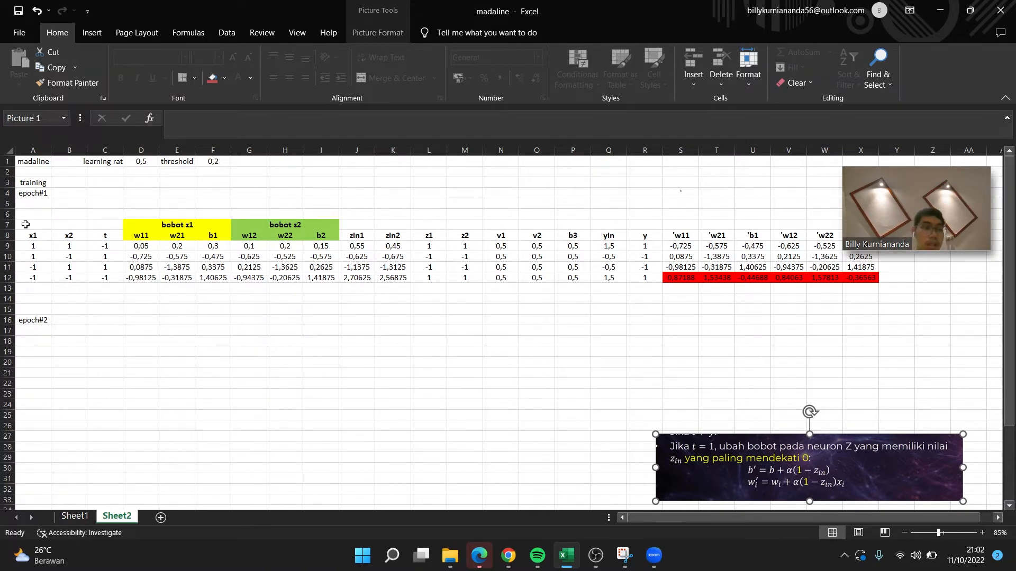
left_click(51, 224)
left_click_drag(53, 224, 855, 235)
left_click_drag(902, 205, 900, 73)
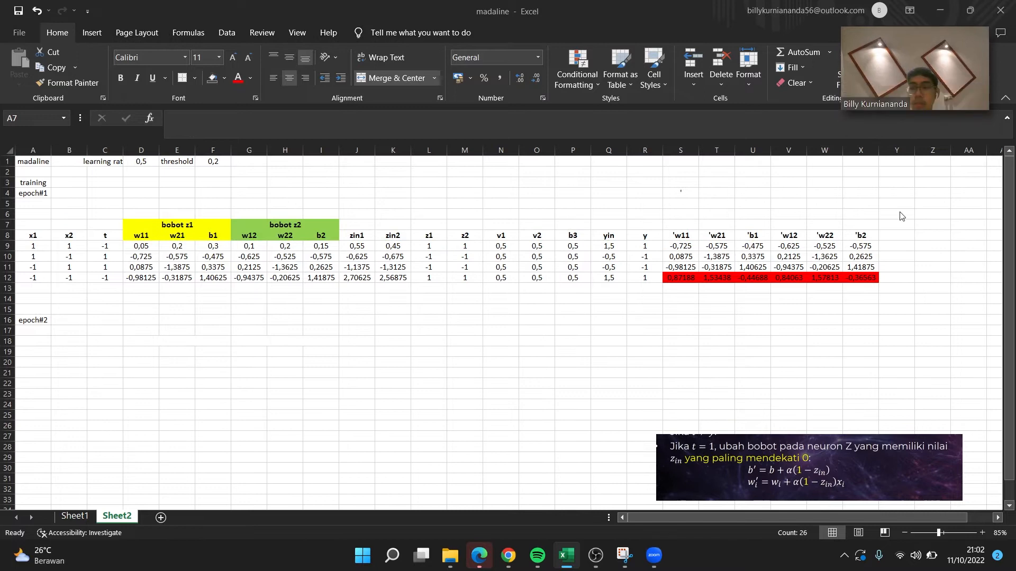
key("ctrl+c")
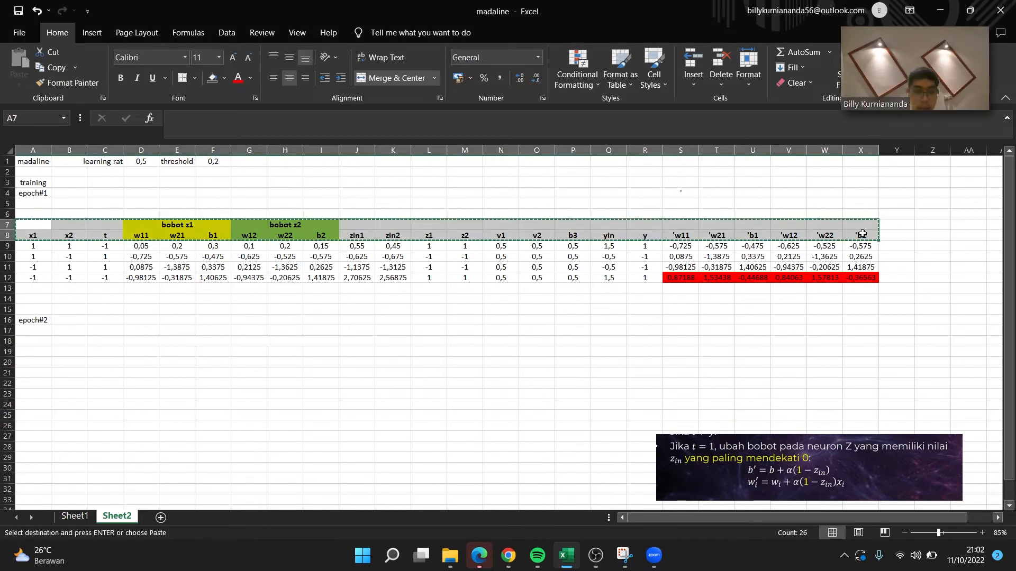
left_click(29, 344)
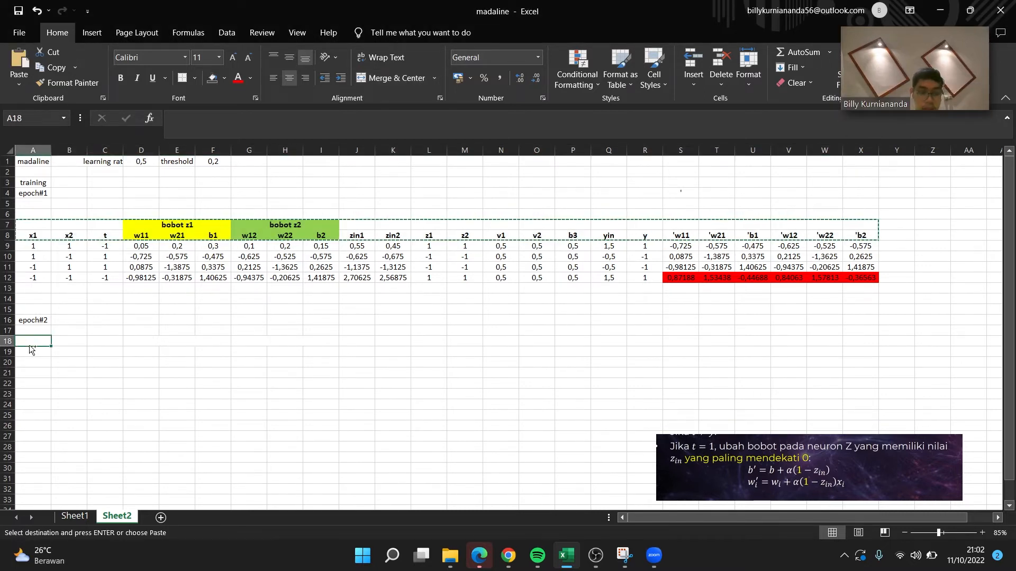
key("ctrl+v")
left_click(65, 382)
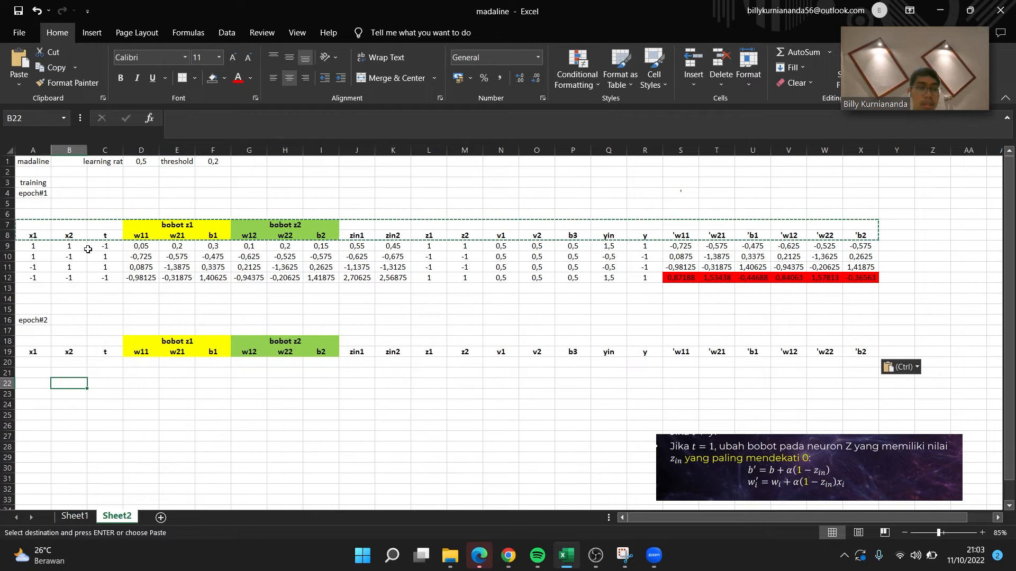
Copy the x1, x2 and target values from A9:C12 into A20:C23 of the epoch#2 table.
left_click_drag(31, 246, 100, 279)
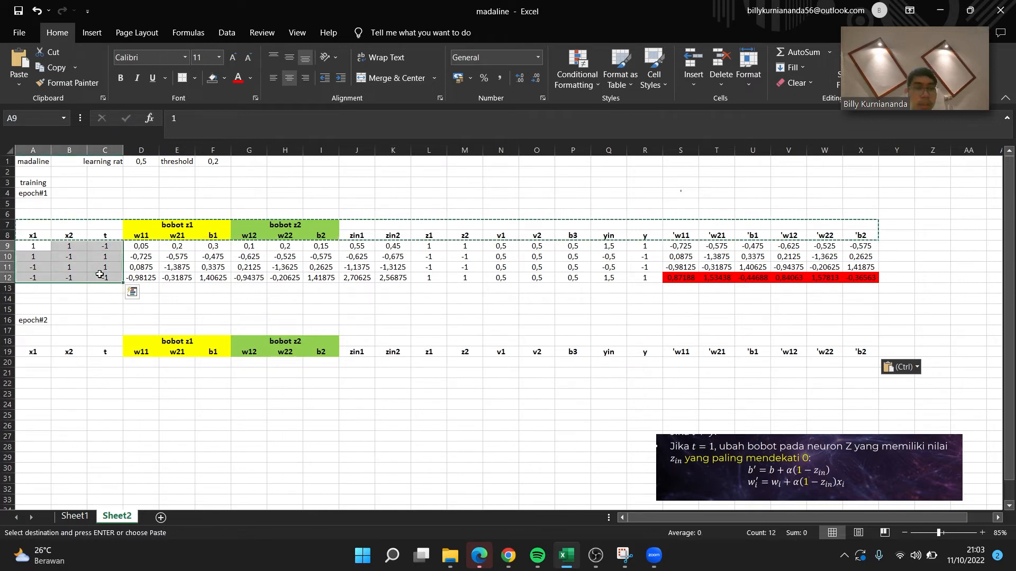
key("ctrl+c")
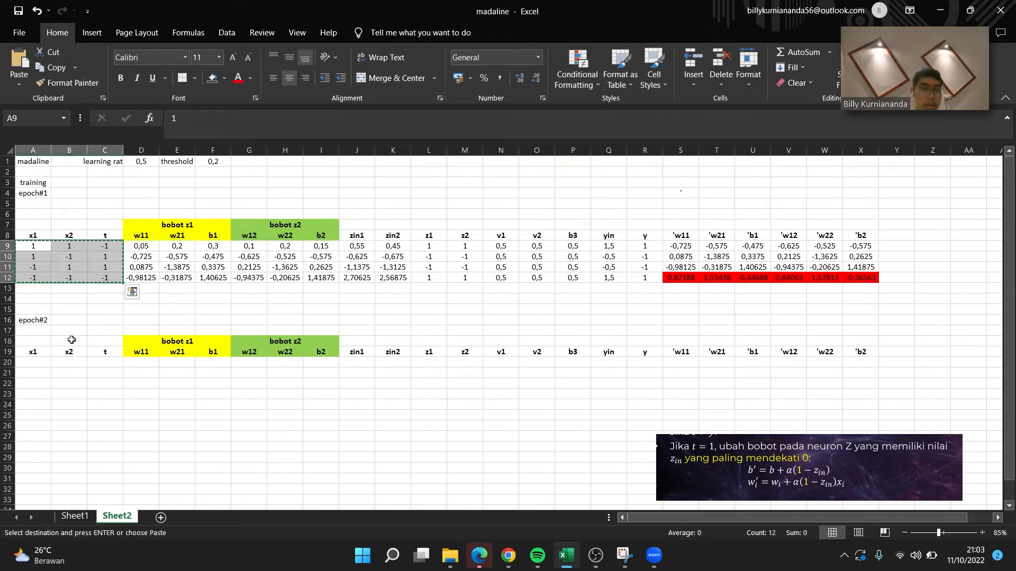
left_click(24, 367)
key("ctrl+v")
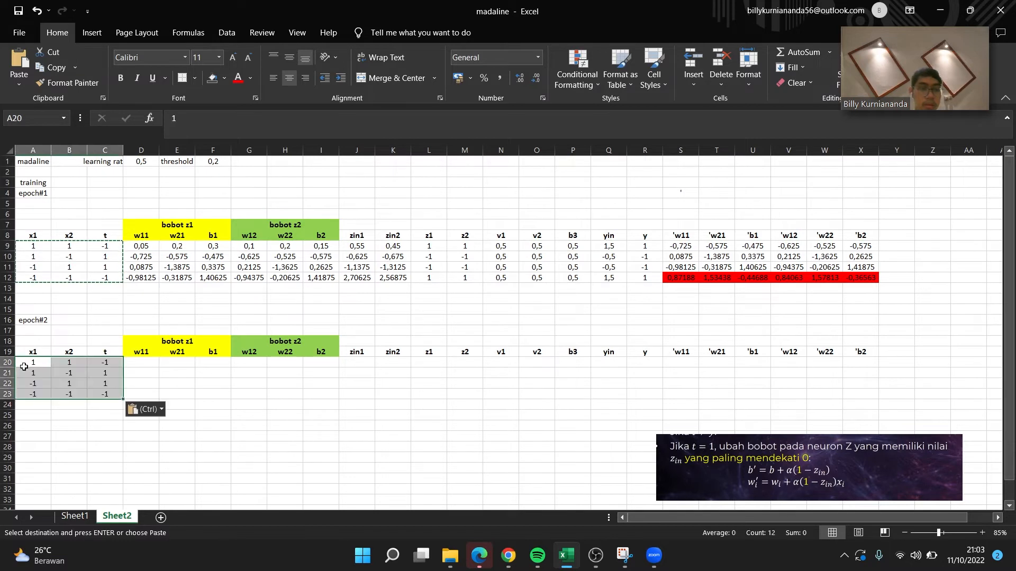
left_click(204, 385)
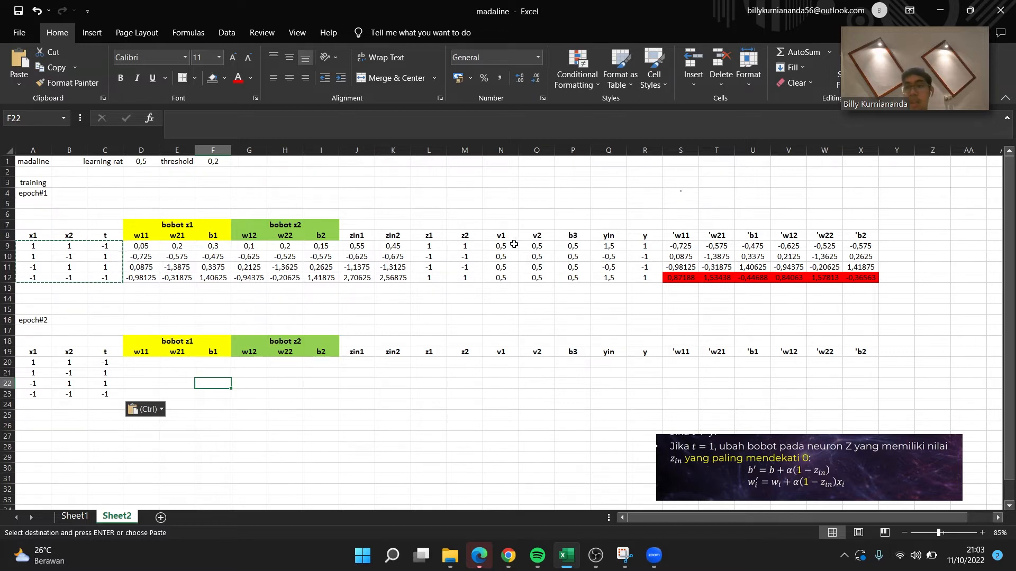
Copy the v1, v2 and b3 values from N9:P12 into N20:P23 of the epoch#2 table.
left_click_drag(499, 242, 557, 285)
key("ctrl+c")
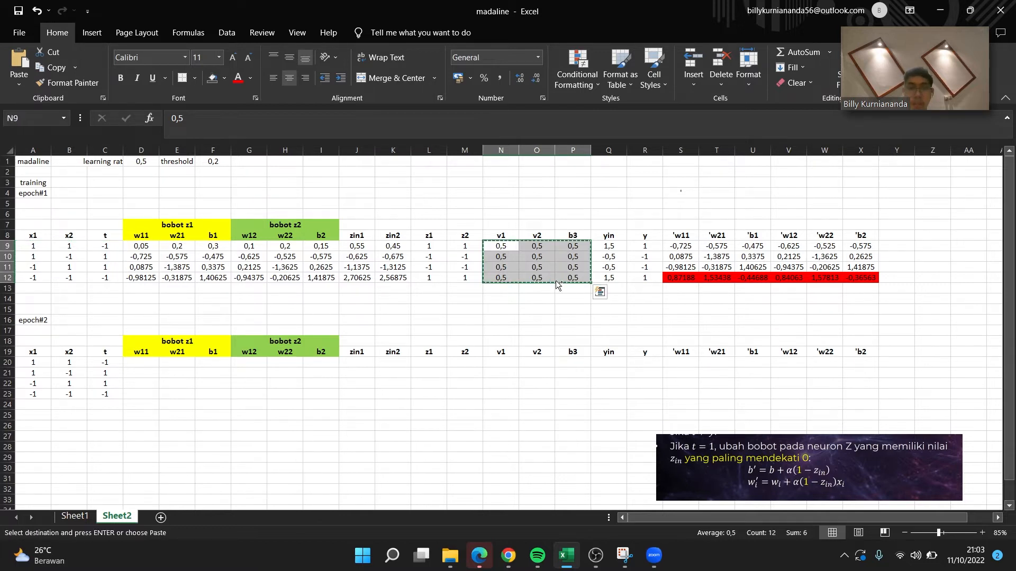
left_click(499, 362)
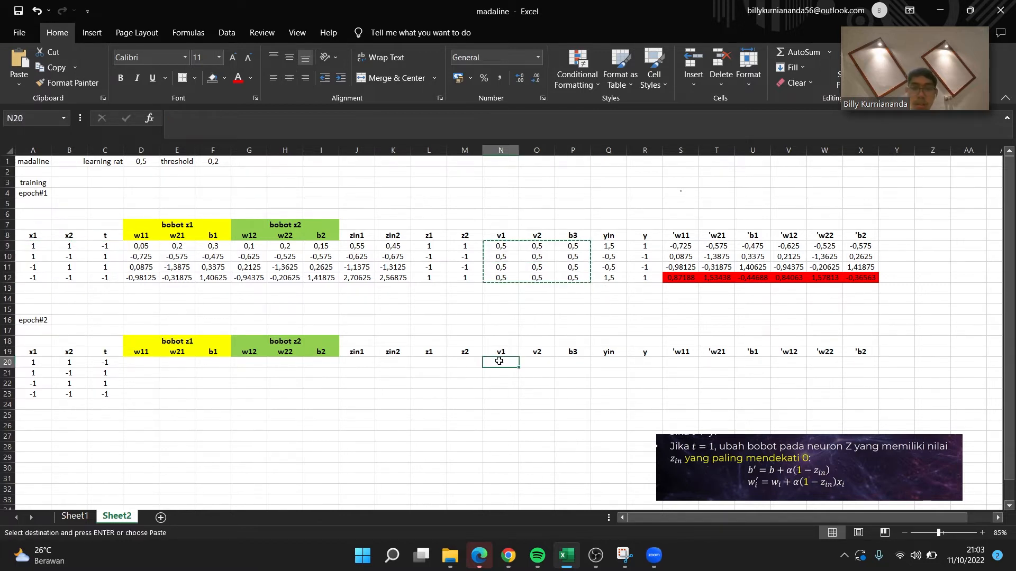
key("ctrl+v")
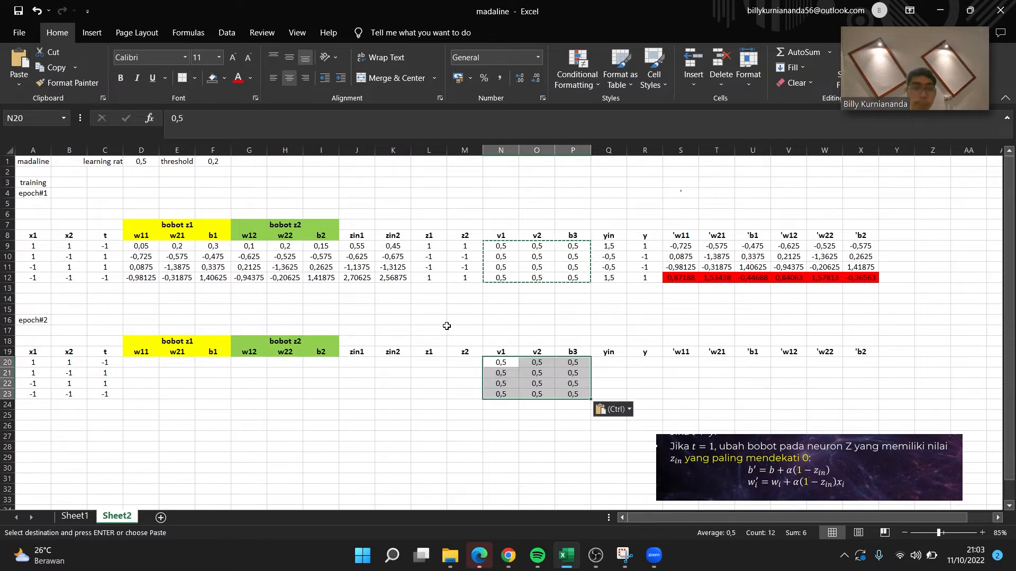
left_click(447, 328)
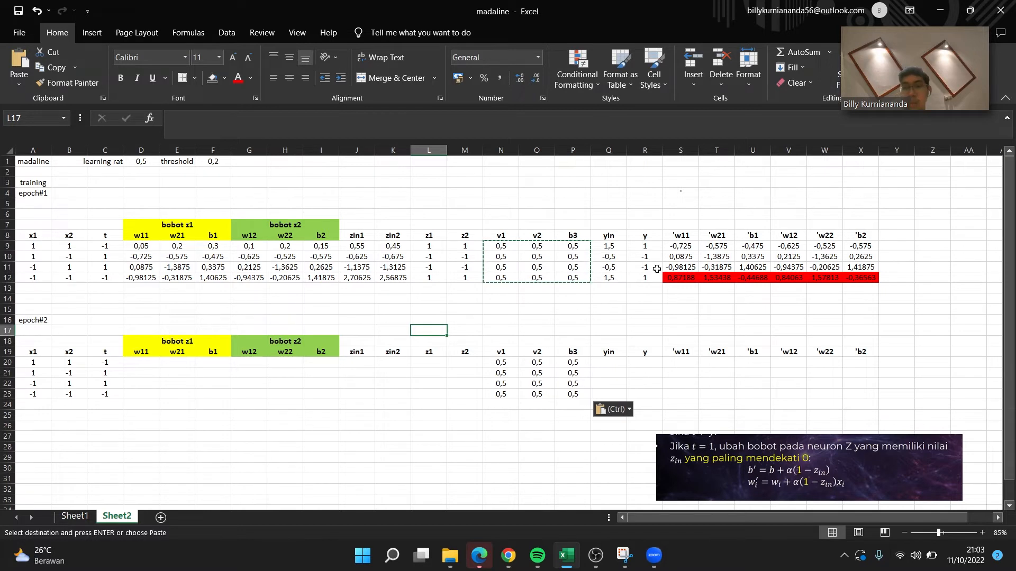
Carry epoch 1's final weights into epoch 2 by entering =S12 in D20 and filling it across to I20.
left_click(667, 286)
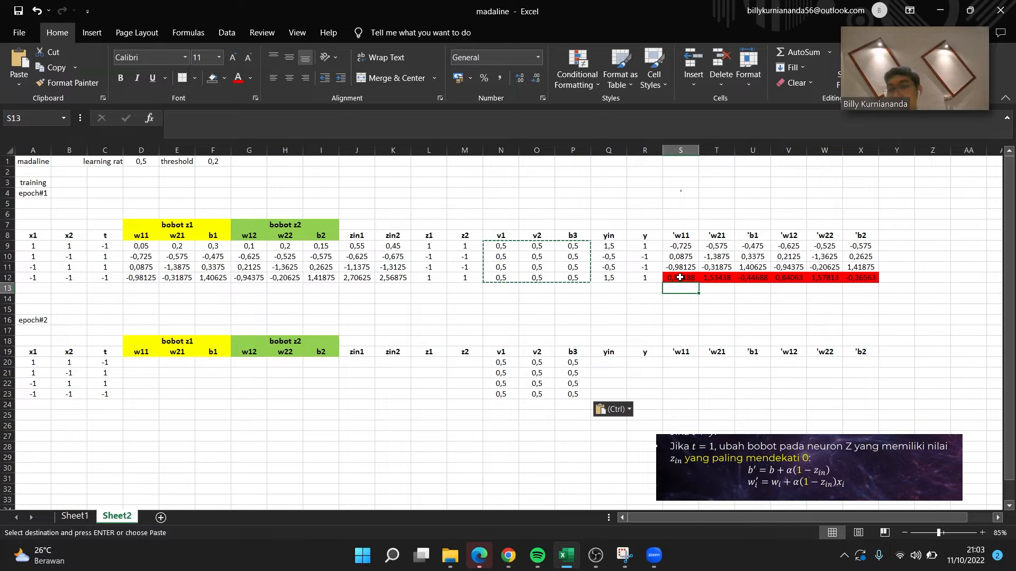
left_click_drag(680, 278, 863, 277)
left_click(757, 318)
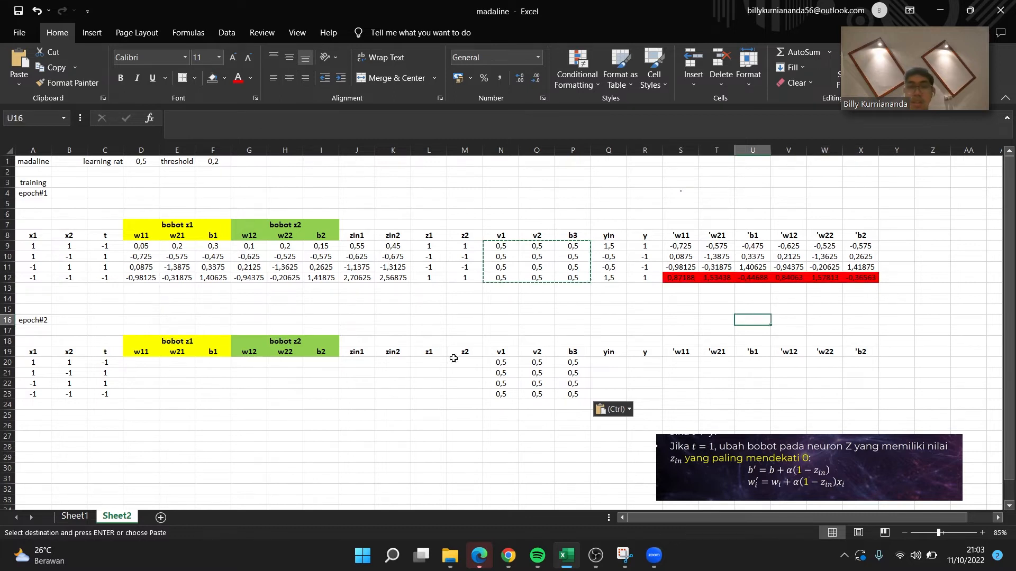
left_click(135, 364)
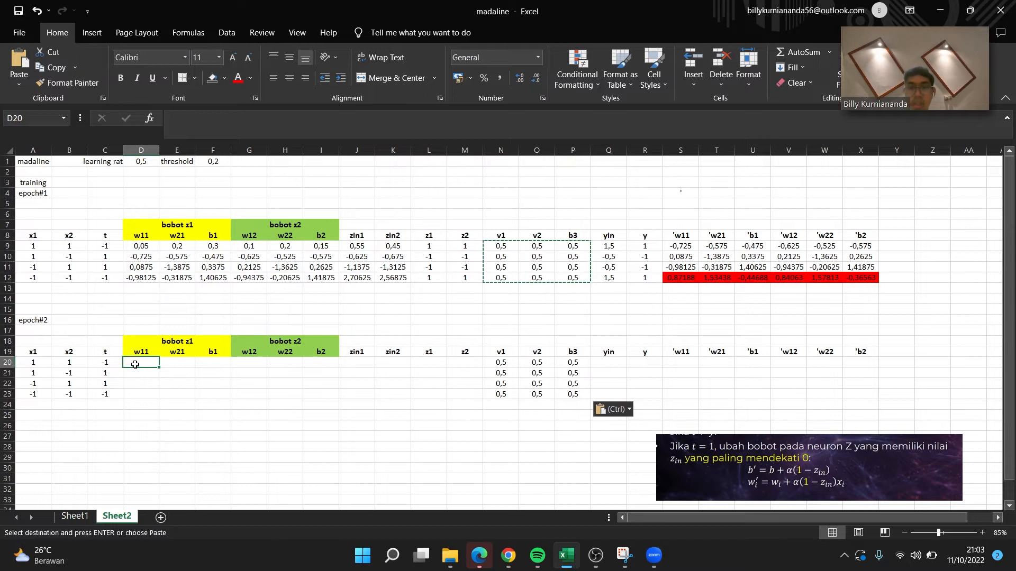
type("=S")
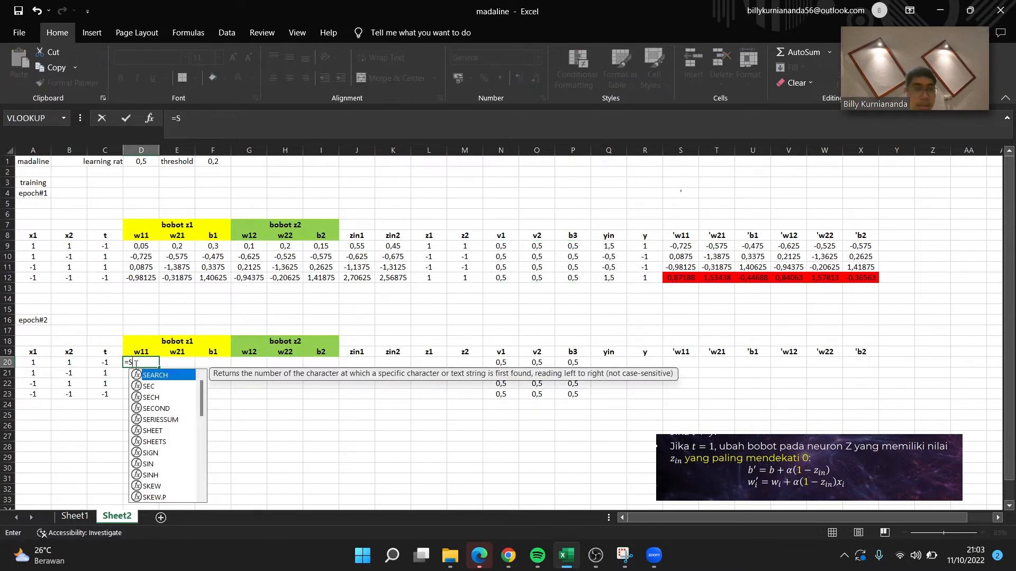
type("12")
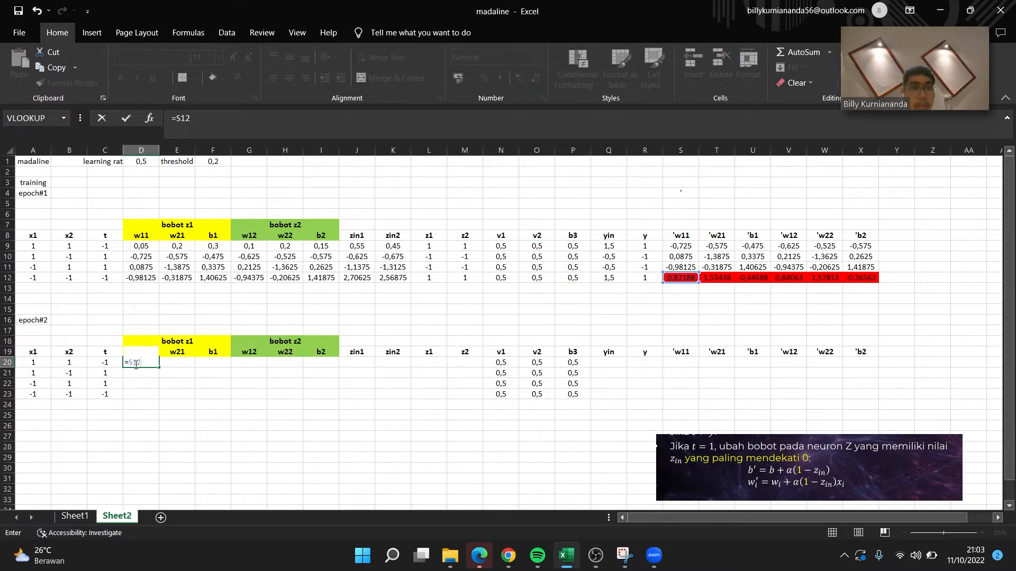
key("Return")
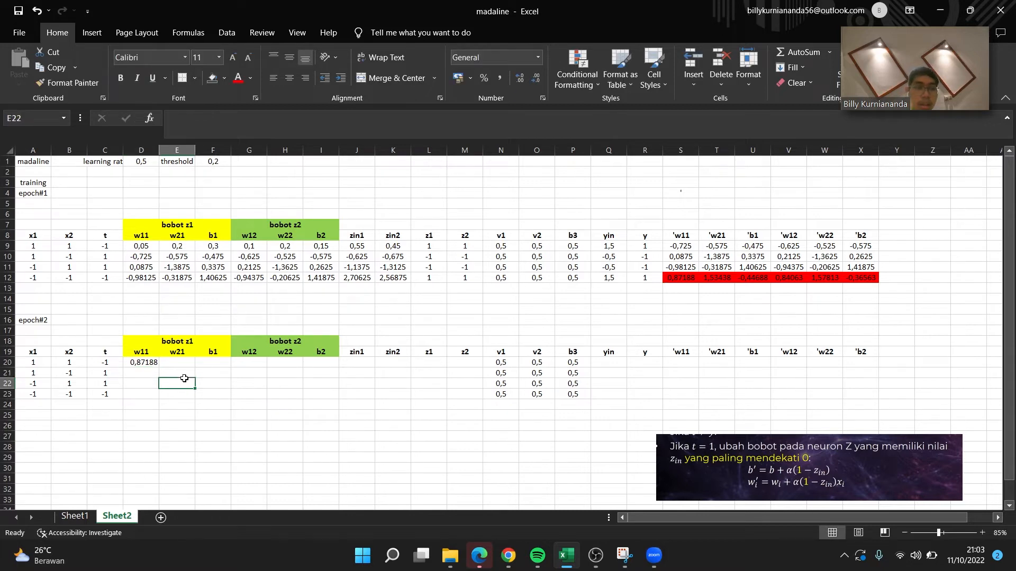
left_click(143, 361)
left_click_drag(160, 368, 329, 366)
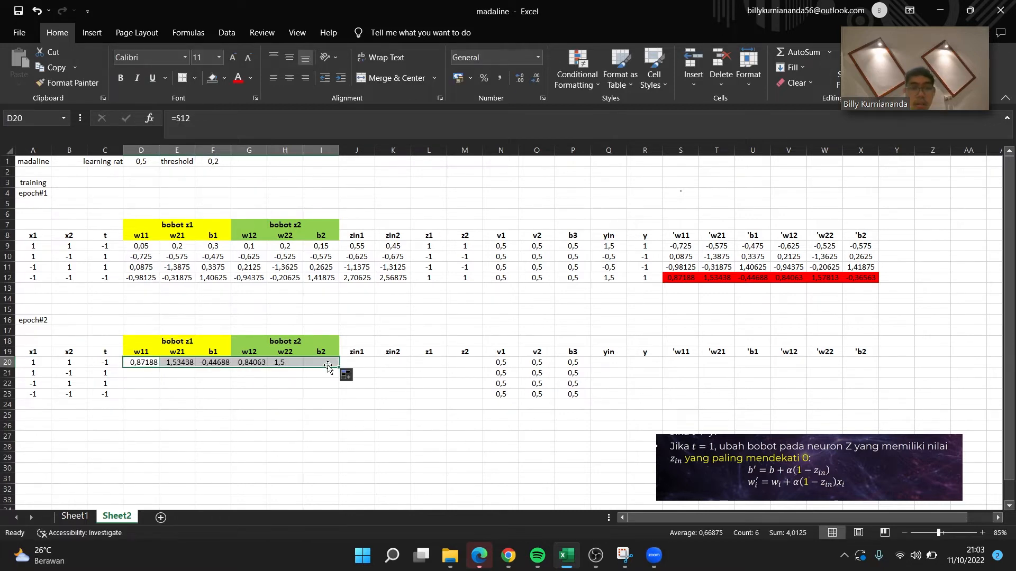
left_click(327, 402)
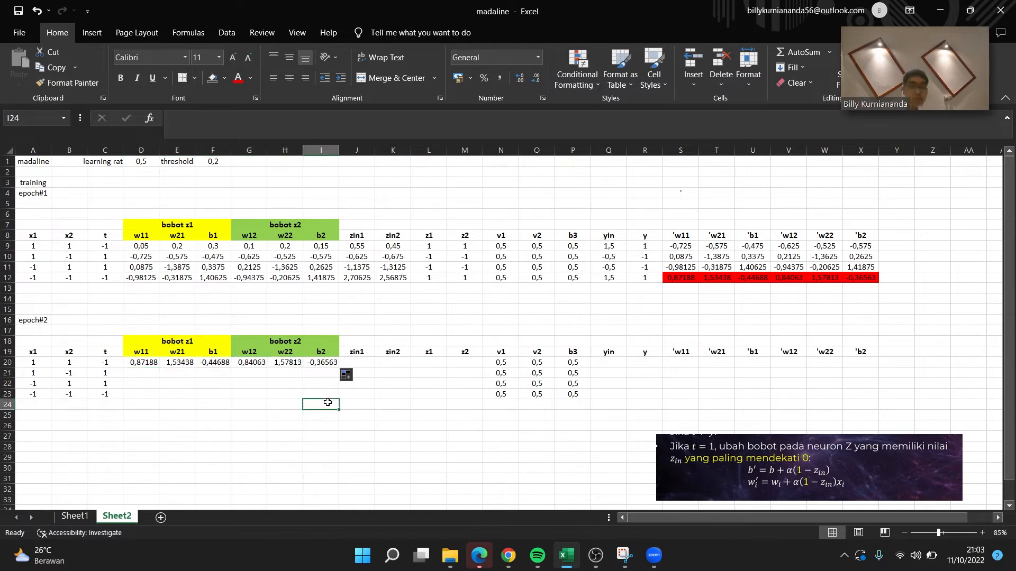
Copy the zin1 formula from J9 into J20 and check its cell references.
left_click(366, 365)
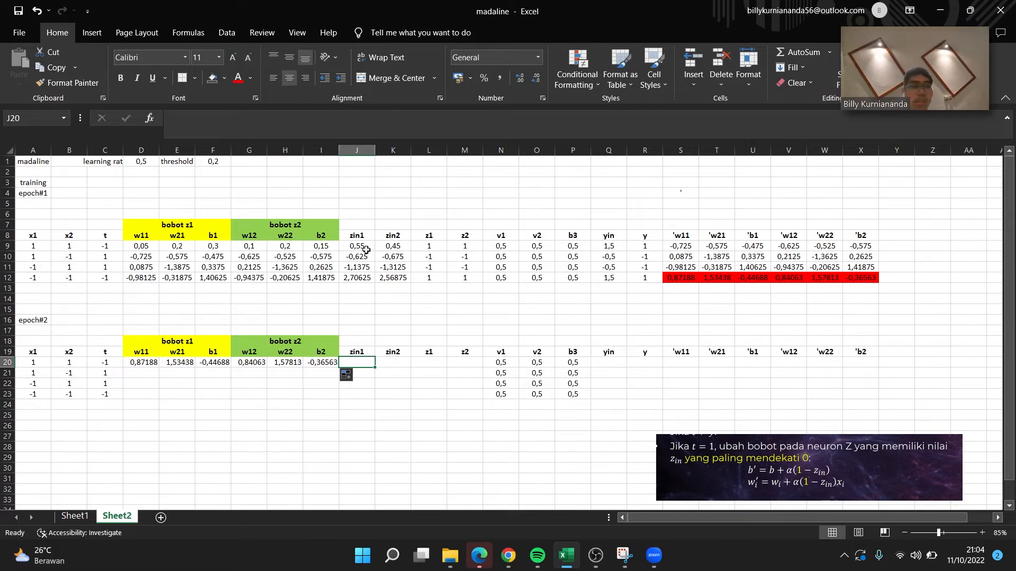
left_click(366, 250)
key("ctrl+c")
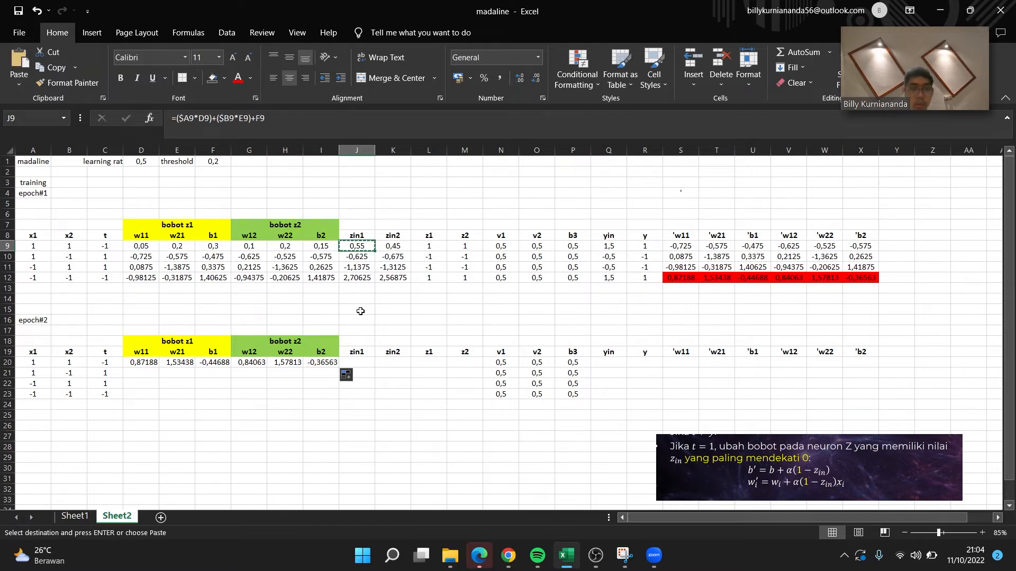
left_click(359, 364)
key("ctrl+v")
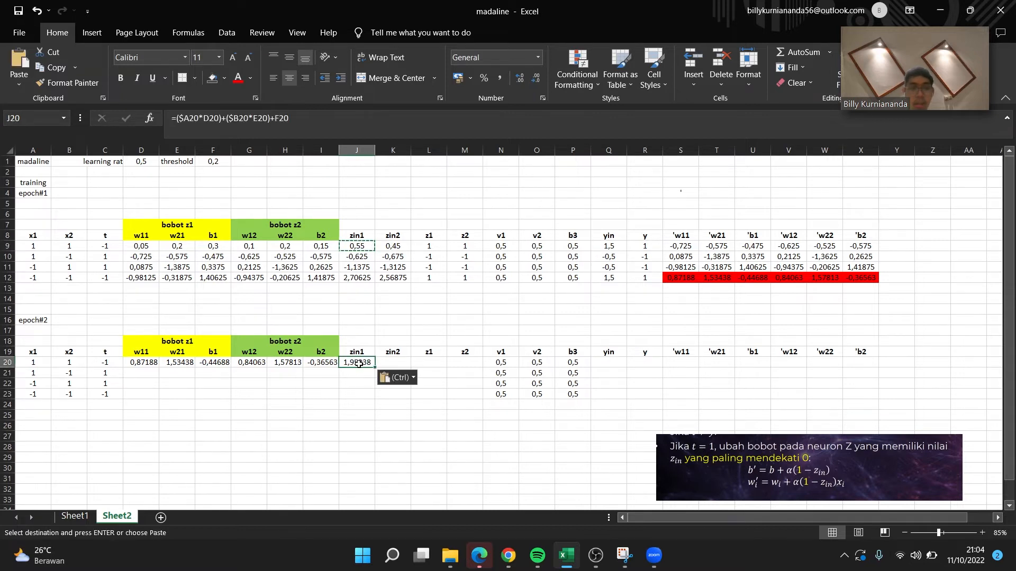
left_click(213, 118)
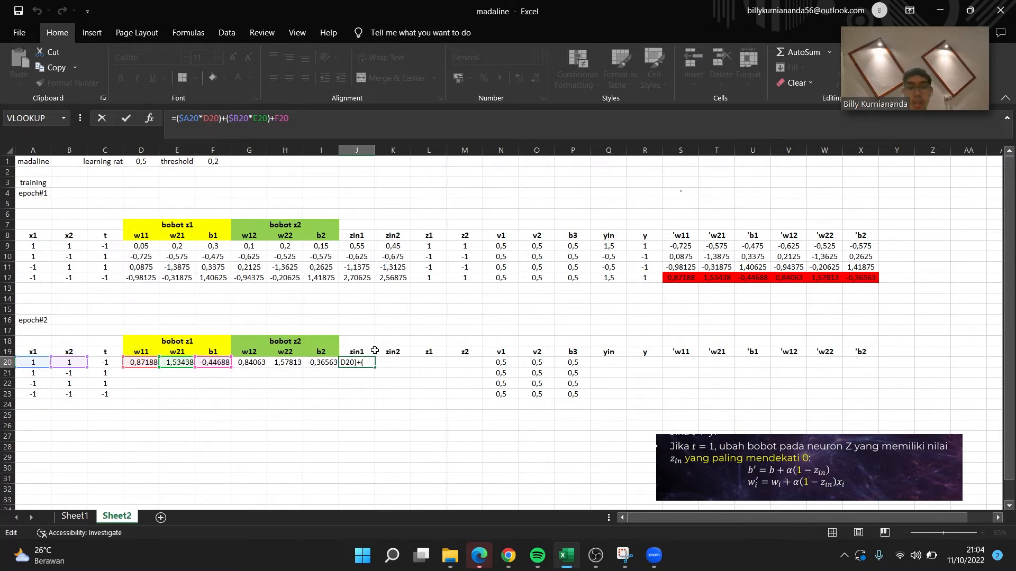
key("Return")
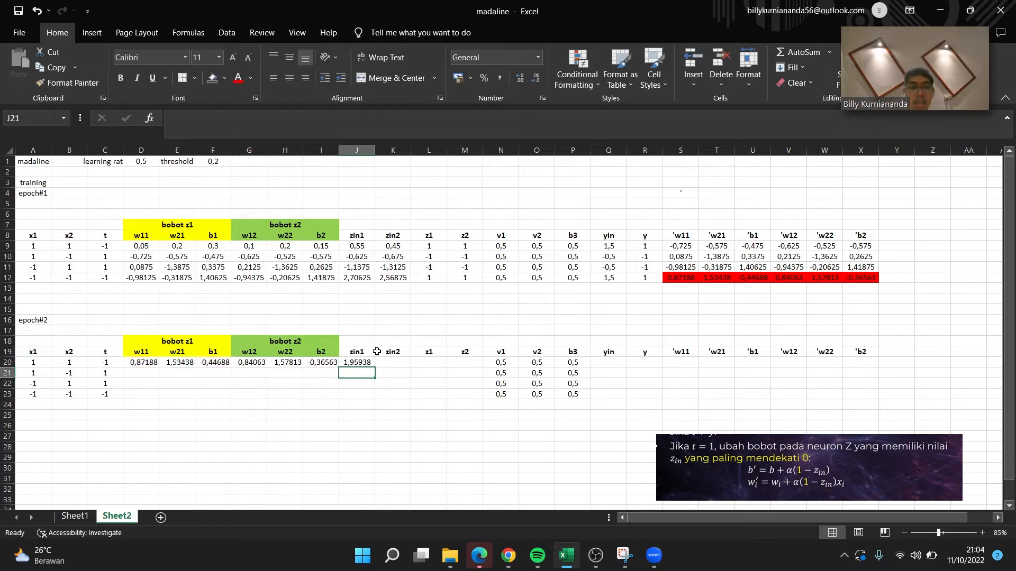
Copy the zin2 formula from K9 into K20 and check its cell references.
left_click(396, 364)
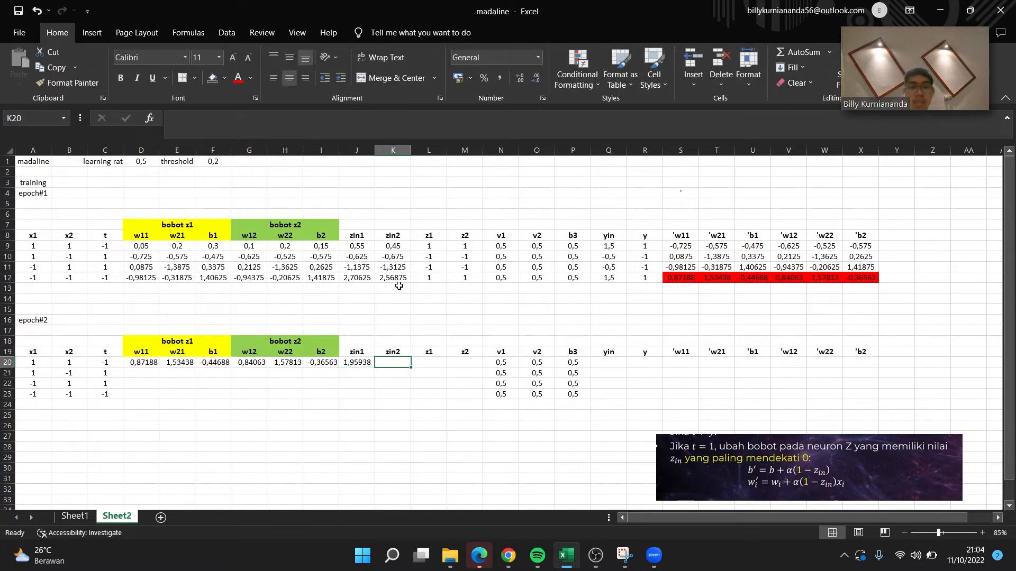
left_click(389, 245)
key("ctrl+c")
left_click(391, 359)
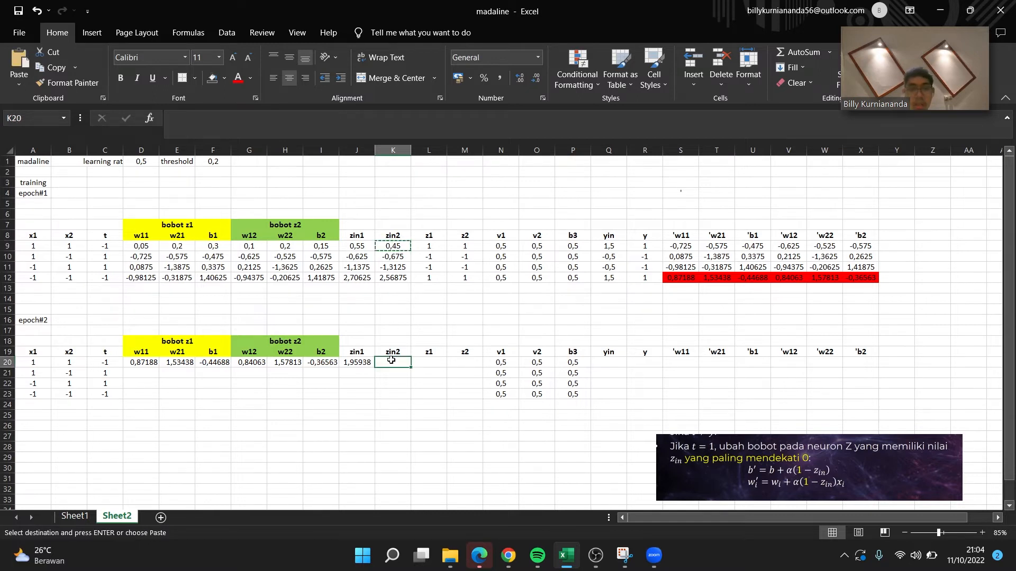
key("ctrl+v")
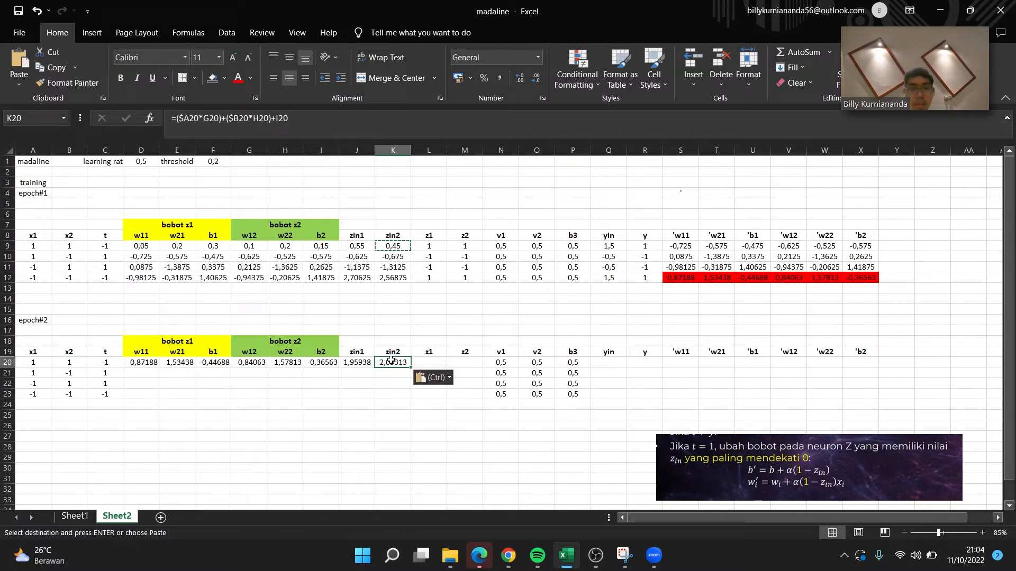
left_click(219, 114)
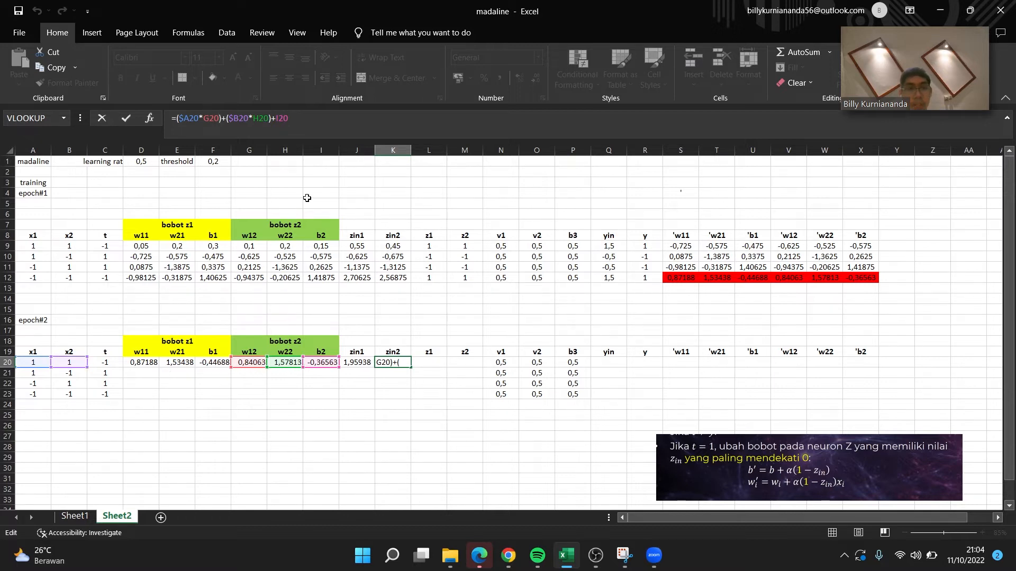
key("Return")
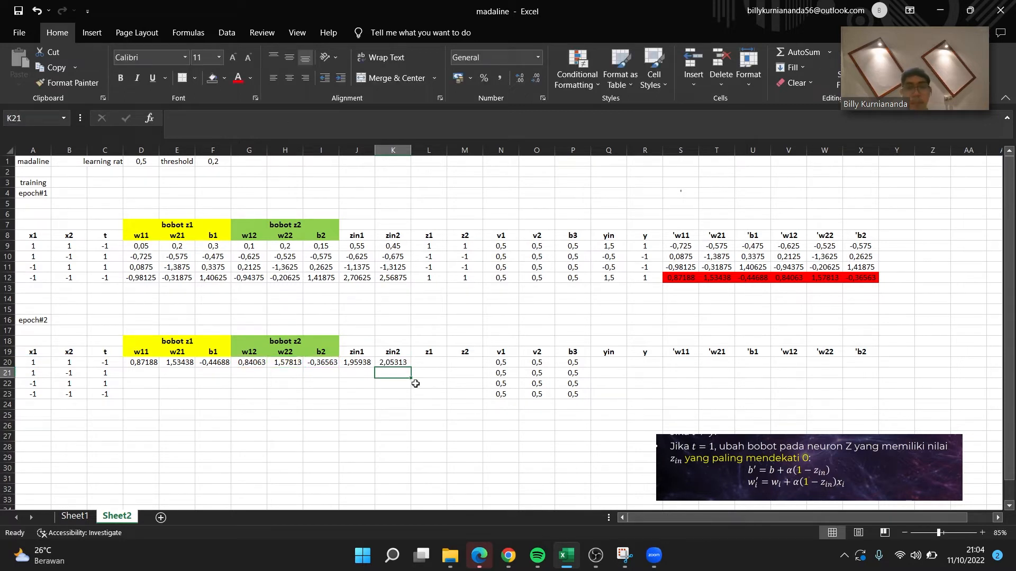
left_click(415, 383)
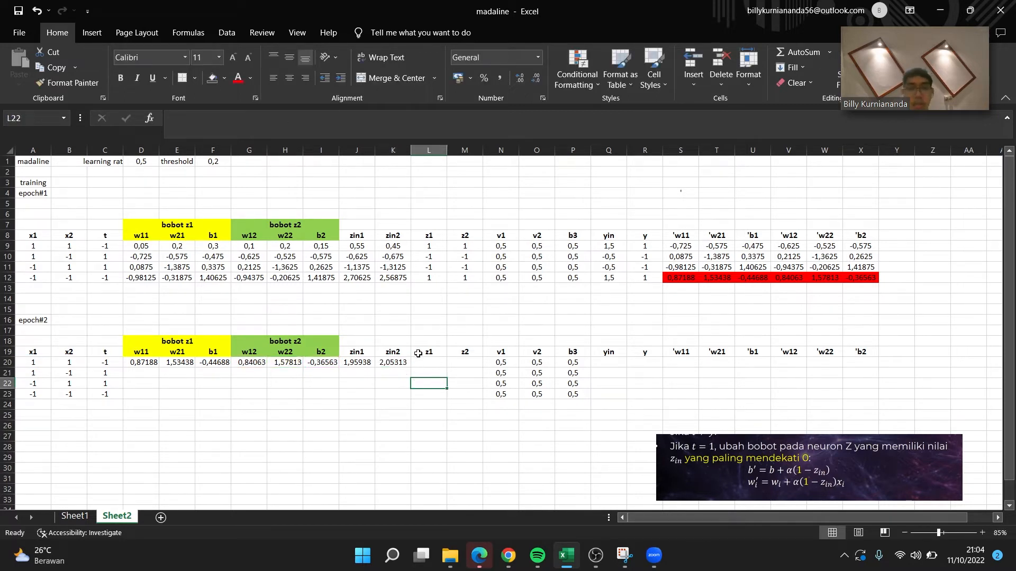
Copy the z1 activation formula from L9 into L20 and check its cell references.
left_click(437, 254)
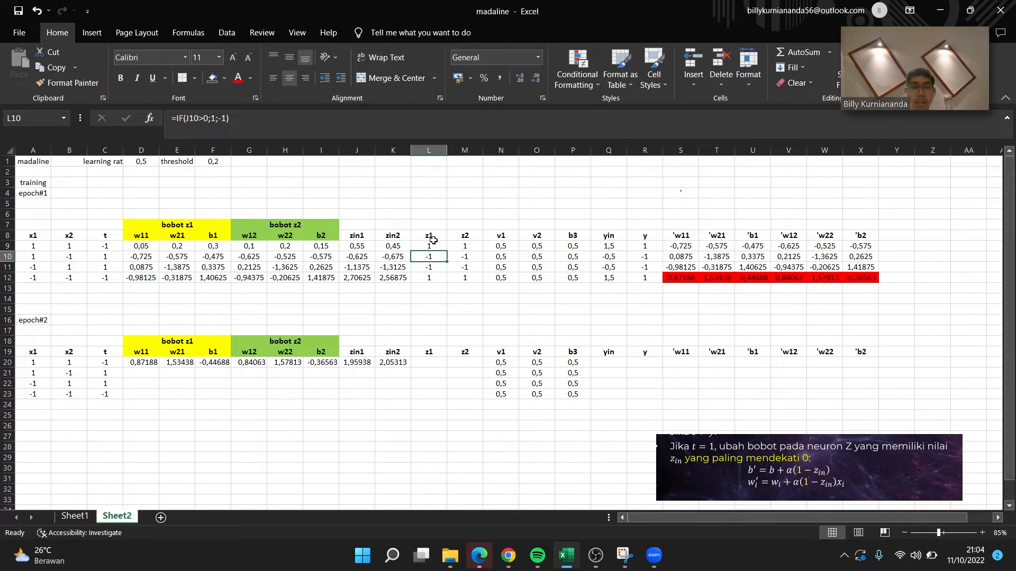
left_click(432, 240)
left_click(433, 247)
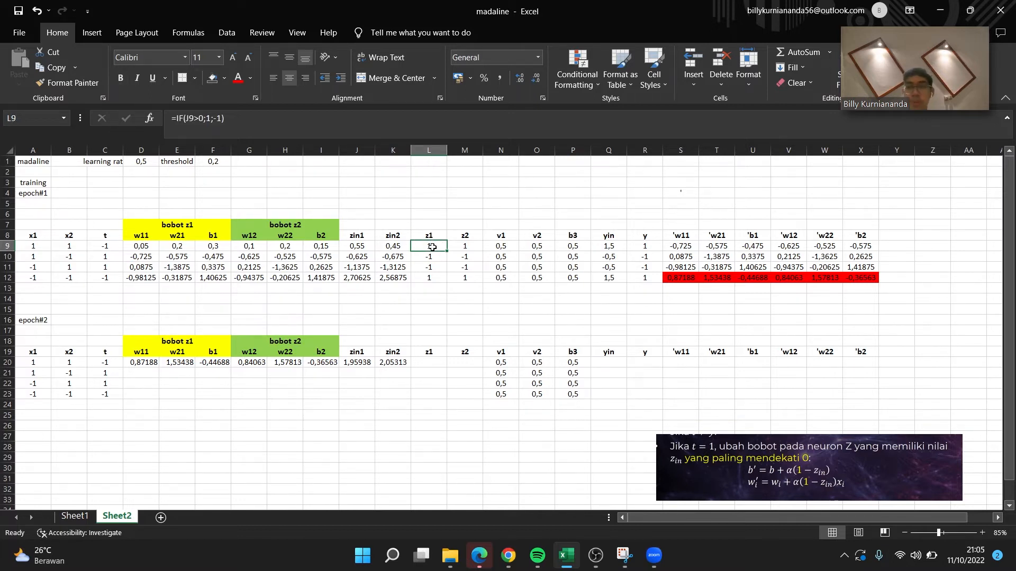
key("ctrl+c")
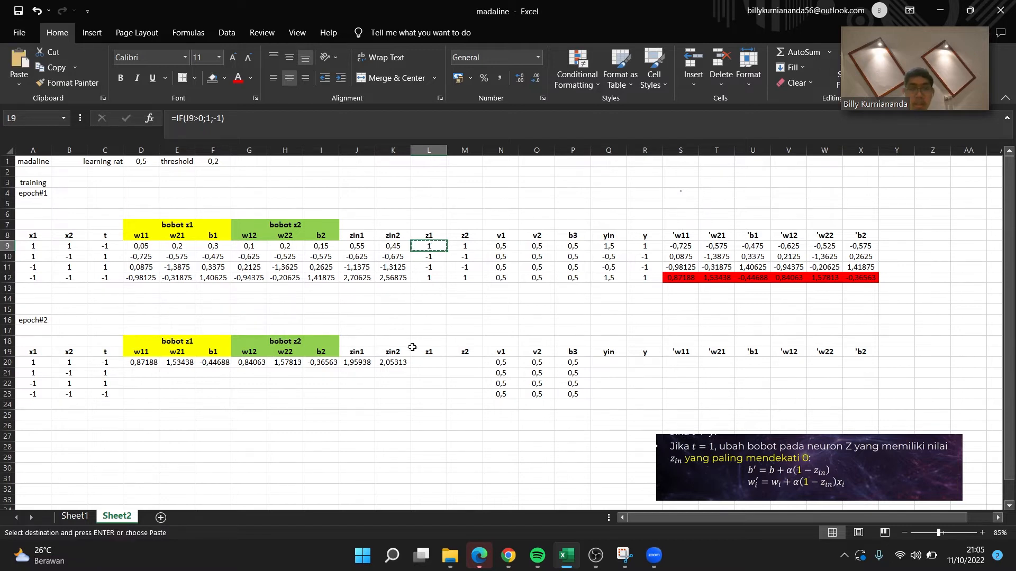
left_click(423, 363)
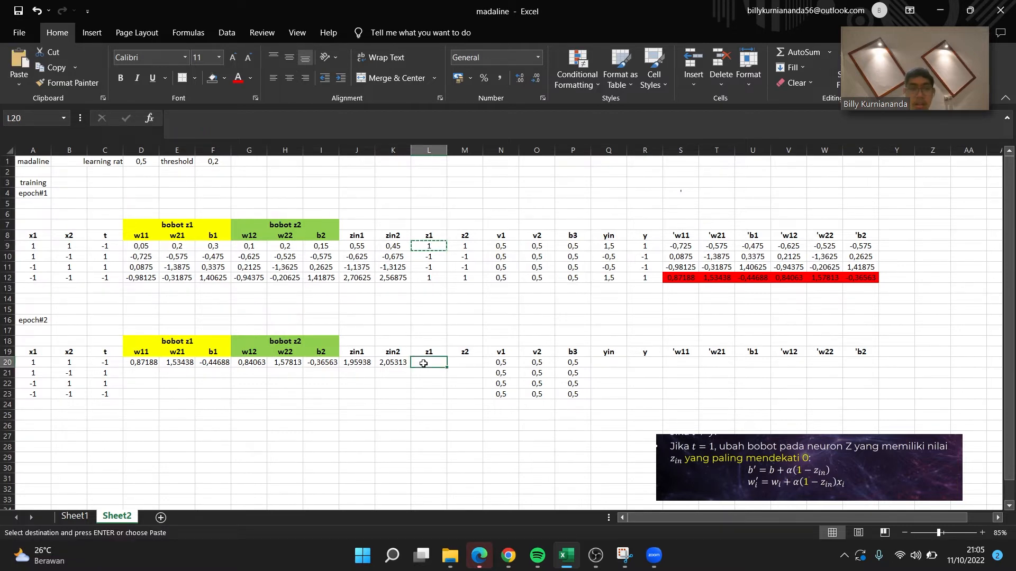
key("ctrl+v")
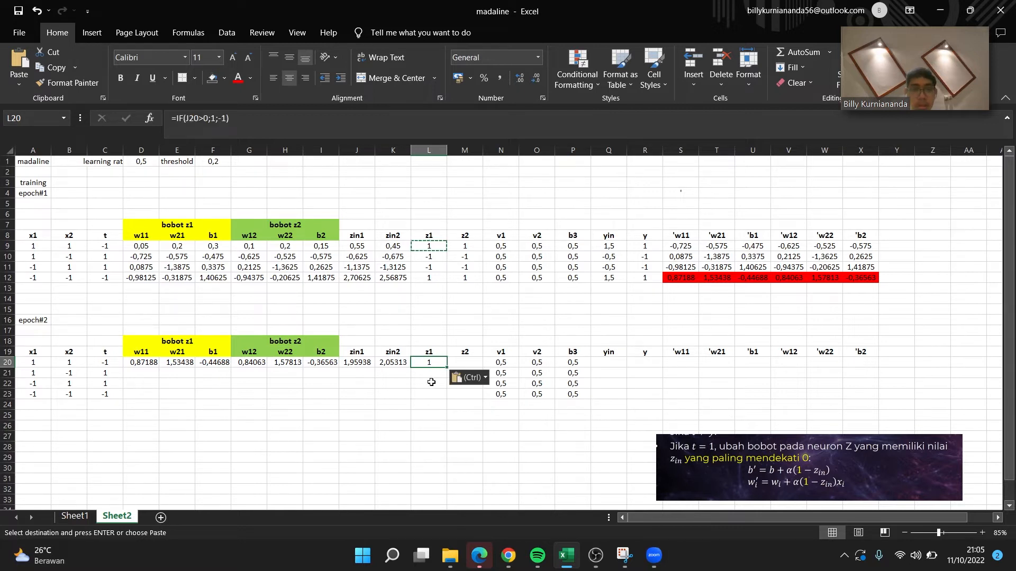
left_click(289, 132)
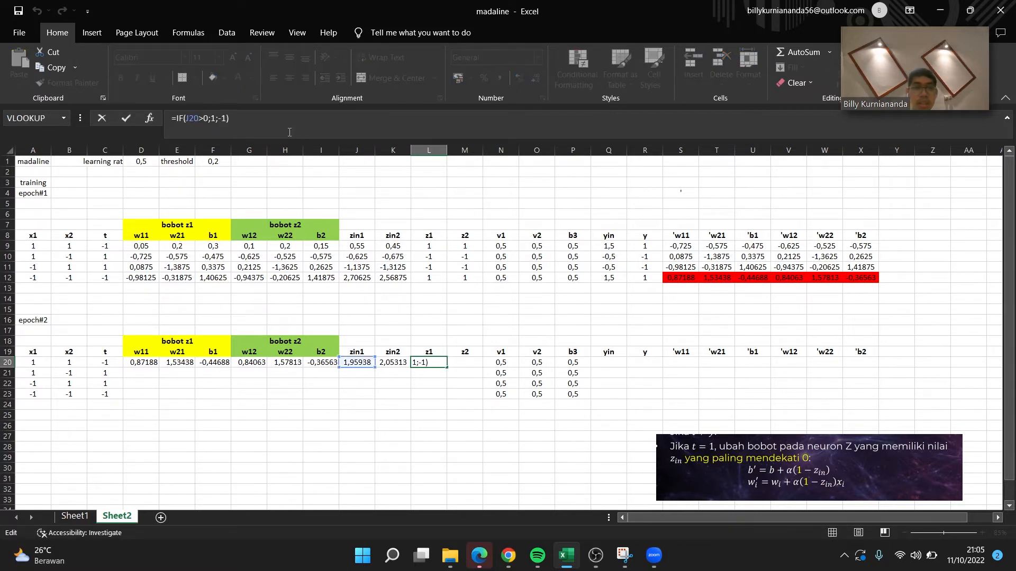
left_click(214, 121)
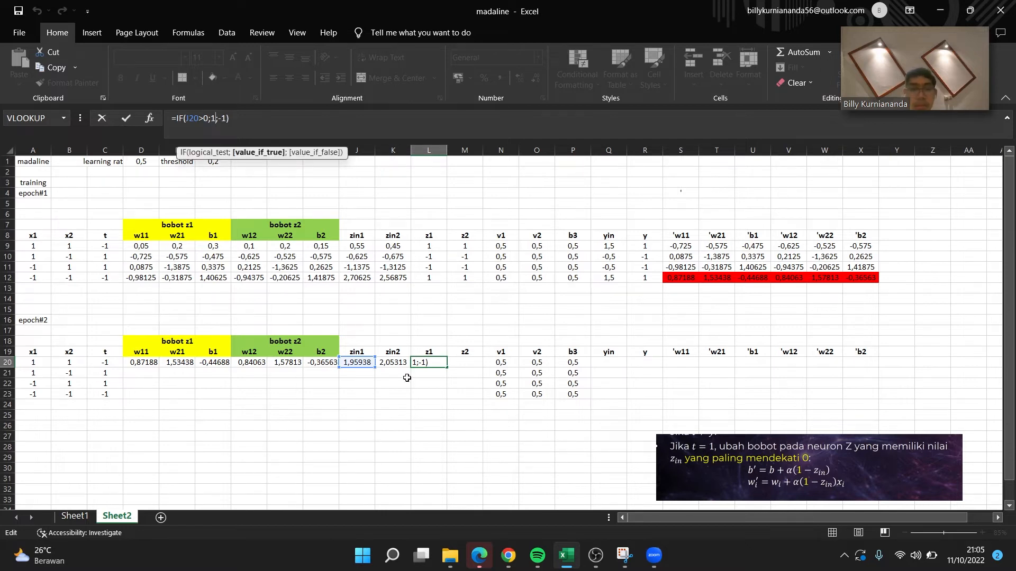
key("Return")
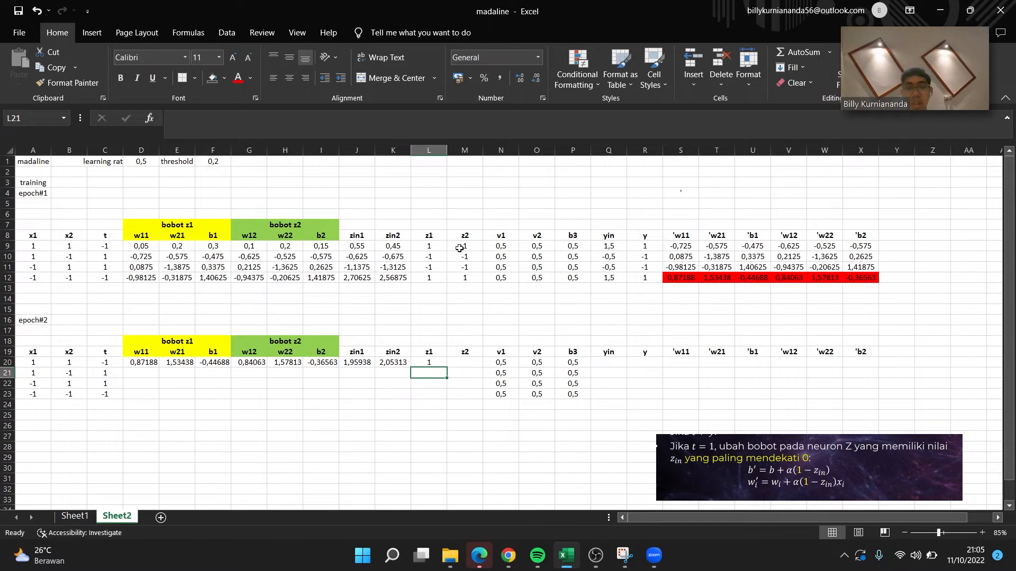
Copy the z2 activation formula from M9 into M20 and check its cell references.
left_click(459, 247)
key("ctrl+c")
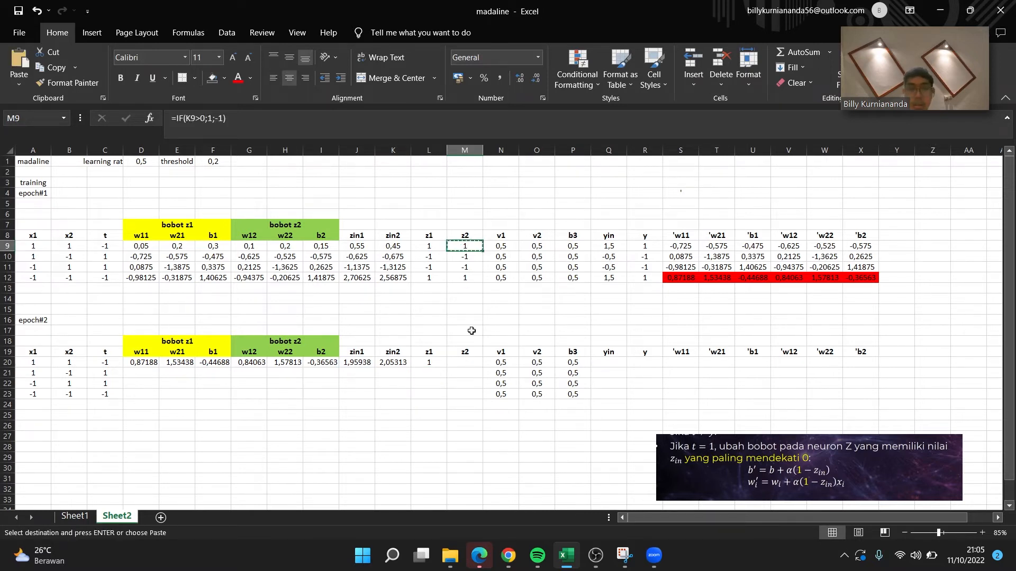
left_click(469, 365)
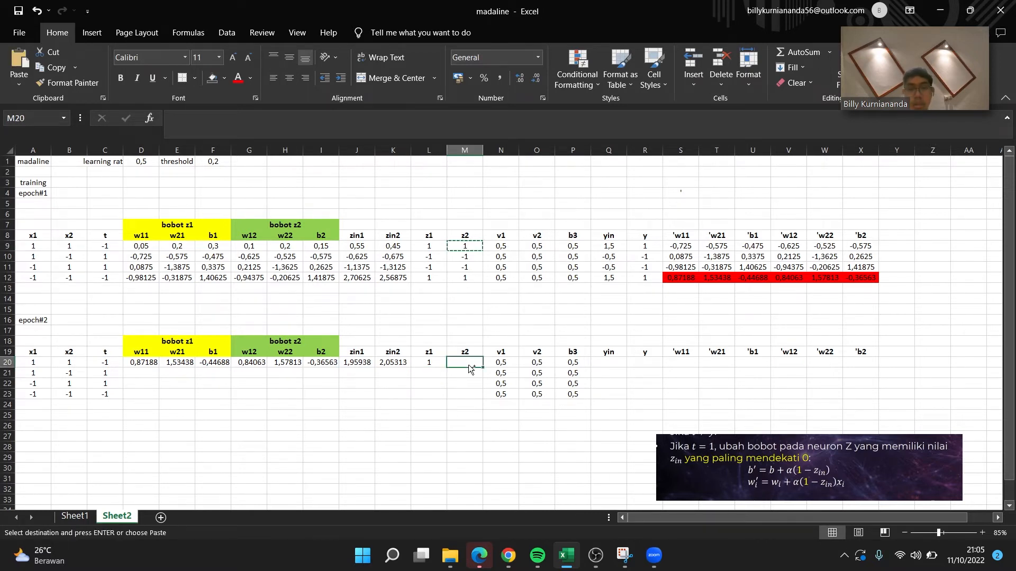
key("ctrl+v")
left_click(218, 125)
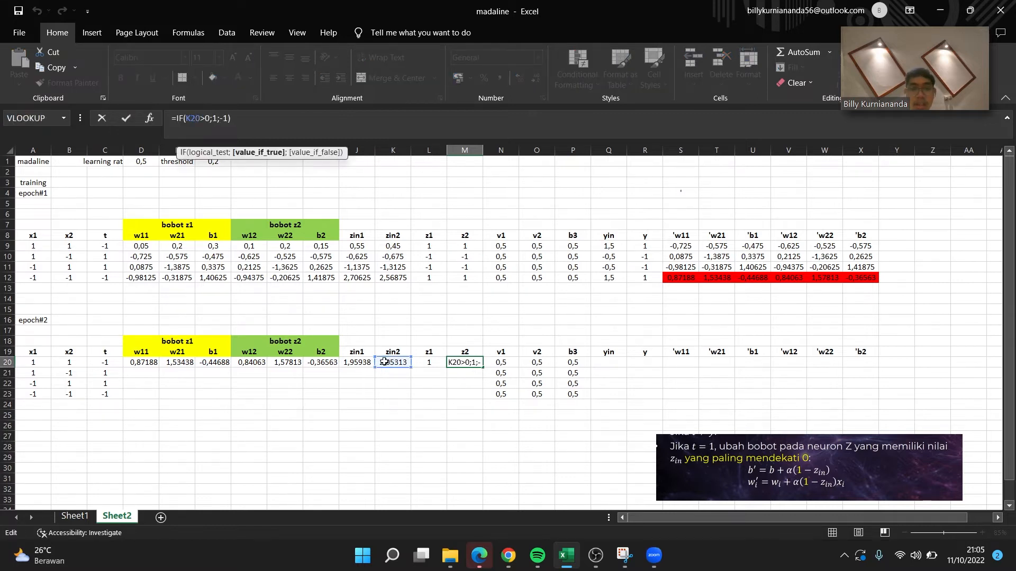
left_click(227, 121)
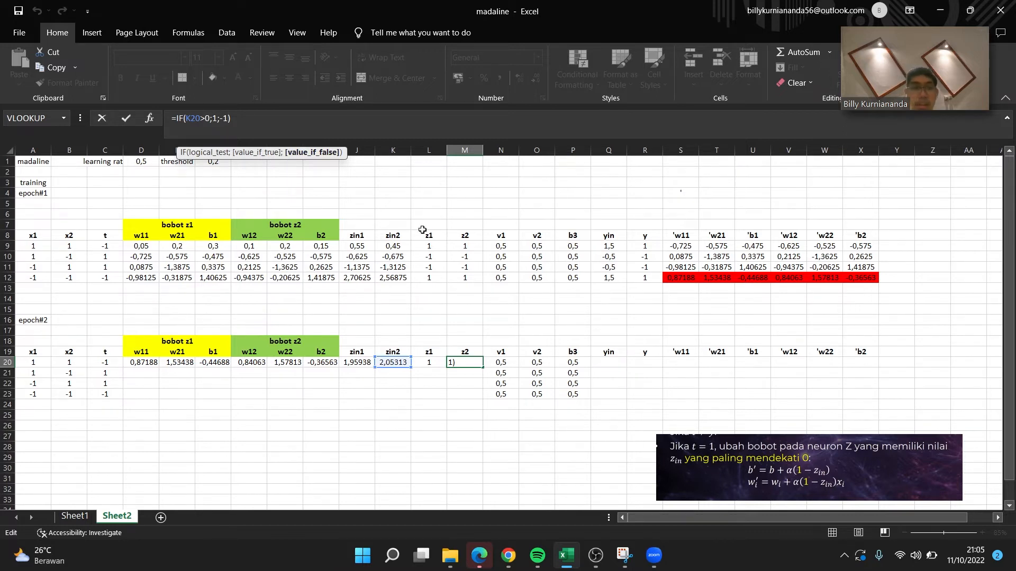
key("Return")
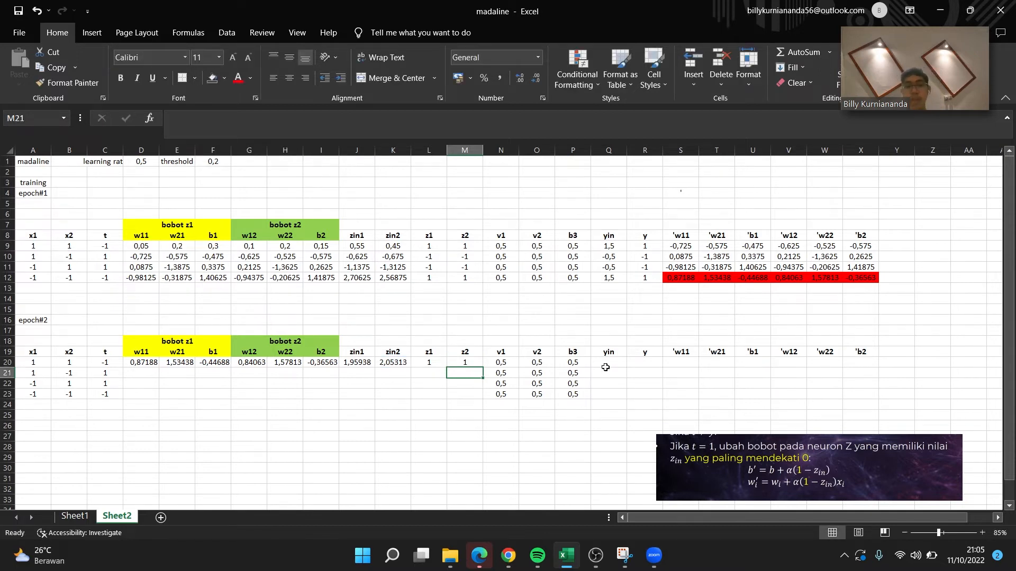
Copy the yin formula from Q9 into Q20 and check its cell references.
left_click(610, 248)
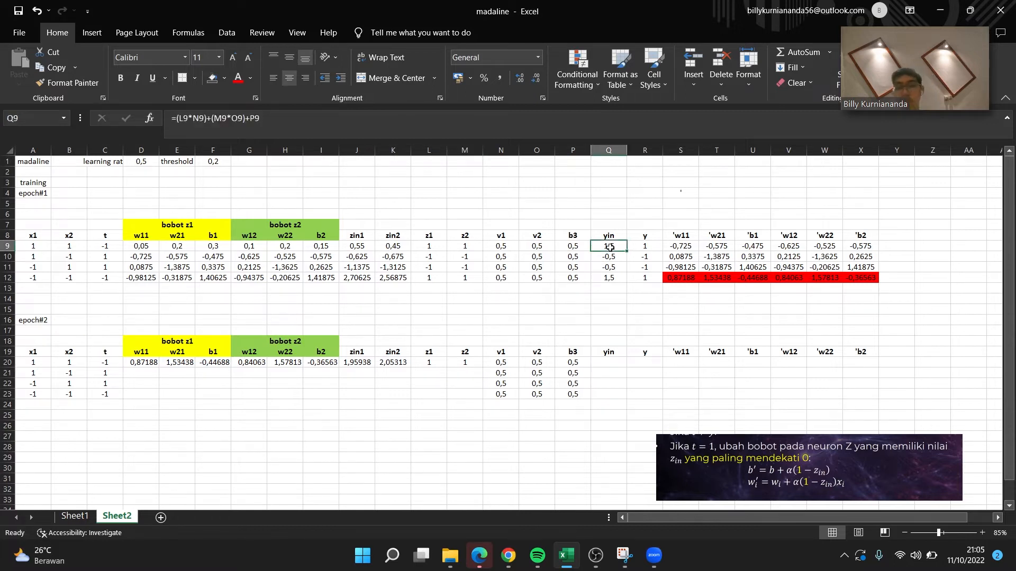
key("ctrl+c")
left_click(603, 360)
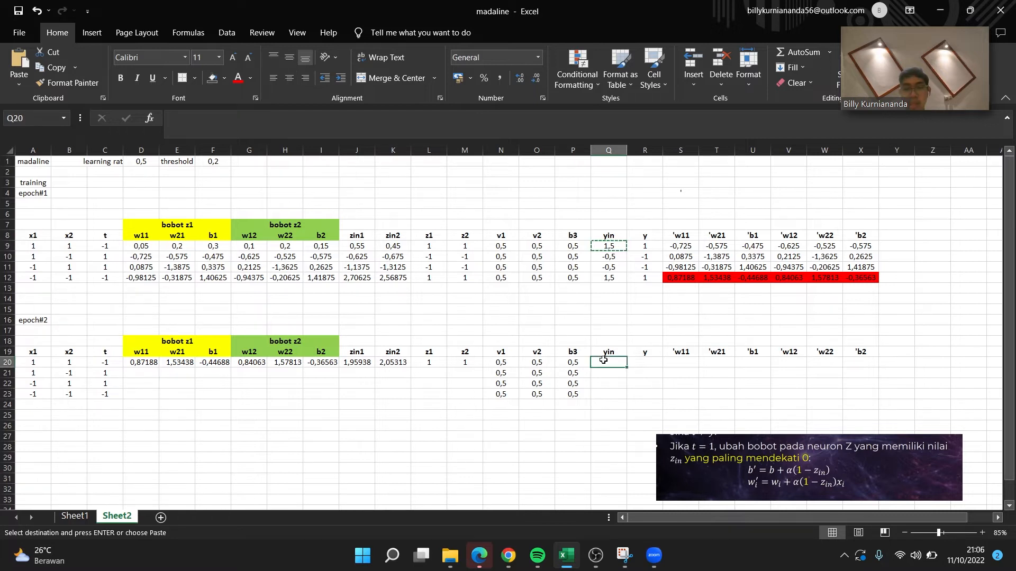
key("ctrl+v")
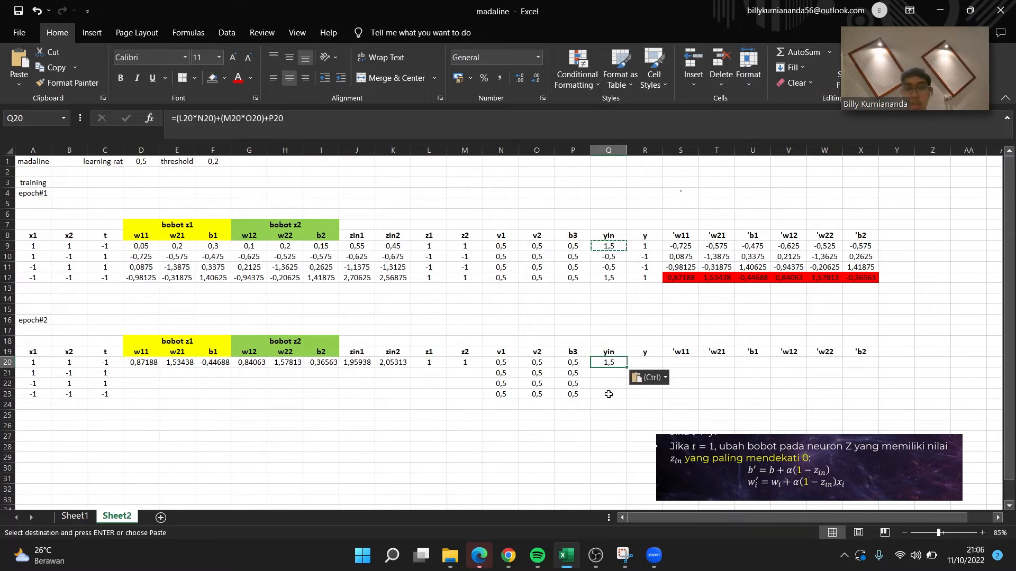
left_click(328, 137)
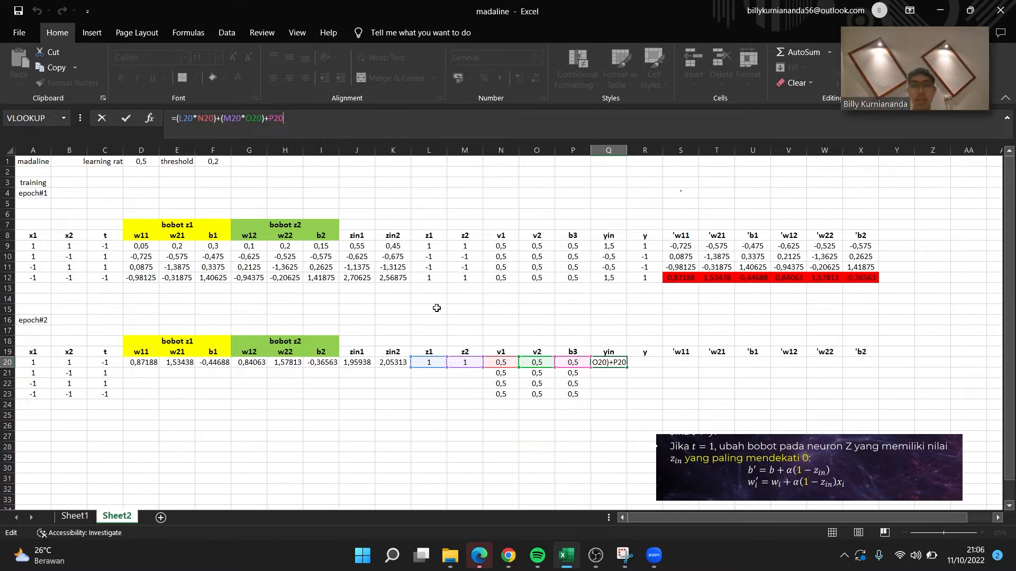
key("Return")
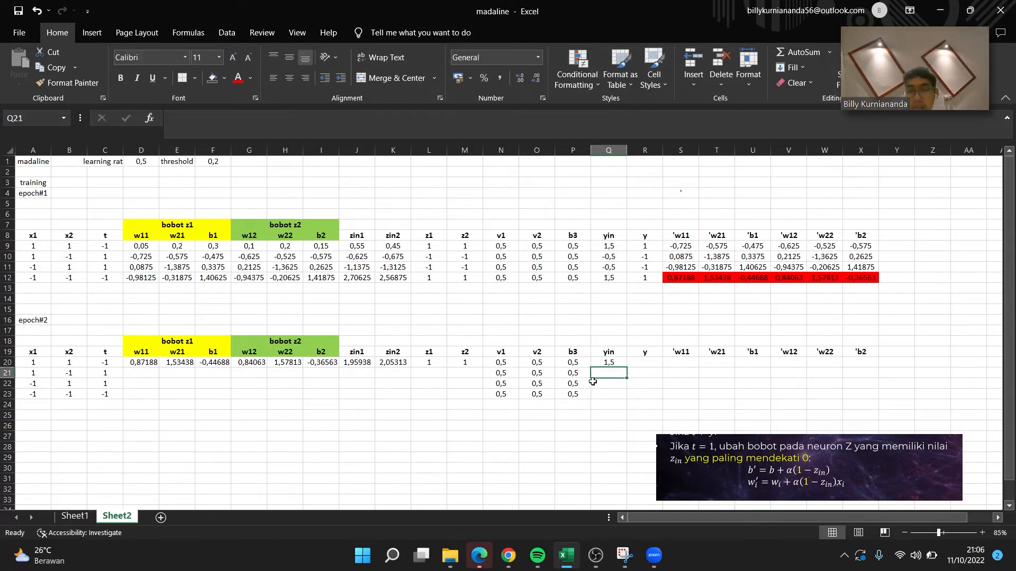
left_click(620, 362)
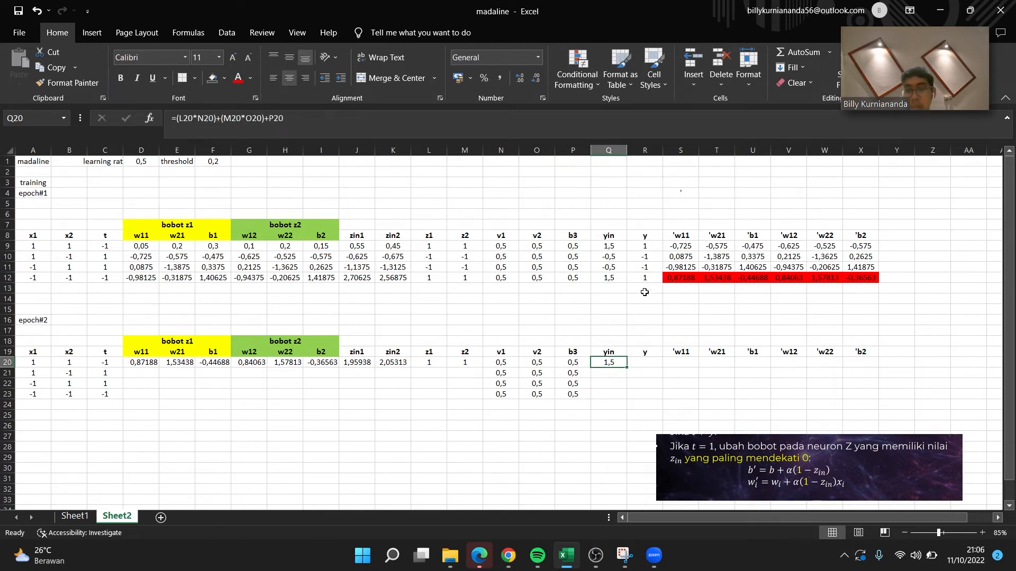
Copy the y output formula from R9 into R20 and check its cell references.
left_click(644, 247)
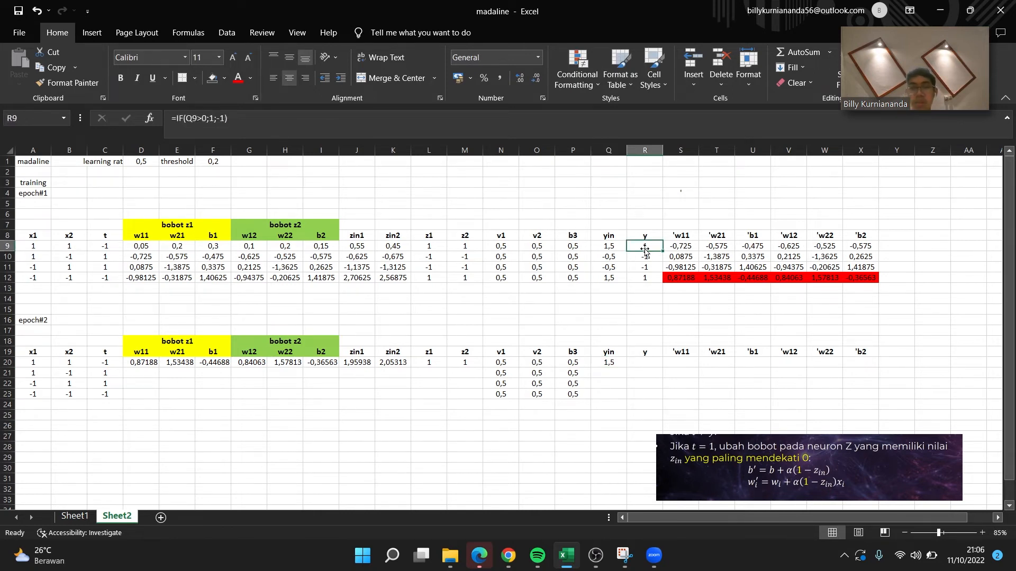
key("ctrl+c")
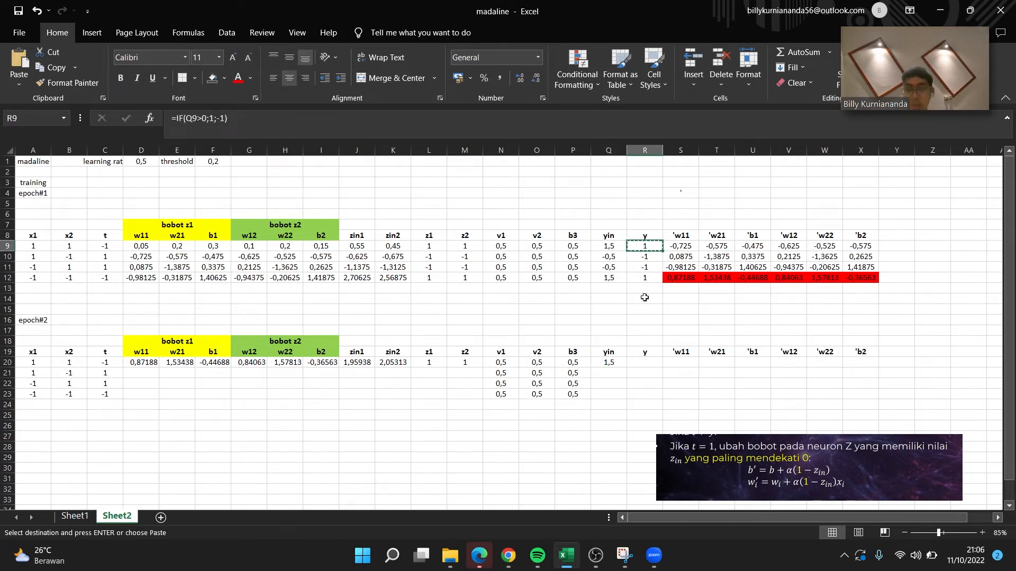
left_click(645, 366)
key("ctrl+v")
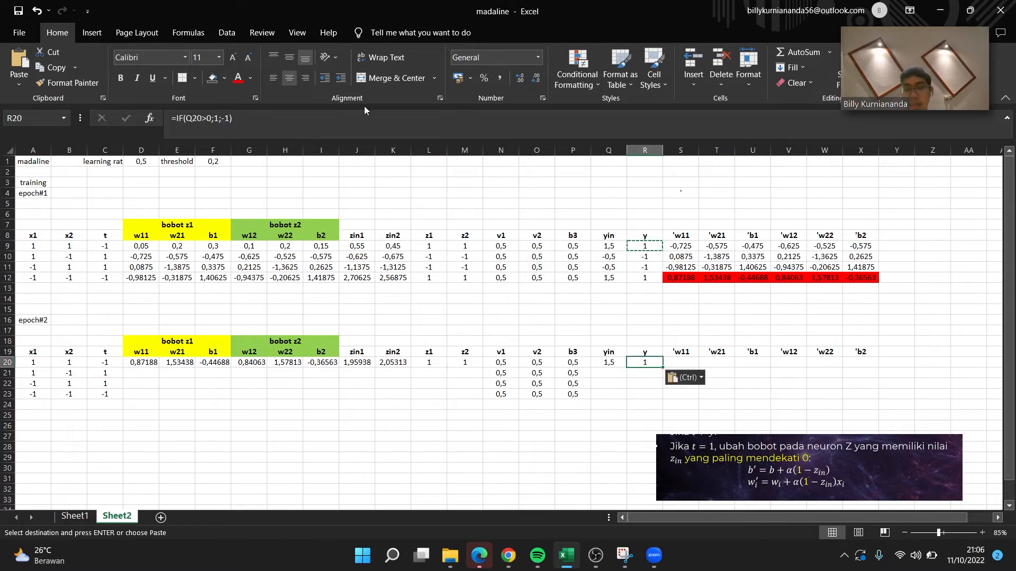
left_click(322, 117)
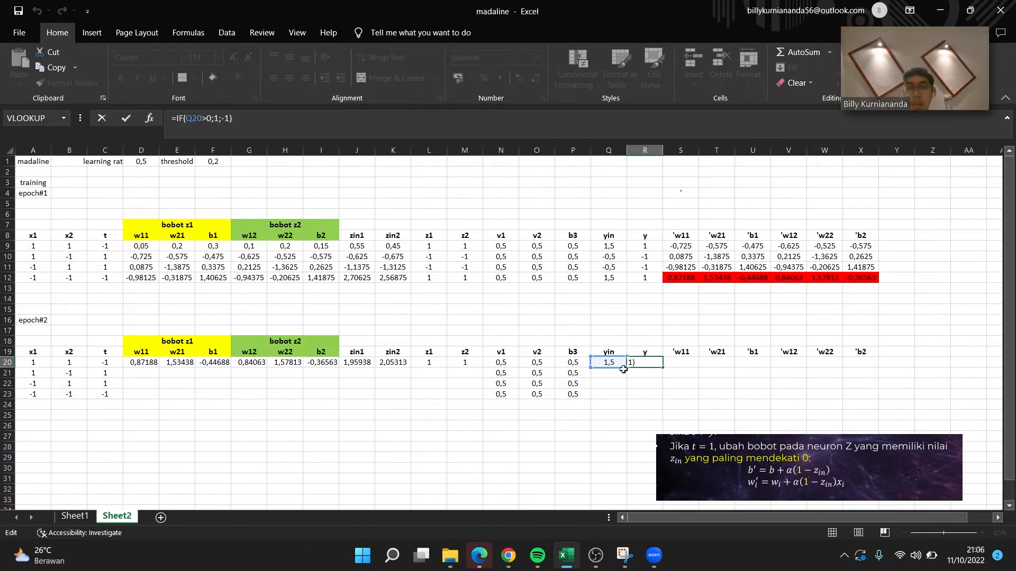
key("Return")
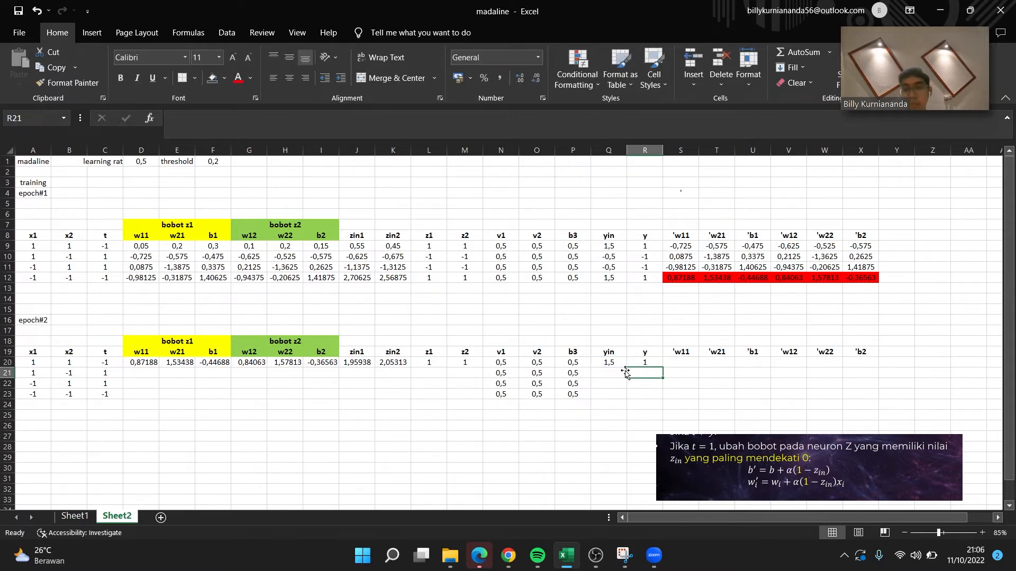
Copy the updated w11 weight formula from S9 into S20 and check its cell references.
left_click(682, 362)
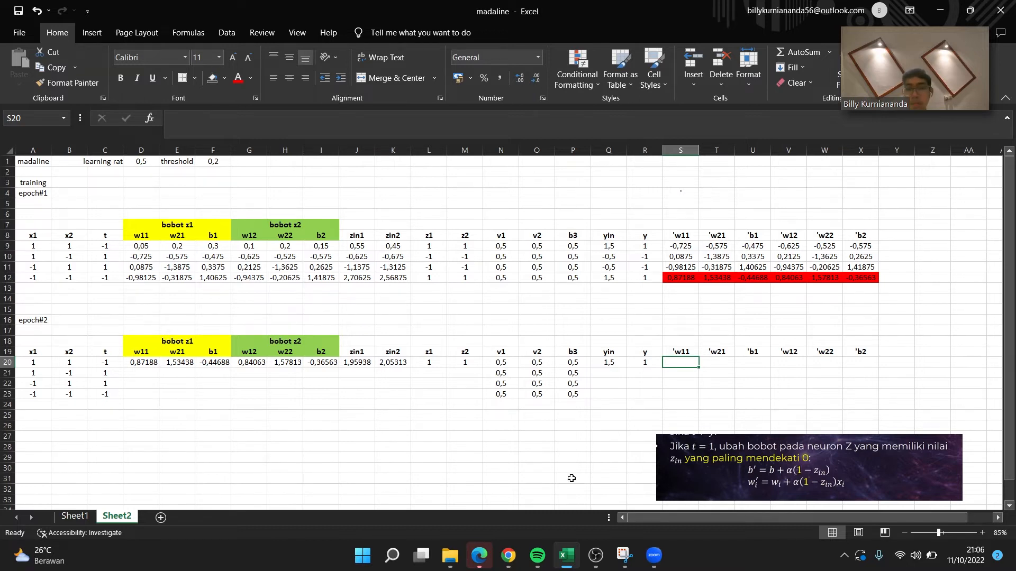
left_click(664, 472)
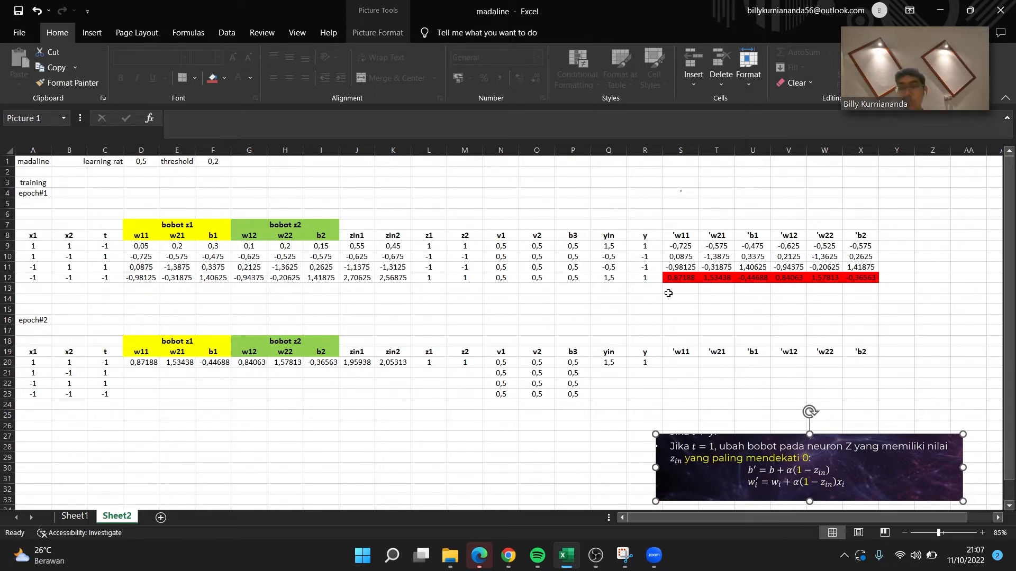
left_click(669, 368)
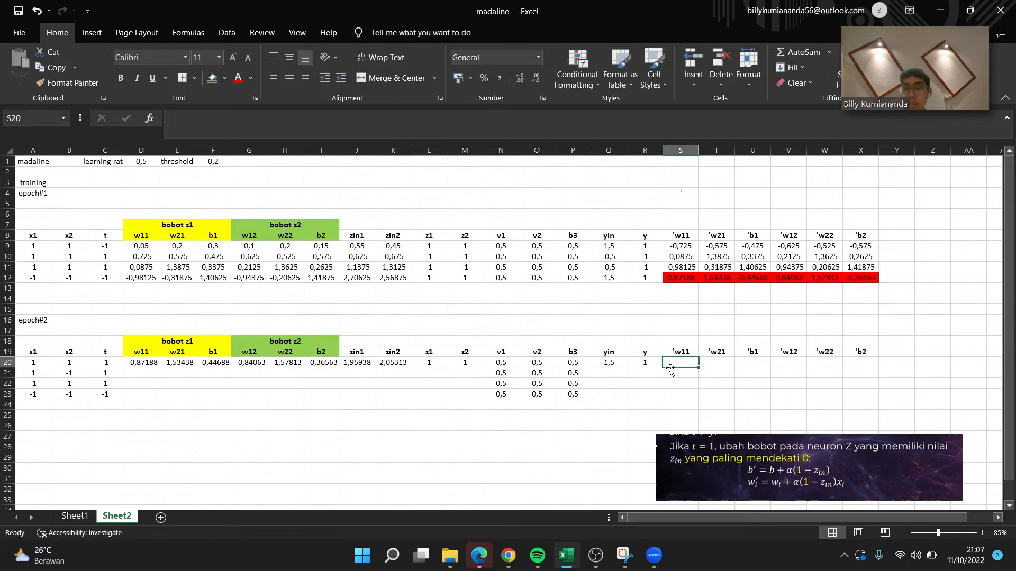
left_click(685, 250)
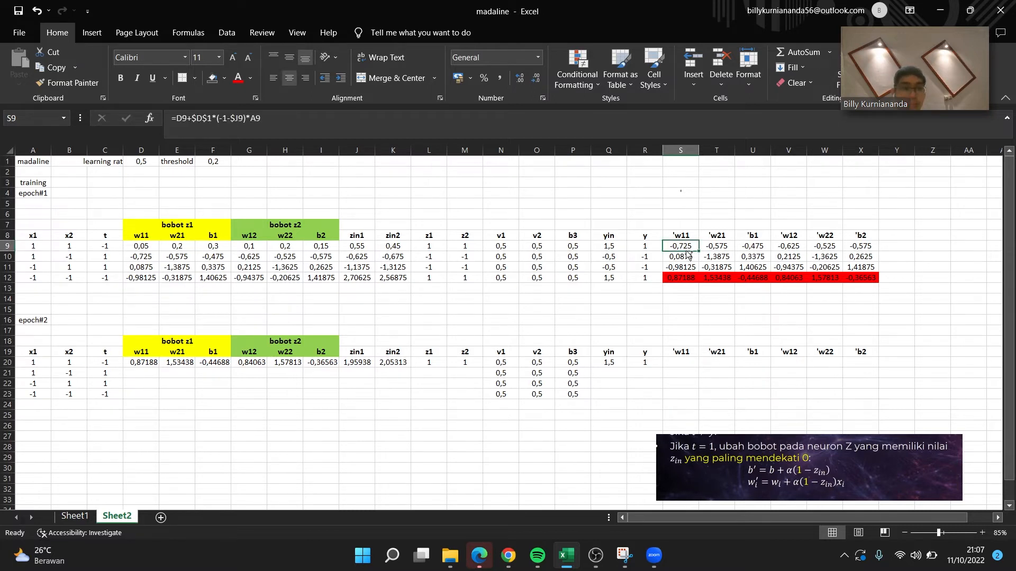
key("ctrl+c")
left_click(682, 362)
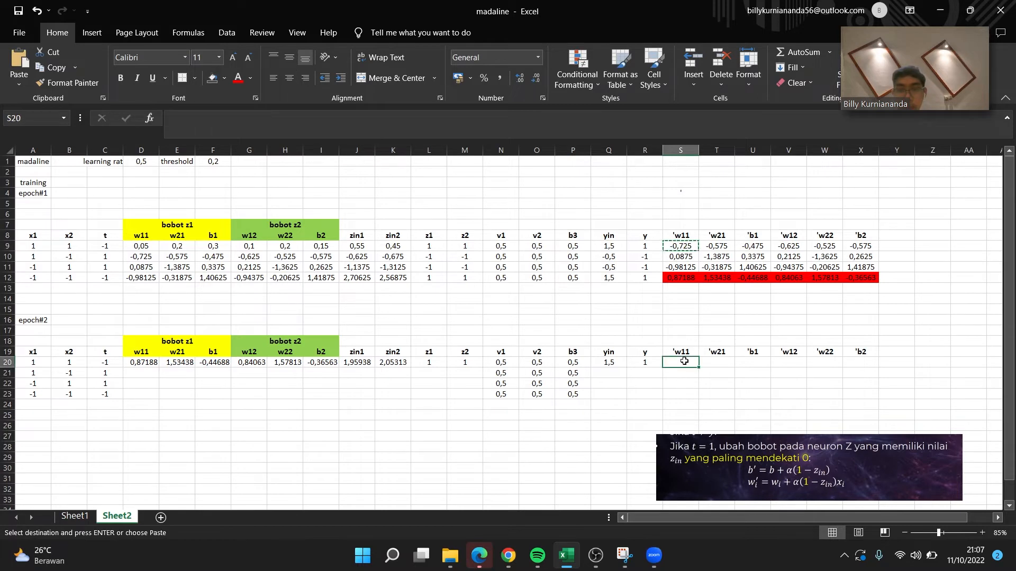
key("ctrl+v")
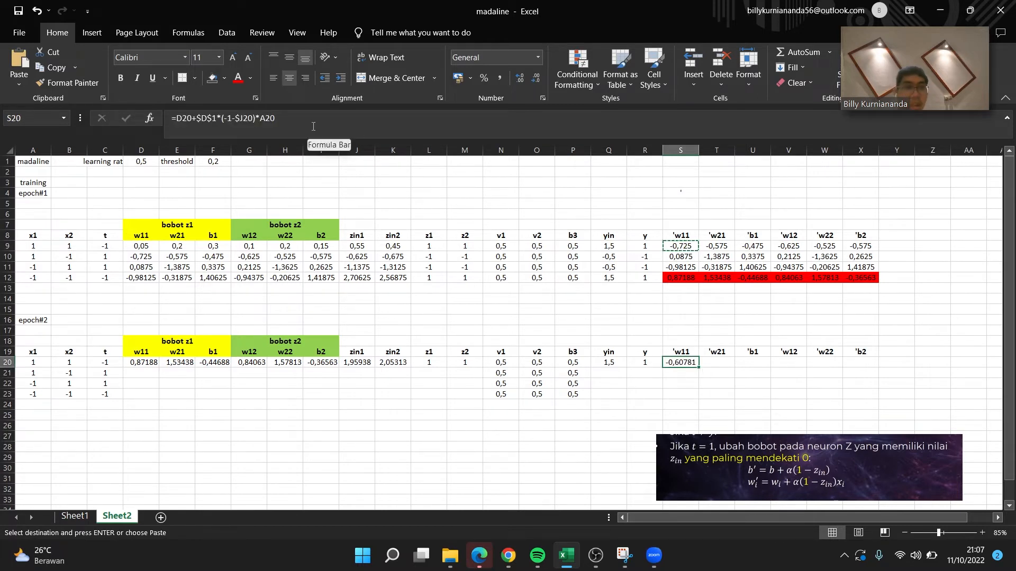
left_click(313, 126)
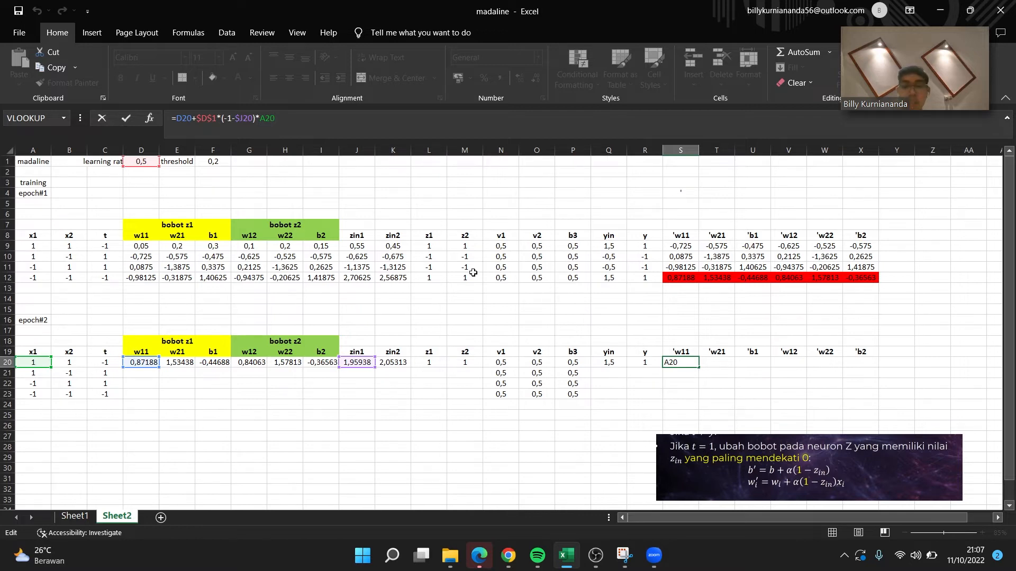
key("Return")
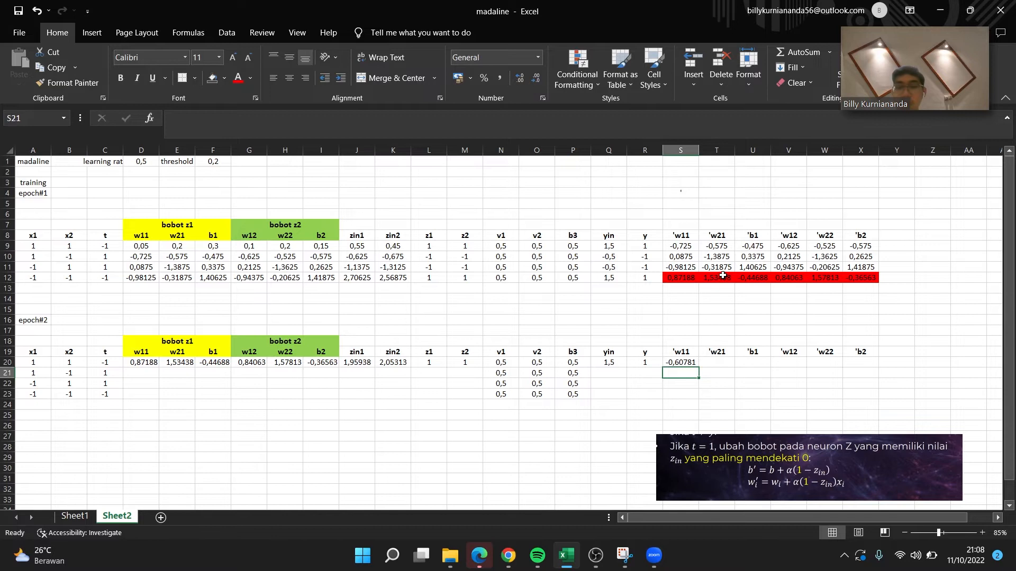
Copy the updated w21 weight formula from T9 into T20 and check its cell references.
left_click(724, 250)
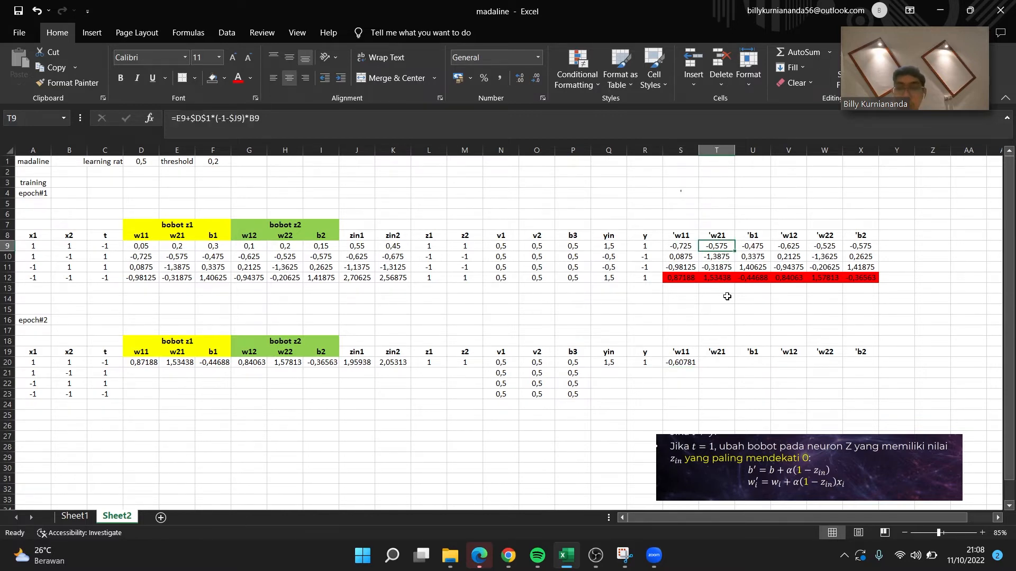
key("ctrl+c")
left_click(711, 362)
key("ctrl+v")
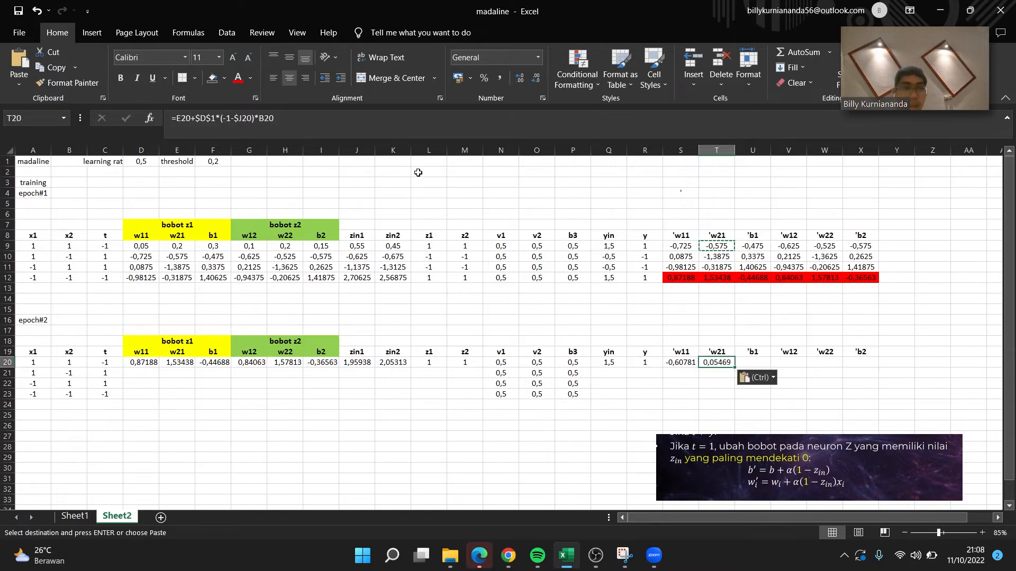
left_click(332, 132)
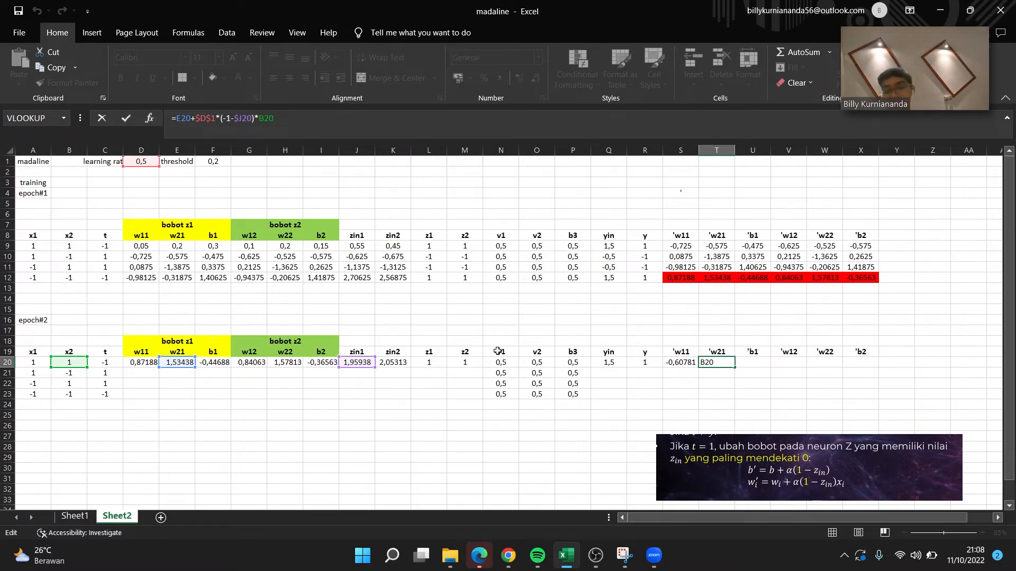
key("Return")
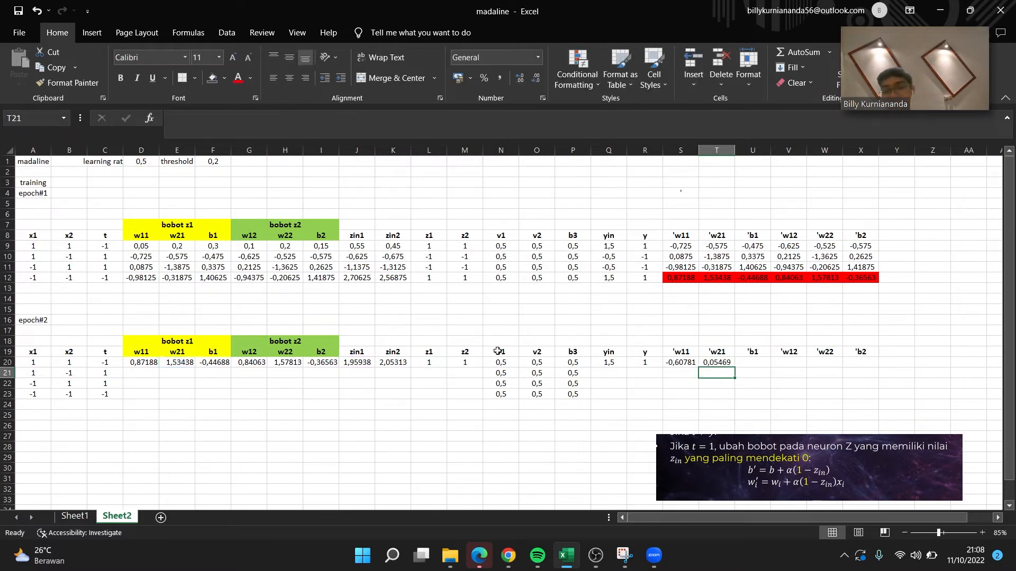
Copy the updated b1 bias formula from U9 for the first row of epoch#2.
left_click(759, 249)
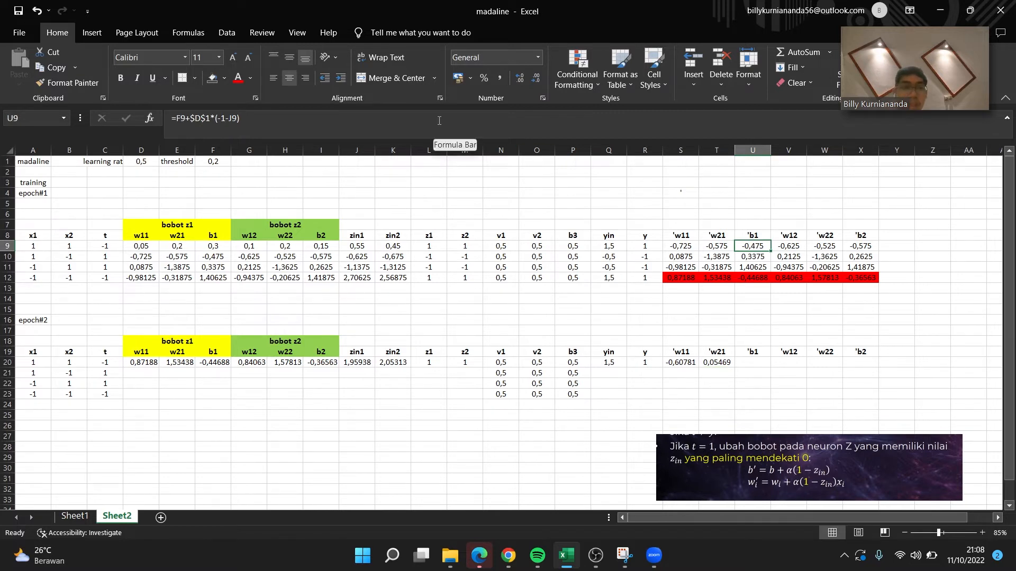
key("ctrl+c")
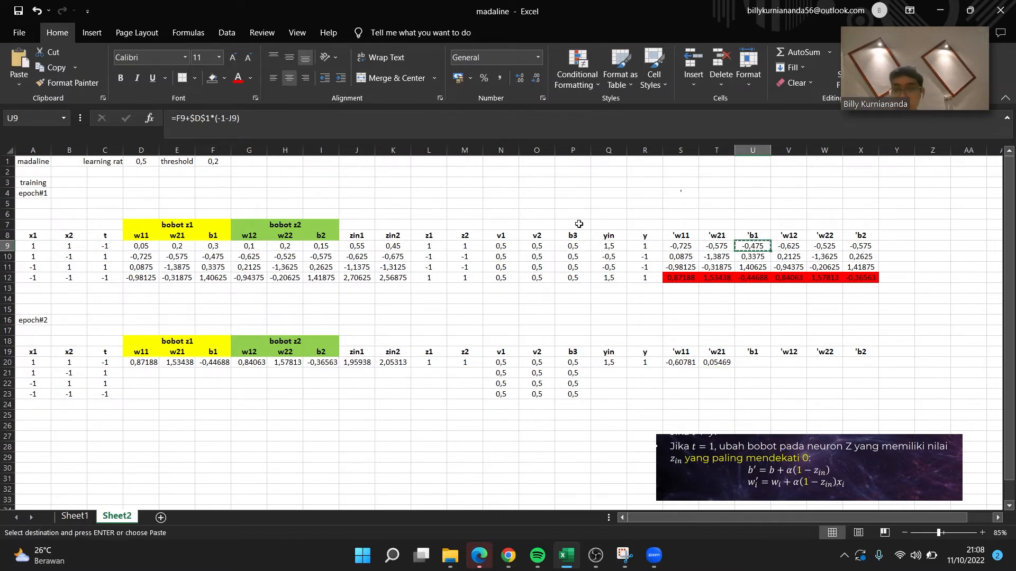
Paste the copied 'b1 formula from U9 into U20 of the epoch#2 table and check its cell references.
left_click(750, 364)
key("ctrl+v")
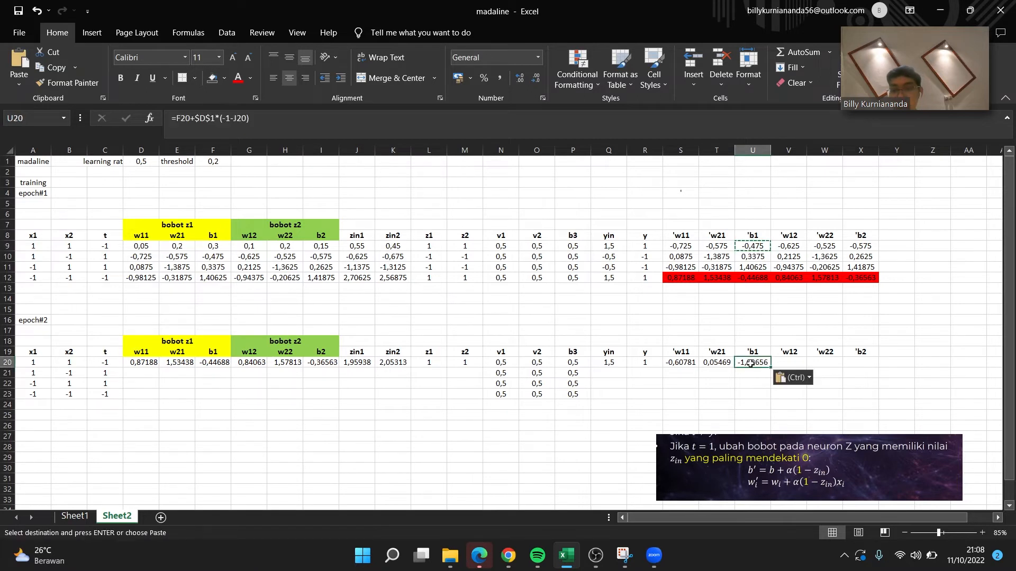
left_click(280, 118)
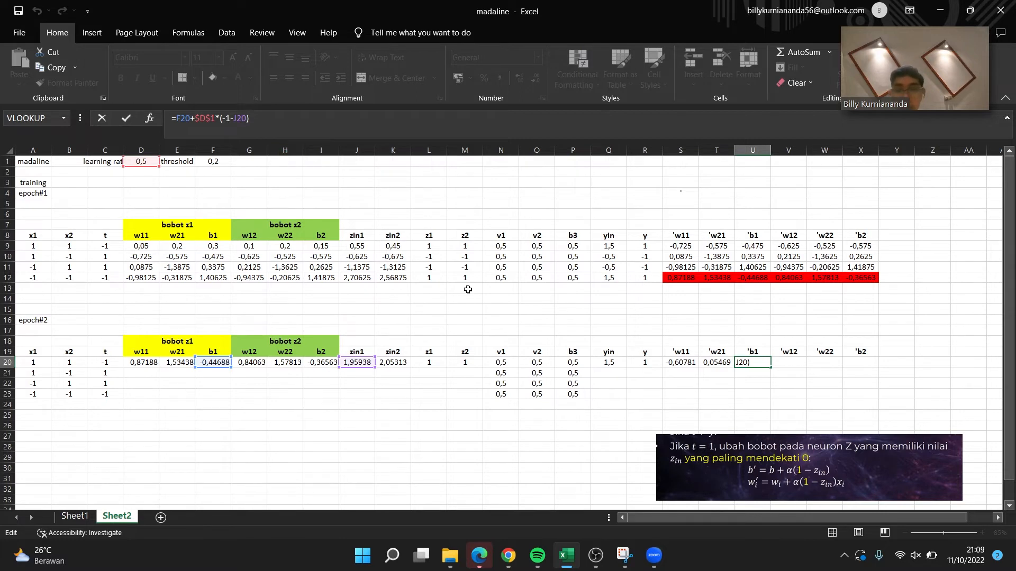
key("Return")
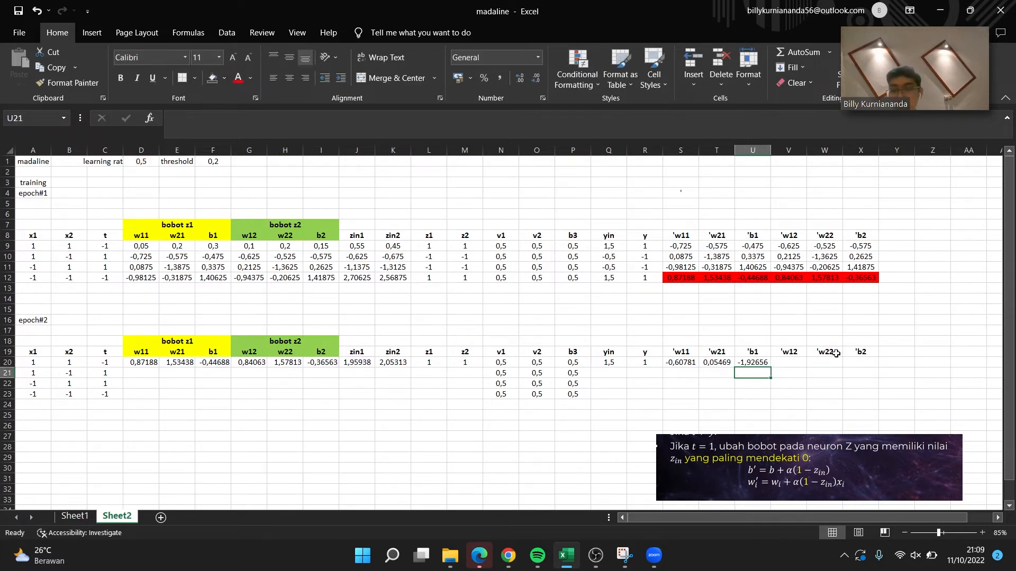
Copy the 'w12 formula from V9 into V20 and check its cell references.
left_click(802, 365)
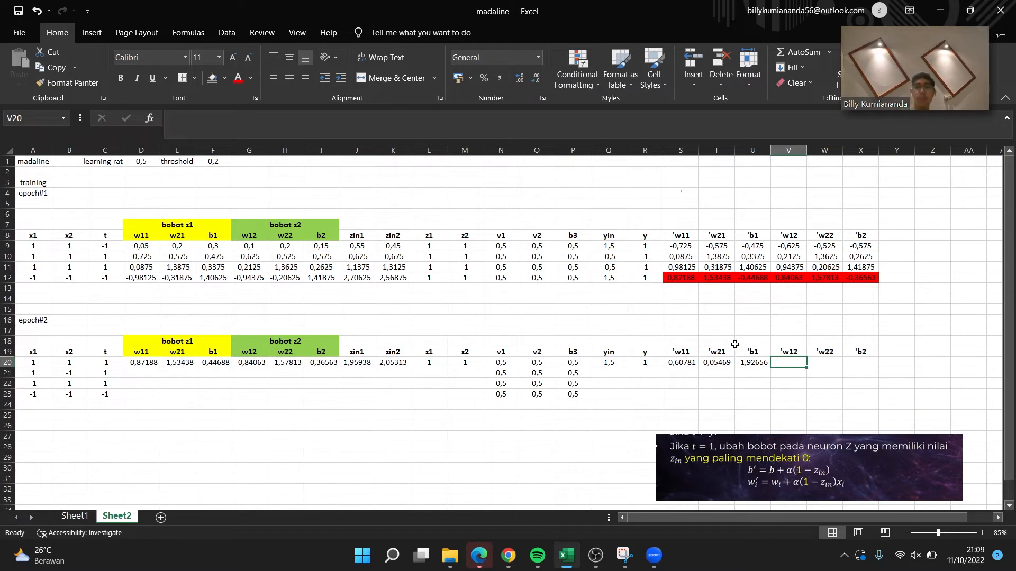
left_click(791, 247)
key("ctrl+c")
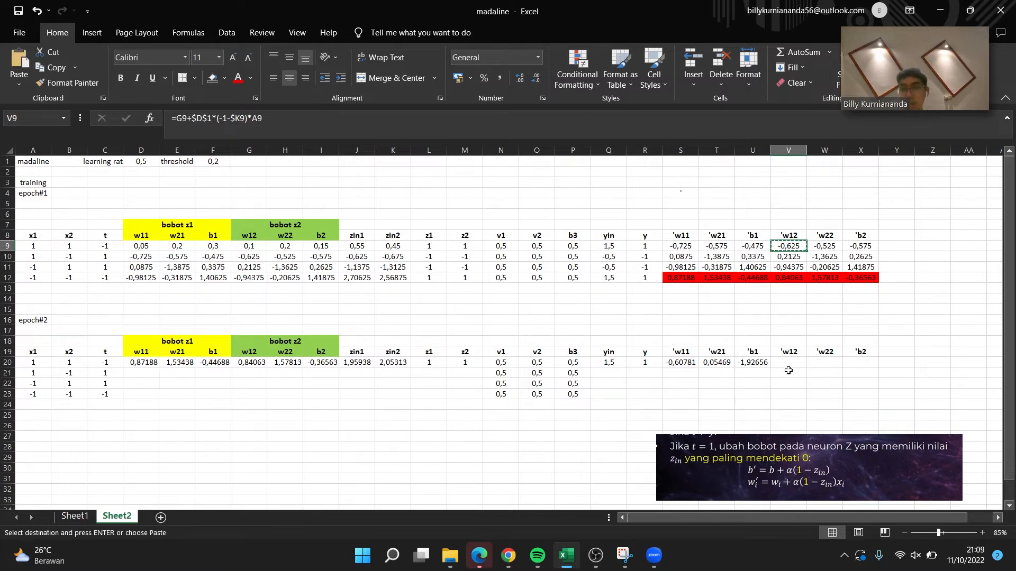
left_click(790, 365)
key("ctrl+v")
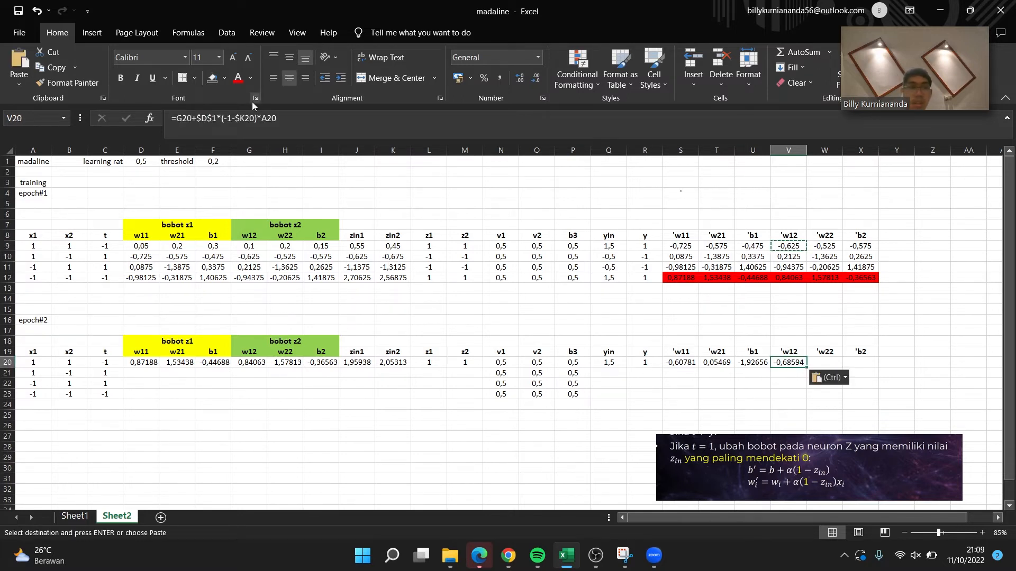
left_click(246, 118)
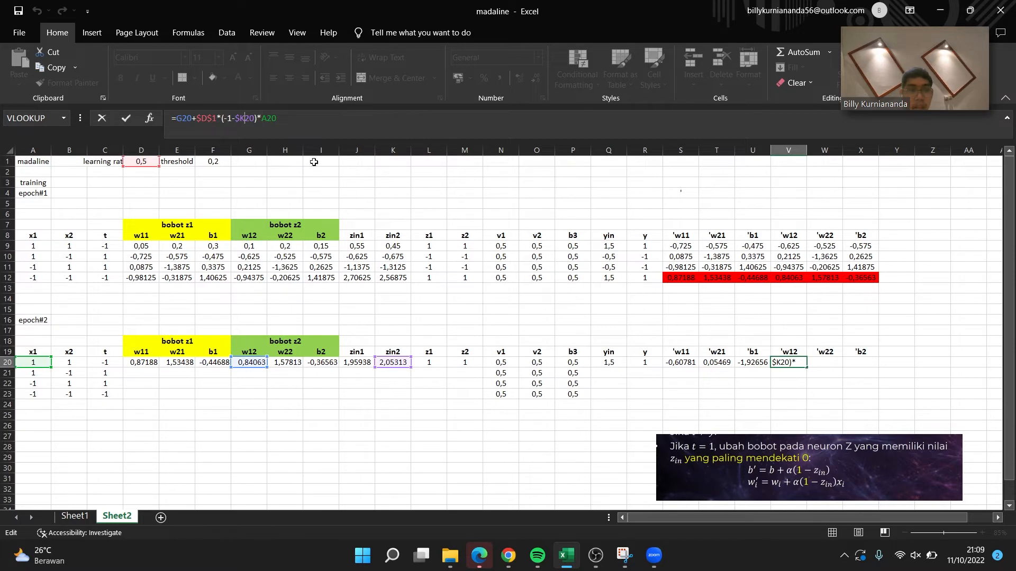
key("Return")
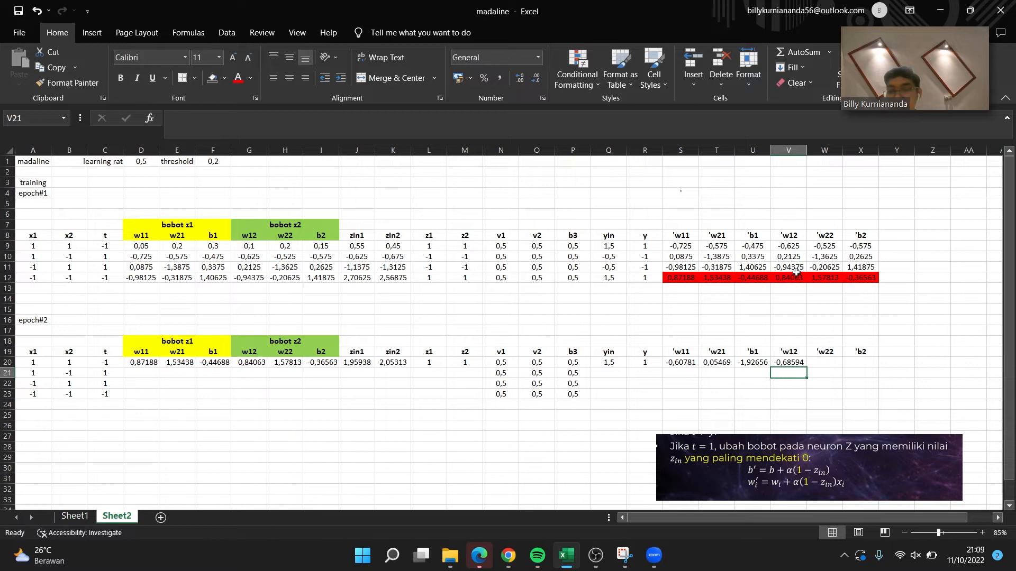
Copy the 'w22 formula from W9 into W20 and check its cell references.
left_click(830, 246)
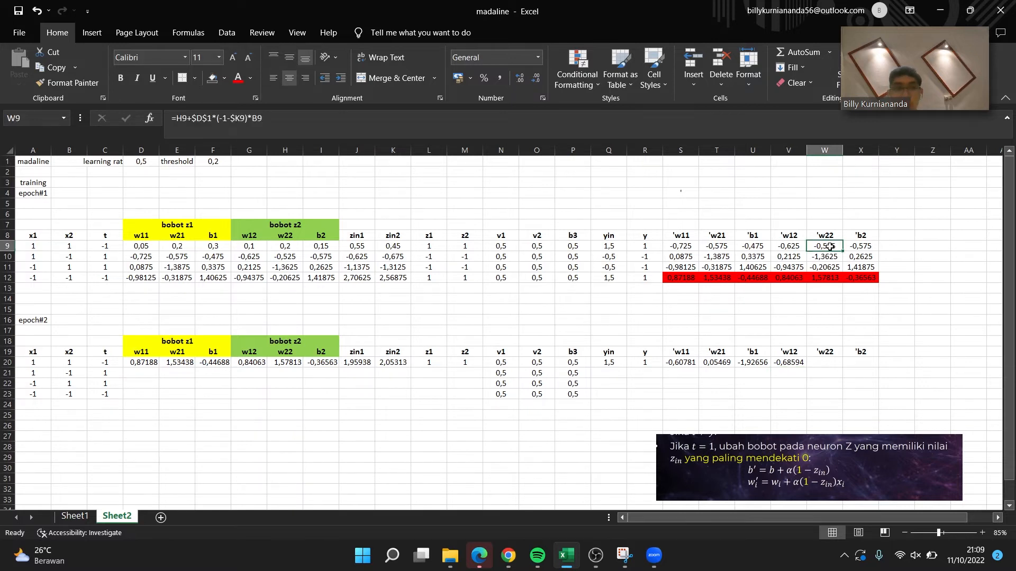
key("ctrl+c")
left_click(825, 361)
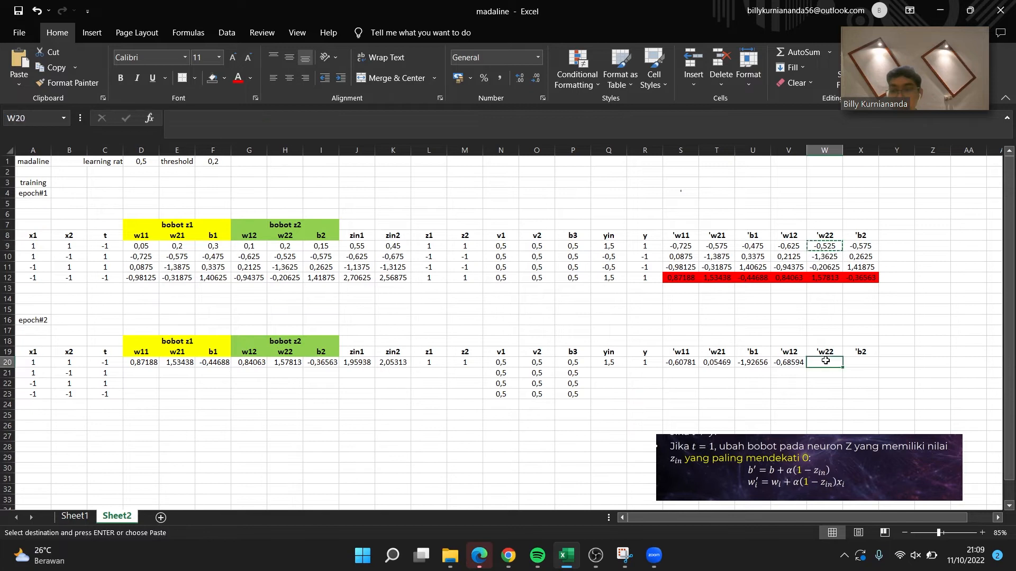
key("ctrl+v")
left_click(265, 118)
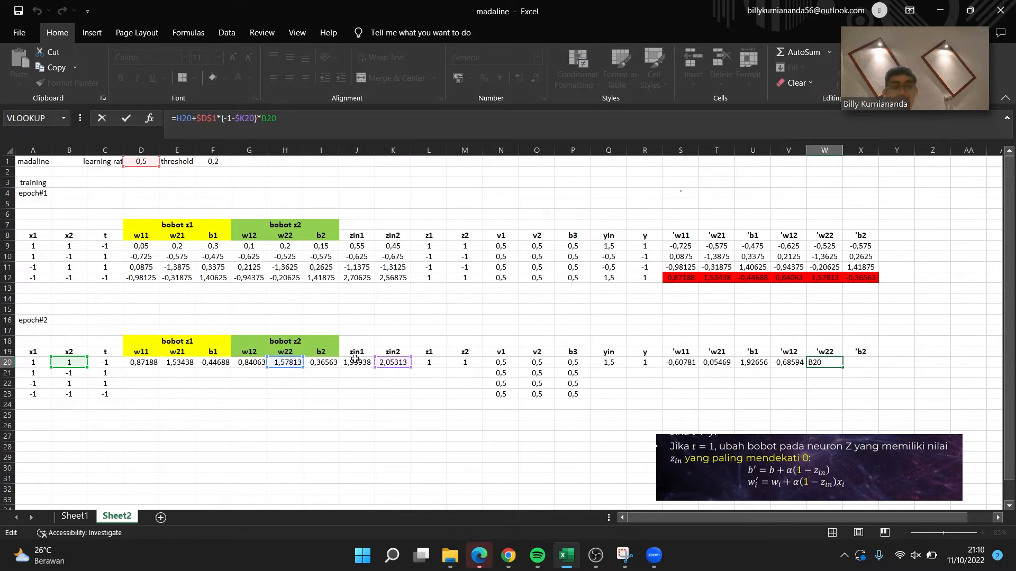
key("Return")
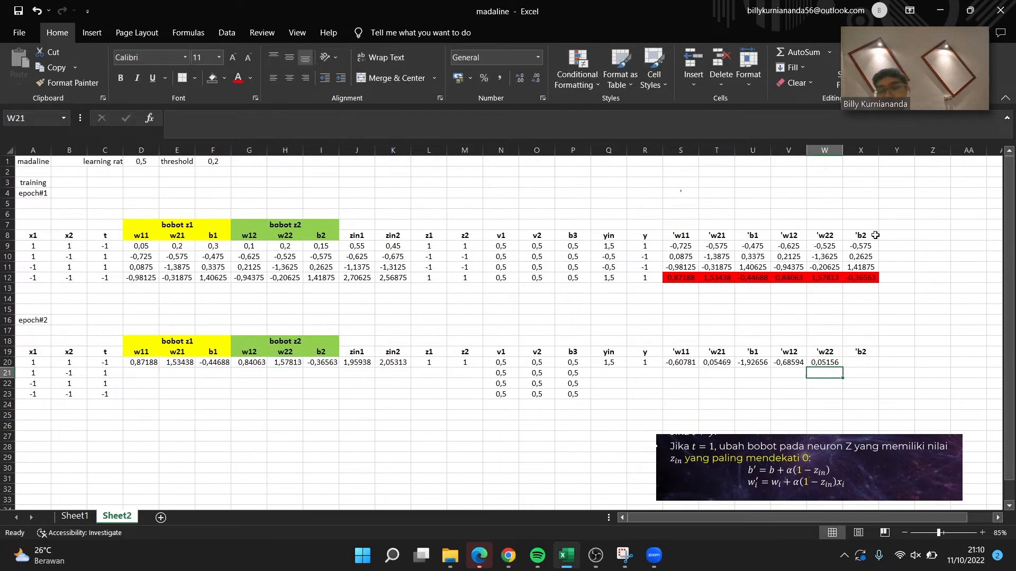
Copy the 'b2 formula from X9 into X20 and check its cell references.
left_click(854, 247)
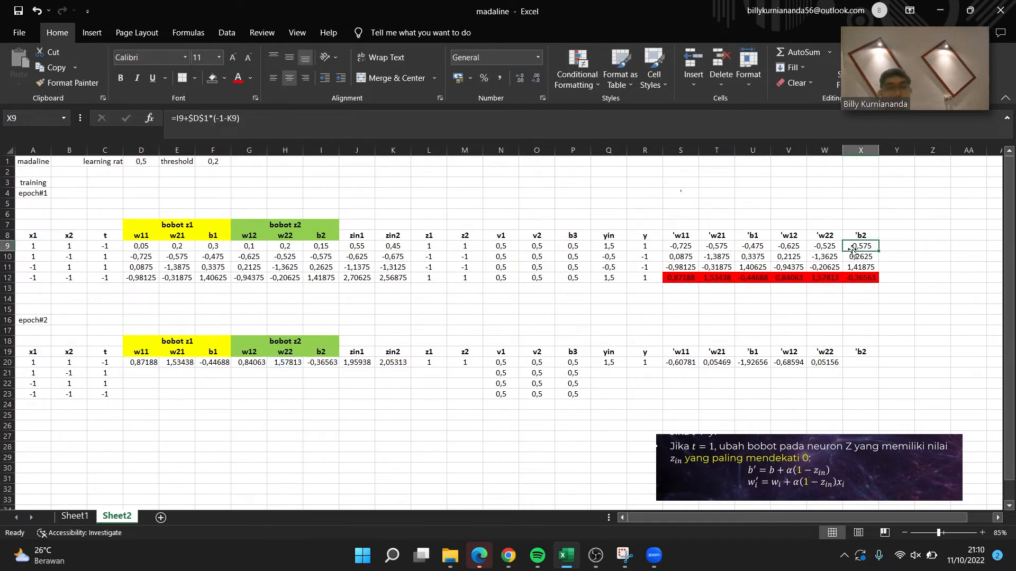
key("ctrl+c")
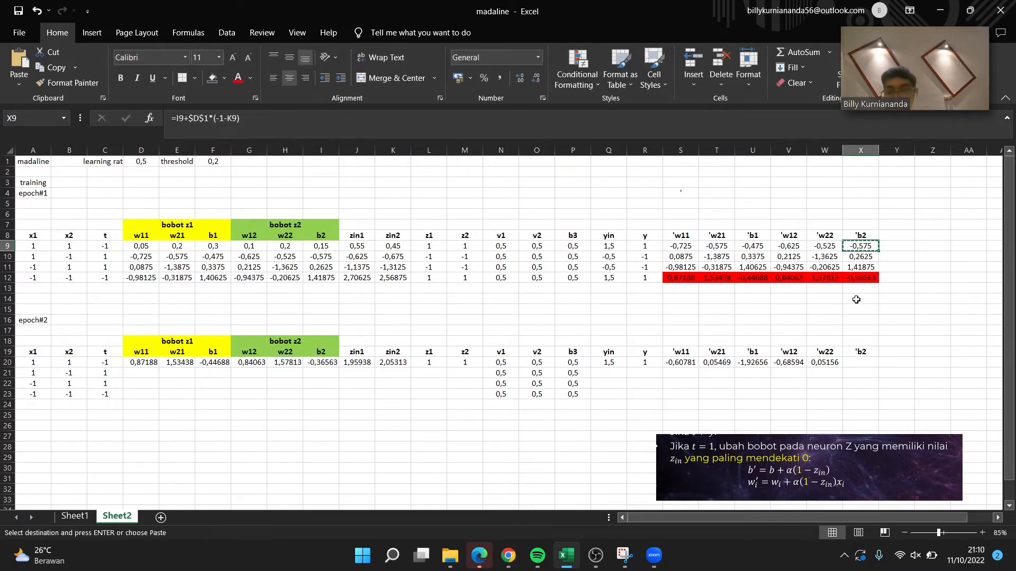
left_click(857, 362)
key("ctrl+v")
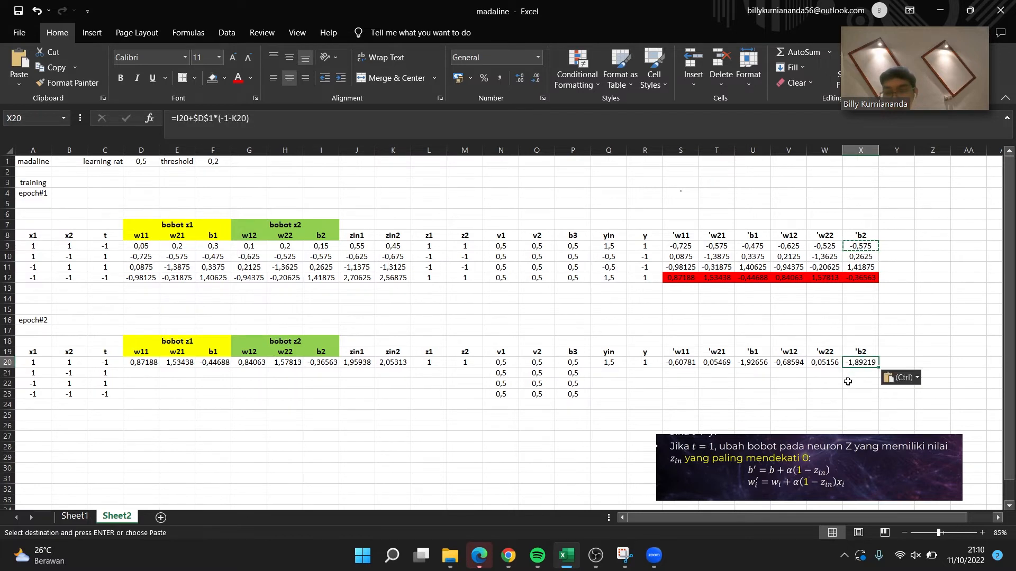
left_click(848, 381)
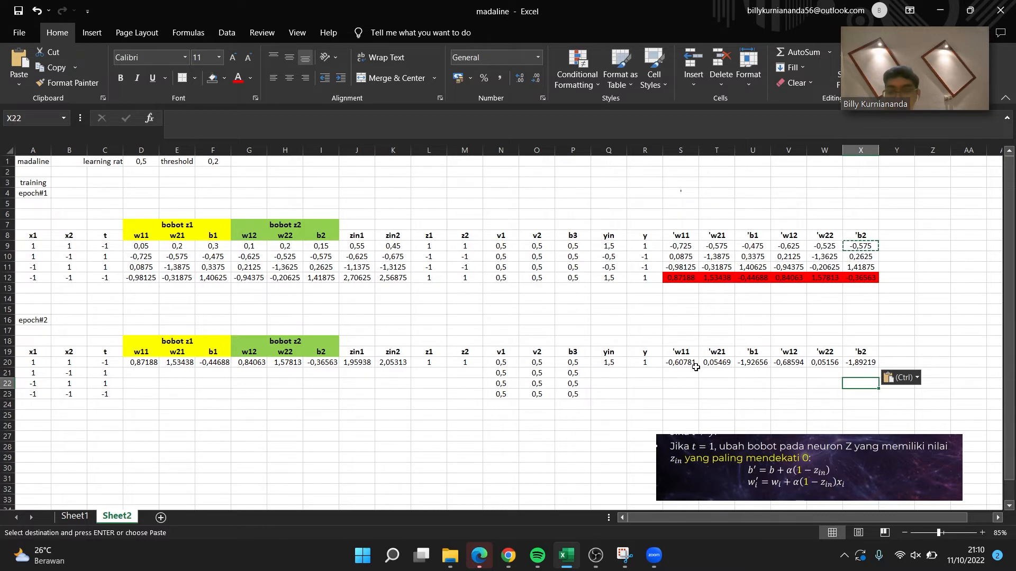
left_click(866, 372)
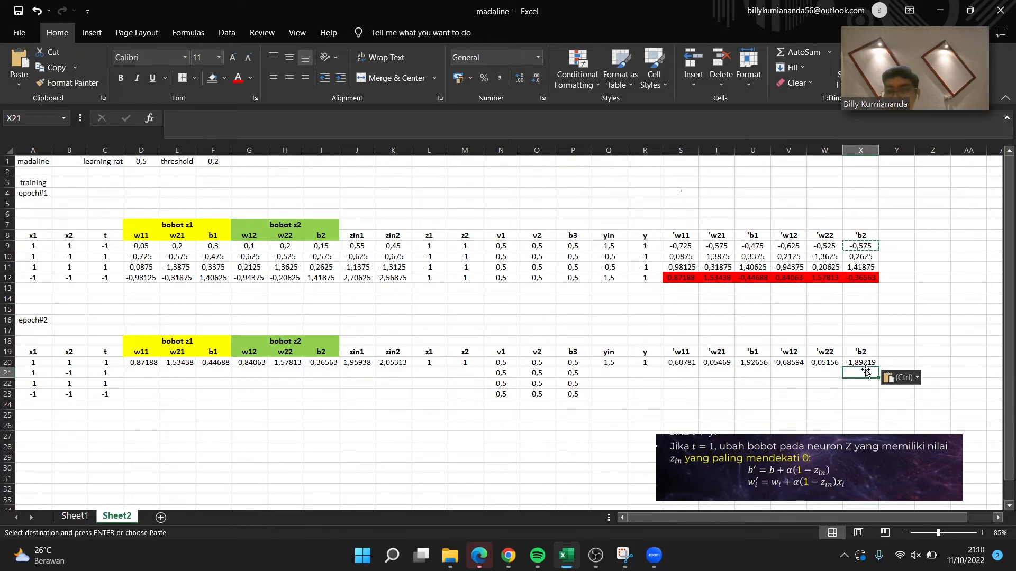
left_click(853, 363)
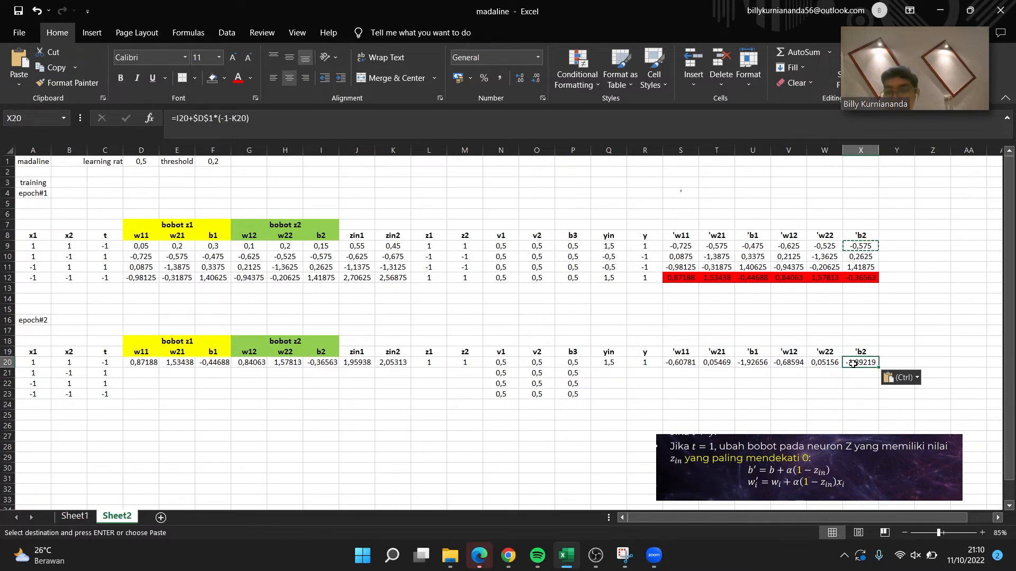
left_click(380, 114)
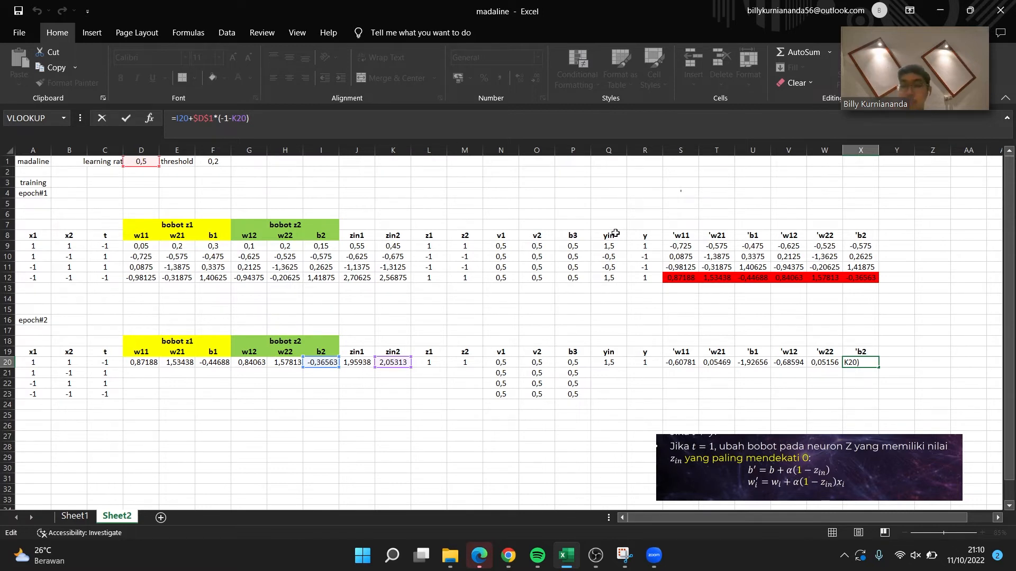
key("Return")
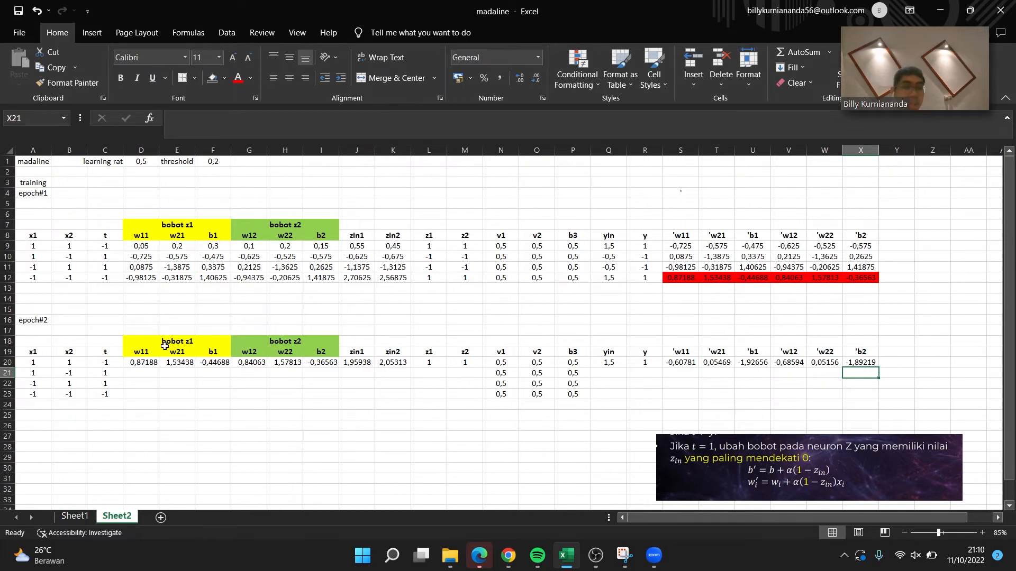
Enter =S20 in D21 and fill it across to I21 to carry over the updated weights and biases.
left_click(146, 375)
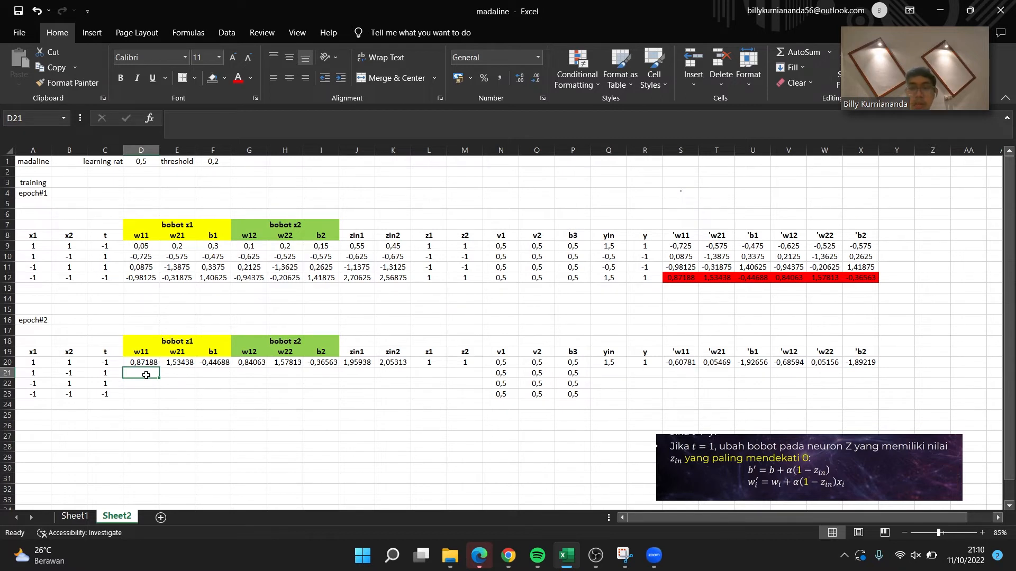
type("=")
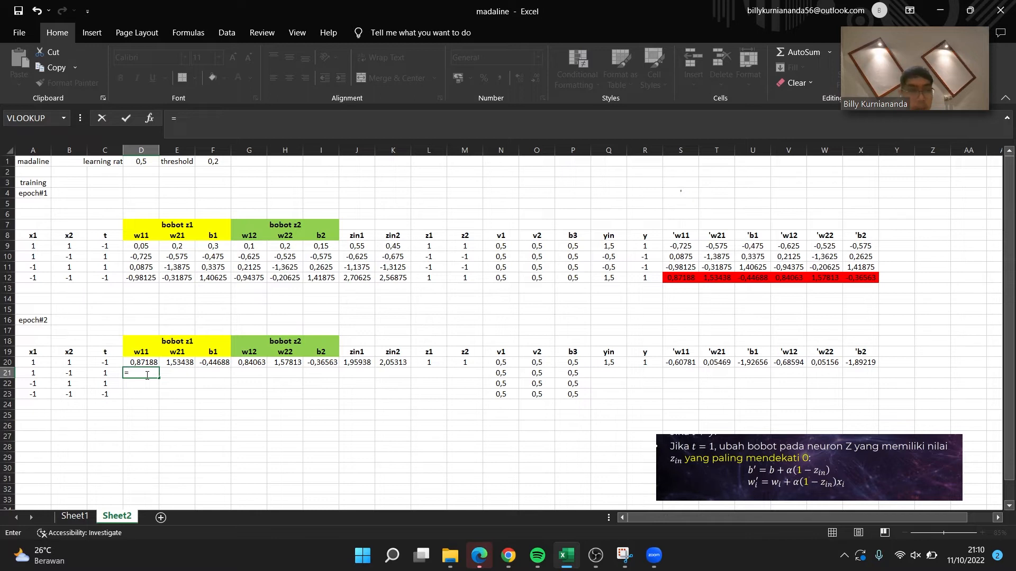
key("BackSpace")
key("BackSpace")
type("S20")
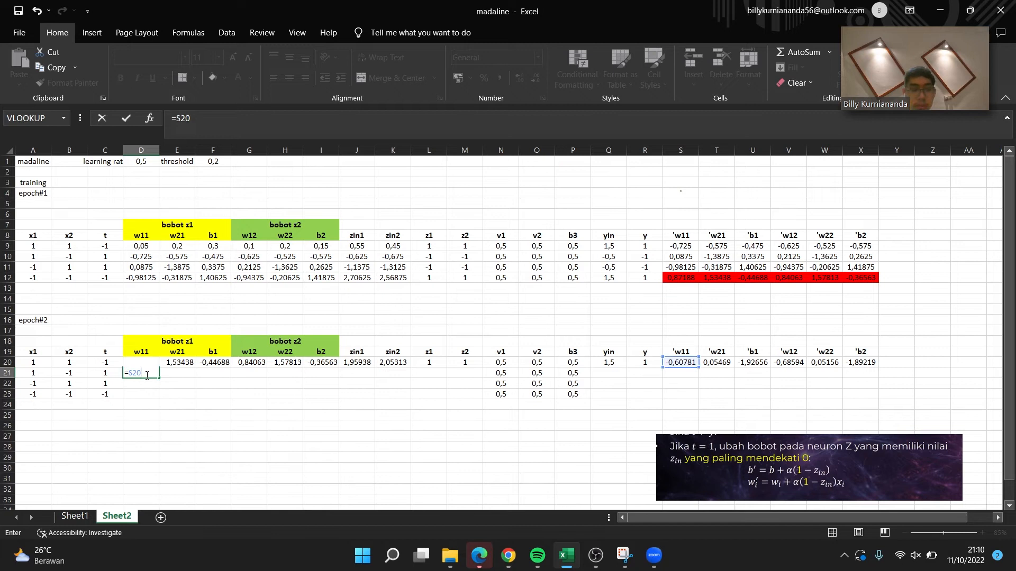
key("Return")
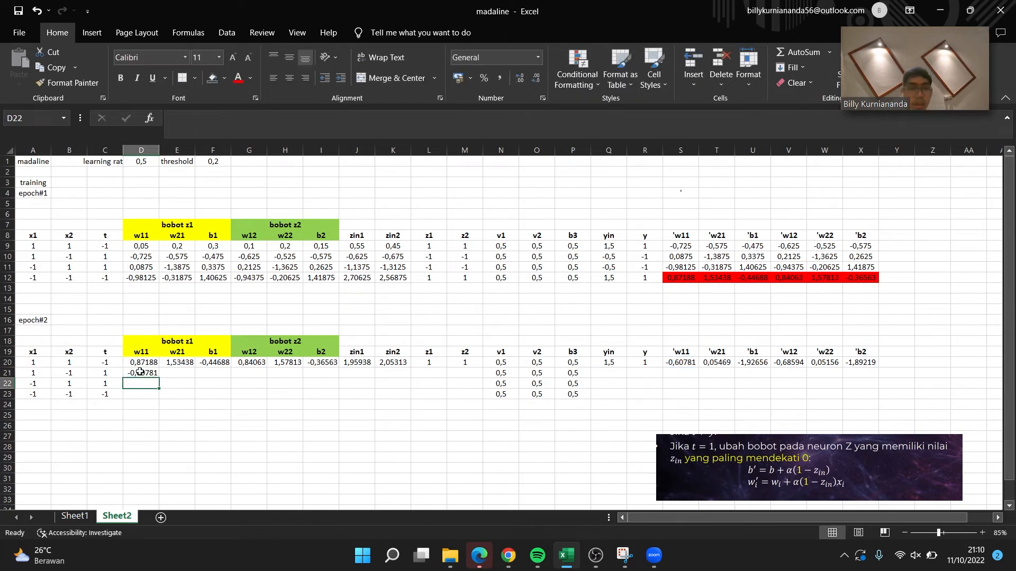
left_click(140, 372)
left_click_drag(160, 376, 335, 377)
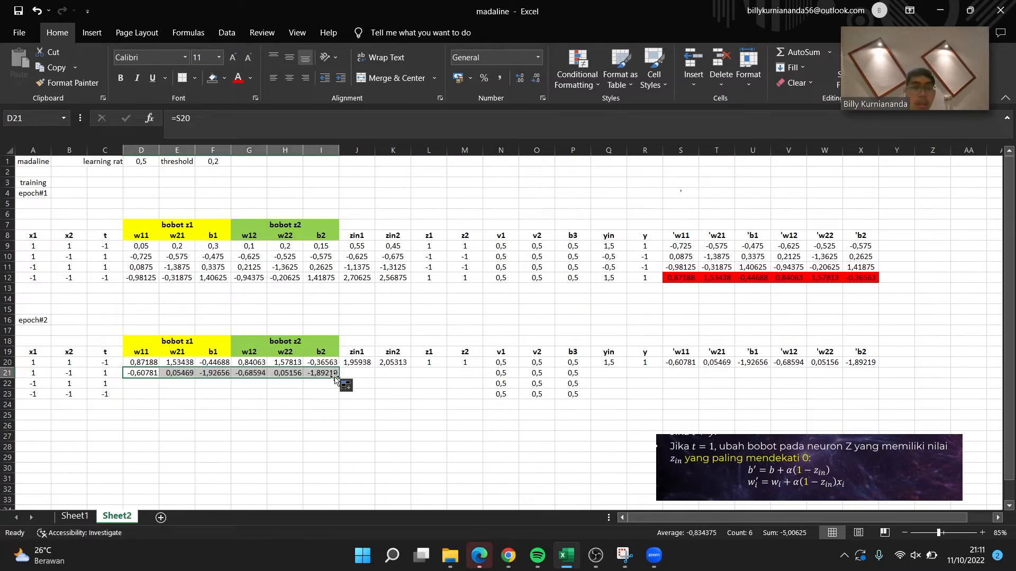
Fill the zin1 and zin2 formulas from J20 and K20 down to row 21.
left_click(363, 365)
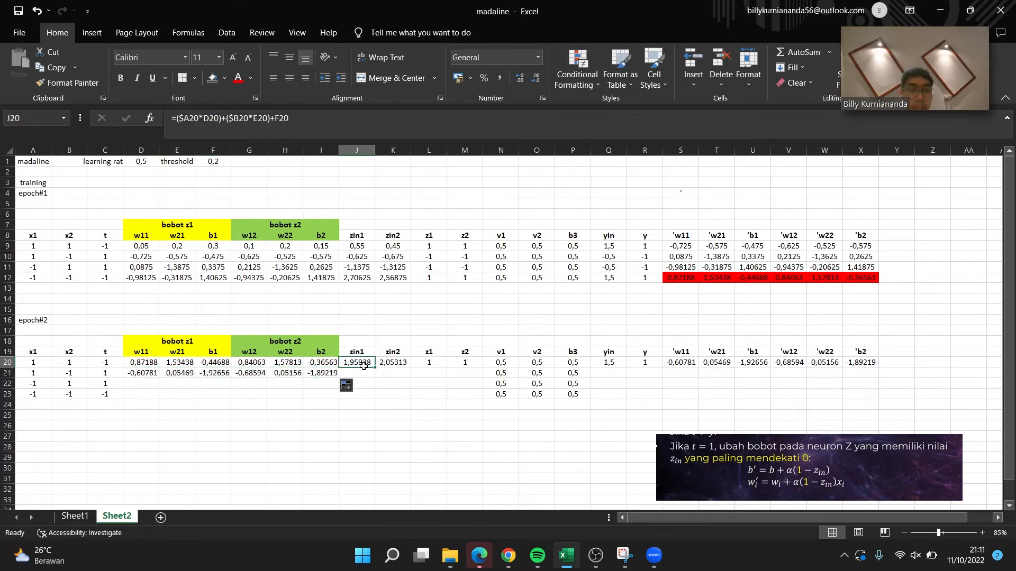
left_click_drag(374, 366, 410, 375)
left_click(401, 366)
left_click(397, 363)
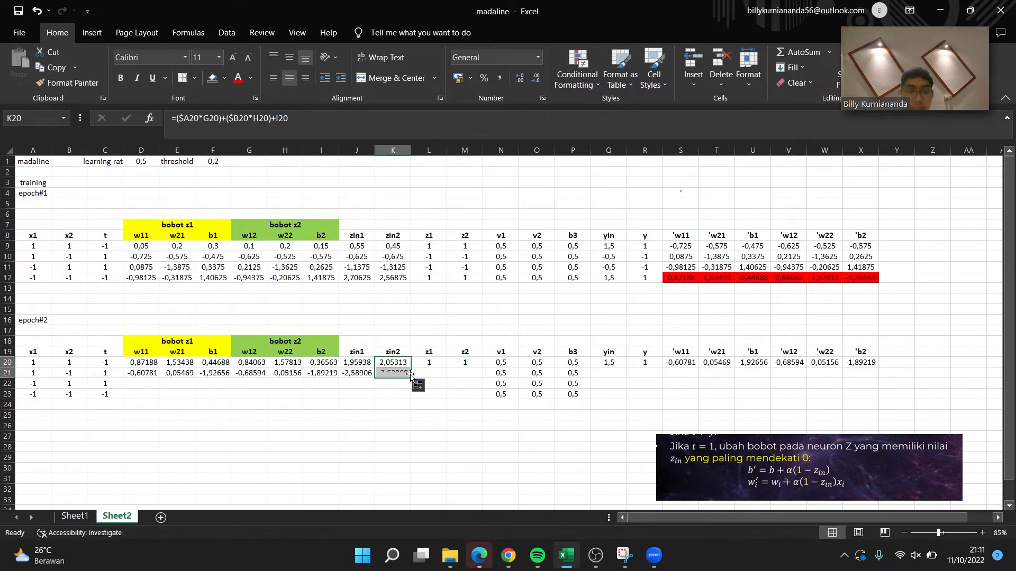
Examine the cell references in the zin1 and zin2 formulas in J21 and K21.
left_click(362, 375)
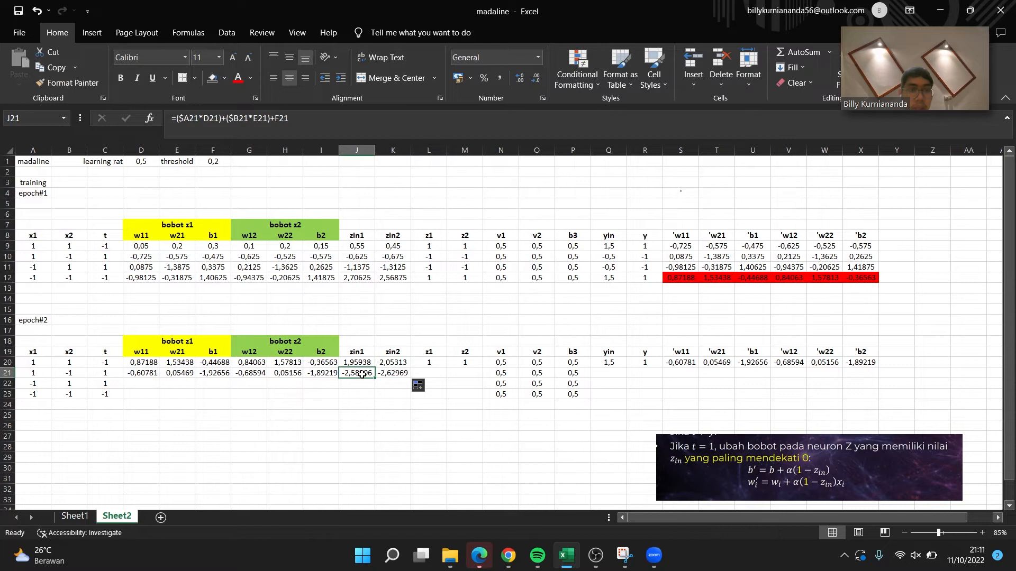
left_click(227, 134)
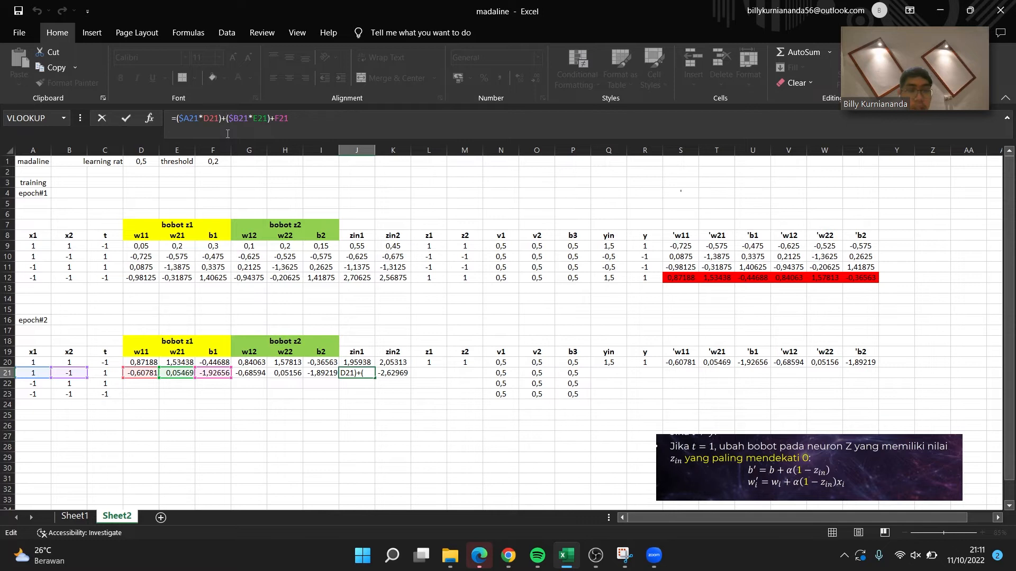
key("Return")
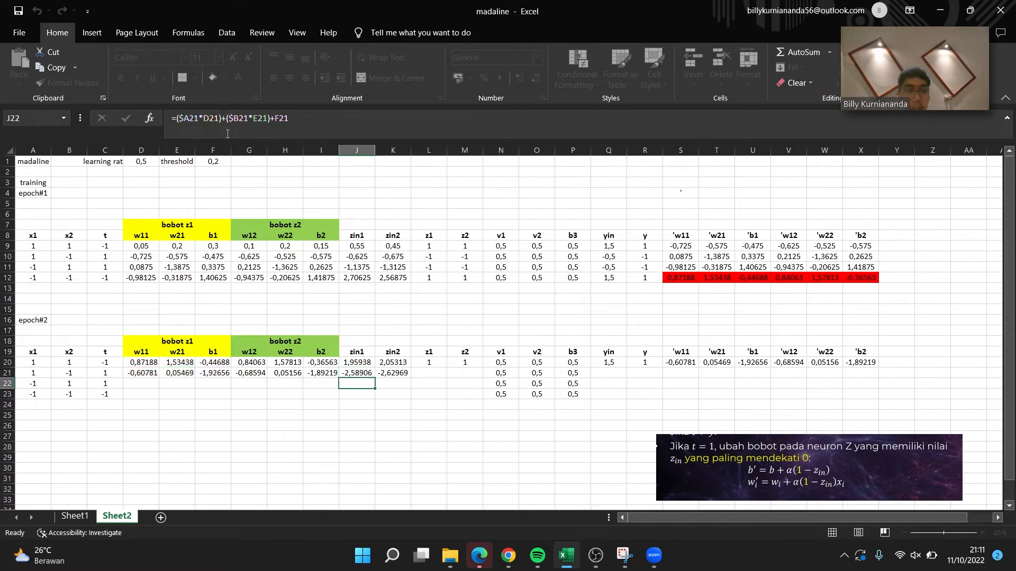
left_click(388, 379)
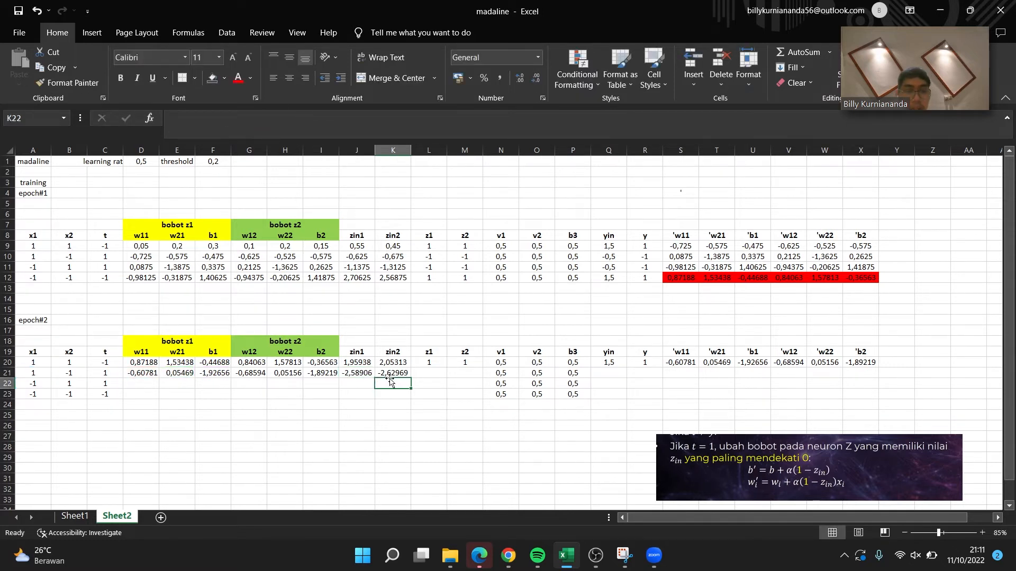
left_click(396, 374)
left_click(244, 117)
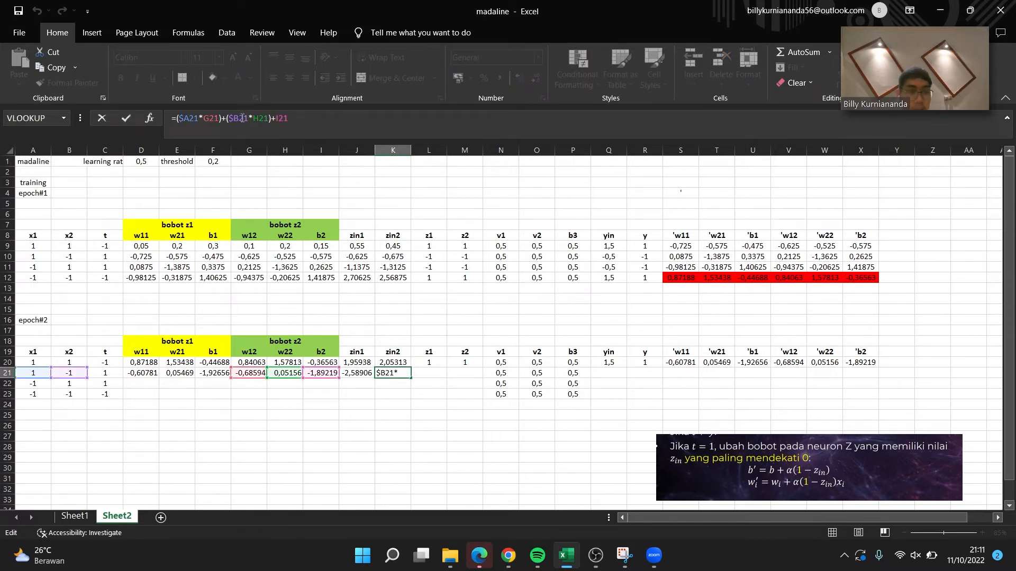
key("Return")
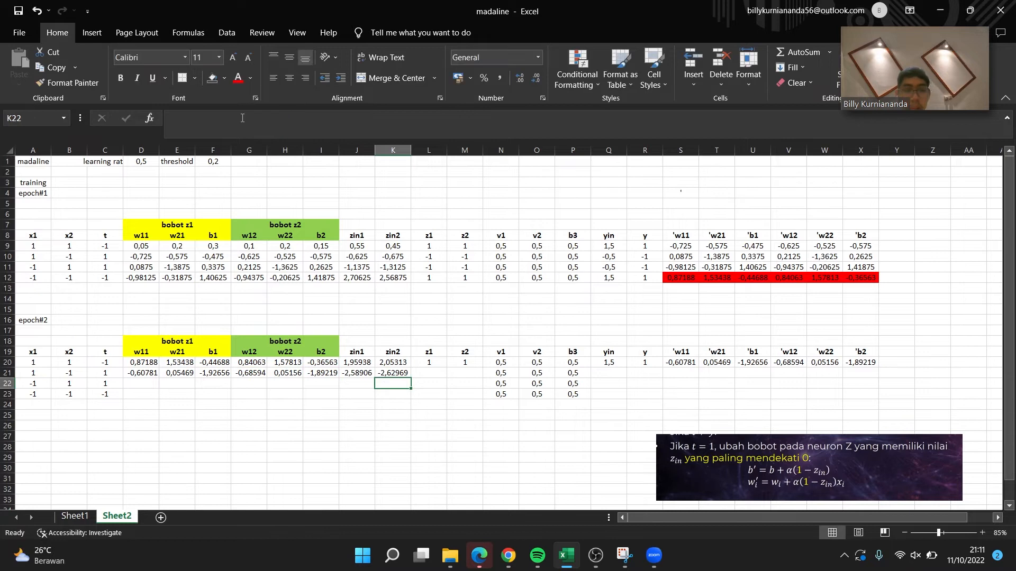
Fill the z1 activation formula from L20 down to L21.
left_click(429, 365)
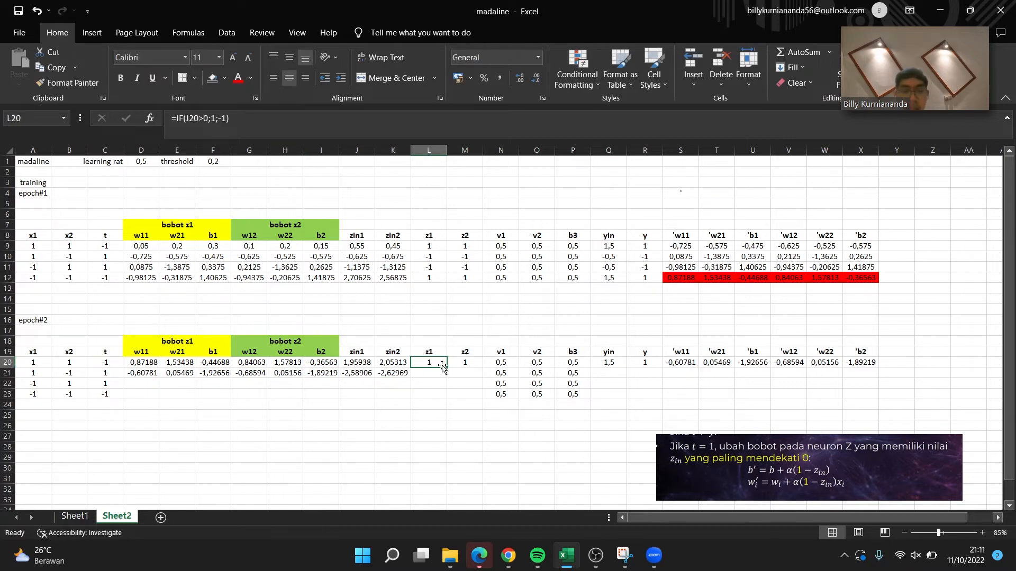
left_click_drag(445, 369, 446, 377)
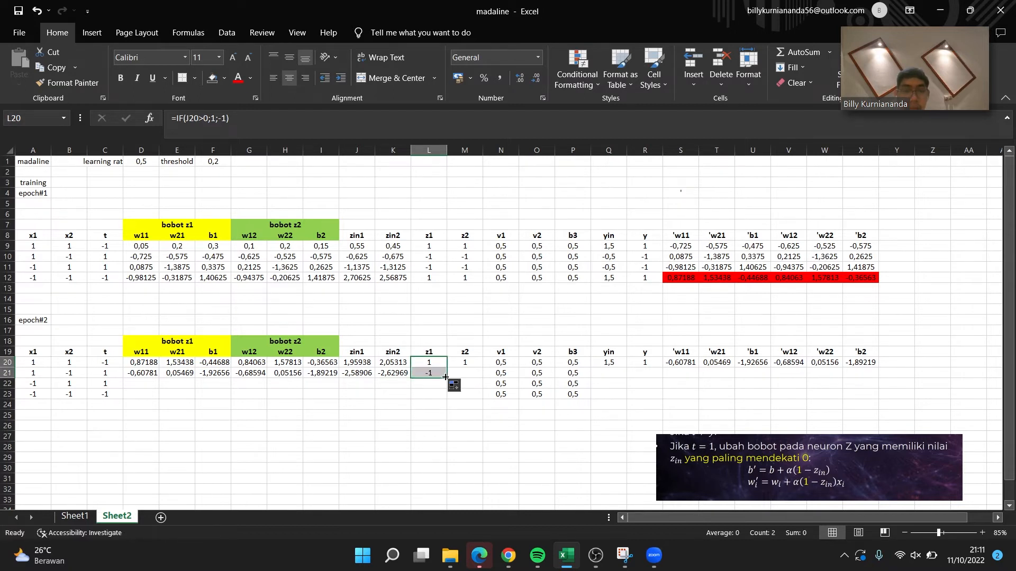
Fill the z2 activation formula from M20 down to M21 and check it against zin2 in K21.
left_click(424, 394)
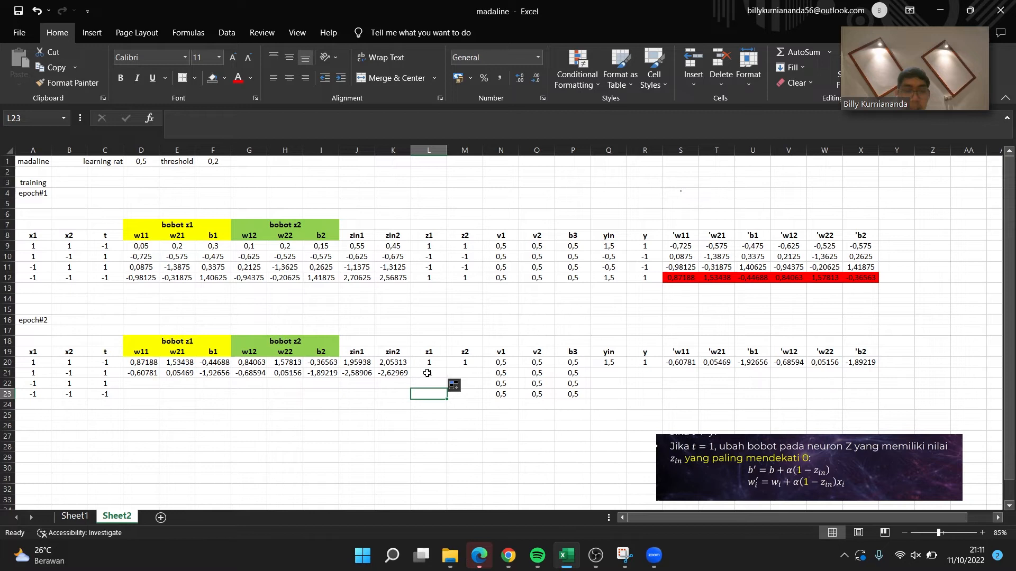
left_click(428, 373)
left_click(349, 370)
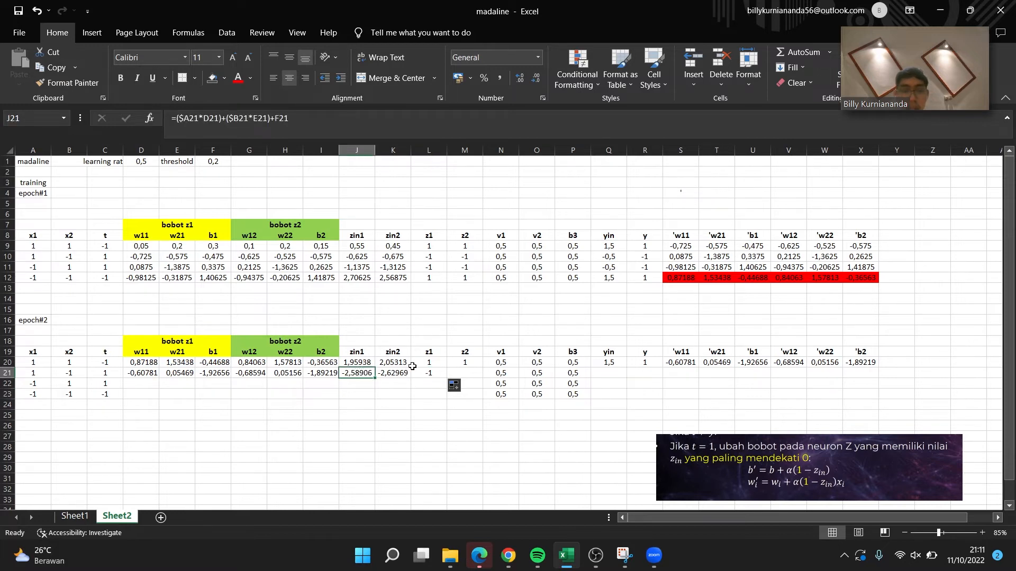
left_click(462, 366)
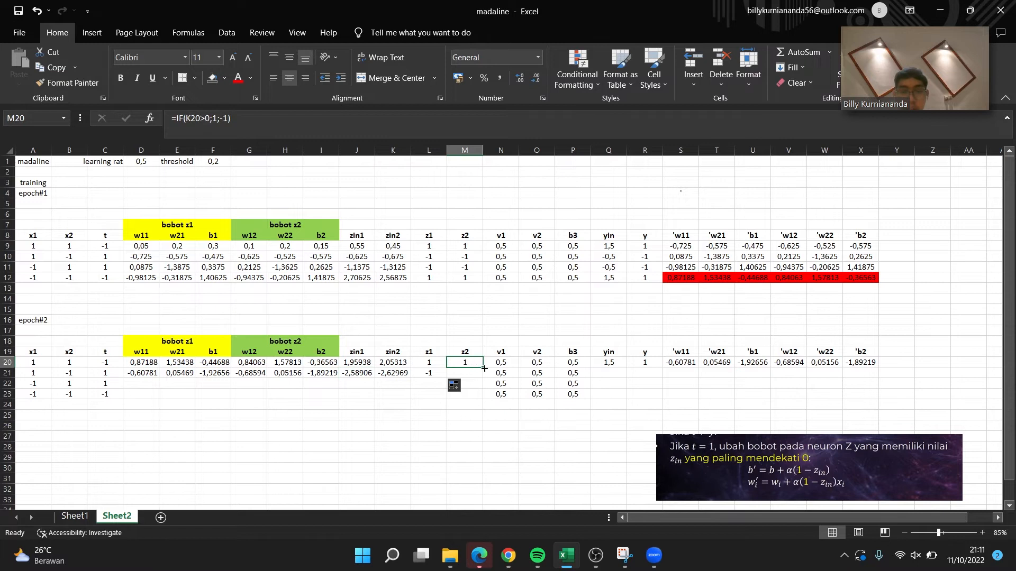
left_click_drag(484, 369, 483, 380)
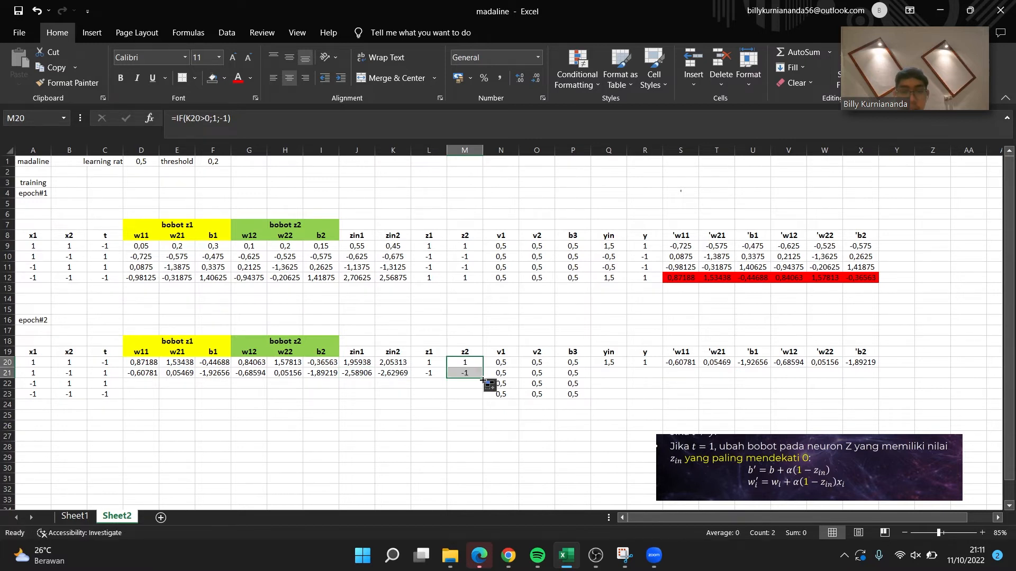
left_click(389, 373)
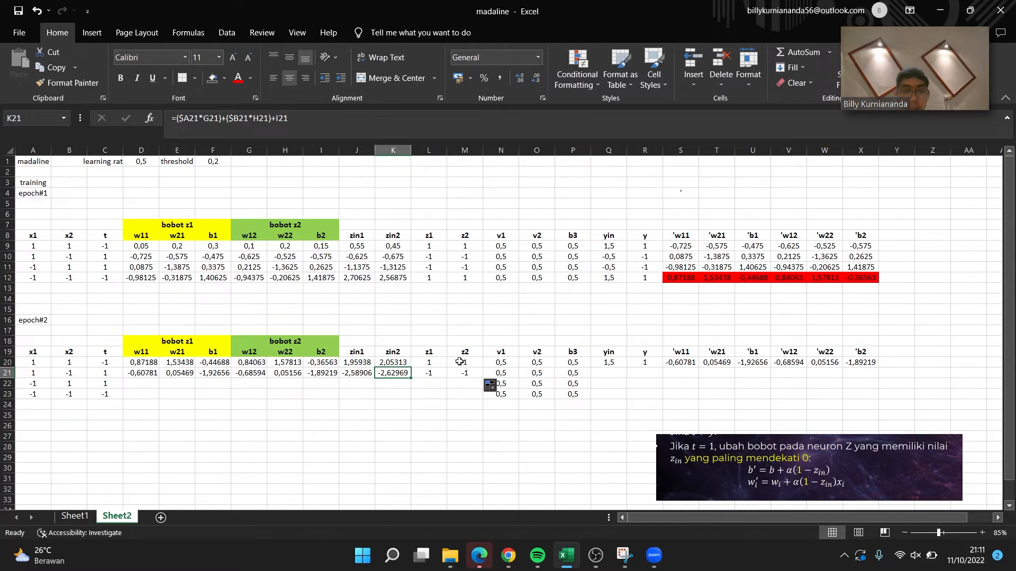
left_click(461, 375)
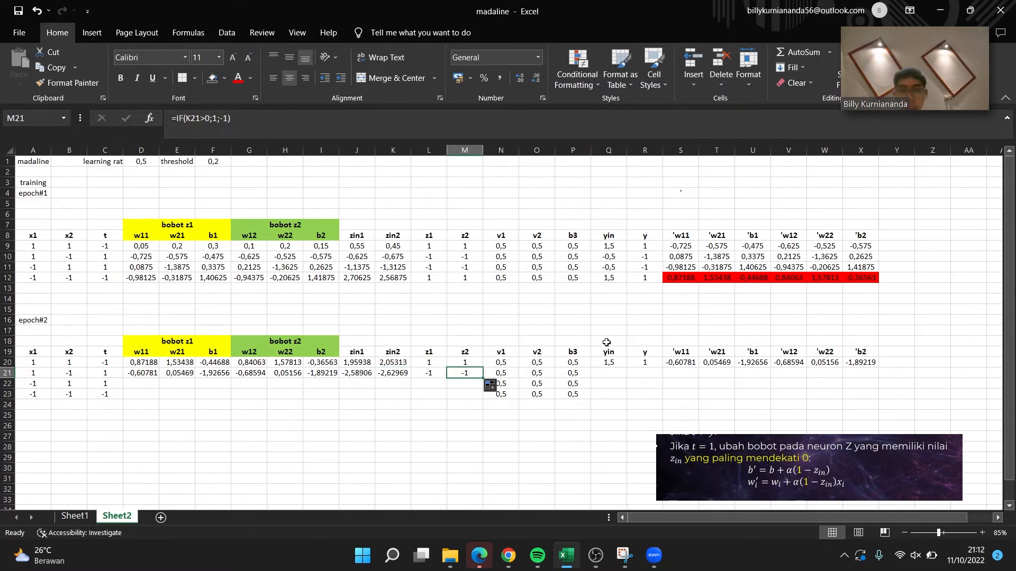
Fill the yin formula from Q20 down to Q21 and check its row 21 cell references.
left_click(599, 376)
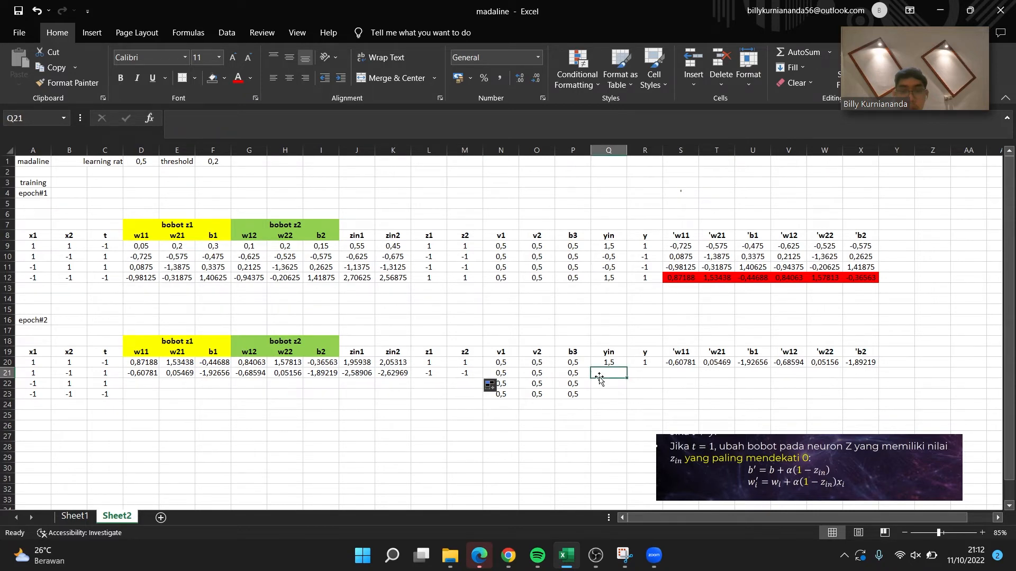
left_click(608, 362)
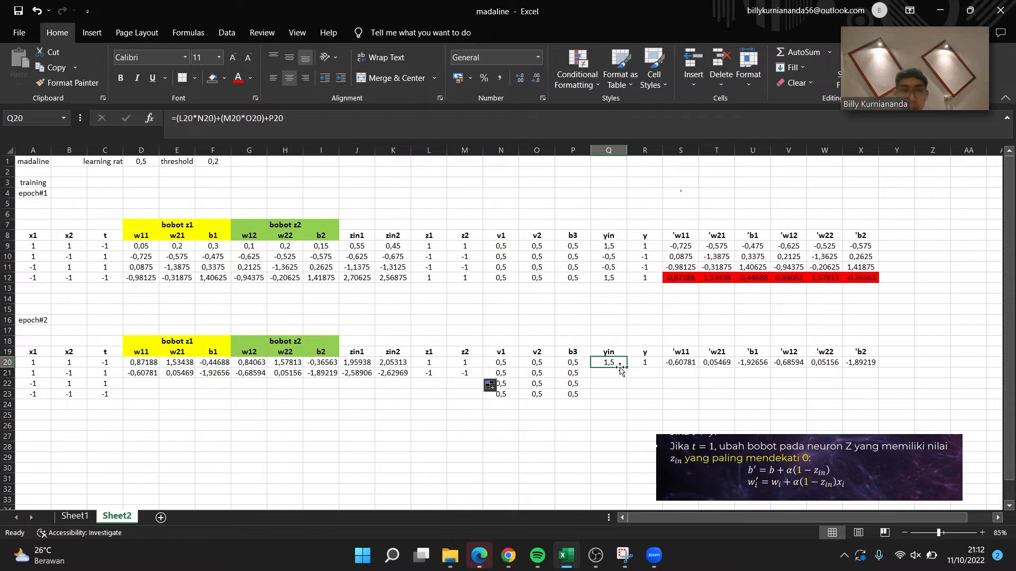
left_click_drag(628, 368, 628, 379)
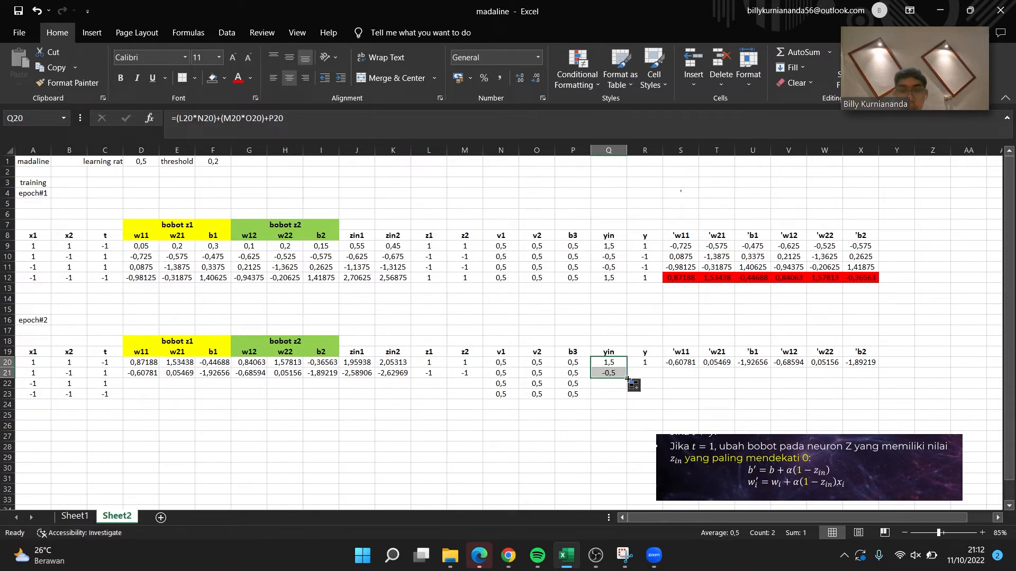
left_click(277, 126)
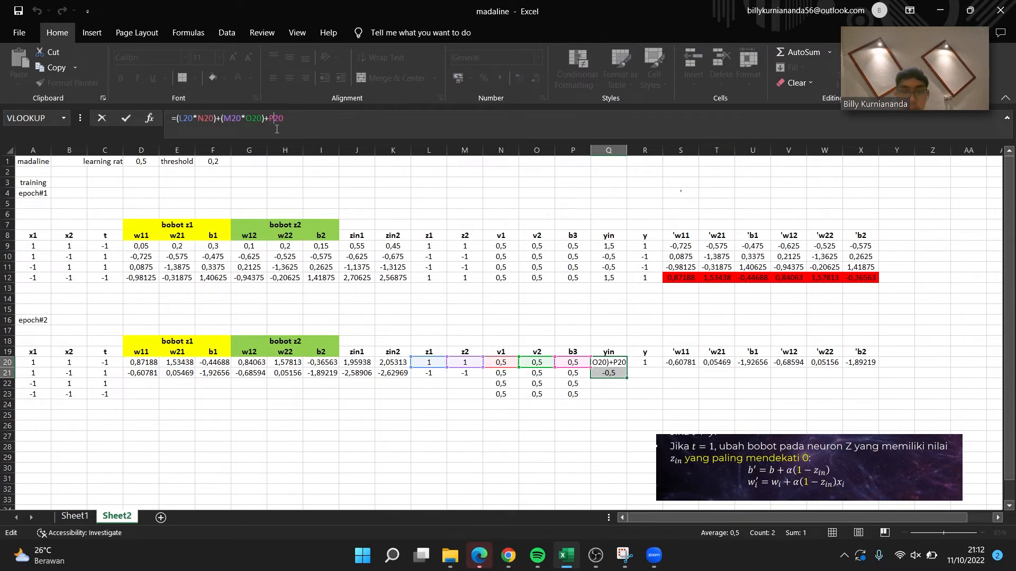
key("Escape")
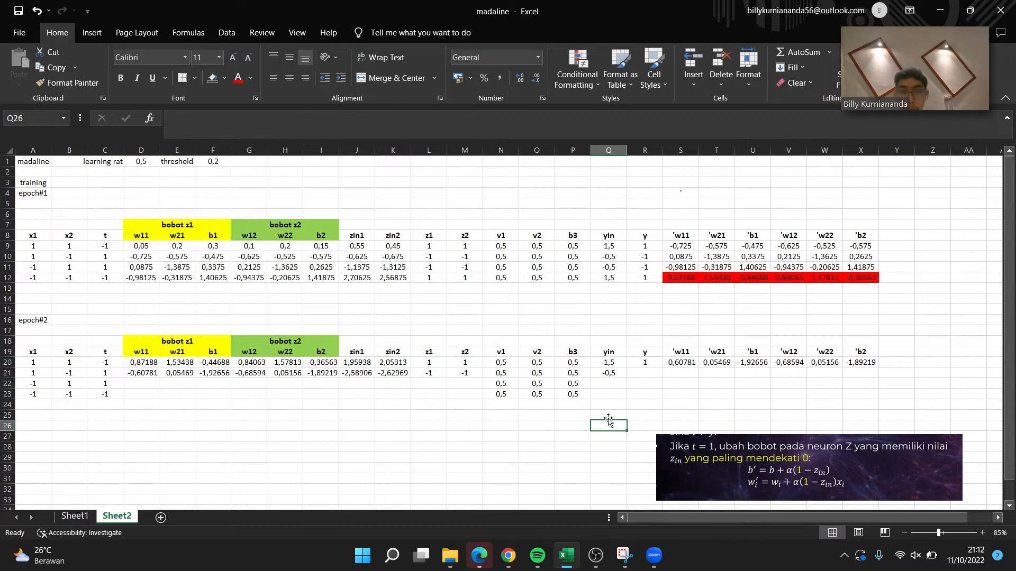
left_click(614, 374)
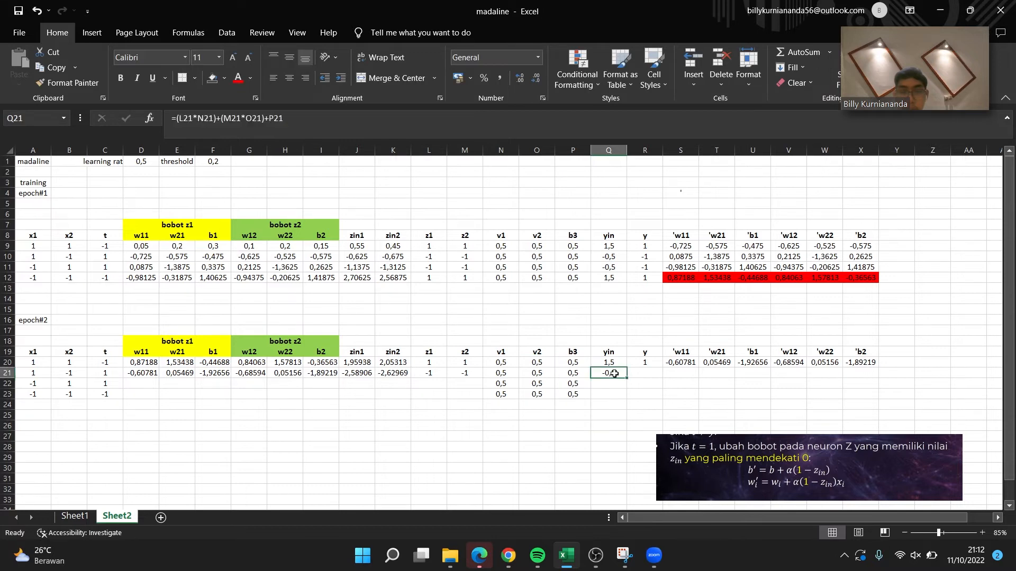
left_click(316, 118)
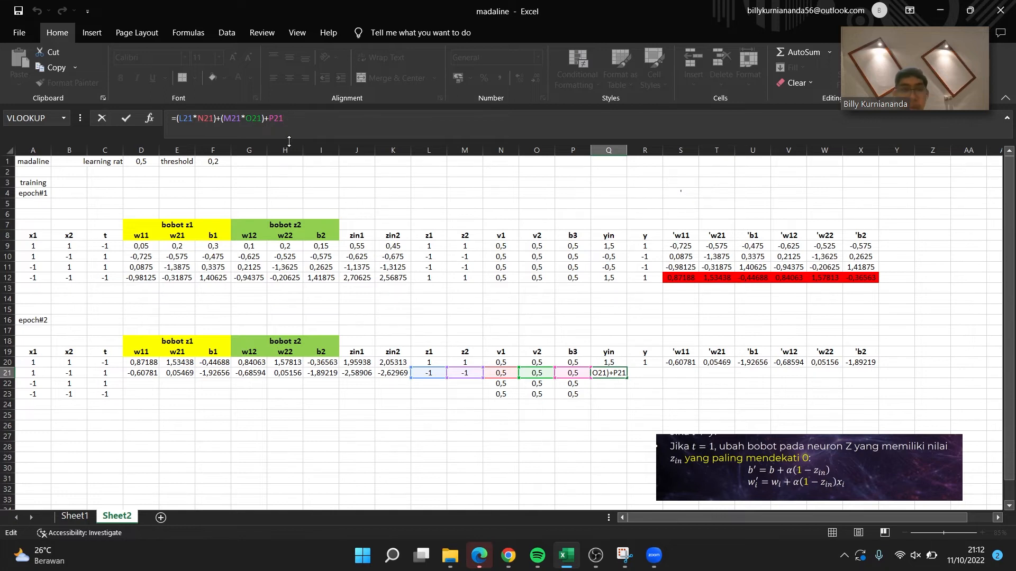
key("Return")
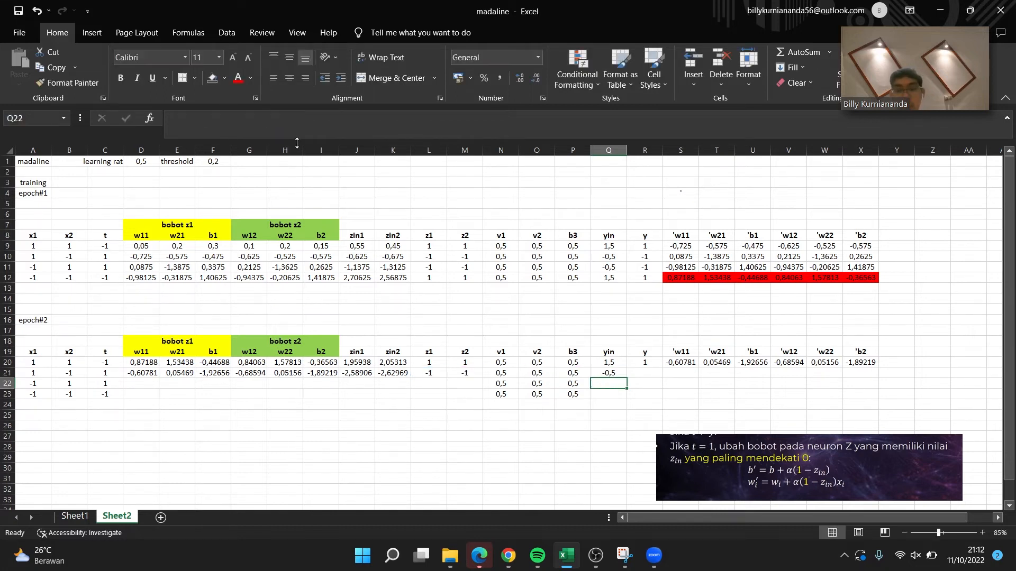
Fill the y activation formula from R20 down to R21 and check it against yin in Q21.
left_click(642, 372)
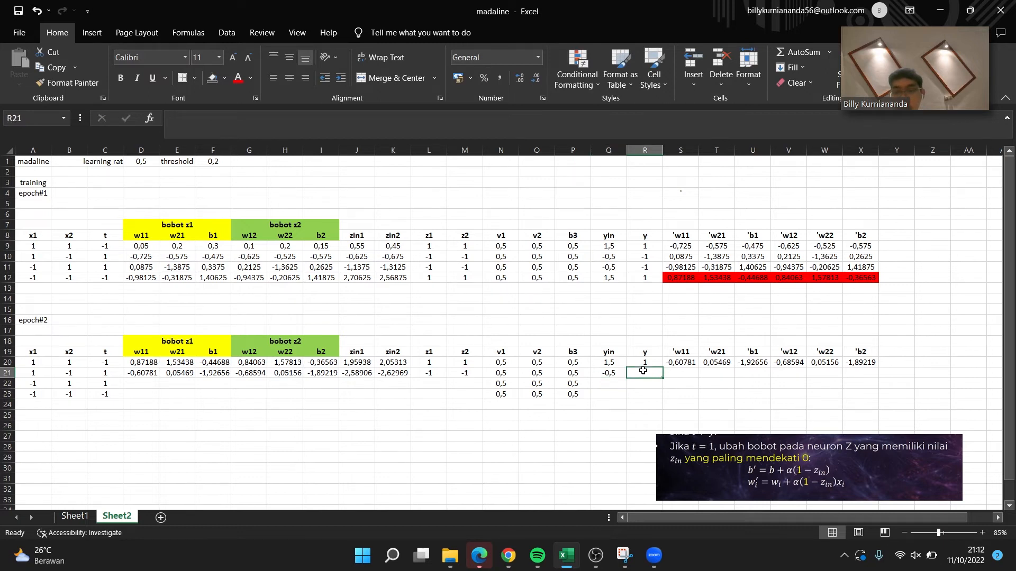
left_click(654, 365)
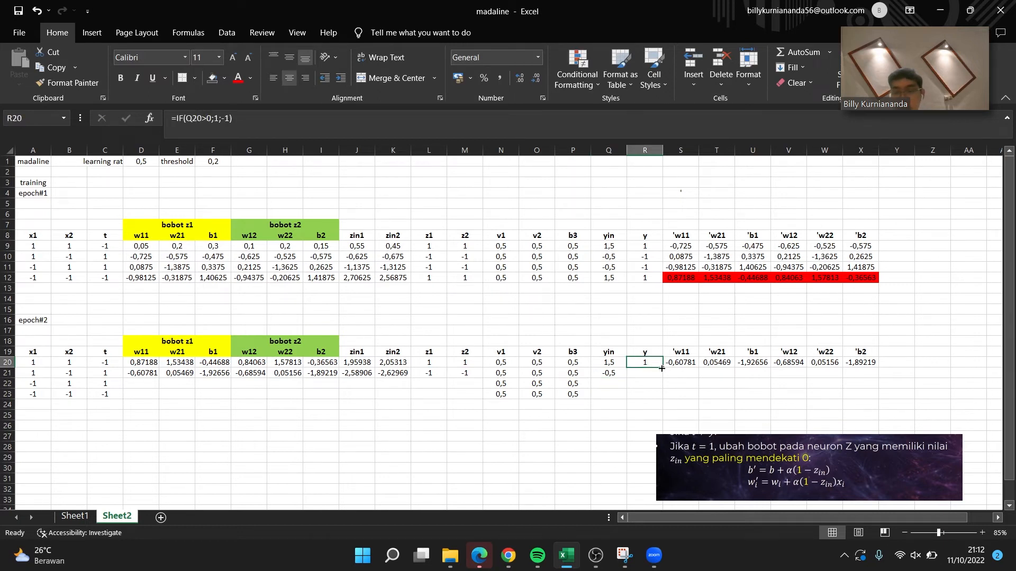
left_click_drag(662, 367, 661, 379)
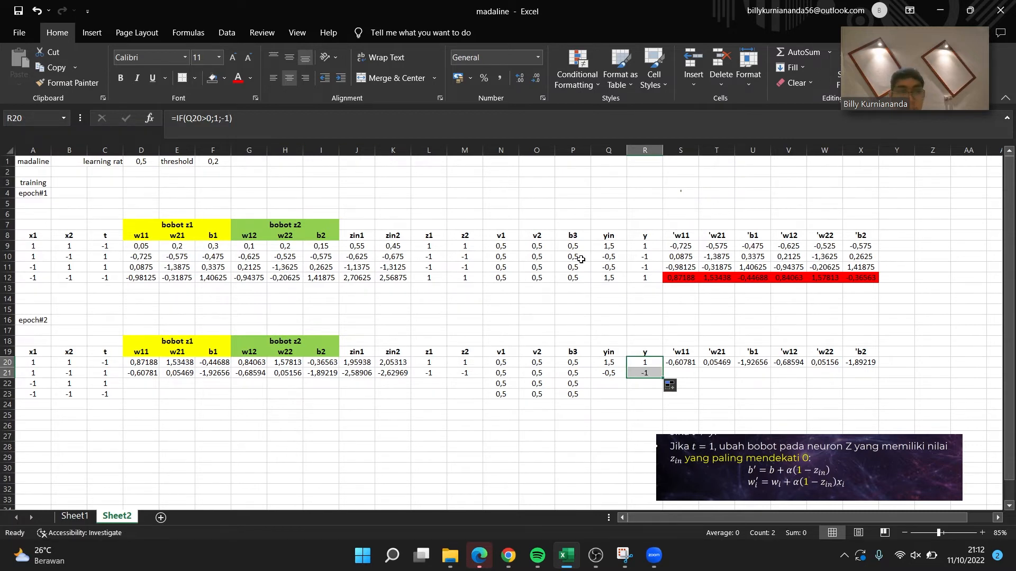
left_click(611, 373)
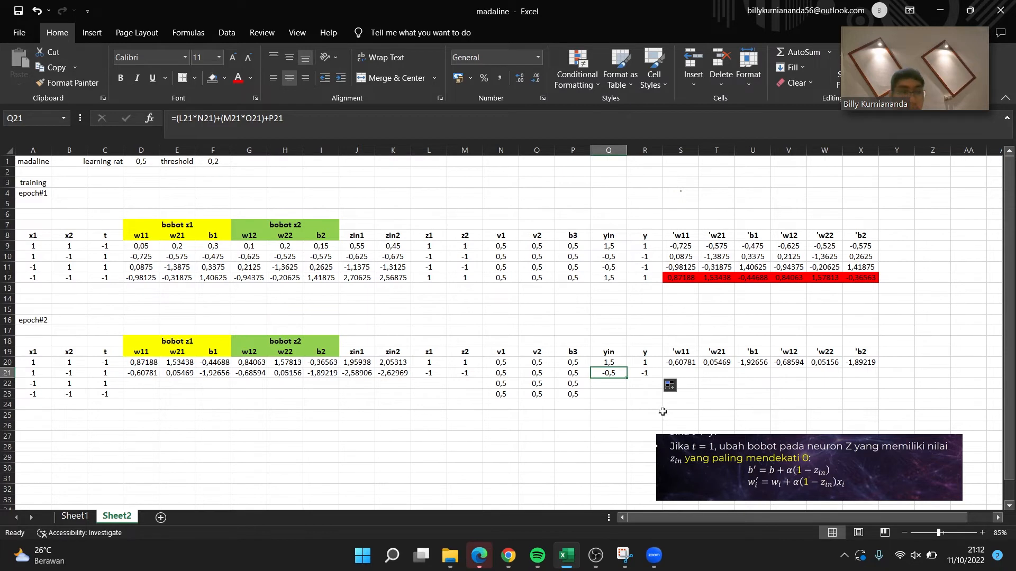
left_click(648, 375)
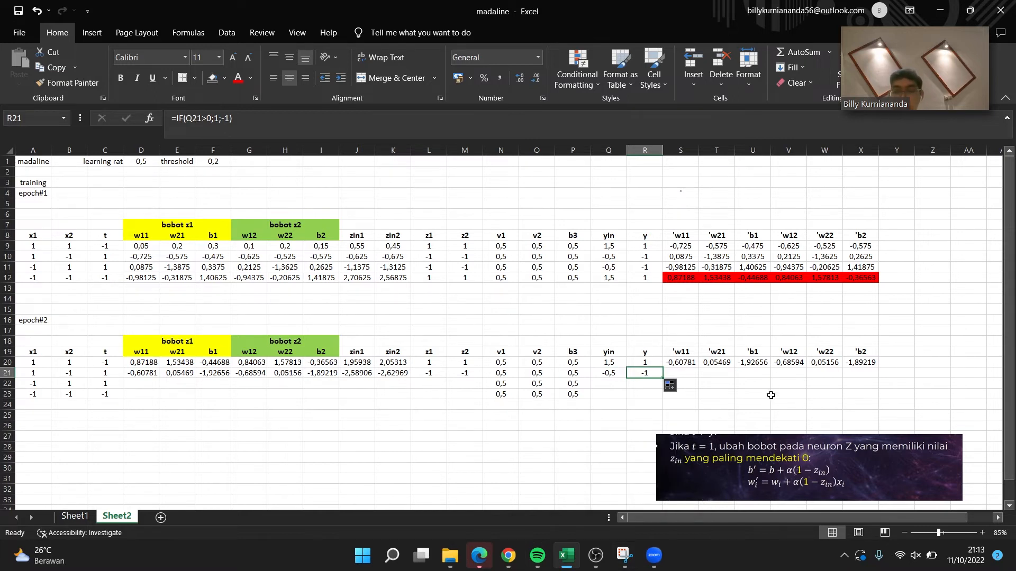
Copy the epoch#1 'w11 update formula from S10 into S21 and check its references to D21, $D$1, $J21 and A21.
left_click(691, 372)
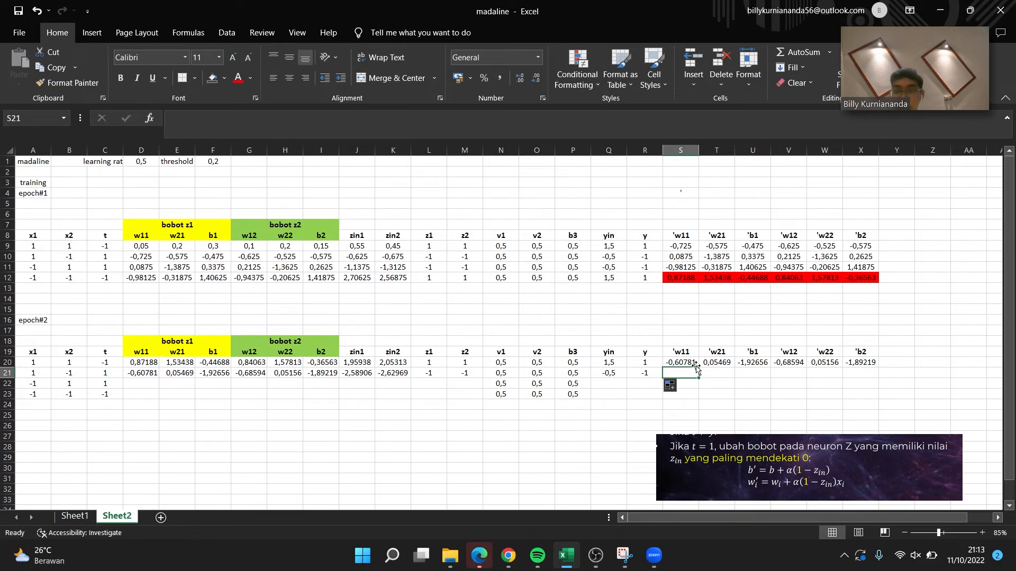
left_click(682, 258)
key("ctrl+c")
left_click(683, 376)
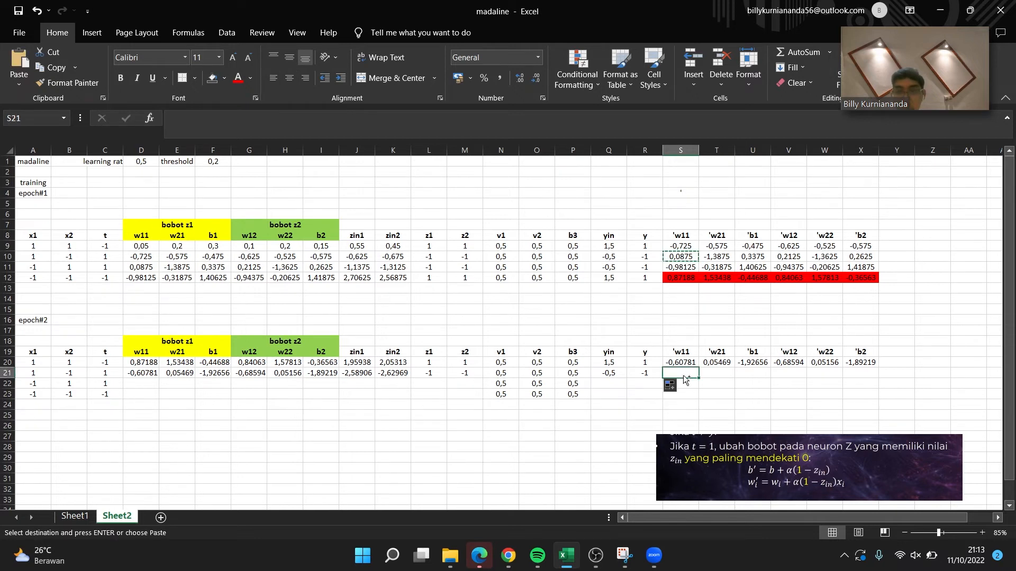
key("ctrl+v")
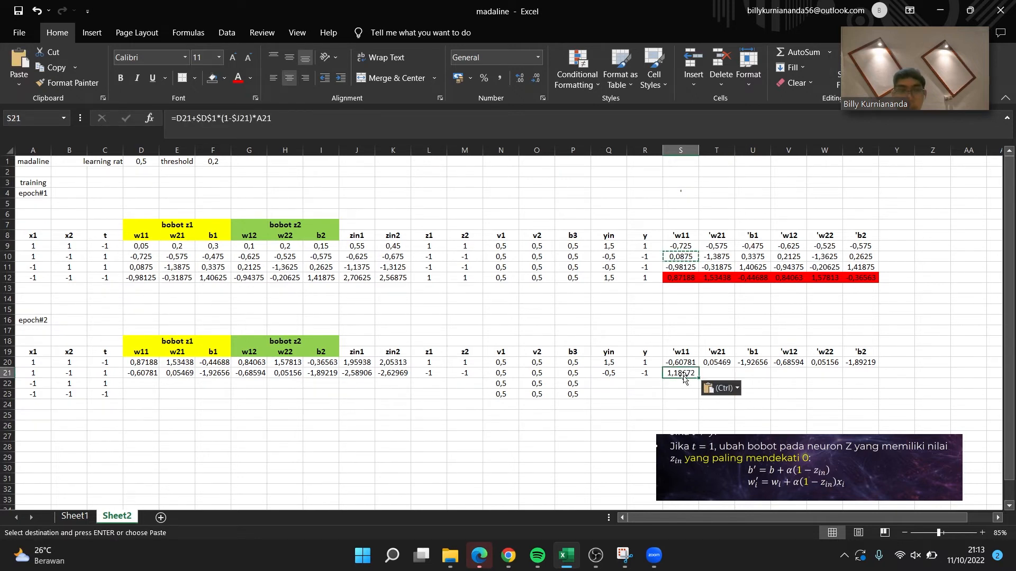
left_click(297, 126)
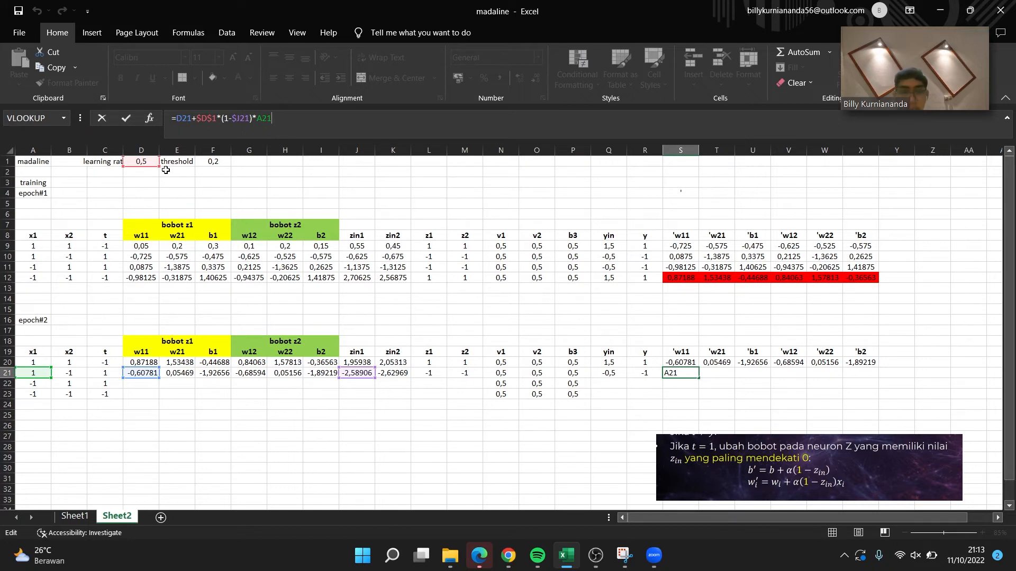
left_click(226, 118)
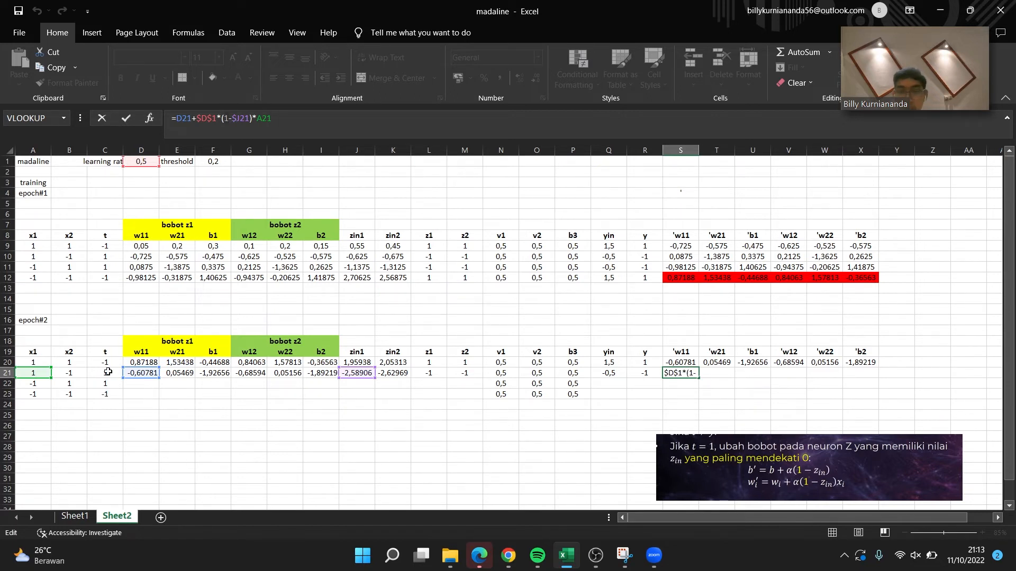
left_click(246, 118)
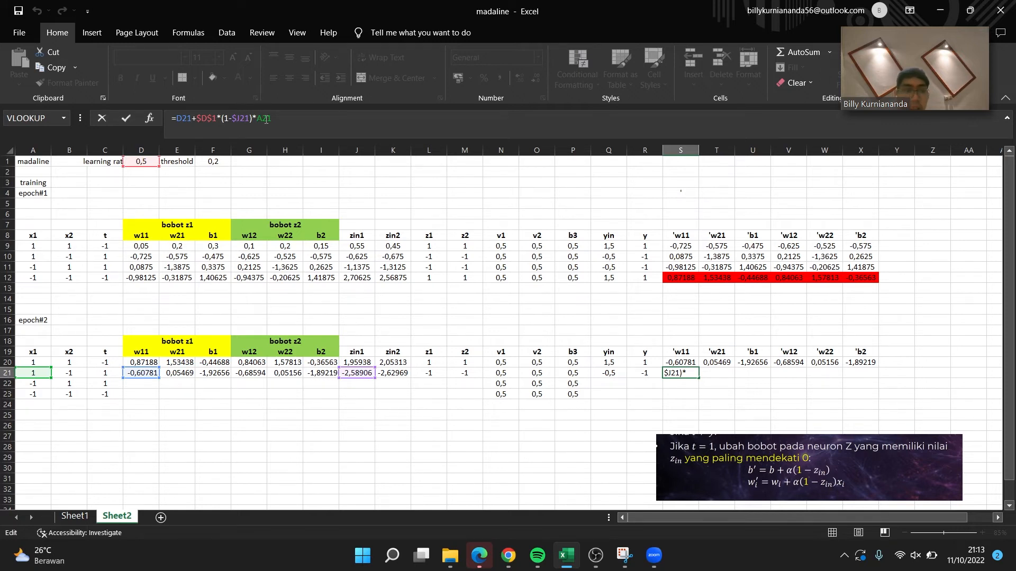
left_click(289, 117)
key("Return")
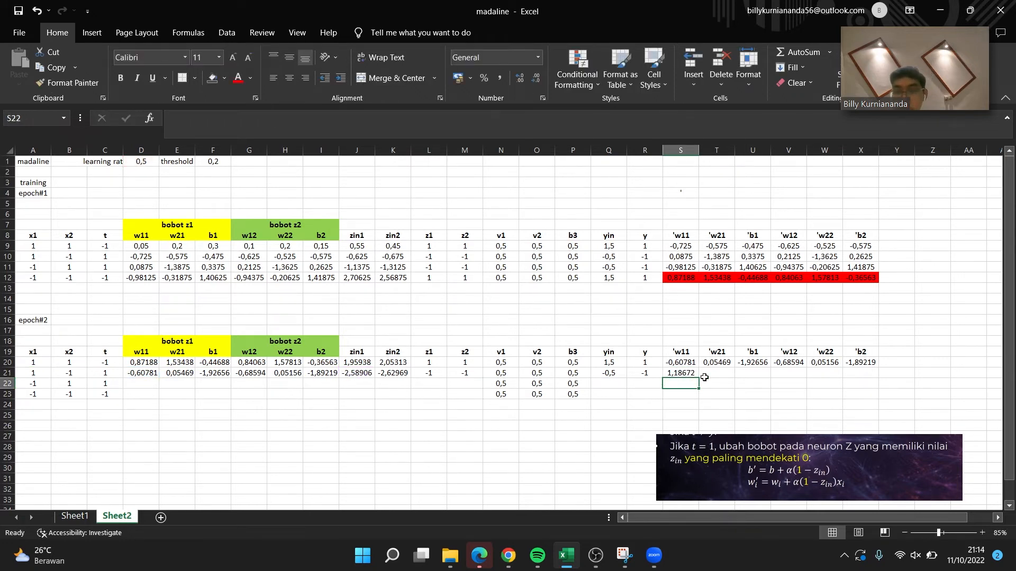
Copy the epoch#1 'w21 update formula from T10 into T21 and check its cell references.
left_click(716, 256)
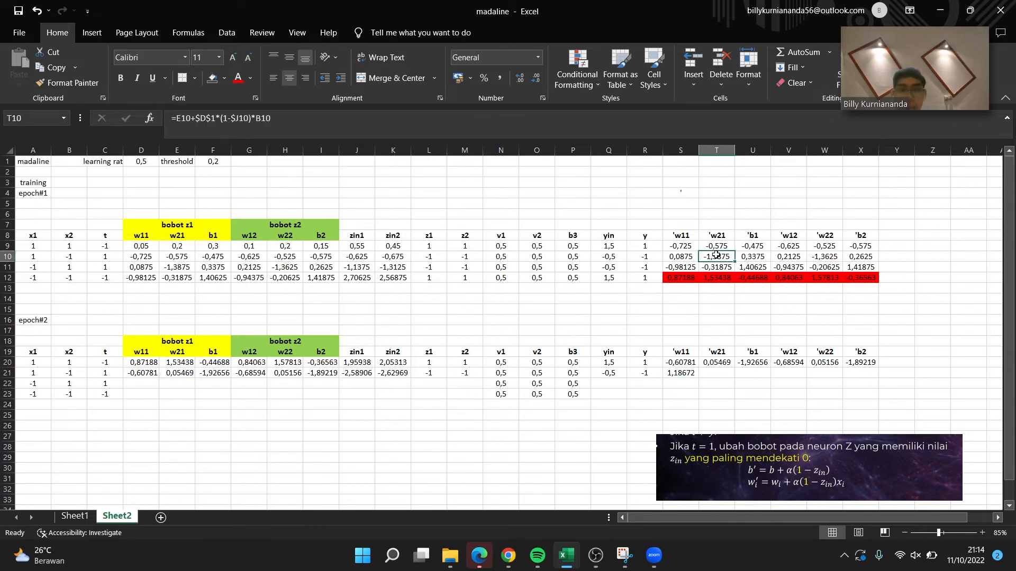
key("ctrl+c")
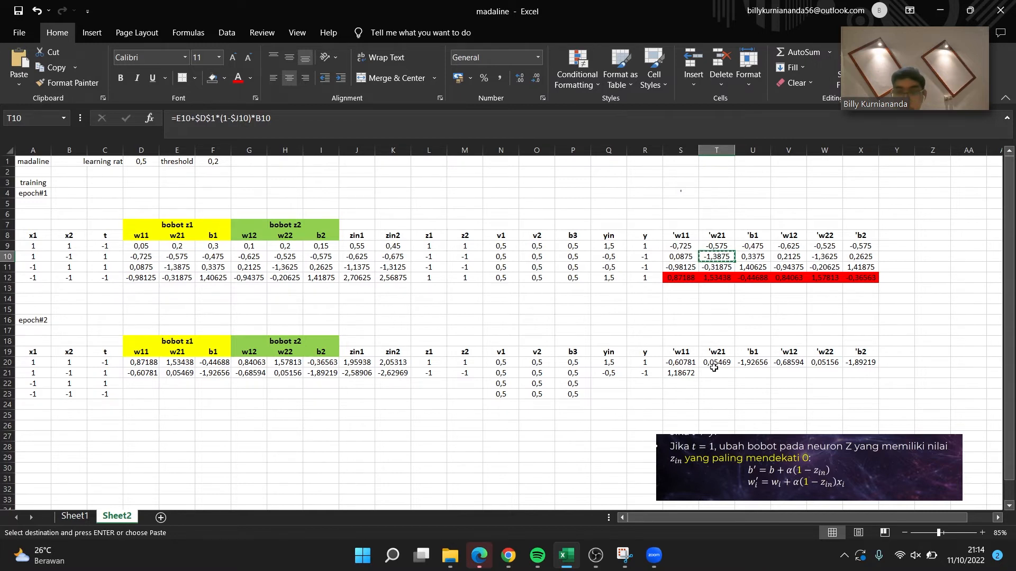
left_click(716, 373)
key("ctrl+v")
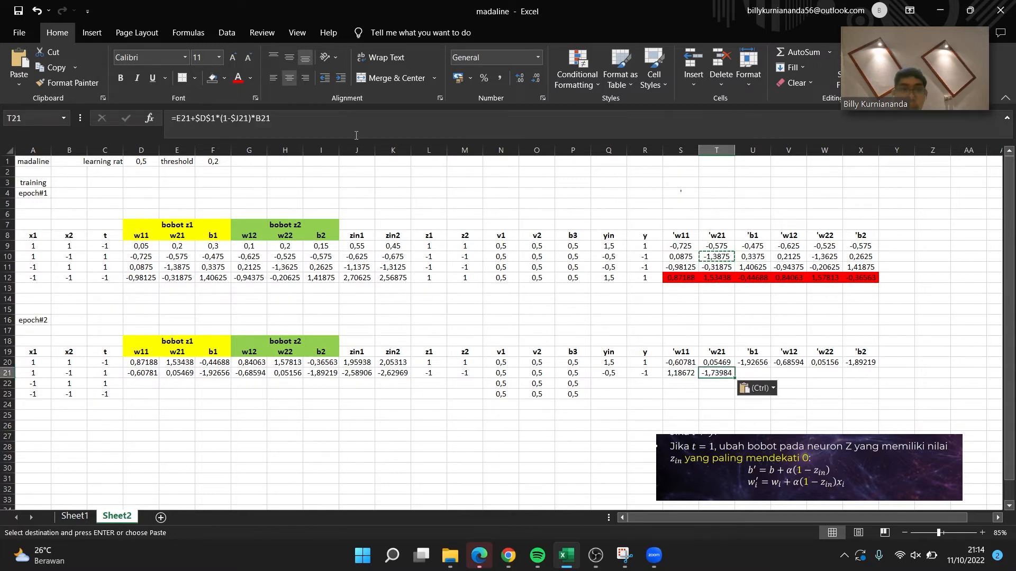
key("F2")
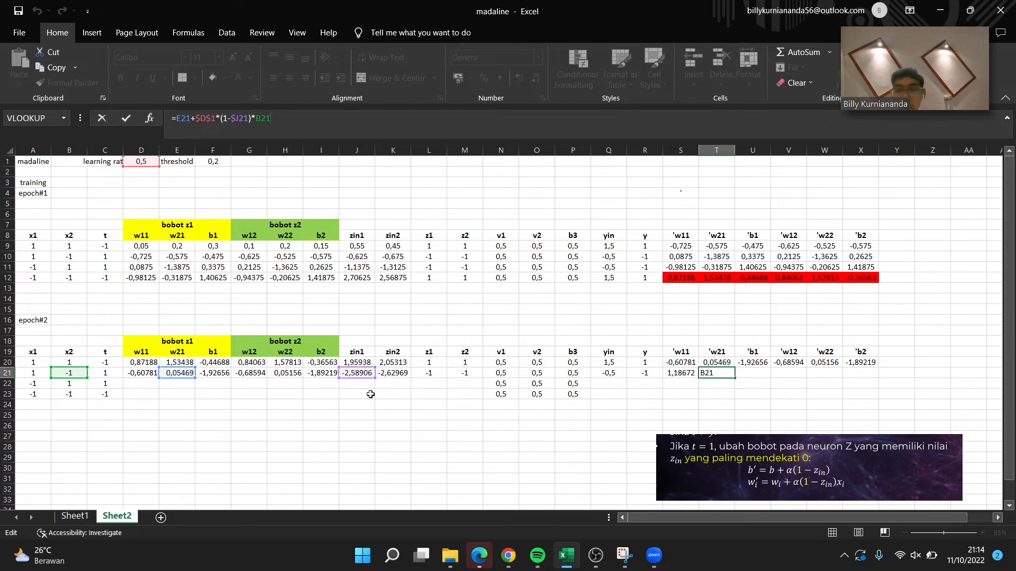
key("Return")
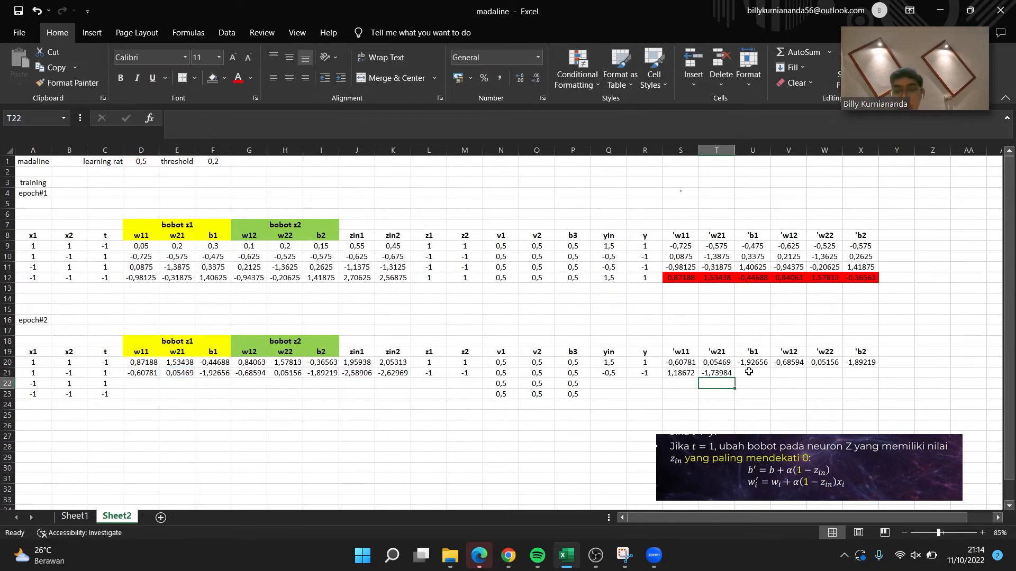
Copy the epoch#1 'b1 bias update formula from U10 into U21 and check its cell references.
left_click(759, 255)
key("ctrl+c")
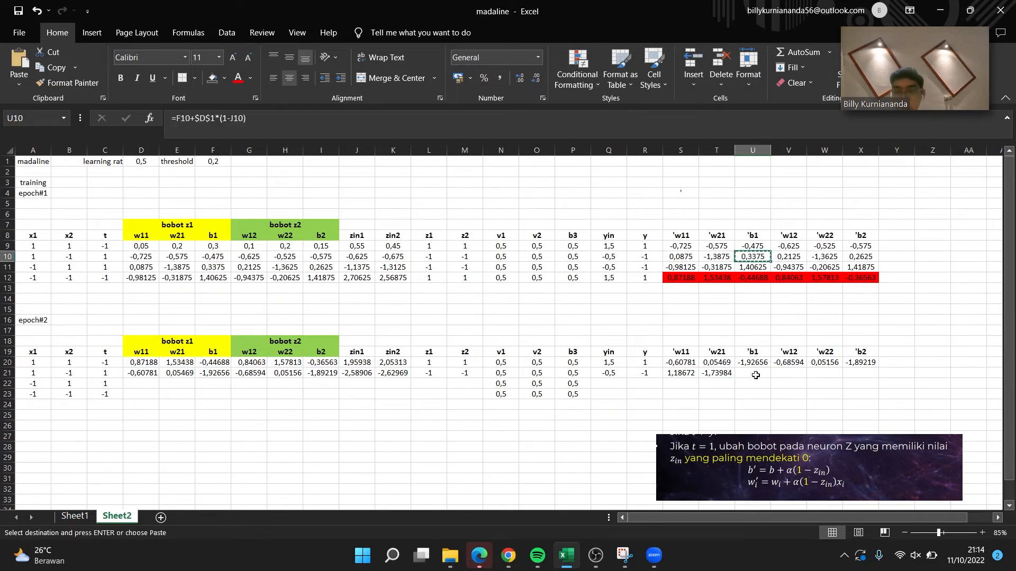
left_click(756, 373)
key("ctrl+v")
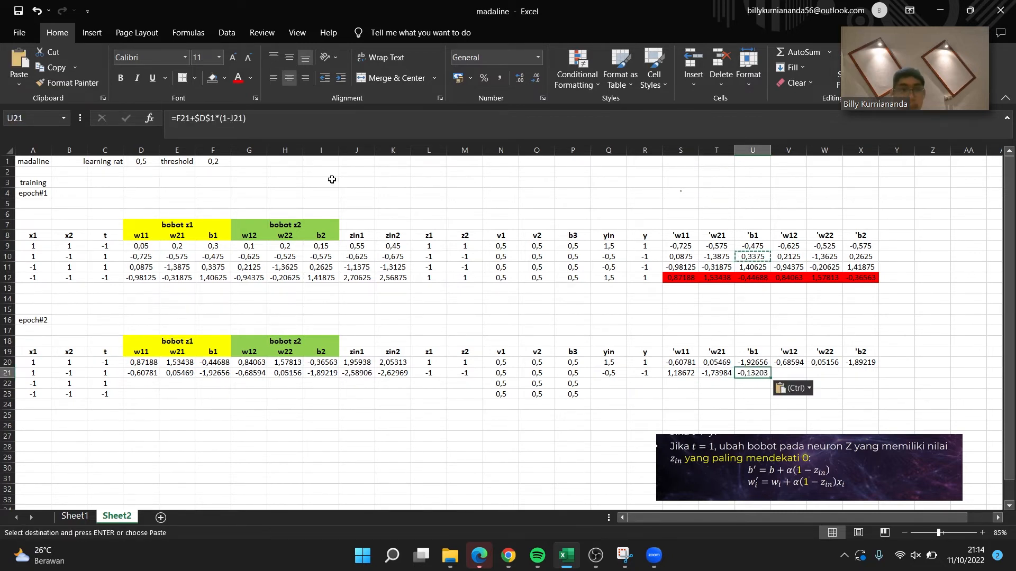
left_click(232, 118)
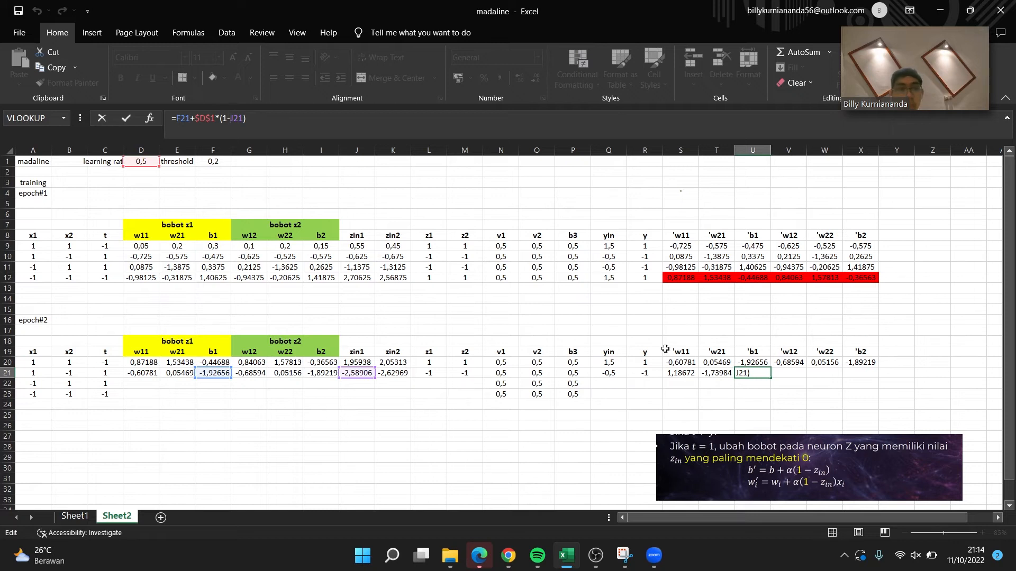
key("Return")
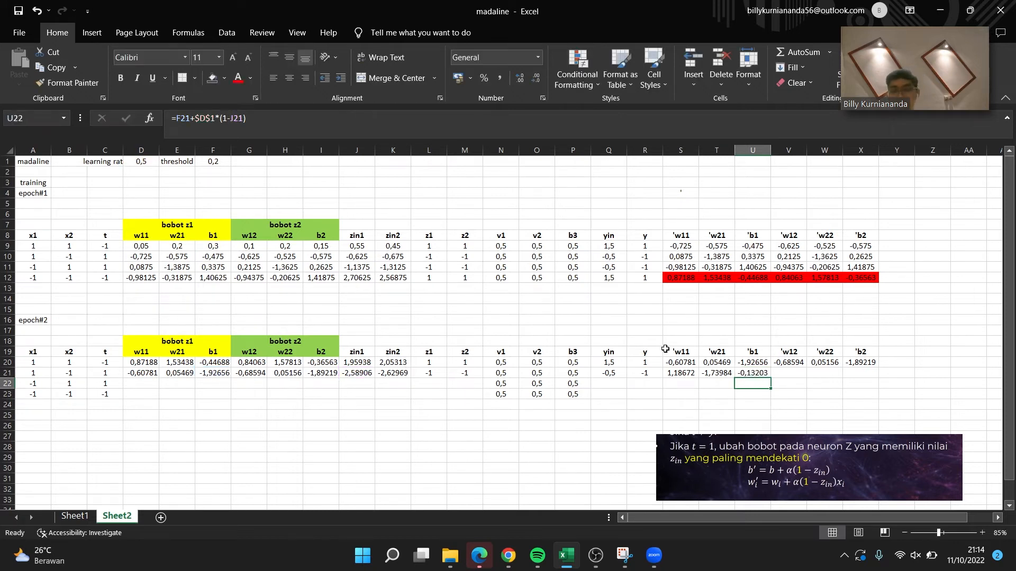
Copy the epoch#1 'w12 update formula from V10 into V21 and check its references to G21, $D$1, $K21 and A21.
left_click(785, 256)
key("ctrl+c")
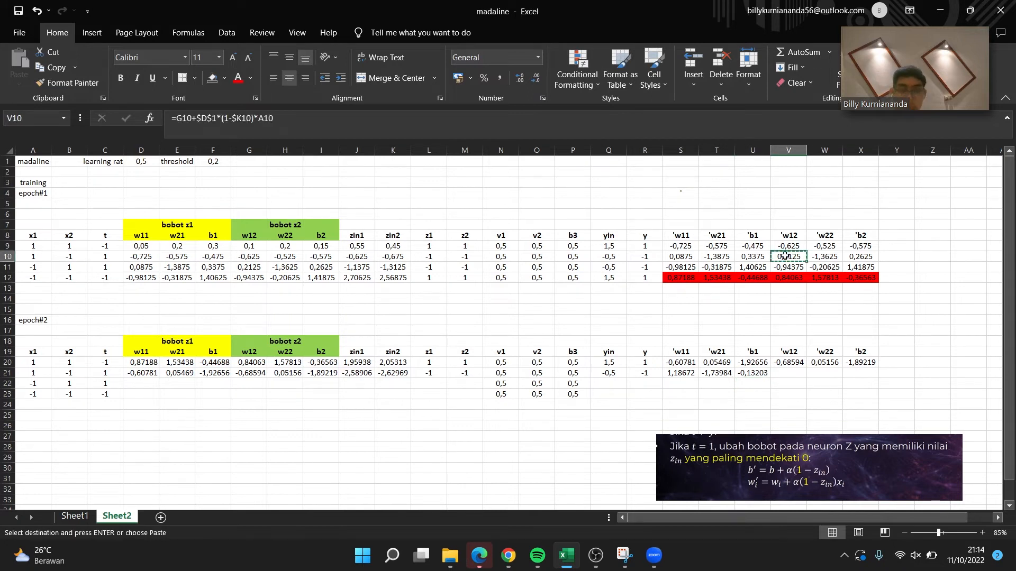
left_click(796, 379)
key("ctrl+v")
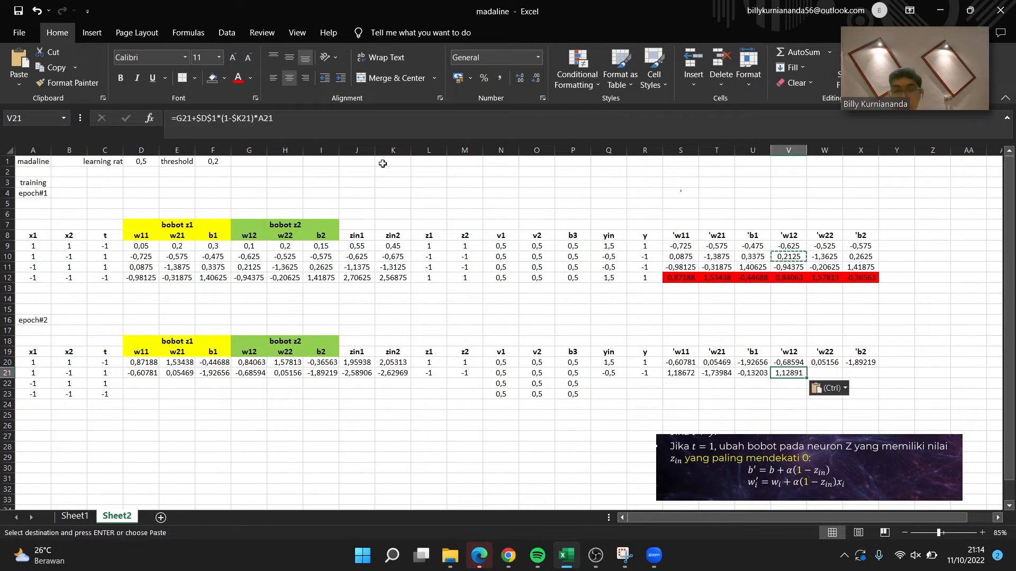
left_click(299, 134)
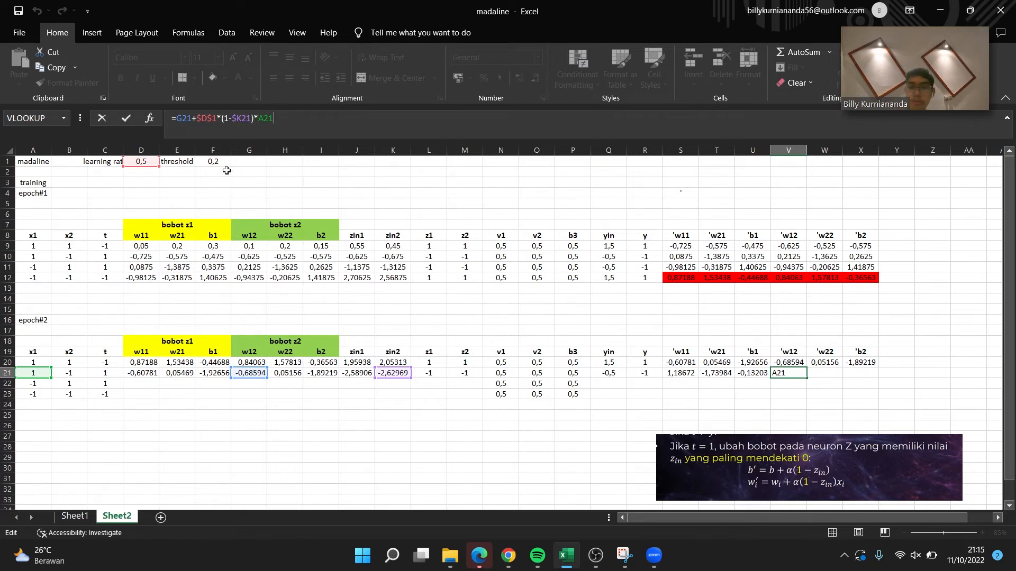
key("Return")
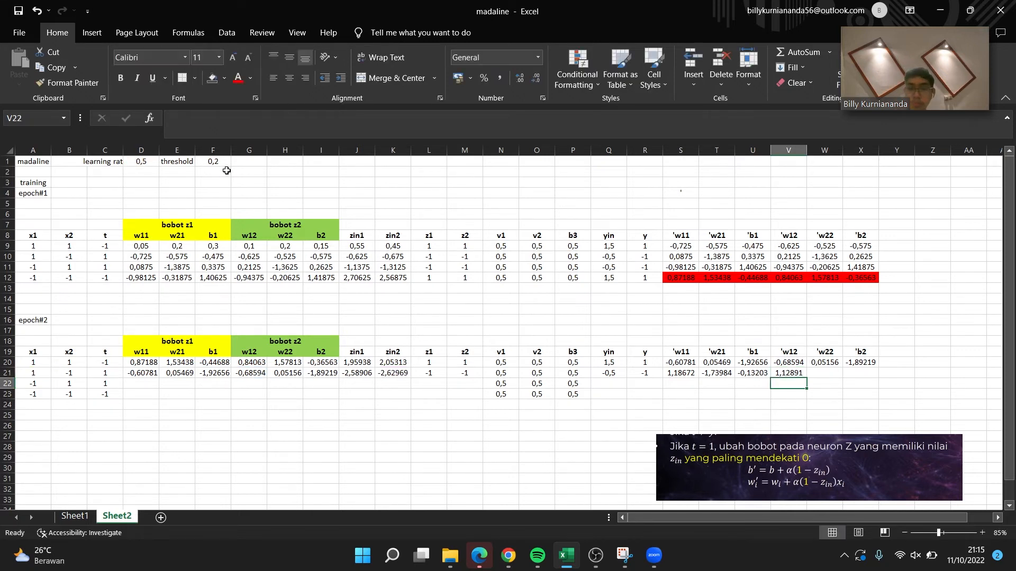
Copy the epoch#1 'w22 update formula from W10 into W21 and check its references to H21, $D$1, $K21 and B21.
left_click(827, 257)
key("ctrl+c")
left_click(824, 373)
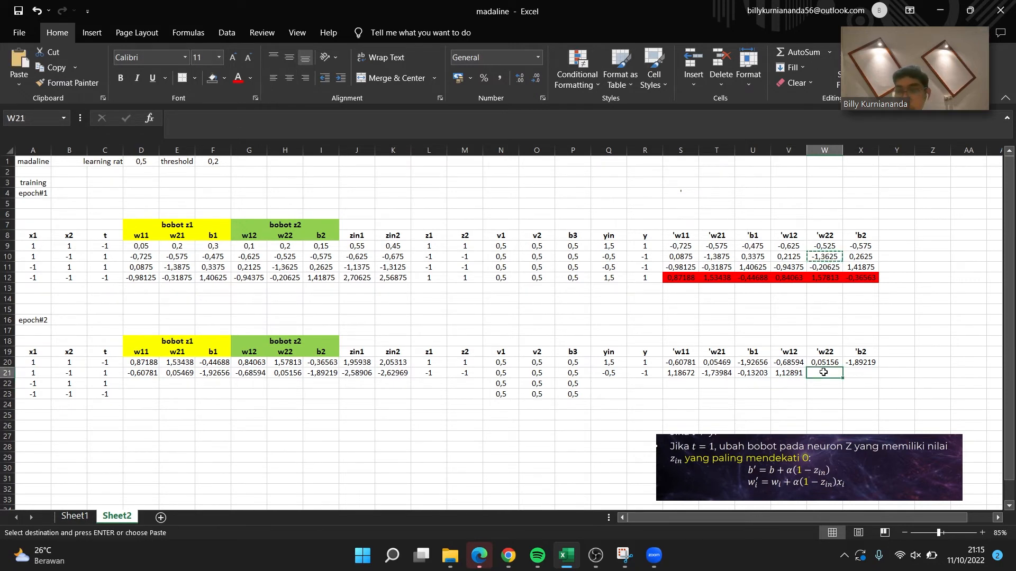
key("ctrl+v")
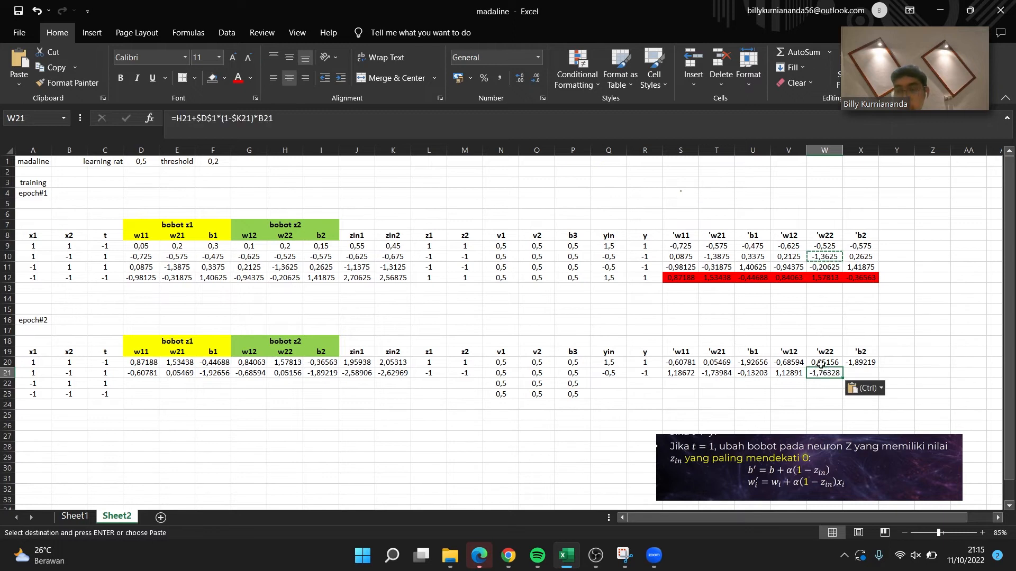
left_click(687, 136)
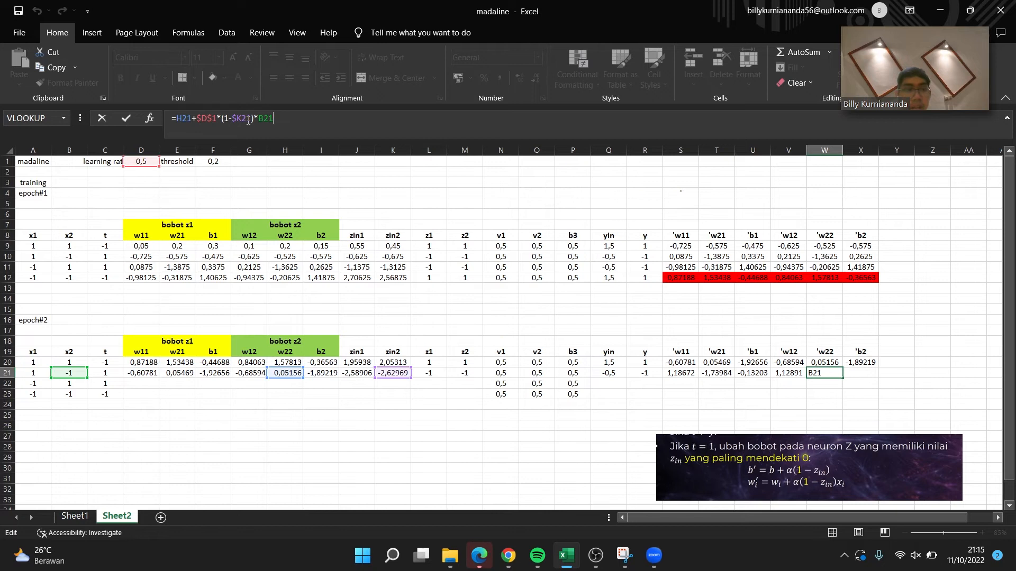
key("Return")
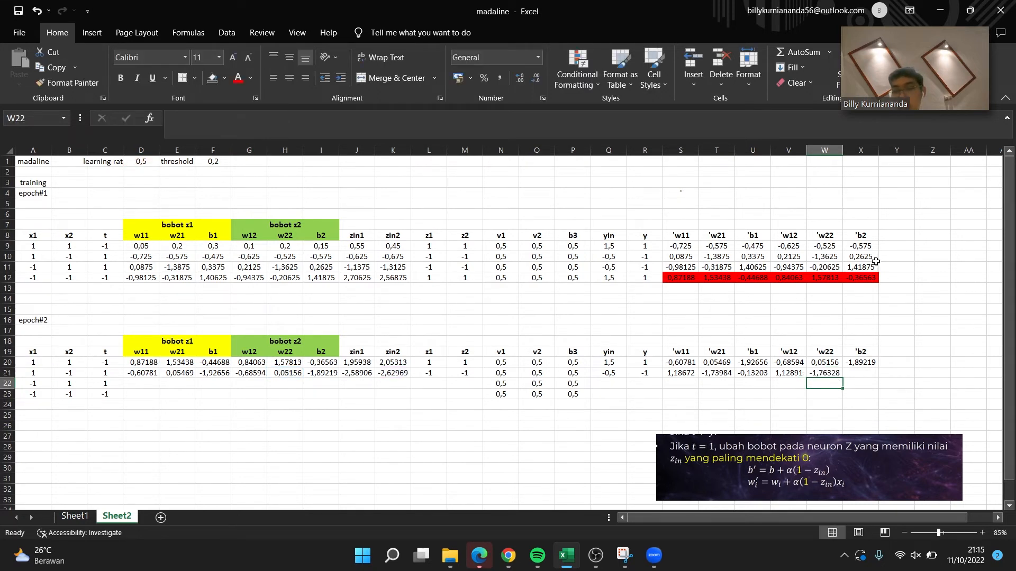
Copy the epoch#1 'b2 bias update formula from X10 into X21 and check its references to I21, $D$1 and K21.
left_click(872, 258)
key("ctrl+c")
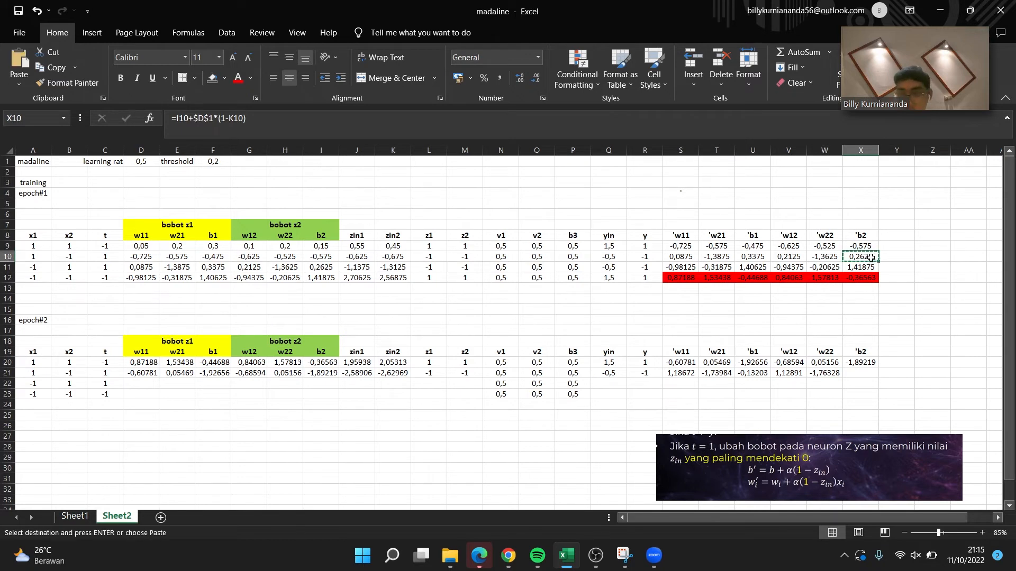
left_click(860, 373)
key("ctrl+v")
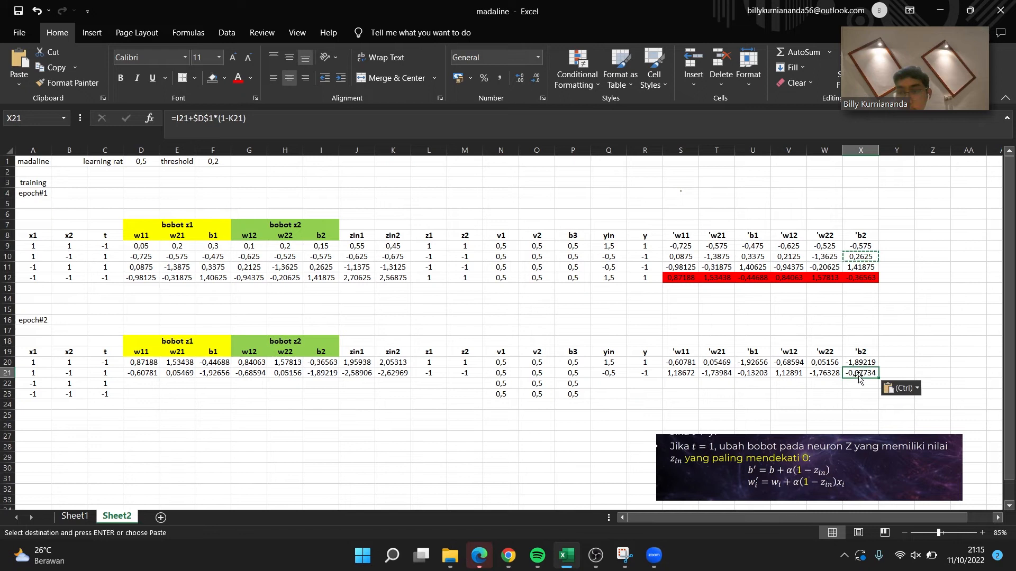
left_click(206, 118)
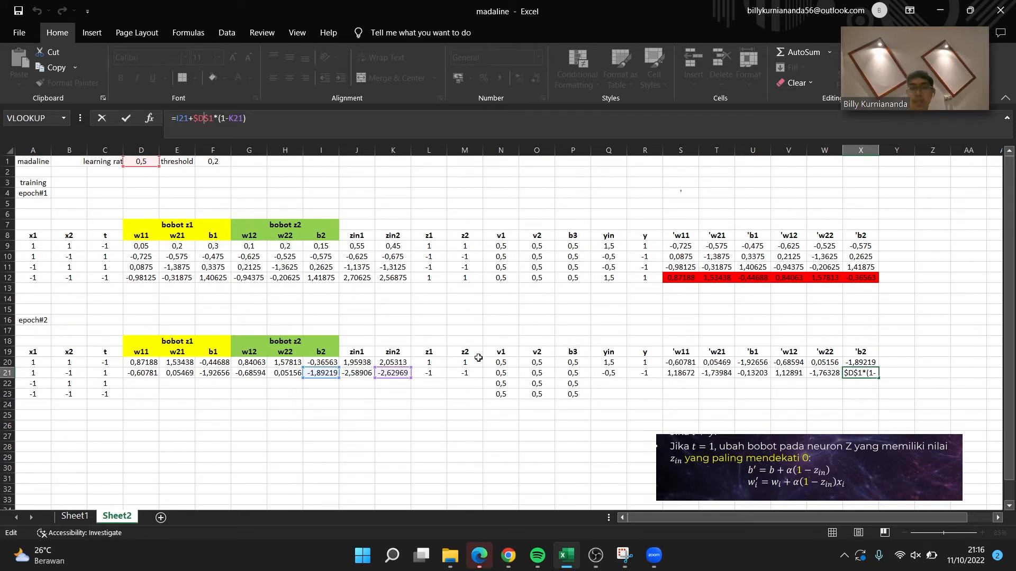
key("Return")
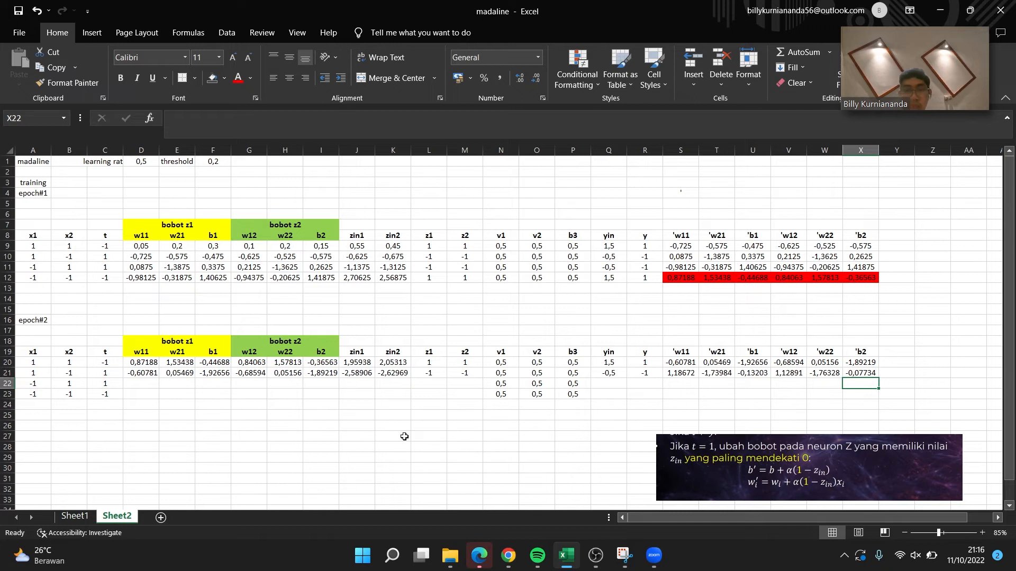
Link the third-row w11 weight in D22 to the updated weight with =S21 and fill it across through K22.
left_click(137, 387)
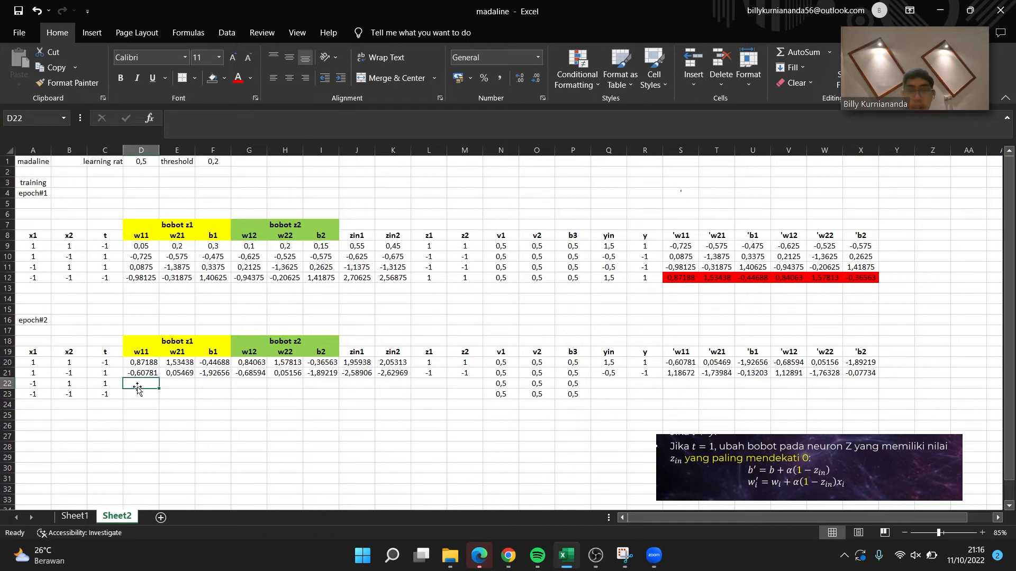
type("=")
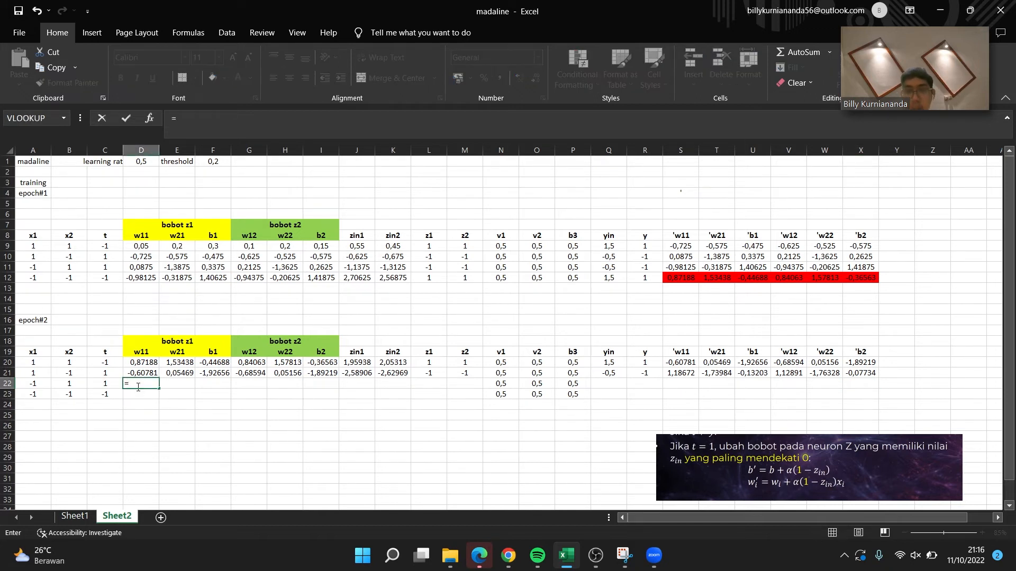
type("S")
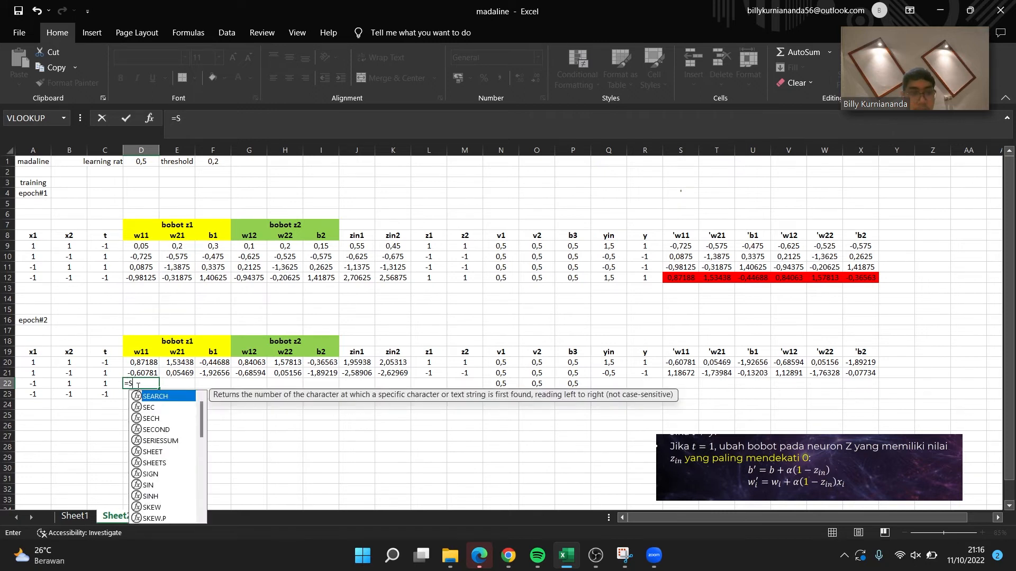
type("21")
key("Return")
left_click(148, 382)
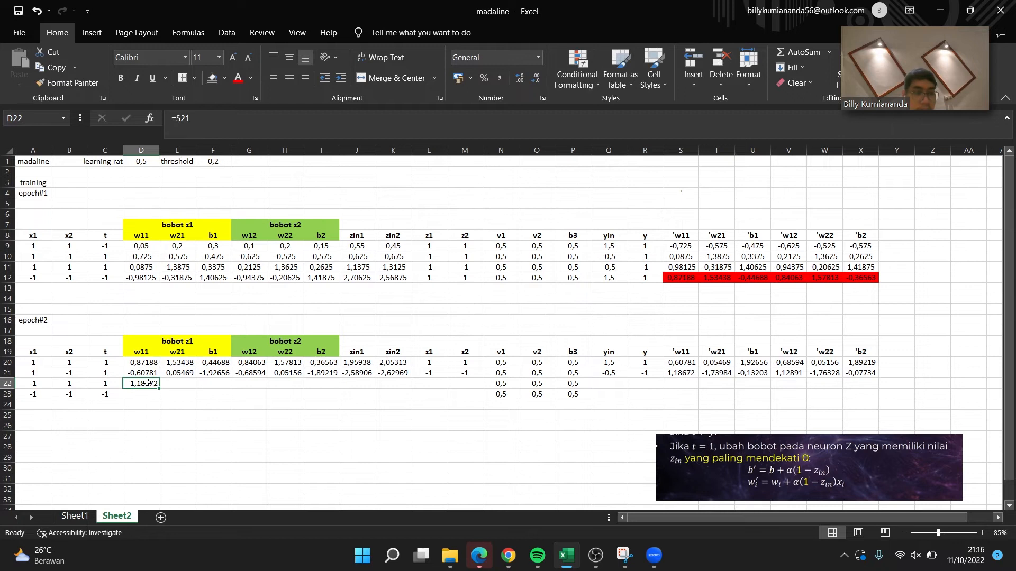
left_click_drag(159, 387, 402, 371)
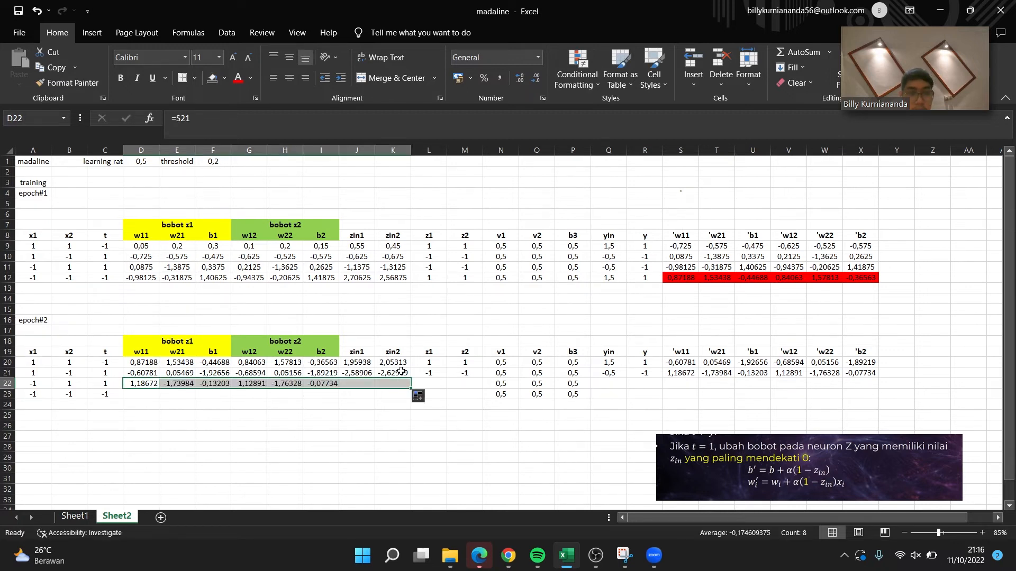
left_click(331, 405)
Clear the surplus filled formulas from the zin1 and zin2 cells J22 and K22.
left_click(365, 382)
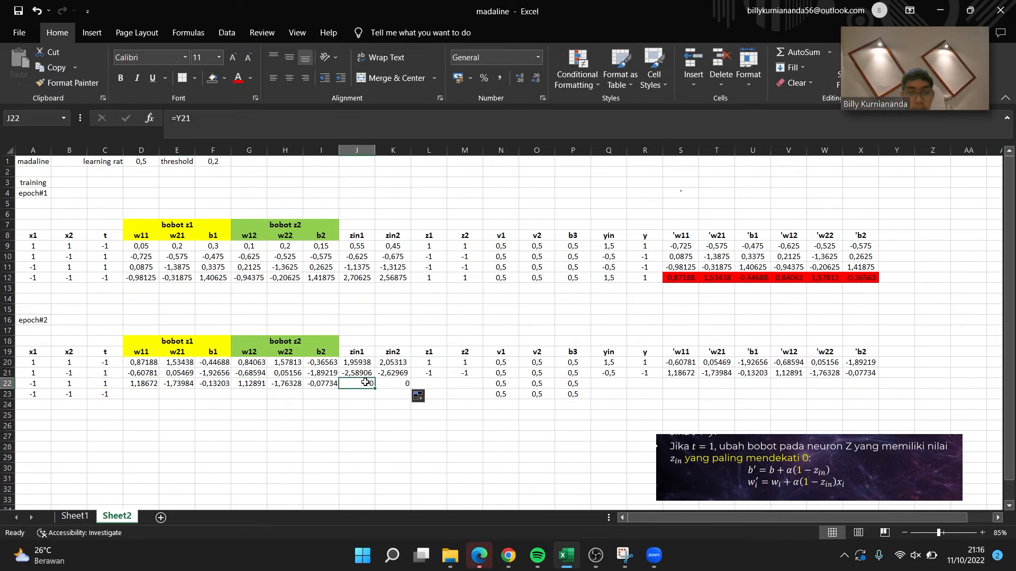
key("Delete")
left_click(402, 392)
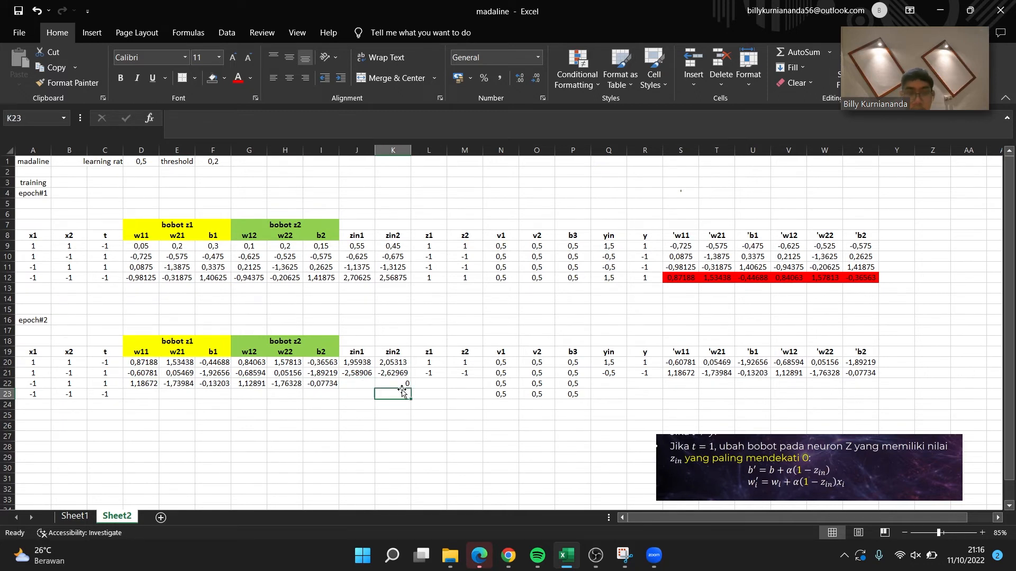
left_click(407, 384)
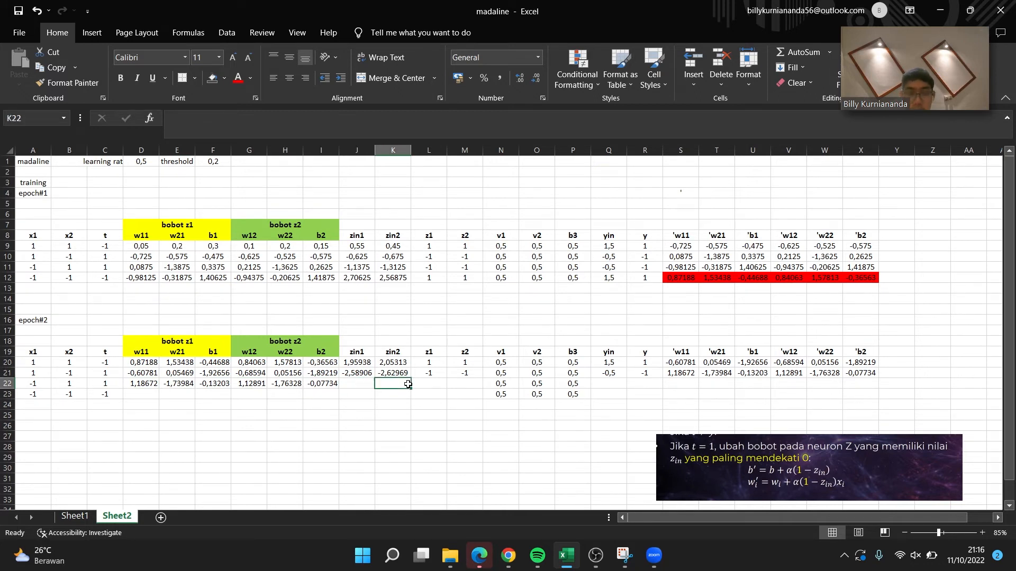
Fill the zin1 and zin2 formulas from J21 and K21 down to row 22.
left_click(367, 375)
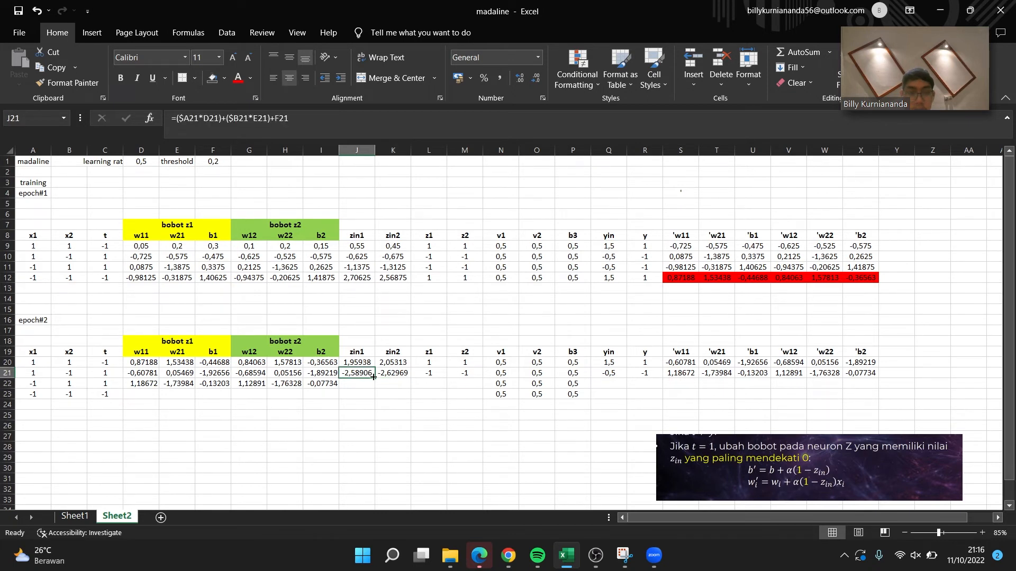
left_click_drag(374, 377, 412, 389)
left_click(401, 373)
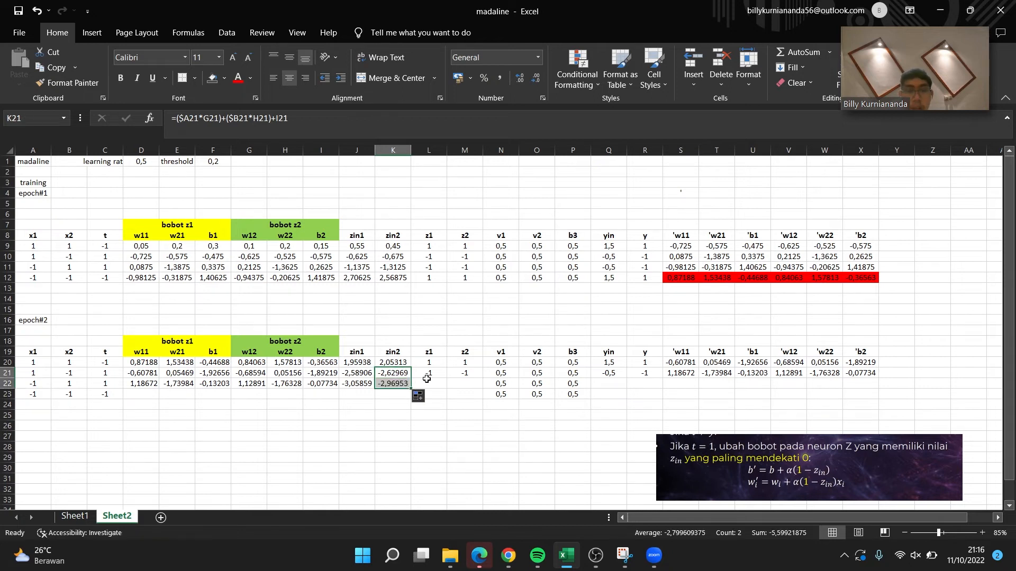
Fill the z1 and z2 activation formulas from L21 and M21 down to row 22 and check them against zin1 and zin2.
left_click(427, 376)
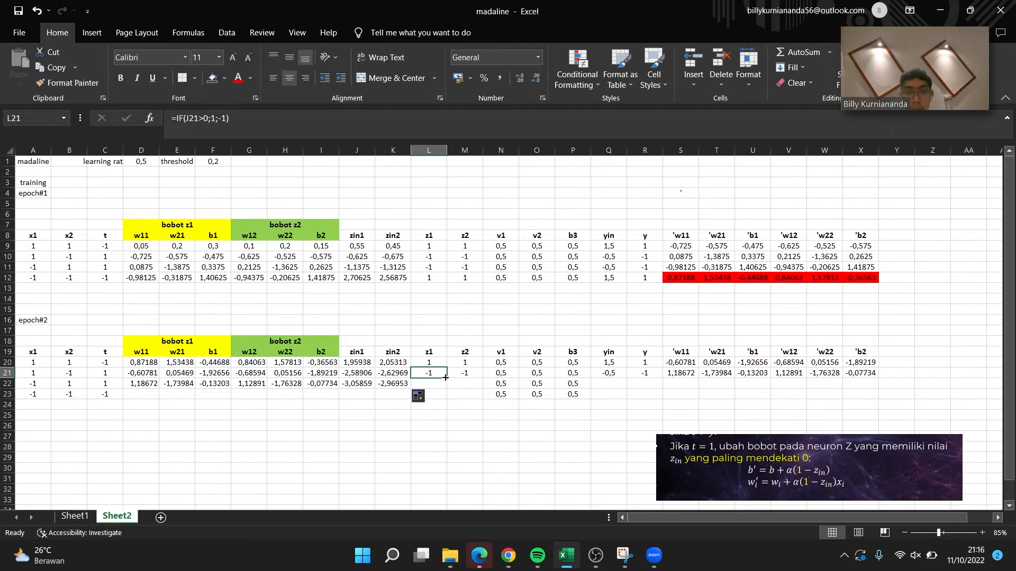
left_click_drag(445, 378, 475, 386)
left_click(467, 376)
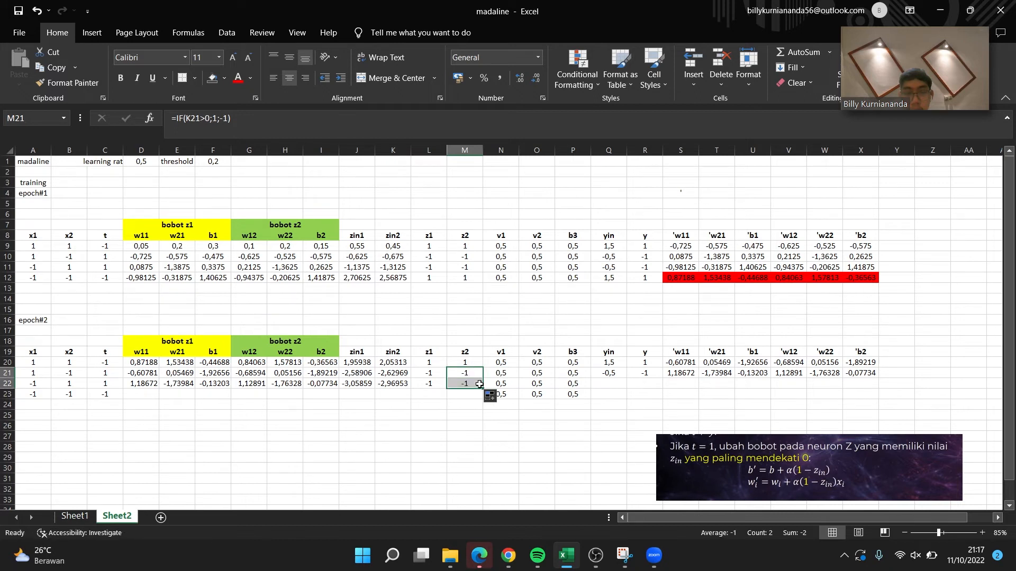
left_click(389, 400)
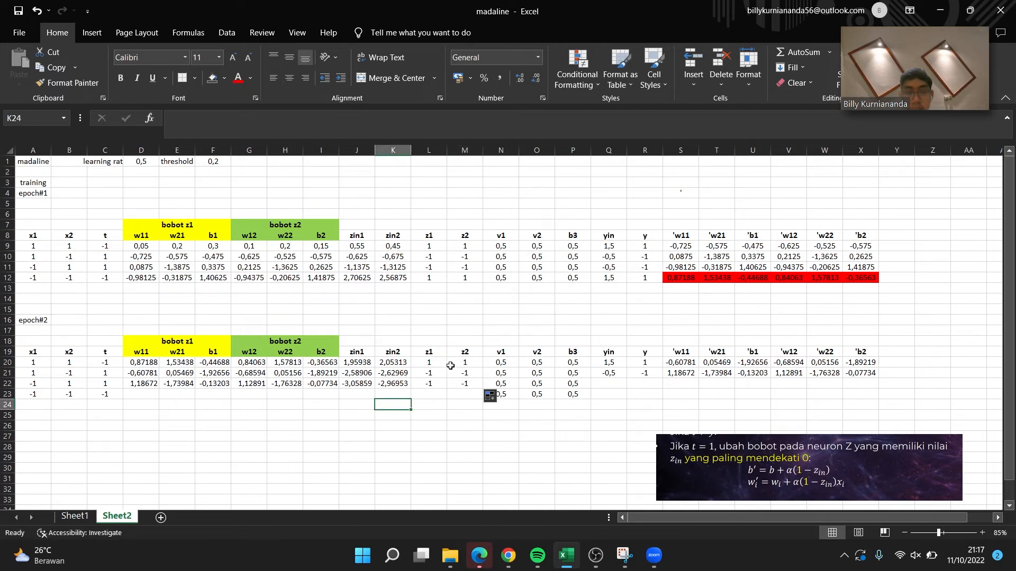
left_click(426, 383)
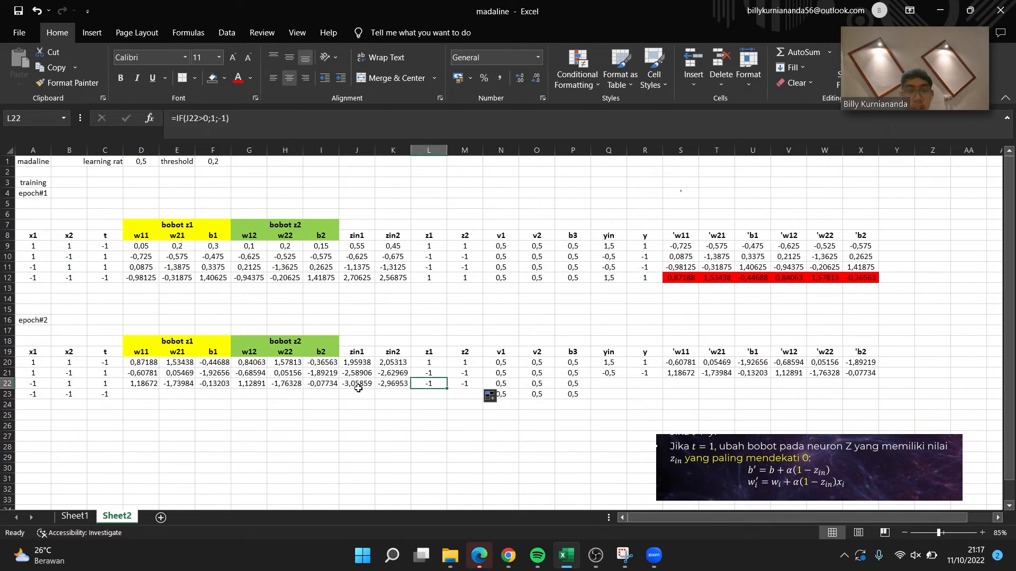
left_click(393, 382)
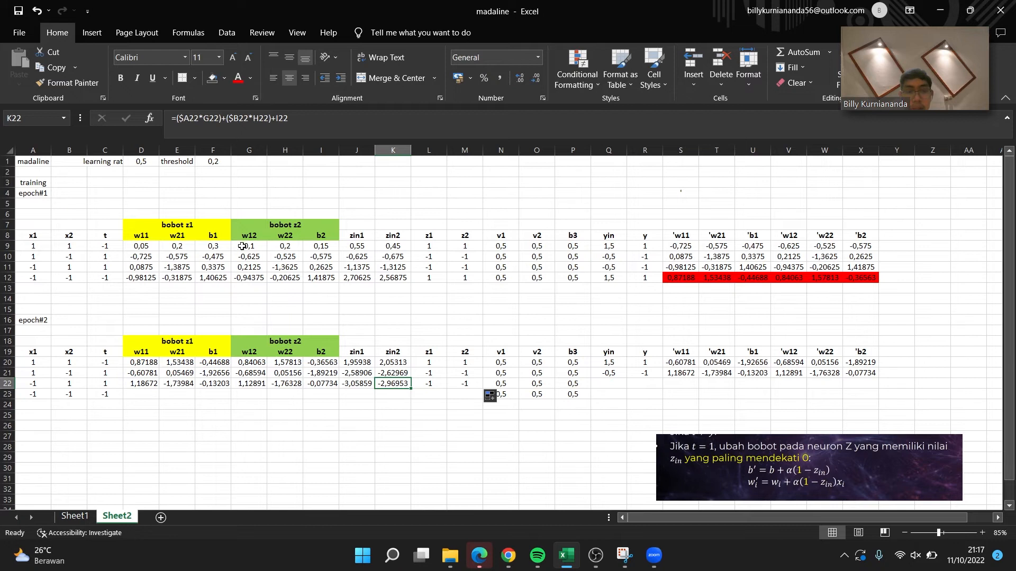
left_click(453, 385)
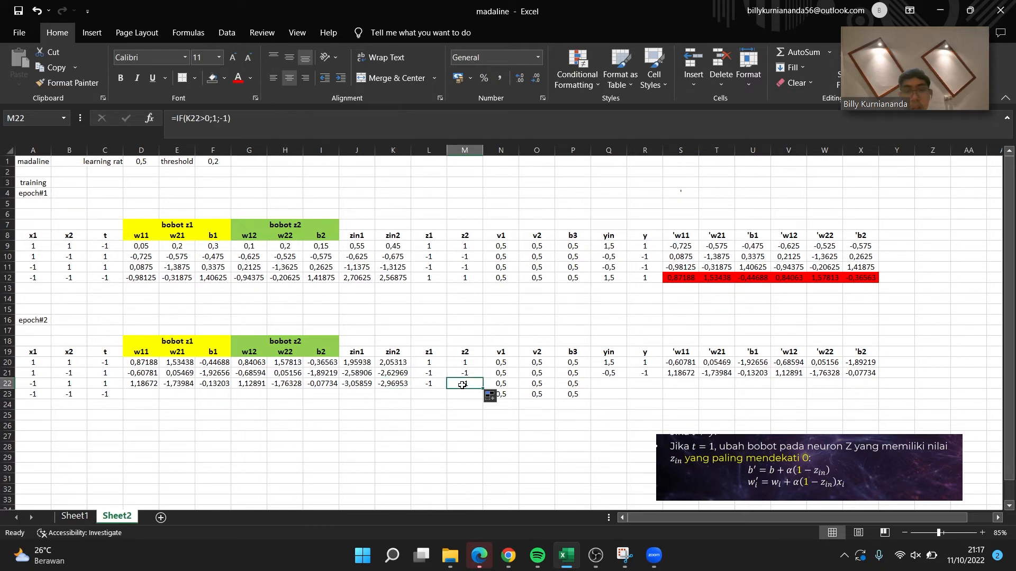
left_click(213, 120)
key("Return")
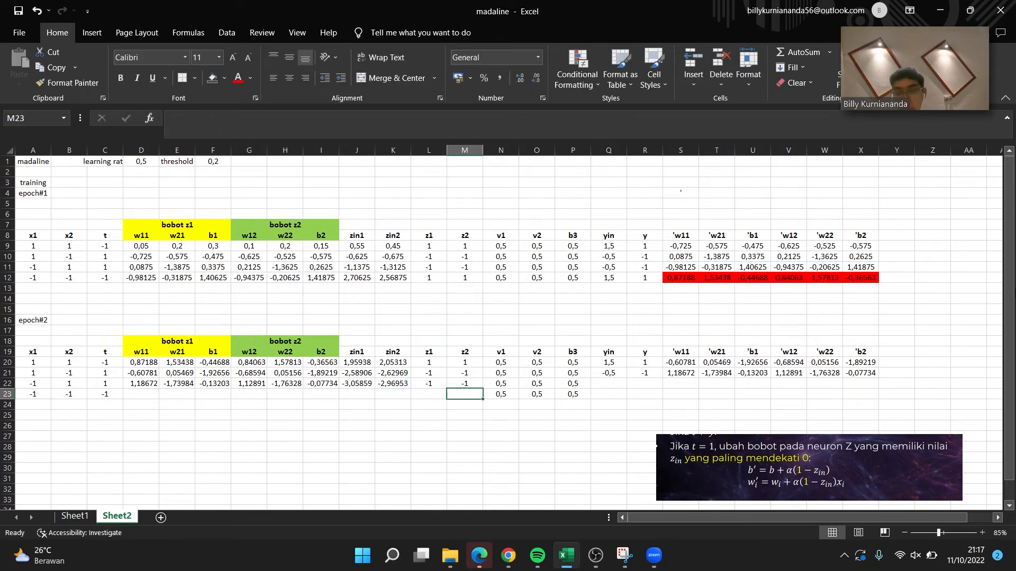
Fill the yin formula from Q21 down to Q22 and check its references to L22, N22, M22, O22 and P22.
left_click(604, 375)
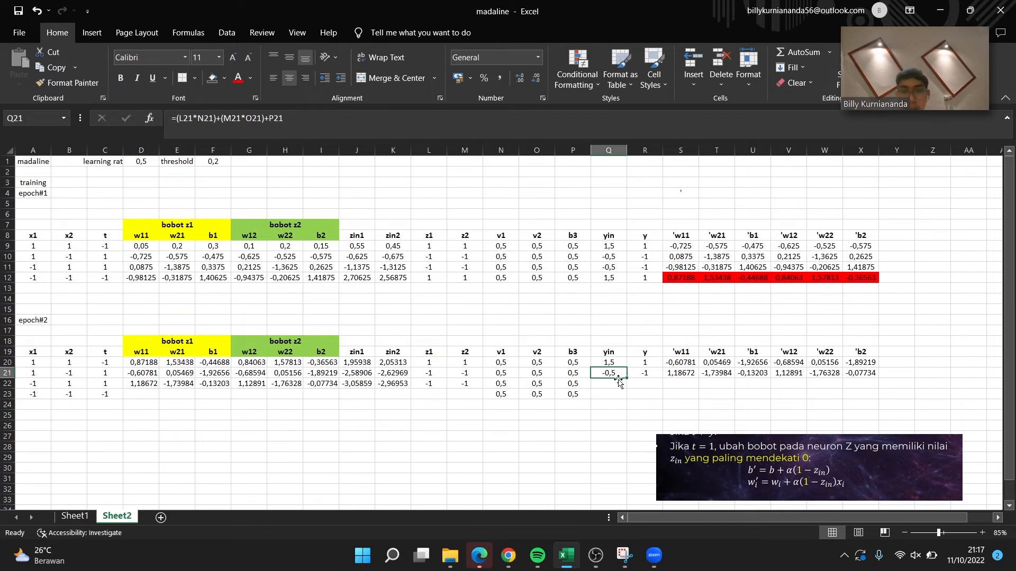
left_click_drag(626, 378, 628, 387)
left_click(196, 118)
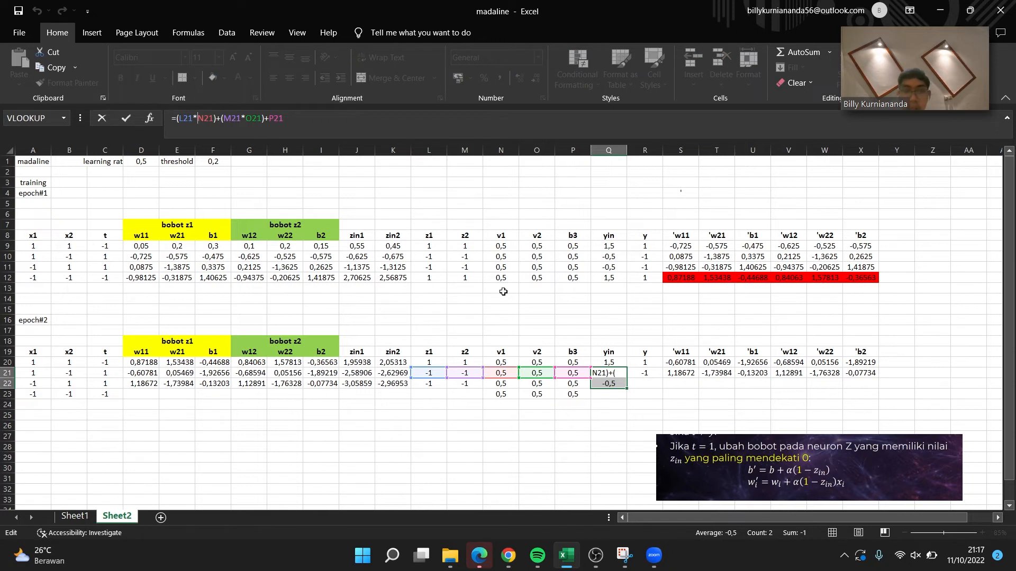
key("Escape")
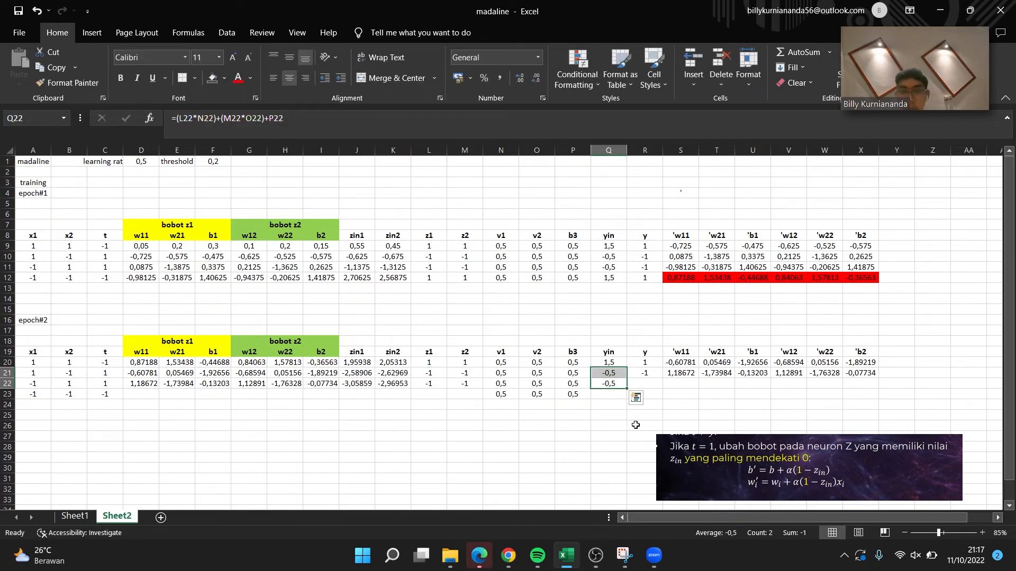
left_click(632, 425)
left_click(609, 384)
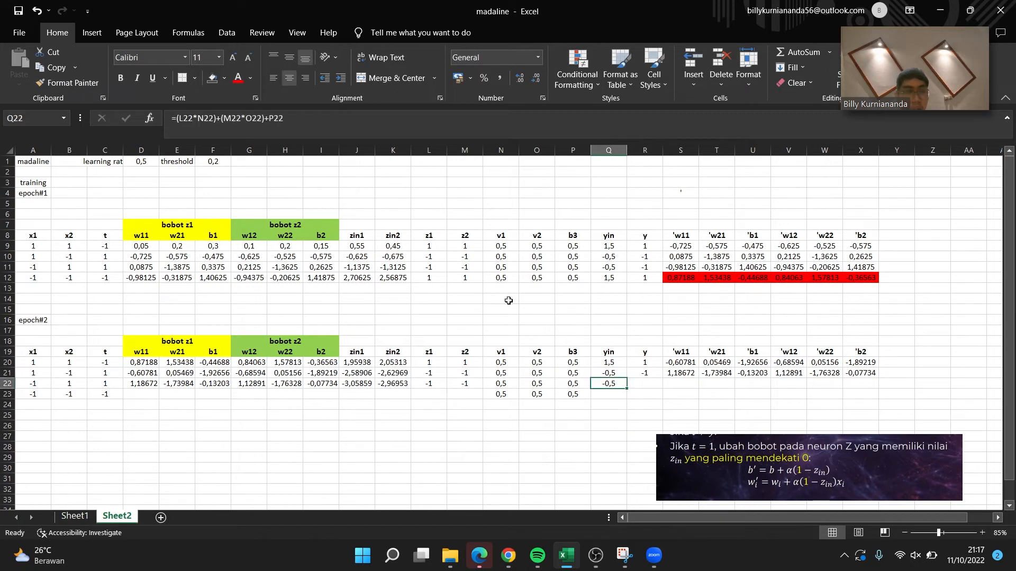
left_click(303, 118)
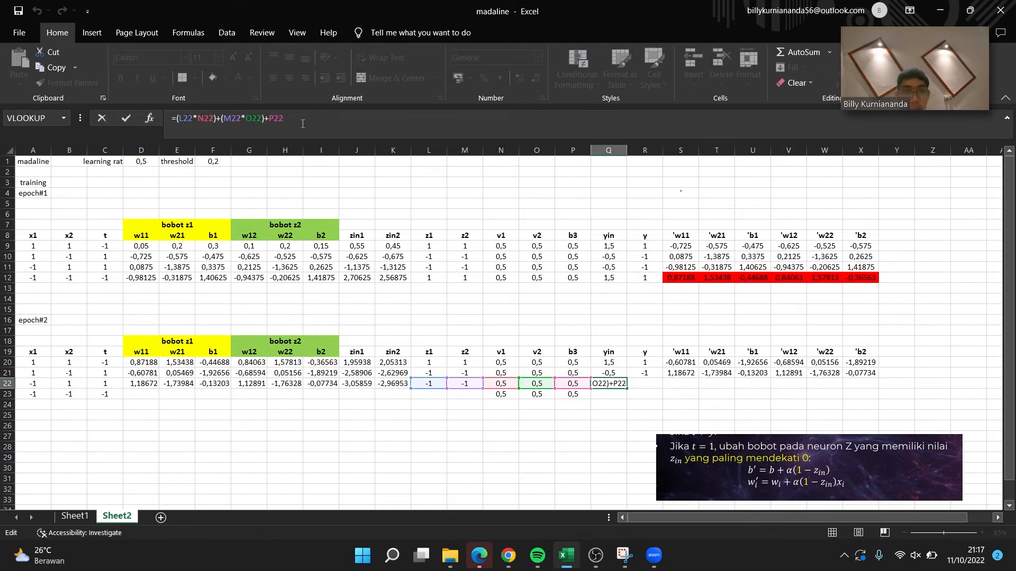
key("Return")
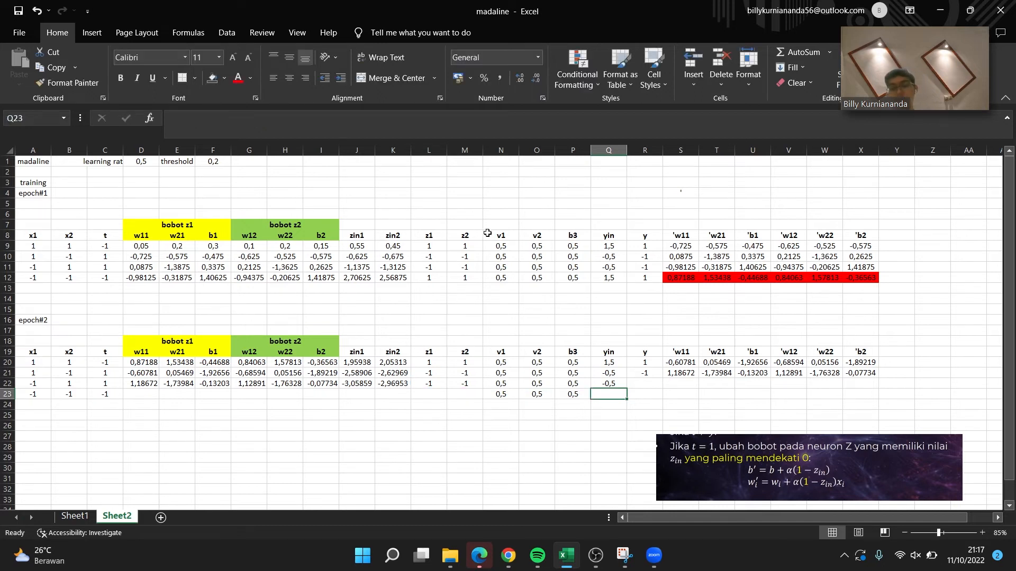
Fill the y output formula from R21 down to R22.
left_click(649, 377)
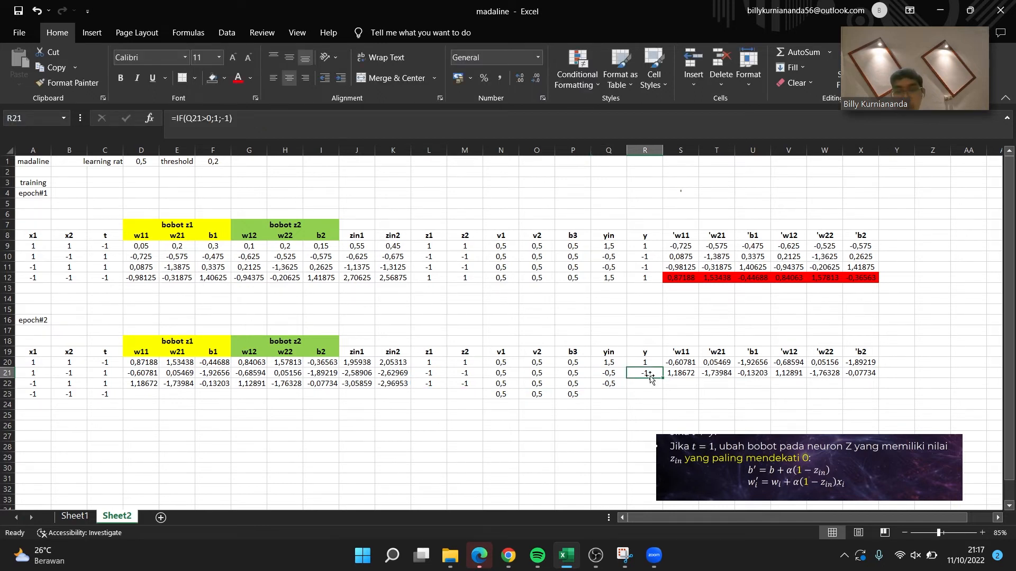
left_click_drag(661, 377, 661, 385)
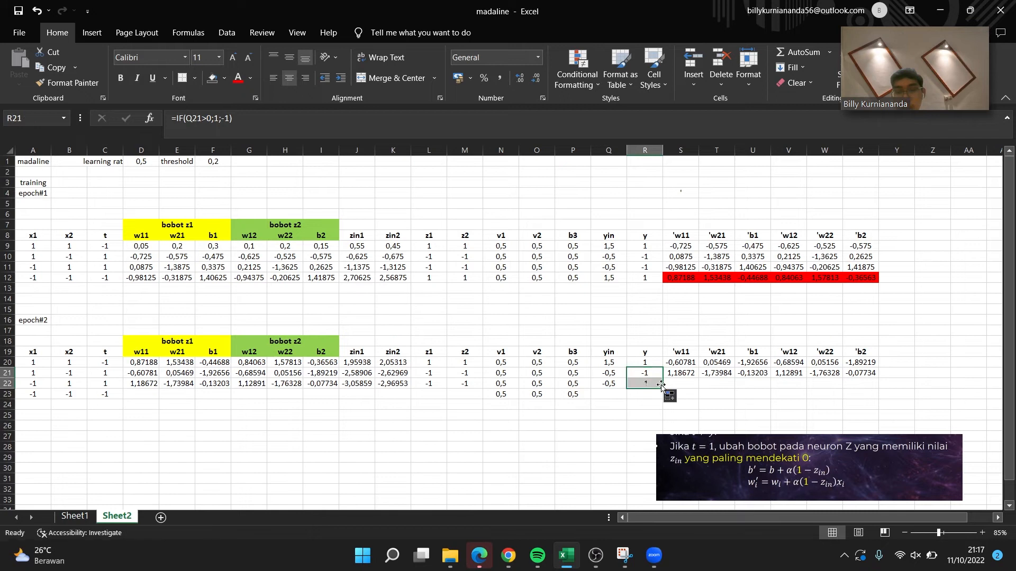
left_click(637, 424)
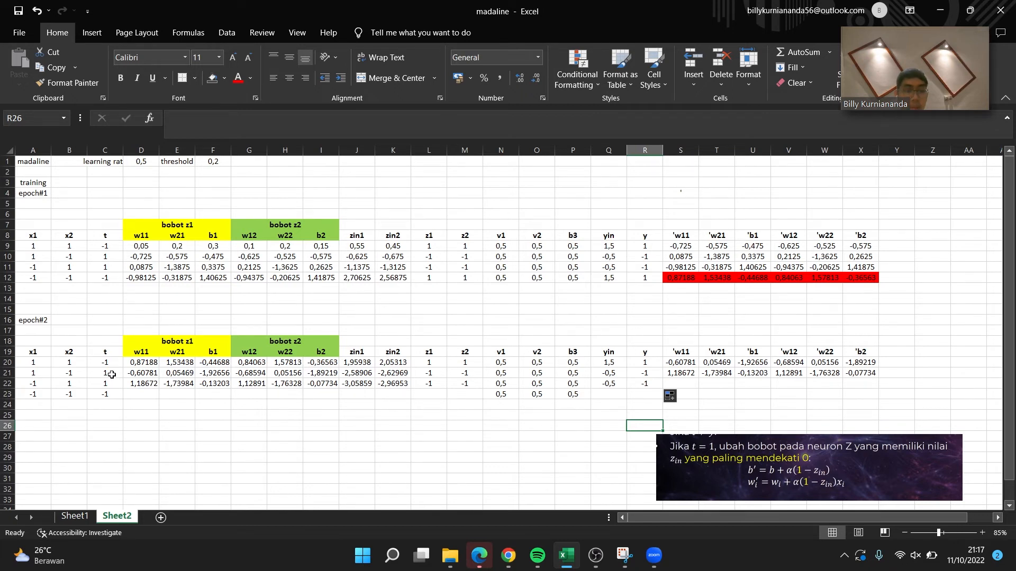
Fill the updated weight and bias formulas from S21 through X21 down to row 22.
left_click(679, 371)
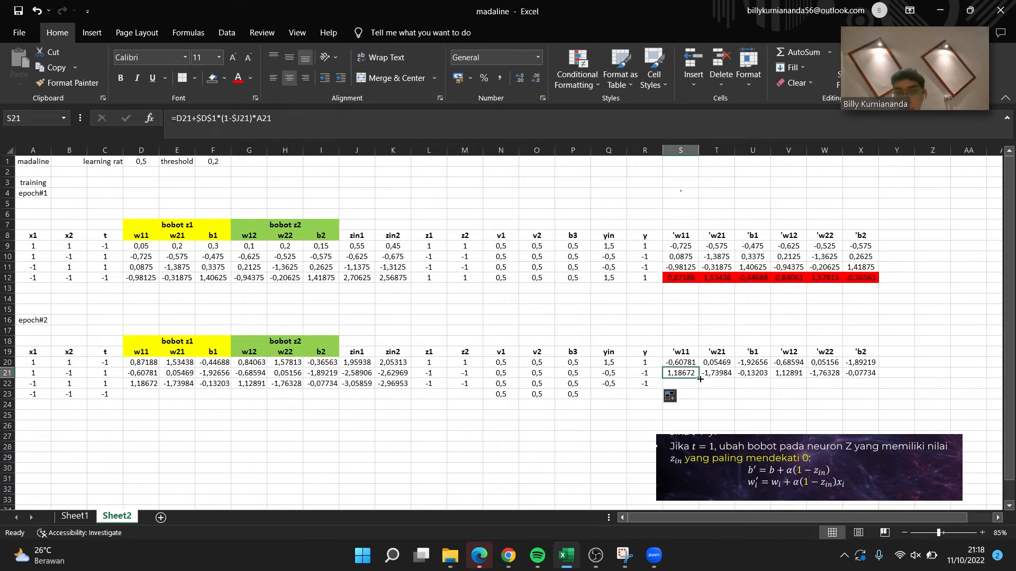
left_click_drag(699, 378, 774, 378)
left_click(767, 375)
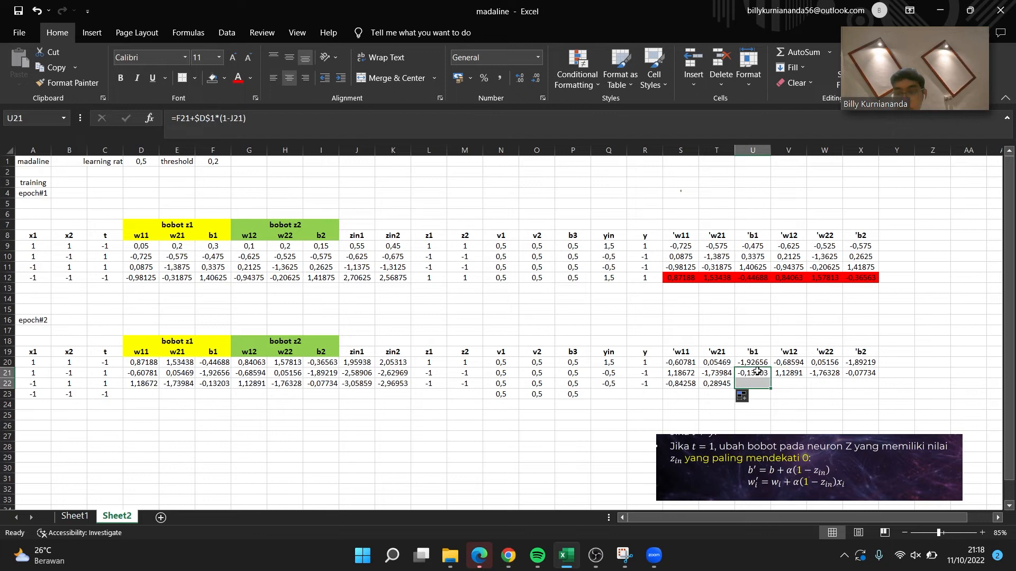
left_click_drag(773, 379, 842, 386)
left_click(835, 370)
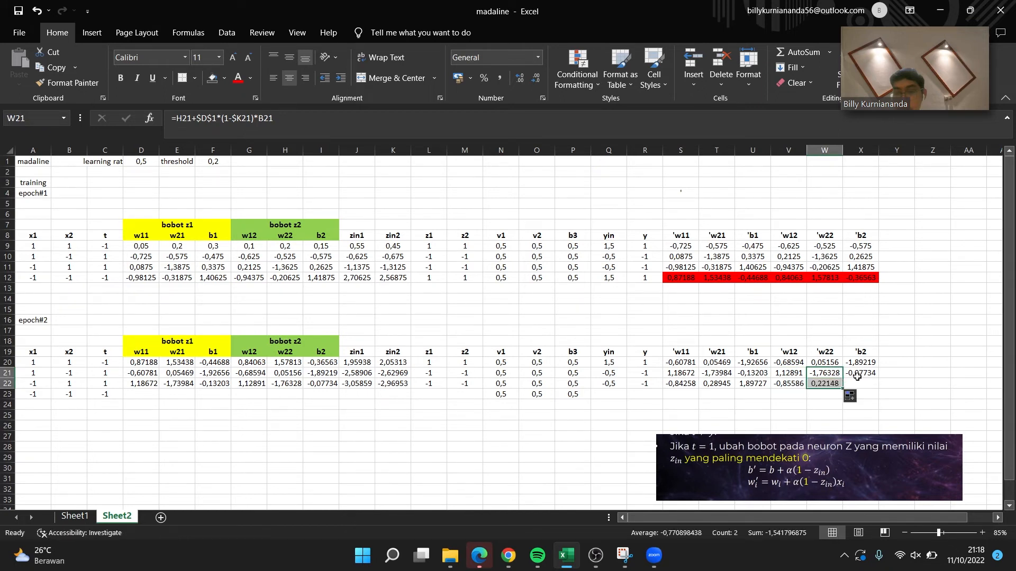
left_click(862, 376)
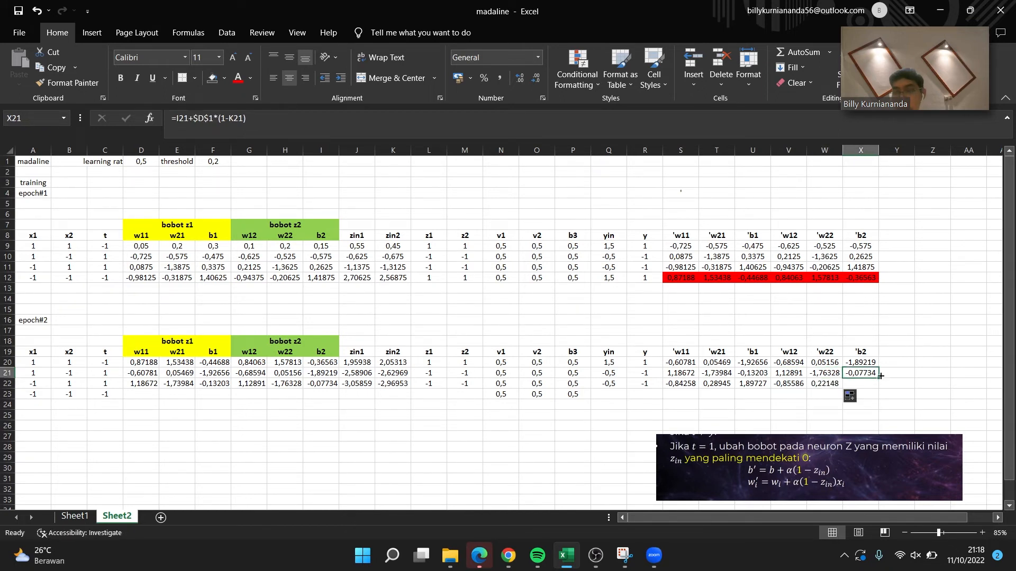
left_click_drag(880, 375, 881, 387)
left_click(886, 374)
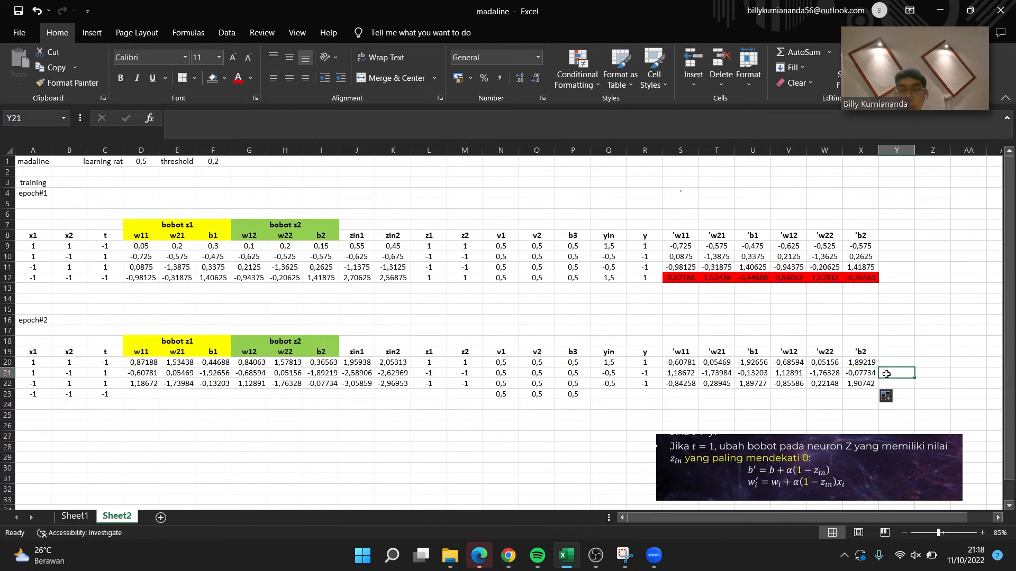
Check the cell references in the updated w11, w21 and b1 formulas in S22, T22 and U22.
left_click(674, 383)
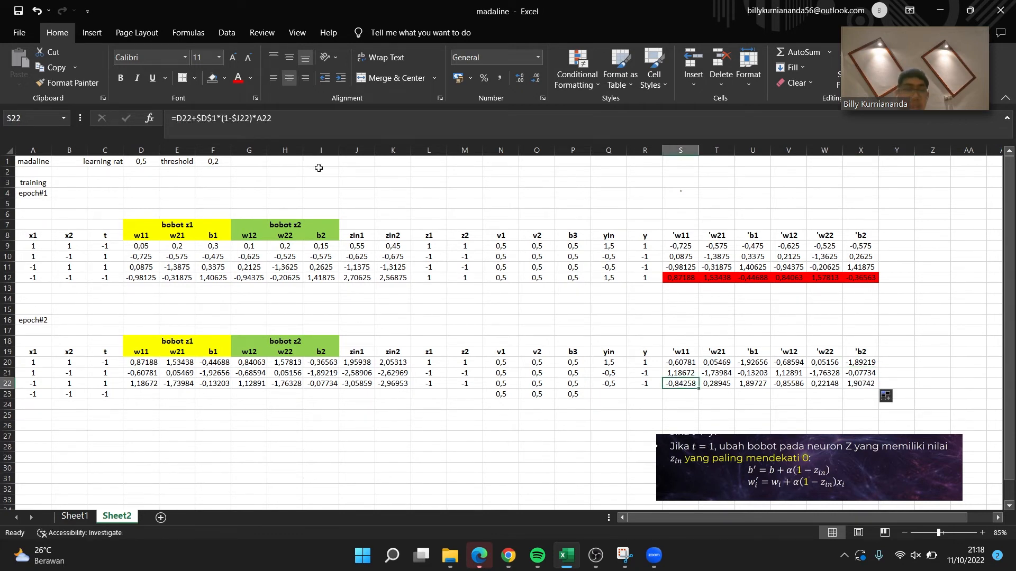
left_click(277, 137)
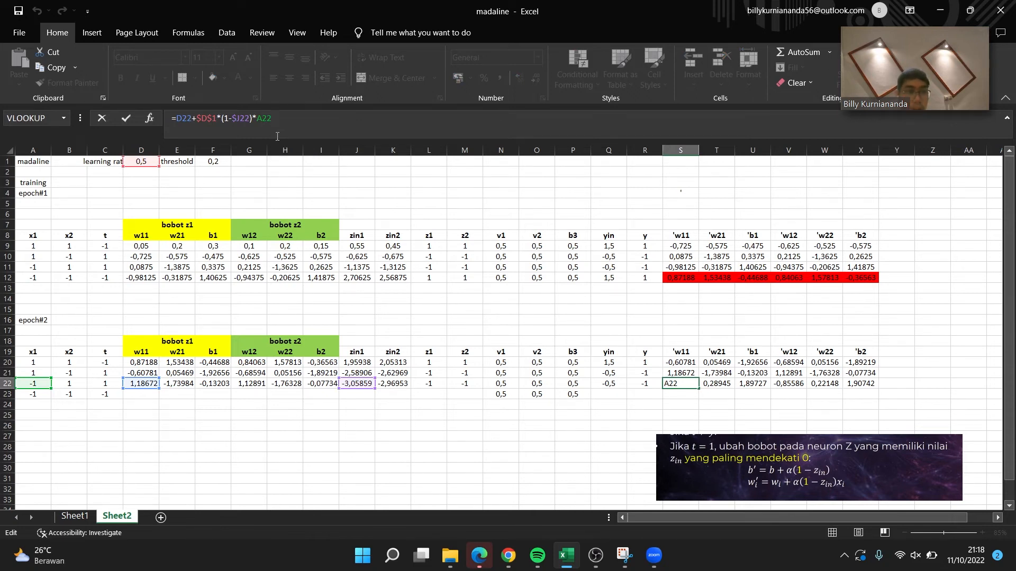
key("Return")
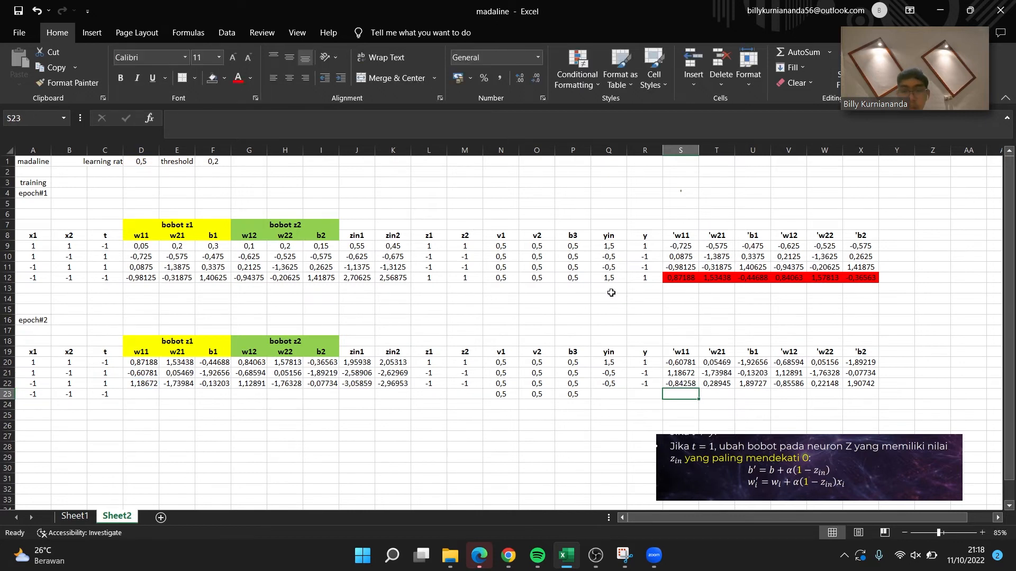
left_click(730, 385)
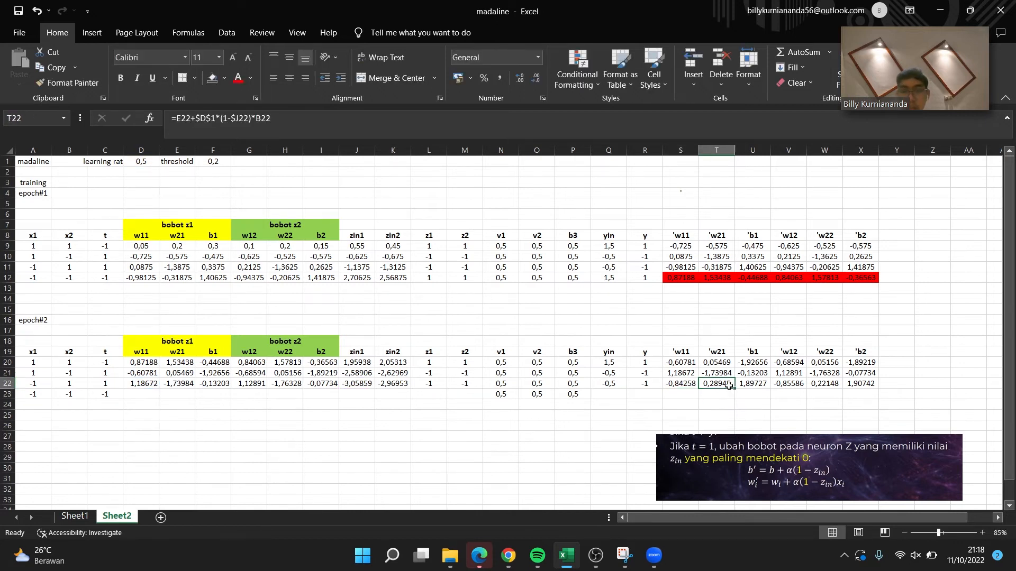
left_click(229, 130)
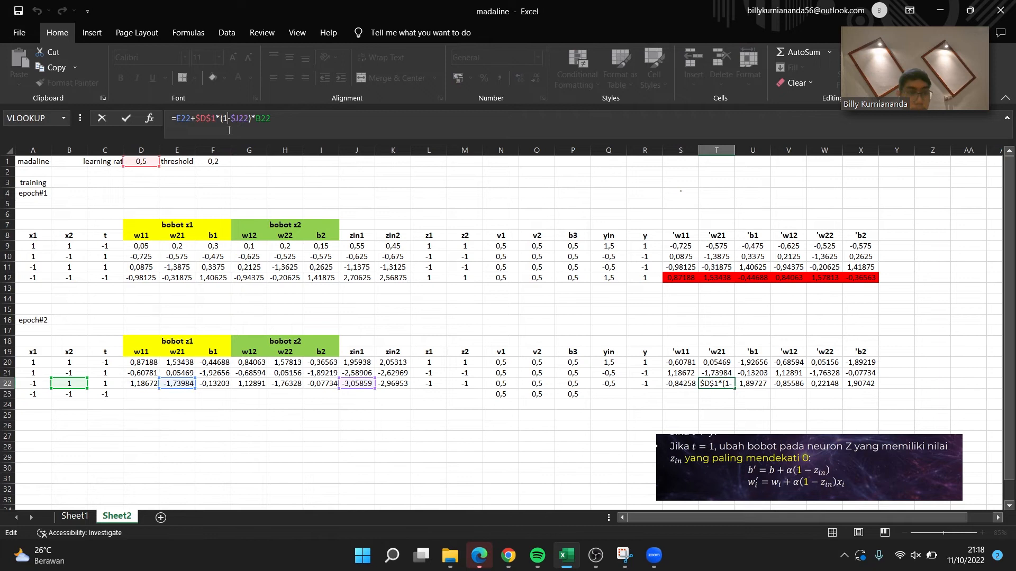
key("Return")
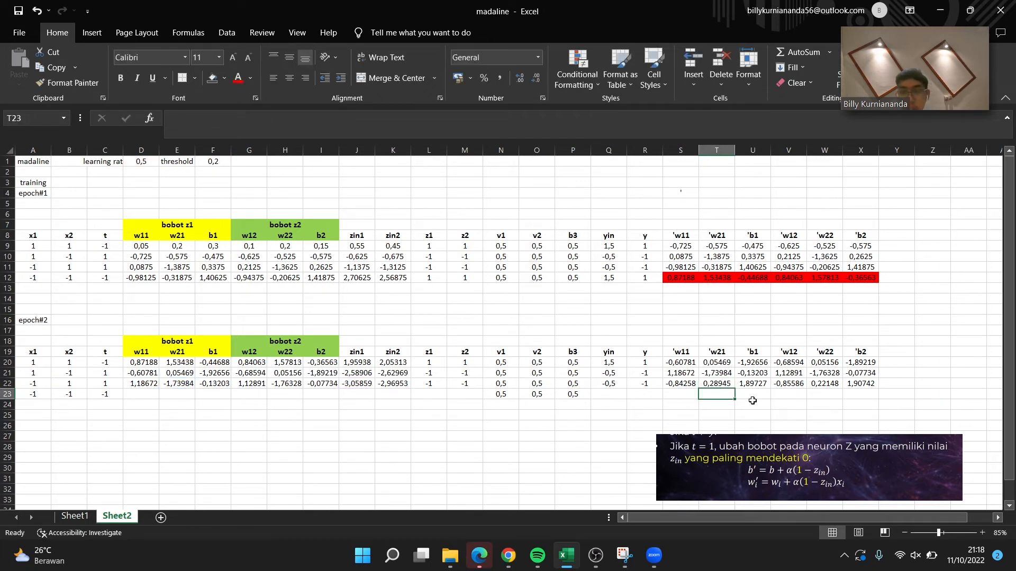
left_click(762, 382)
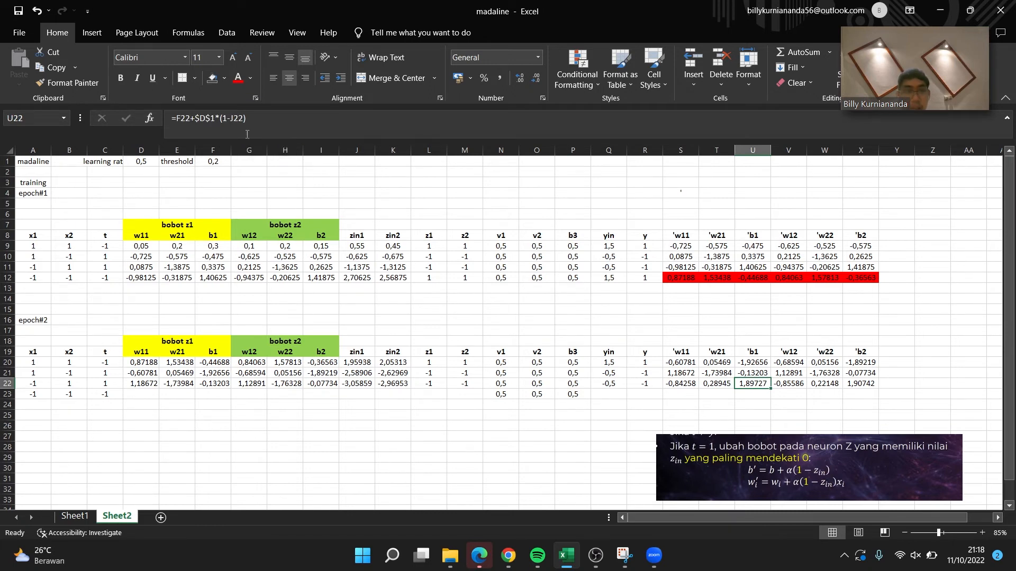
left_click(236, 125)
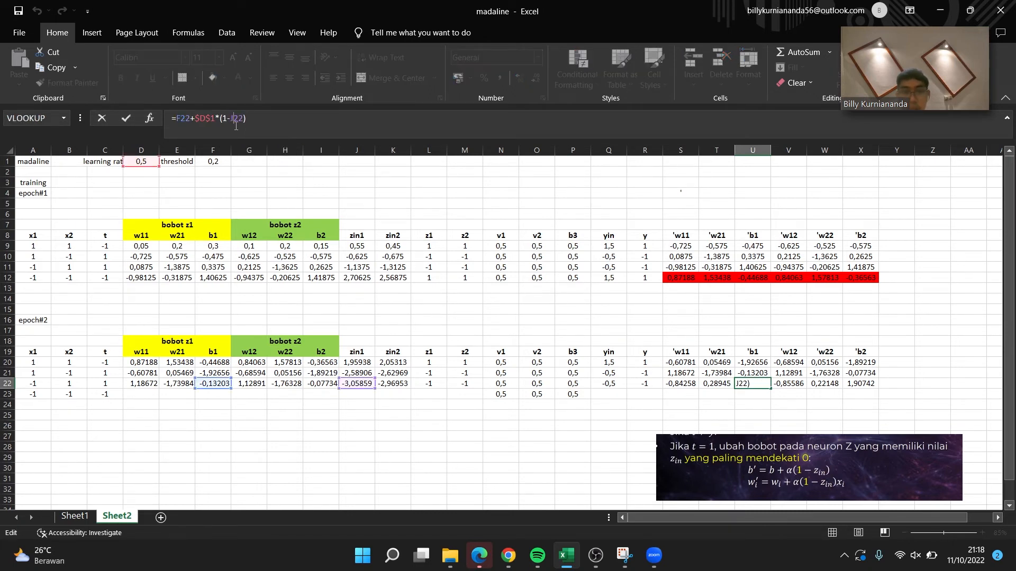
key("Return")
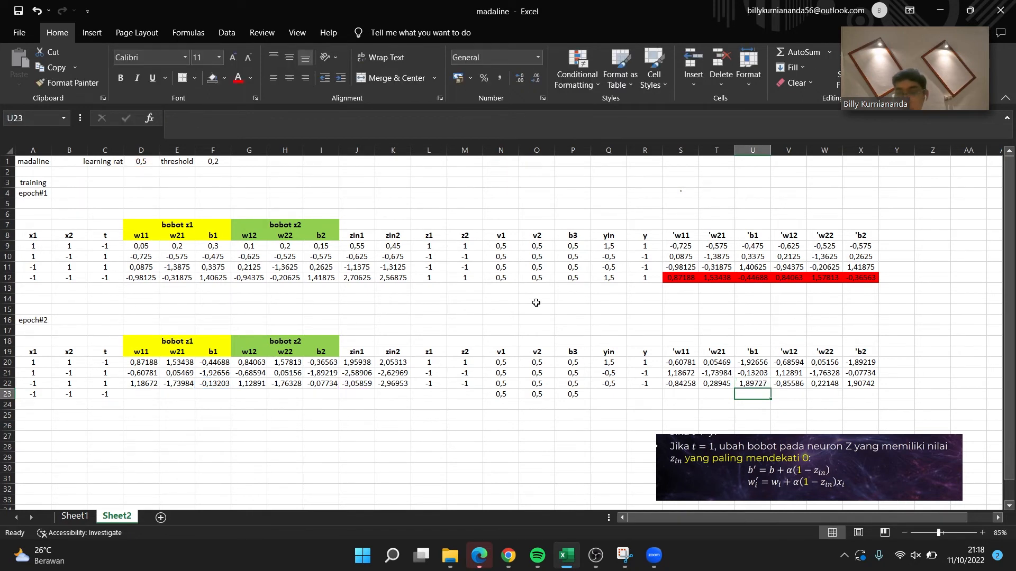
Check the cell references in the updated w12, w22 and b2 formulas in V22, W22 and X22.
left_click(789, 385)
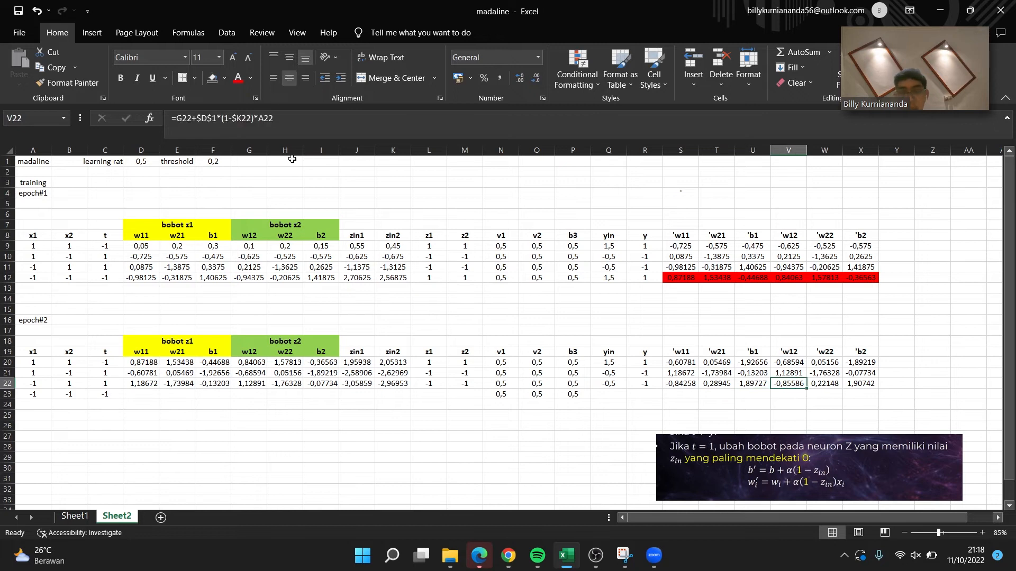
left_click(232, 118)
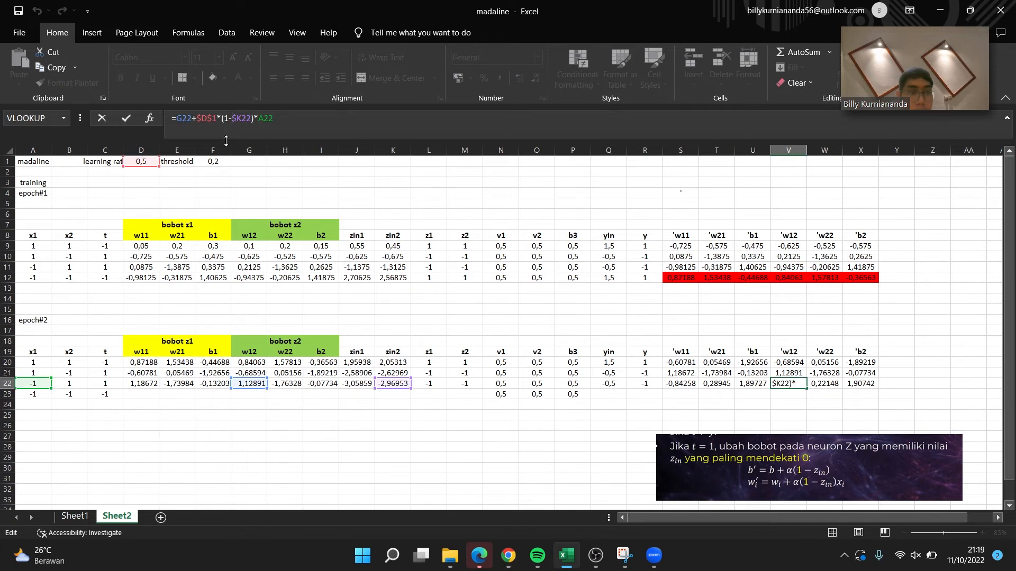
key("Return")
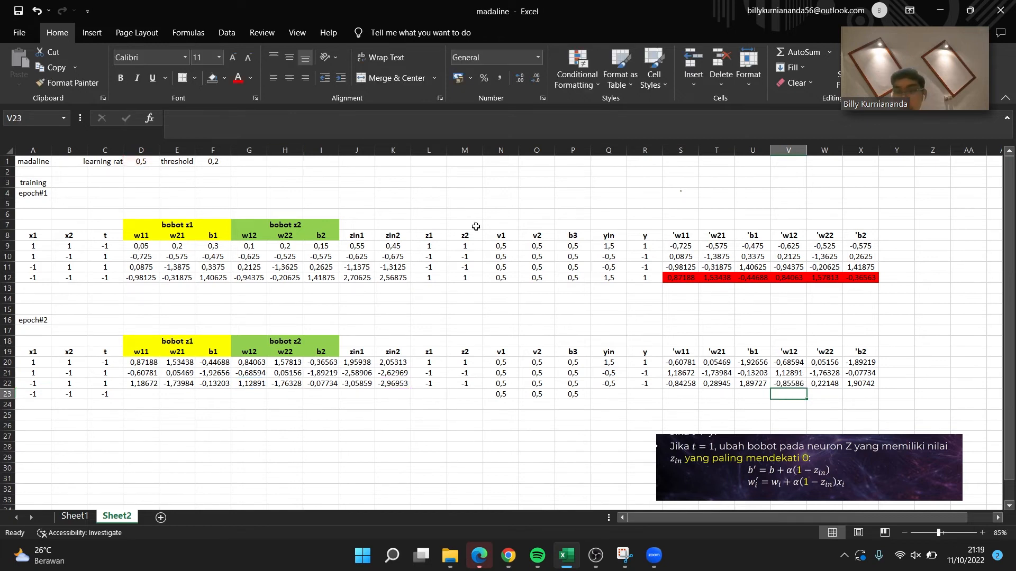
left_click(834, 382)
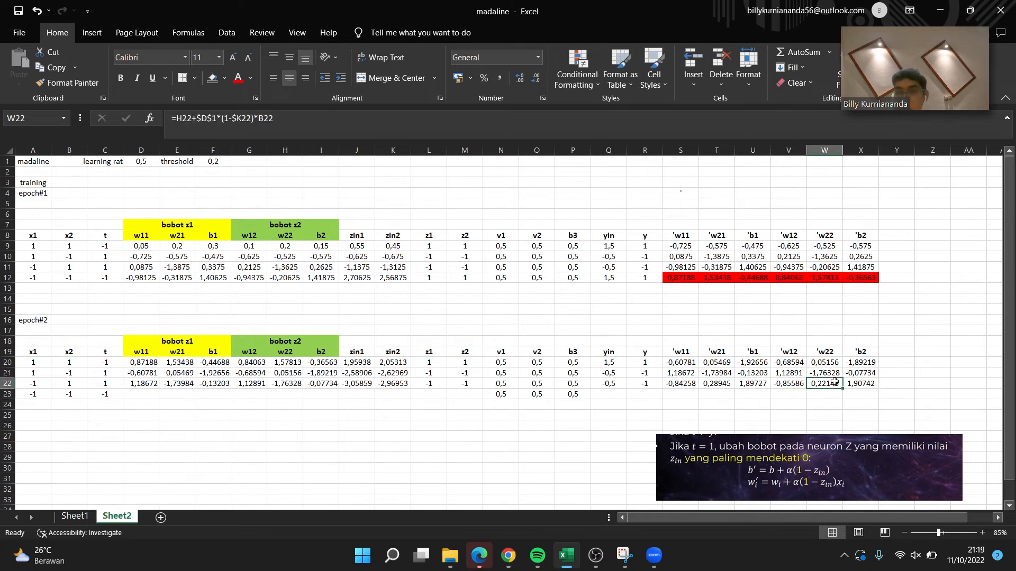
left_click(298, 113)
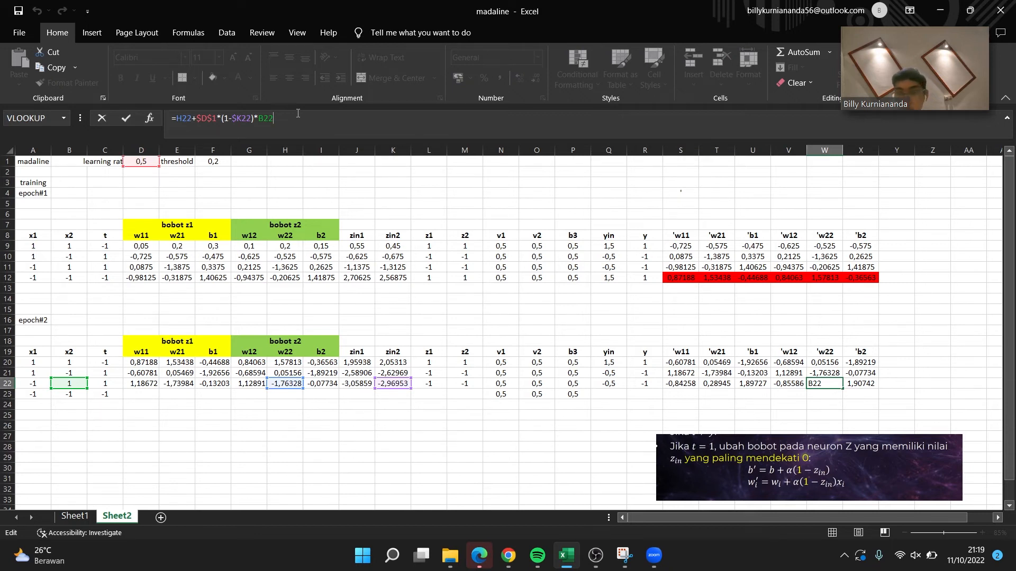
key("Return")
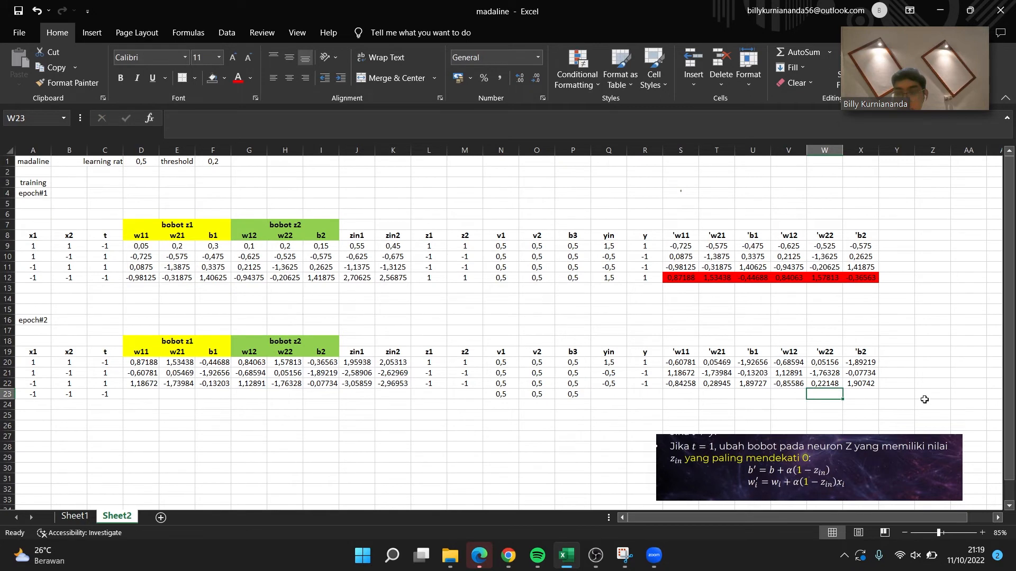
left_click(873, 383)
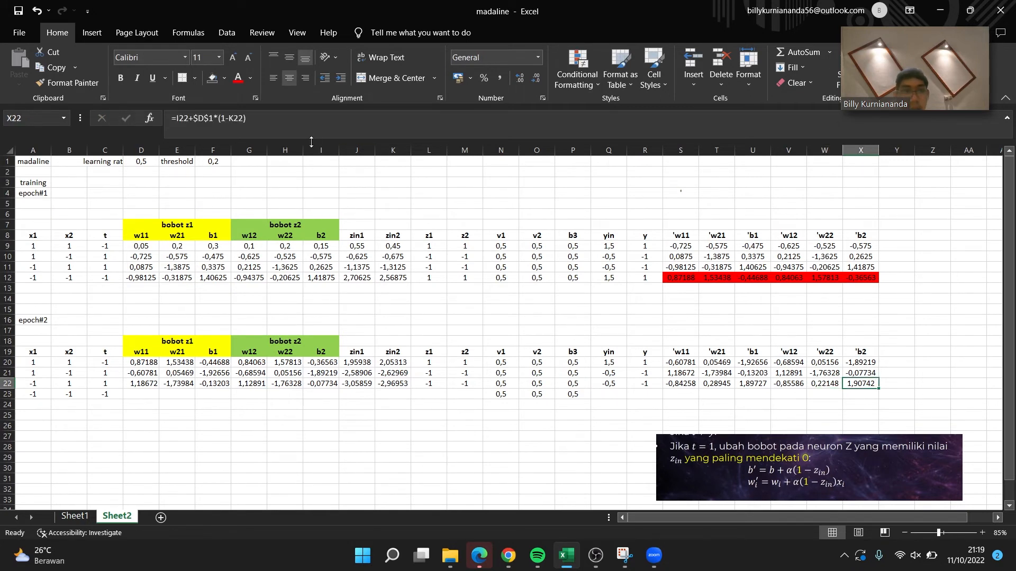
left_click(277, 136)
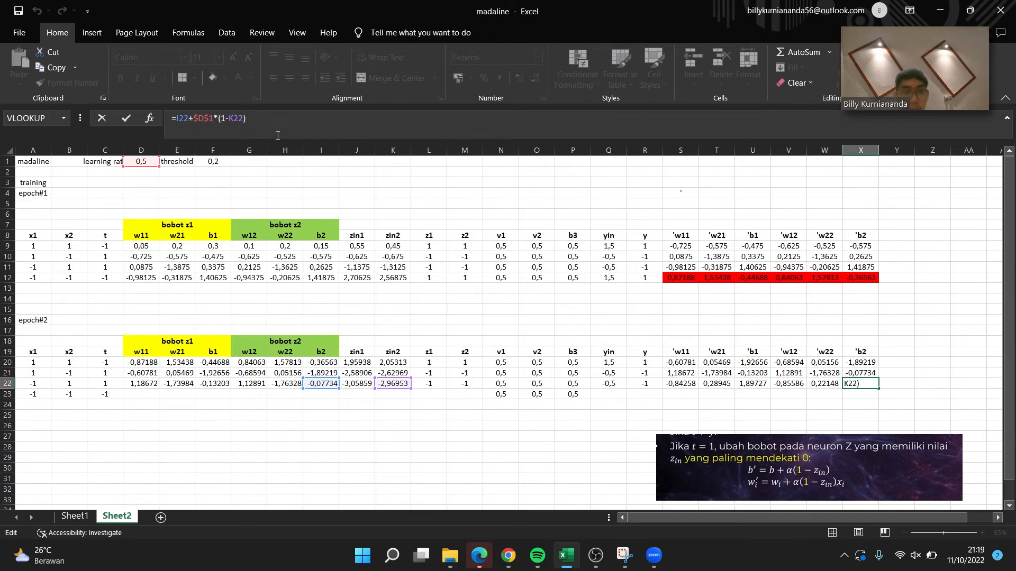
key("Return")
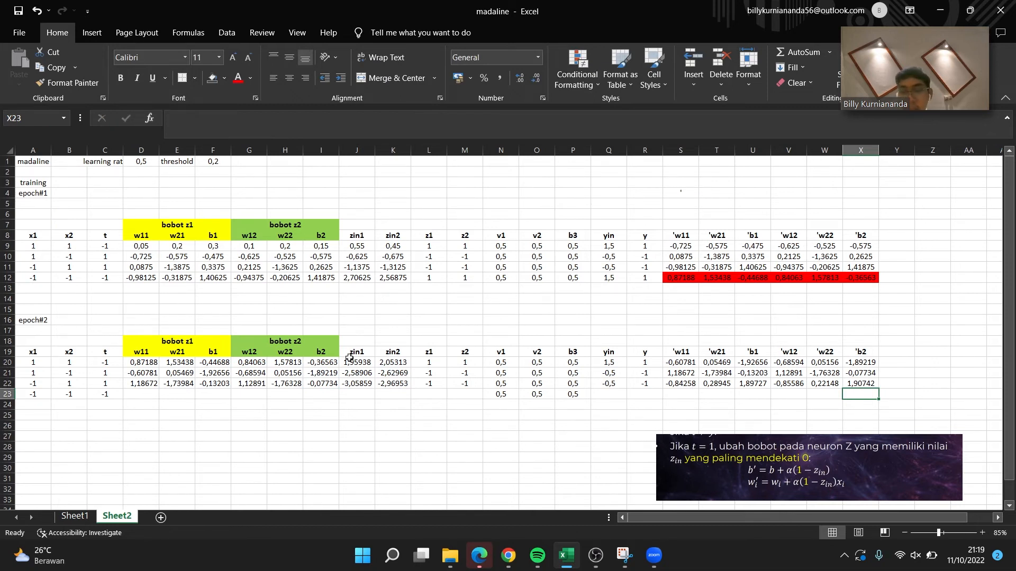
Enter =S22 in the w11 cell D23 and fill it across to I23 to carry over the updated weights and biases.
left_click(132, 394)
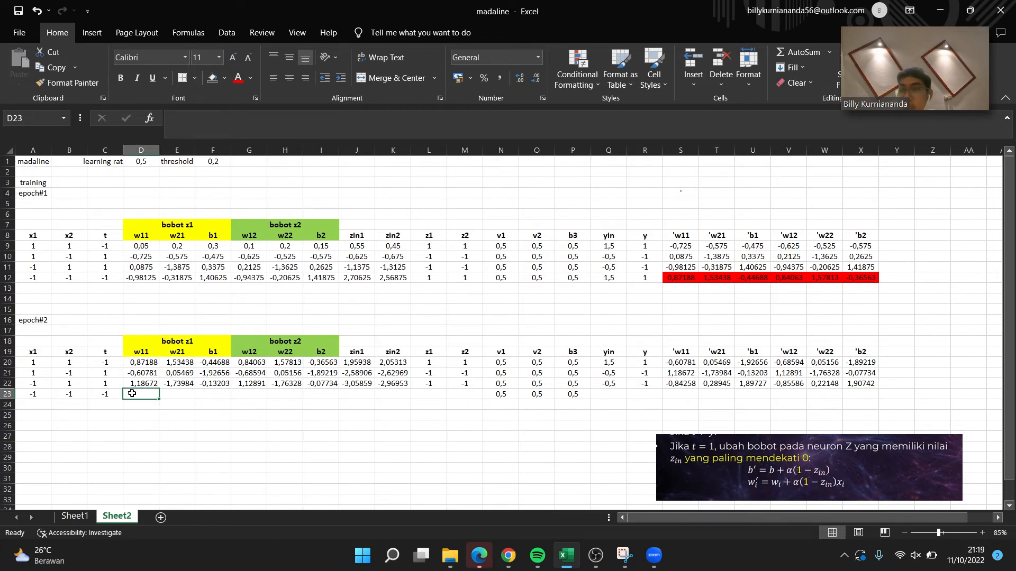
type("=")
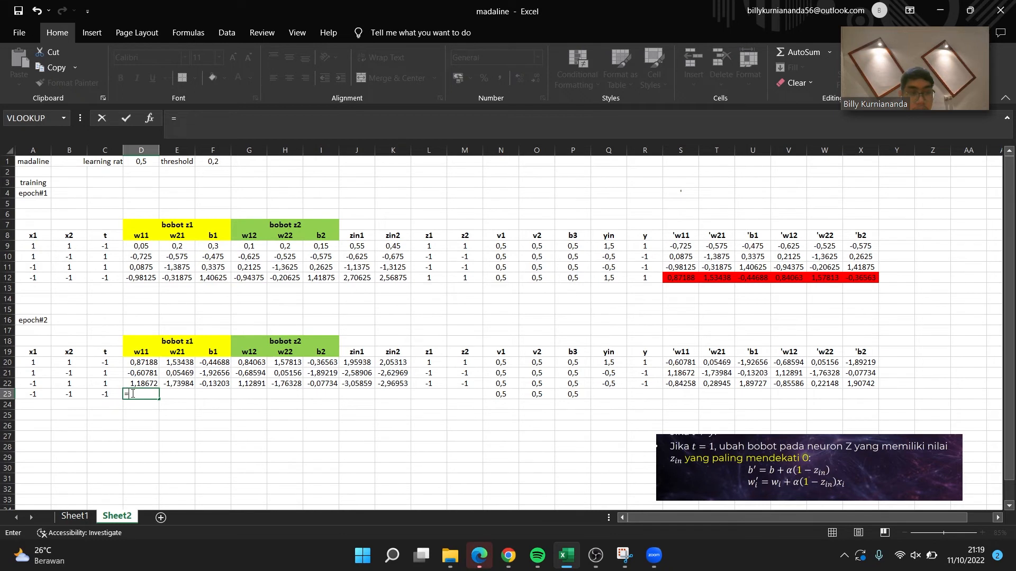
type("S")
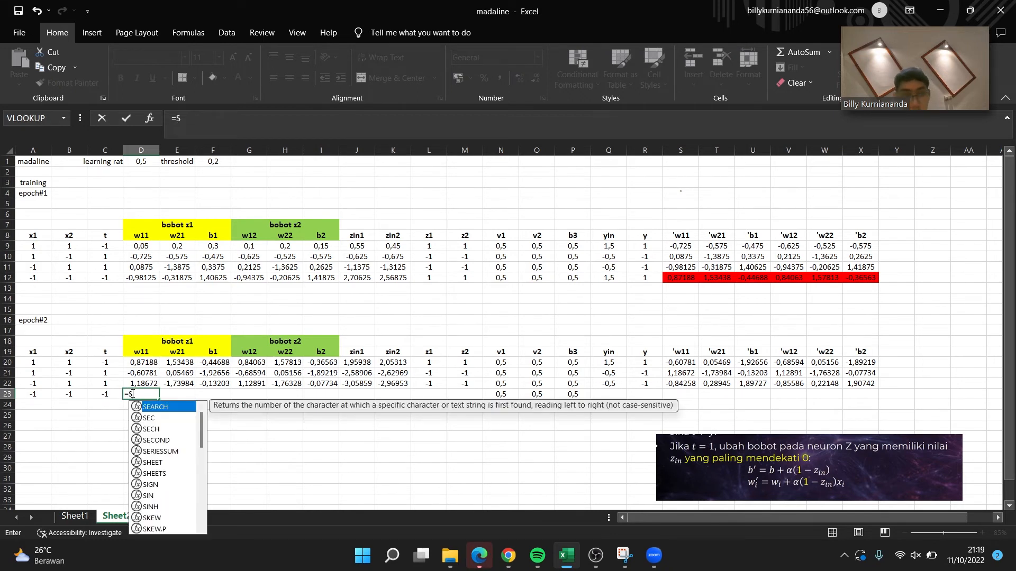
type("22")
key("Return")
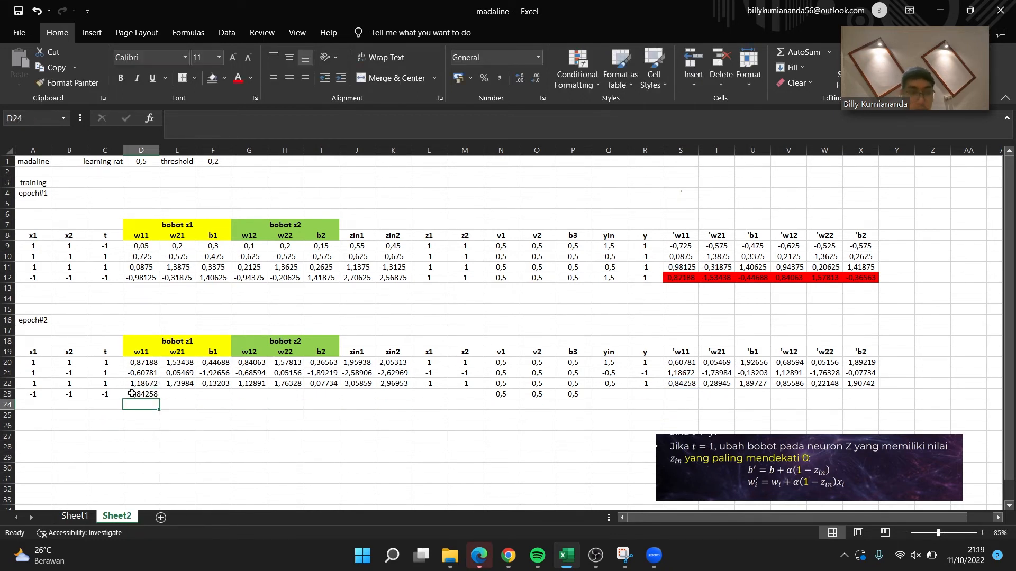
left_click(180, 467)
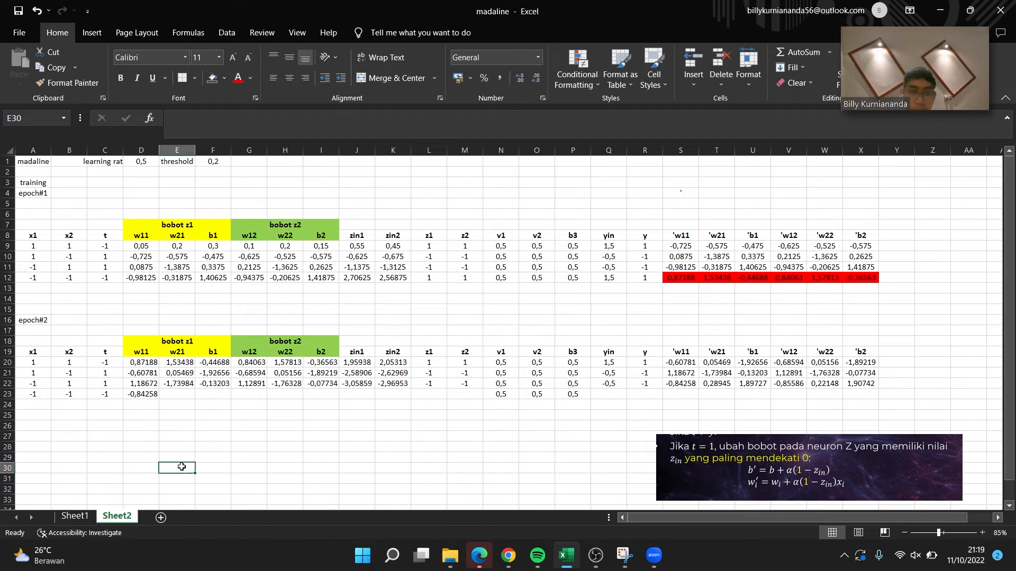
left_click(144, 394)
left_click_drag(161, 400, 331, 393)
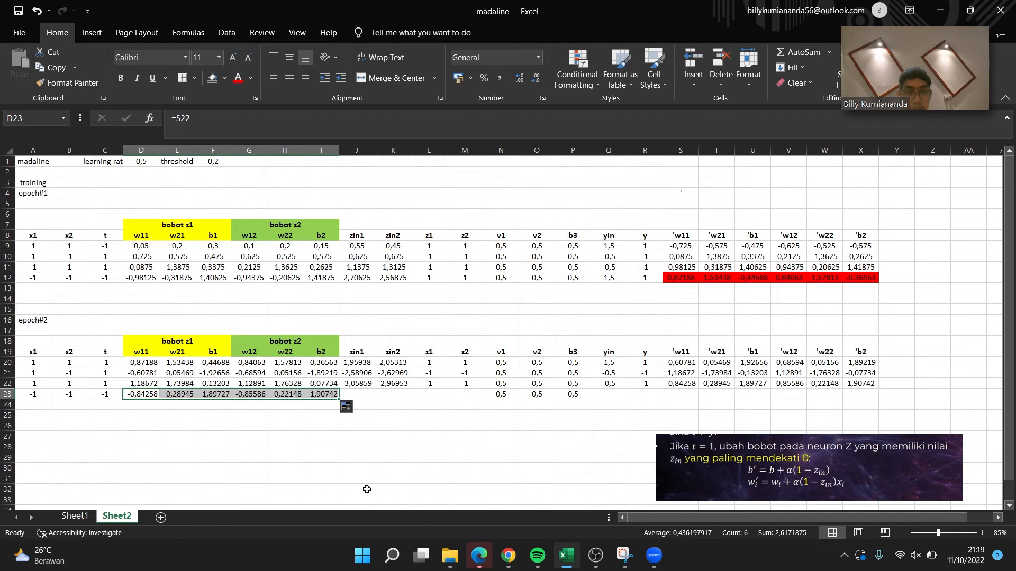
left_click(365, 488)
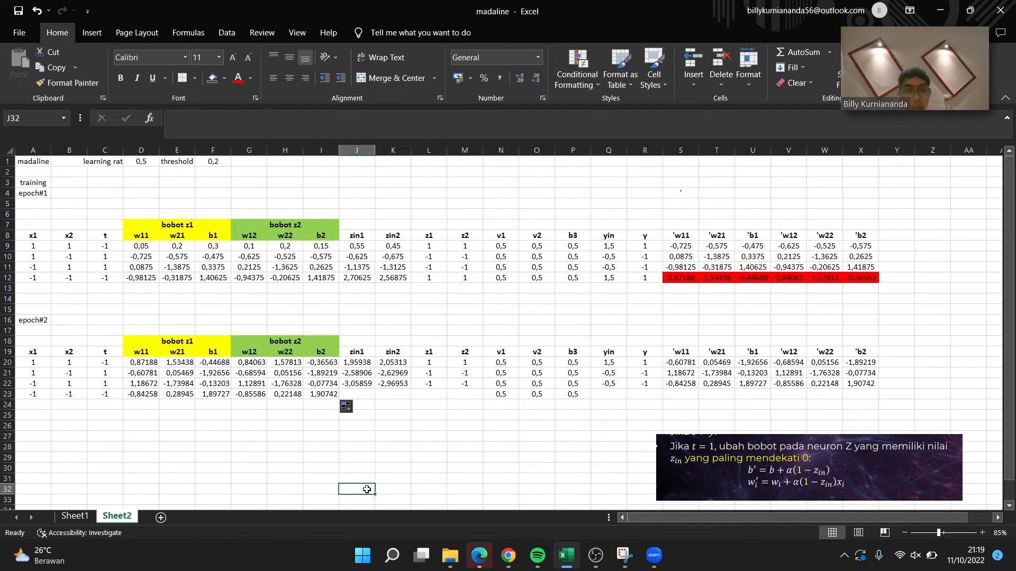
Fill the zin1 and zin2 formulas from J22 and K22 down to row 23.
left_click(360, 385)
left_click_drag(373, 389, 289, 112)
left_click(406, 383)
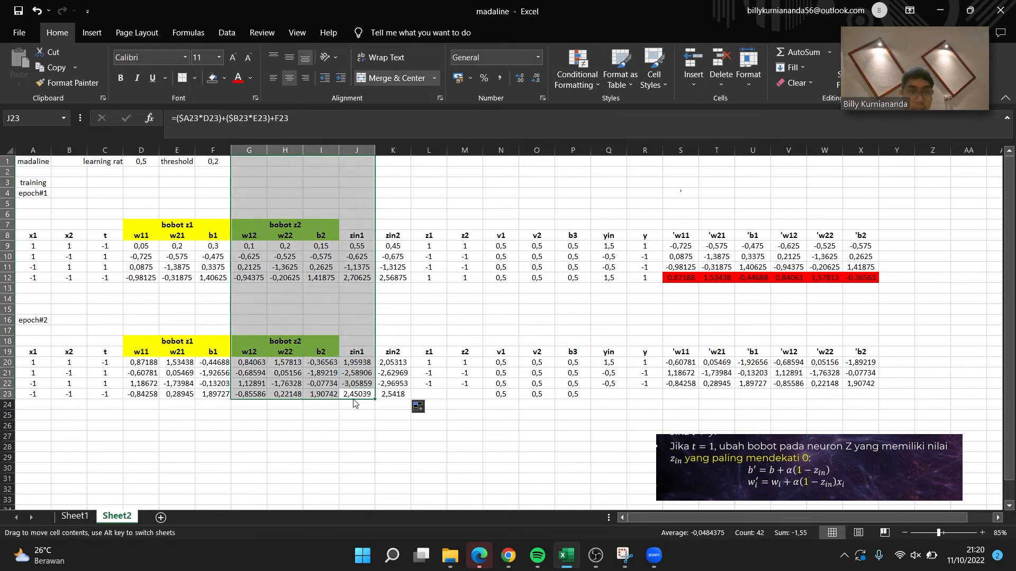
left_click(356, 396)
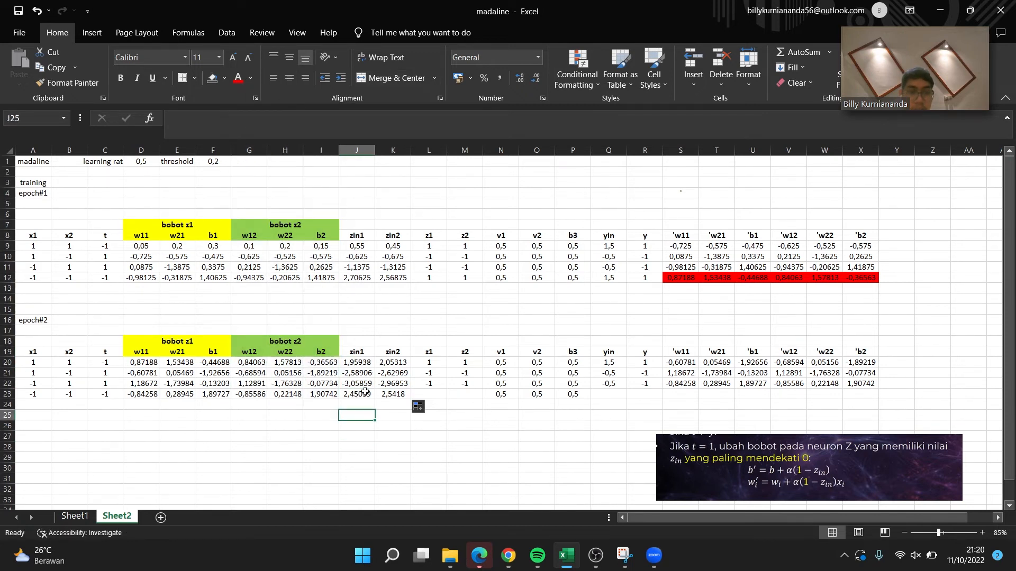
Check the cell references in the zin1 and zin2 formulas in J23 and K23.
left_click(246, 136)
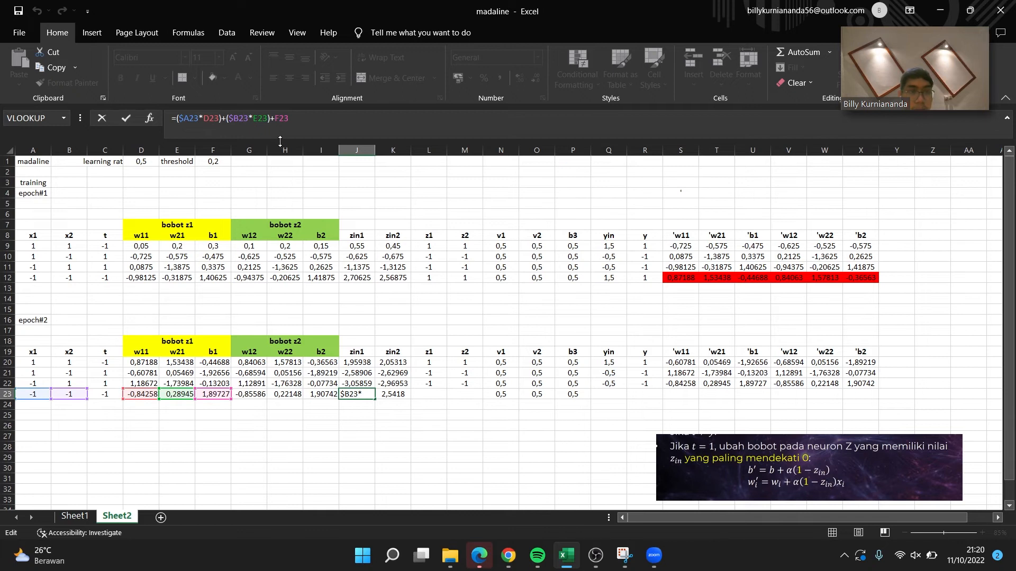
left_click(409, 473)
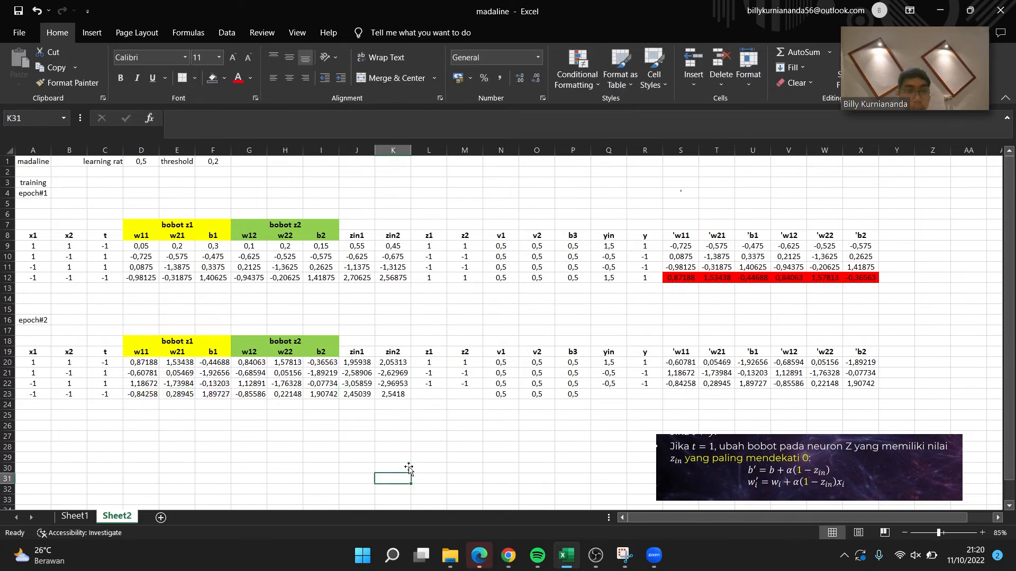
left_click(357, 396)
left_click(393, 393)
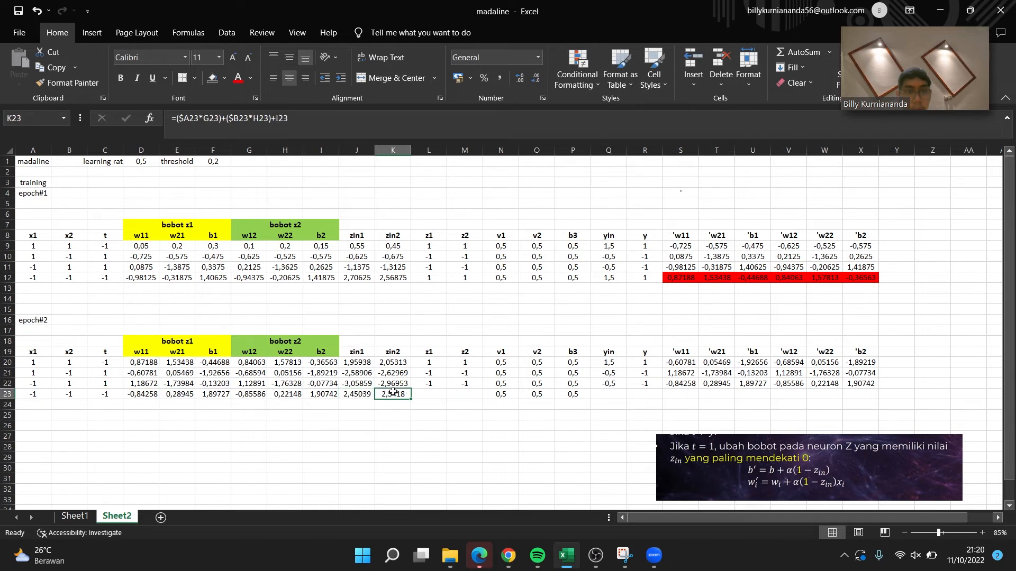
left_click(258, 128)
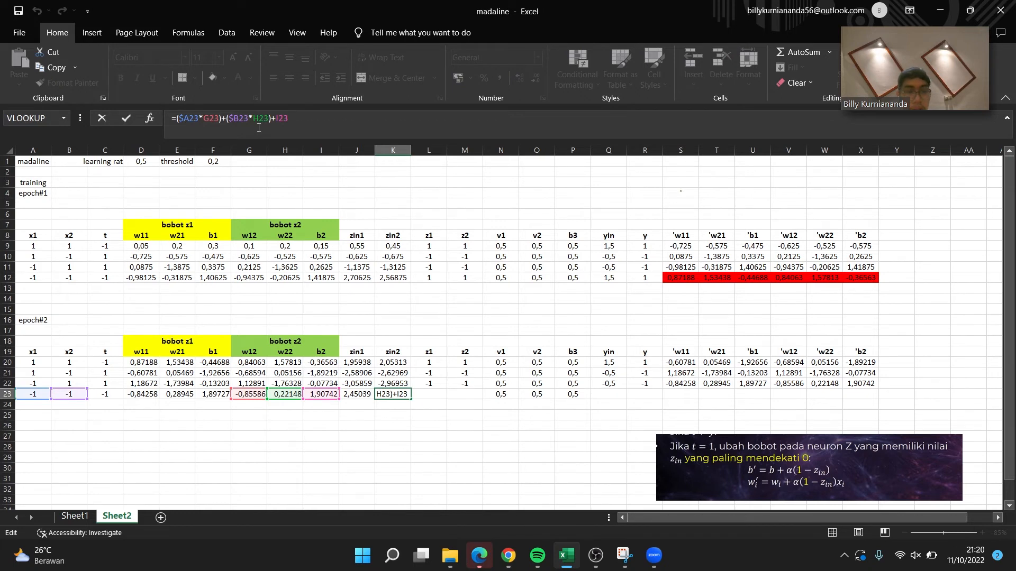
key("Return")
left_click(454, 415)
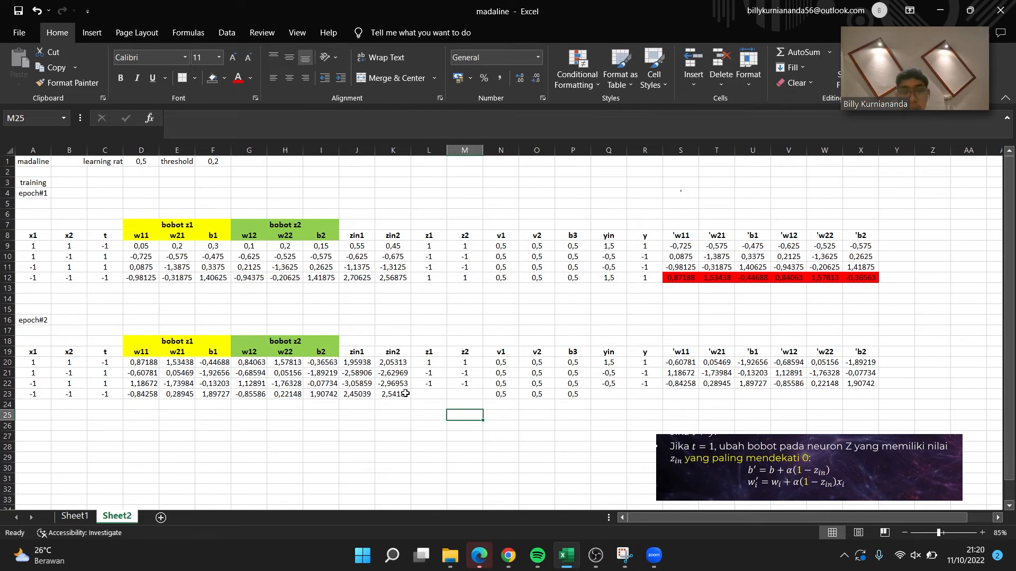
Fill the z1 and z2 activation formulas from L22 and M22 down to row 23.
left_click(361, 397)
left_click(433, 385)
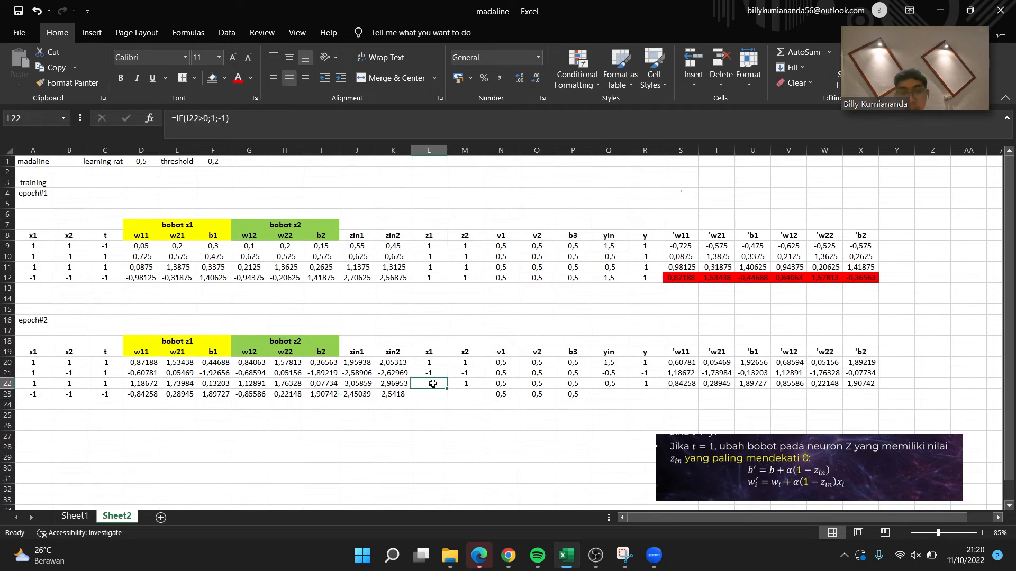
left_click_drag(445, 389, 484, 398)
left_click(475, 387)
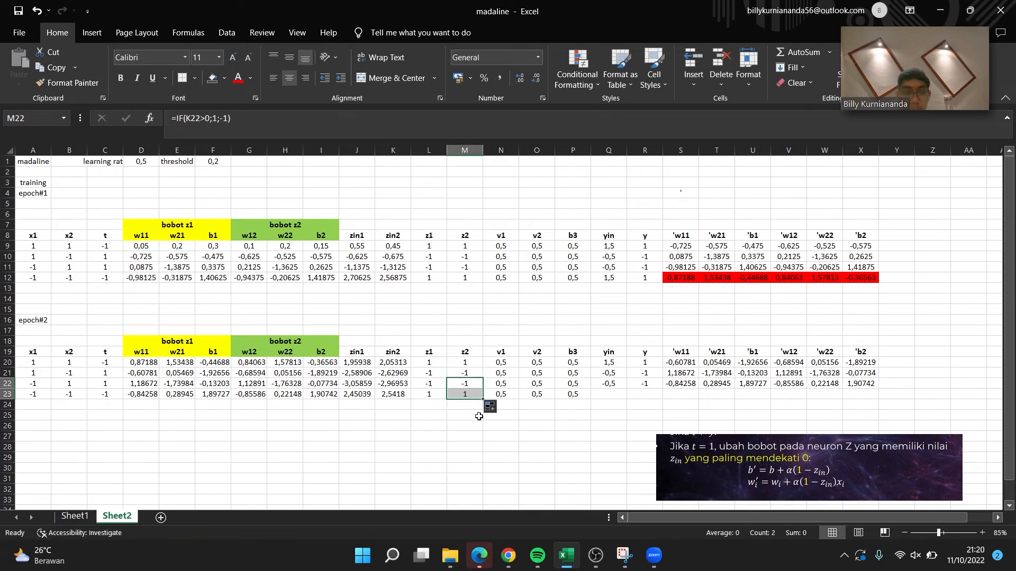
left_click(439, 391)
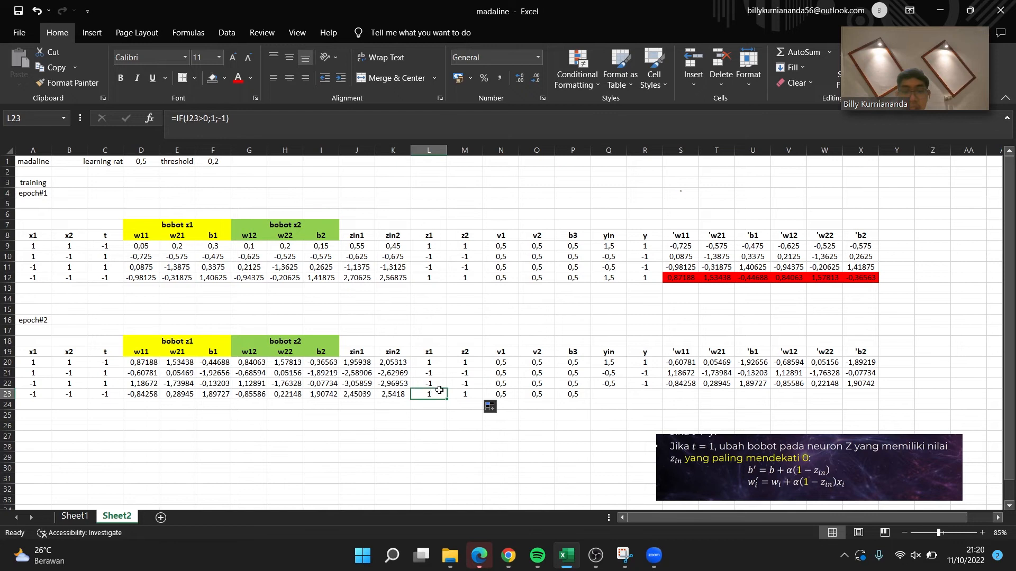
left_click_drag(439, 390, 464, 392)
left_click(565, 407)
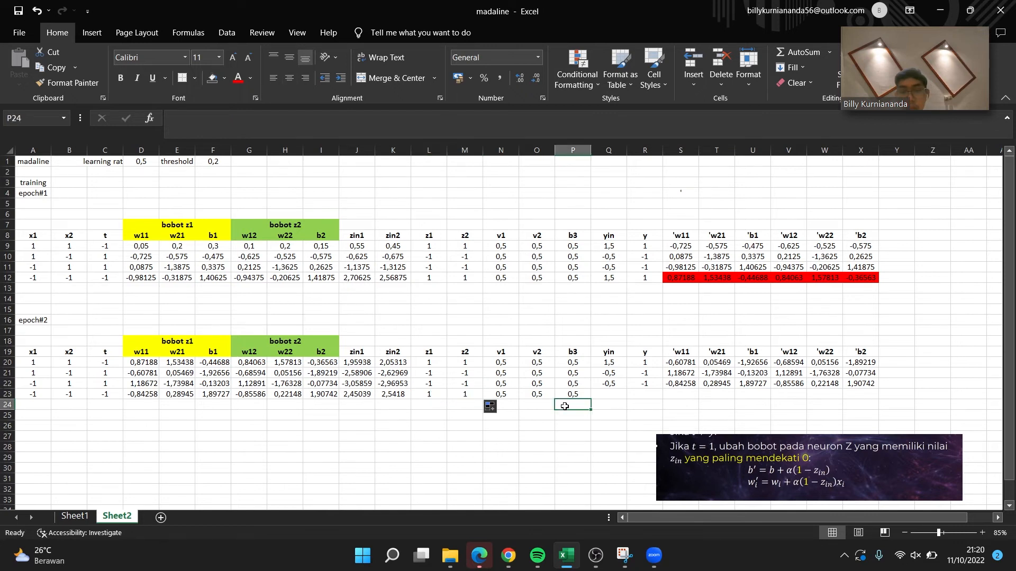
Fill the yin formula from Q22 down to Q23 and check its cell references.
left_click(618, 385)
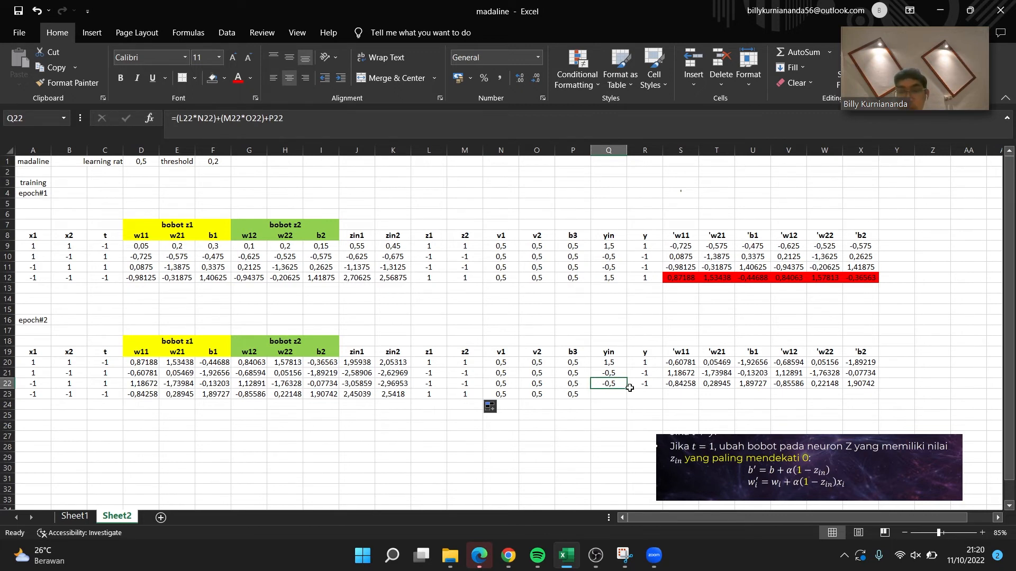
left_click_drag(629, 389, 629, 398)
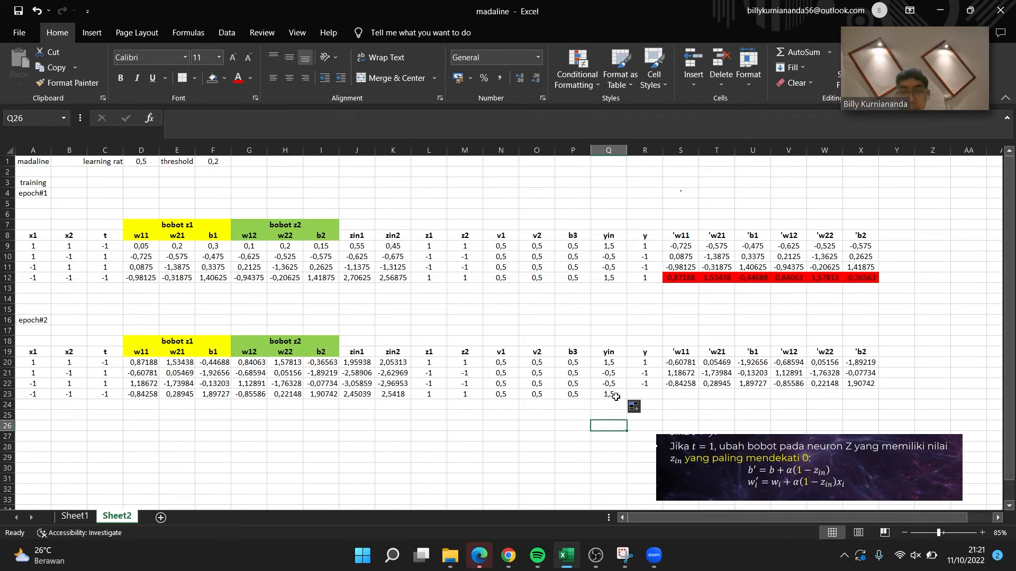
left_click(616, 398)
left_click(238, 136)
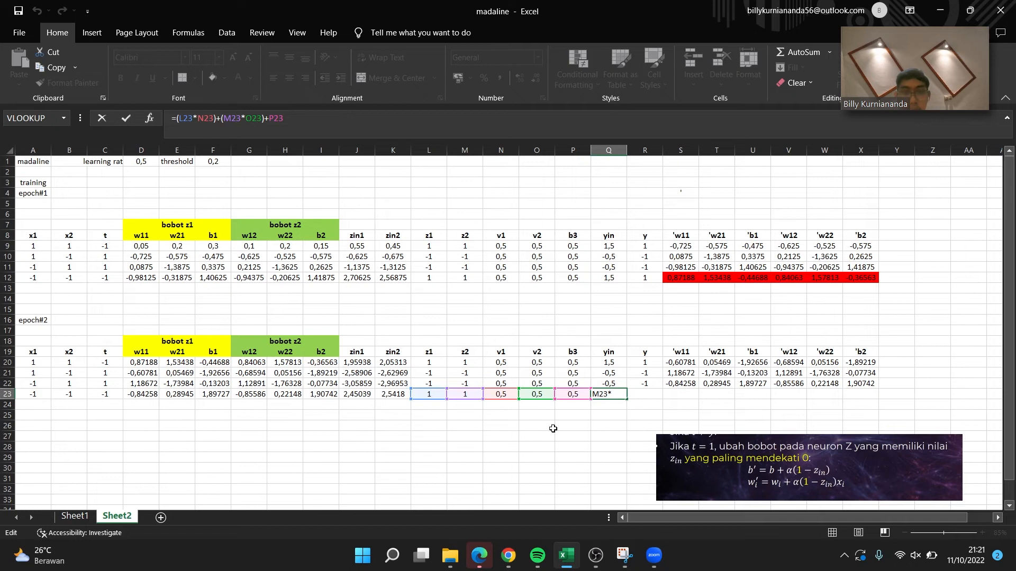
key("Return")
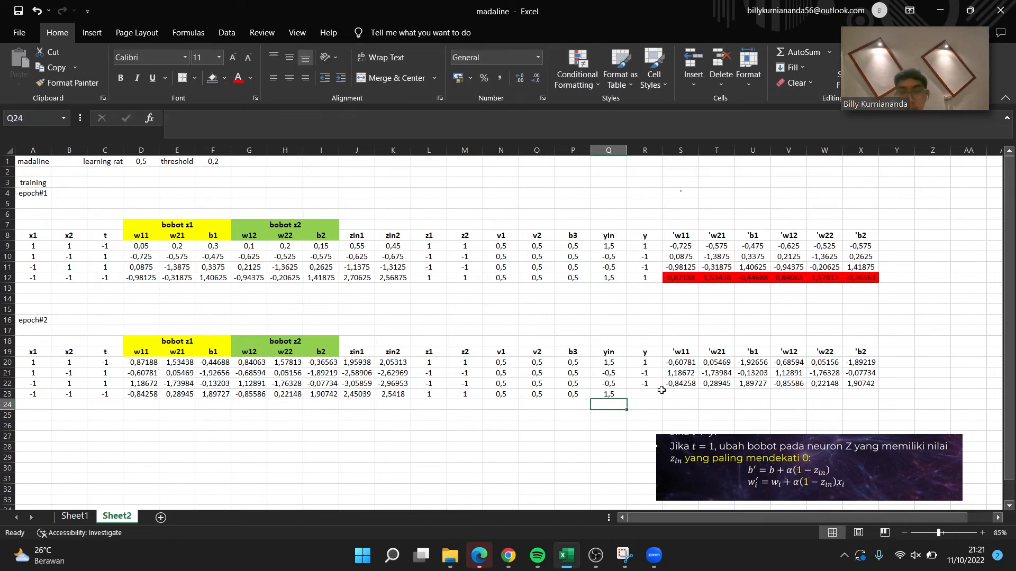
Fill the y output formula from R22 down to R23.
left_click(653, 386)
left_click_drag(661, 387, 661, 396)
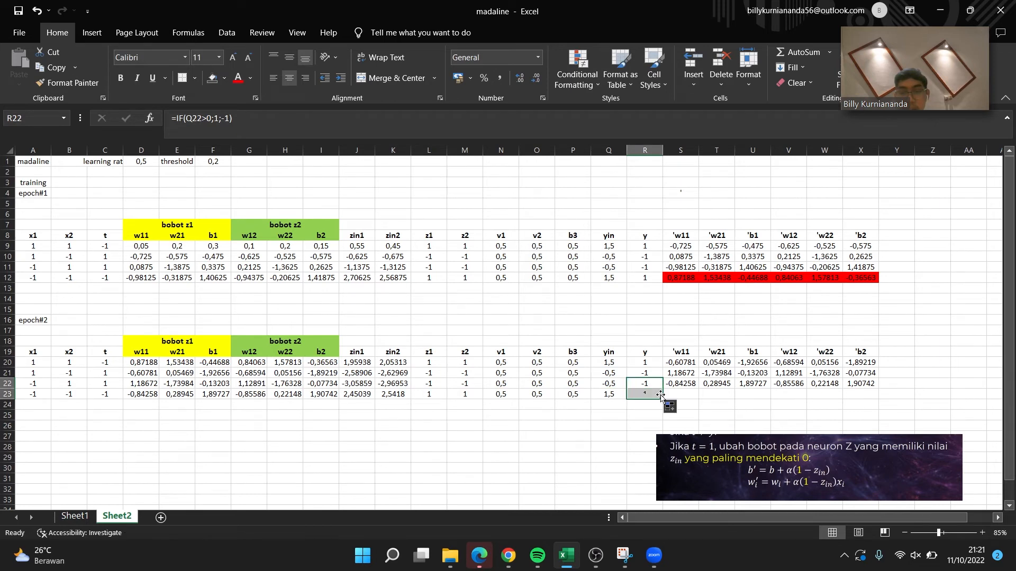
left_click(641, 425)
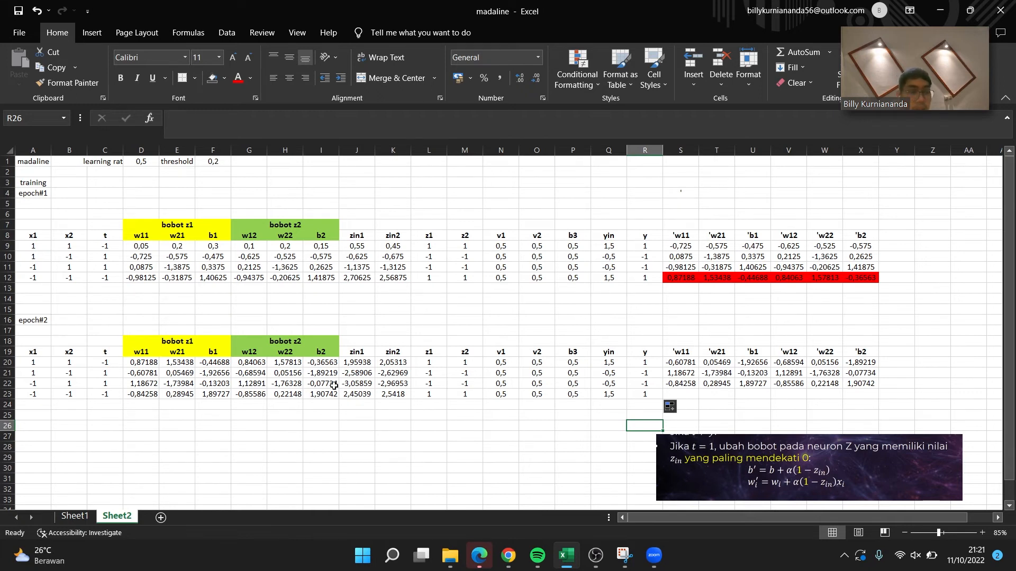
Copy the updated w11, w21 and b1 formulas from S20, T20 and U20 into the same columns of row 23.
left_click(113, 367)
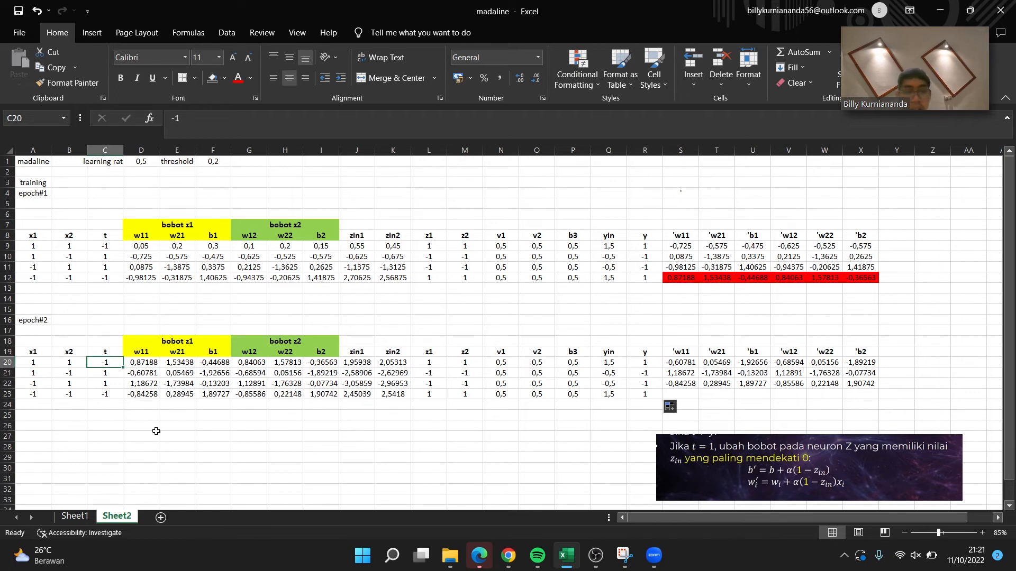
left_click(694, 362)
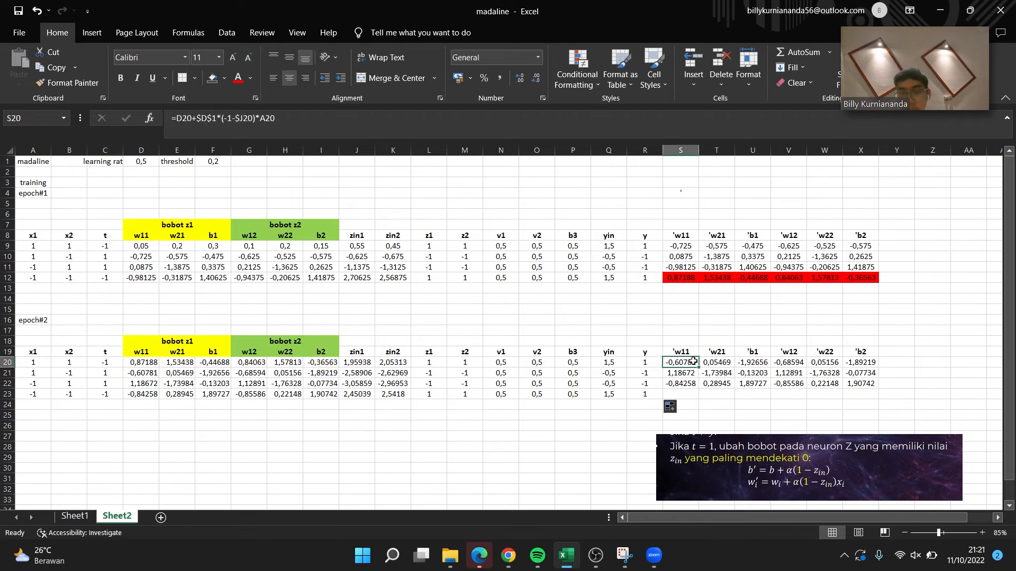
key("ctrl+c")
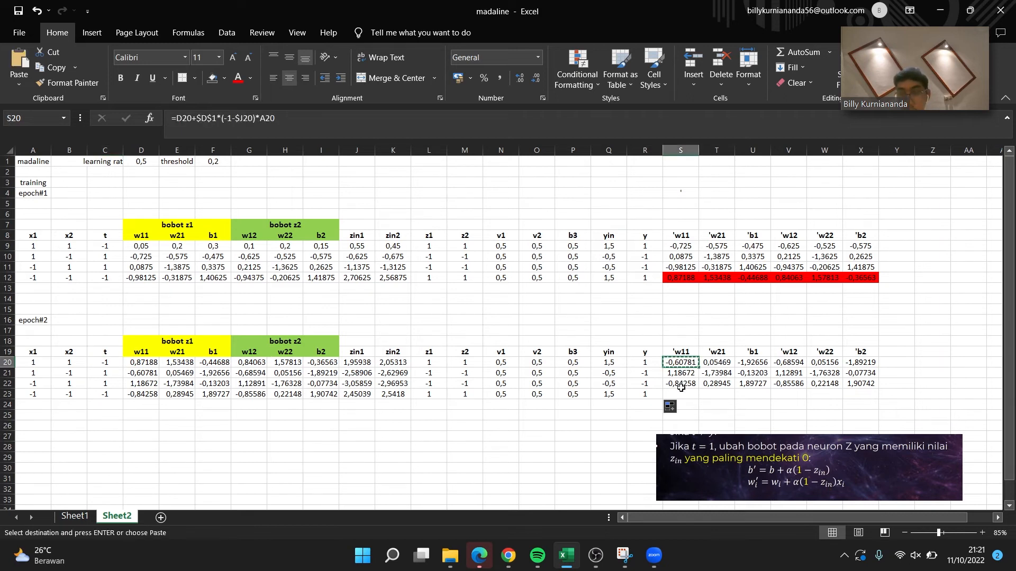
left_click(681, 395)
key("ctrl+v")
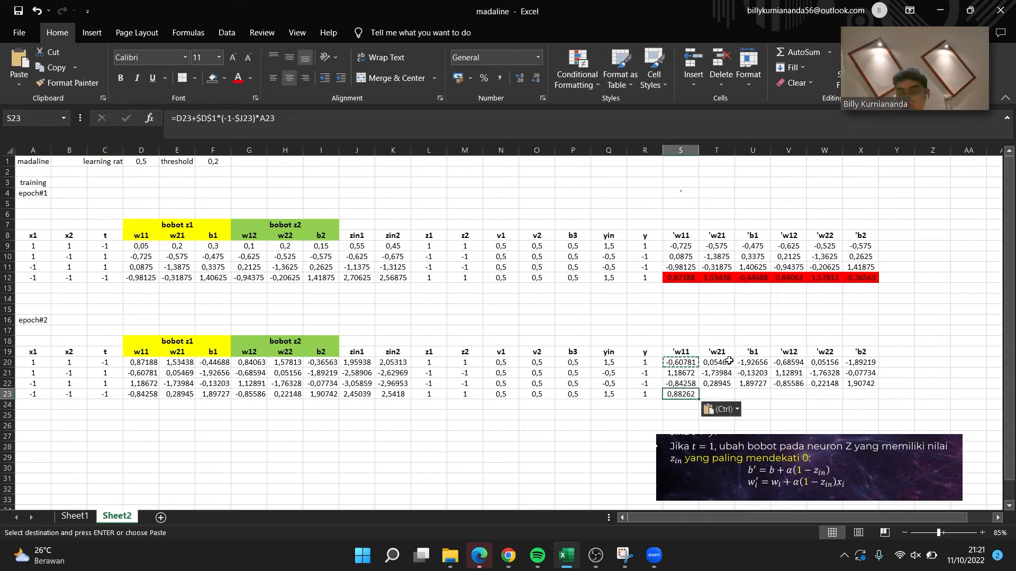
left_click(729, 360)
key("ctrl+c")
left_click(717, 395)
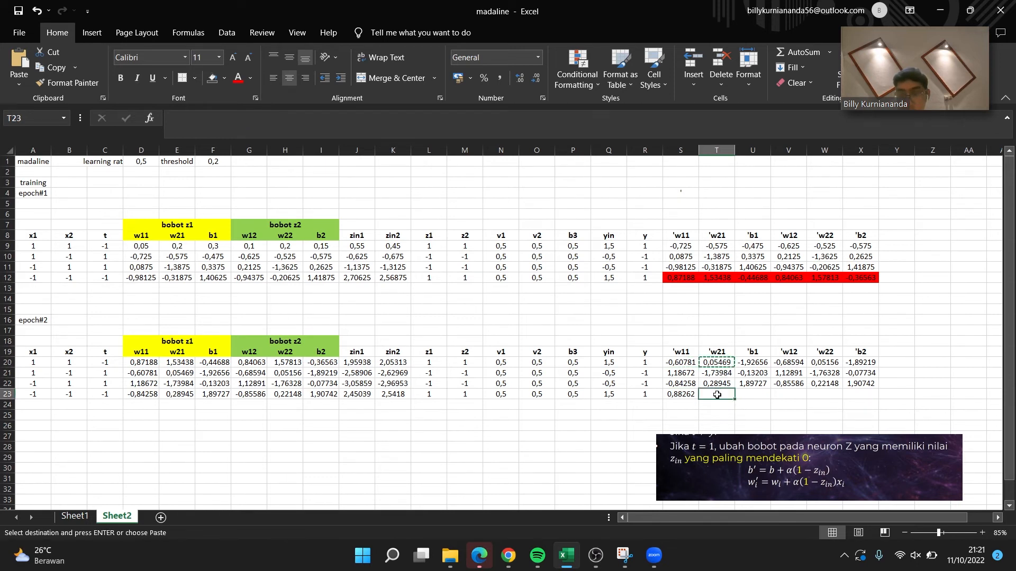
key("ctrl+v")
left_click(767, 361)
key("ctrl+c")
left_click(760, 393)
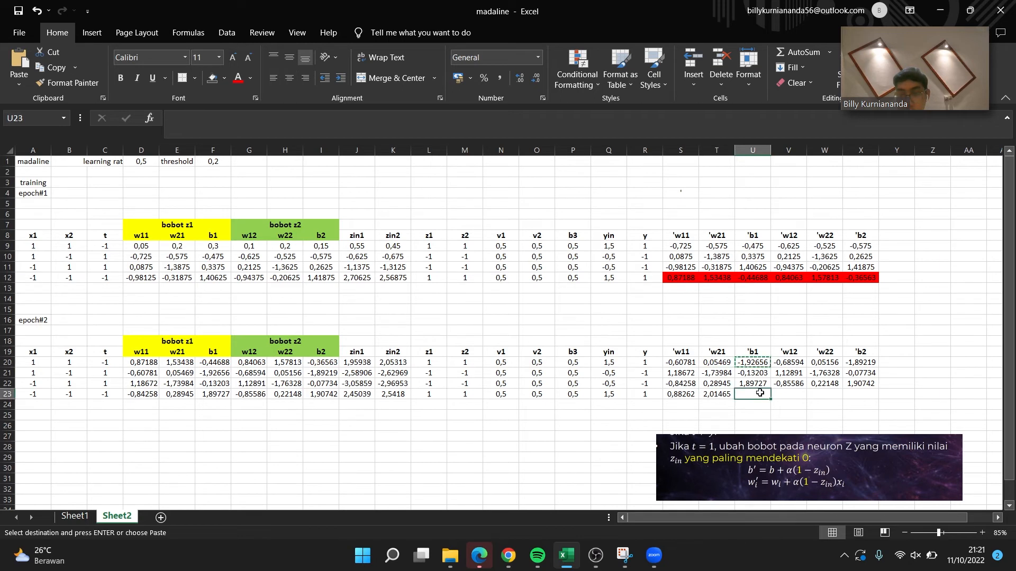
key("ctrl+v")
Copy the updated w12, w22 and b2 formulas from V20, W20 and X20 into the same columns of row 23.
left_click(794, 366)
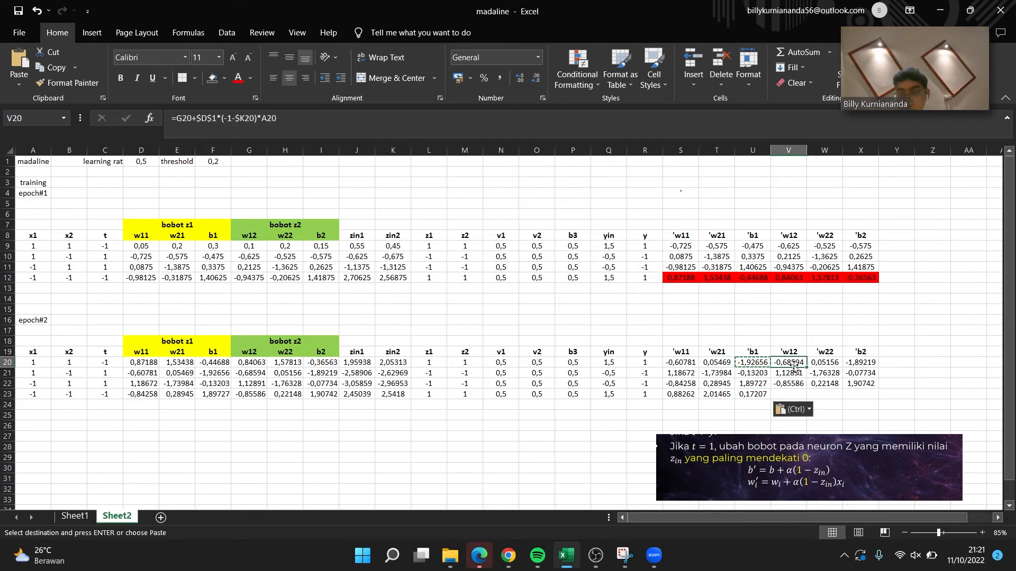
key("ctrl+c")
left_click(794, 395)
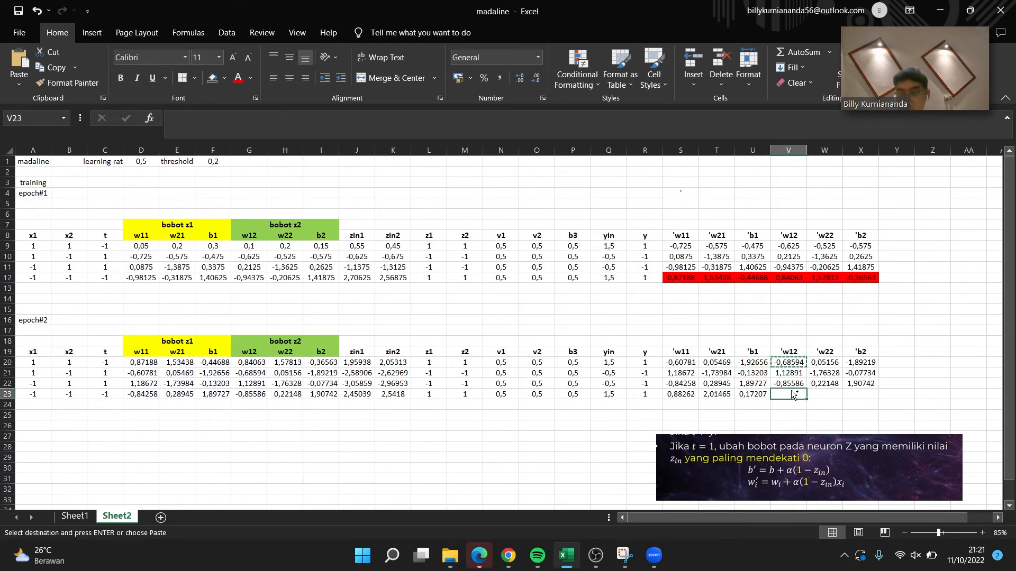
key("ctrl+v")
left_click(849, 363)
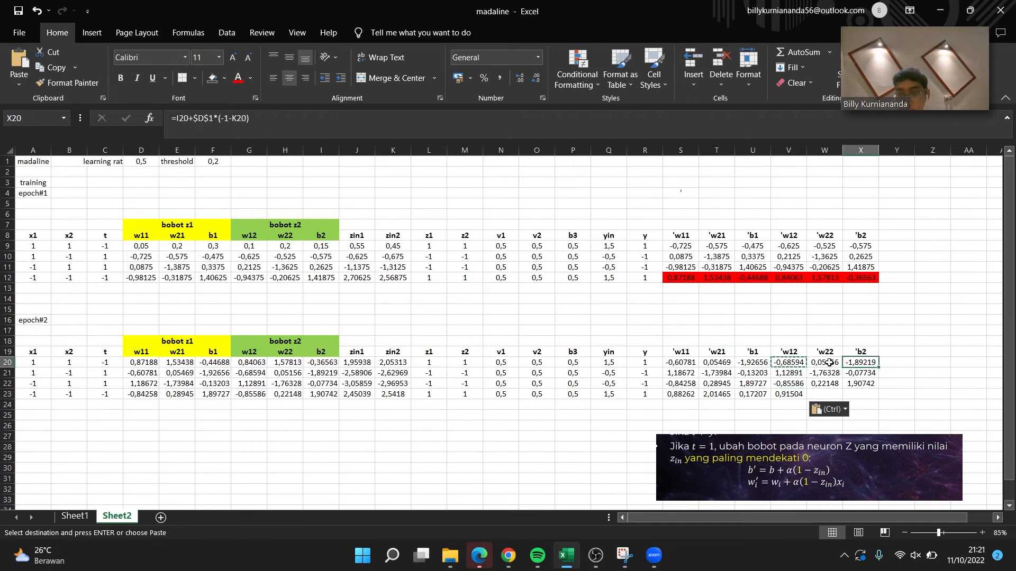
left_click(828, 363)
key("ctrl+c")
left_click(825, 395)
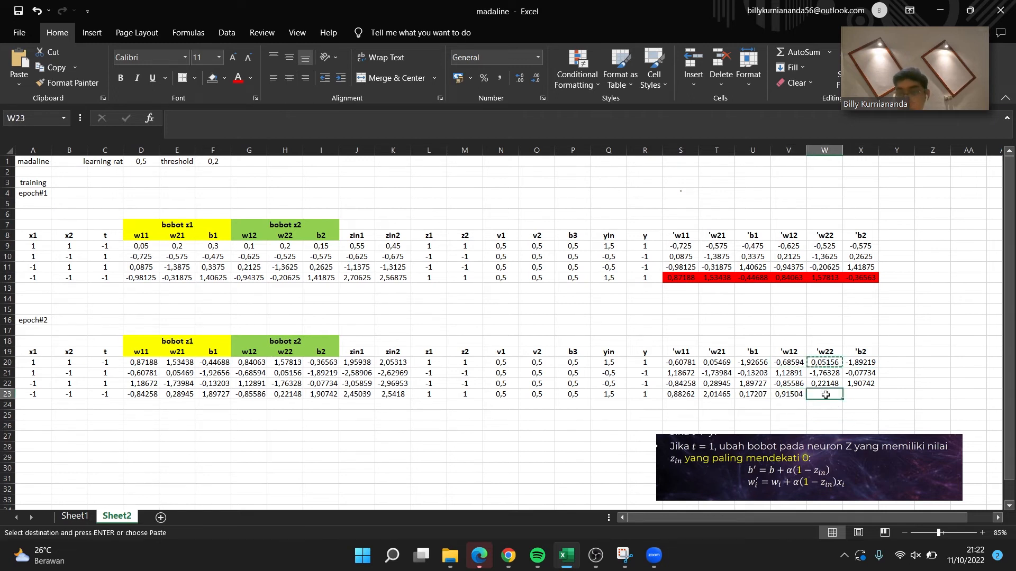
key("ctrl+v")
left_click(868, 362)
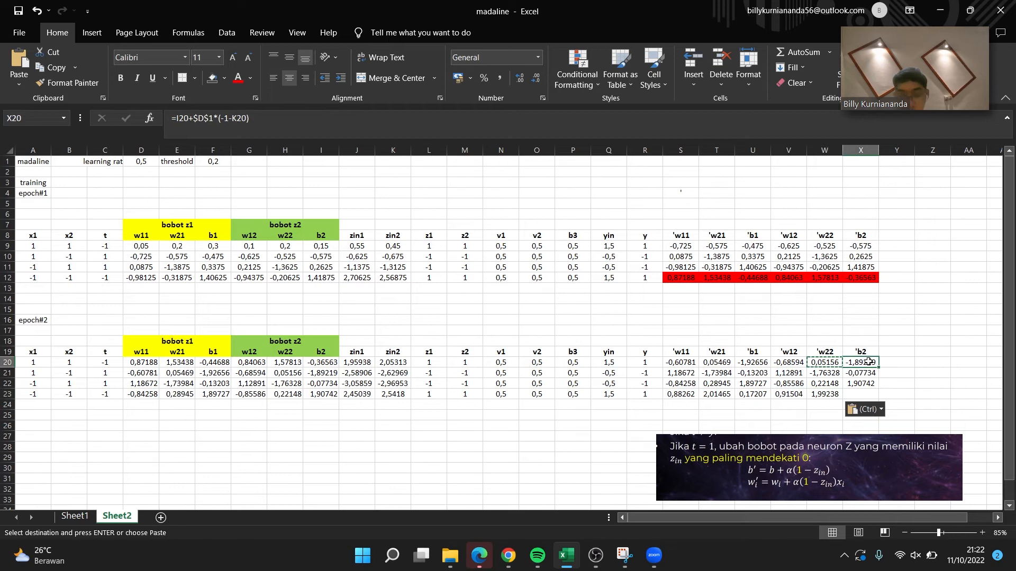
key("ctrl+c")
left_click(864, 394)
key("ctrl+v")
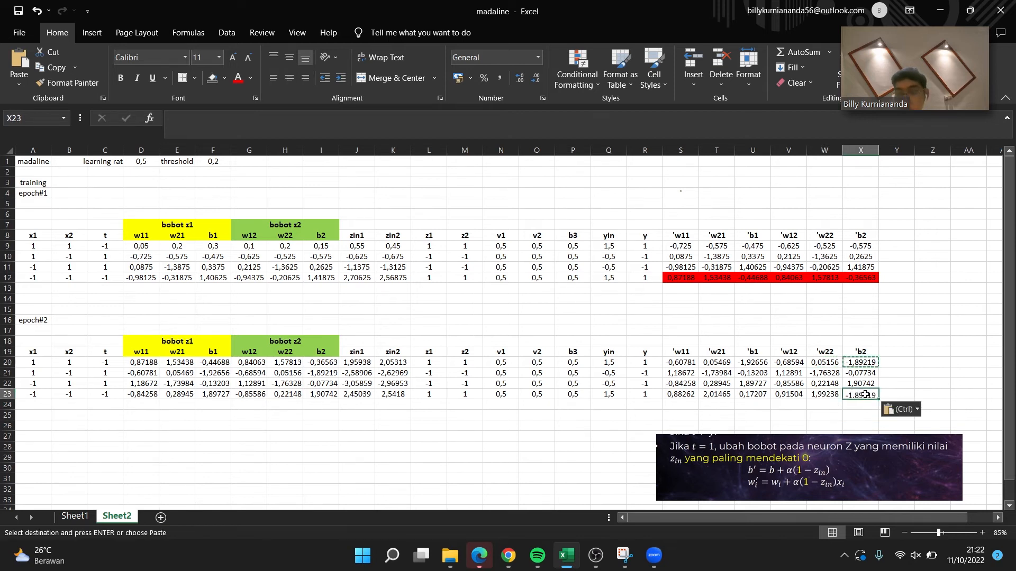
left_click(808, 417)
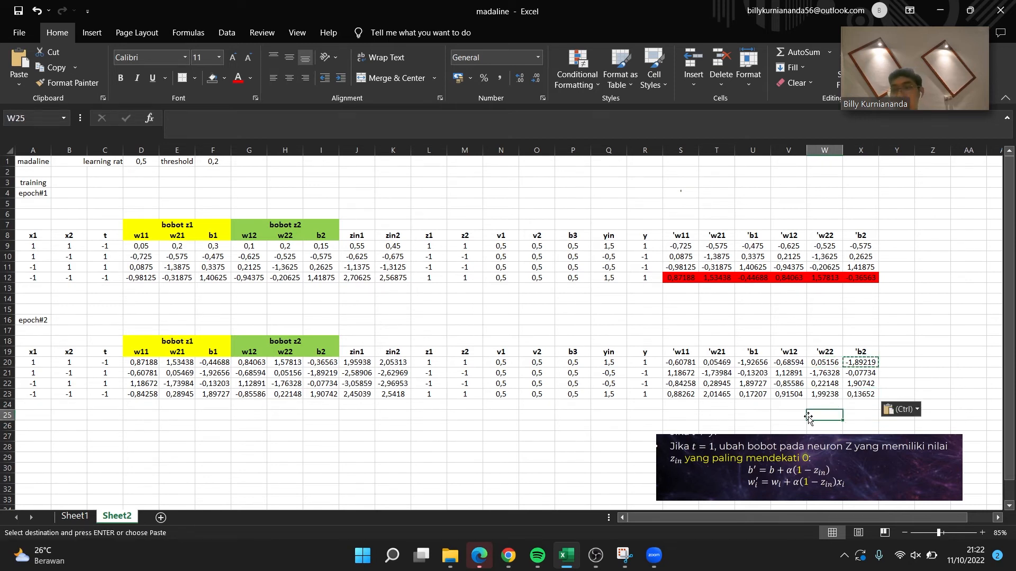
Check the cell references of the updated w11, w21 and b1 formulas in S23, T23 and U23.
left_click(682, 394)
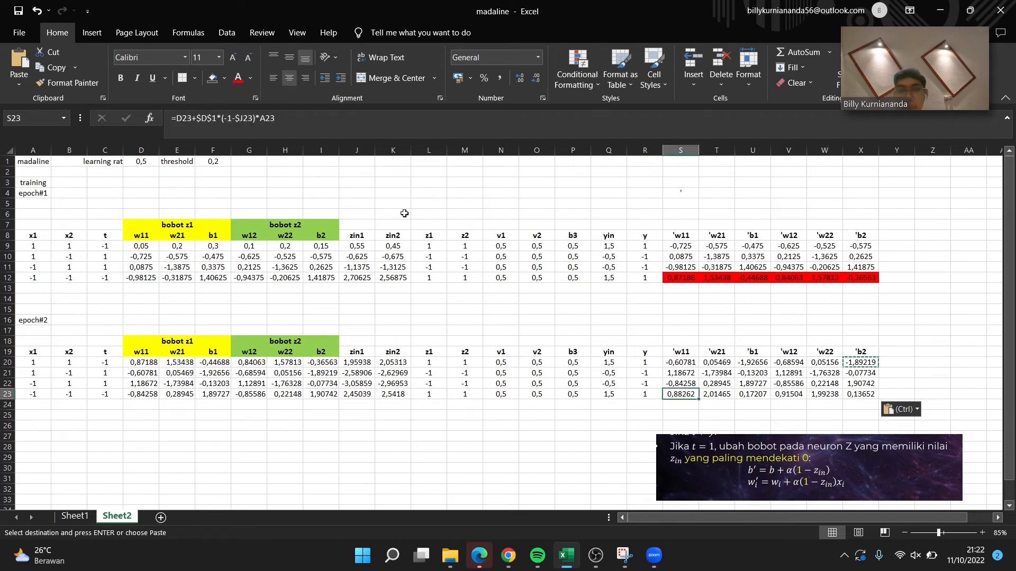
left_click(245, 133)
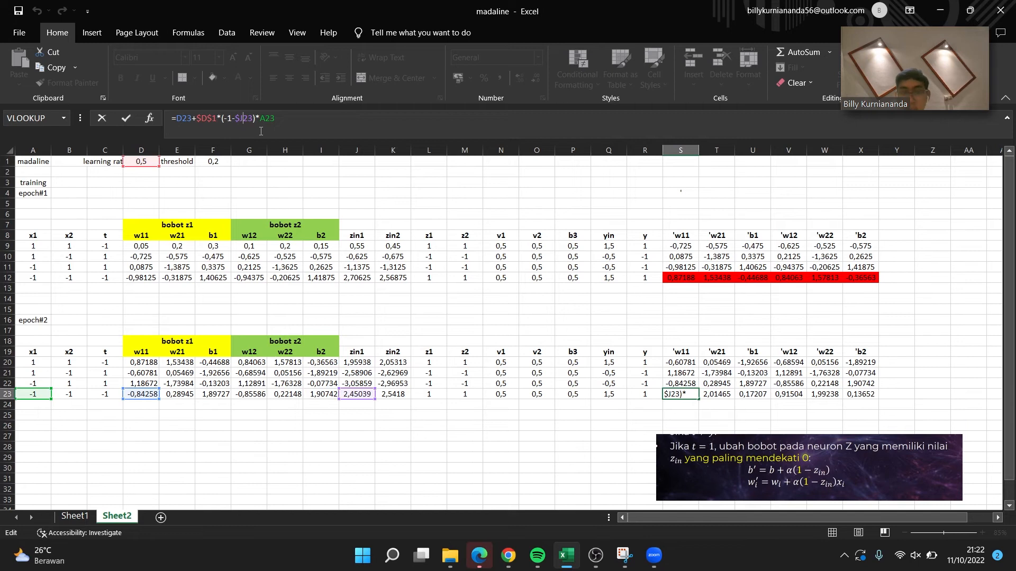
key("Return")
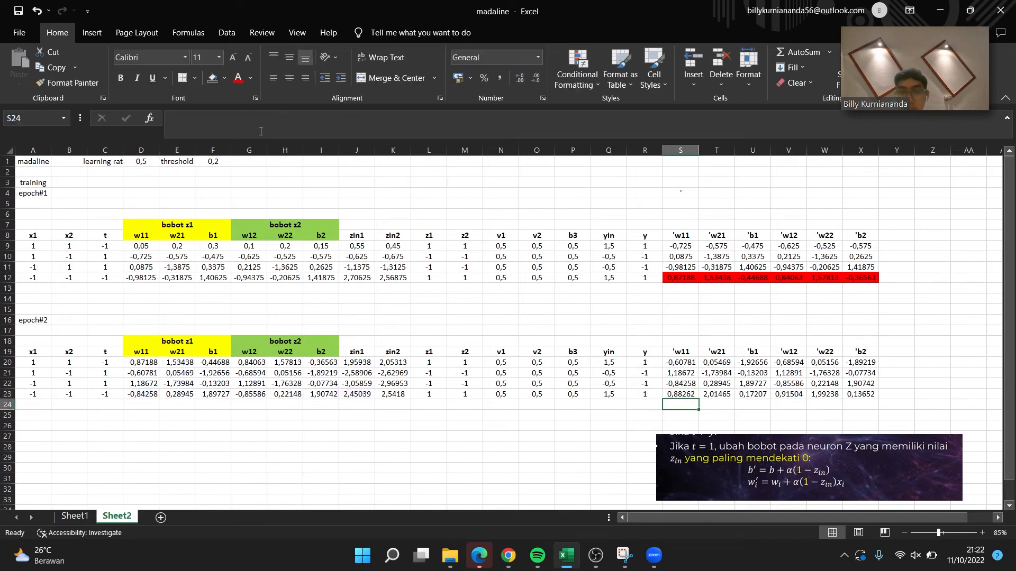
left_click(719, 397)
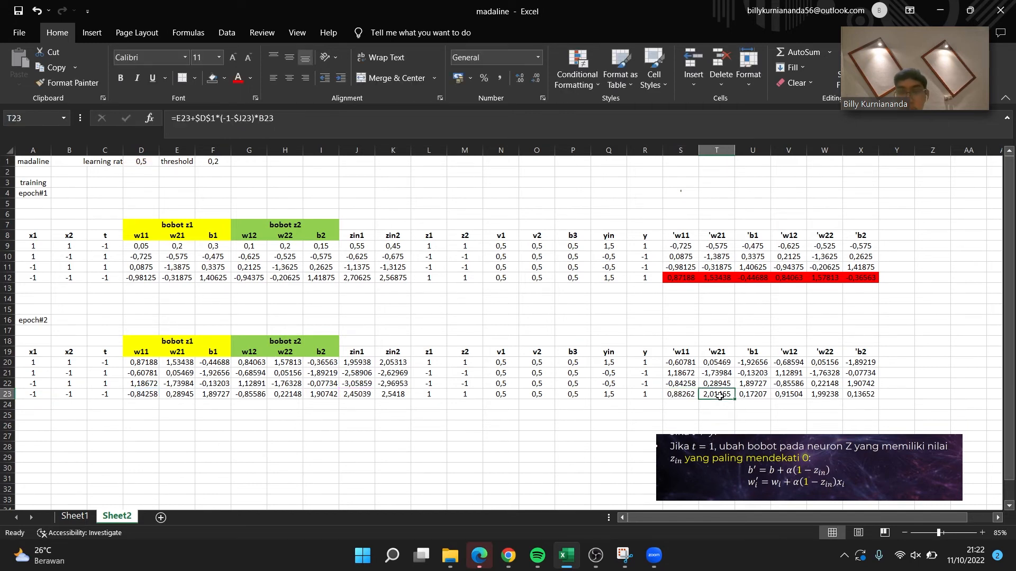
left_click(208, 117)
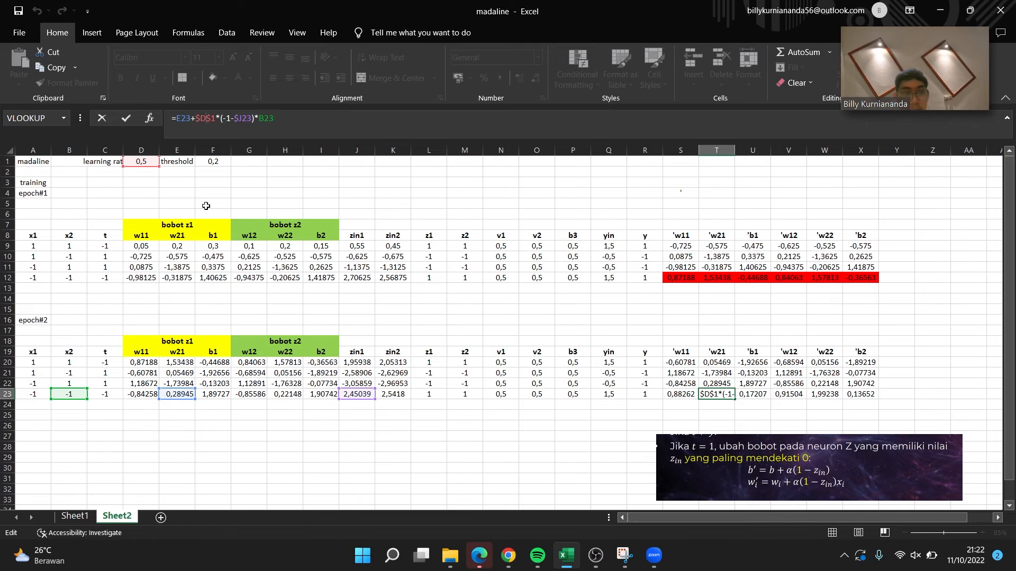
key("Return")
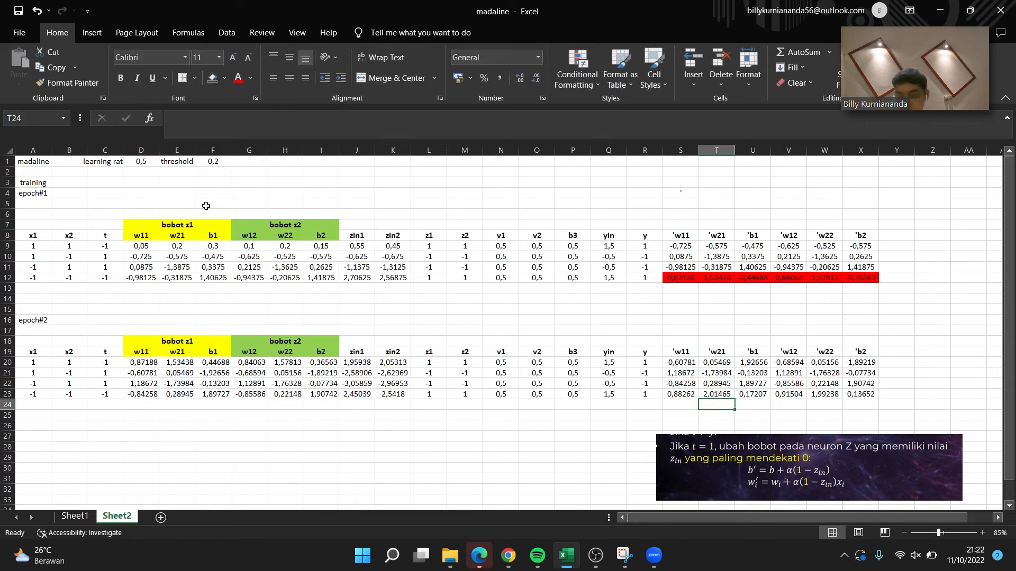
key("Up")
key("Right")
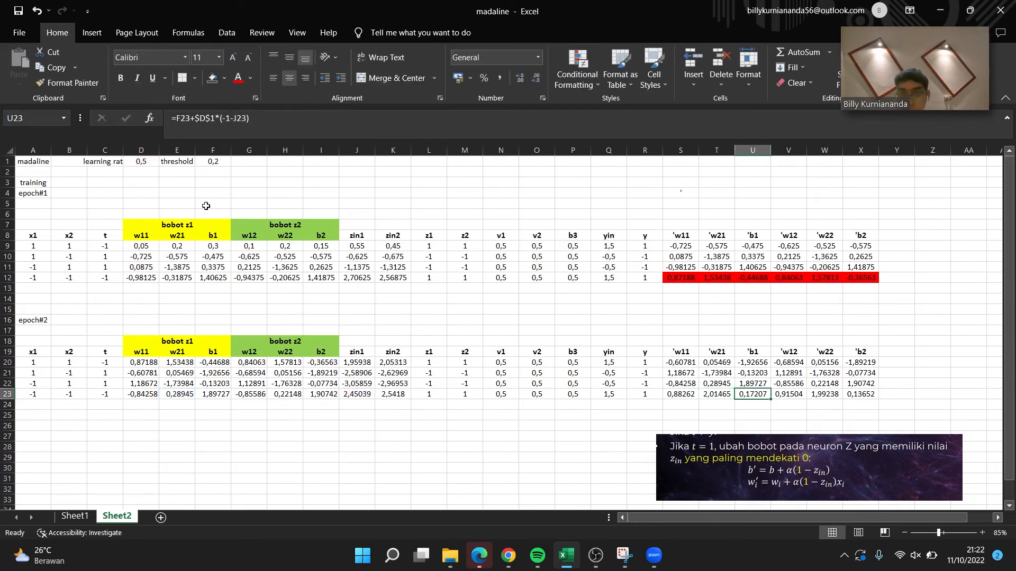
left_click(276, 137)
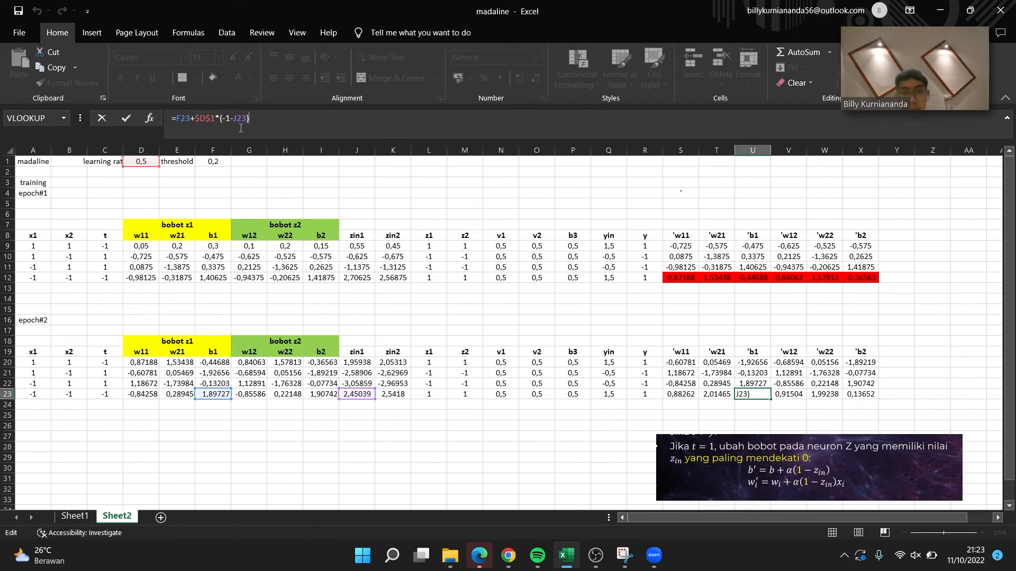
mouse_move(632, 558)
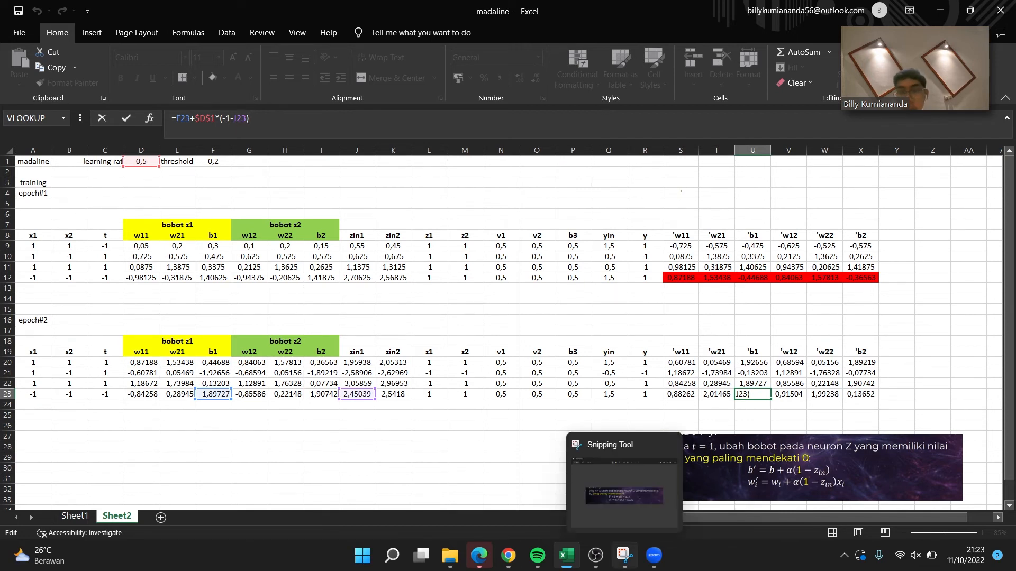
key("Return")
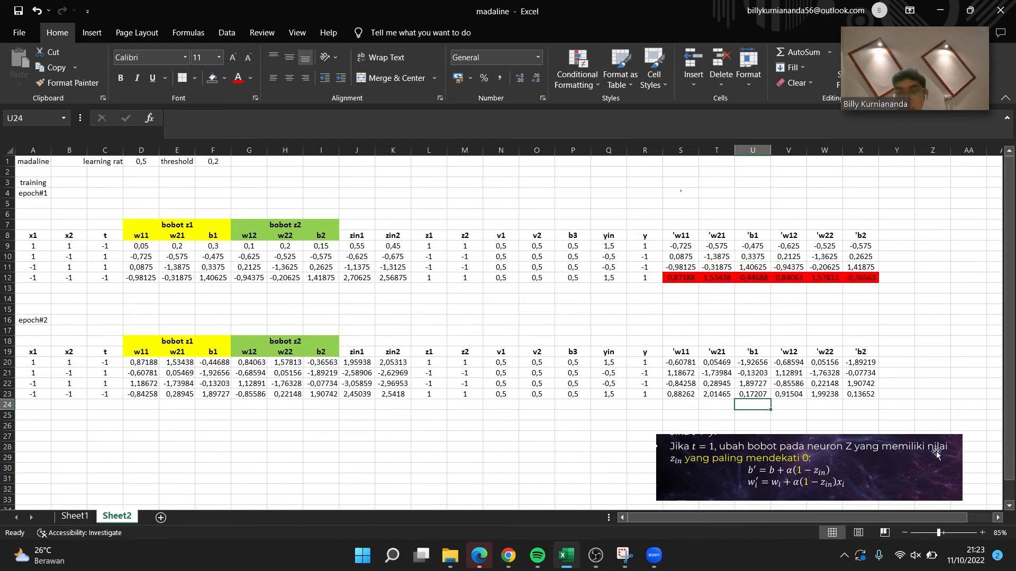
Check the cell references of the updated w12, w22 and b2 formulas in V23, W23 and X23.
left_click(802, 392)
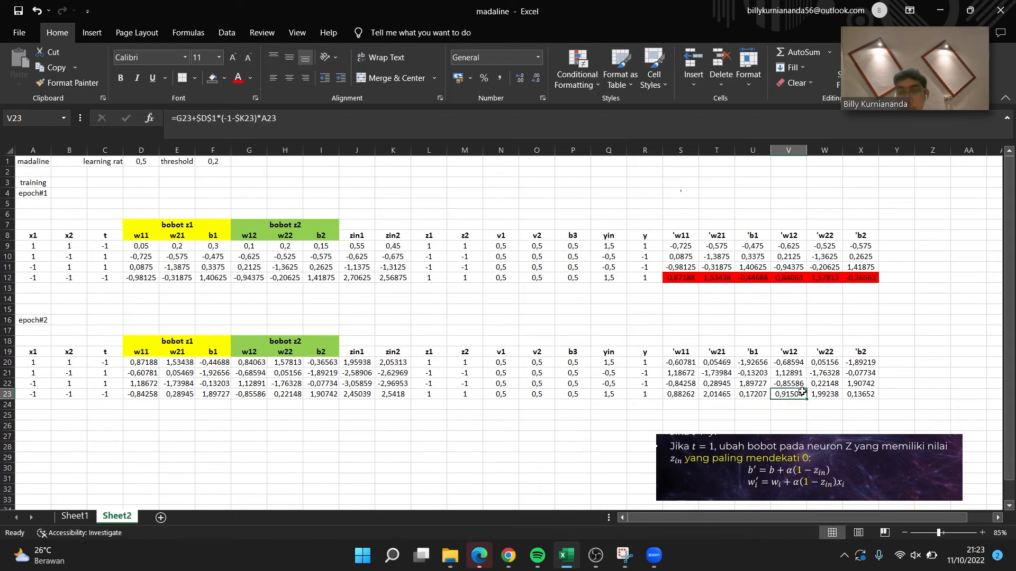
left_click(300, 131)
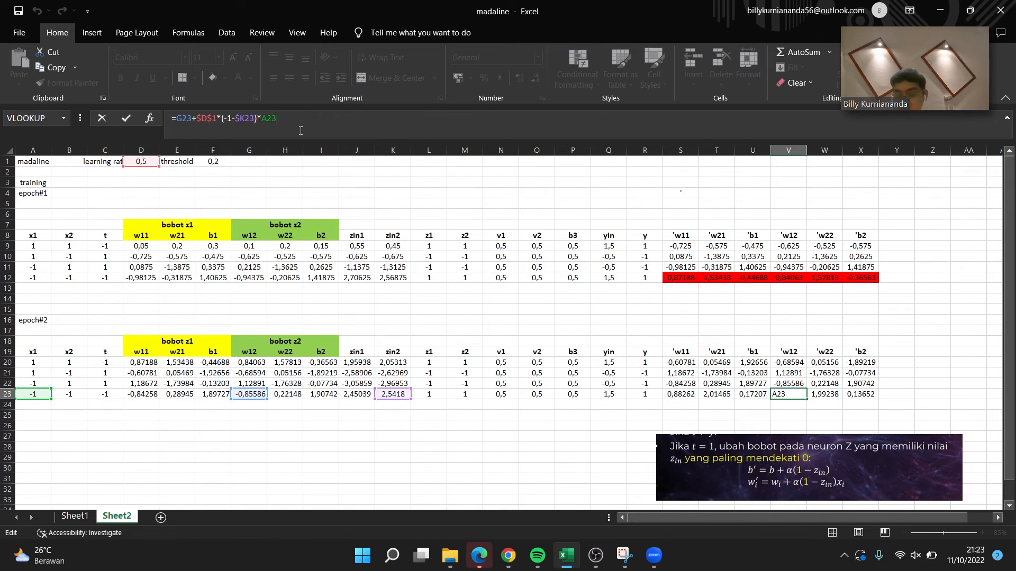
key("Return")
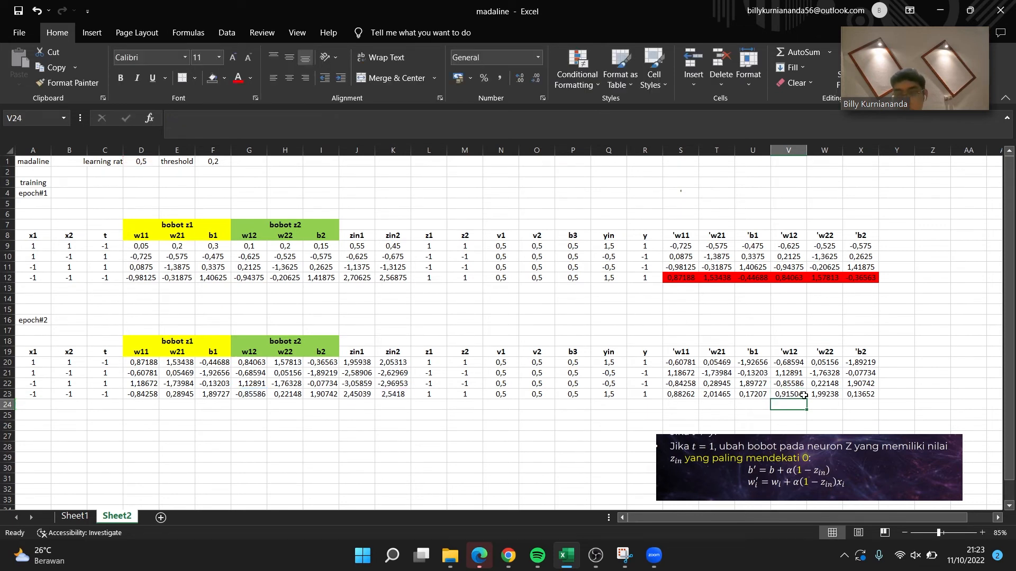
left_click(829, 396)
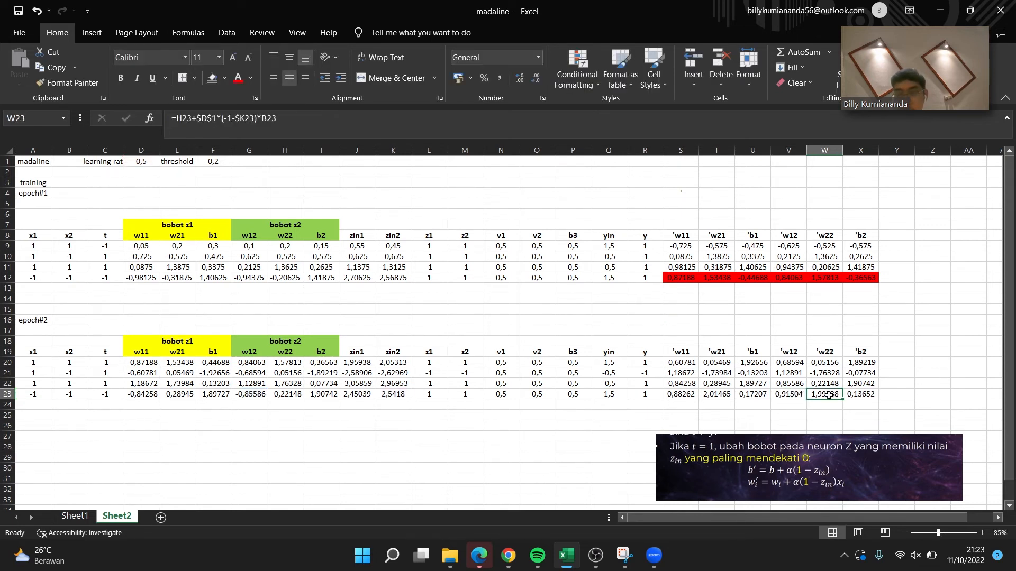
left_click(223, 118)
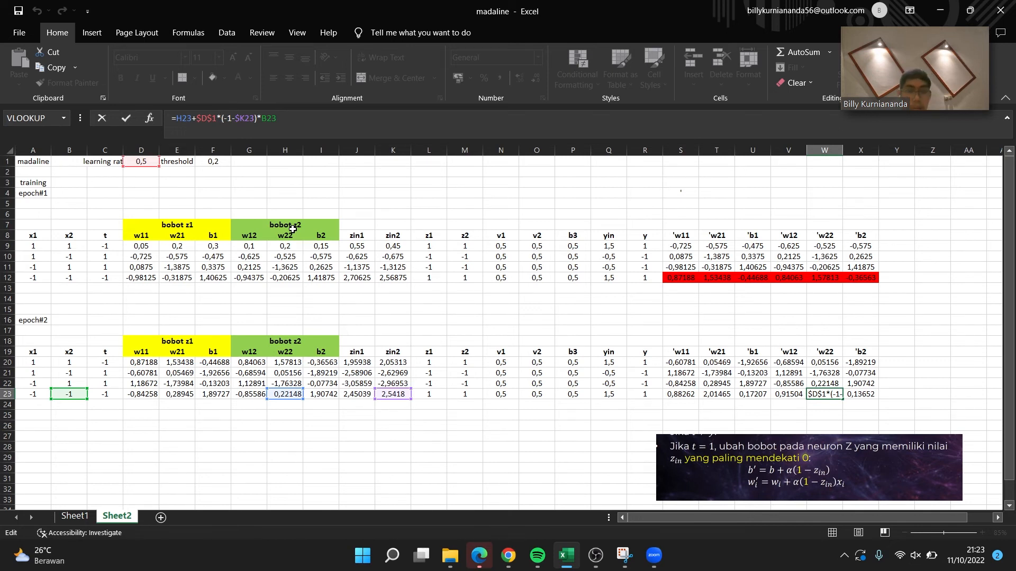
key("Return")
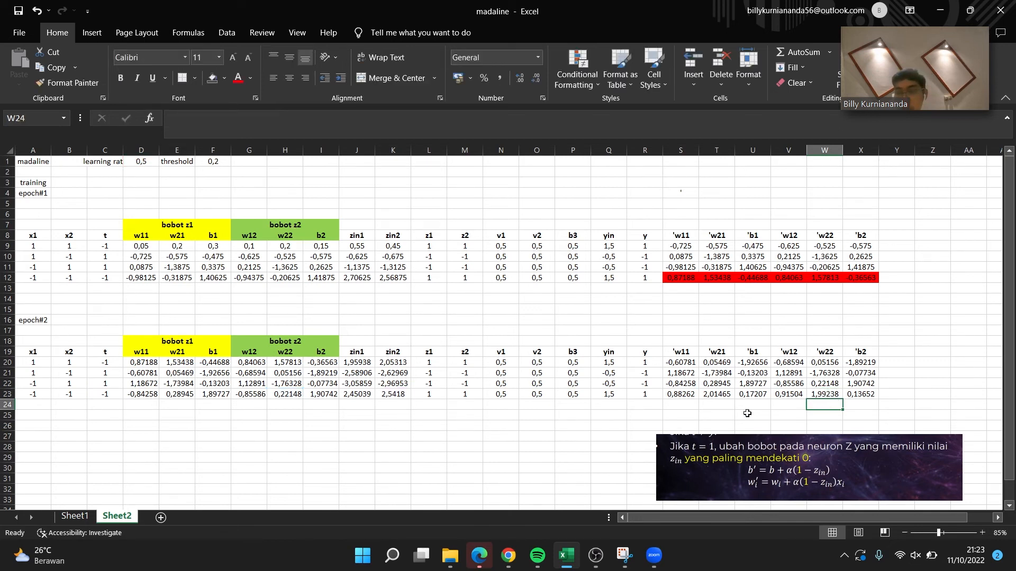
left_click(873, 392)
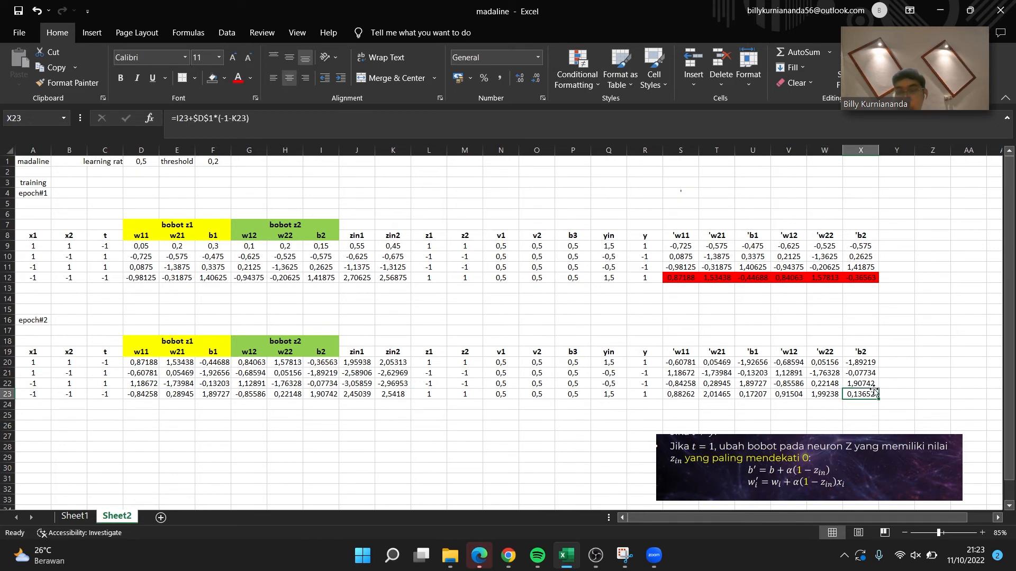
left_click(319, 114)
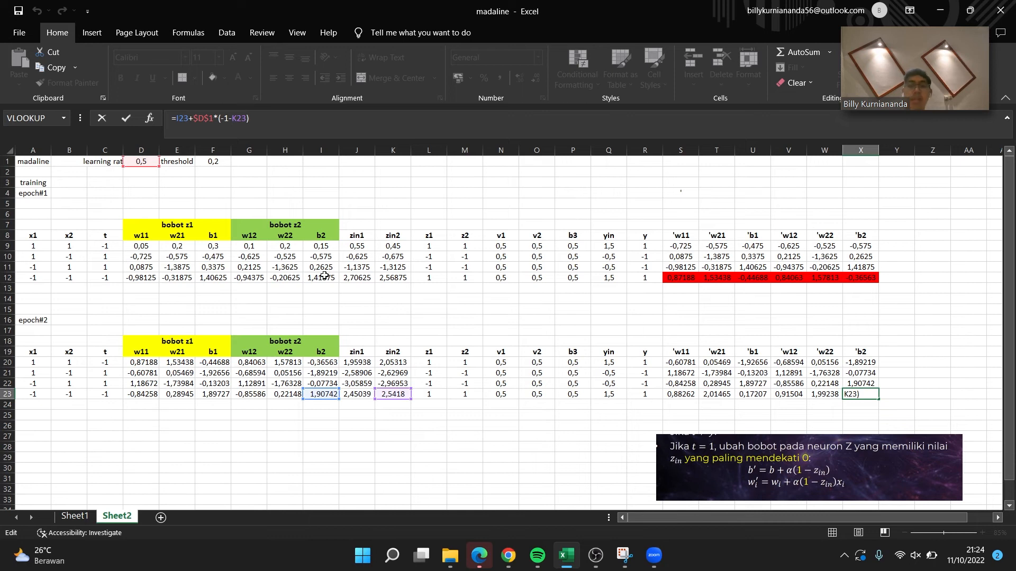
key("Return")
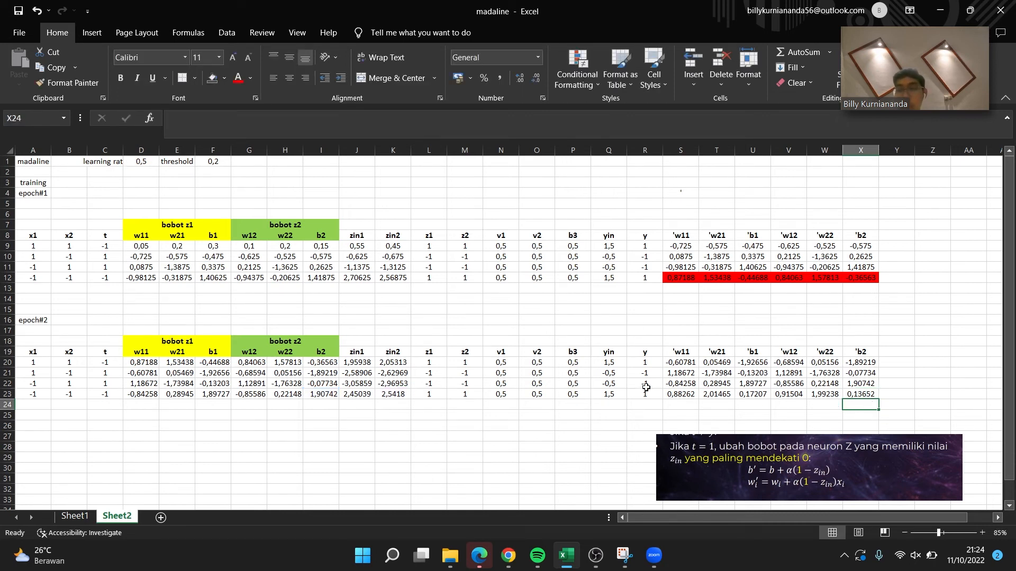
Open the fill colour choices for the updated epoch#2 weights in S23:X23.
left_click_drag(673, 392, 854, 397)
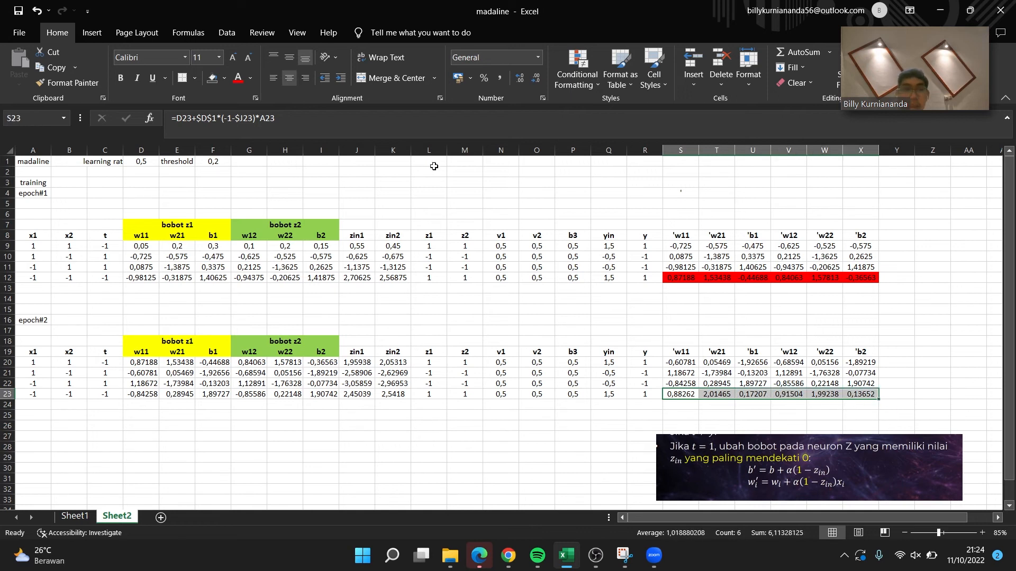
left_click(224, 78)
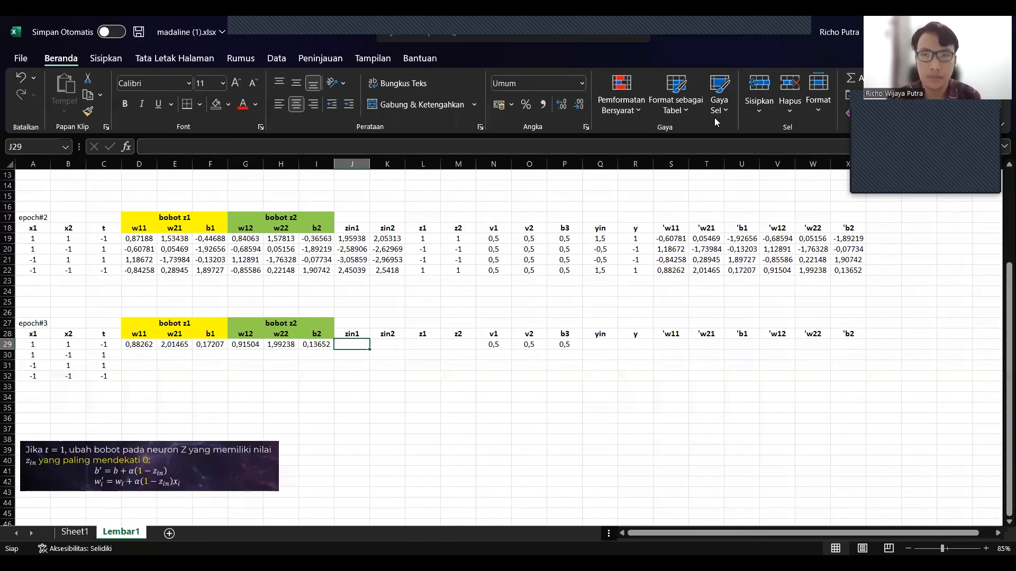
Inspect the epoch#3 starting weights in D29:I29 and their references to the last epoch#2 weights.
left_click(791, 57)
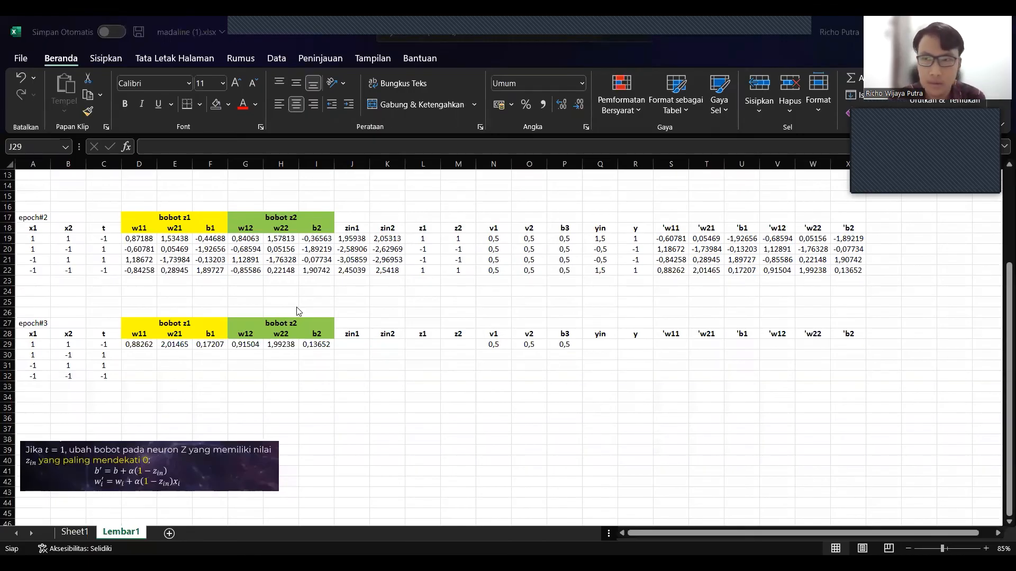
left_click(354, 346)
left_click_drag(133, 334, 322, 335)
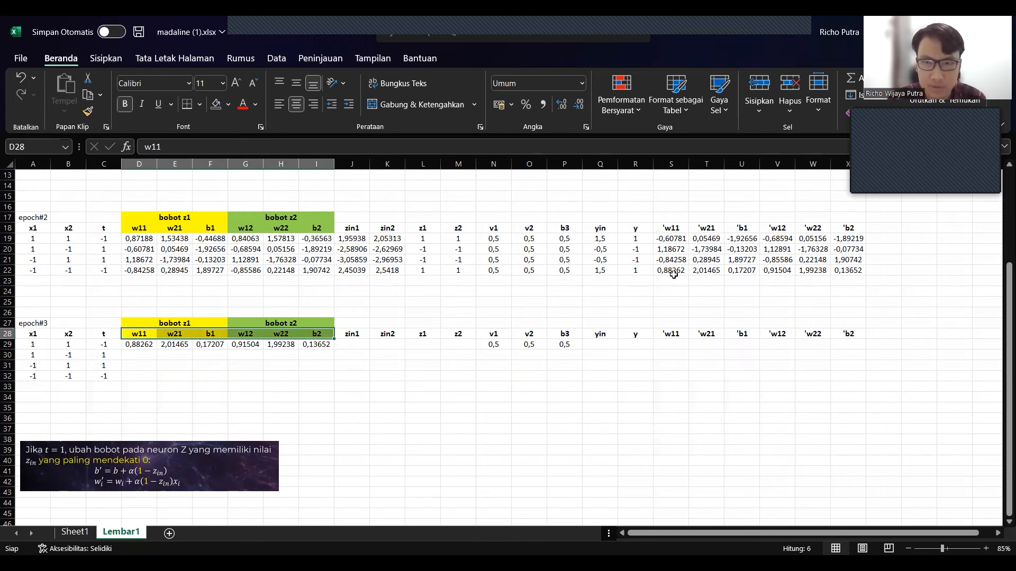
left_click(127, 344)
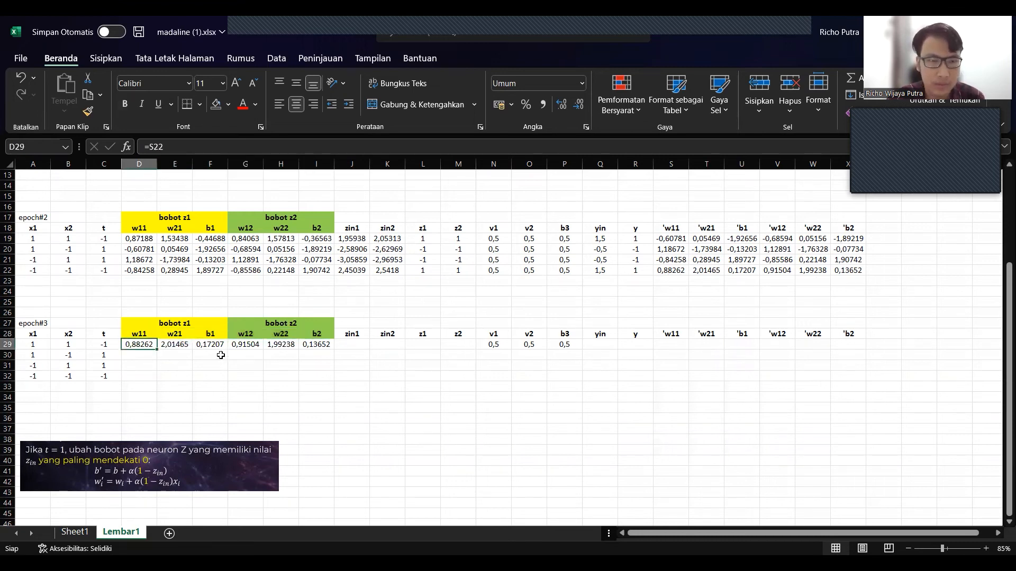
left_click(171, 345)
left_click(324, 346)
Enter the zin1 formula =(A29*D29)+(B29*E29)+F29 in J29, the first row of epoch#3.
left_click(343, 344)
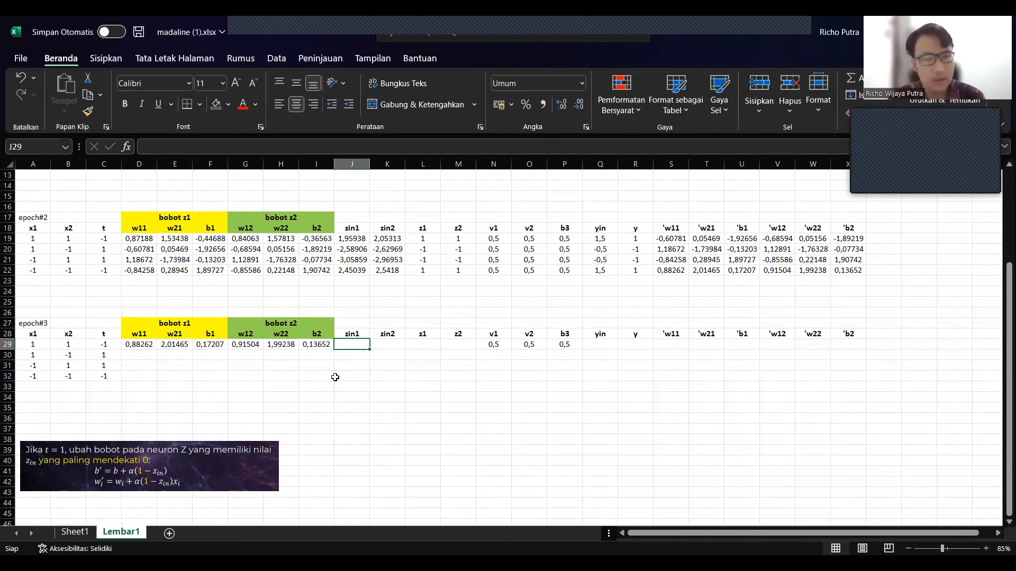
type("=")
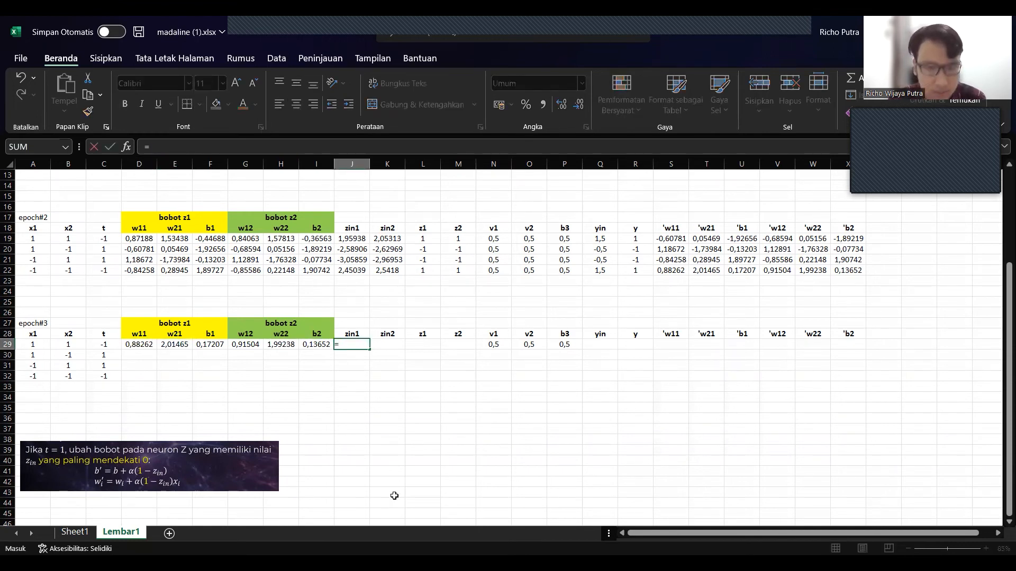
type("(")
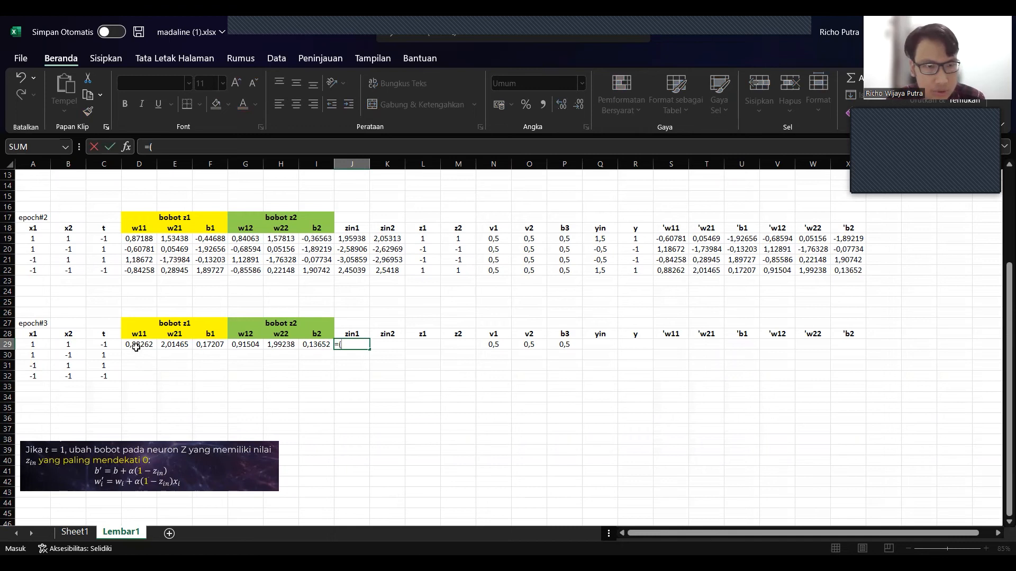
left_click(32, 346)
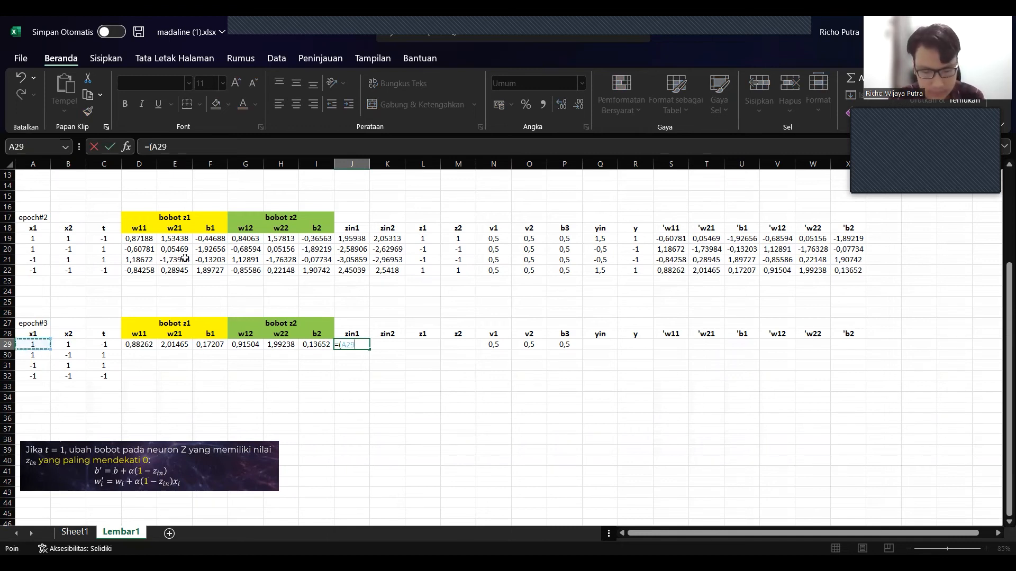
type("*")
left_click(154, 347)
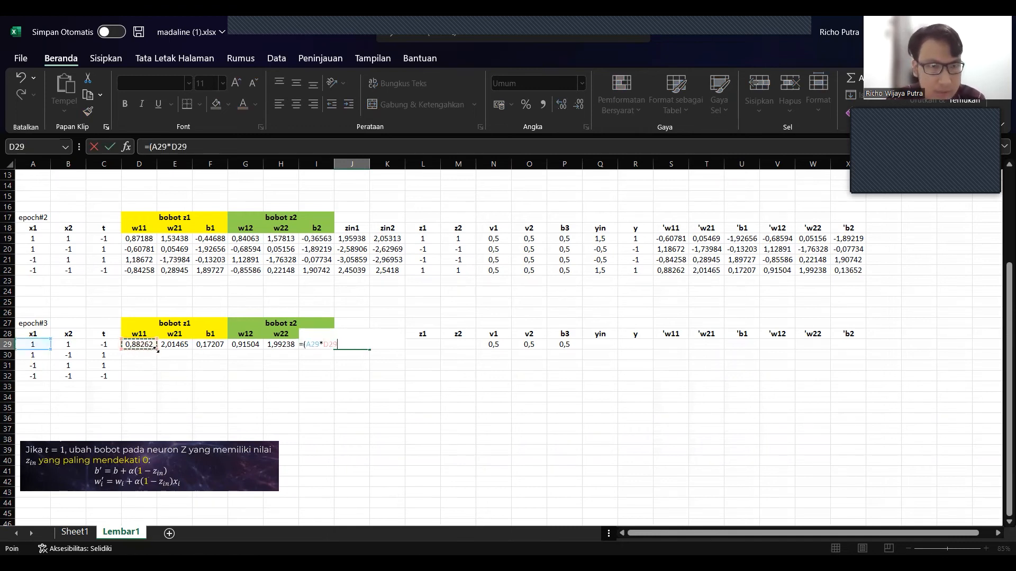
type(")+")
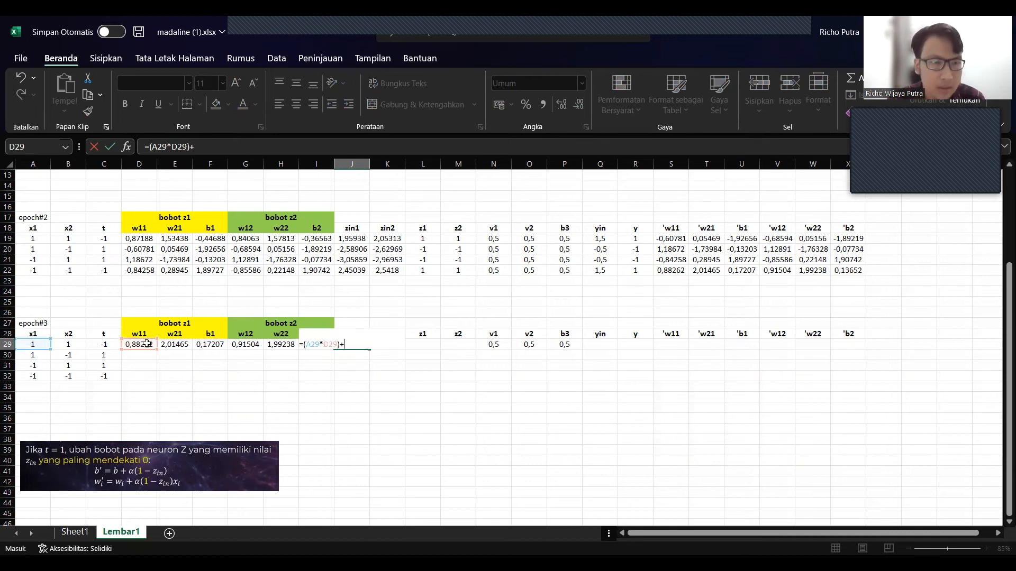
left_click(66, 345)
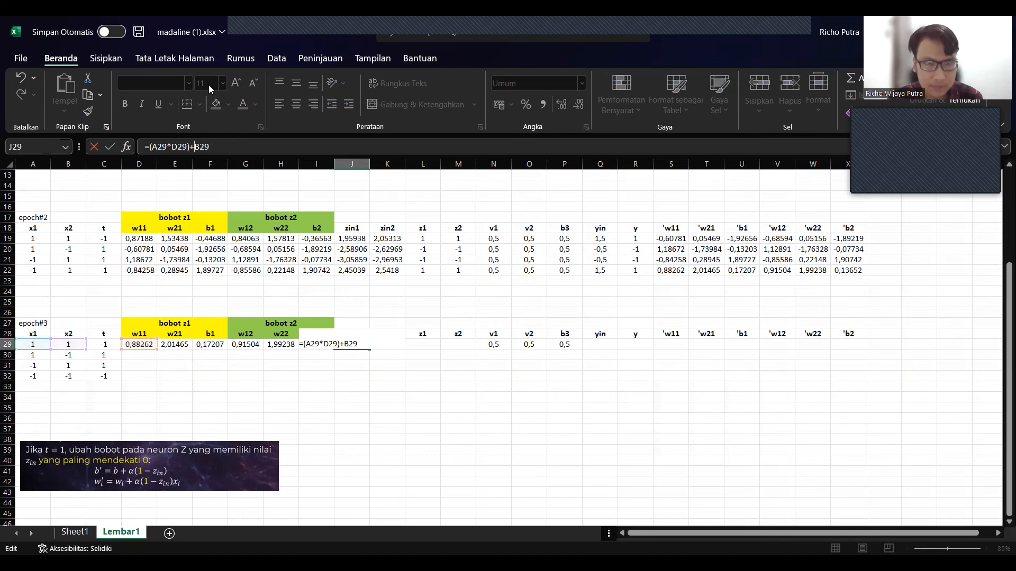
type("(A29")
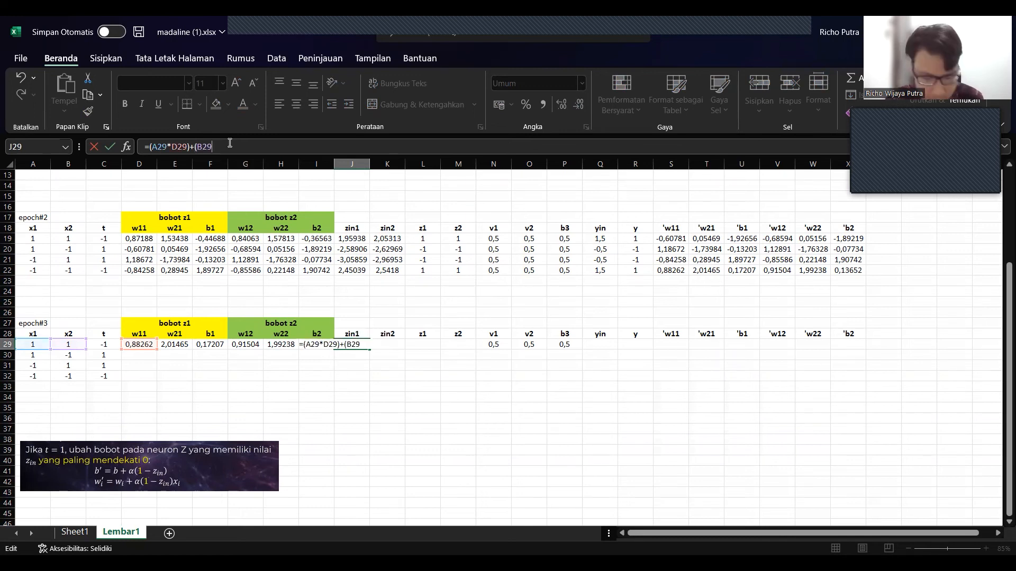
type("*")
left_click(173, 346)
type(")")
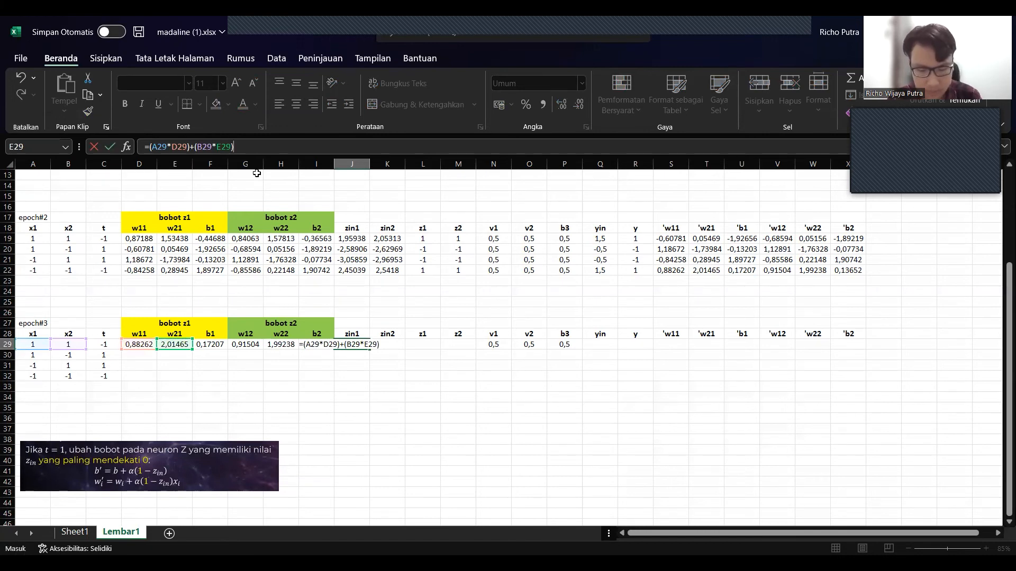
type("+")
left_click(212, 345)
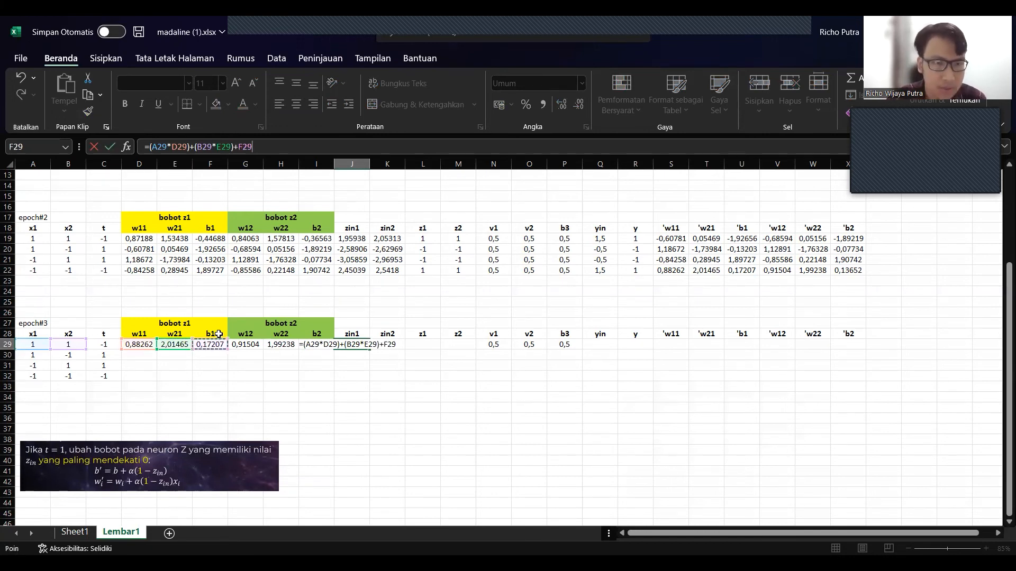
key("Return")
left_click(360, 346)
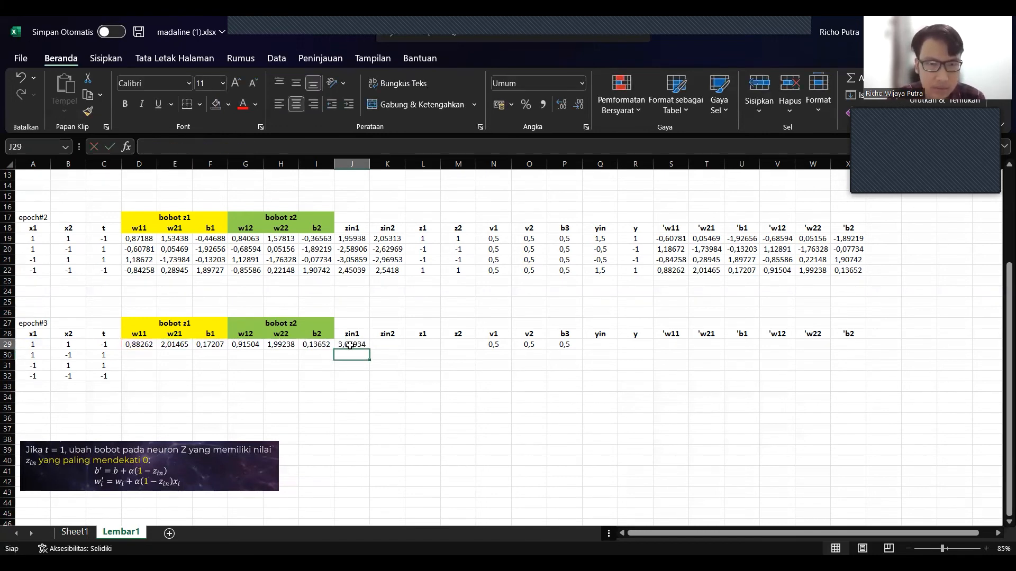
Fill the zin1 formula from J29 into K29 and check its cell references.
left_click_drag(369, 351, 389, 365)
left_click(378, 344)
left_click(148, 145)
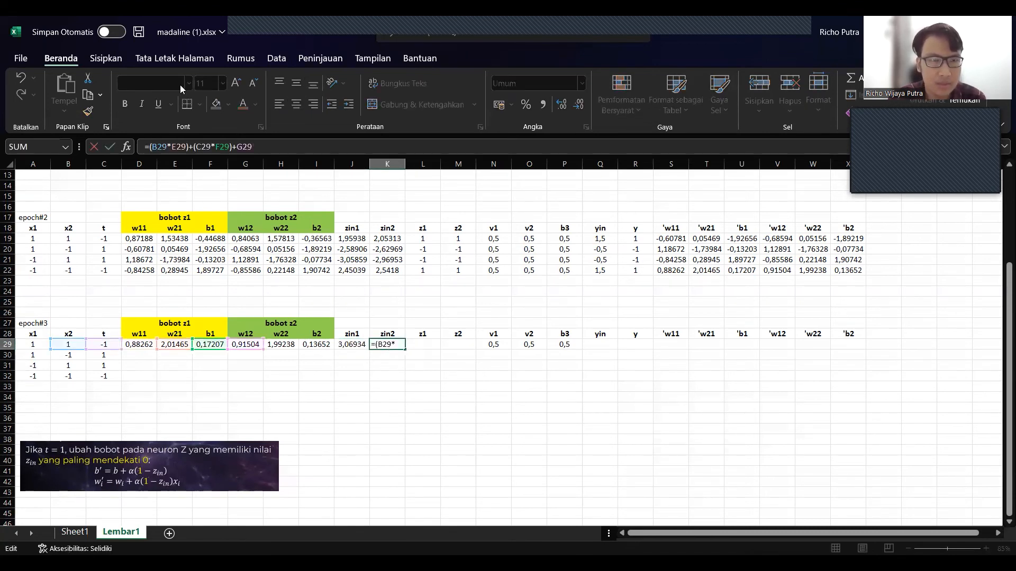
left_click(390, 378)
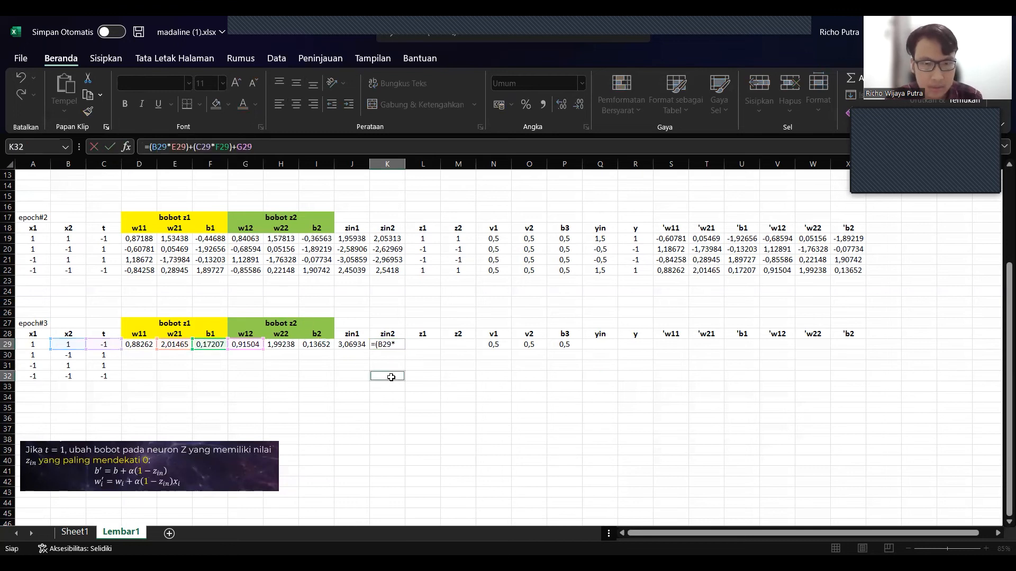
Lock the x1 and x2 columns in the J29 zin1 formula, making it =($A29*D29)+($B29*E29)+F29.
left_click(382, 345)
left_click(352, 344)
left_click(149, 146)
type("$")
left_click(203, 147)
type("$B29*E29)+F29")
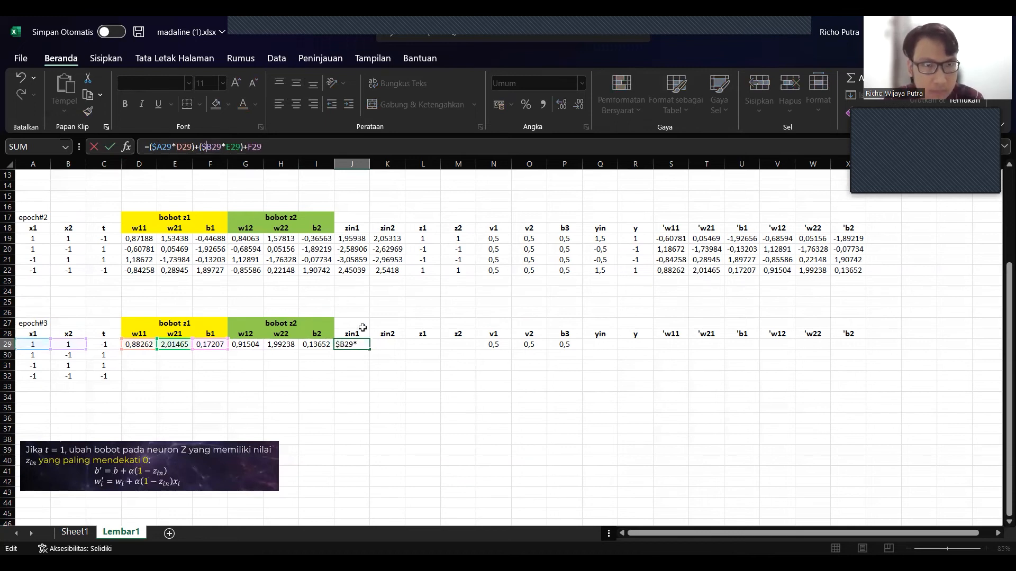
key("Return")
Fill the column-locked zin1 formula from J29 into the zin2 cell K29.
left_click(353, 344)
left_click_drag(370, 350, 395, 346)
left_click(391, 345)
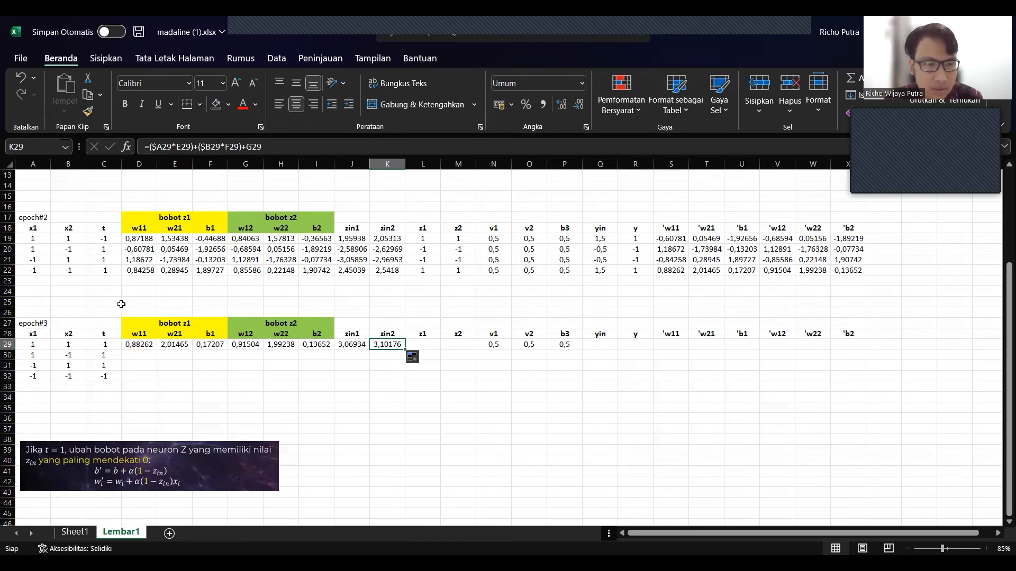
Point the zin2 formula in K29 to the z2 weights and bias, making it =($A29*G29)+($B29*H29)+I29.
left_click(172, 147)
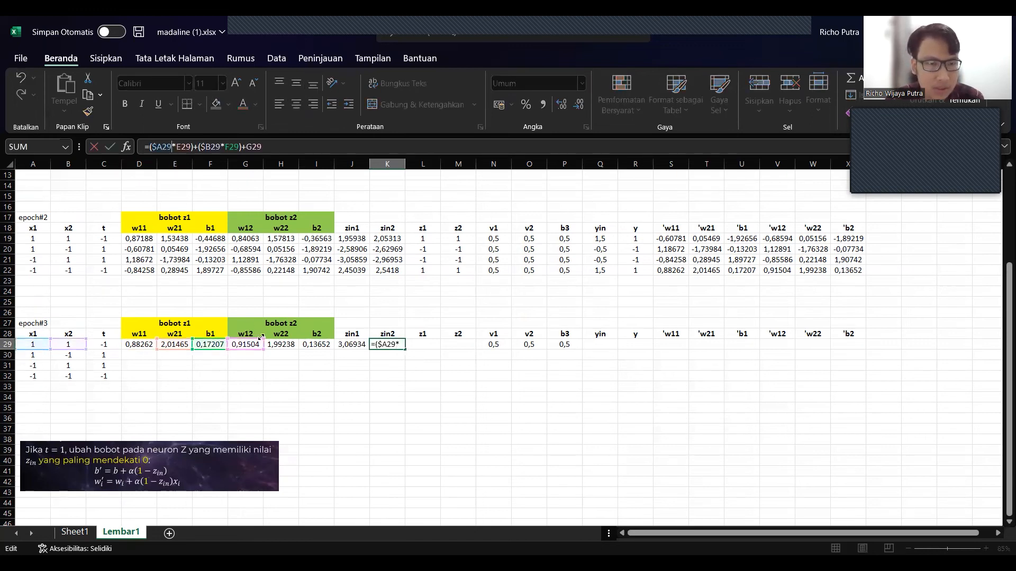
left_click(182, 147)
key("BackSpace")
type("G")
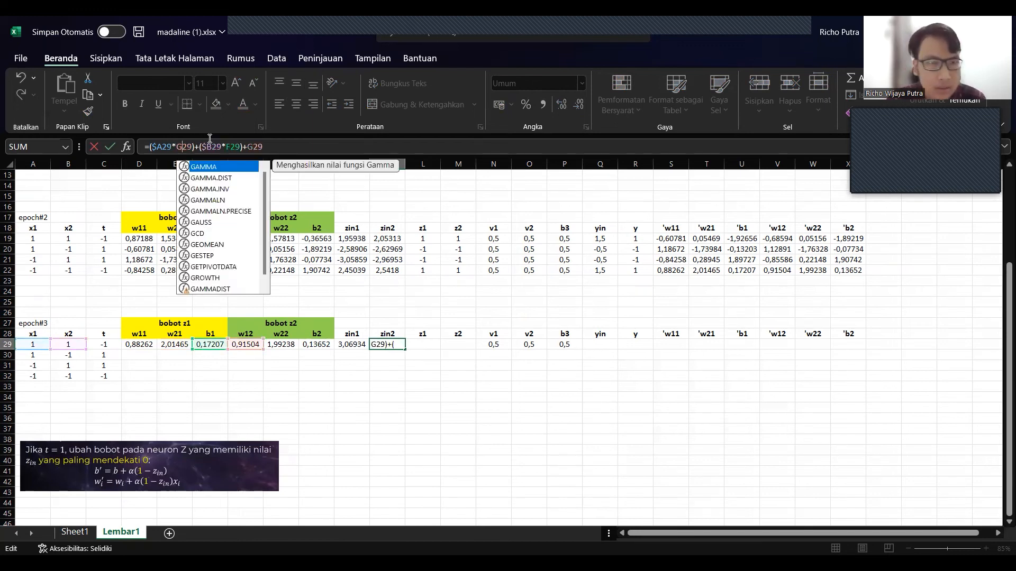
left_click(208, 146)
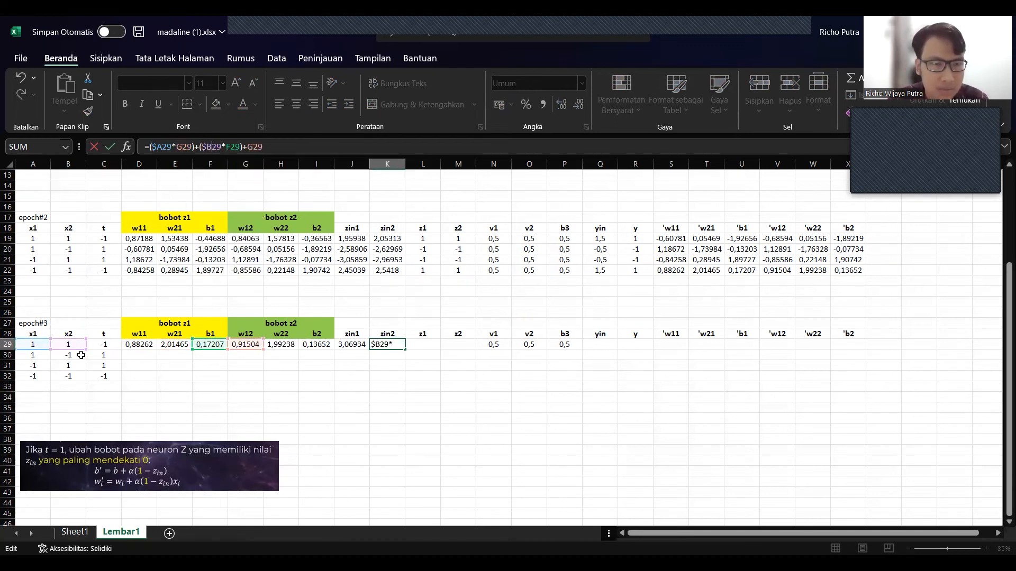
left_click(229, 146)
key("Delete")
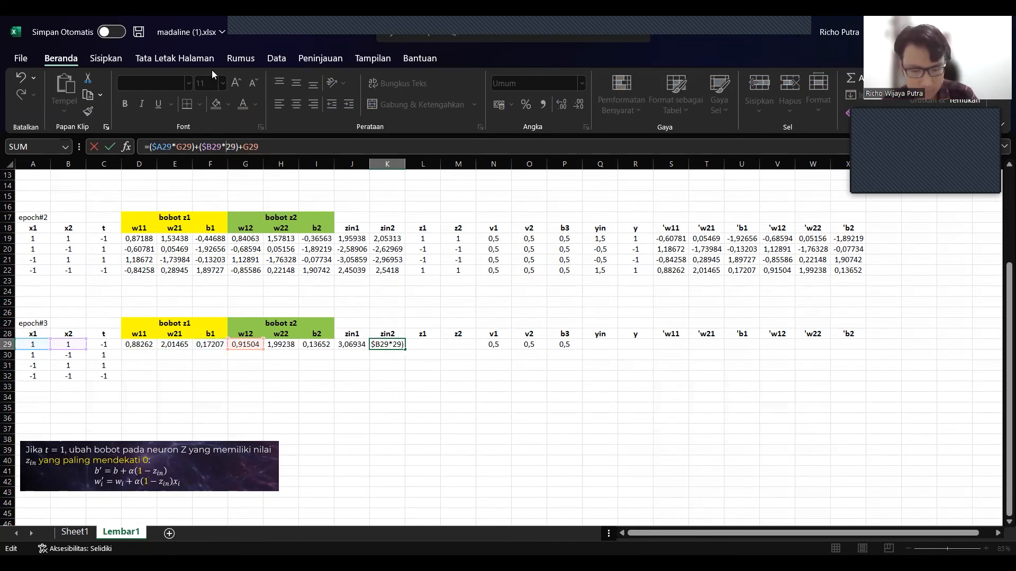
type("H")
left_click(255, 148)
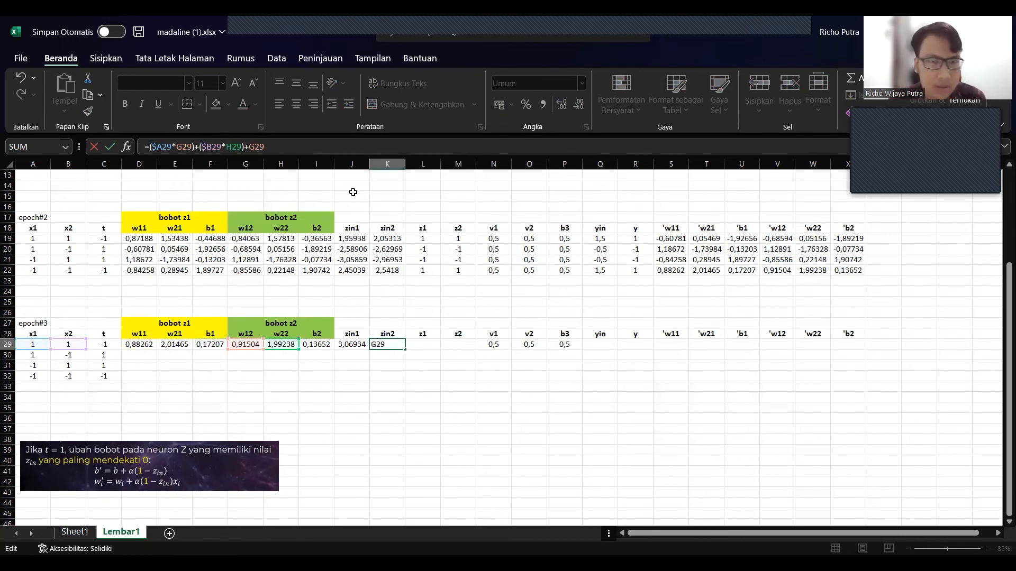
key("BackSpace")
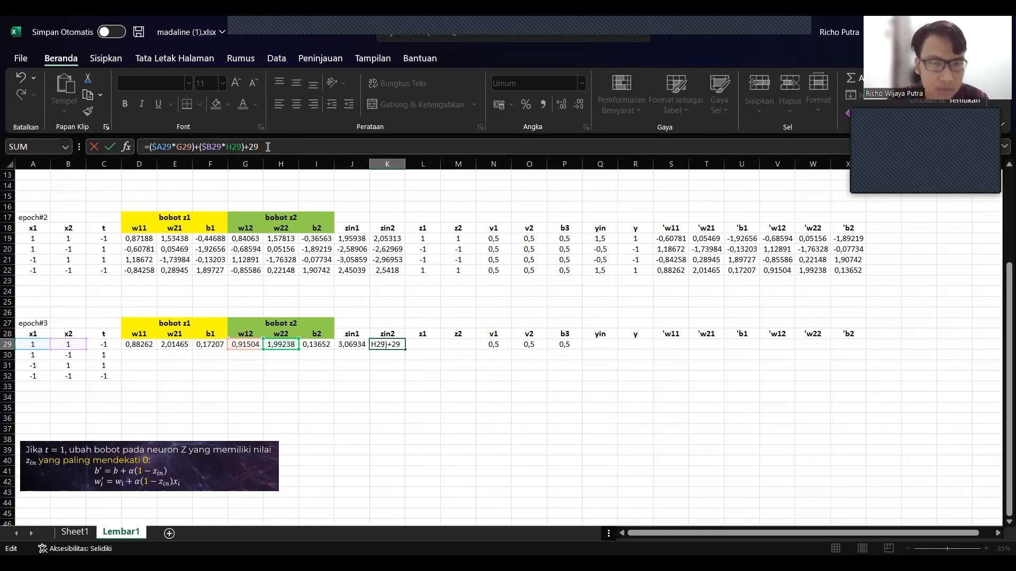
type("I")
key("Return")
left_click(391, 347)
Copy the z1 activation formula from L19 to L29, fill it into z2 cell M29, and check the references.
left_click(415, 352)
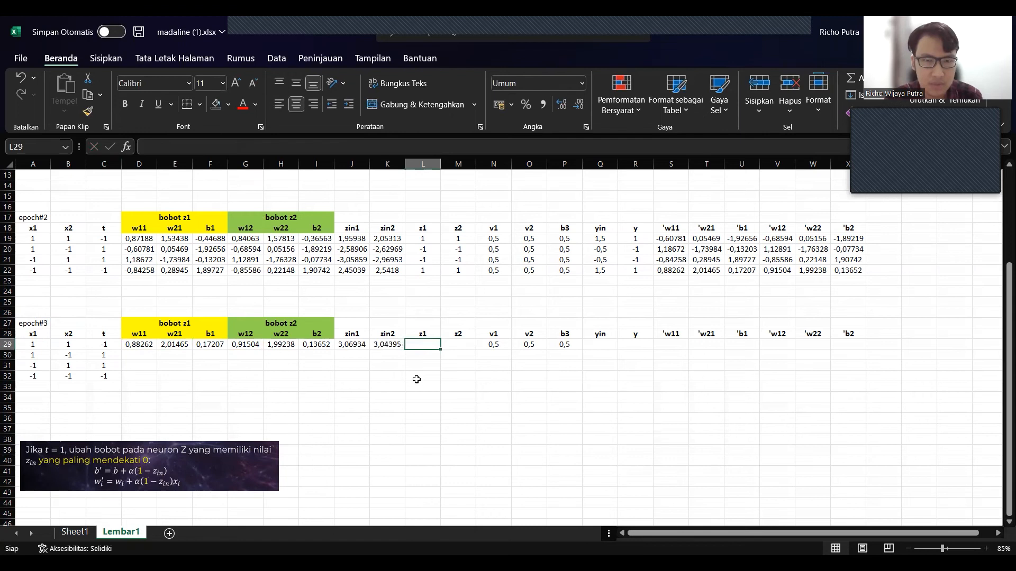
left_click(424, 239)
key("ctrl+c")
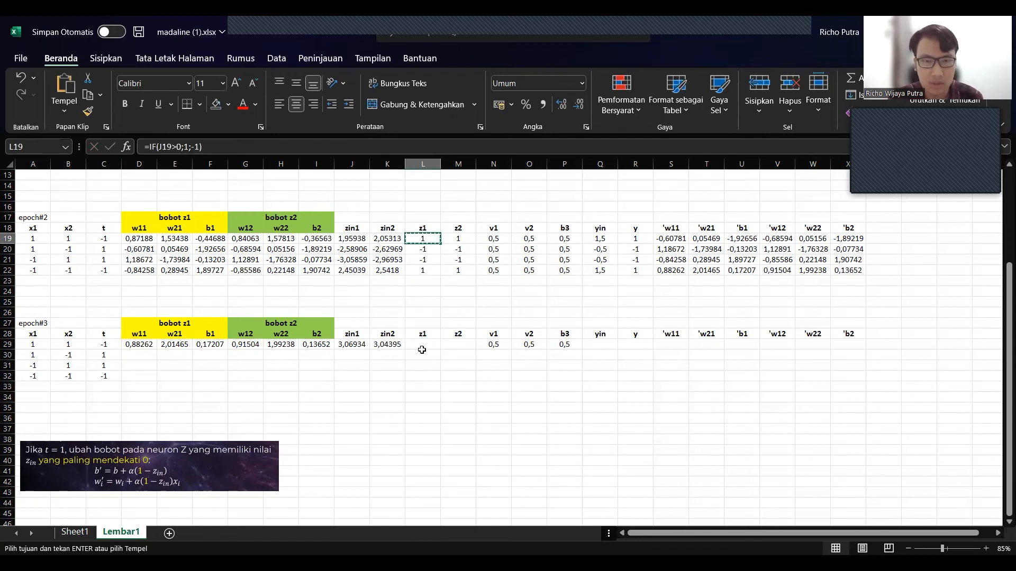
left_click(423, 345)
key("ctrl+v")
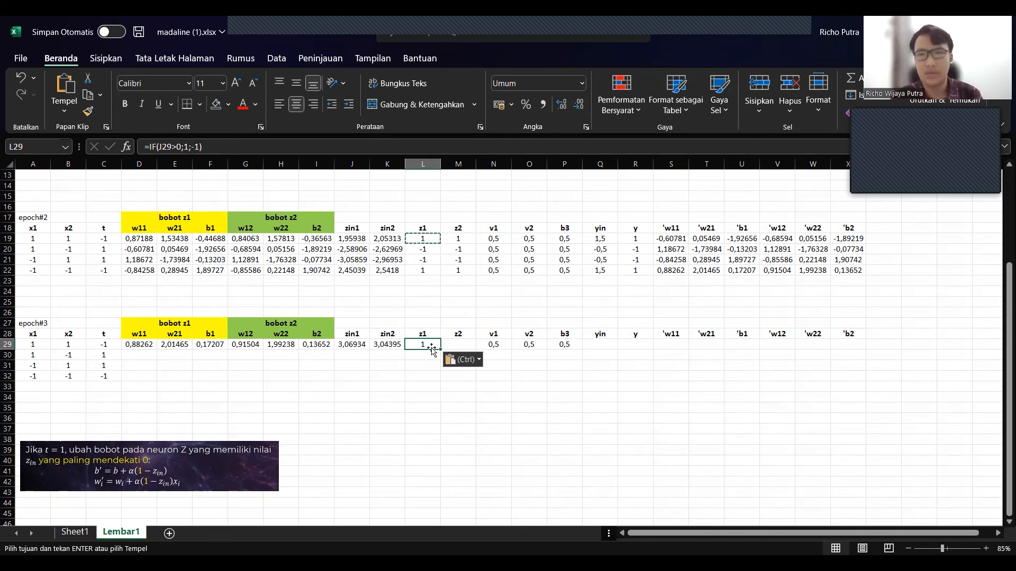
left_click_drag(441, 350, 473, 350)
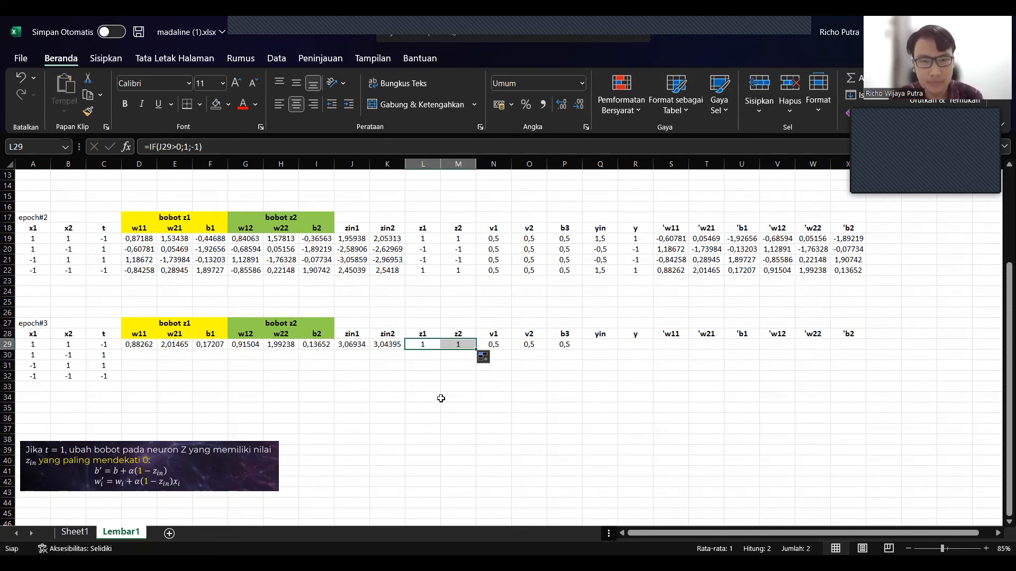
left_click(534, 355)
left_click(437, 344)
left_click(462, 346)
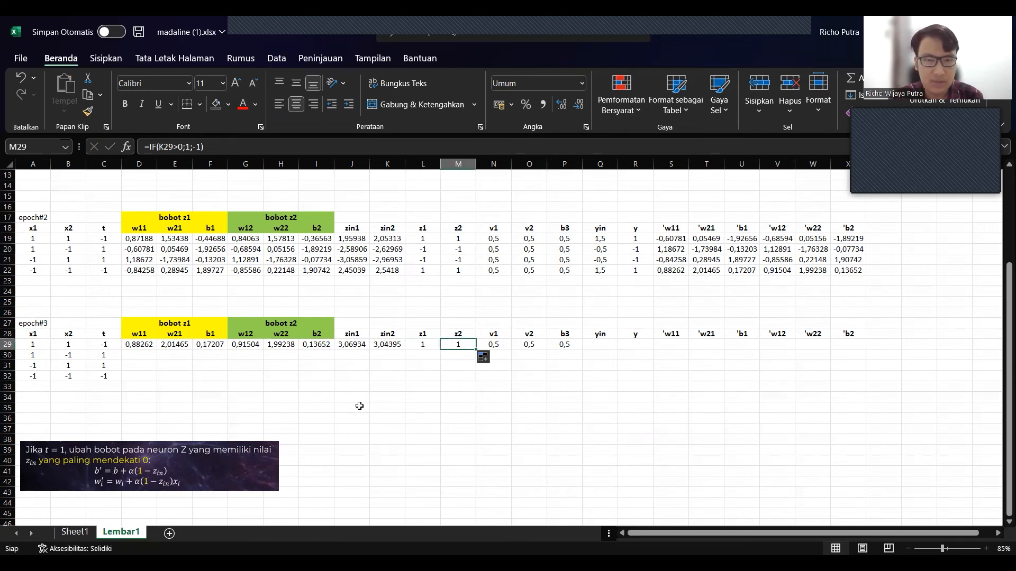
Enter the yin formula =(L29*N29)+(M29*O29)+P29 in Q29.
left_click(613, 346)
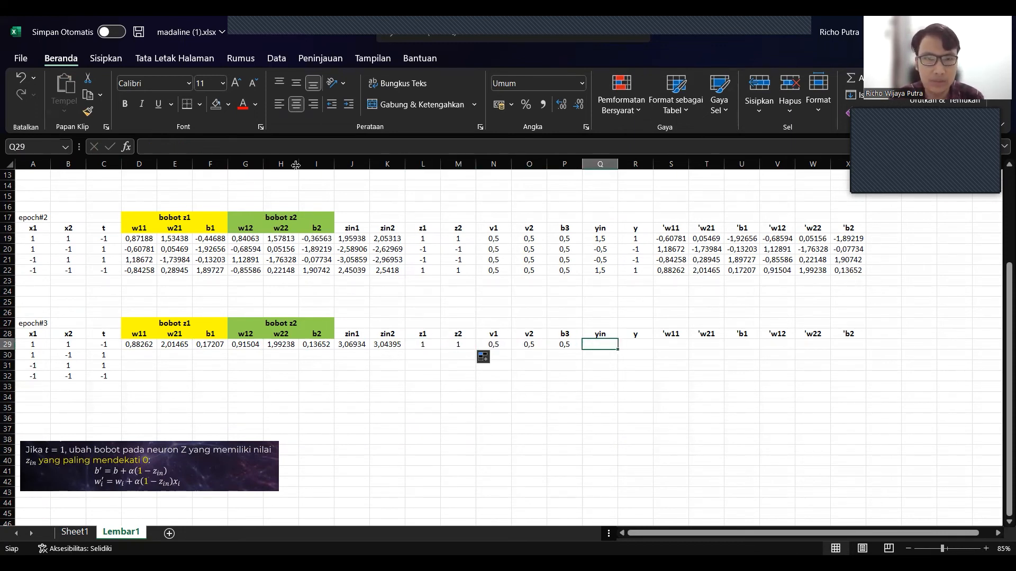
type("=()")
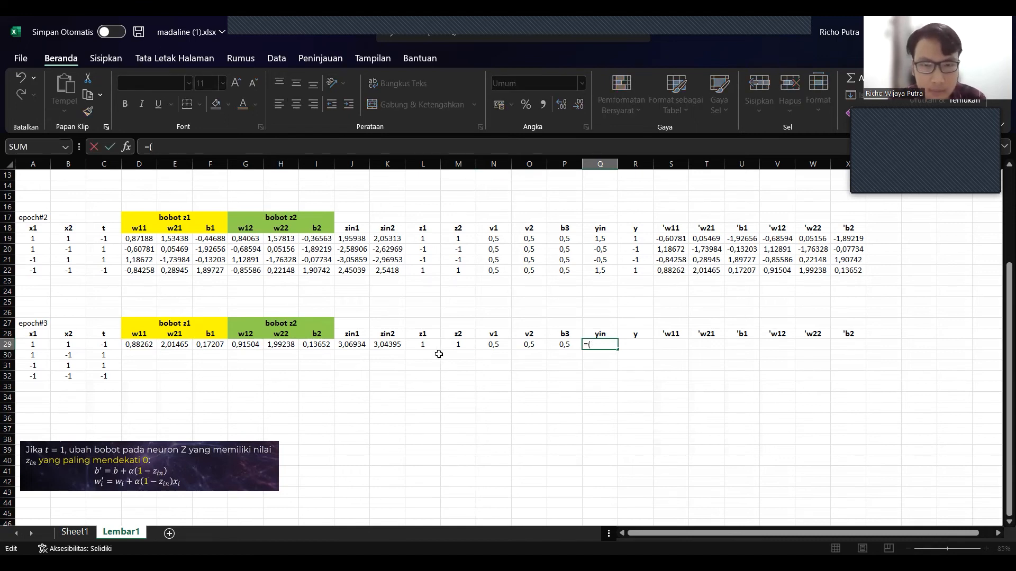
left_click(424, 344)
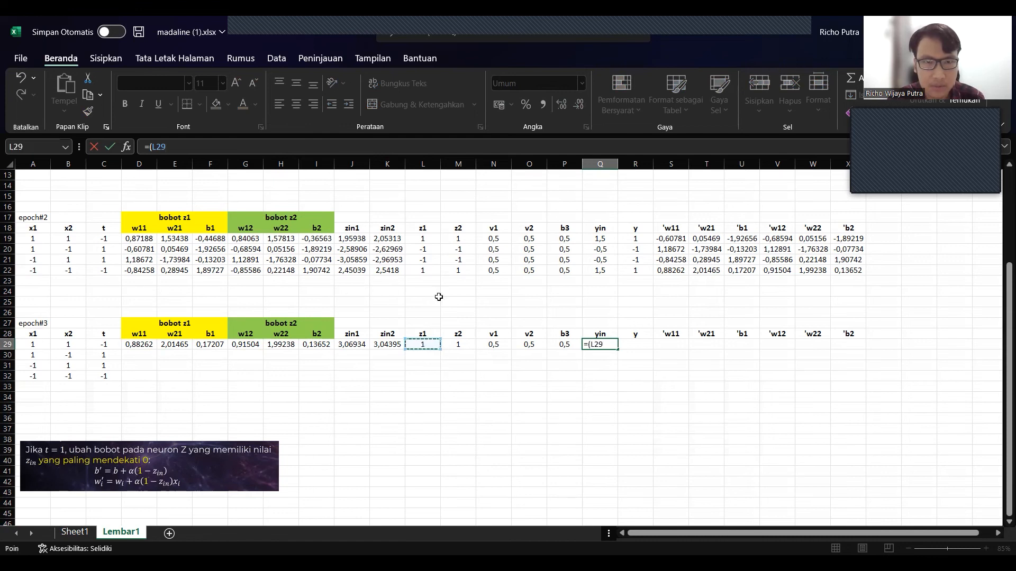
type("*")
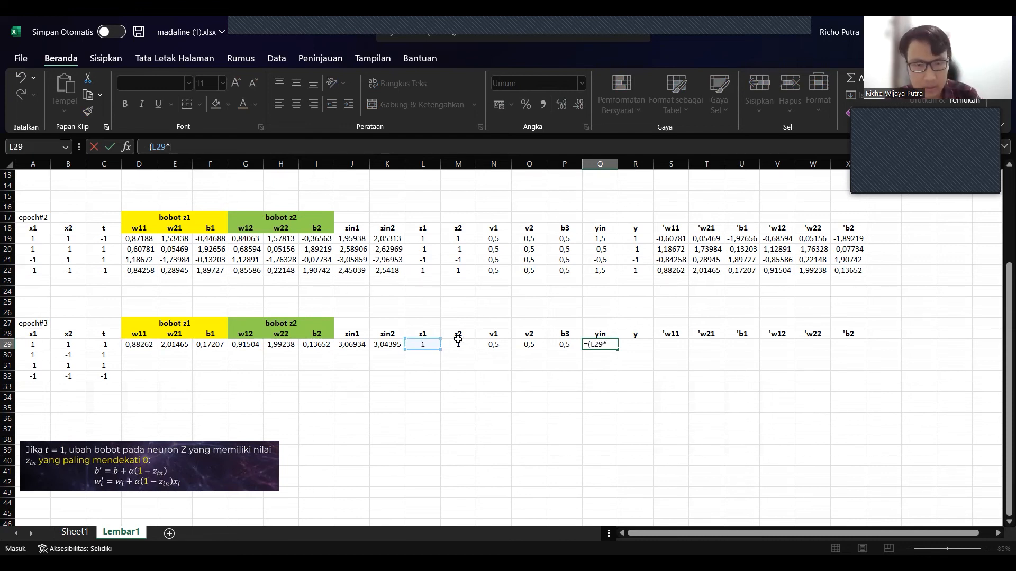
left_click(493, 345)
type(")+")
left_click(456, 345)
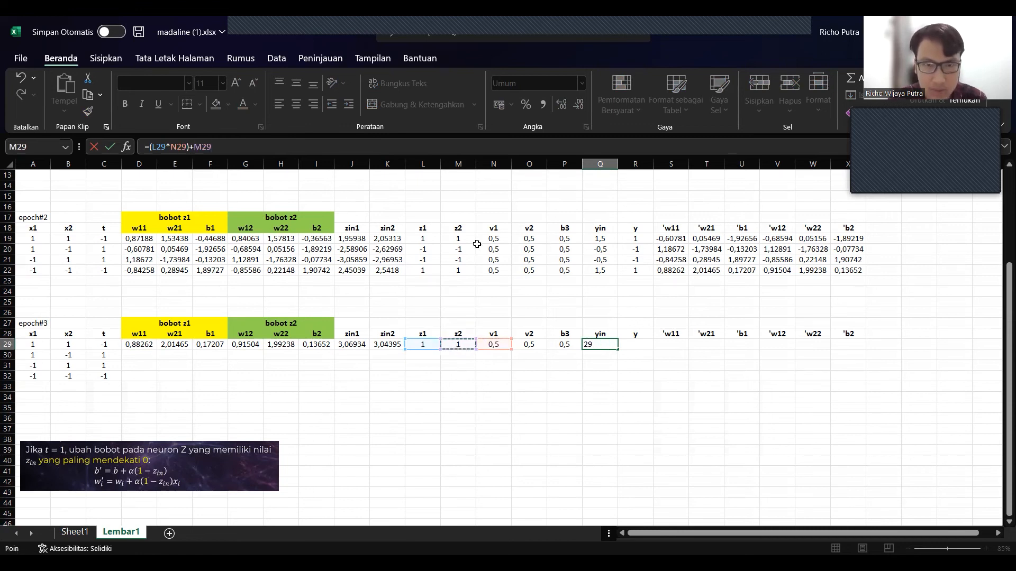
left_click(194, 146)
type("(")
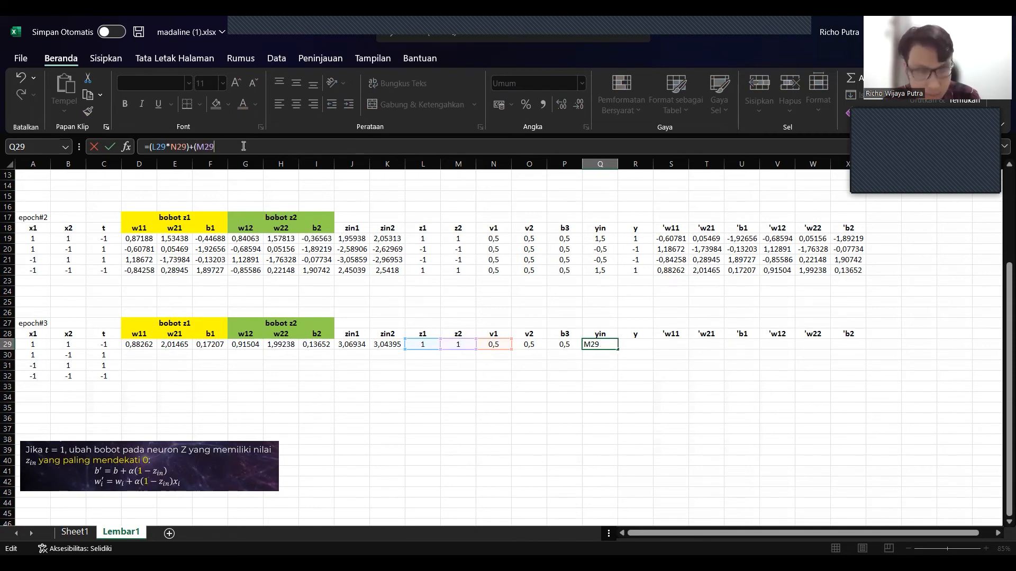
left_click(529, 344)
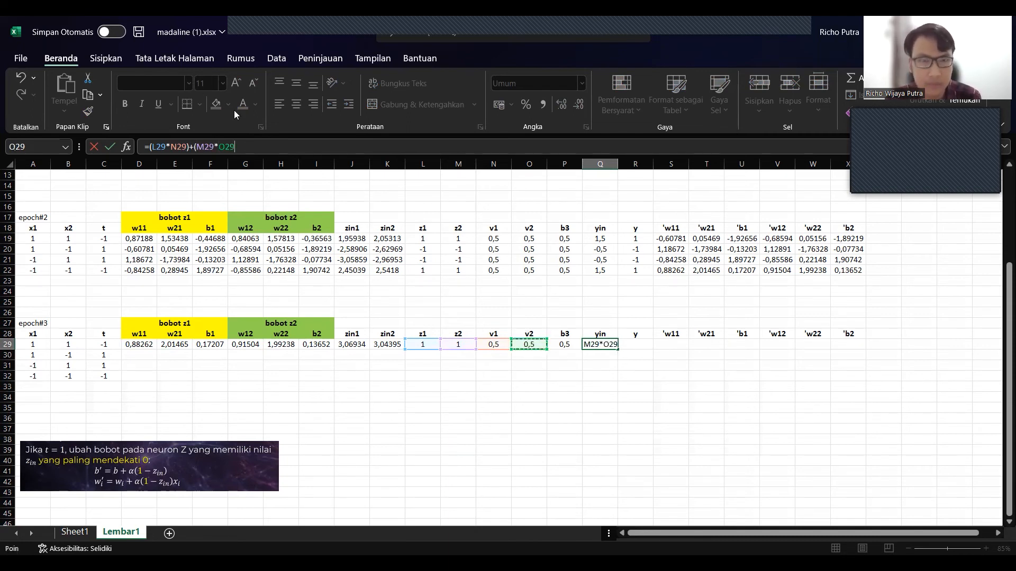
type(")")
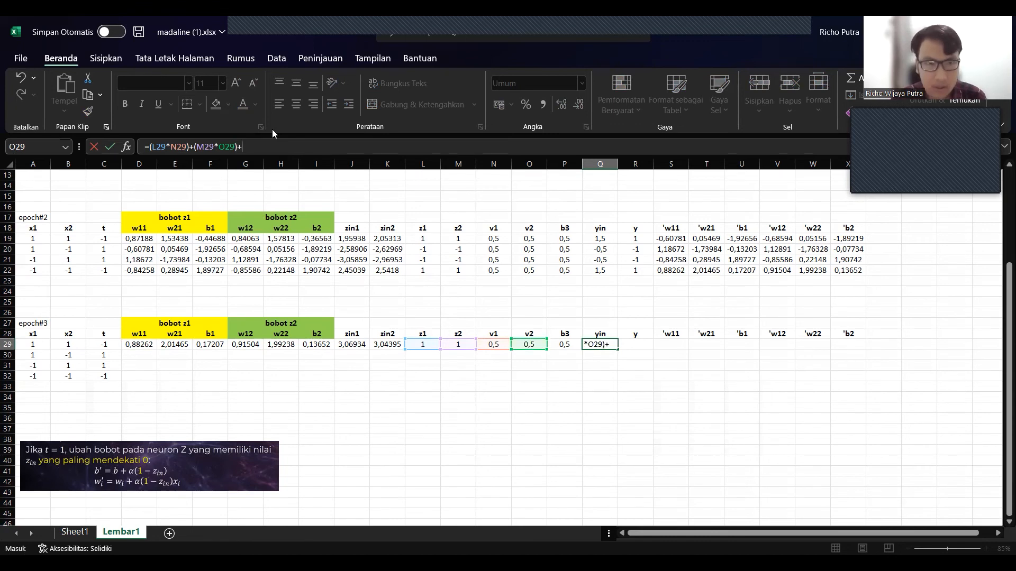
type("+")
left_click(565, 345)
key("Return")
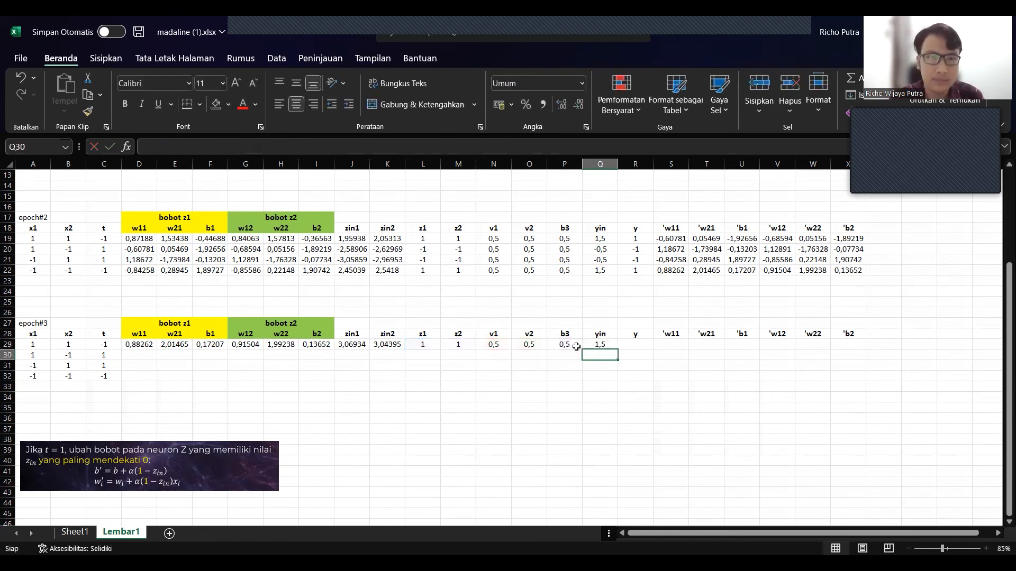
left_click(586, 345)
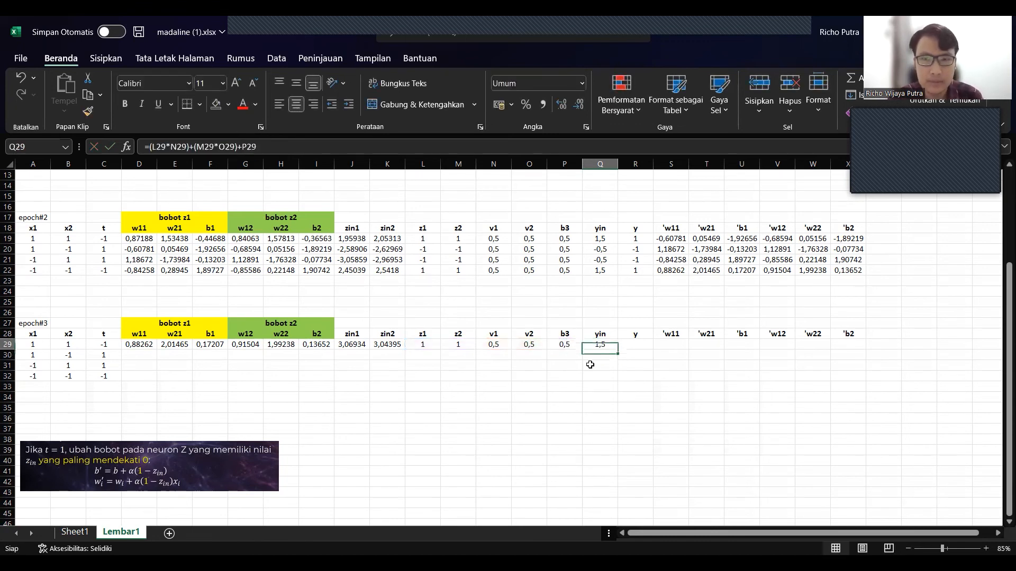
Copy the y activation formula from R19 to R29 and check that it references Q29.
left_click(631, 344)
left_click(635, 239)
key("ctrl+c")
left_click(634, 345)
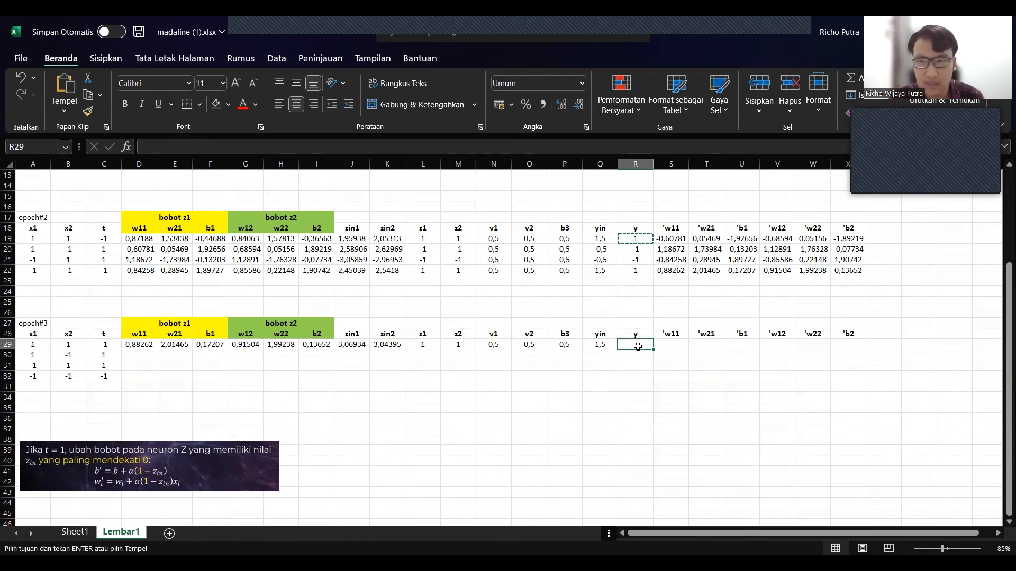
key("ctrl+v")
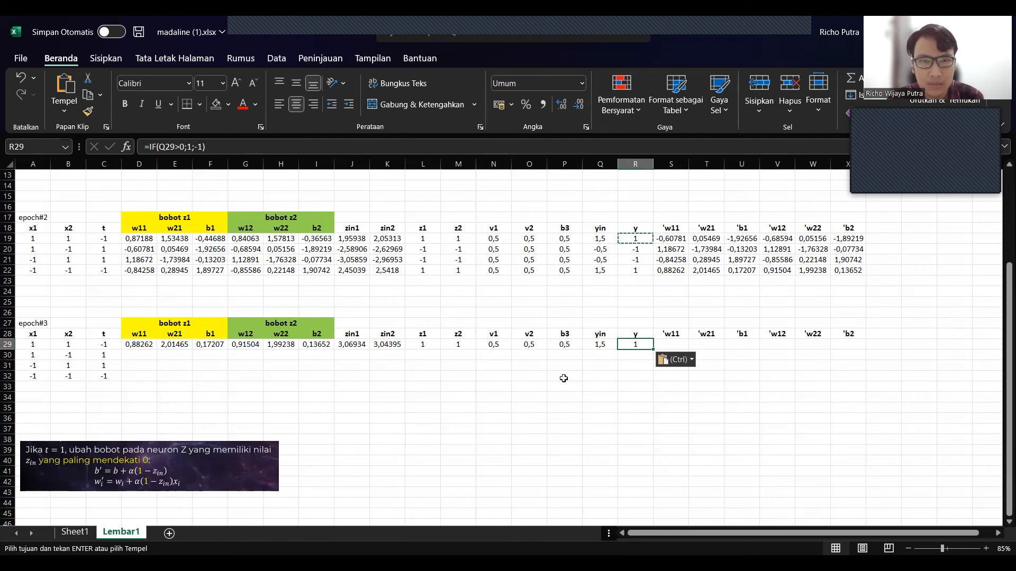
left_click(608, 347)
left_click(643, 351)
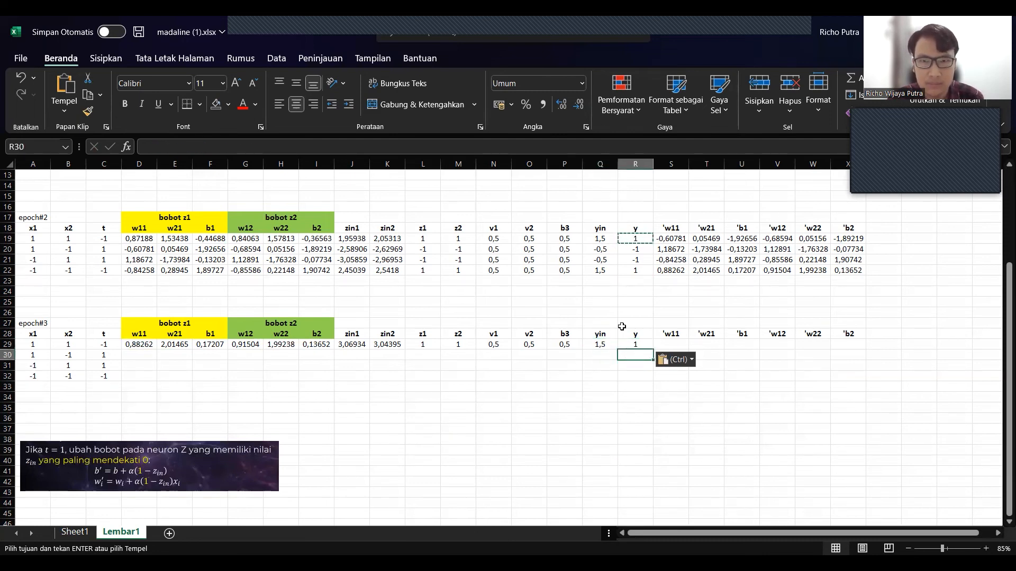
left_click(631, 341)
key("F2")
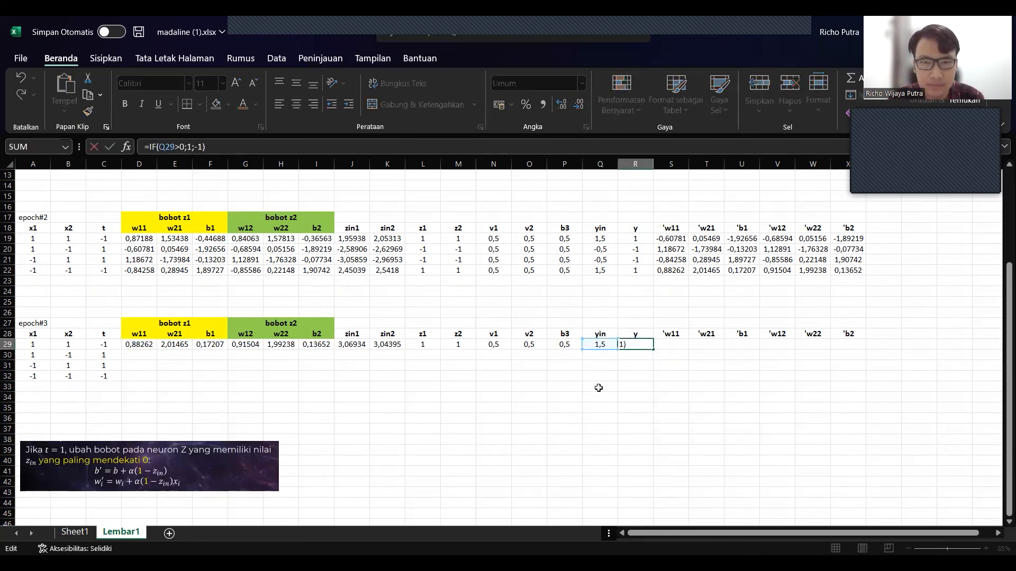
key("Return")
Start the 'w11 update formula in S29 with =D29+$D$1, making the learning rate reference absolute.
left_click(669, 344)
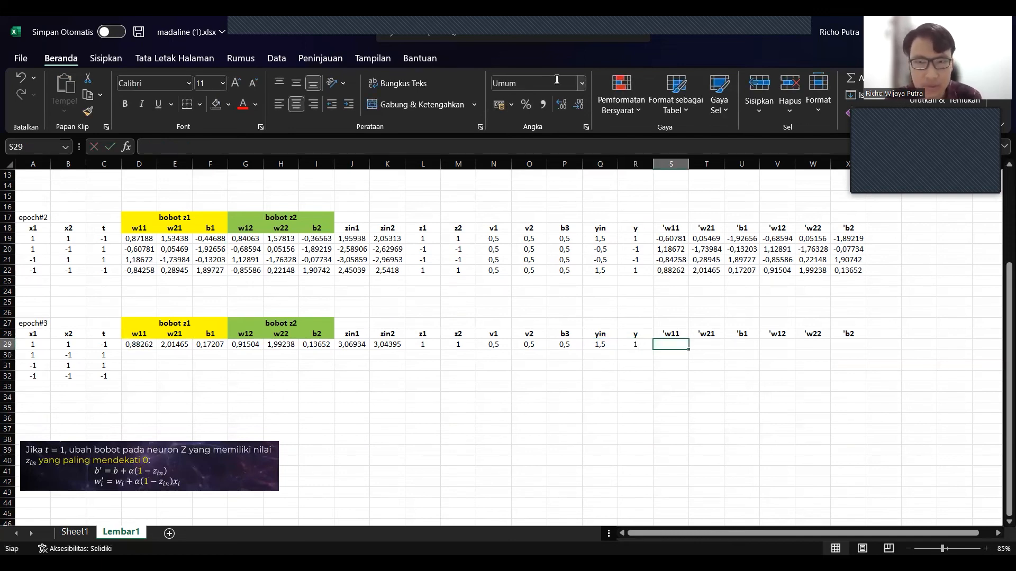
type("=")
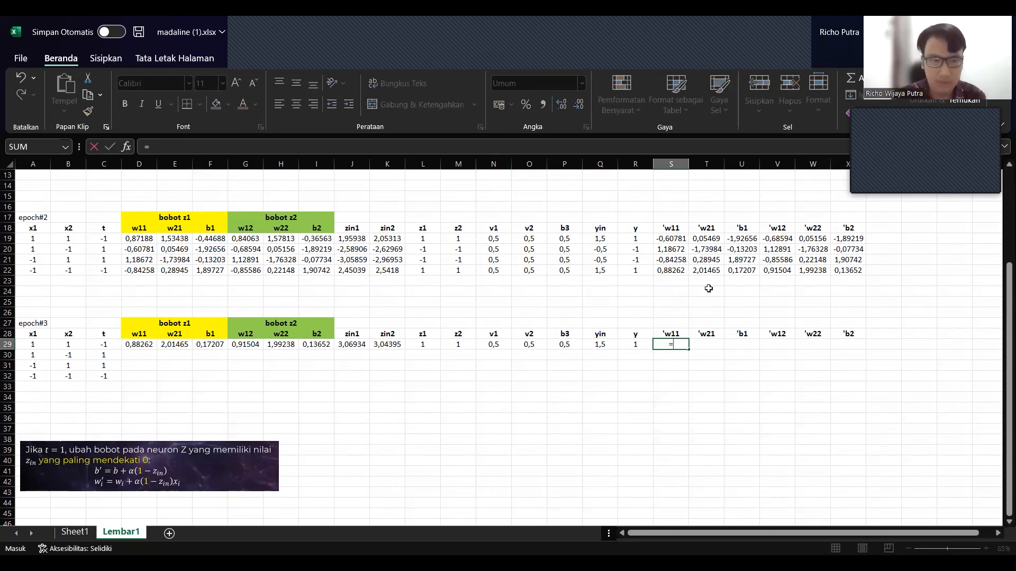
type("(")
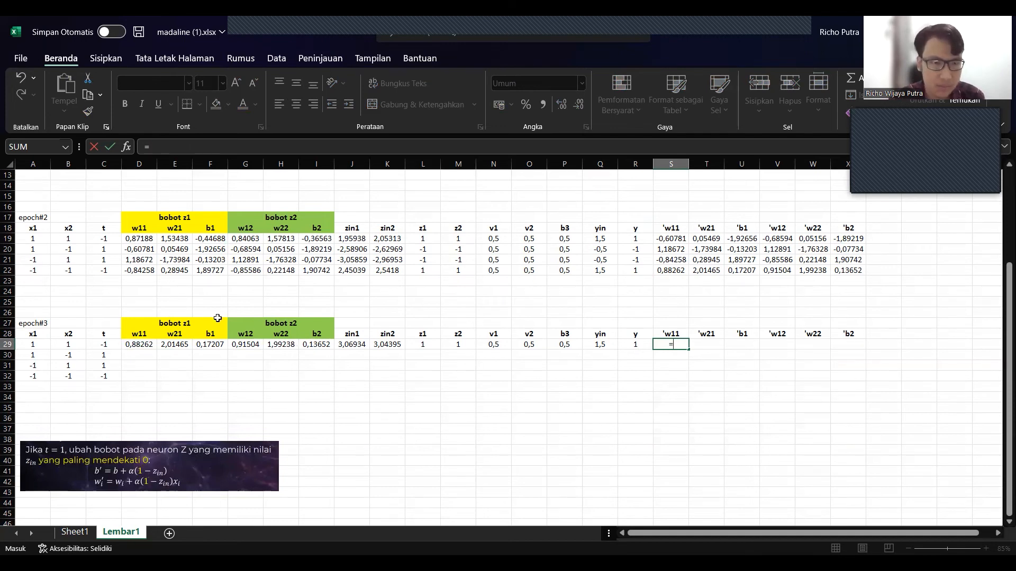
left_click(141, 343)
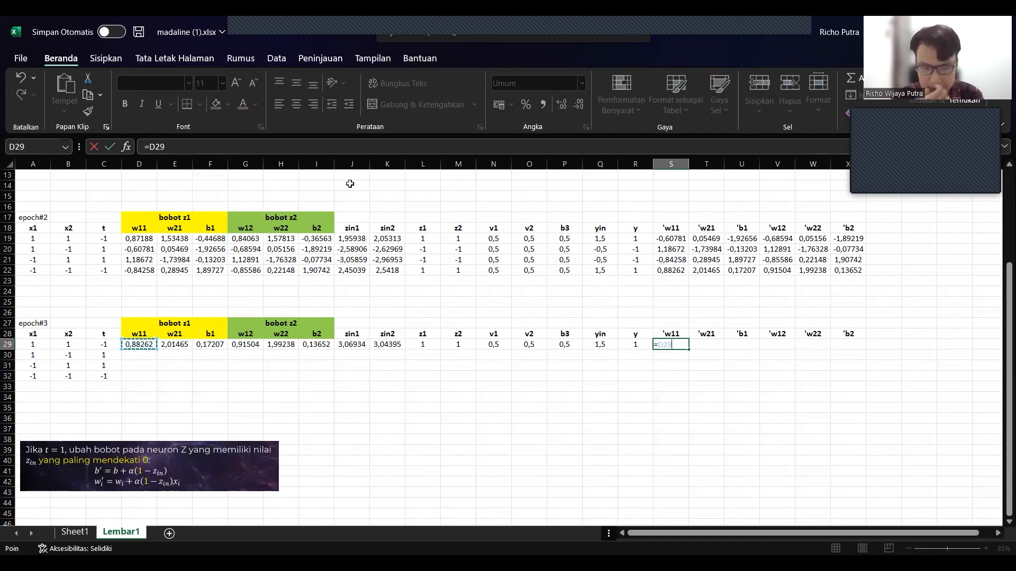
type("+")
scroll(273, 242, "up", 4)
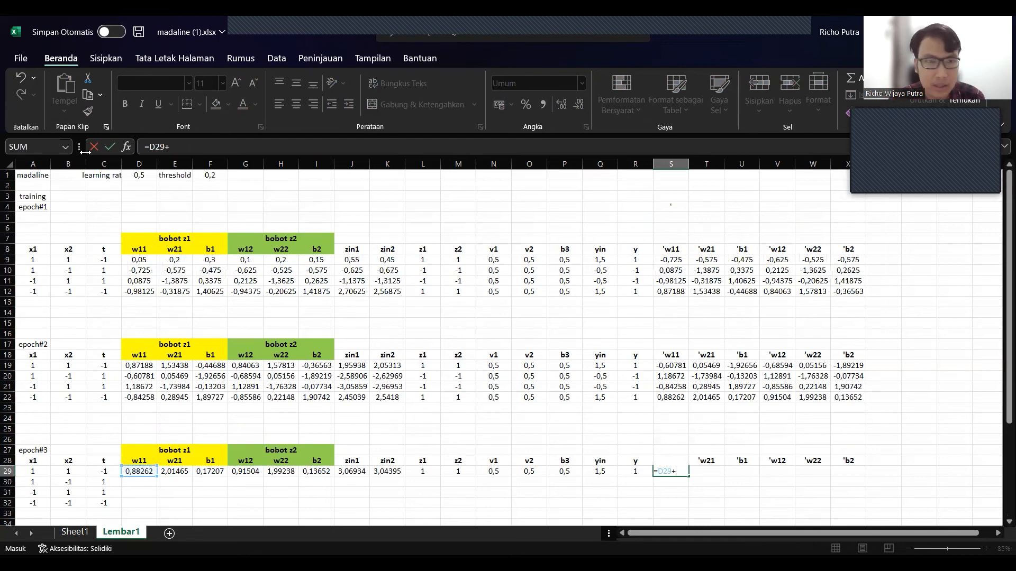
left_click(145, 178)
scroll(358, 293, "down", 1)
scroll(359, 293, "down", 4)
left_click(242, 152)
key("Left")
type("$")
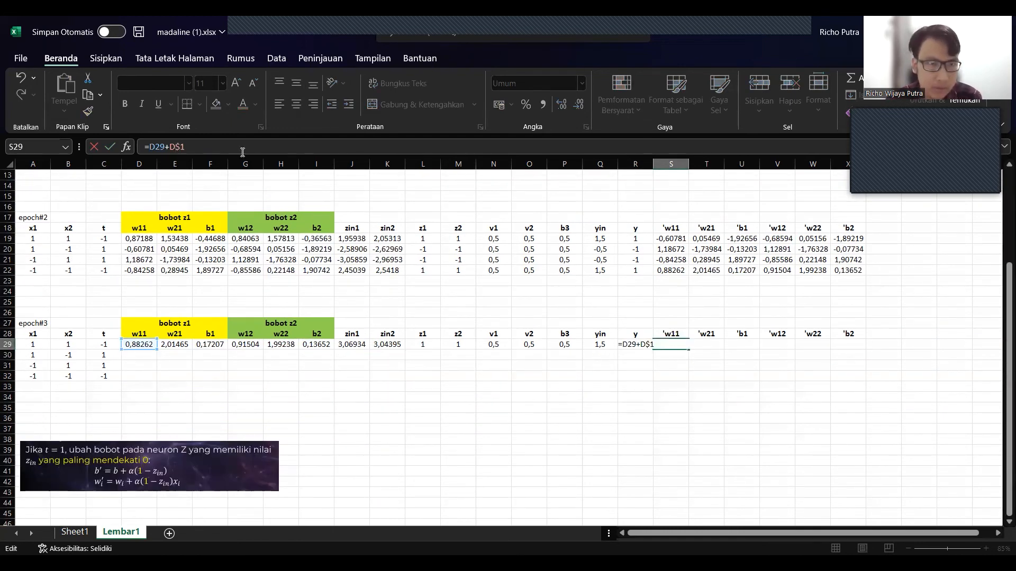
key("Left")
type("$")
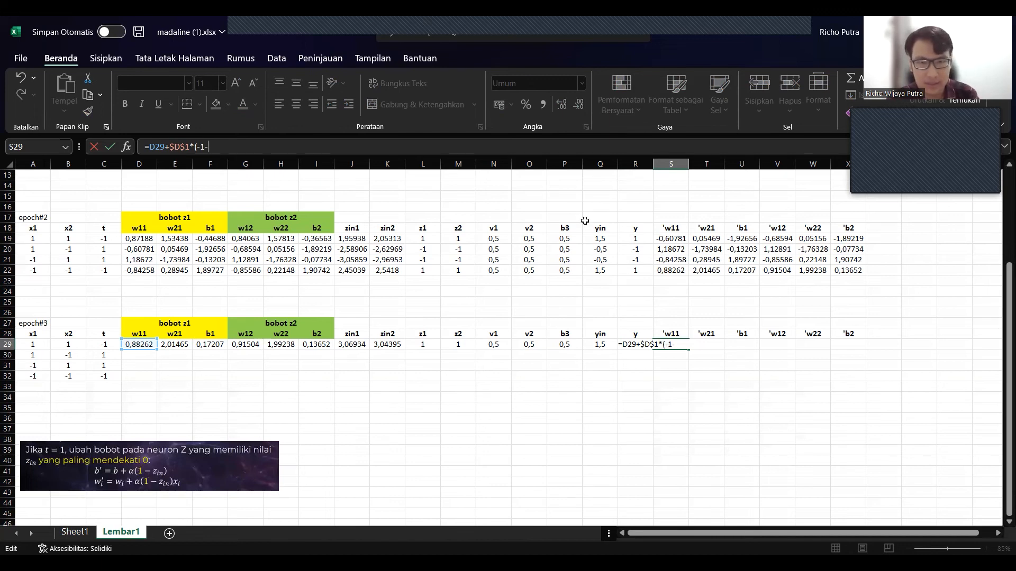
Complete the 'w11 formula in S29 with the zin1 and x1 terms, making it =D29+$D$1*(-1-J29)*A29.
left_click(356, 344)
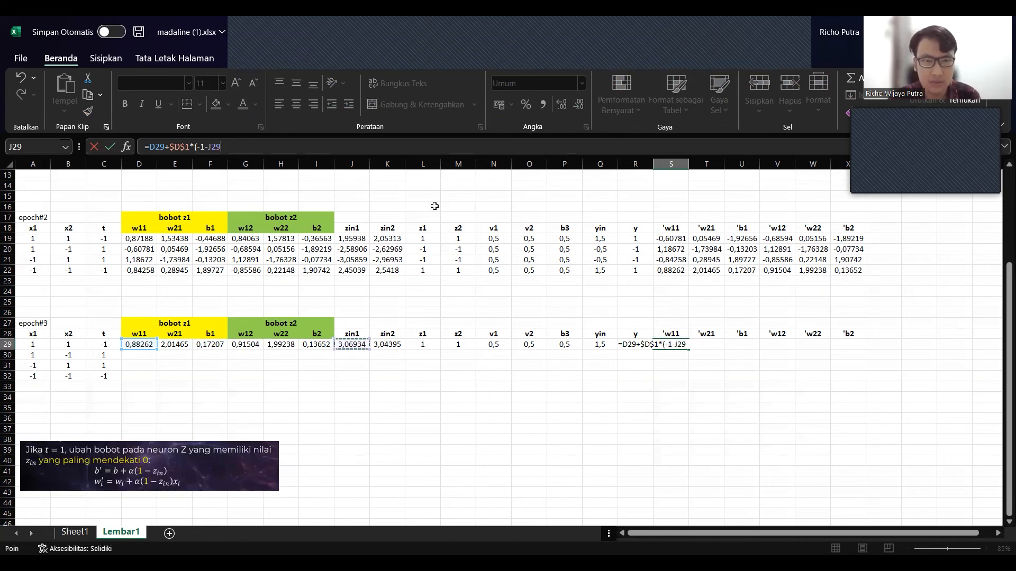
type("(")
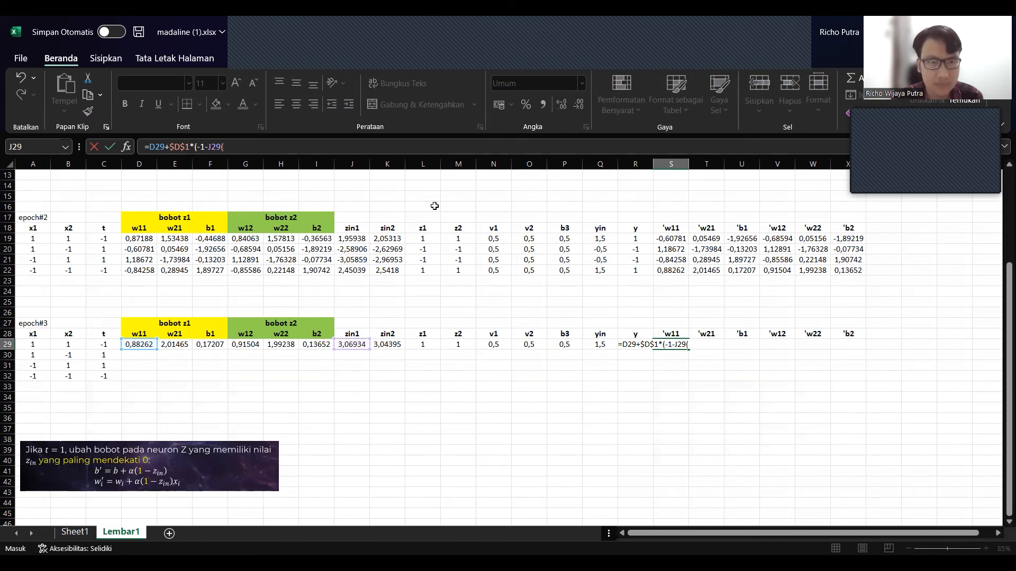
key("BackSpace")
type(")")
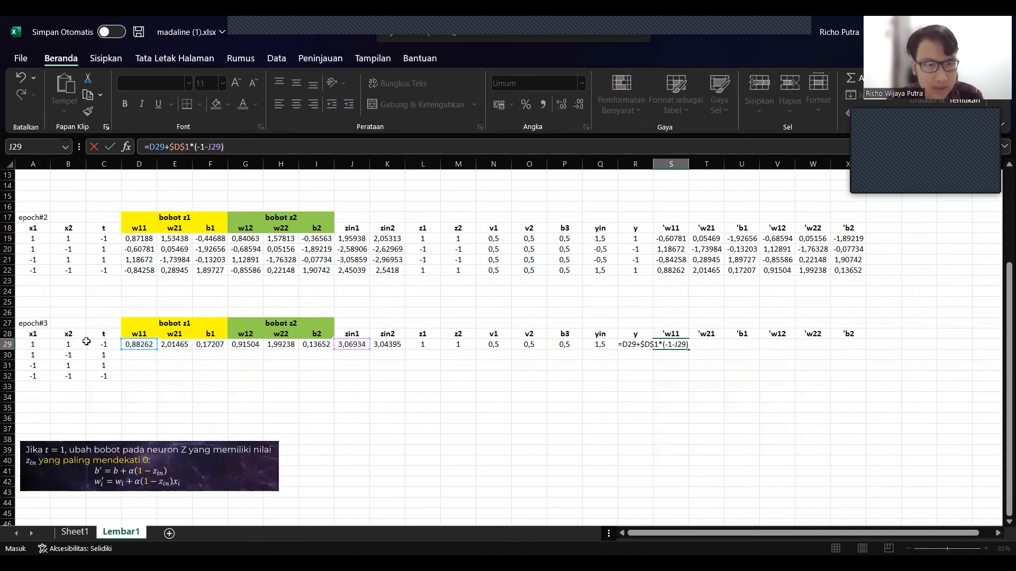
left_click(47, 343)
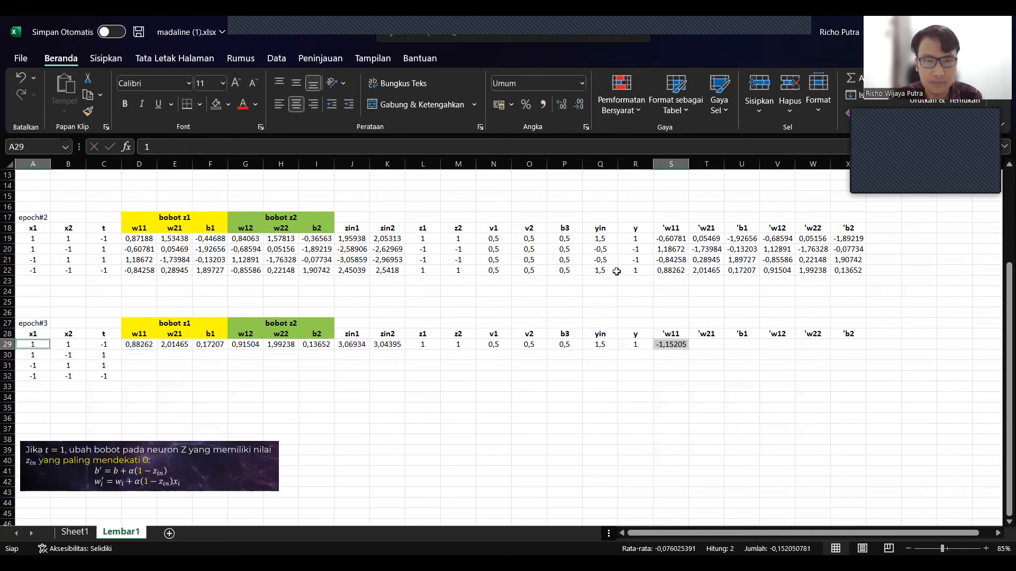
key("Return")
left_click(677, 348)
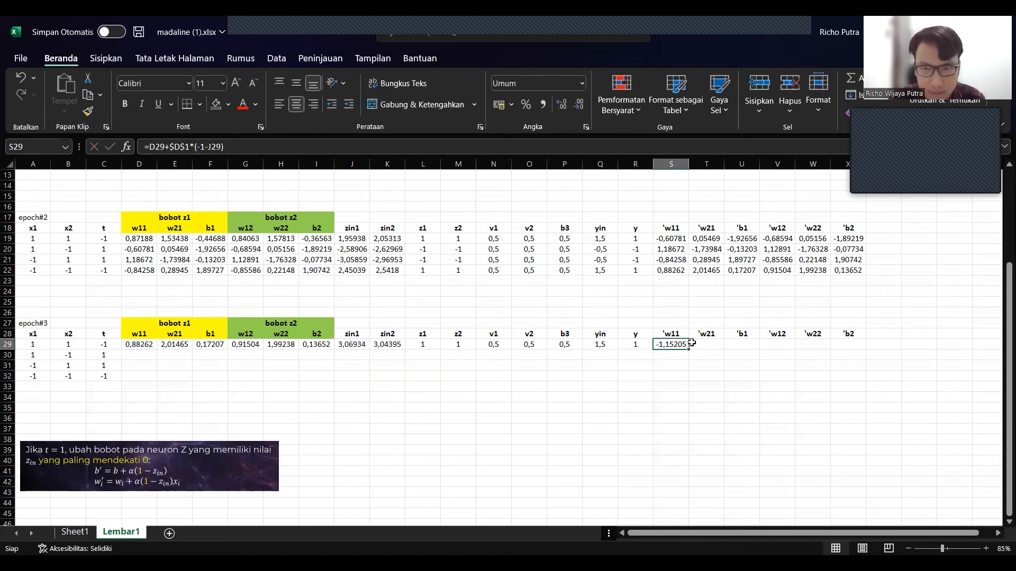
left_click(241, 147)
type("*")
left_click(37, 345)
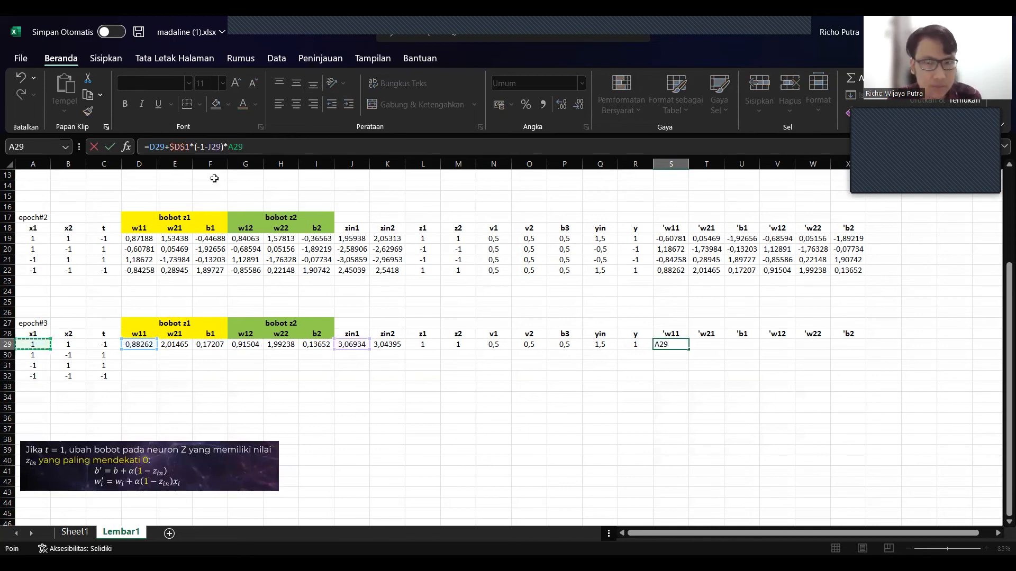
key("Return")
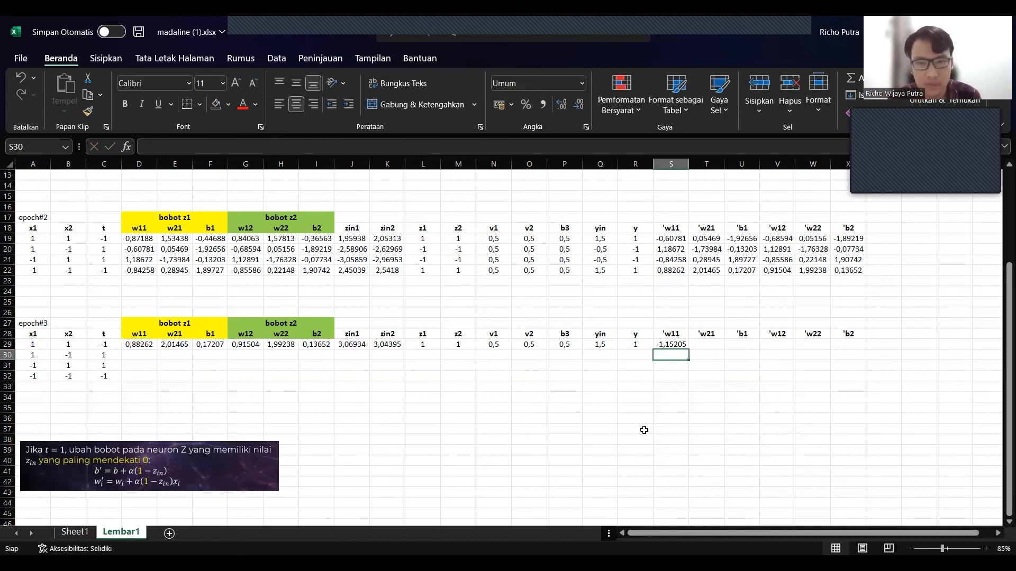
Lock the zin1 column in the S29 formula, making it =D29+$D$1*(-1-$J29)*A29.
left_click(671, 344)
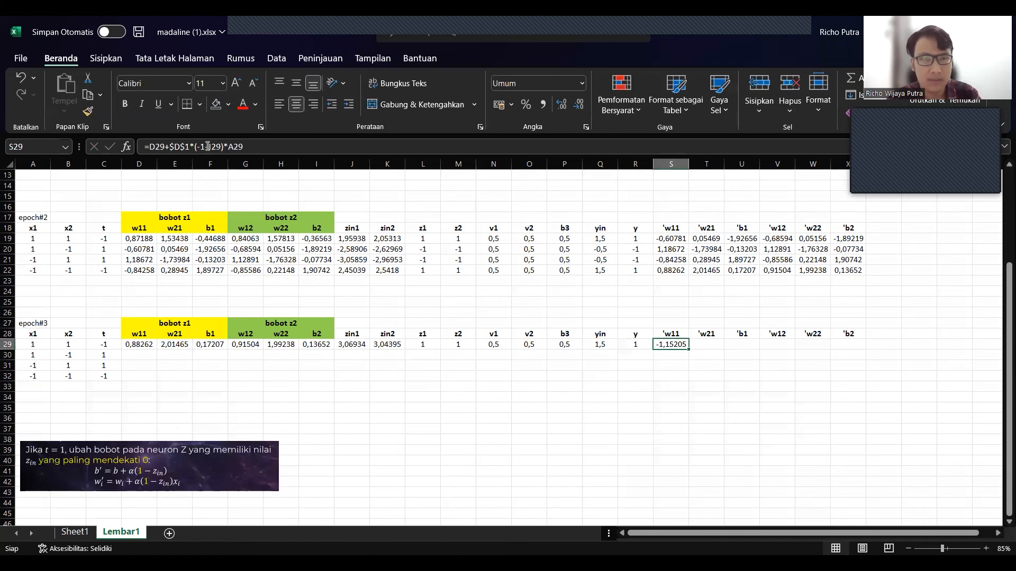
left_click(208, 146)
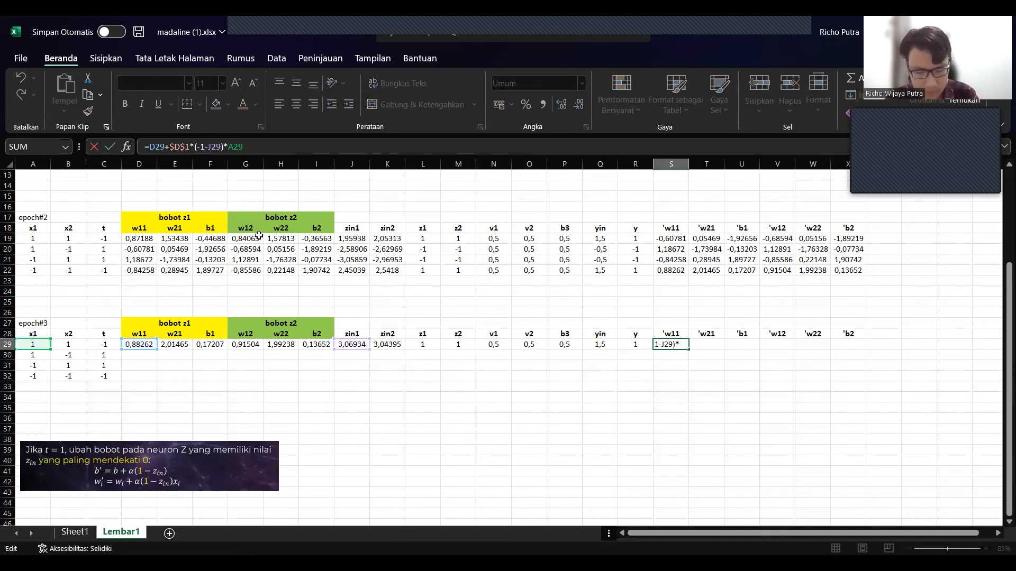
type("$")
key("Return")
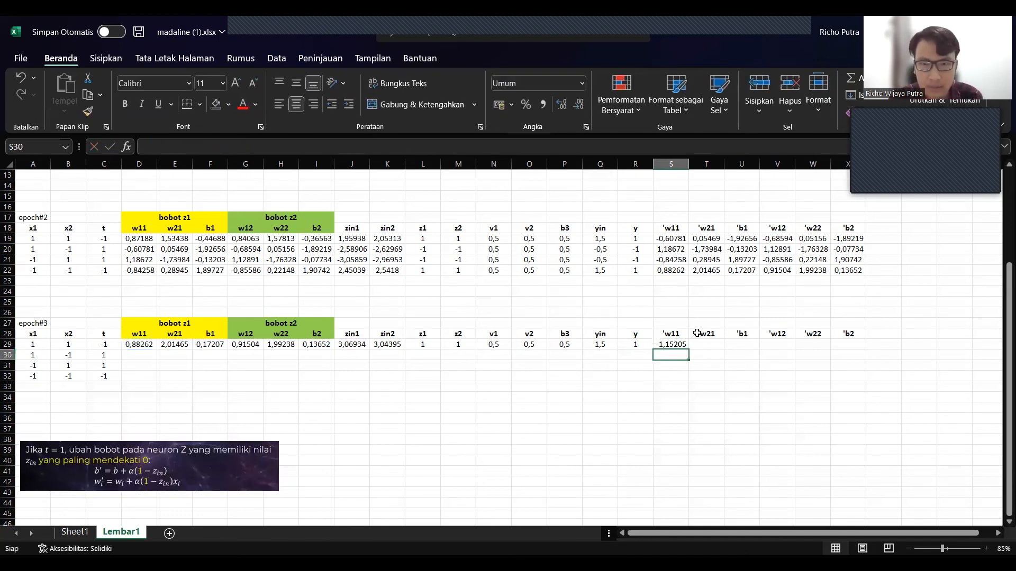
Fill the 'w11 formula from S29 into 'w21 cell T29 and check its references.
left_click(682, 347)
left_click_drag(688, 351, 730, 356)
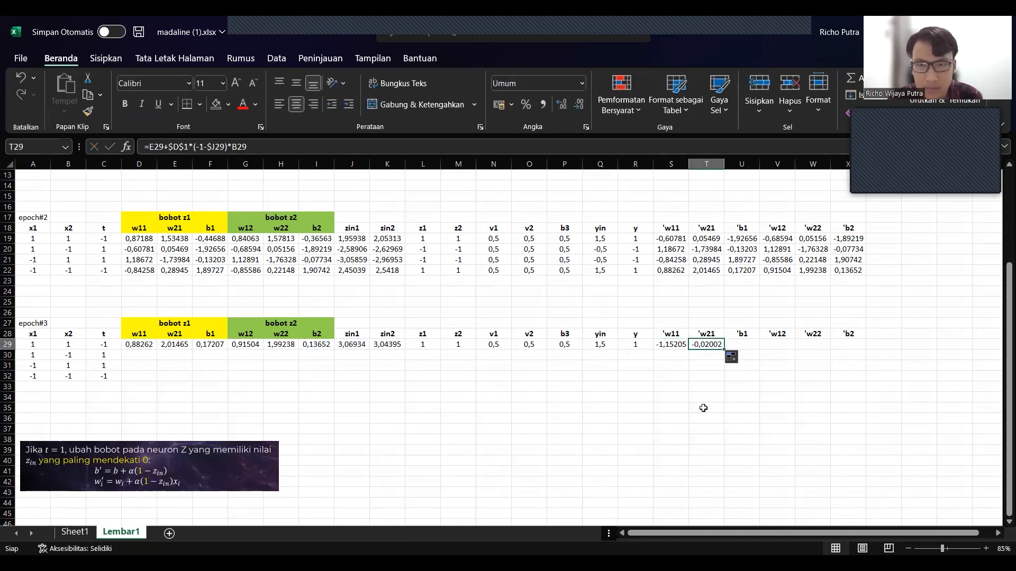
key("F2")
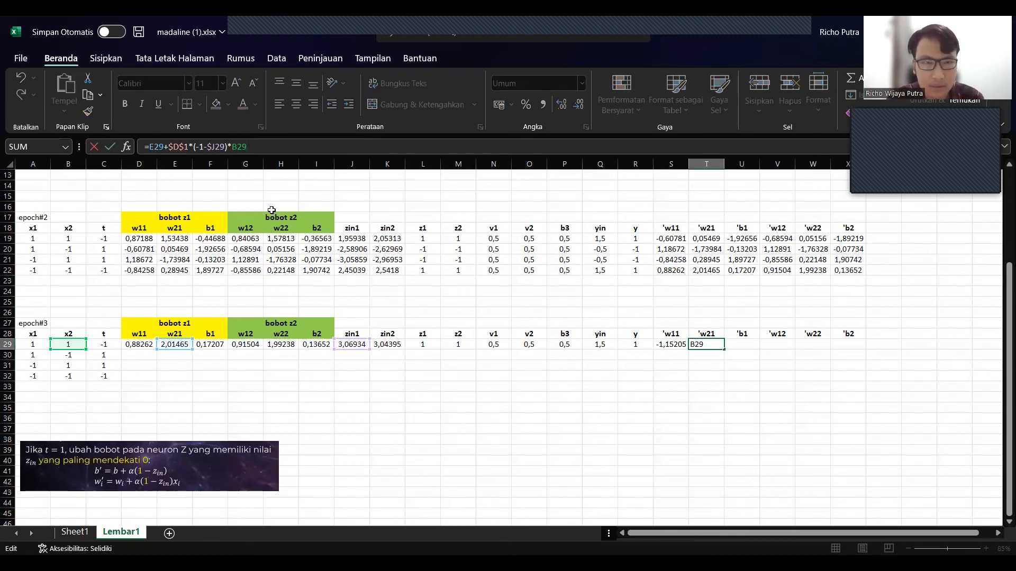
scroll(178, 206, "up", 4)
scroll(178, 212, "down", 7)
scroll(178, 215, "up", 2)
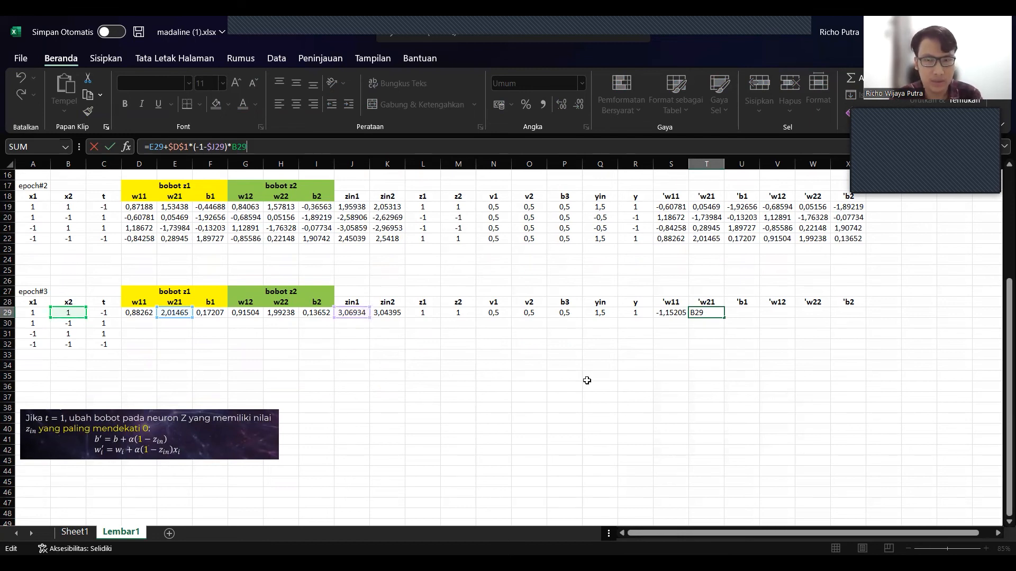
key("Return")
Start the 'b1 update formula in U29 with =F29+$D$1, making the learning rate reference absolute.
left_click_drag(671, 312, 707, 313)
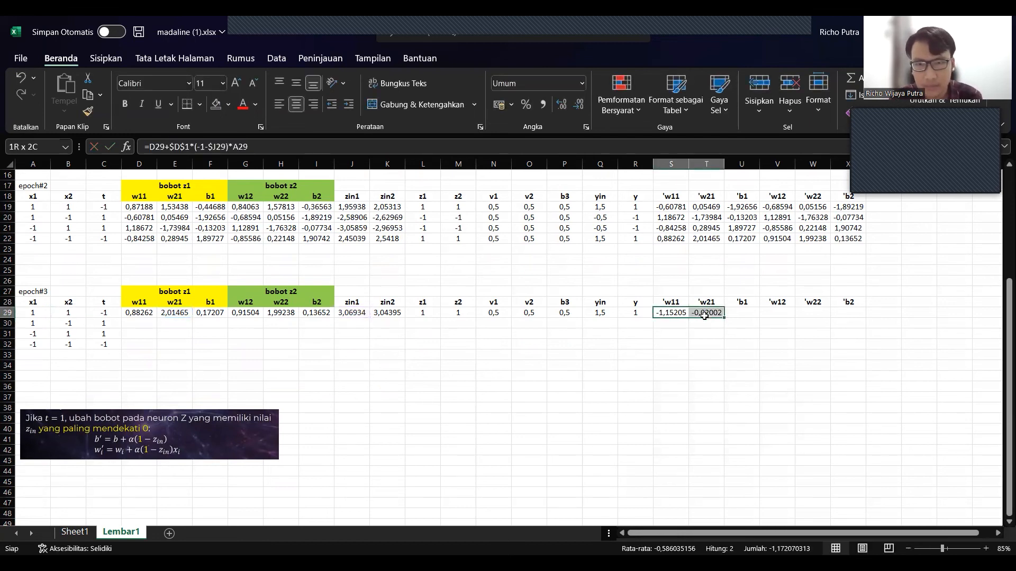
left_click(738, 311)
left_click(206, 148)
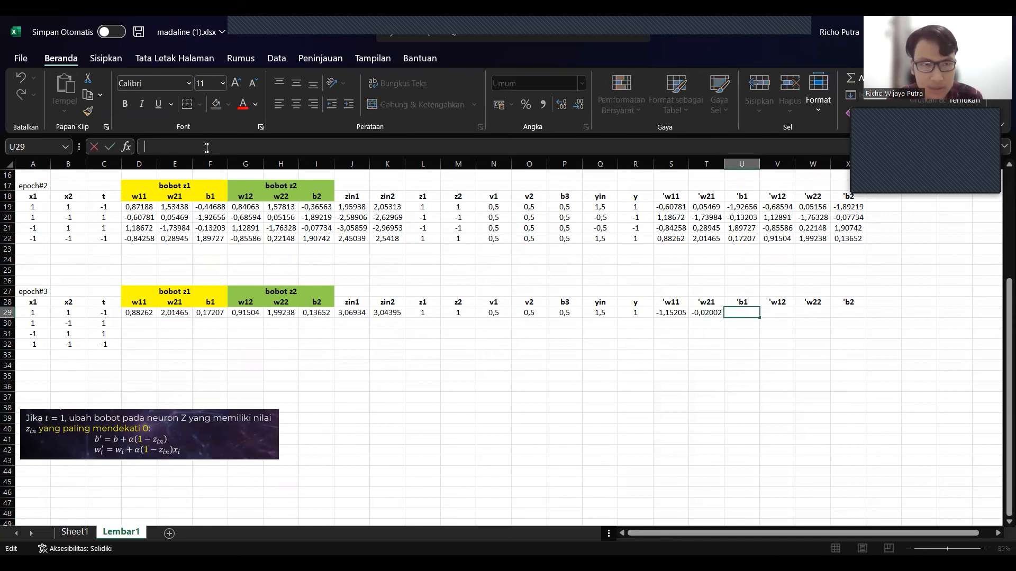
type("=")
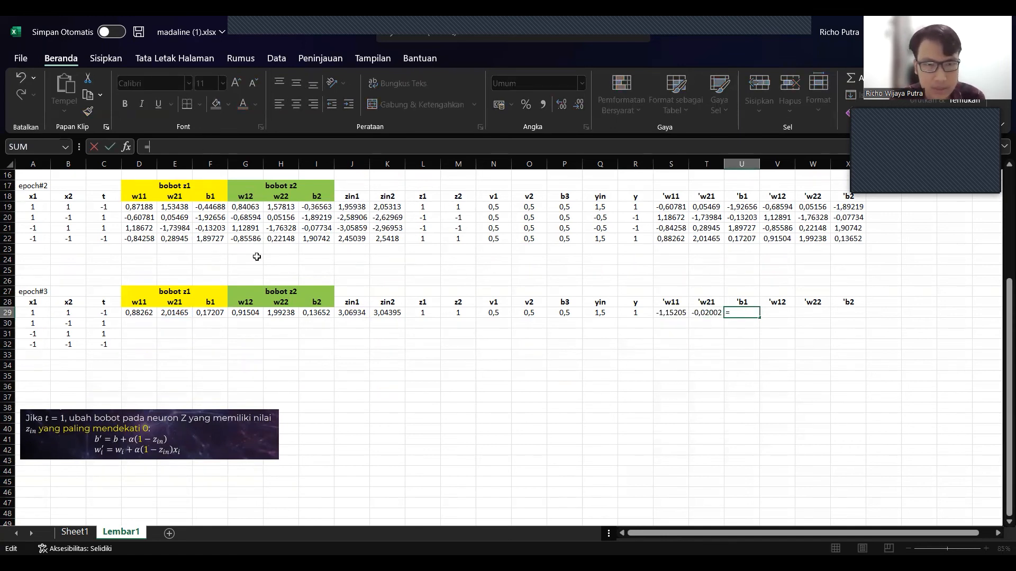
left_click(212, 312)
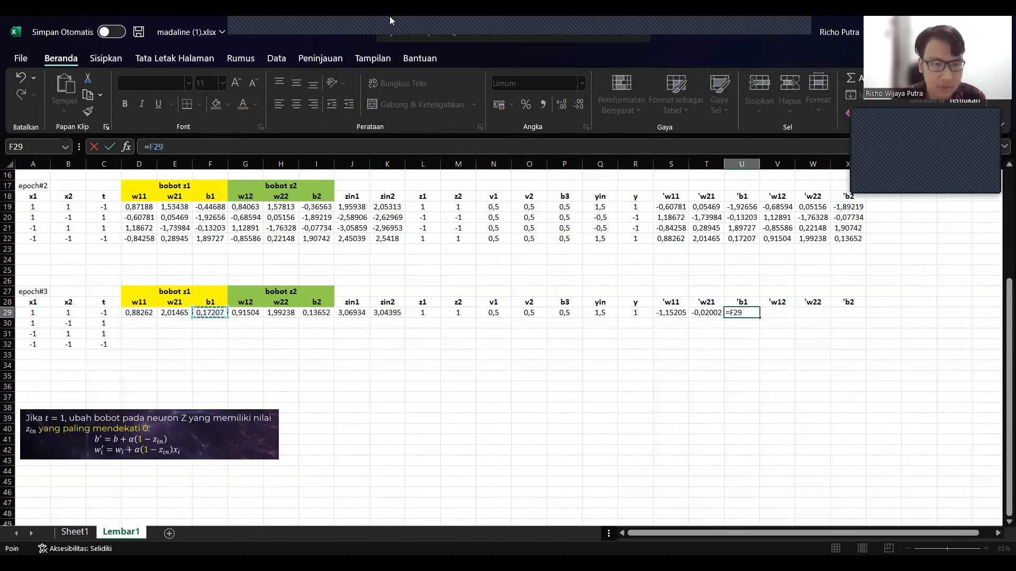
type("+")
scroll(169, 185, "up", 5)
left_click(140, 178)
scroll(156, 184, "down", 4)
key("F2")
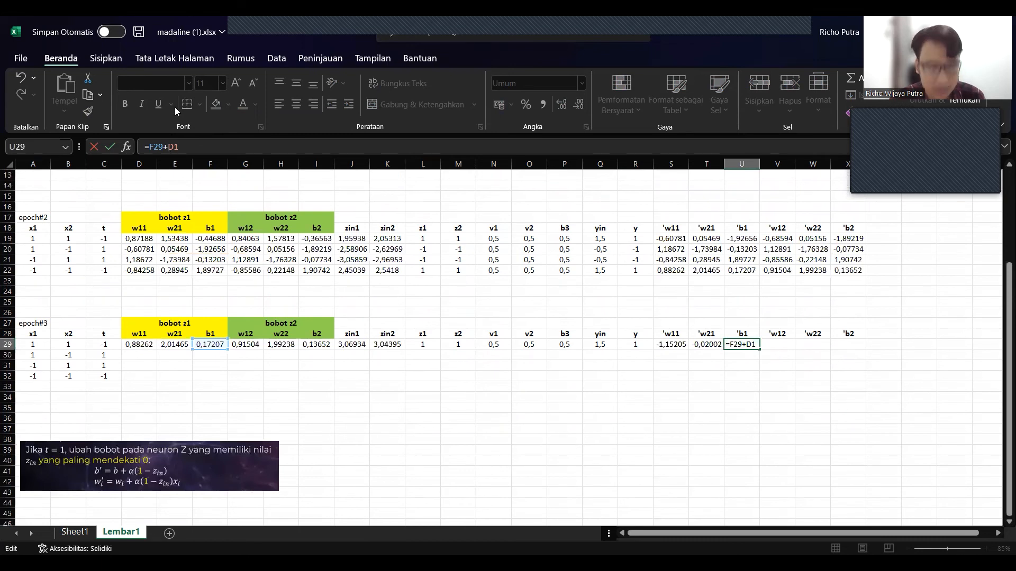
key("F4")
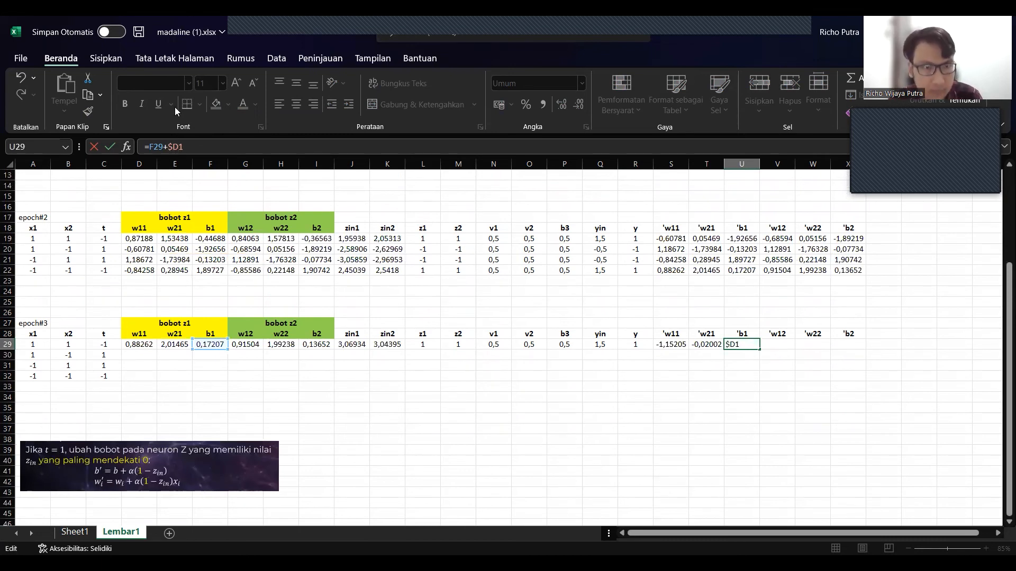
Complete the 'b1 formula in U29 with the zin1 term, making it =F29+$D$1*(-1-J29).
type("(-1-")
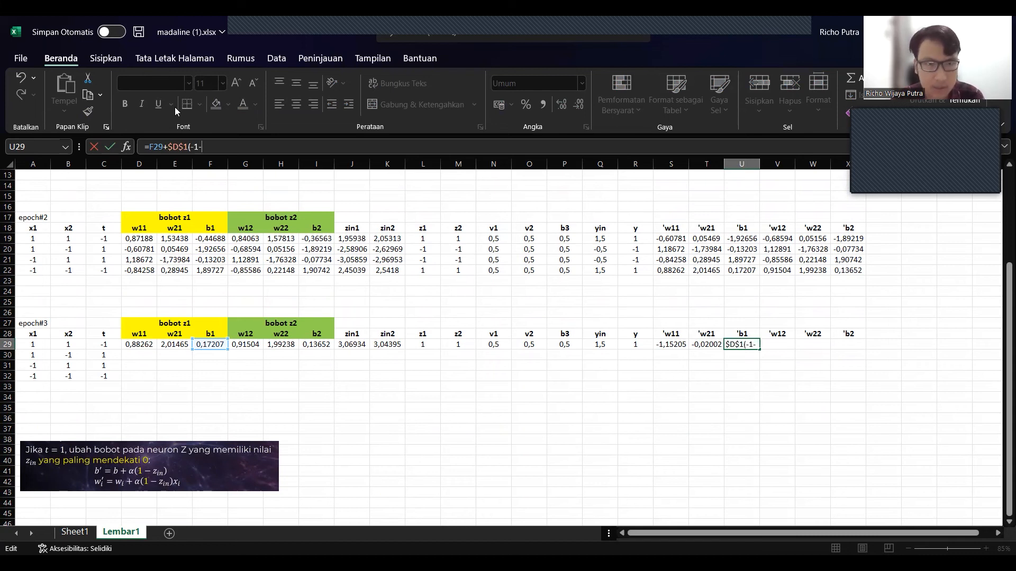
scroll(351, 392, "up", 4)
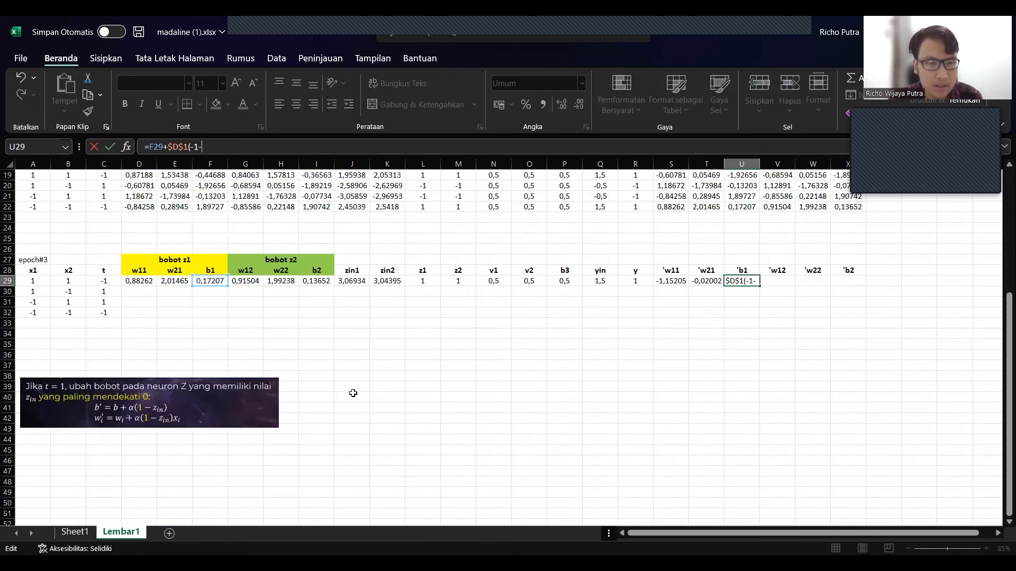
scroll(300, 398, "down", 4)
left_click(352, 344)
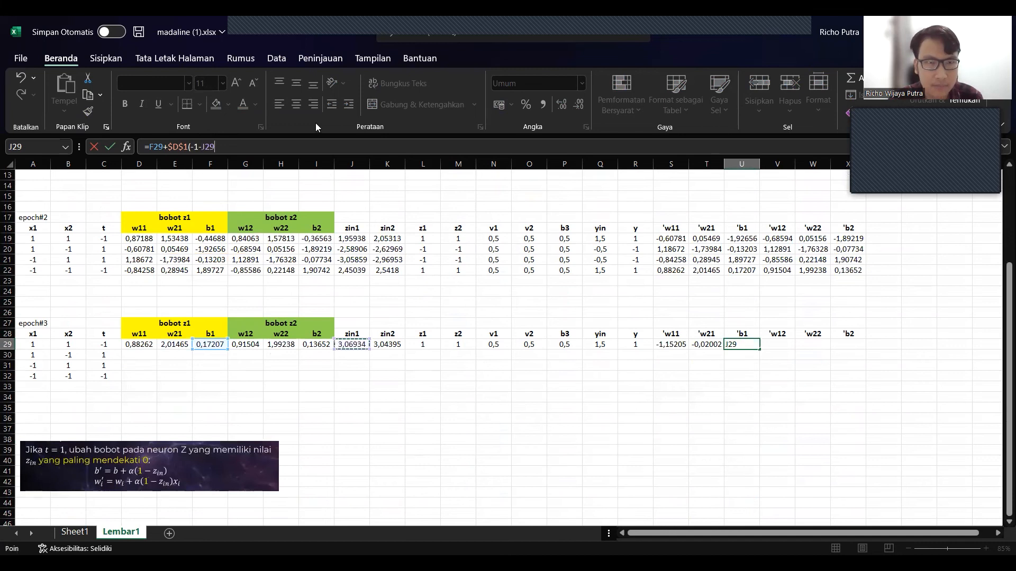
type(")")
key("Left")
key("Left")
key("Left")
key("Right")
key("Right")
key("Right")
left_click(190, 146)
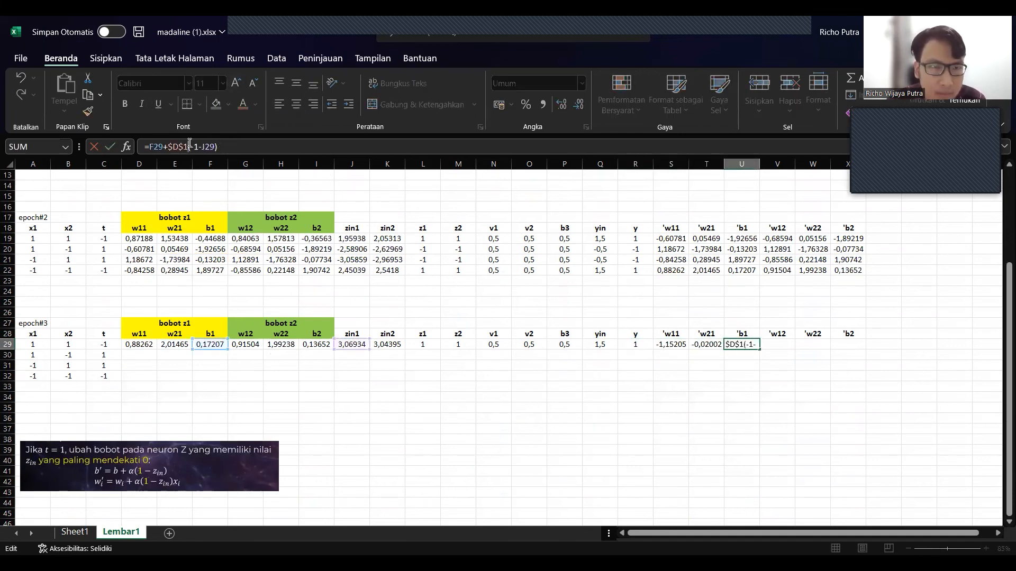
type("*")
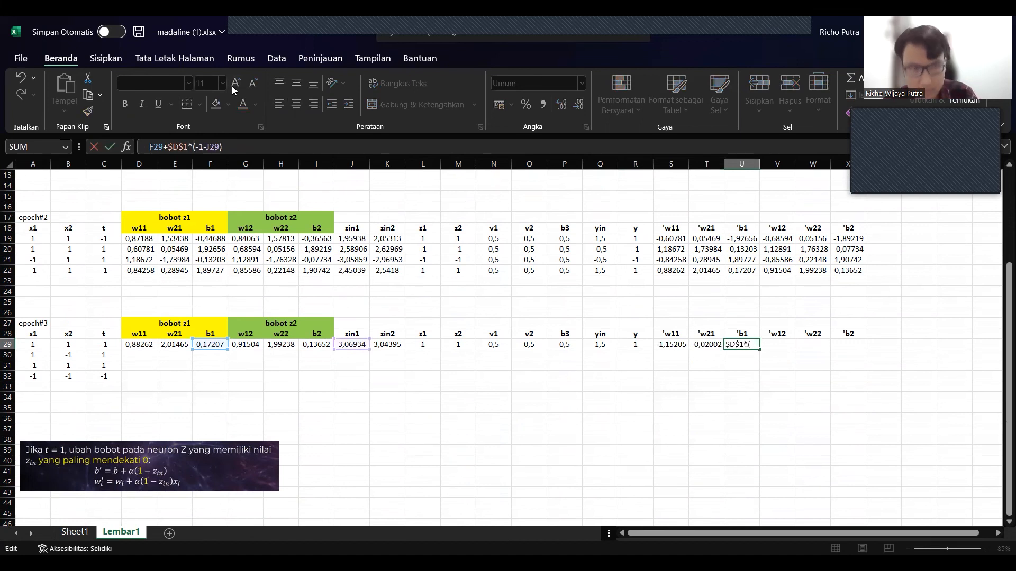
key("Return")
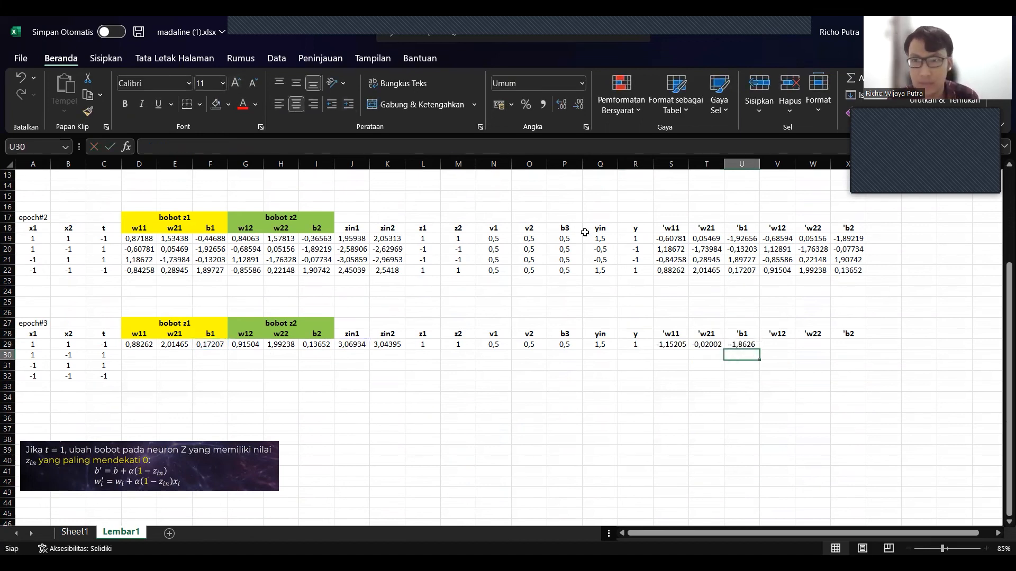
Fill the update formulas from S29:U29 across V29:X29 and point the x1 reference in the 'w12 formula in V29 to A29.
left_click(749, 345)
left_click_drag(679, 345, 846, 347)
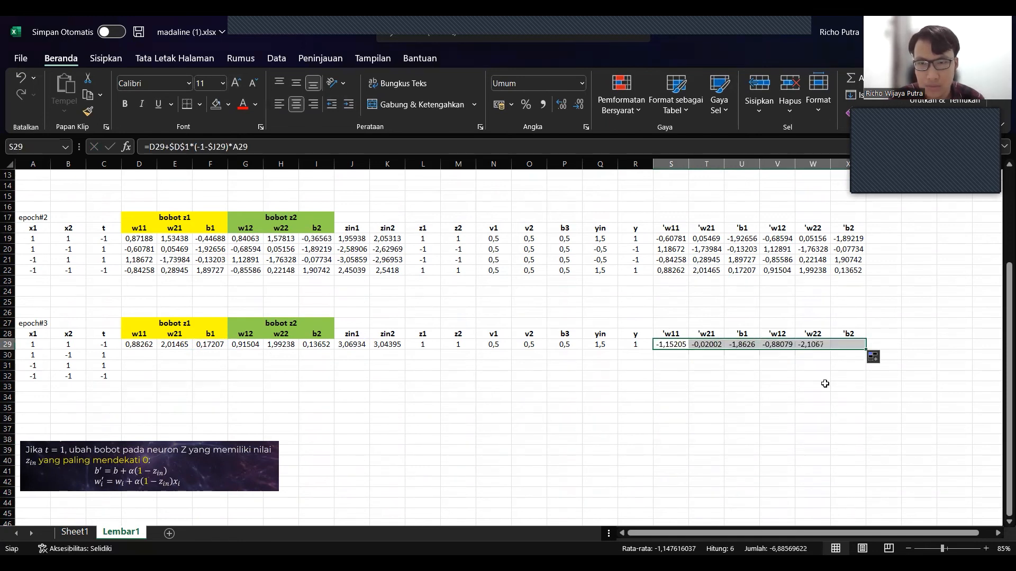
left_click(786, 347)
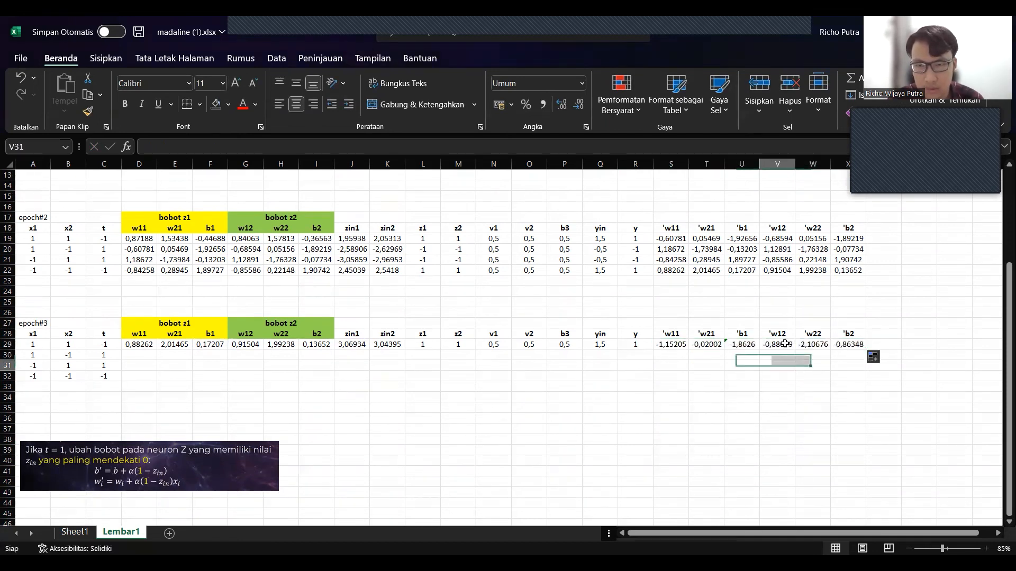
left_click(207, 143)
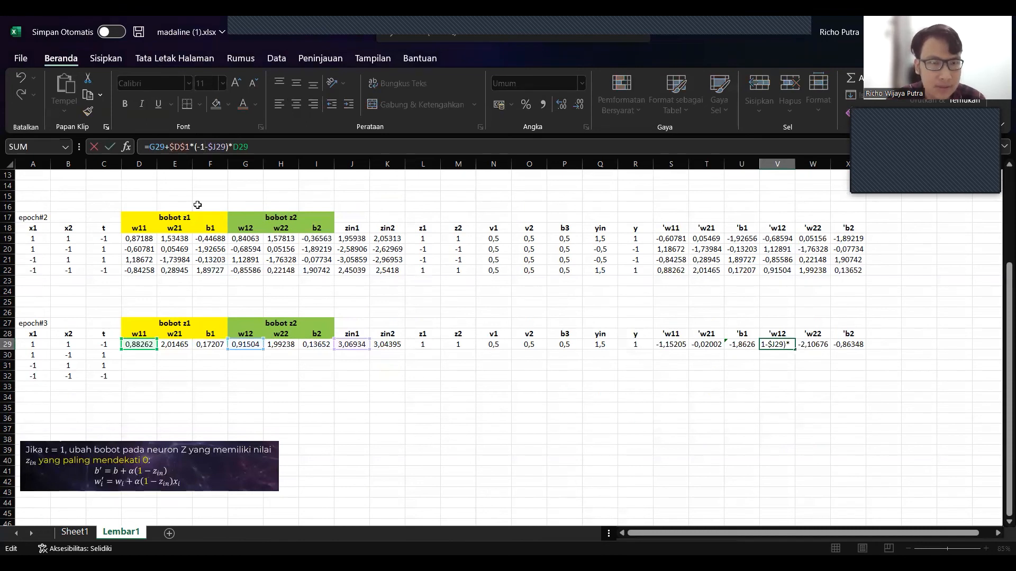
left_click(241, 148)
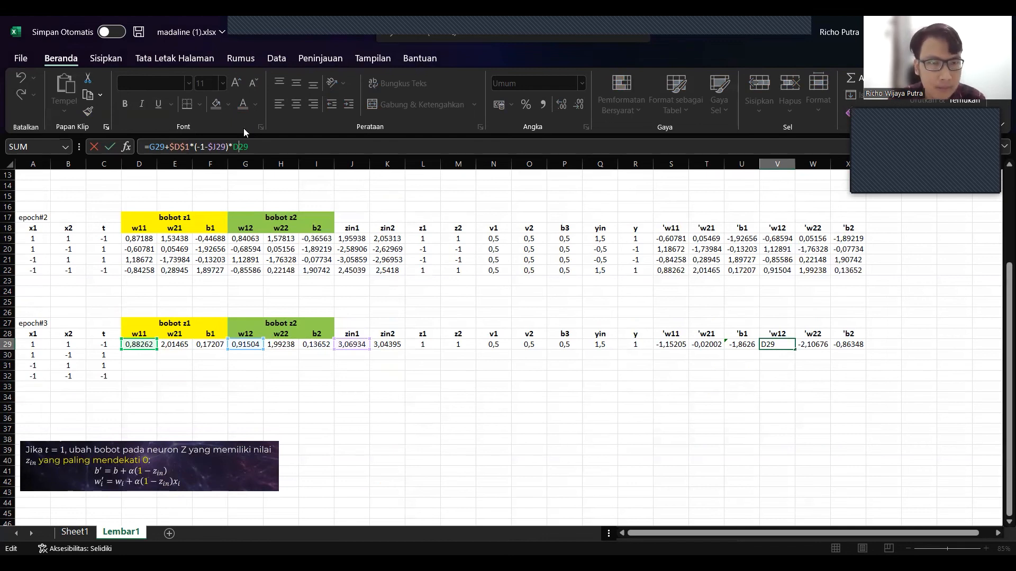
key("BackSpace")
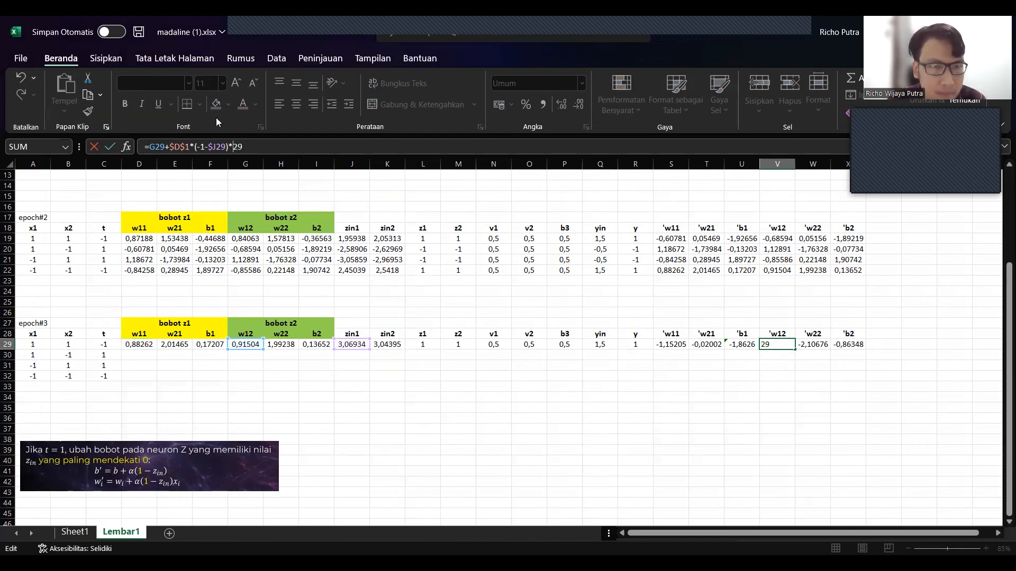
type("A")
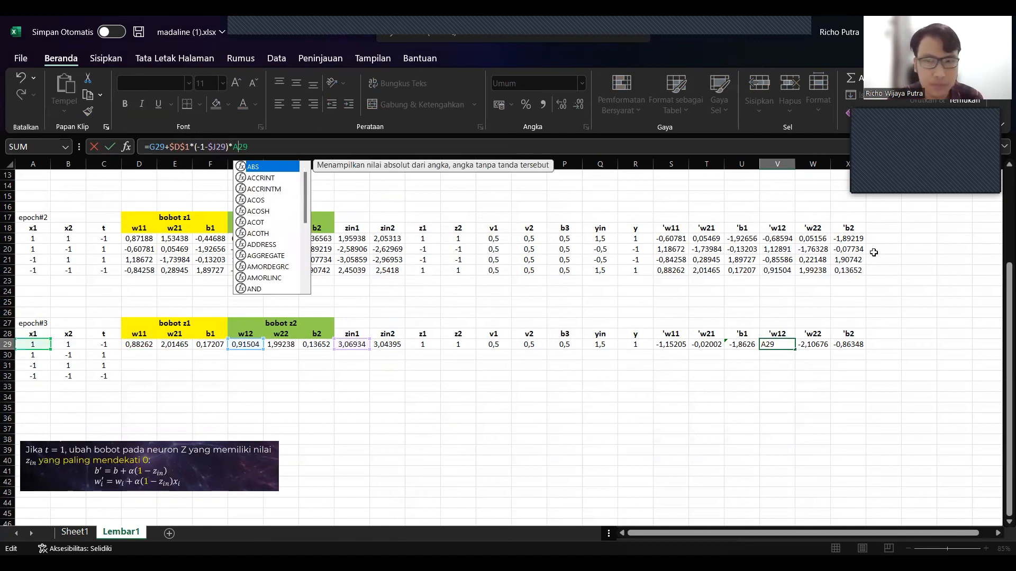
key("Return")
Switch the 'w12 formula in V29 to the zin2 column, making it =G29+$D$1*(-1-$K29)*A29, and check its references.
left_click(786, 346)
left_click(292, 150)
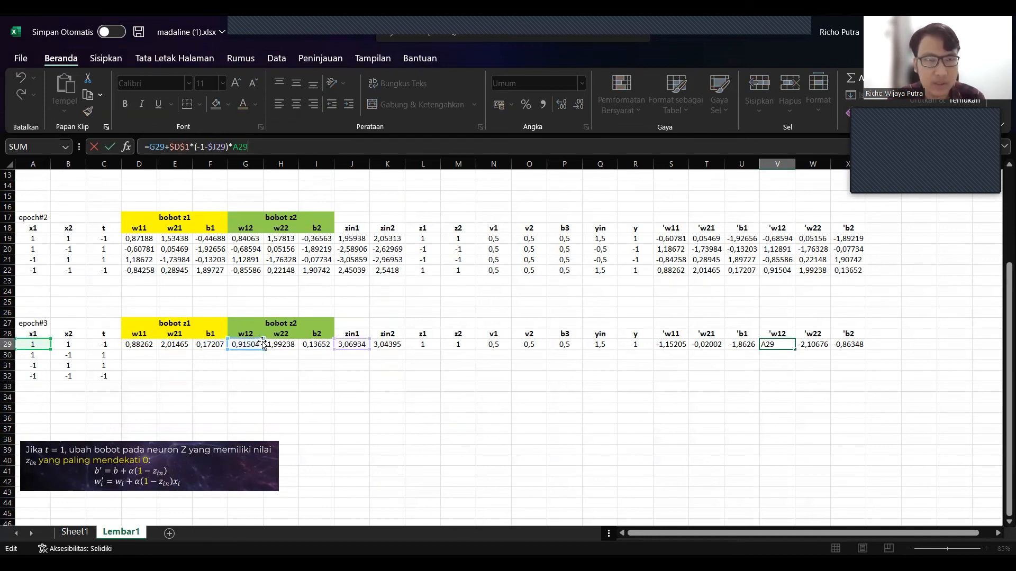
left_click(221, 148)
key("BackSpace")
type("K")
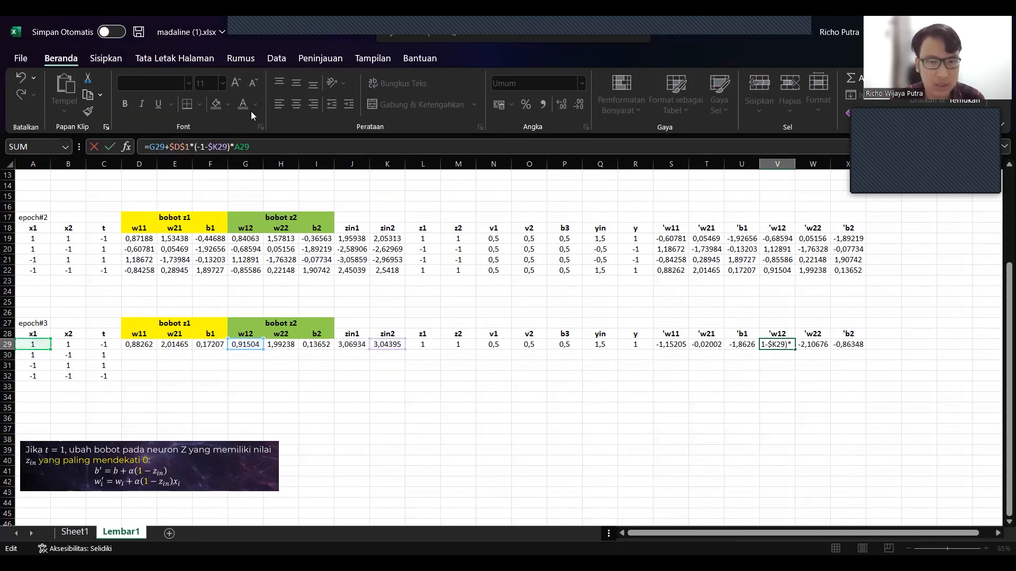
key("Return")
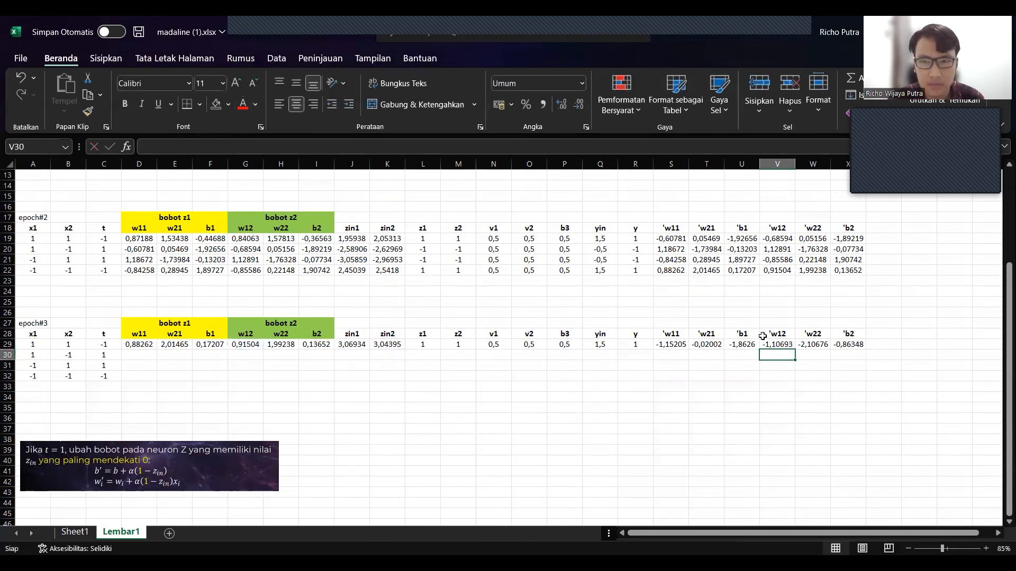
left_click(775, 345)
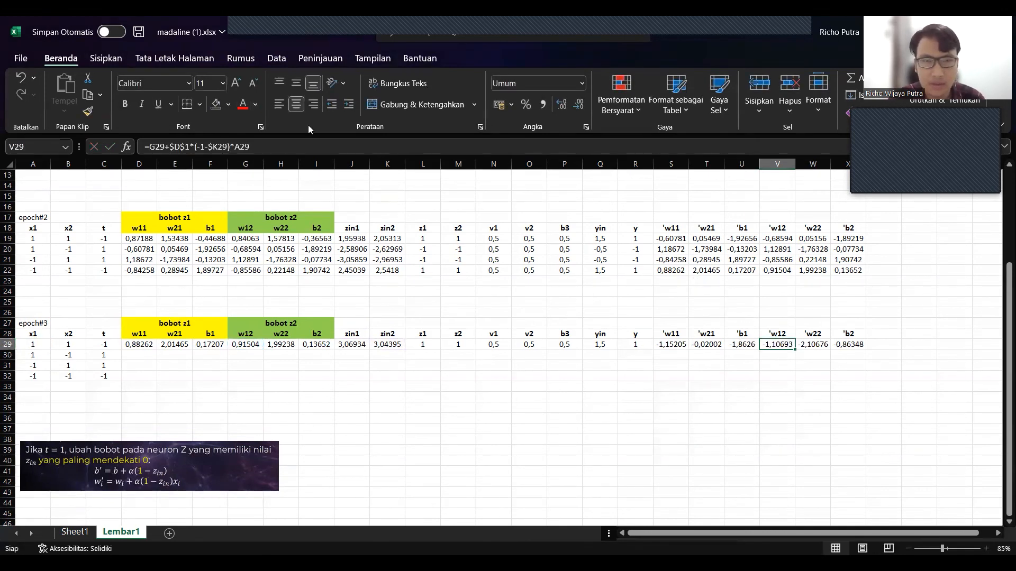
left_click(284, 146)
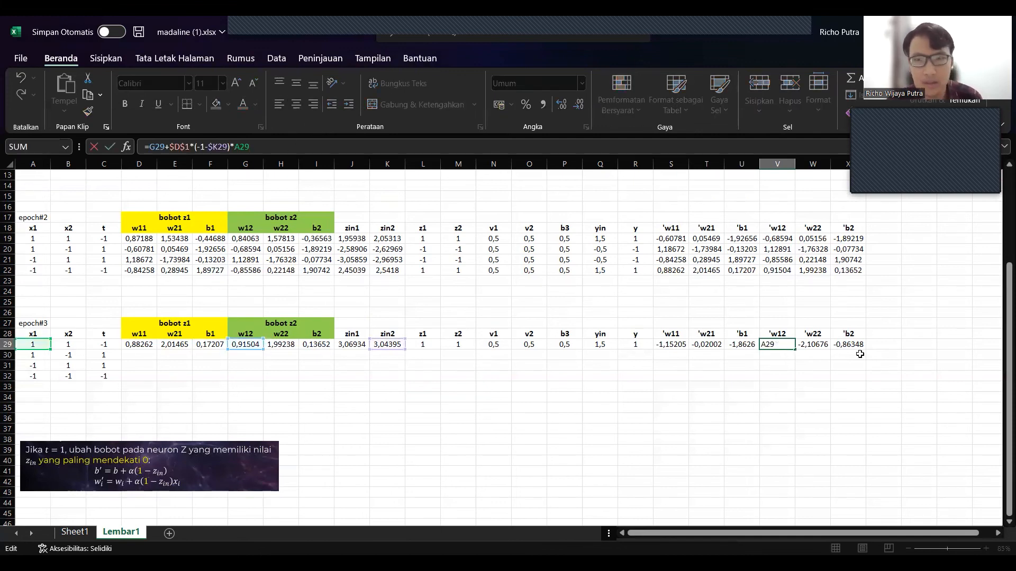
key("Tab")
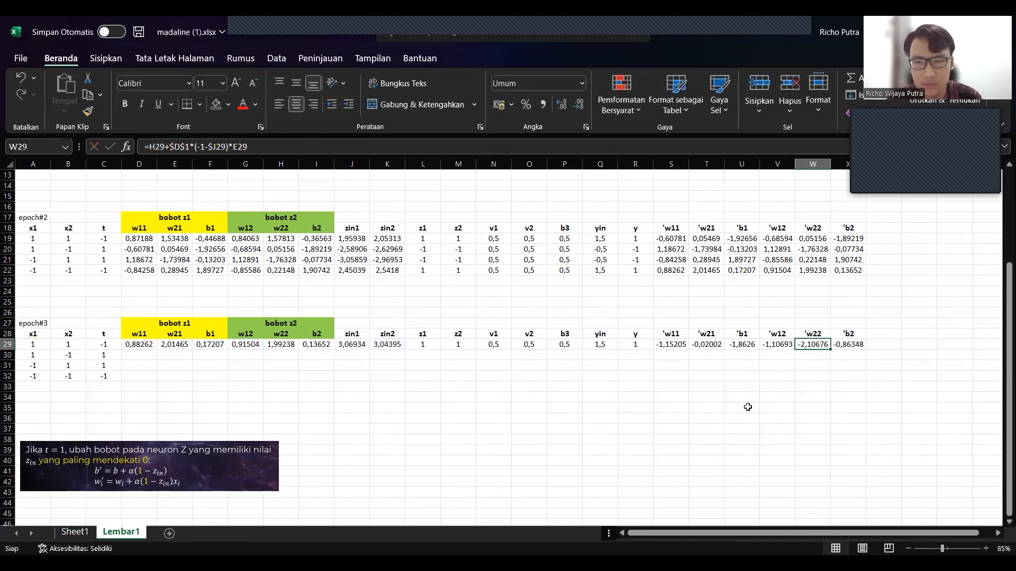
Correct the 'w22 formula in W29 to use zin2 and x2, making it =H29+$D$1*(-1-$K29)*B29.
left_click(195, 148)
left_click(160, 150)
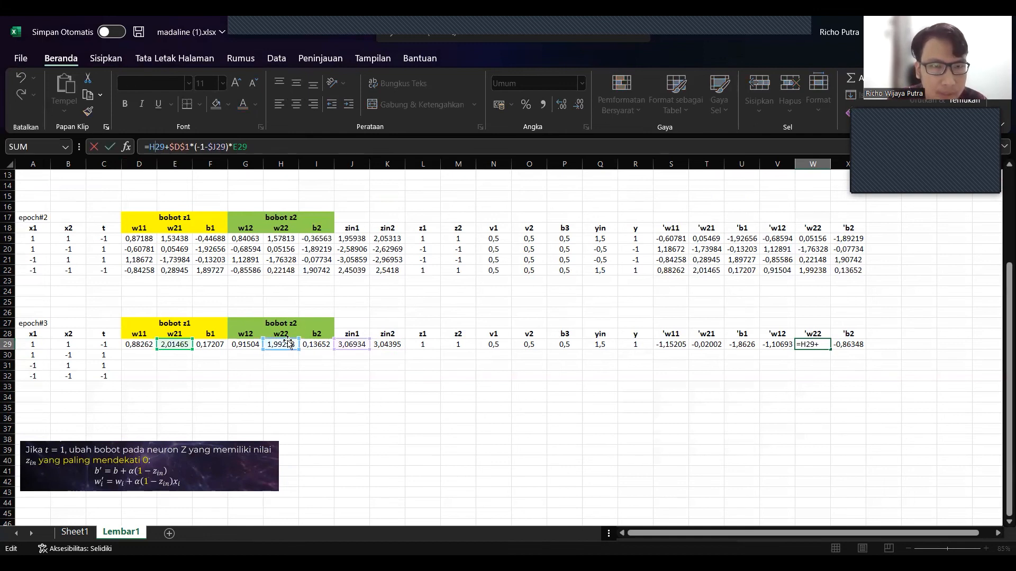
left_click(177, 148)
left_click(209, 150)
left_click(216, 149)
key("Delete")
type("K")
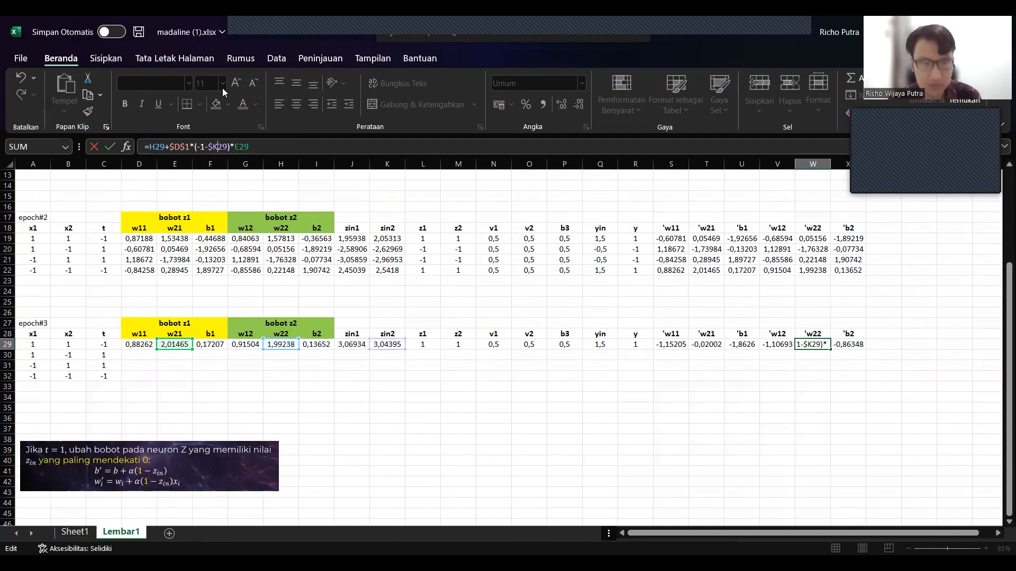
left_click(241, 147)
key("BackSpace")
type("B")
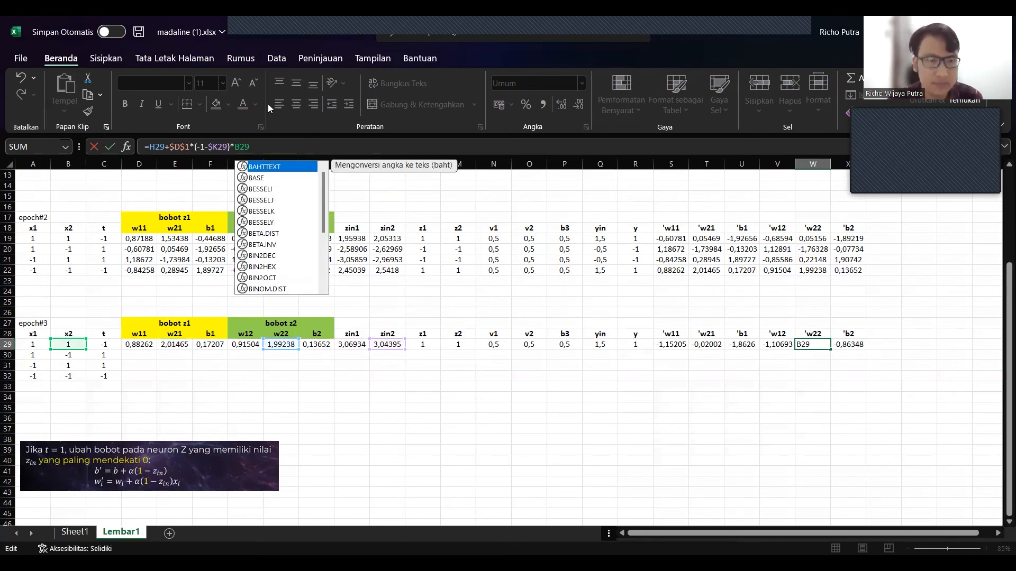
left_click(820, 343)
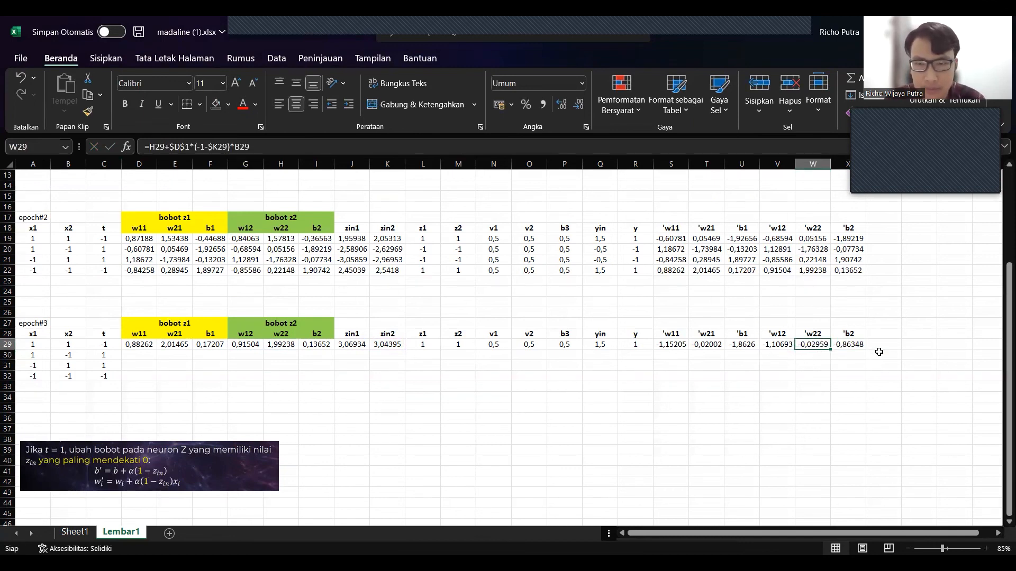
Correct the 'b2 formula in X29 to use zin2, making it =I29+$D$1*(-1-K29).
left_click(667, 347)
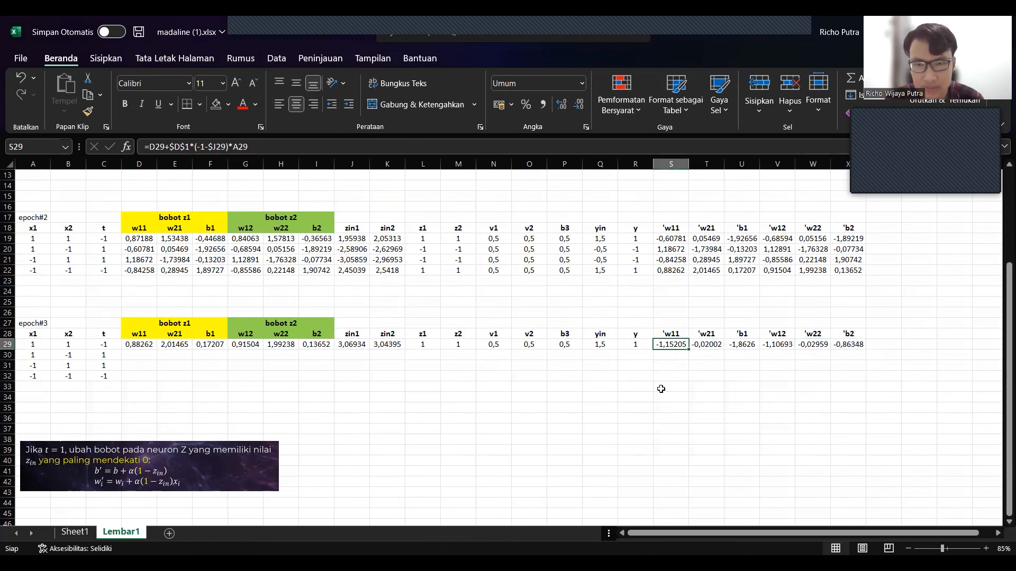
left_click_drag(703, 347, 856, 348)
left_click(847, 376)
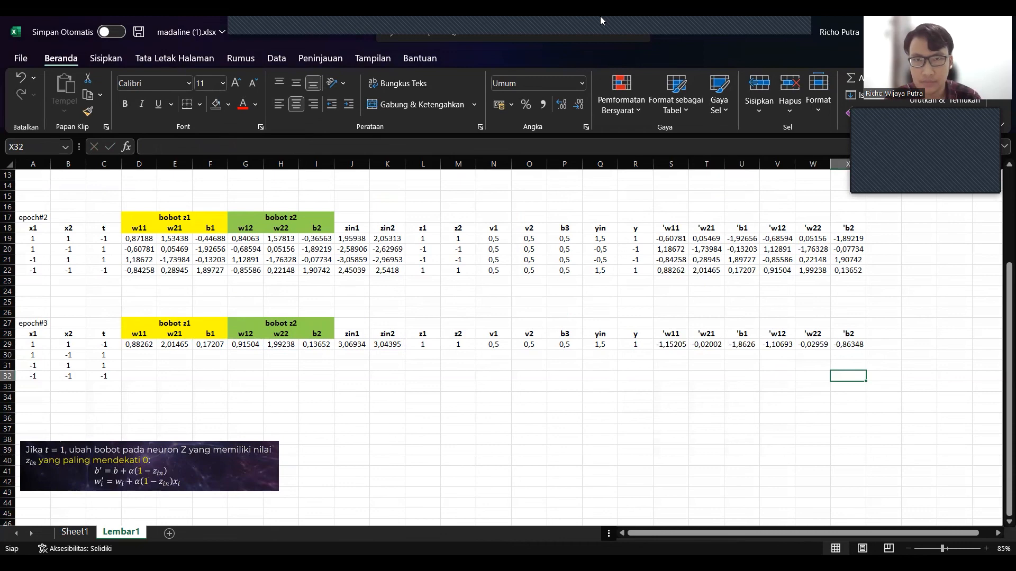
key("Up")
key("Up")
key("Up")
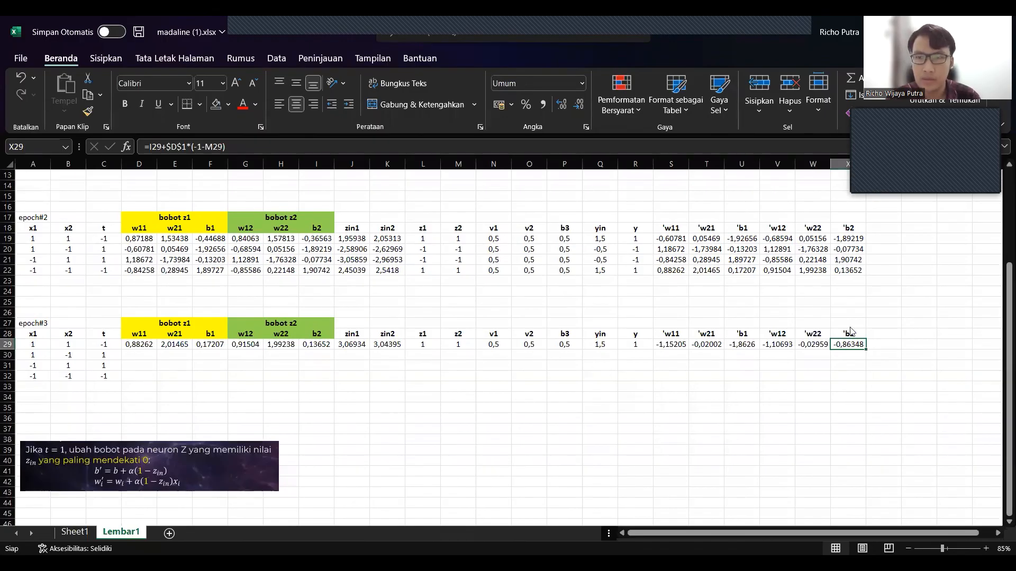
left_click(150, 147)
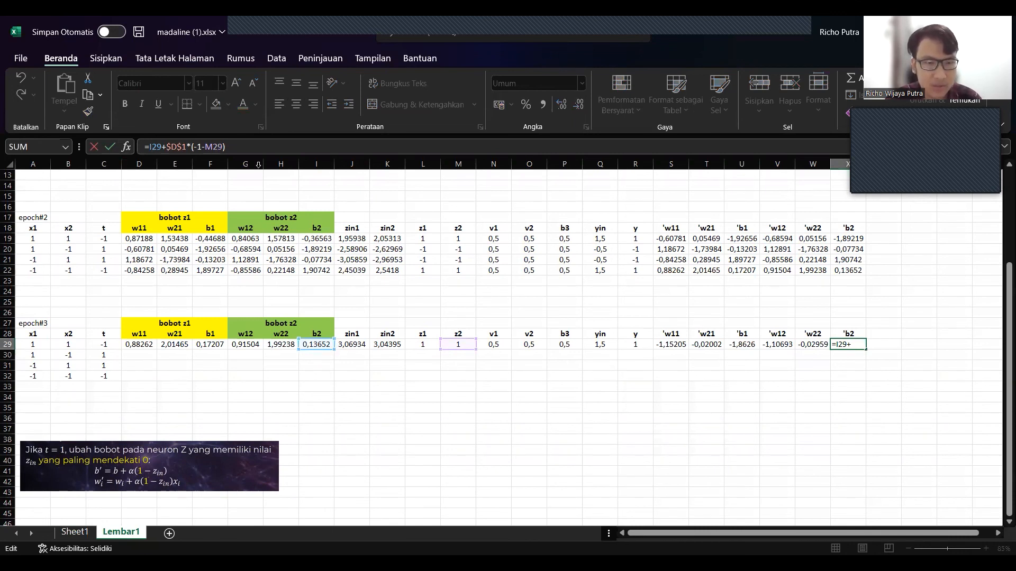
left_click(217, 146)
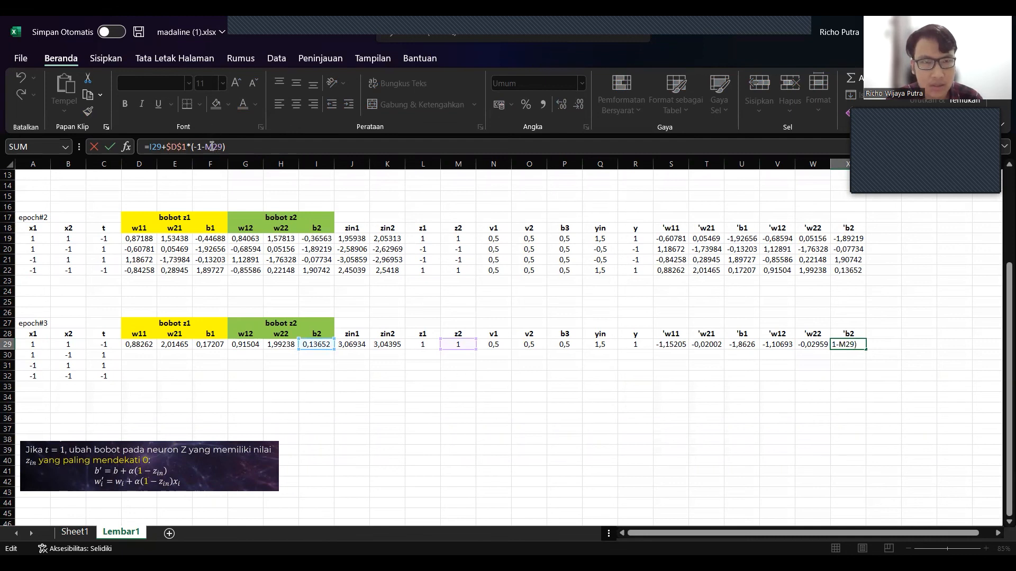
key("BackSpace")
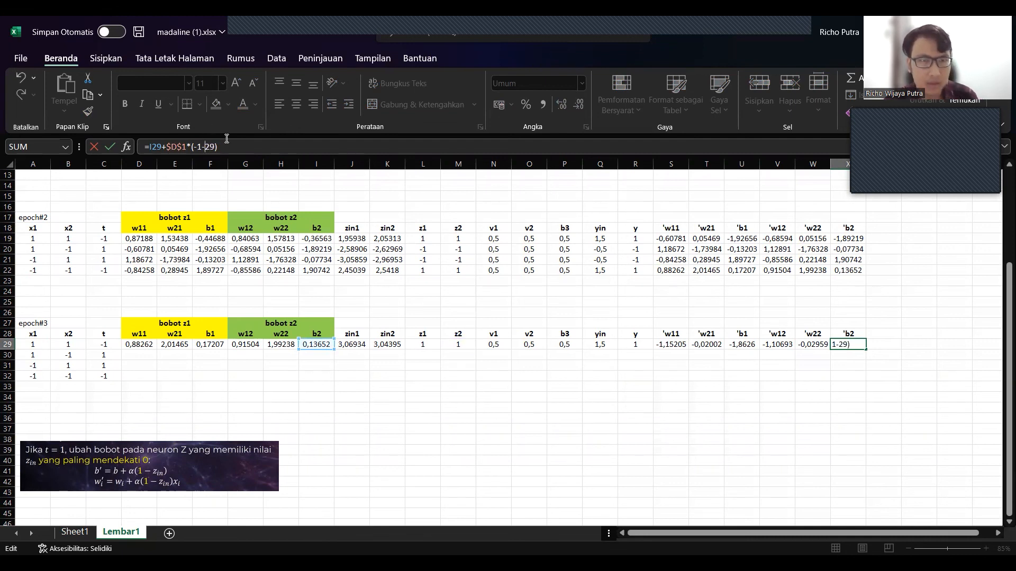
type("K")
key("Return")
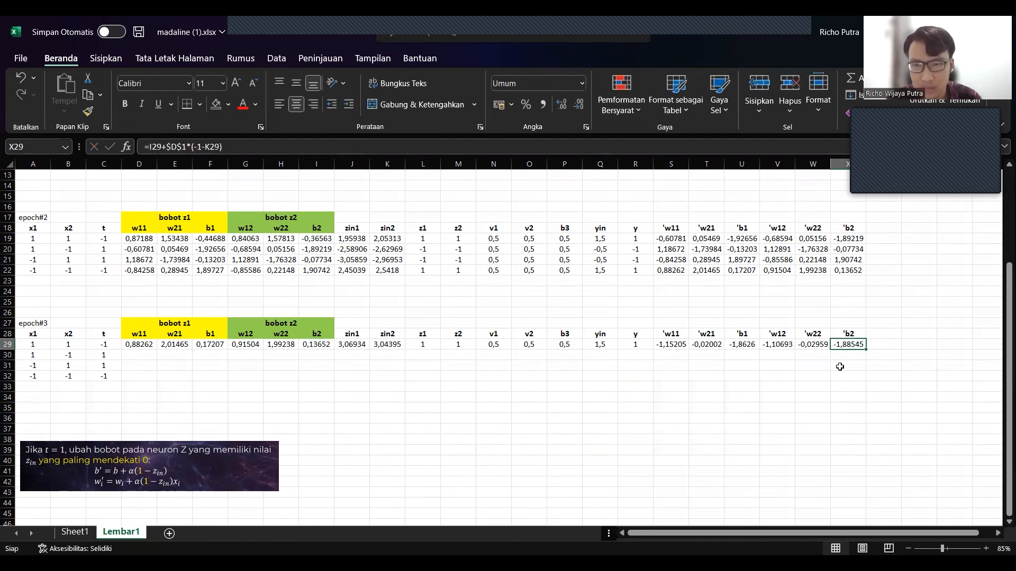
Carry the updated weights into the second epoch#3 row by entering =S29 in D30 and filling it across to I30.
left_click(662, 348)
left_click(141, 354)
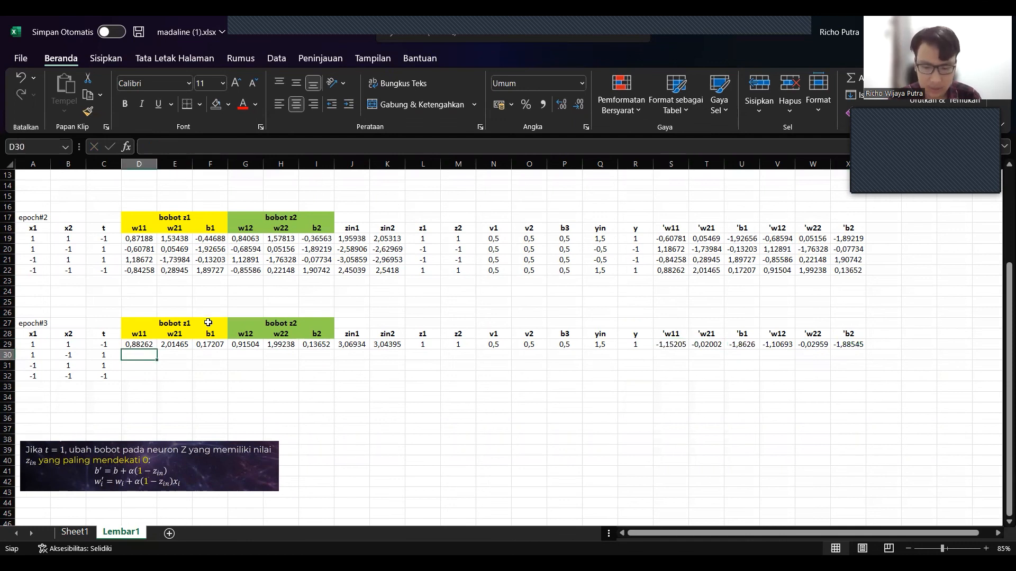
type("=")
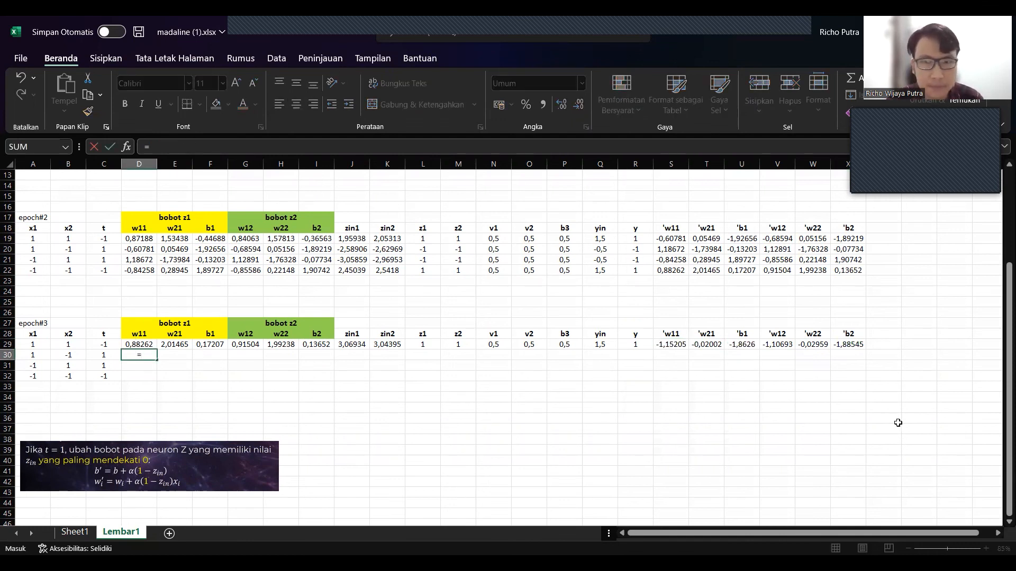
left_click(679, 345)
key("Return")
left_click(149, 356)
left_click_drag(157, 360, 311, 350)
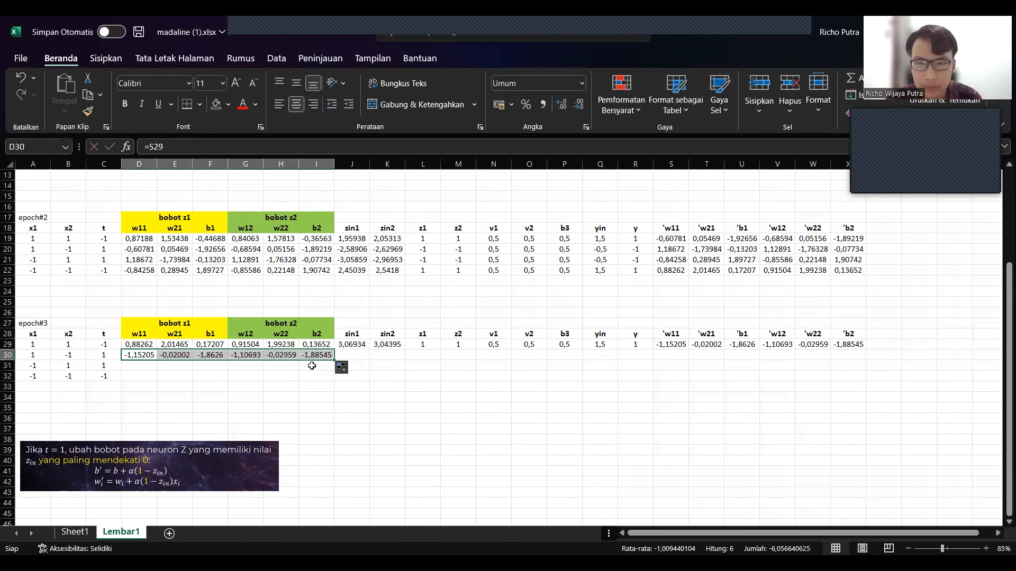
left_click(312, 366)
Fill the zin1 and zin2 formulas from J29:K29 down to row 30 and check the references in J30.
left_click_drag(352, 345, 405, 360)
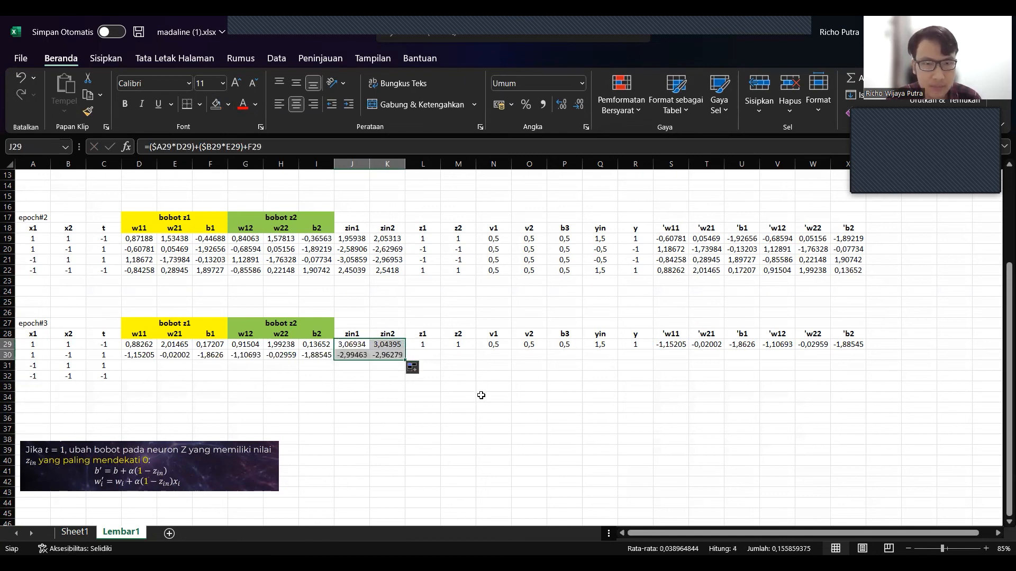
left_click(481, 395)
left_click(350, 355)
left_click(167, 146)
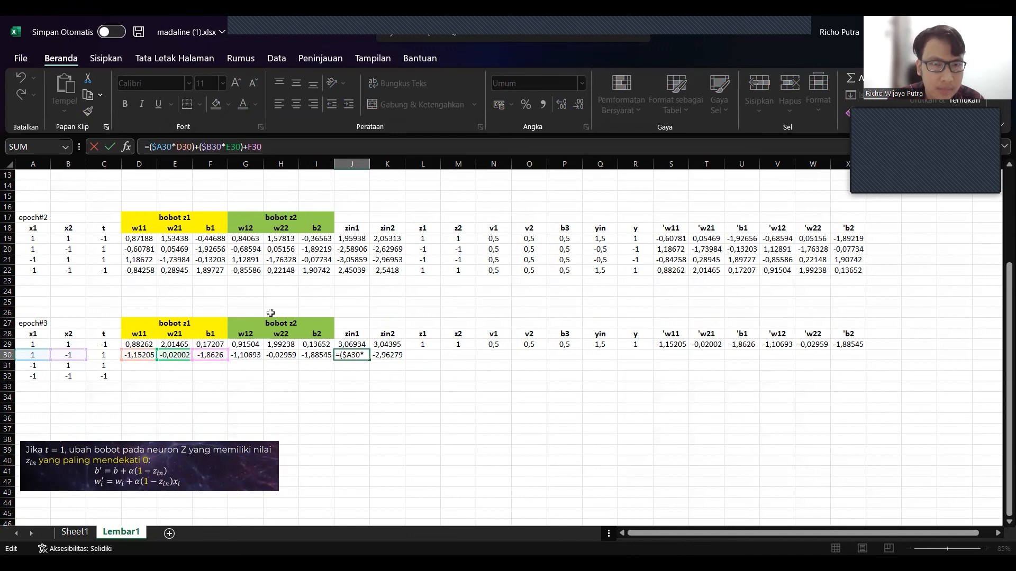
left_click(429, 355)
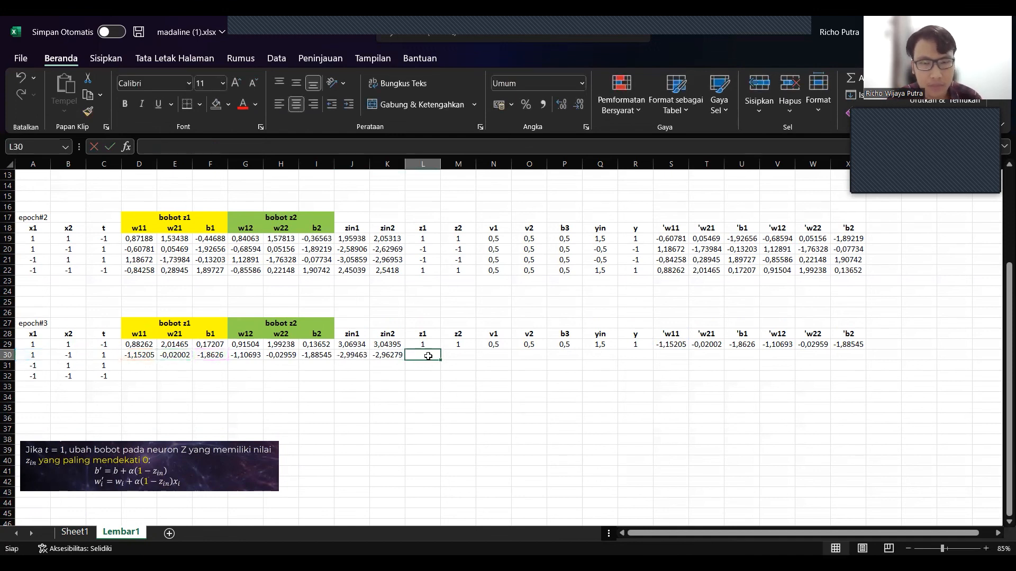
Fill the z1 and z2 formulas and the v1, v2 and b3 values of 0,5 from row 29 down to row 30.
left_click_drag(411, 344, 476, 362)
left_click(421, 369)
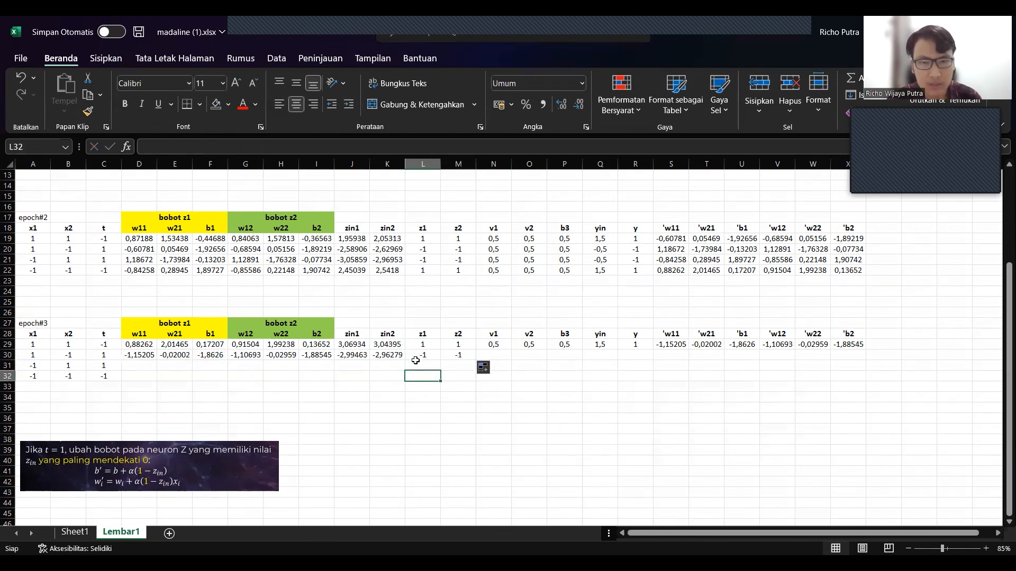
left_click(463, 358)
left_click_drag(491, 344, 579, 360)
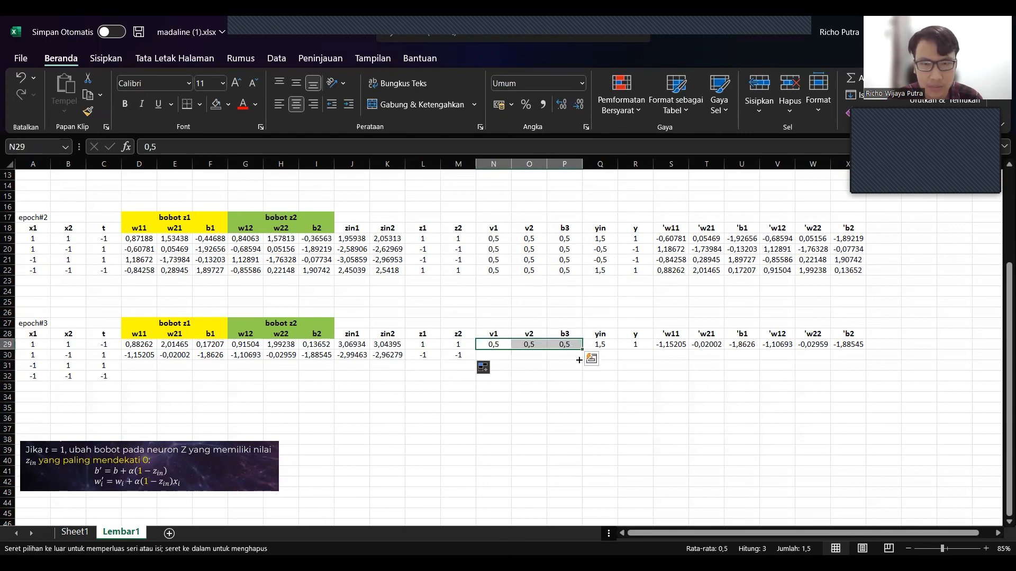
left_click(531, 375)
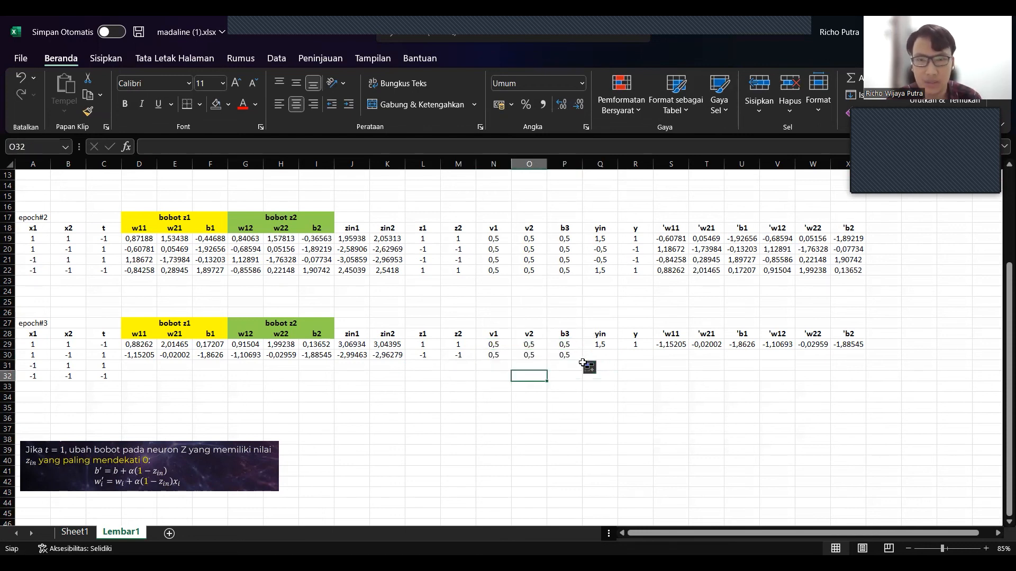
Fill the yin and y formulas from Q29:R29 down to row 30.
left_click(593, 346)
left_click(601, 355)
left_click(600, 345)
left_click_drag(617, 350, 653, 358)
left_click(635, 345)
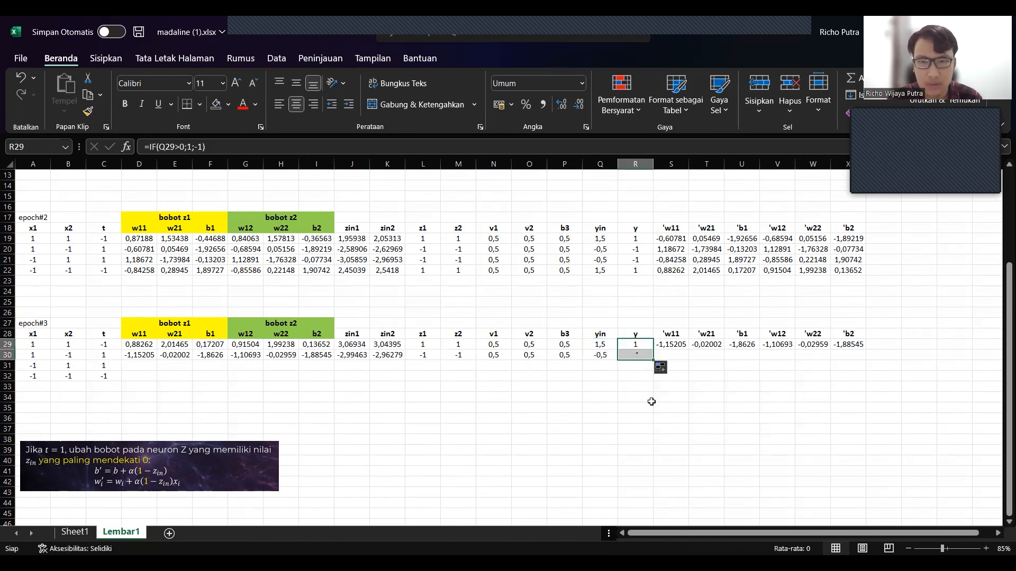
left_click(630, 366)
left_click(643, 358)
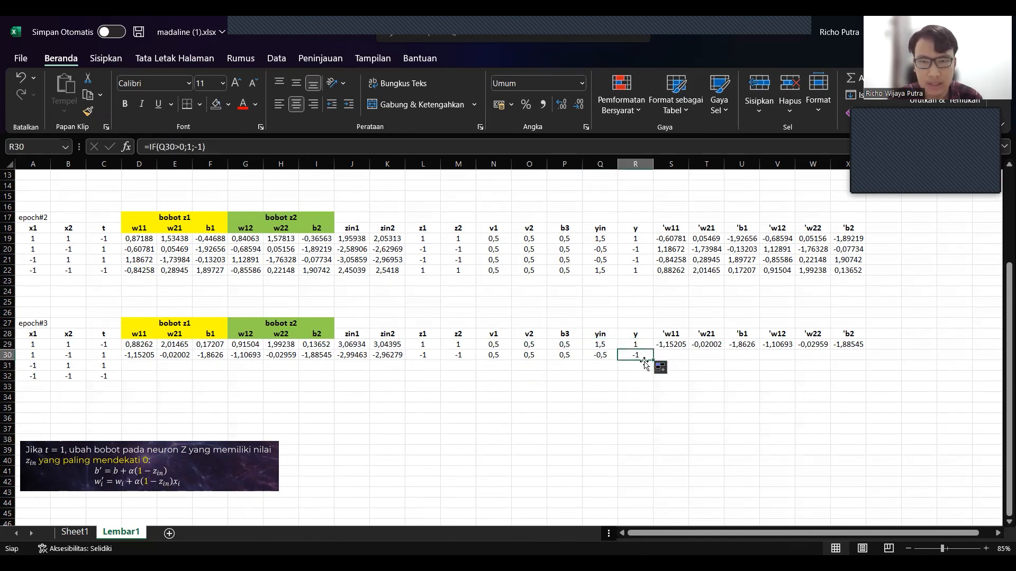
Fill the weight and bias update formulas from S29:X29 down to row 30.
left_click(670, 345)
left_click_drag(671, 345, 865, 360)
left_click(805, 410)
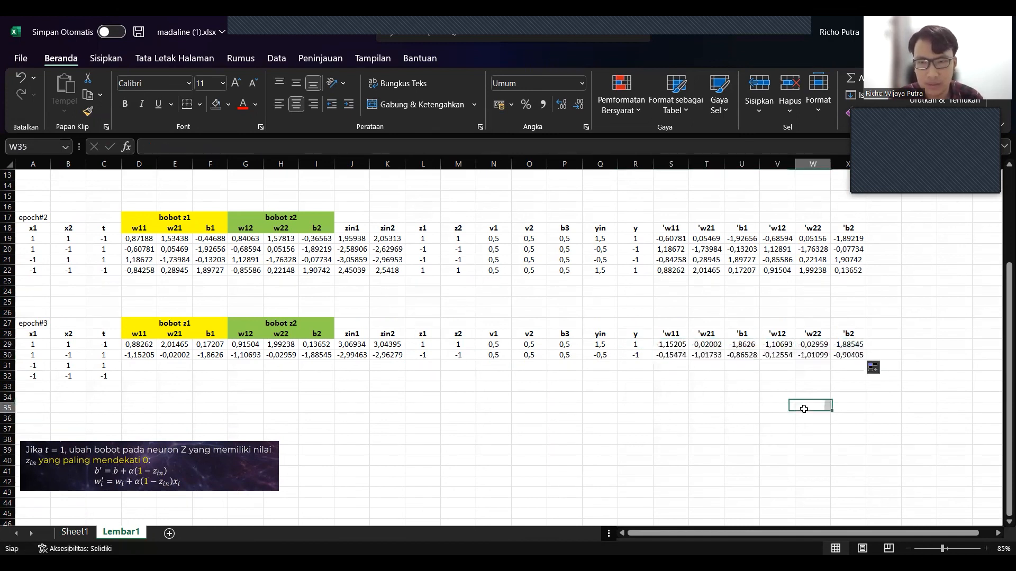
Check the cell references in the z1 weight and bias update formulas in S30:U30.
left_click(690, 367)
left_click(680, 356)
left_click(215, 151)
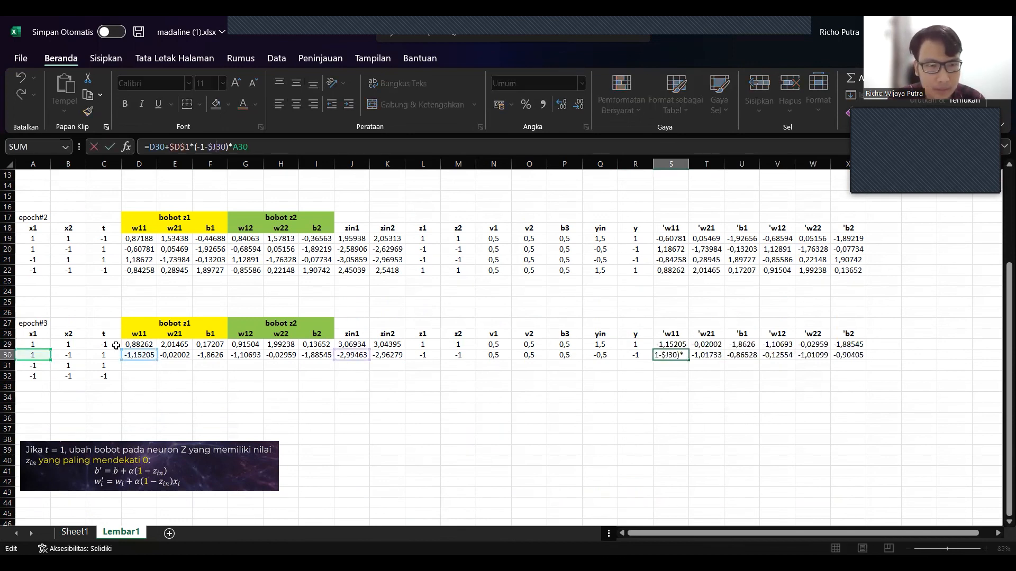
scroll(283, 314, "up", 2)
scroll(283, 314, "down", 3)
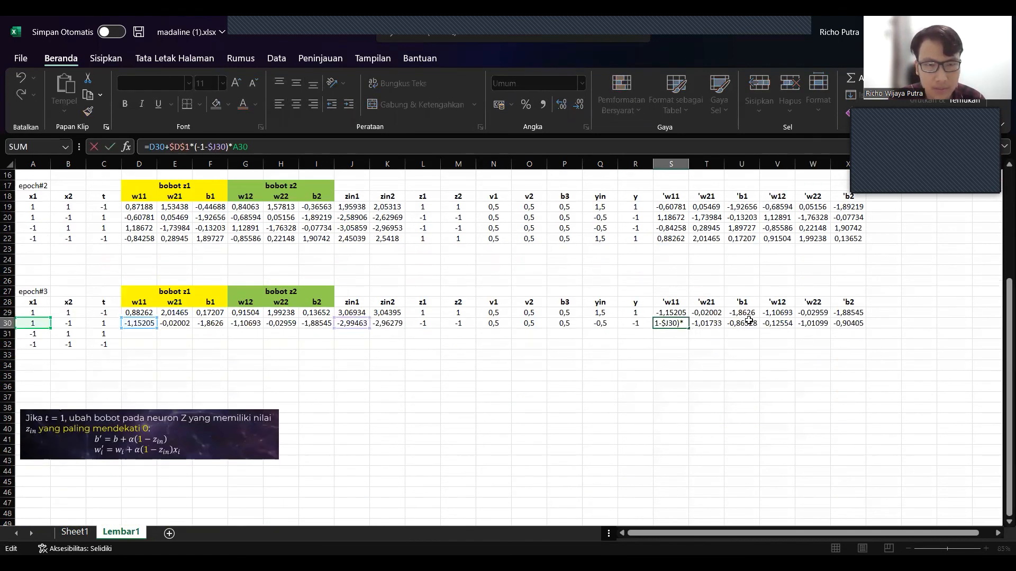
left_click(709, 324)
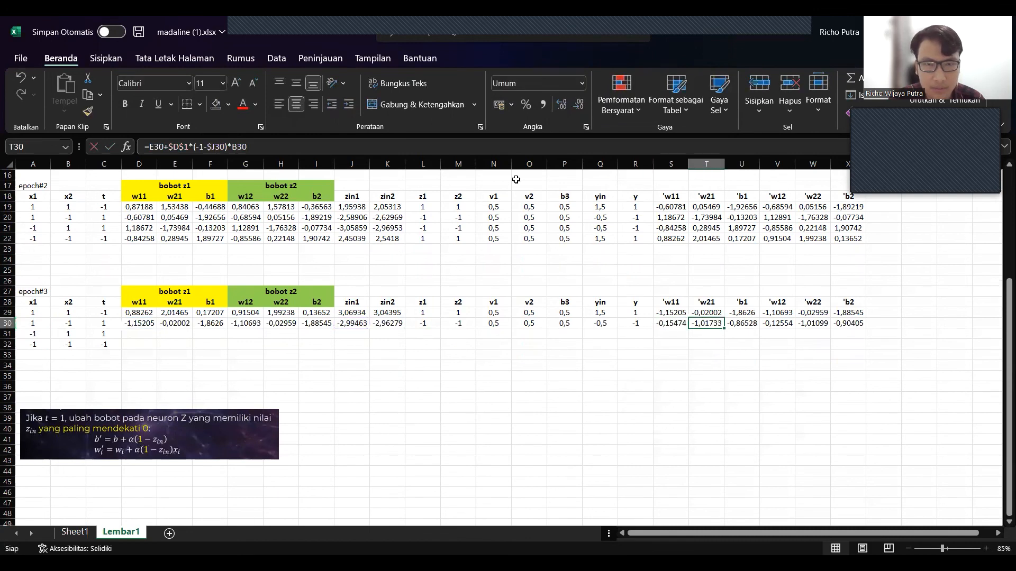
left_click(523, 146)
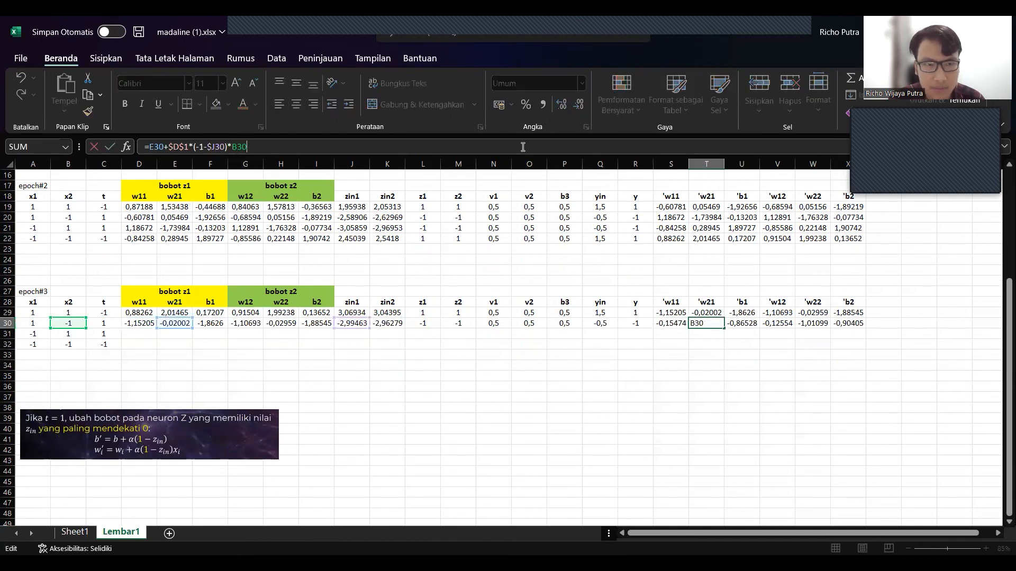
left_click(755, 330)
left_click(754, 324)
left_click(481, 145)
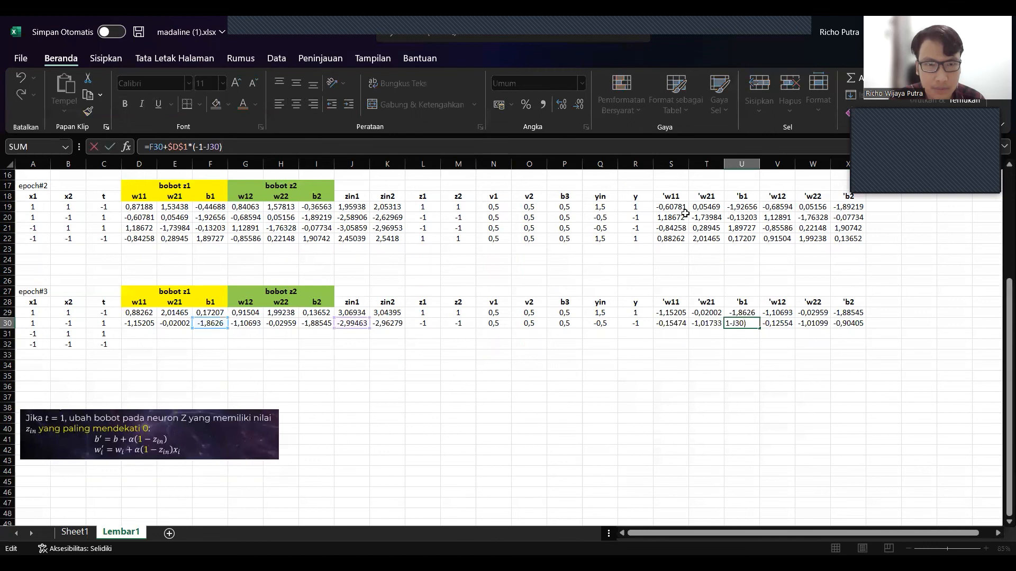
Check the cell references in the z2 weight and bias update formulas in V30:X30 and review the whole updated row.
left_click(762, 322)
left_click(383, 147)
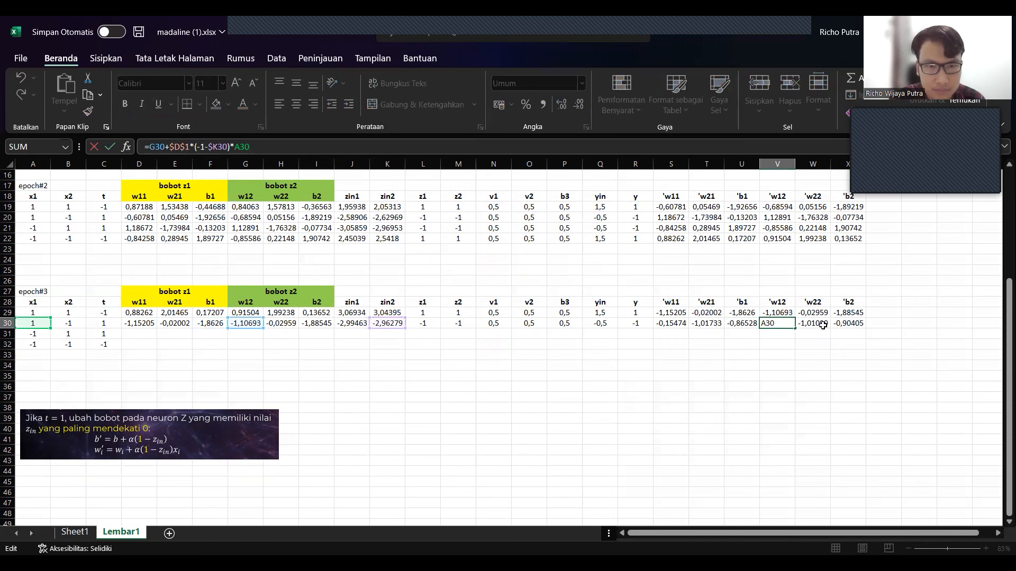
left_click(823, 324)
left_click(326, 147)
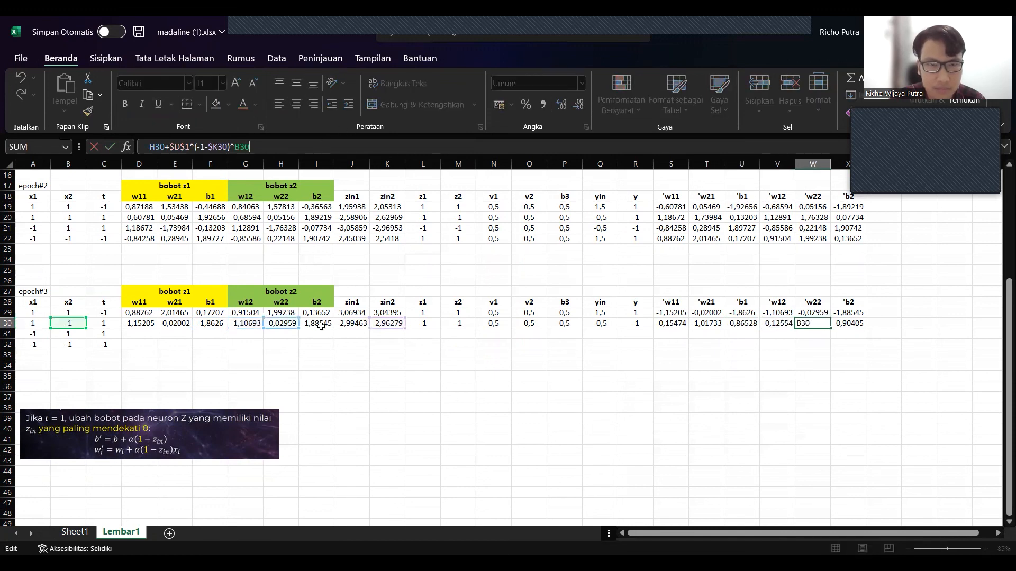
left_click(840, 323)
left_click(259, 143)
left_click(694, 334)
left_click_drag(669, 323, 861, 325)
left_click(851, 326)
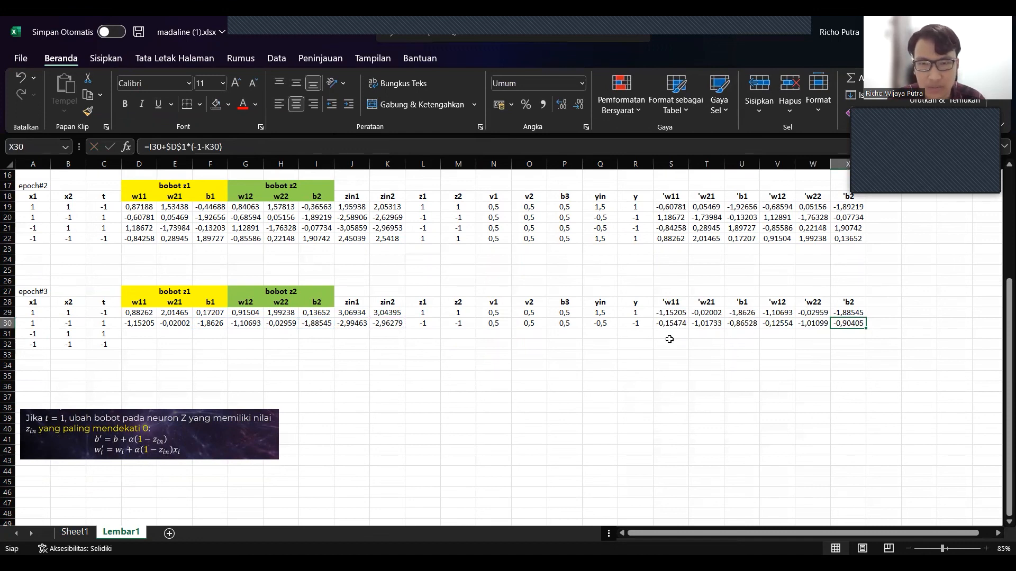
left_click(682, 324)
left_click(730, 327)
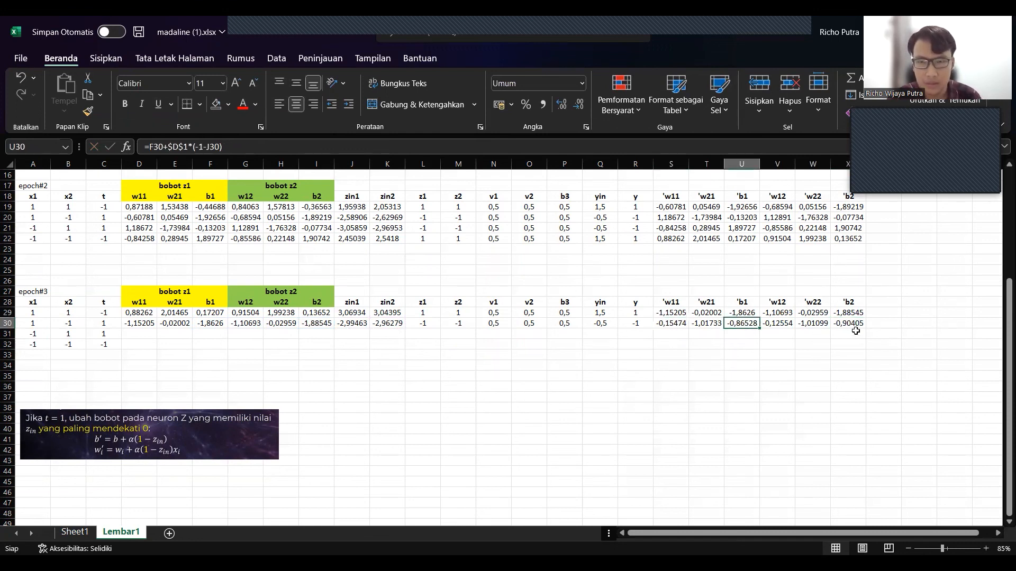
left_click(858, 331)
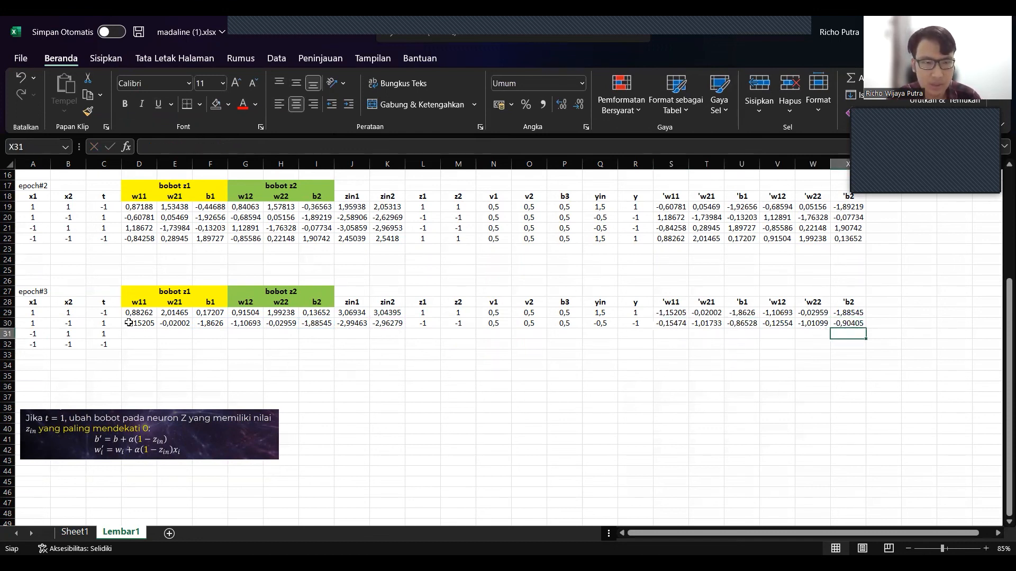
Fill the weight, bias, zin and z formulas from D30:M30 down to row 31.
left_click_drag(129, 323, 386, 323)
left_click_drag(144, 325, 473, 335)
left_click(379, 375)
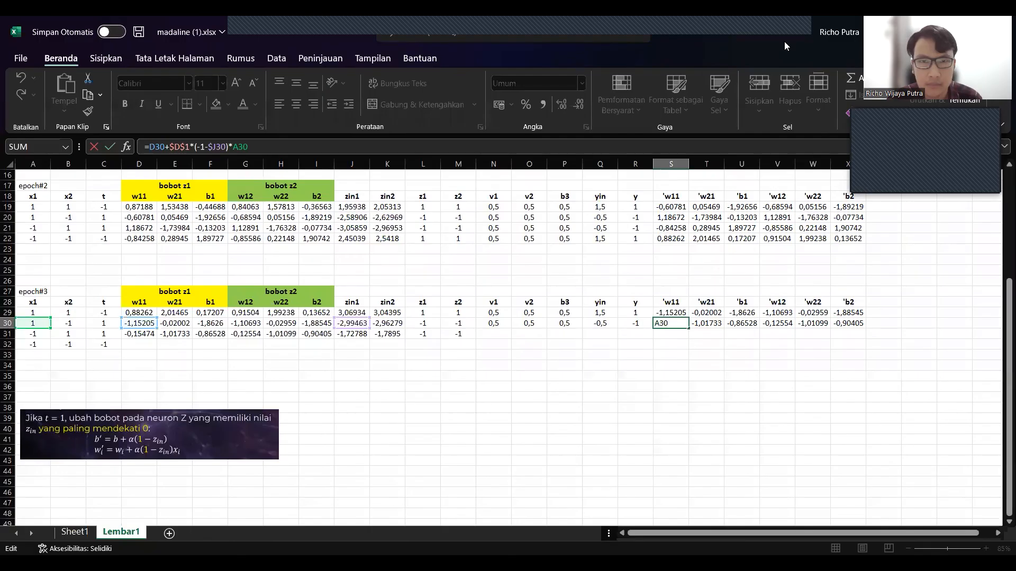
key("Return")
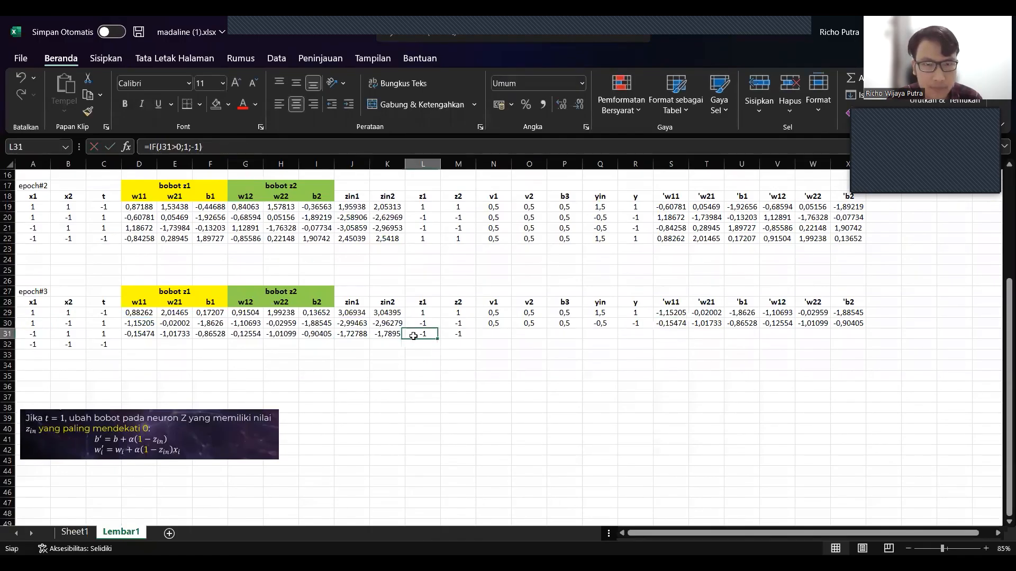
Change the 'w11 update formula in S30 to =D30+$D$1*(1-$J30)*A30.
left_click(680, 312)
left_click(679, 325)
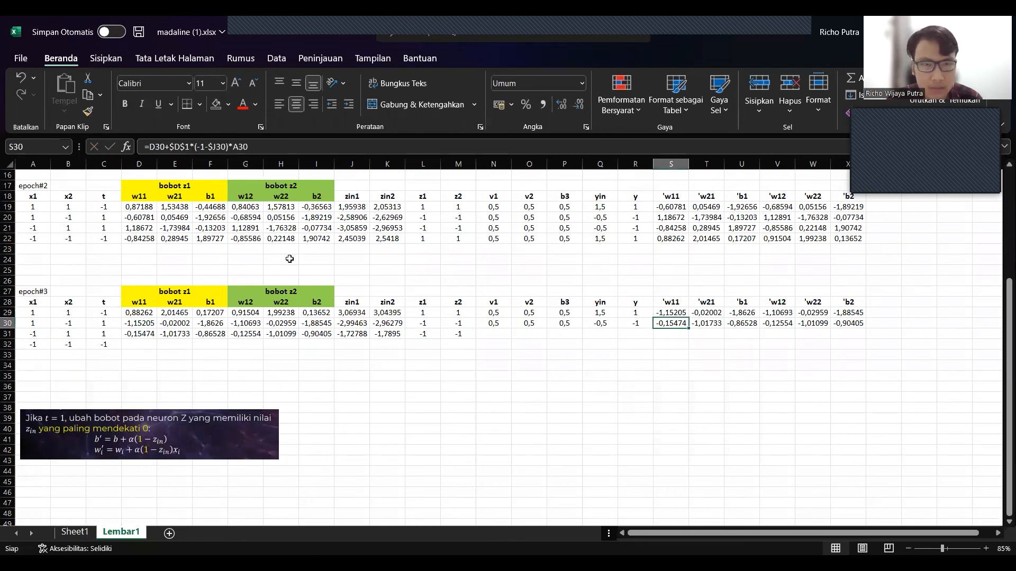
left_click(197, 147)
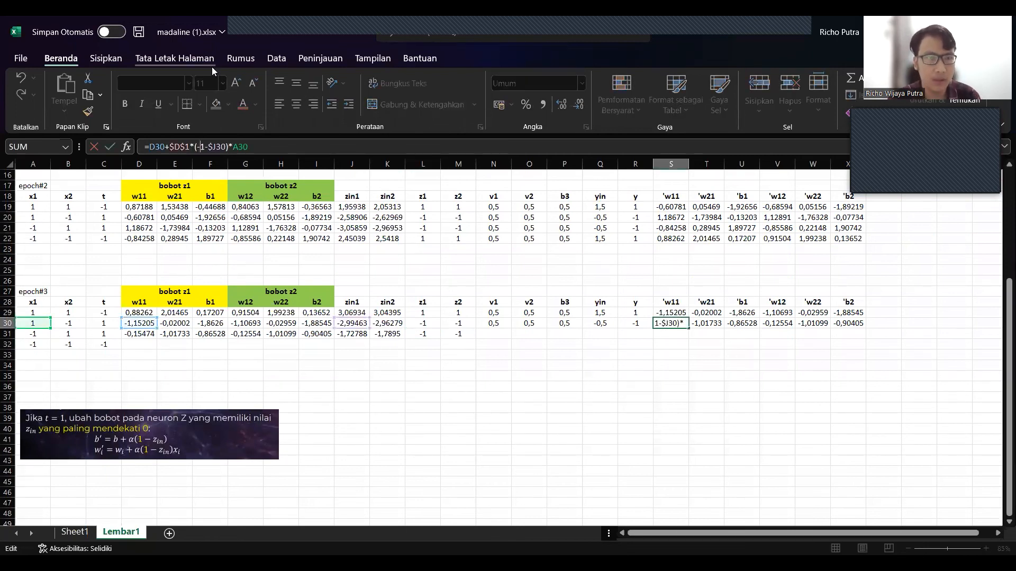
key("BackSpace")
key("Right")
key("Return")
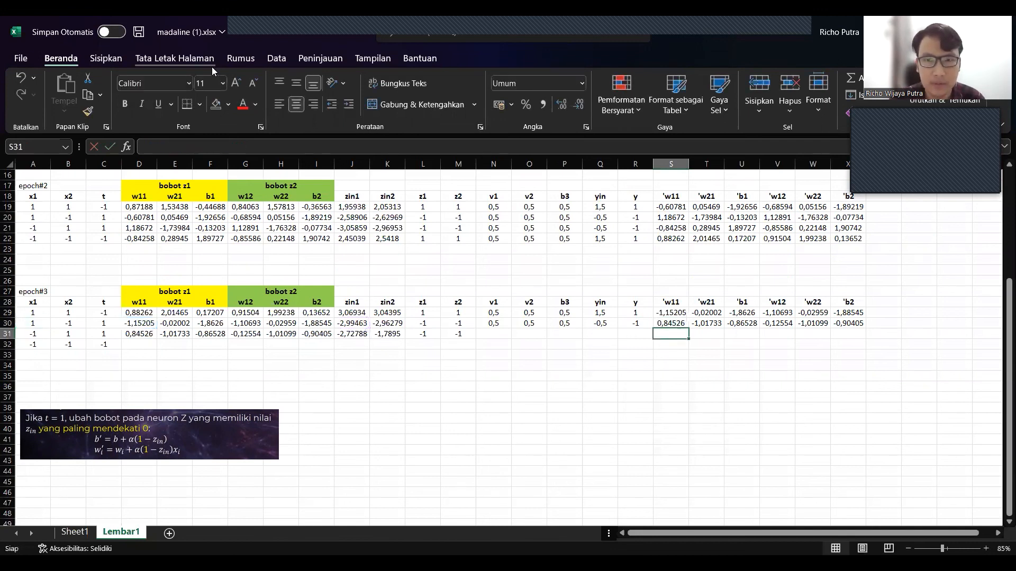
Try to change the -1 term in the 'w21 update formula in T30, and undo the edit.
left_click(716, 320)
left_click(221, 150)
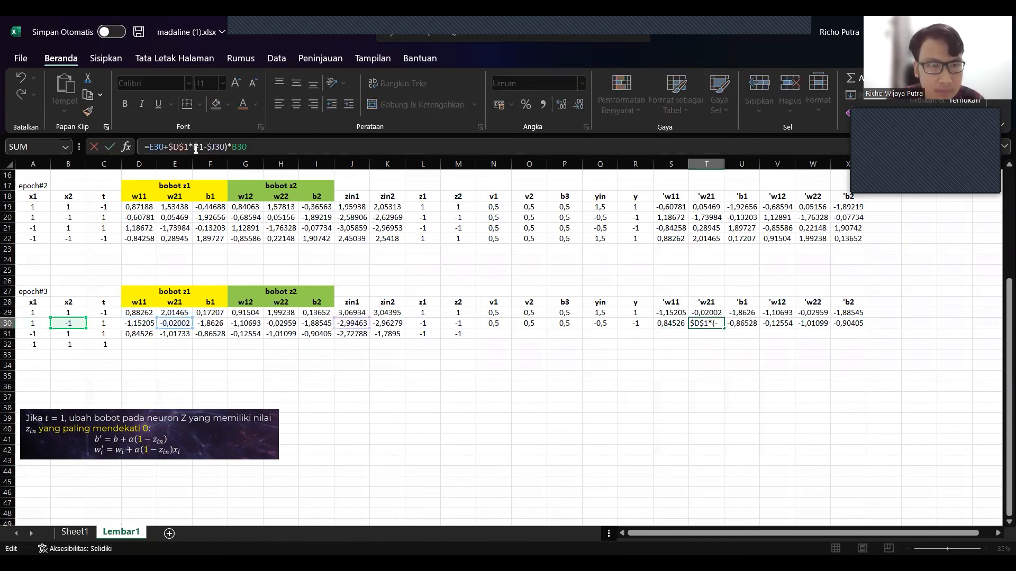
key("BackSpace")
left_click(730, 322)
key("Return")
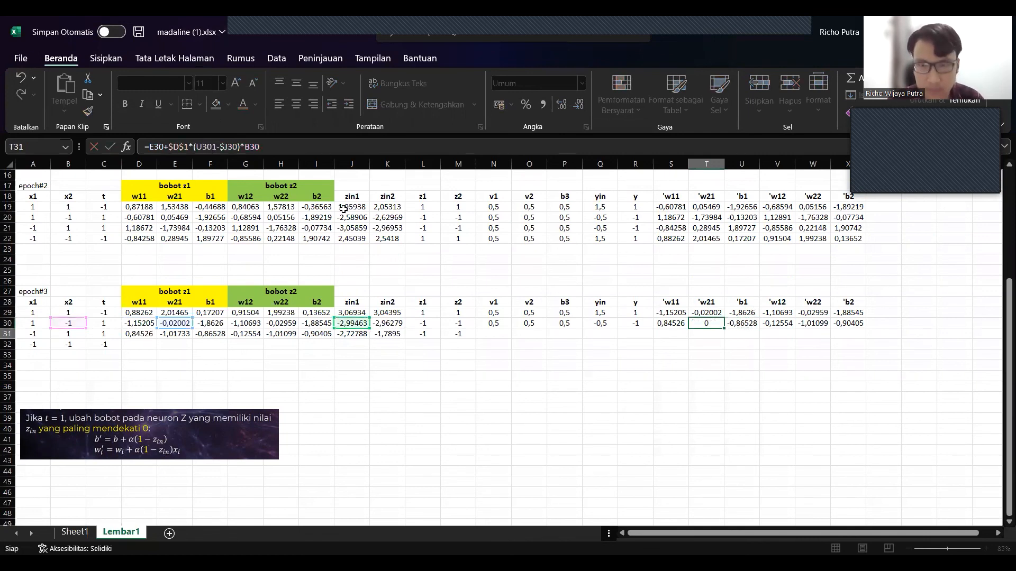
left_click(702, 321)
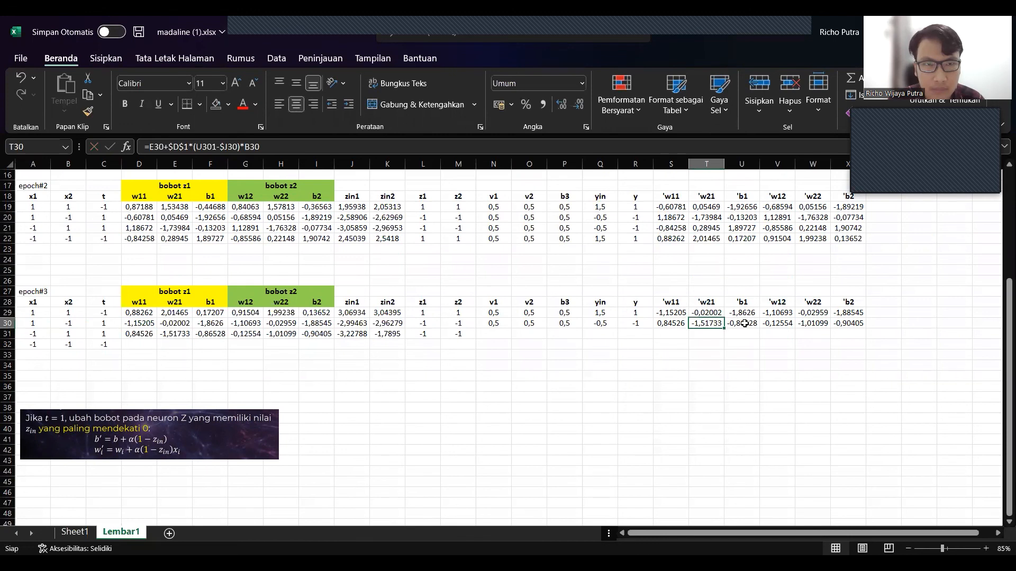
key("ctrl+z")
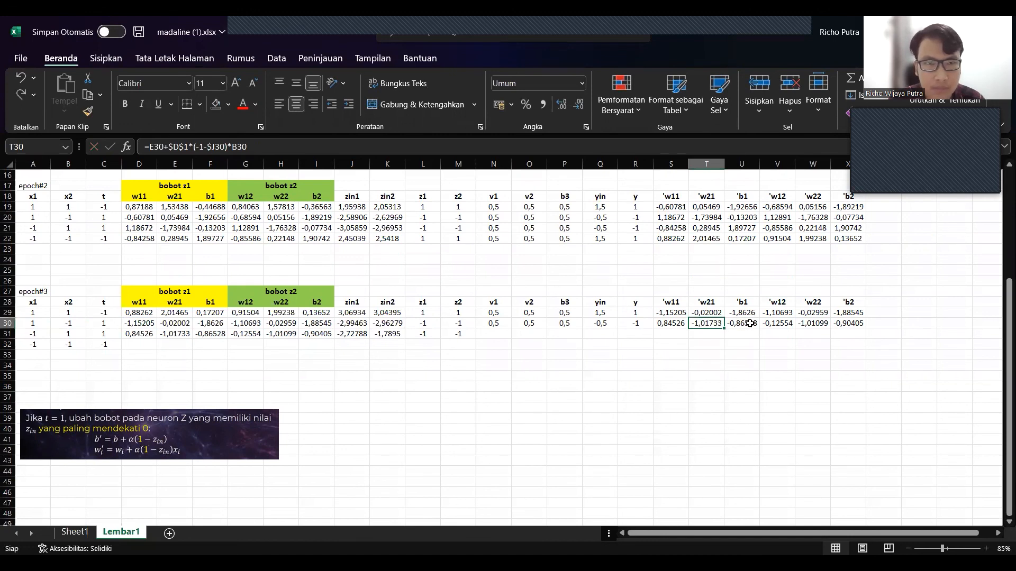
Change the -1 term to 1 in the 'w21 and 'b1 update formulas in T30 and U30.
left_click(200, 147)
key("BackSpace")
key("Return")
left_click(746, 320)
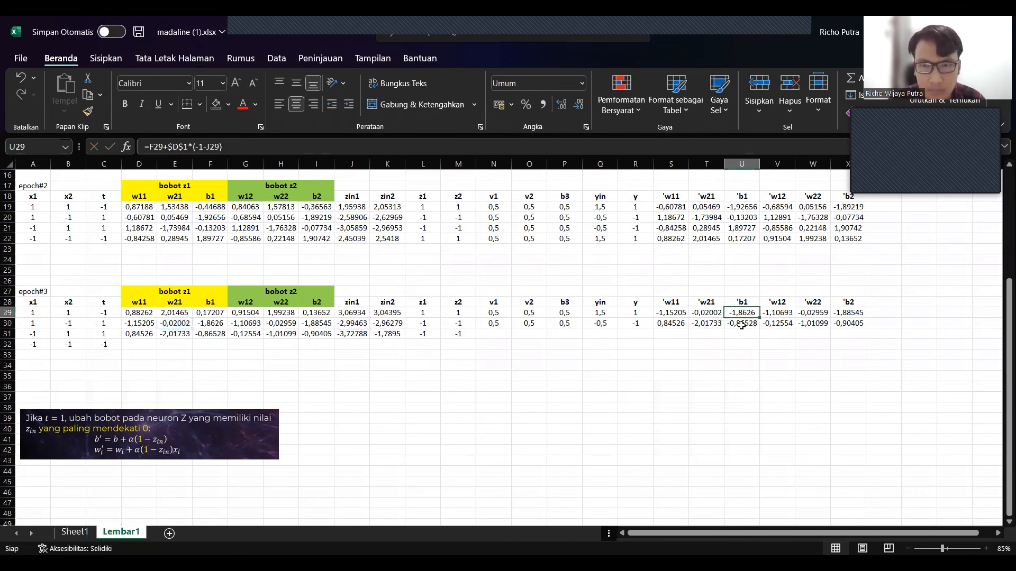
left_click(201, 147)
key("BackSpace")
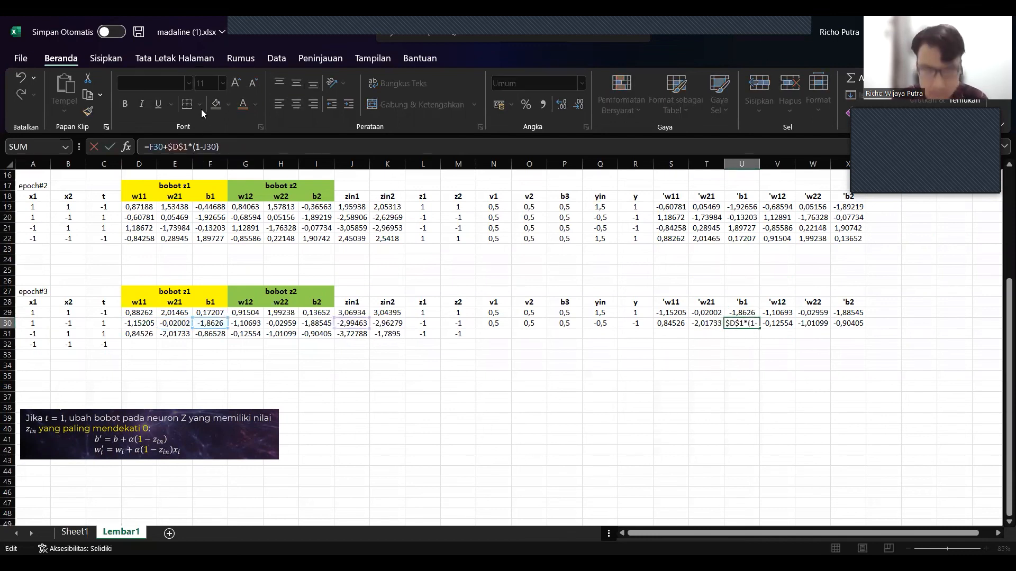
key("Return")
Change the -1 term to 1 in the 'w12, 'w22 and 'b2 update formulas in V30:X30.
left_click(780, 323)
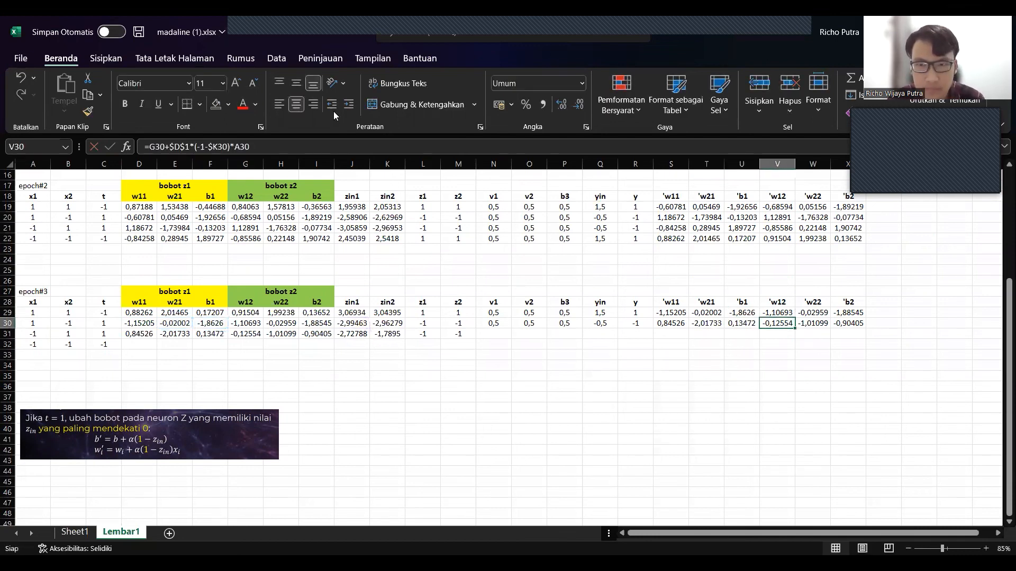
left_click(201, 148)
key("BackSpace")
key("Return")
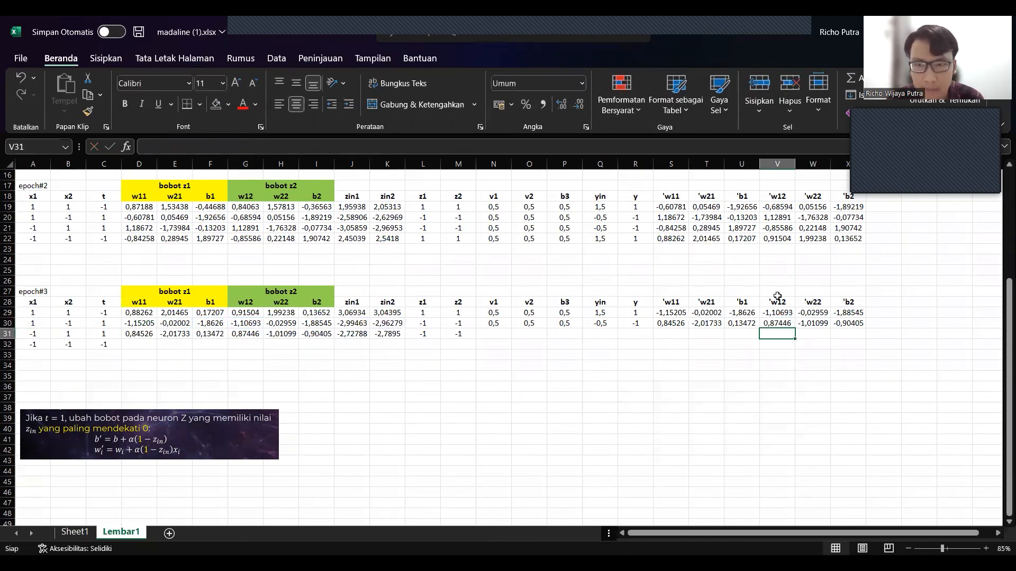
left_click(811, 324)
left_click(200, 147)
key("BackSpace")
key("Return")
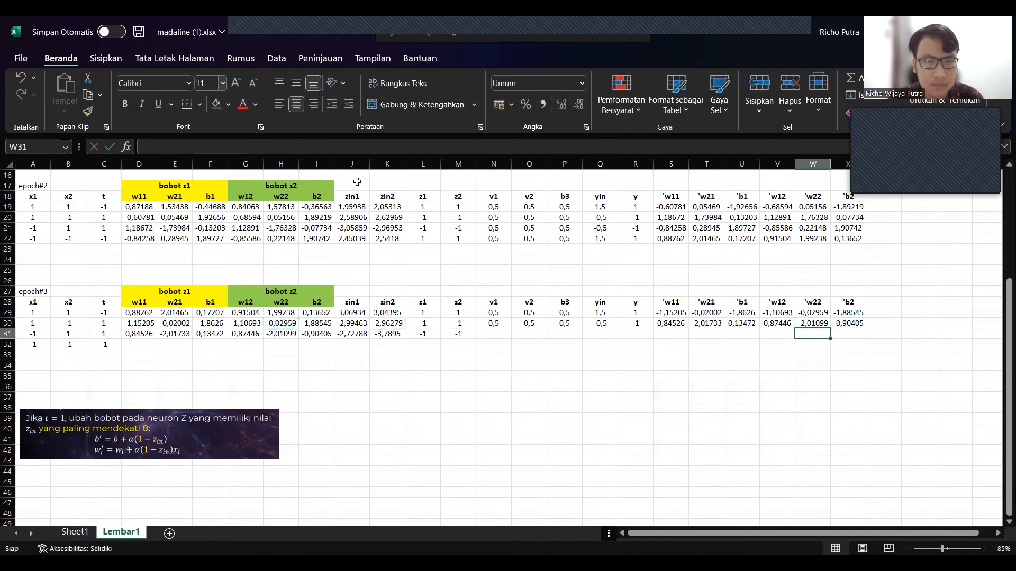
left_click(842, 327)
left_click(200, 147)
key("BackSpace")
key("Return")
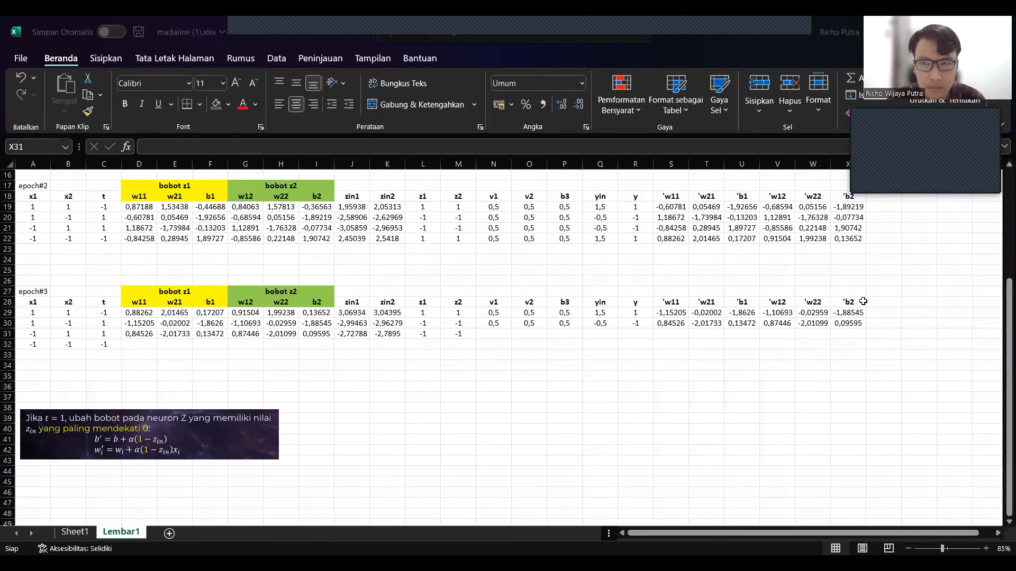
Fill the v1, v2, b3, yin, y and weight update cells from N30:X30 down to row 31.
left_click(863, 301)
left_click_drag(490, 329, 865, 339)
left_click(600, 323)
left_click(648, 325)
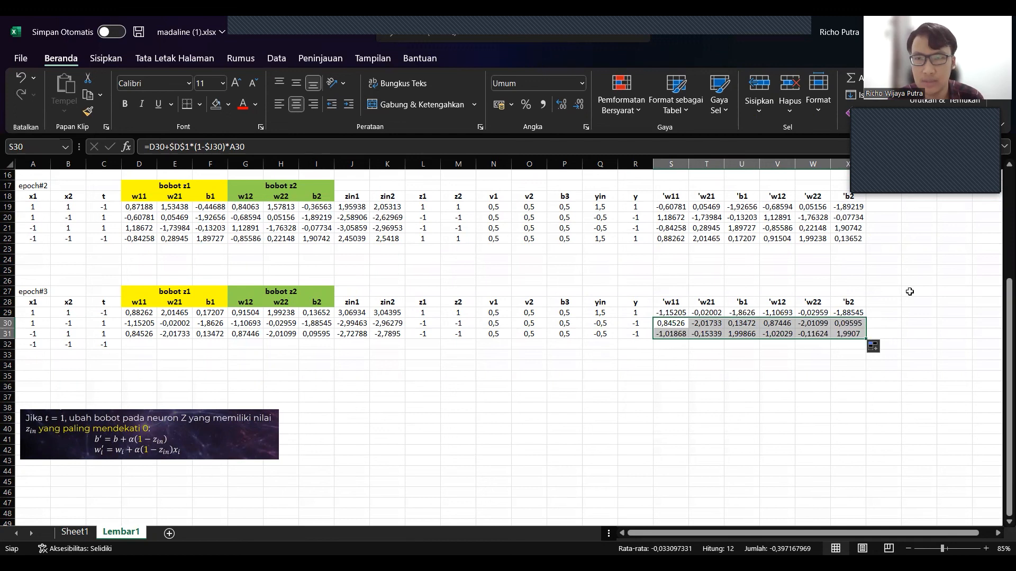
left_click(910, 291)
Check the target value in C31 against the weight and bias update formulas in S31:X31.
left_click(670, 334)
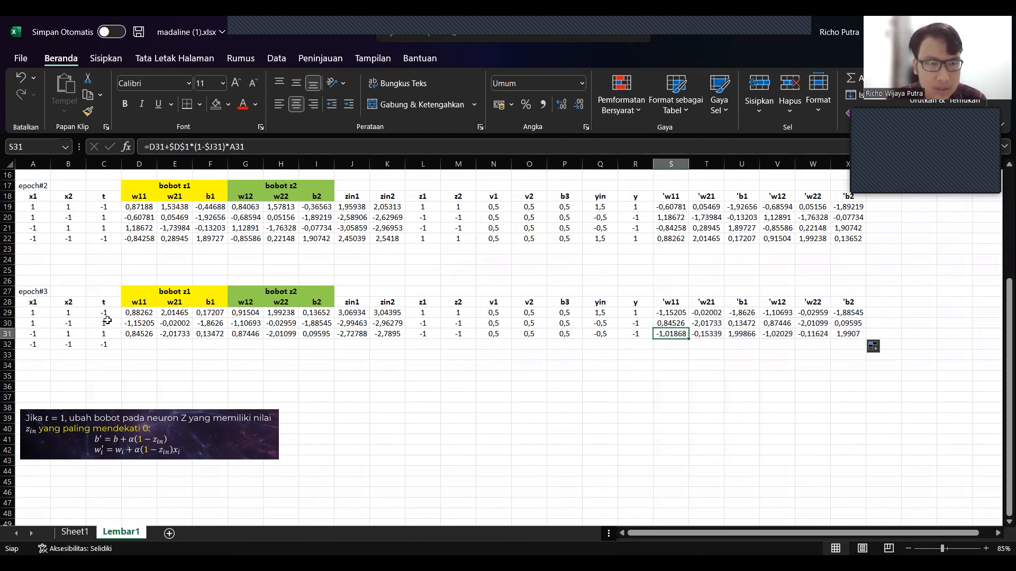
left_click(100, 333)
left_click(670, 339)
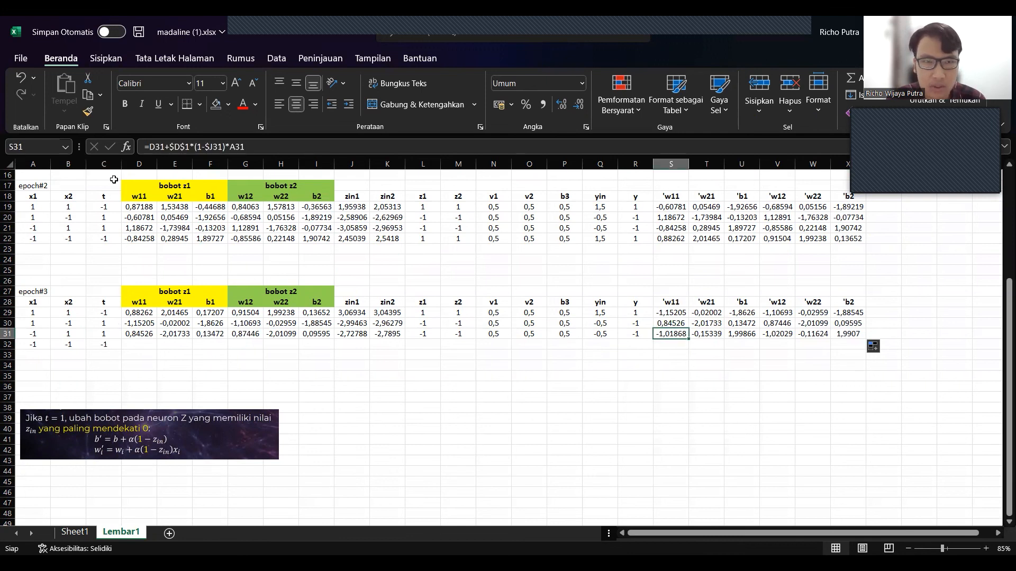
double_click(198, 147)
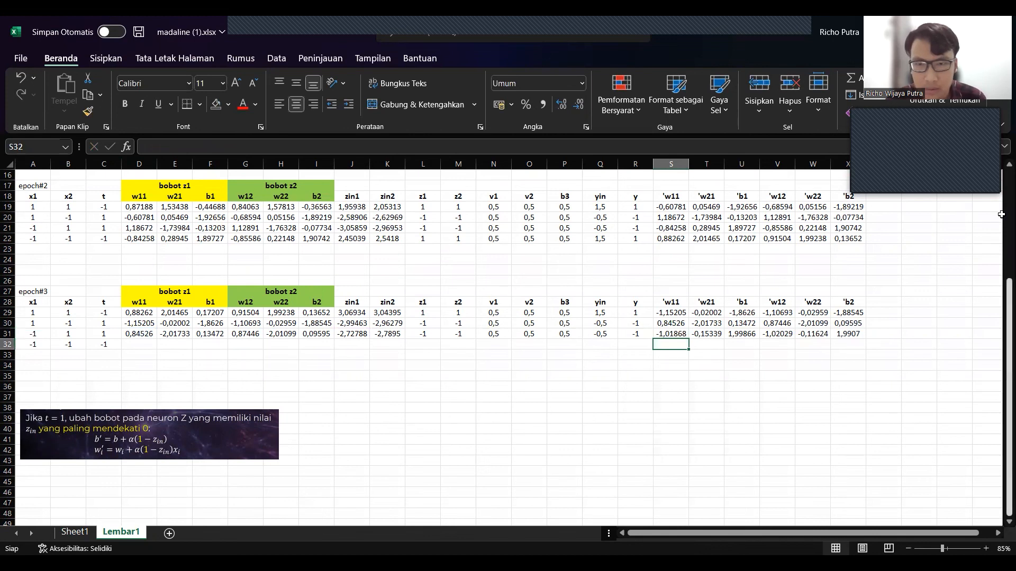
key("Tab")
key("Tab")
key("Tab")
key("Tab")
key("Tab")
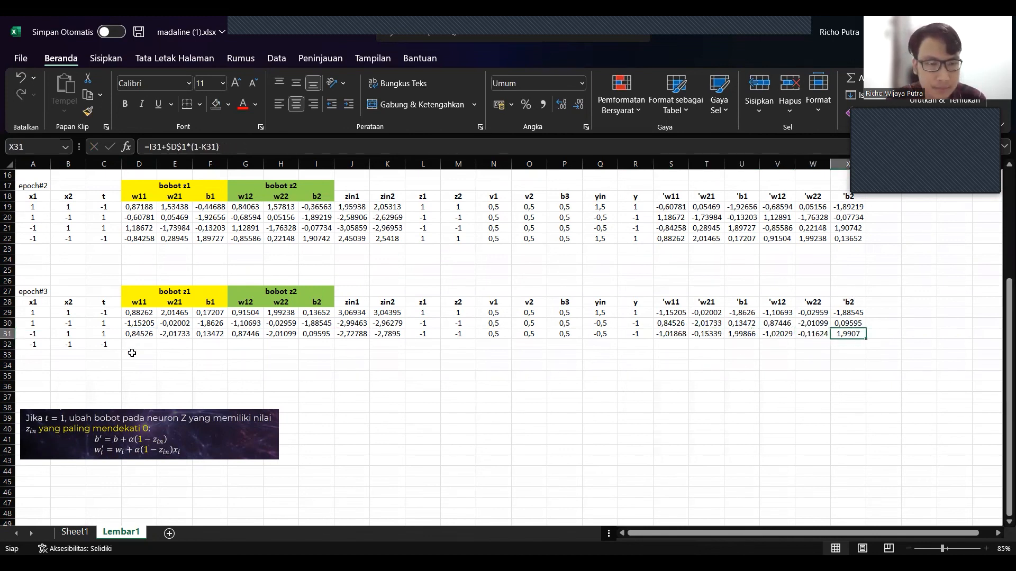
Fill the weight, zin, z, v1, v2, b3, yin and y cells from D31:R31 down to row 32.
left_click_drag(154, 335, 582, 351)
left_click(331, 375)
left_click(596, 336)
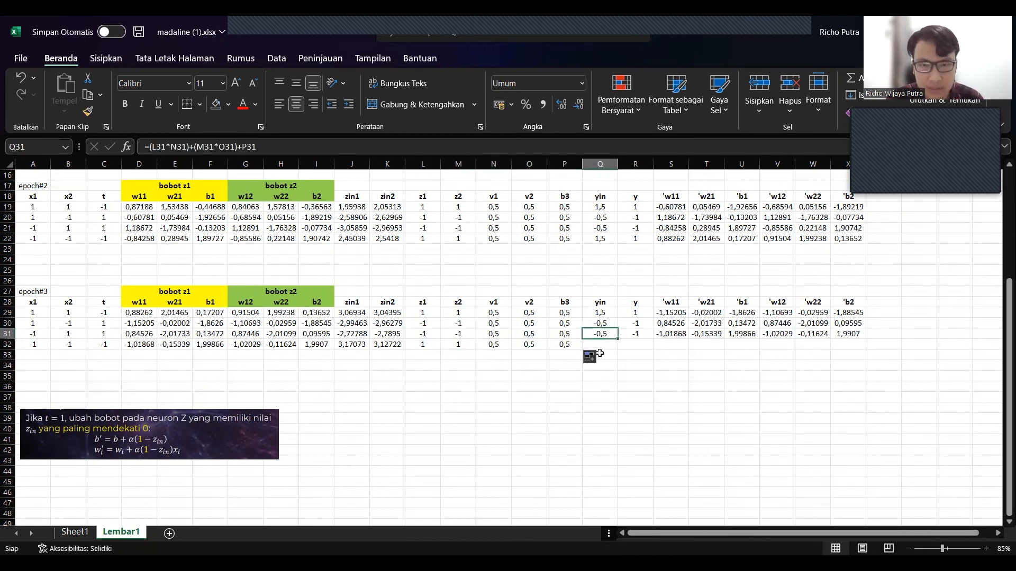
left_click_drag(602, 334, 652, 348)
left_click(638, 346)
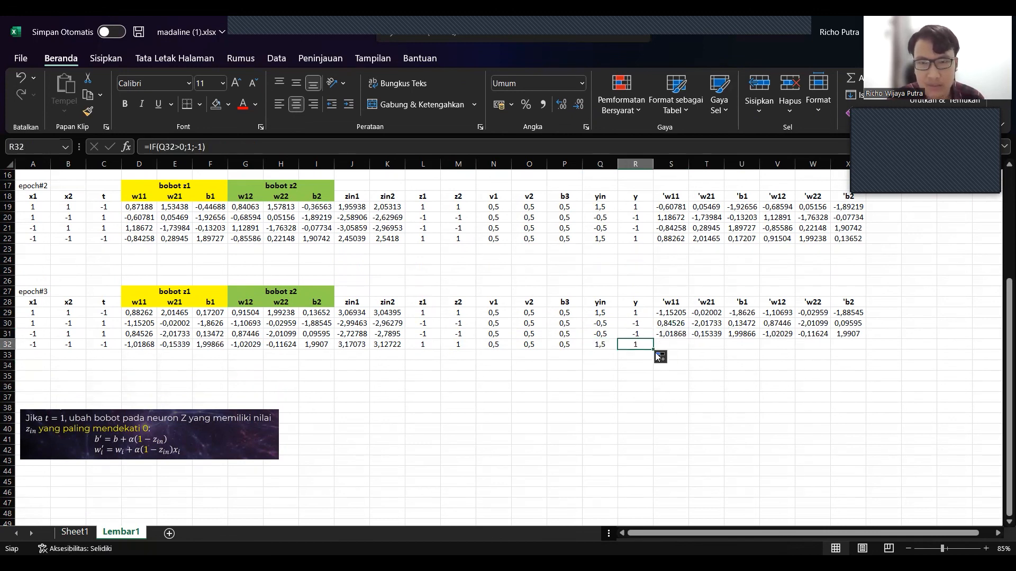
Copy the weight and bias update formulas for target -1 from S29:X29 into S32:X32.
left_click_drag(664, 313, 840, 313)
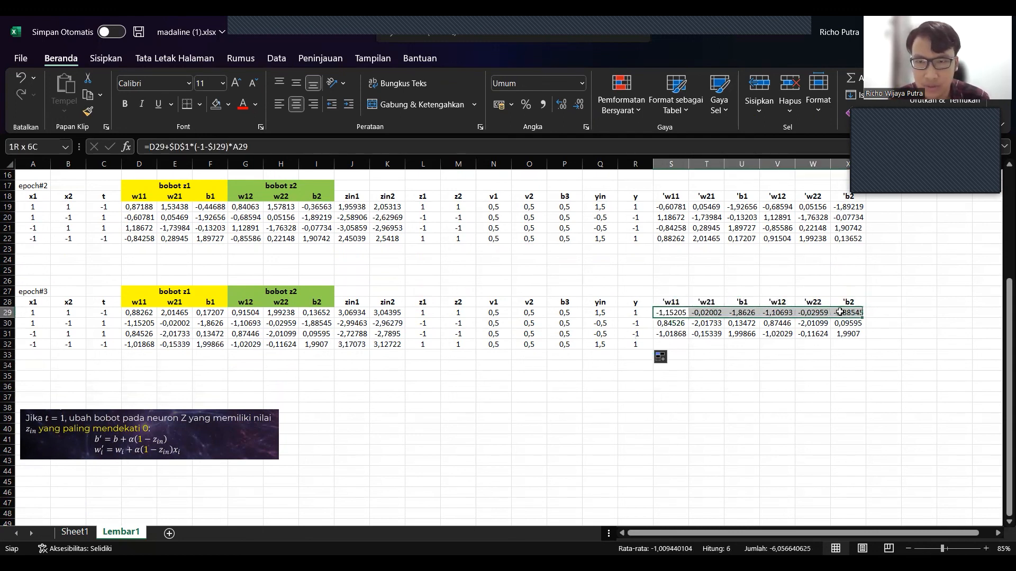
key("ctrl+c")
left_click(669, 345)
key("ctrl+v")
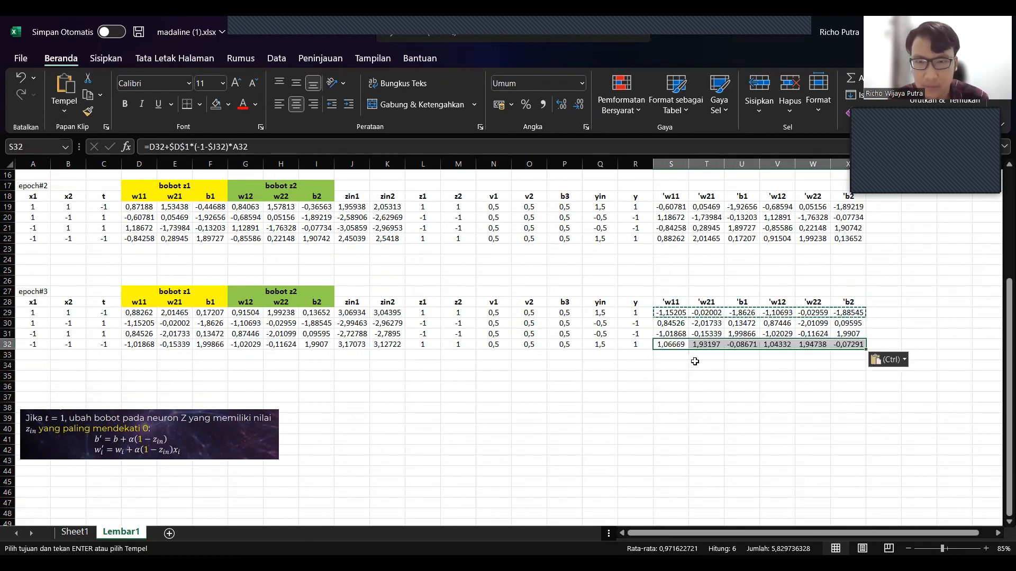
left_click(713, 356)
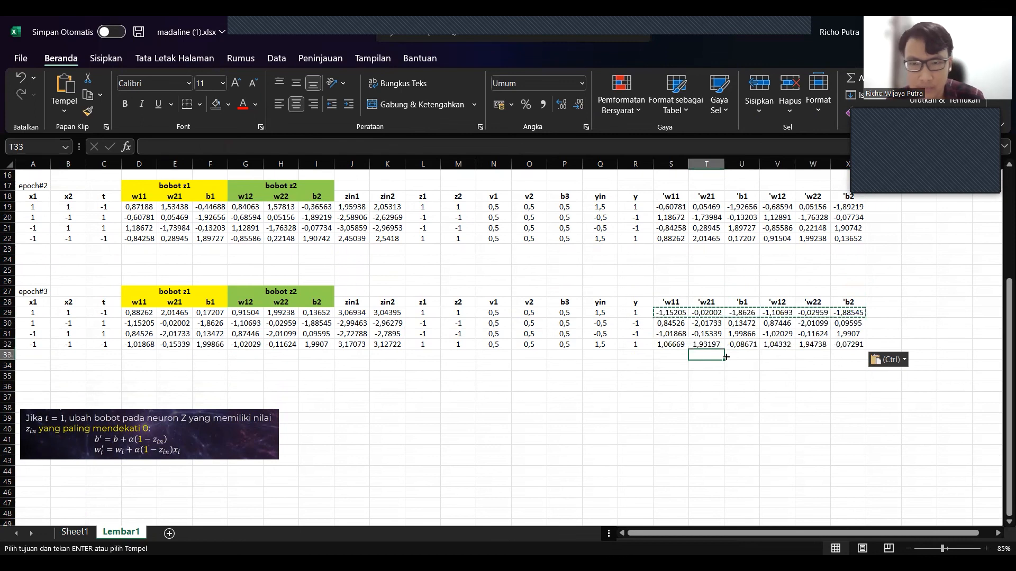
Check the copied weight and bias update formulas in S32:X32 for the target -1 update rule.
key("Escape")
left_click(671, 344)
left_click(442, 146)
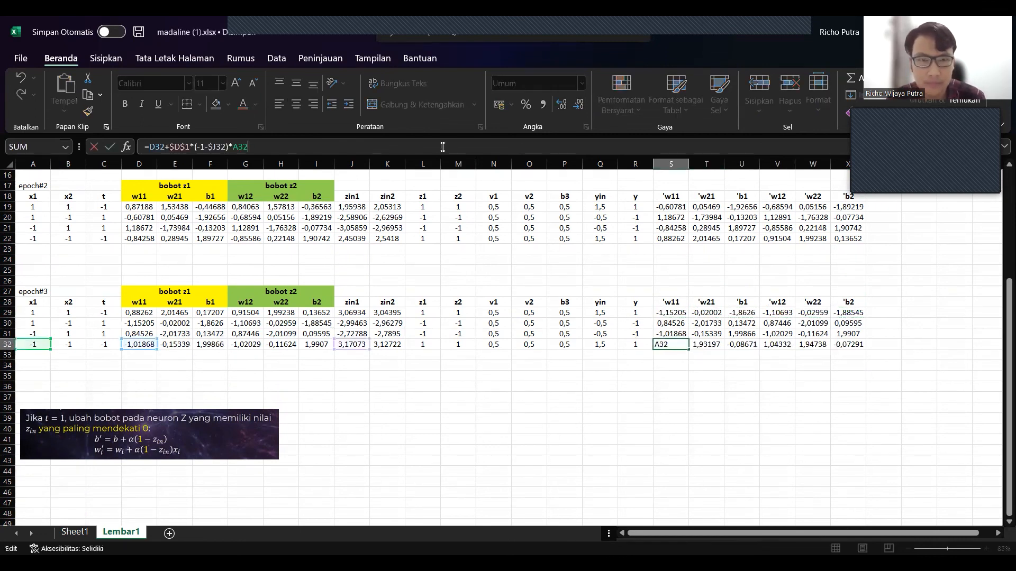
key("Return")
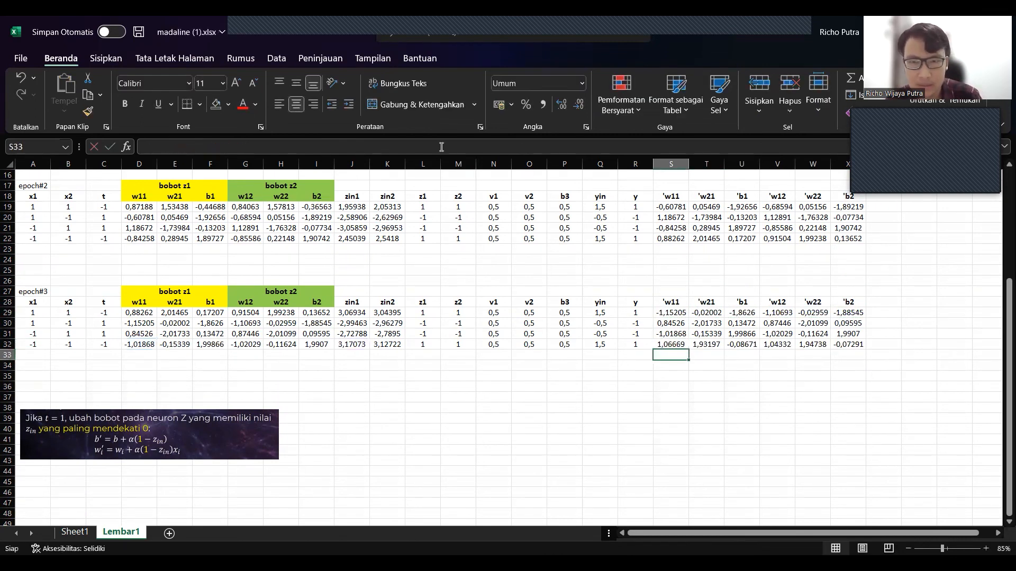
left_click(678, 345)
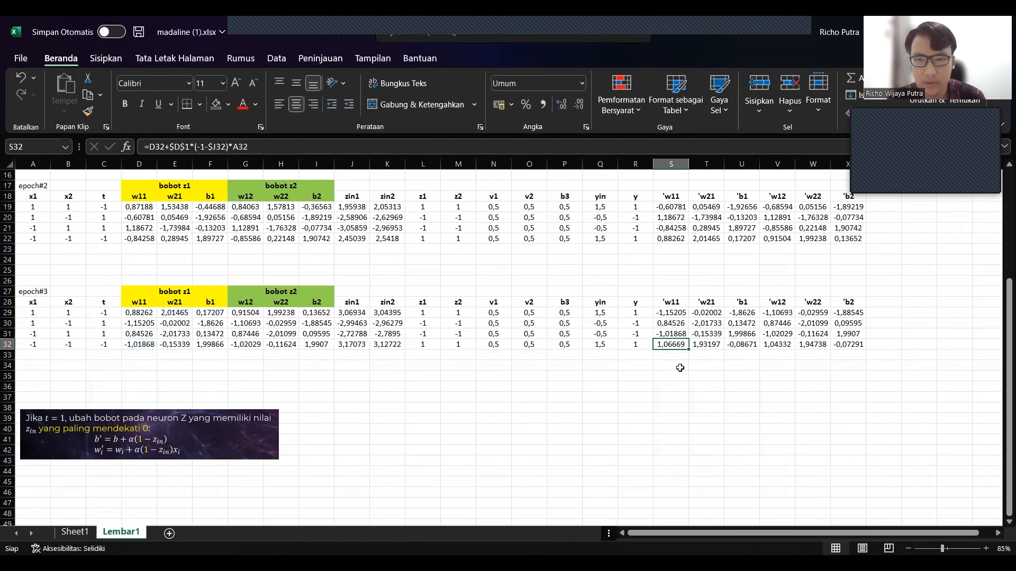
key("Right")
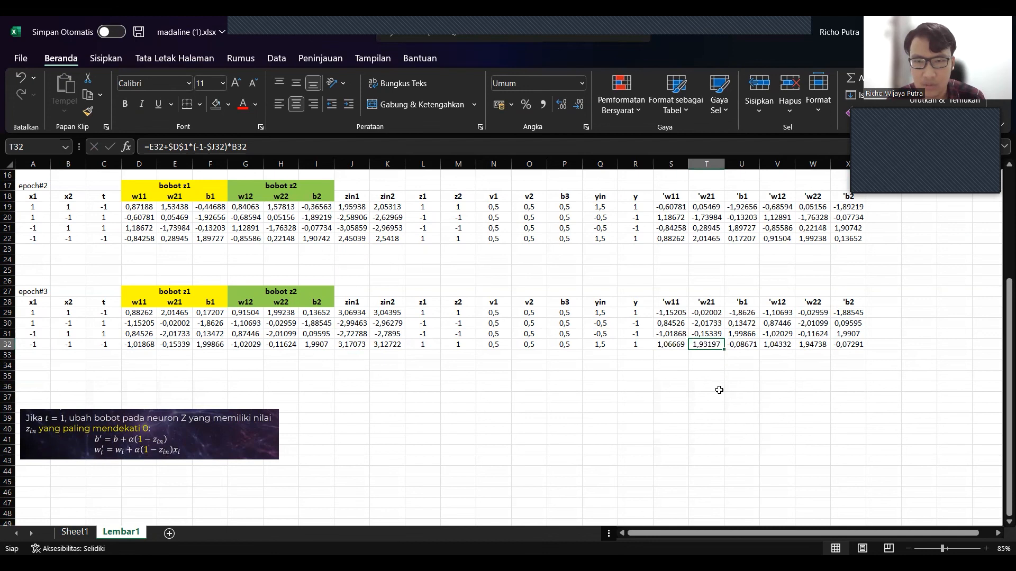
left_click(748, 346)
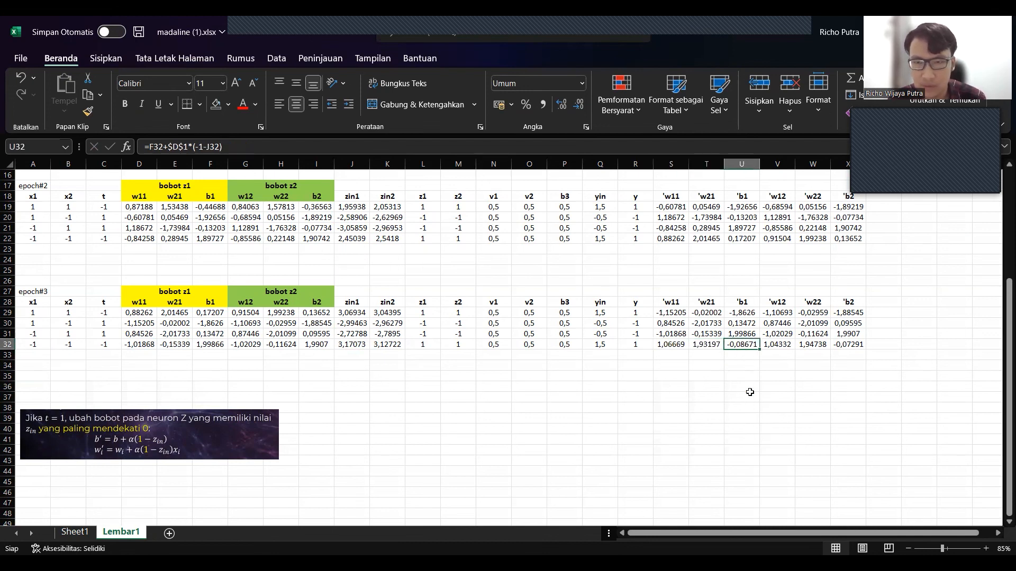
left_click(771, 345)
left_click(860, 343)
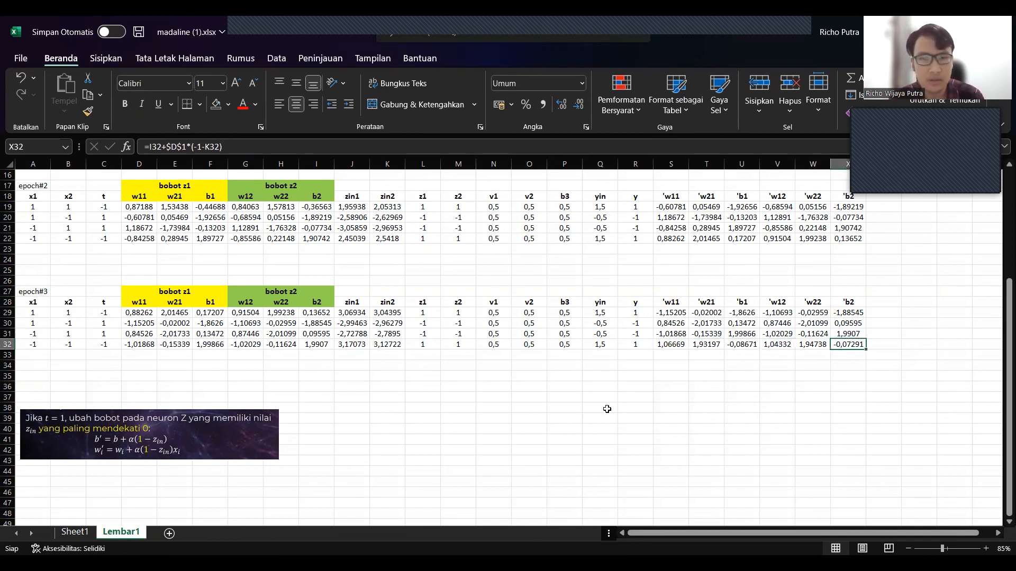
left_click(564, 397)
scroll(804, 400, "up", 1)
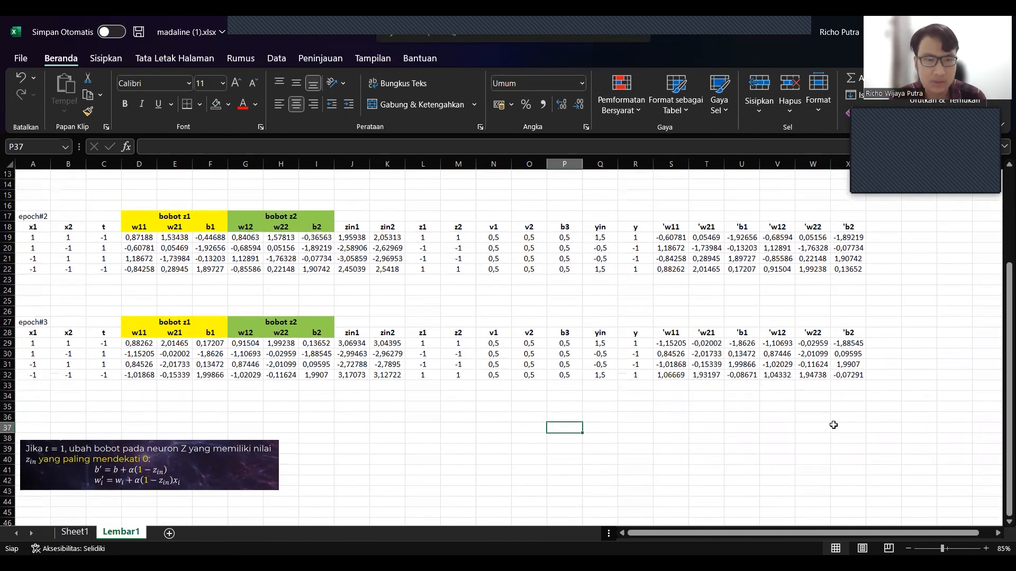
left_click(494, 387)
left_click(792, 398)
left_click(889, 398)
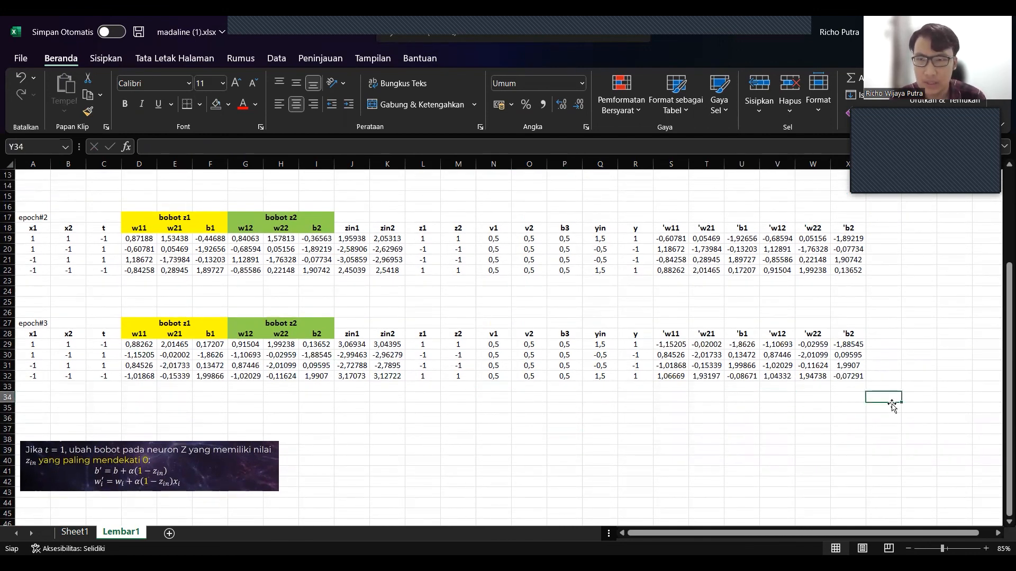